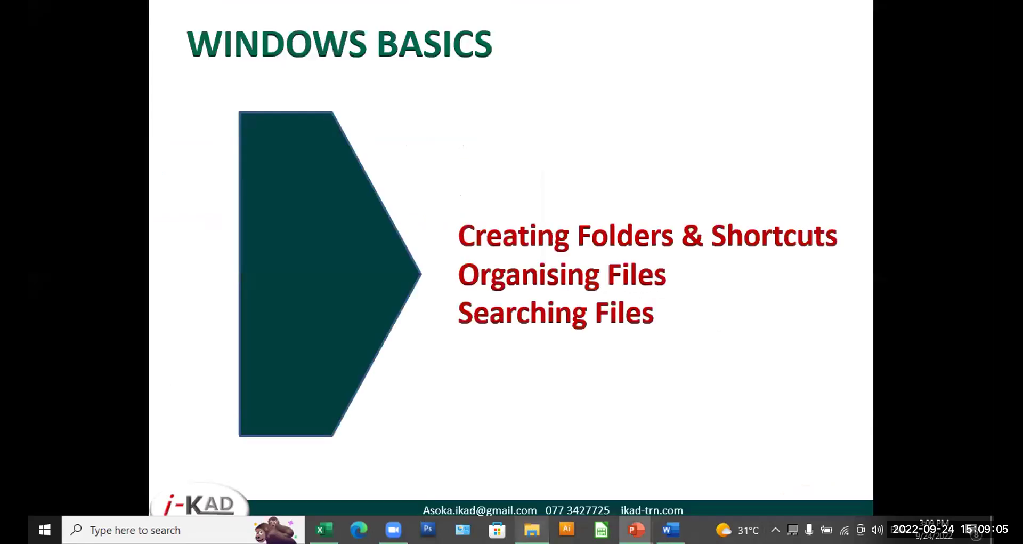
# Step: End the slide show, switch to File Explorer and narrow the preview pane beside the file list
pyautogui.click(531, 529)
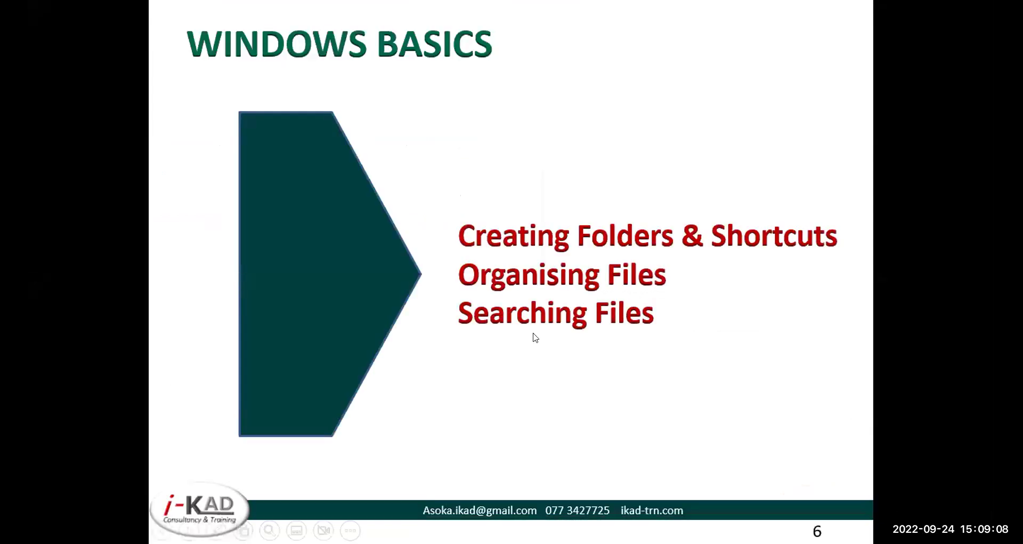
pyautogui.press('Escape')
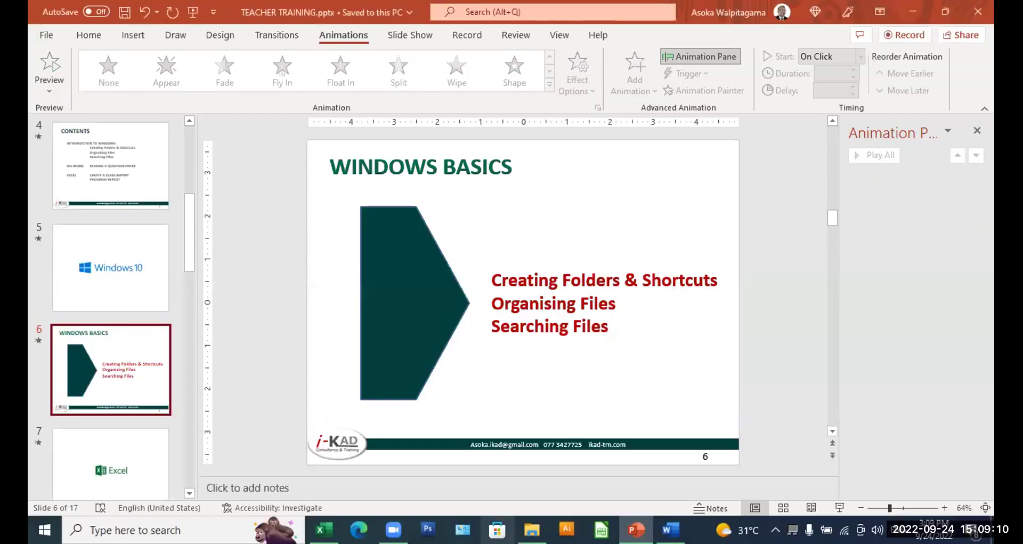
pyautogui.hotkey('alt', 'Tab')
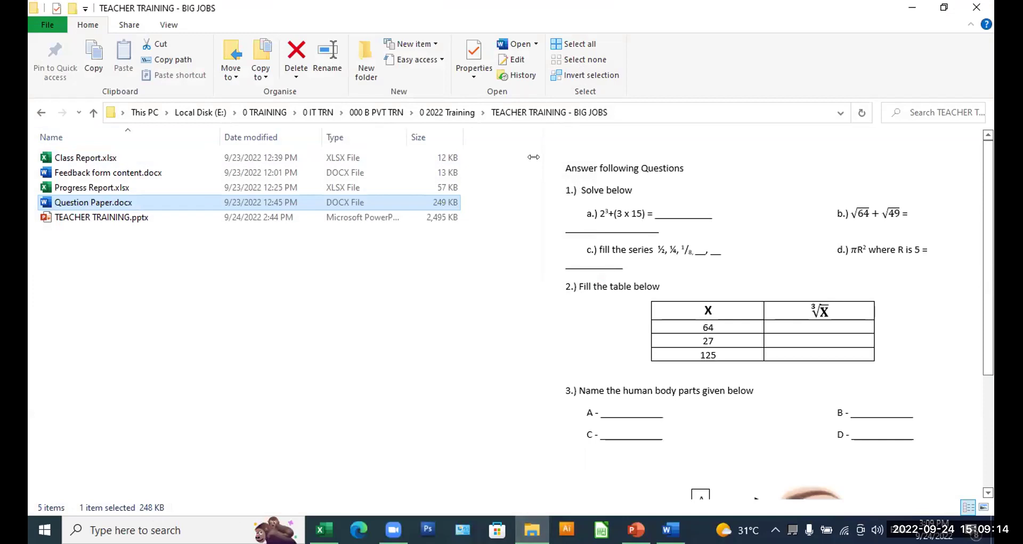
pyautogui.moveTo(536, 159); pyautogui.dragTo(708, 157)
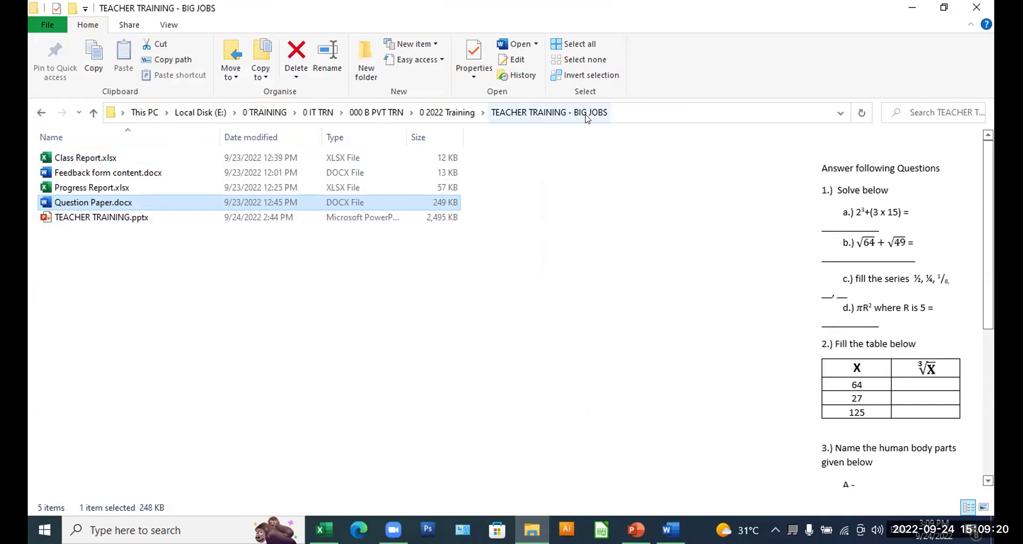
# Step: Create a new folder with the default name in the root of Local Disk (E:)
pyautogui.click(143, 113)
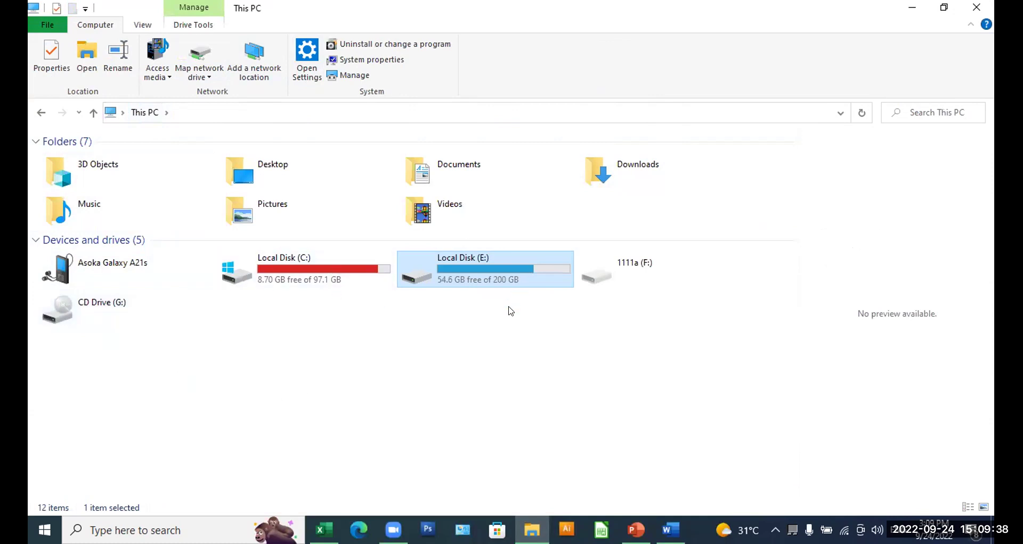
pyautogui.doubleClick(474, 271)
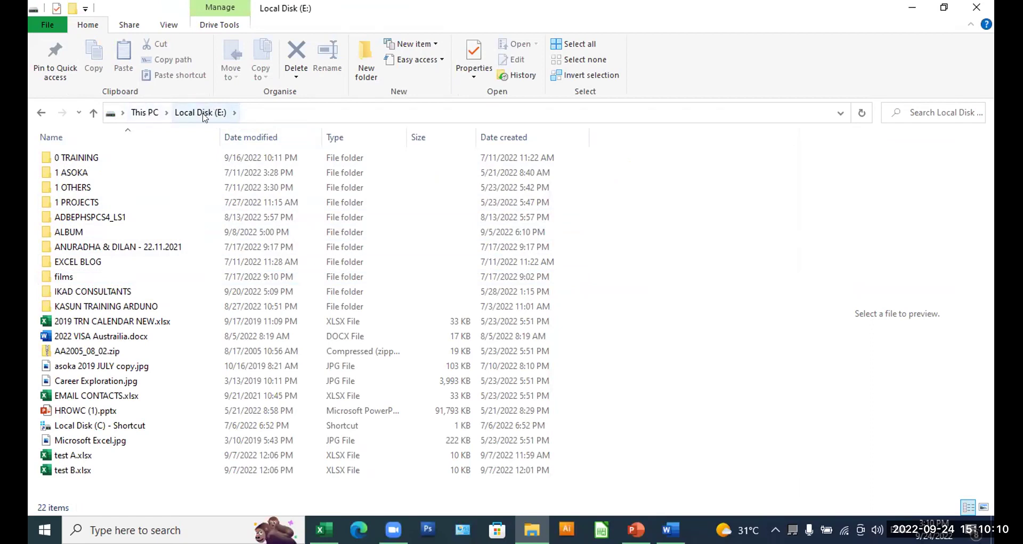
pyautogui.rightClick(608, 298)
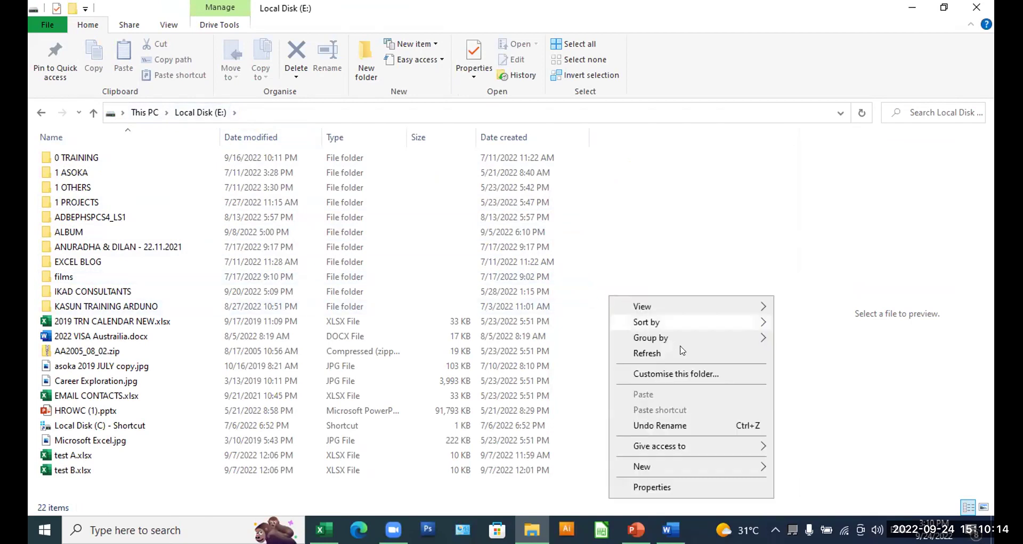
pyautogui.moveTo(726, 469)
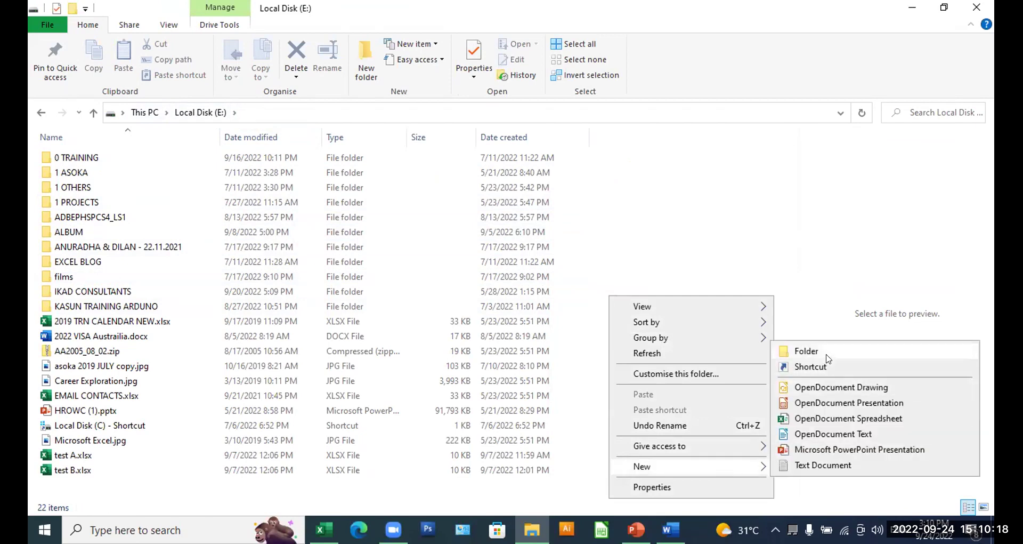
pyautogui.rightClick(629, 277)
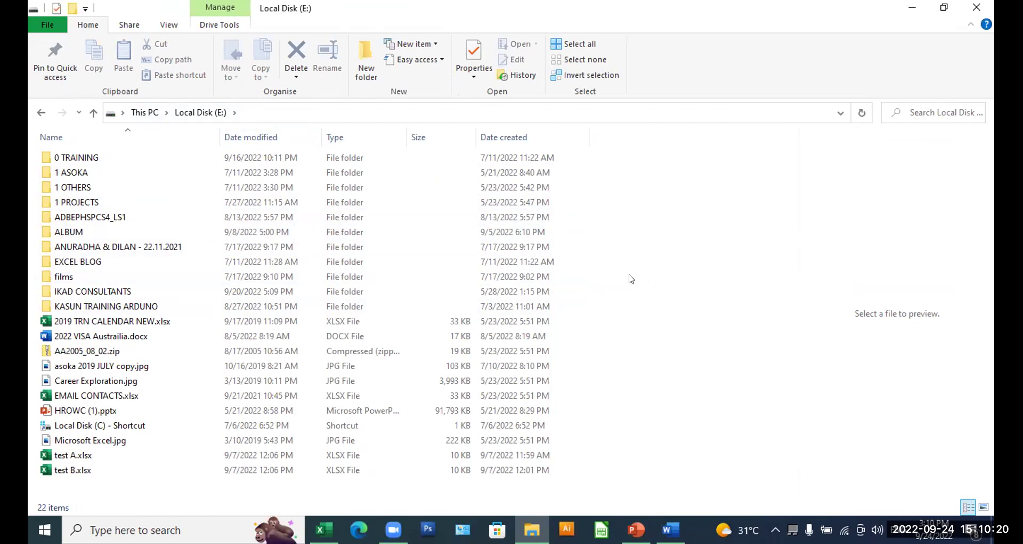
pyautogui.moveTo(724, 451)
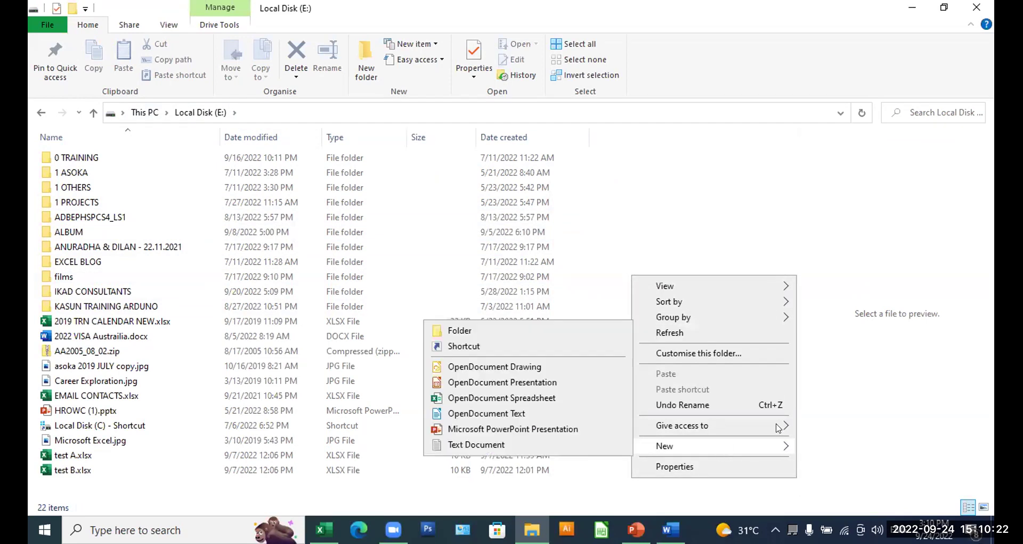
pyautogui.click(512, 326)
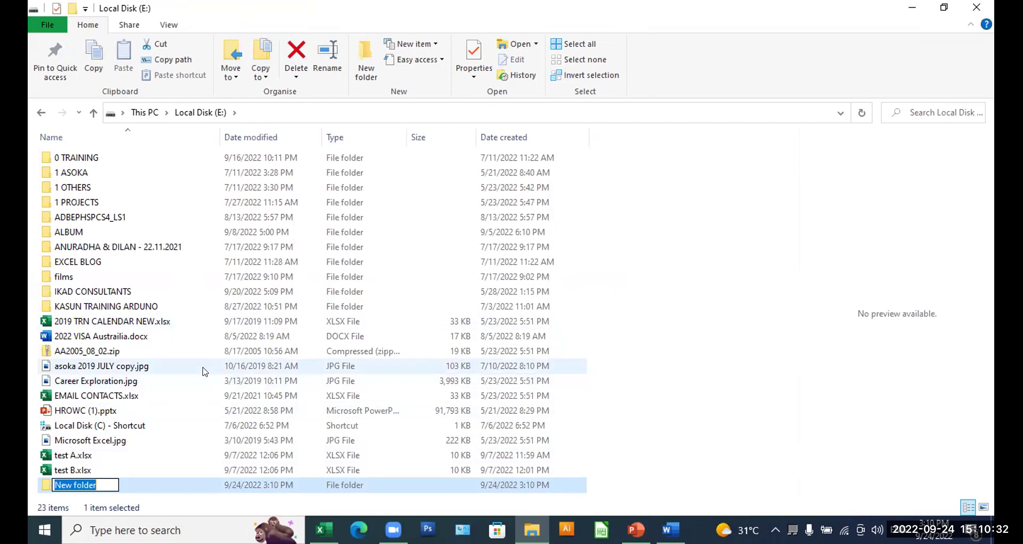
pyautogui.press('Return')
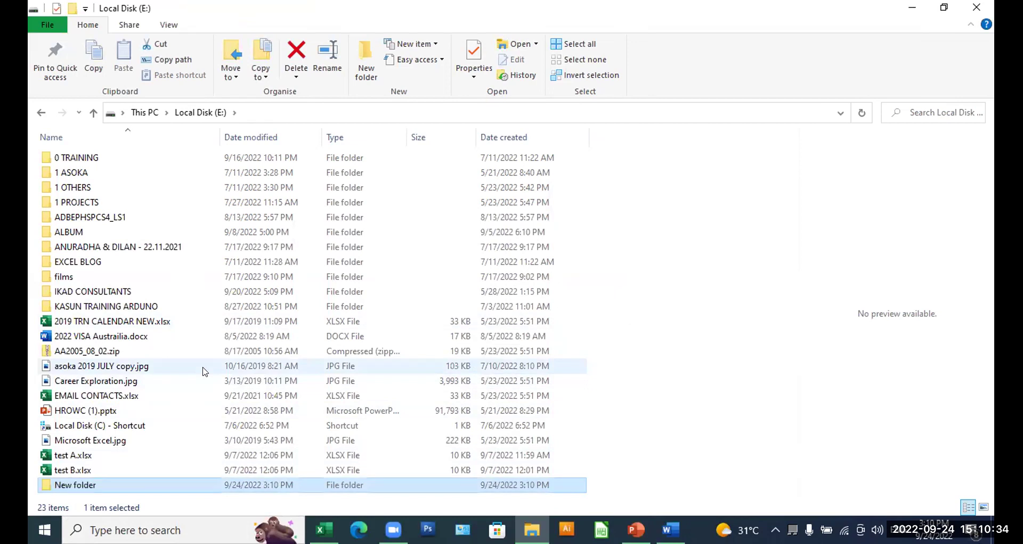
# Step: Rename the new folder on Local Disk (E:) as SCHOOL WORK
pyautogui.click(76, 485)
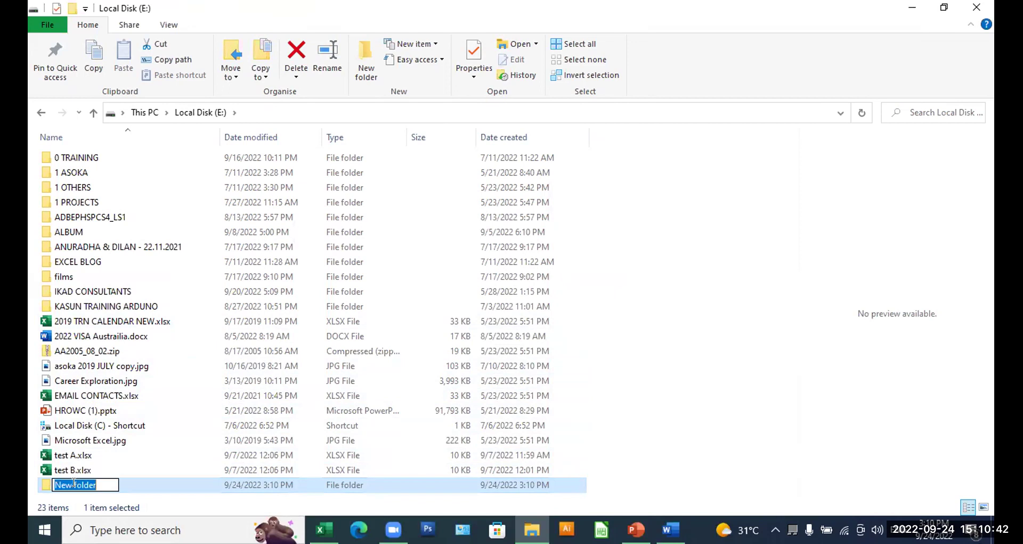
pyautogui.click(130, 472)
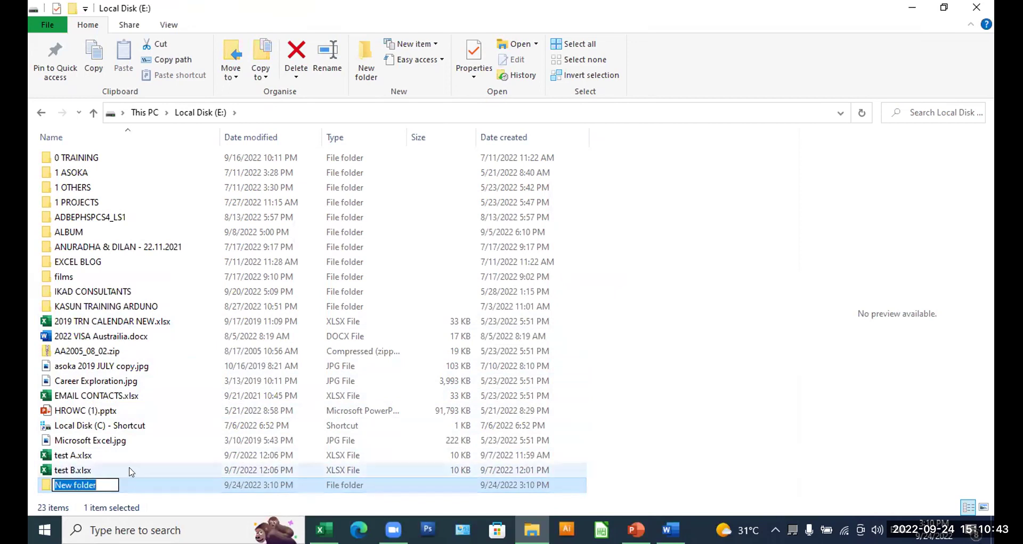
pyautogui.rightClick(79, 484)
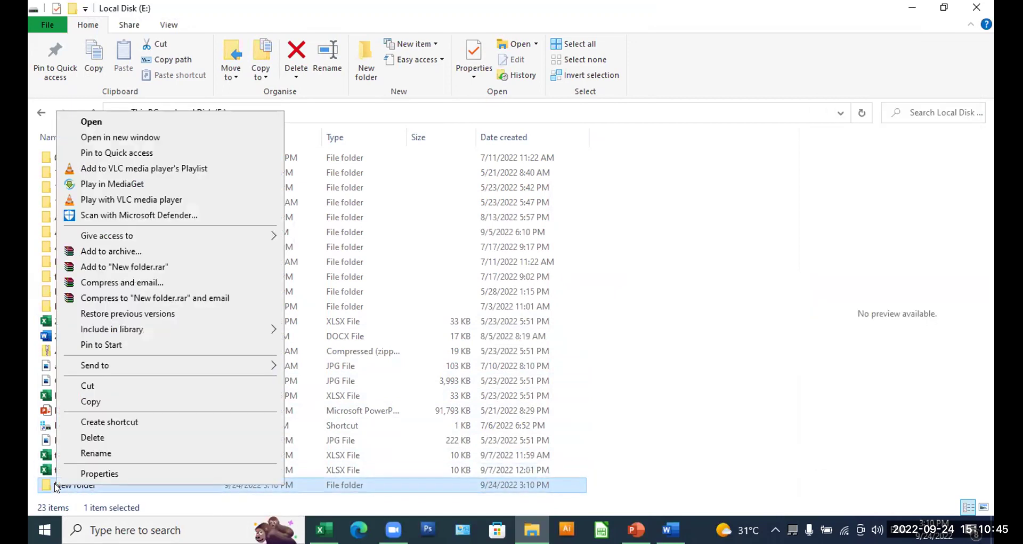
pyautogui.click(97, 453)
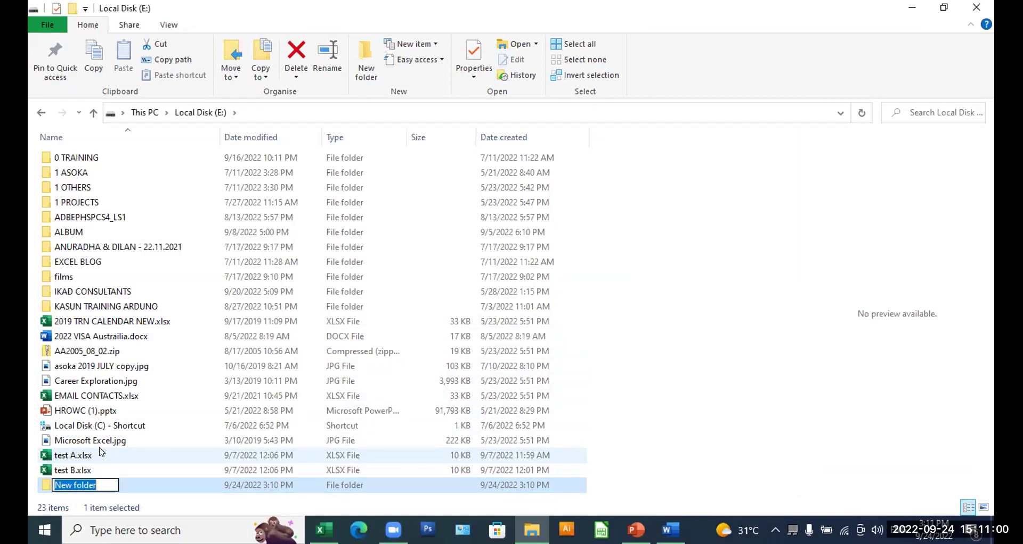
pyautogui.write('cl')
pyautogui.press('BackSpace')
pyautogui.press('BackSpace')
pyautogui.write('SCHOOL')
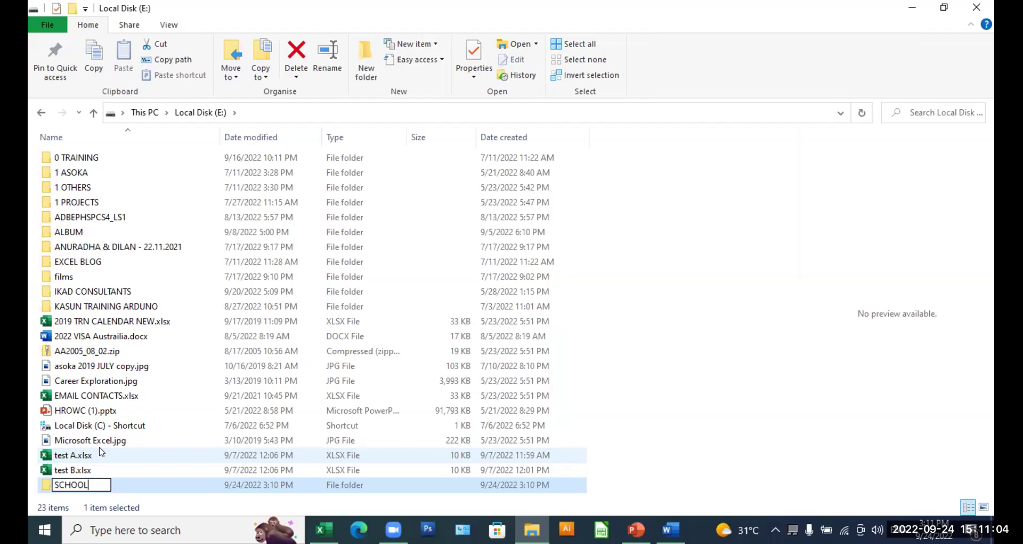
pyautogui.write(' WORK')
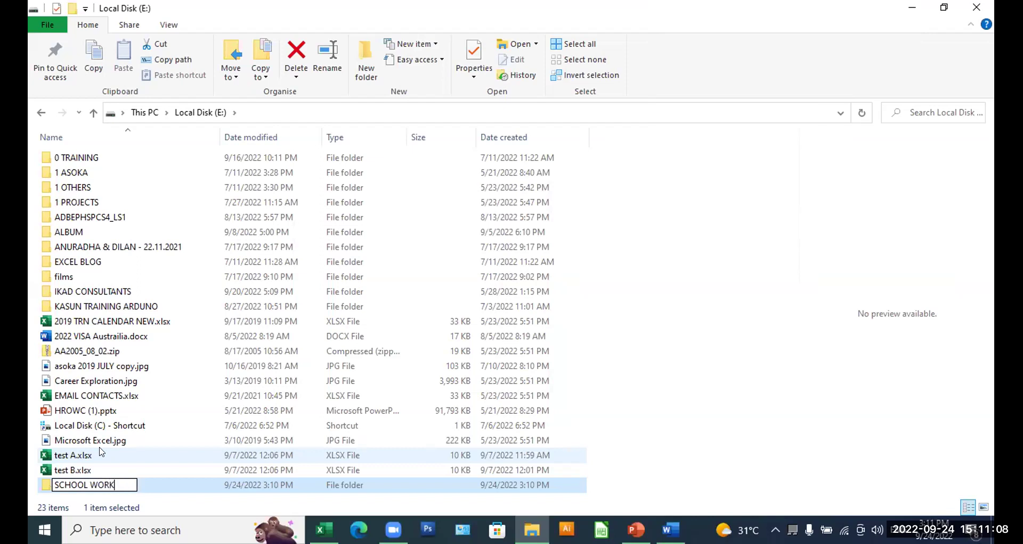
pyautogui.press('Return')
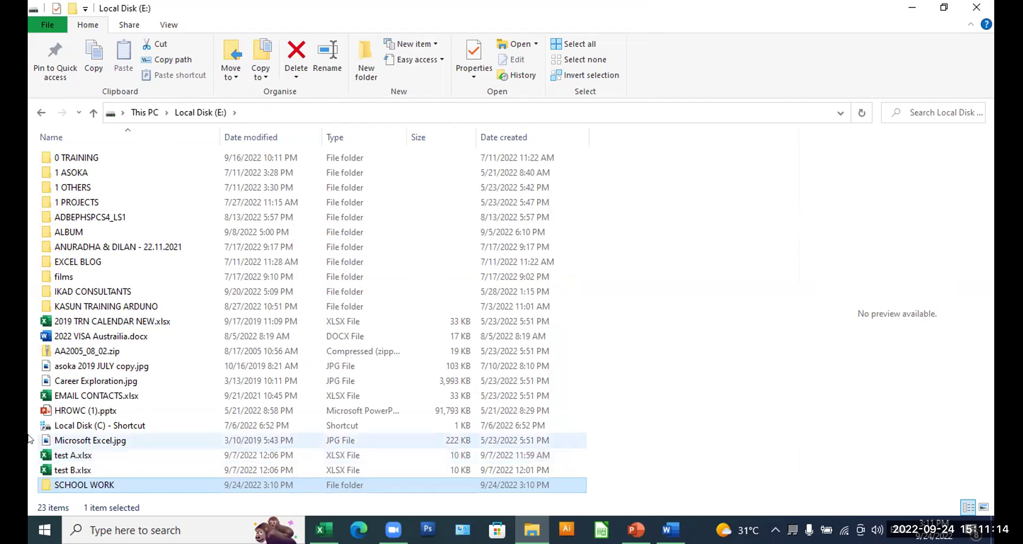
# Step: Open the SCHOOL WORK folder and create a new folder inside it
pyautogui.doubleClick(46, 486)
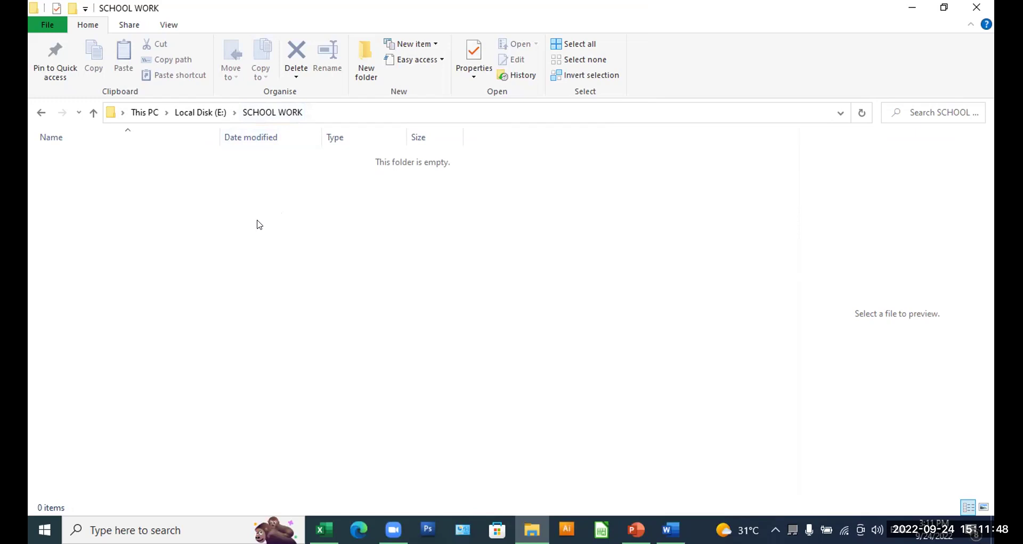
pyautogui.rightClick(228, 243)
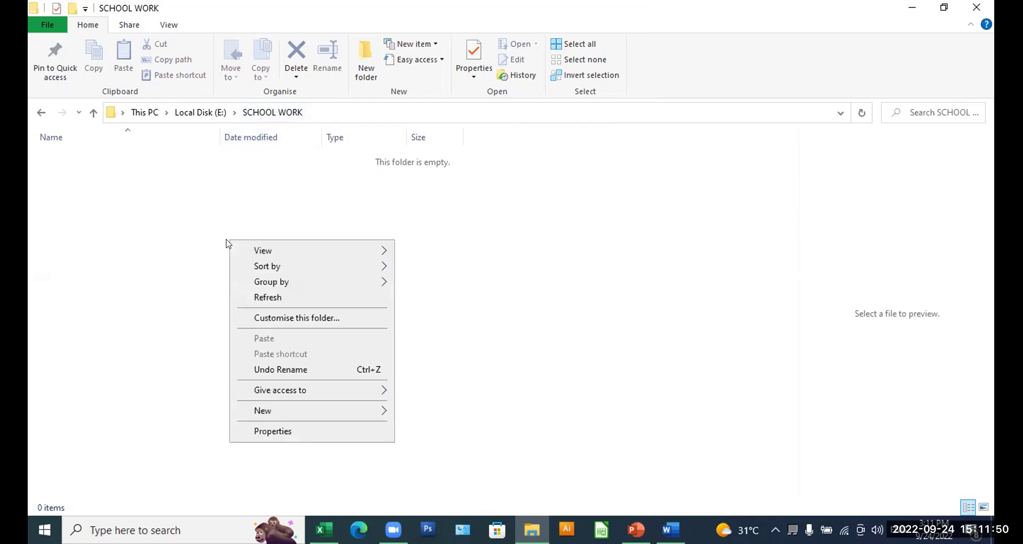
pyautogui.moveTo(362, 412)
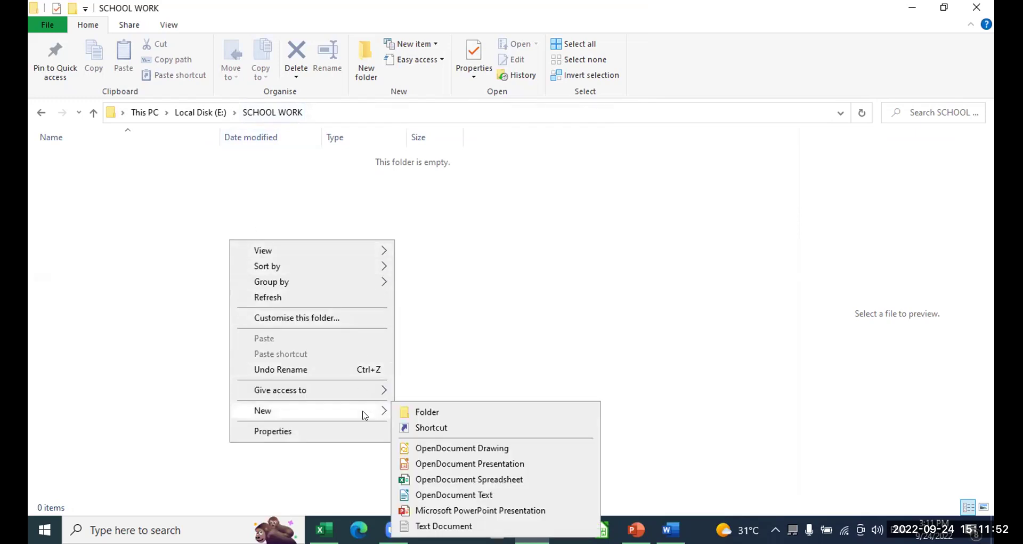
pyautogui.click(462, 416)
pyautogui.click(462, 417)
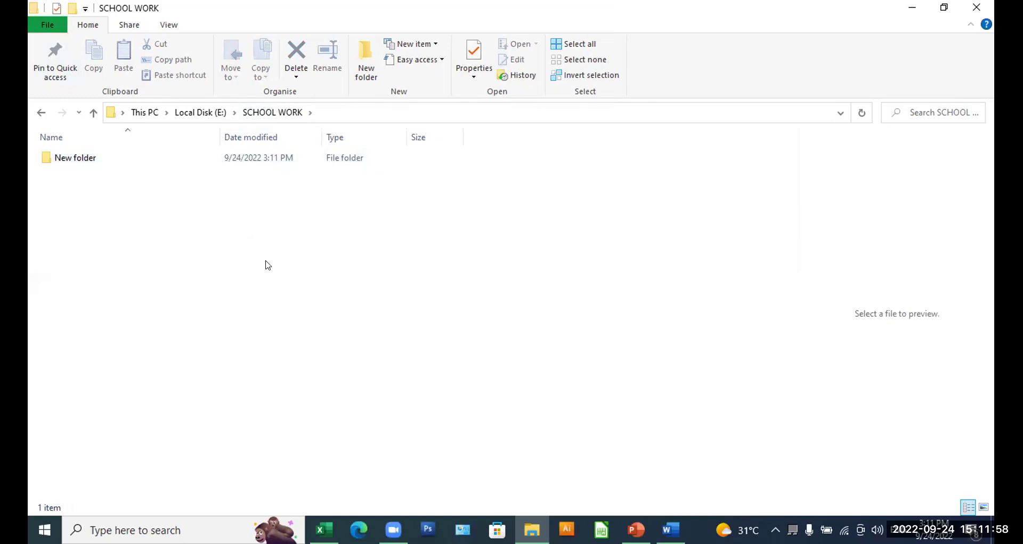
# Step: Rename the new subfolder in SCHOOL WORK as GRADE 8
pyautogui.click(81, 161)
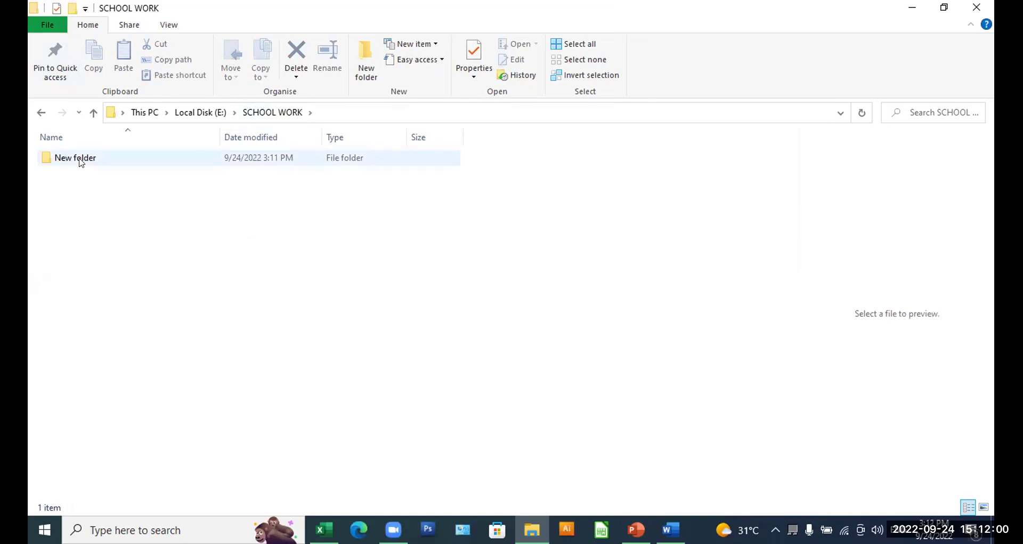
pyautogui.rightClick(81, 162)
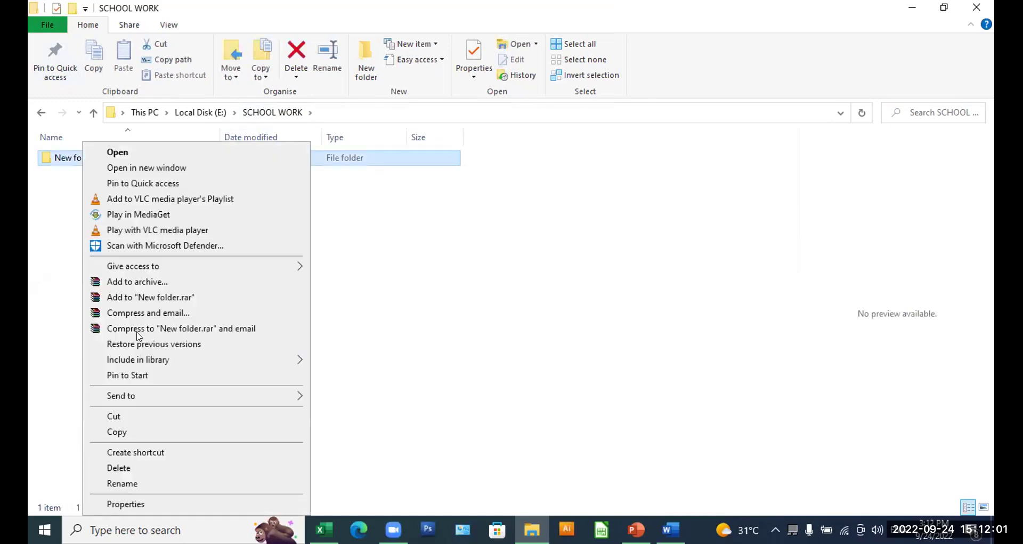
pyautogui.click(159, 485)
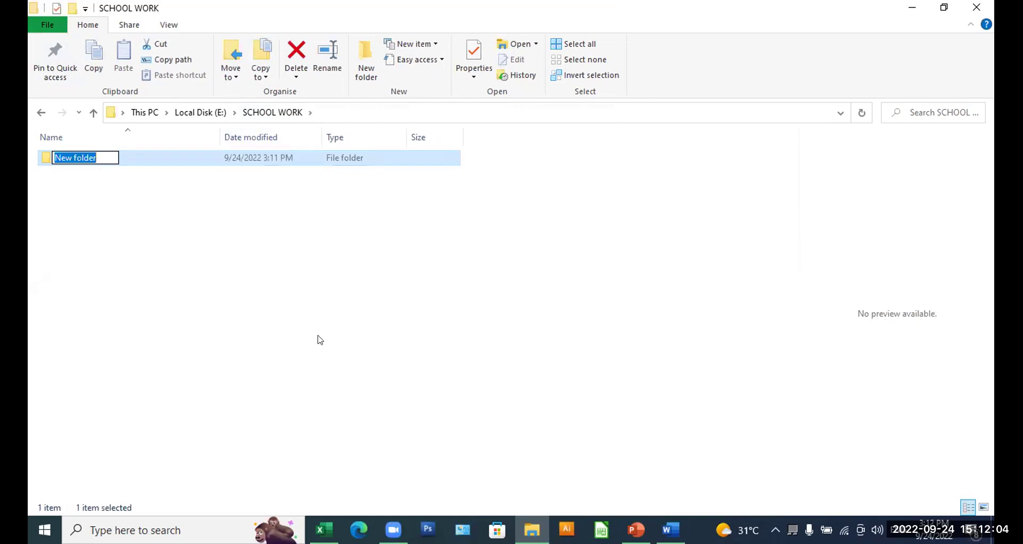
pyautogui.write('GR')
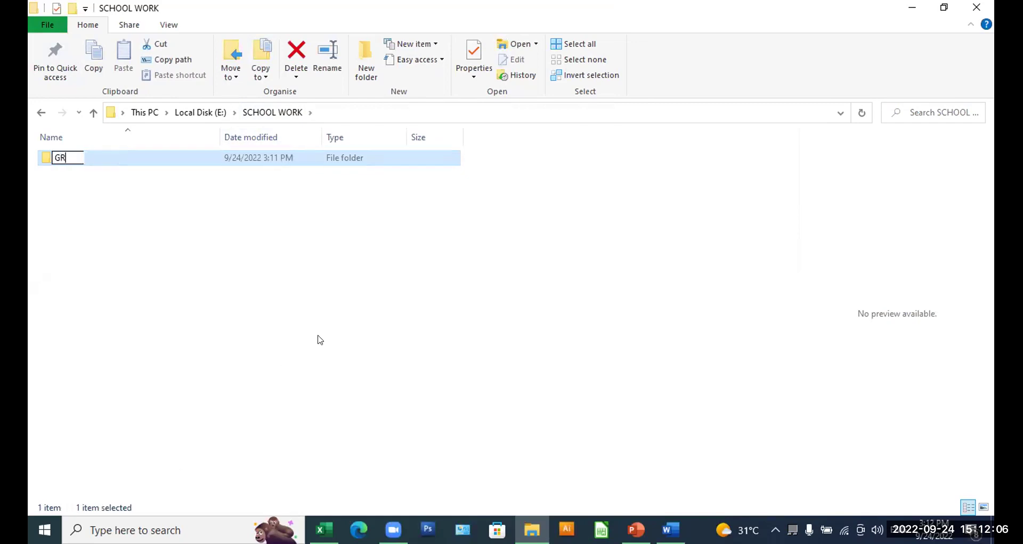
pyautogui.write('ADE 8')
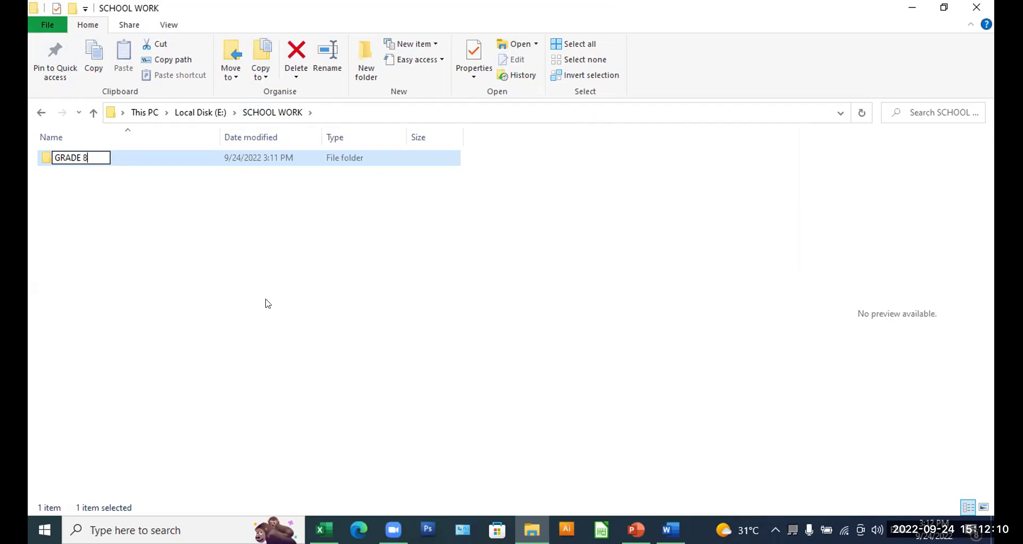
pyautogui.click(204, 254)
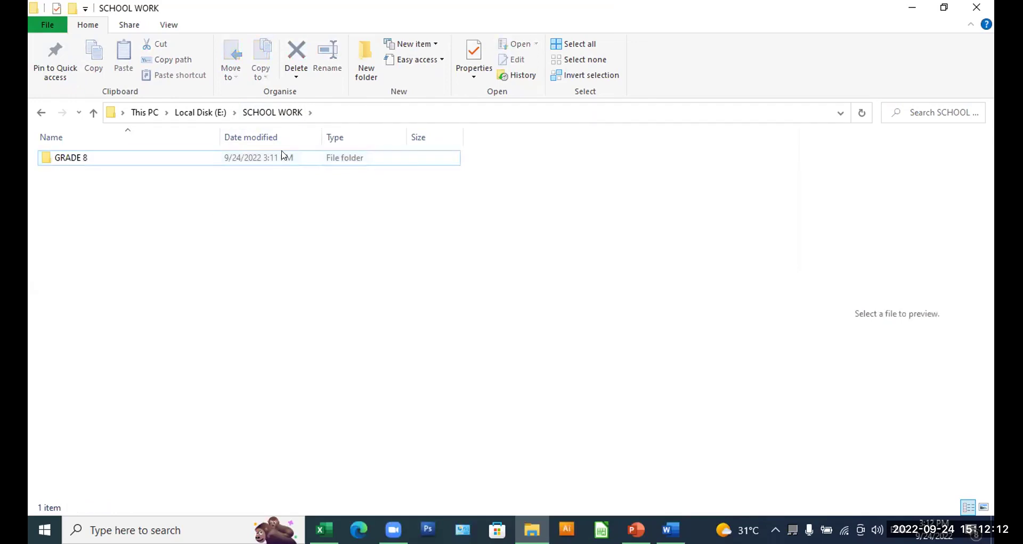
# Step: Create a second subfolder in SCHOOL WORK and name it GRADE 10
pyautogui.rightClick(120, 199)
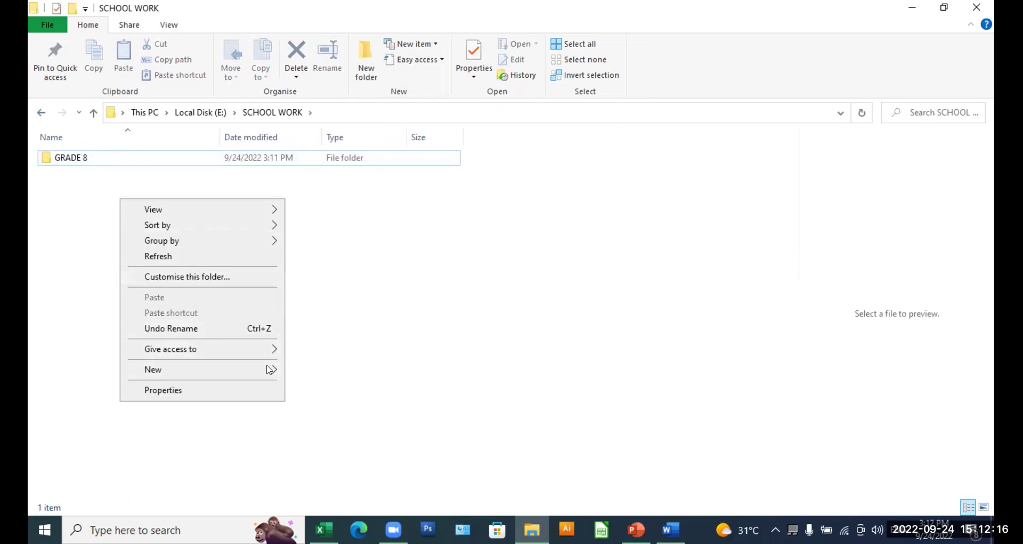
pyautogui.moveTo(269, 370)
pyautogui.click(319, 371)
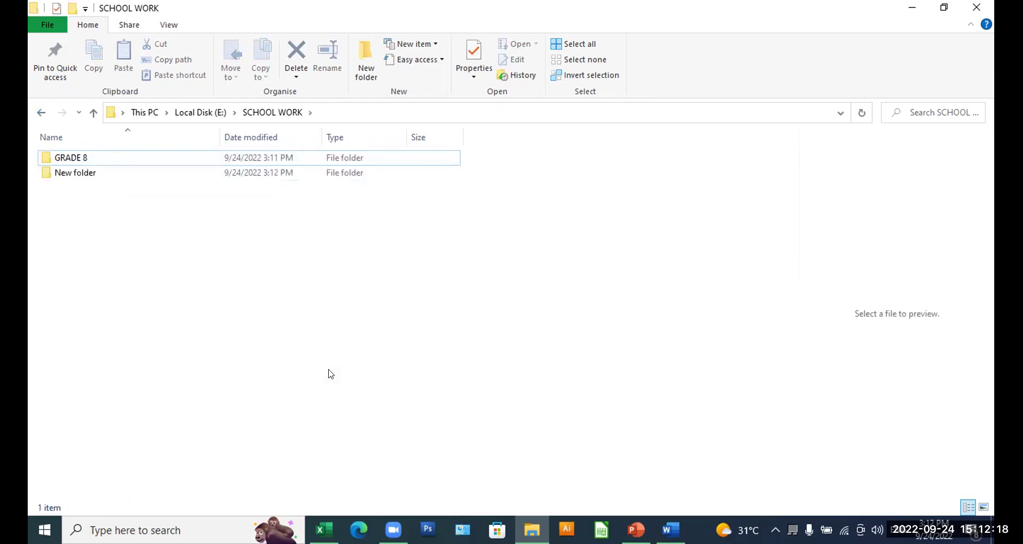
pyautogui.write('G')
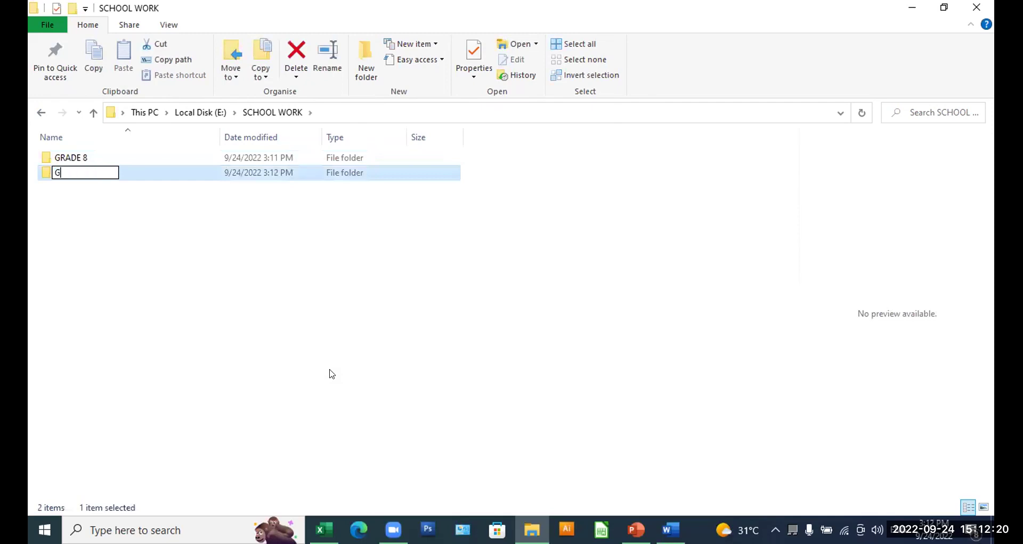
pyautogui.write('RADE 10')
pyautogui.click(263, 287)
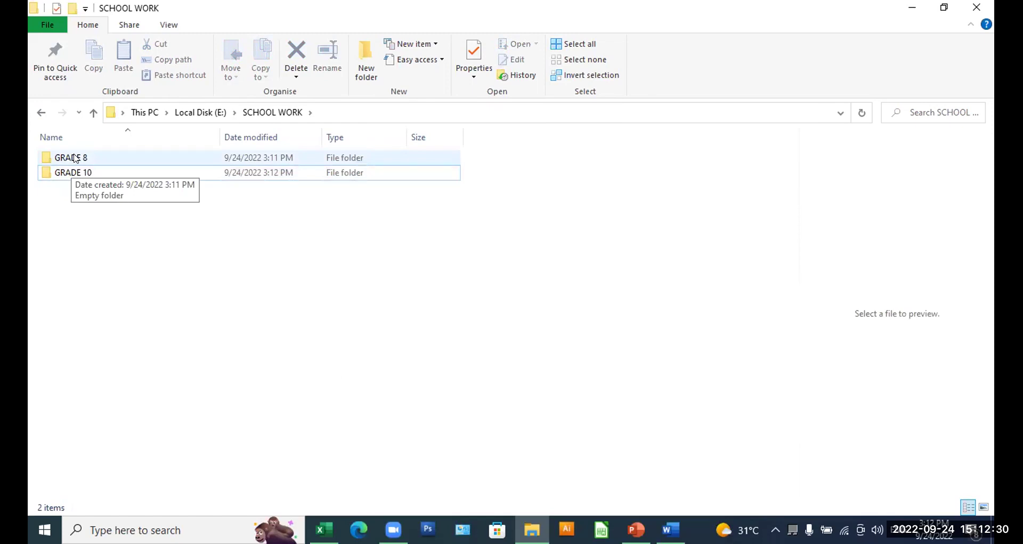
# Step: Open the GRADE 8 folder and create a subfolder named MATHS inside it
pyautogui.doubleClick(76, 158)
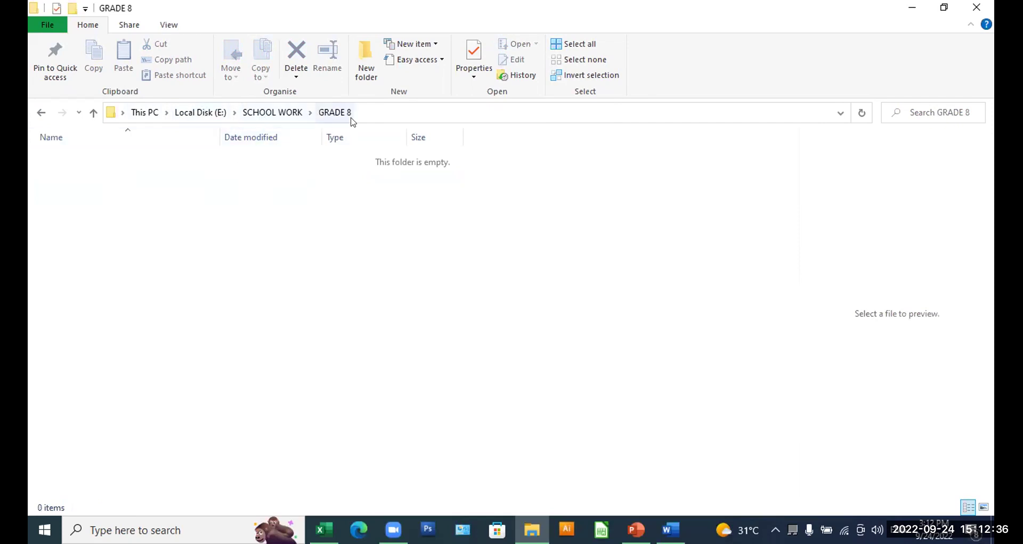
pyautogui.rightClick(181, 219)
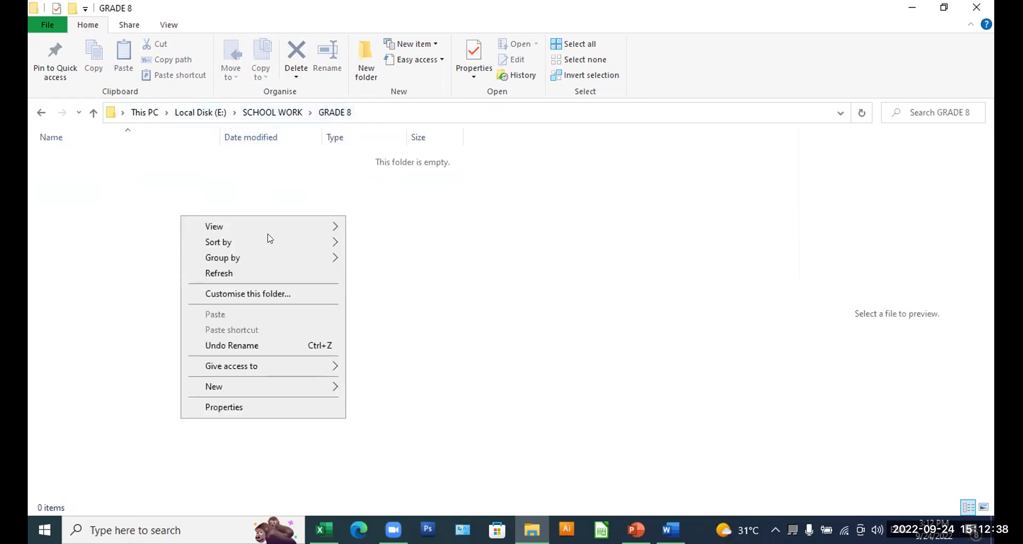
pyautogui.moveTo(311, 388)
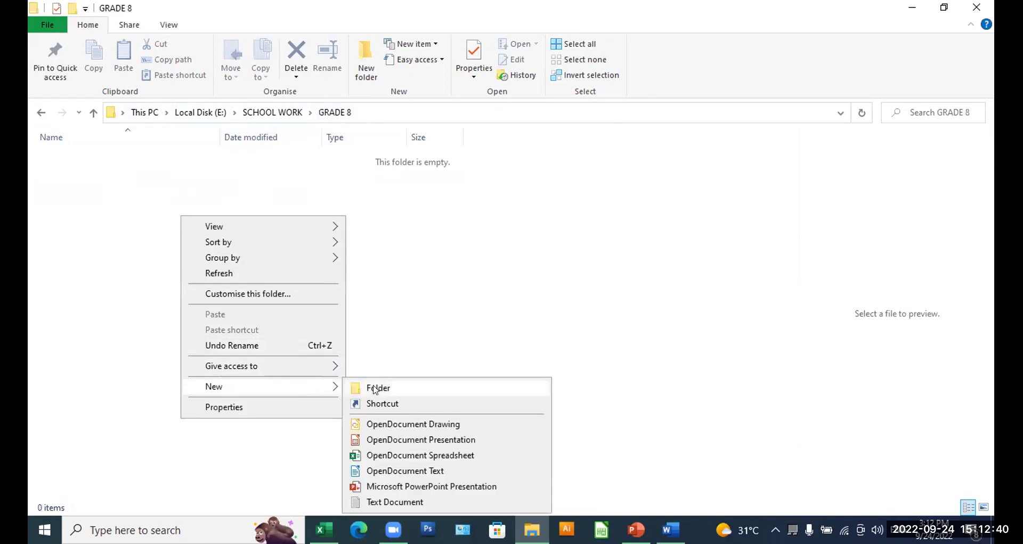
pyautogui.click(375, 388)
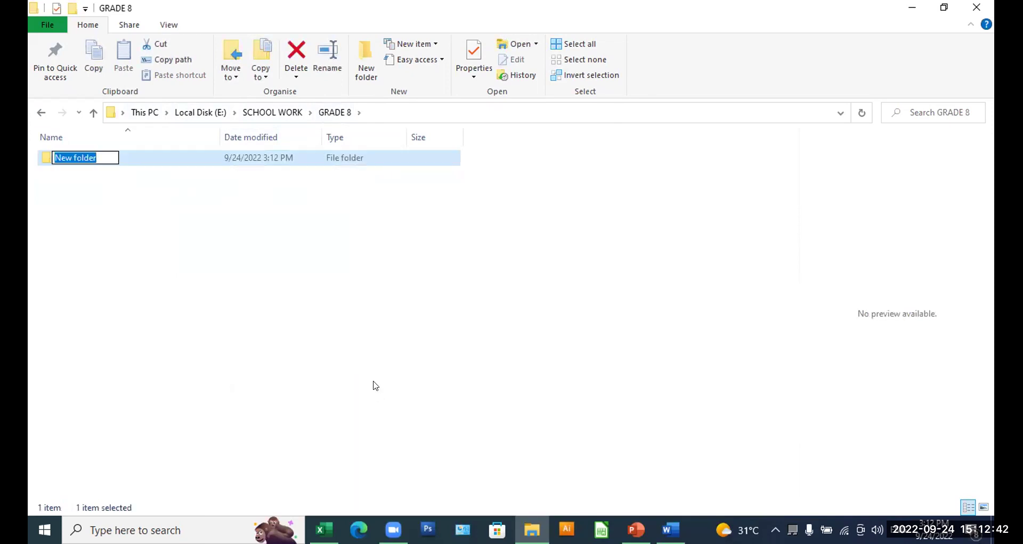
pyautogui.write('MATHS')
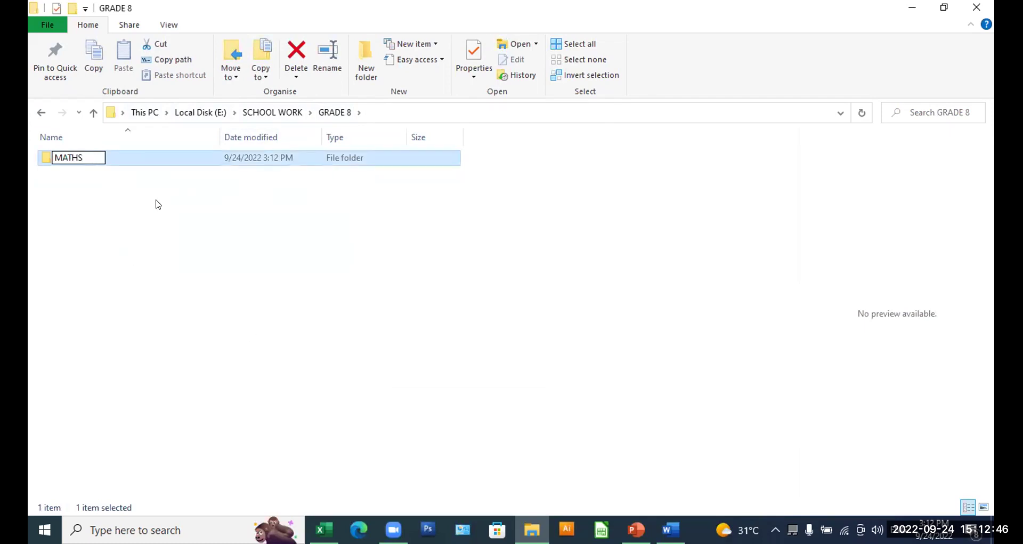
pyautogui.click(157, 200)
# Step: Create a second subfolder in GRADE 8 and name it SCIENCE
pyautogui.rightClick(158, 202)
pyautogui.moveTo(276, 376)
pyautogui.click(350, 376)
pyautogui.write('S')
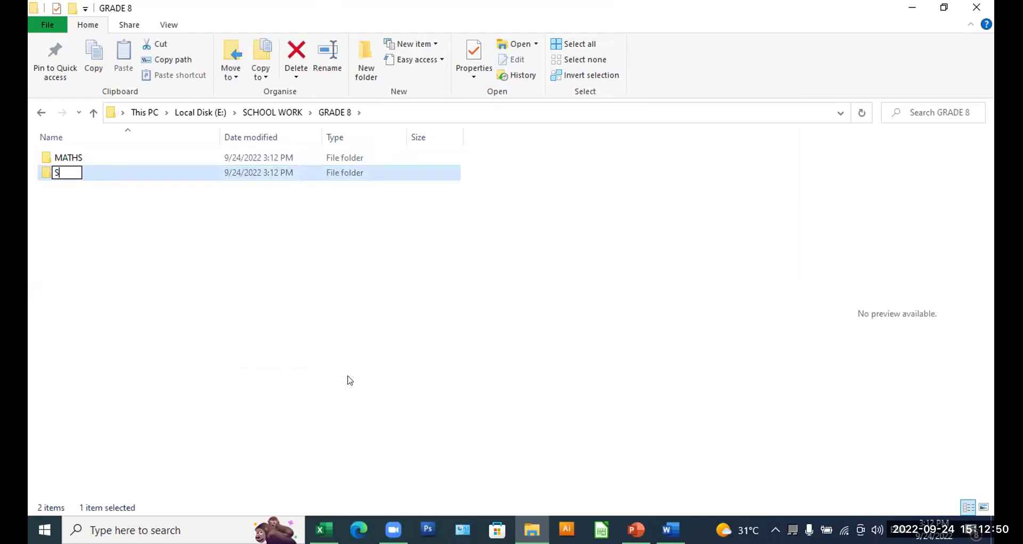
pyautogui.write('CIENCE')
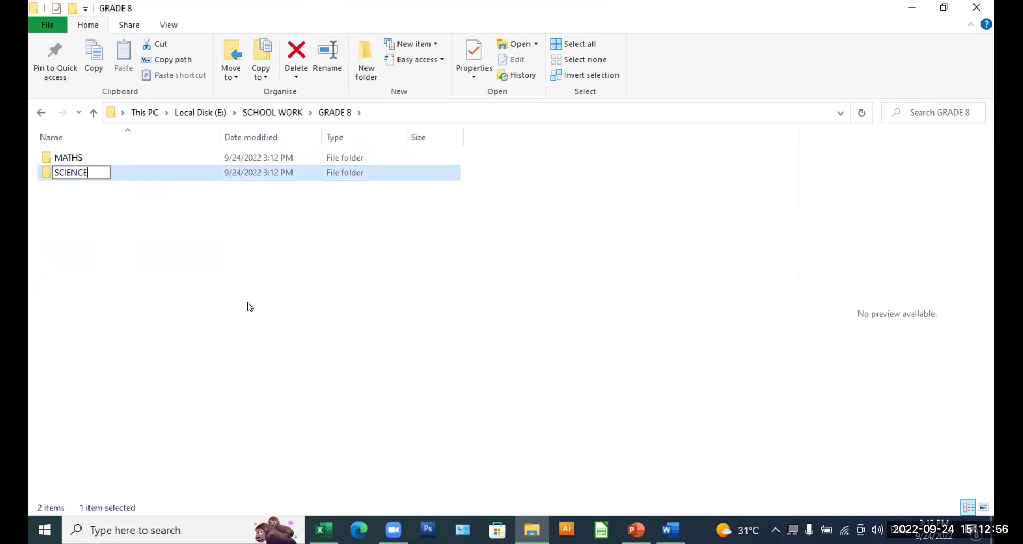
pyautogui.click(177, 220)
pyautogui.rightClick(179, 215)
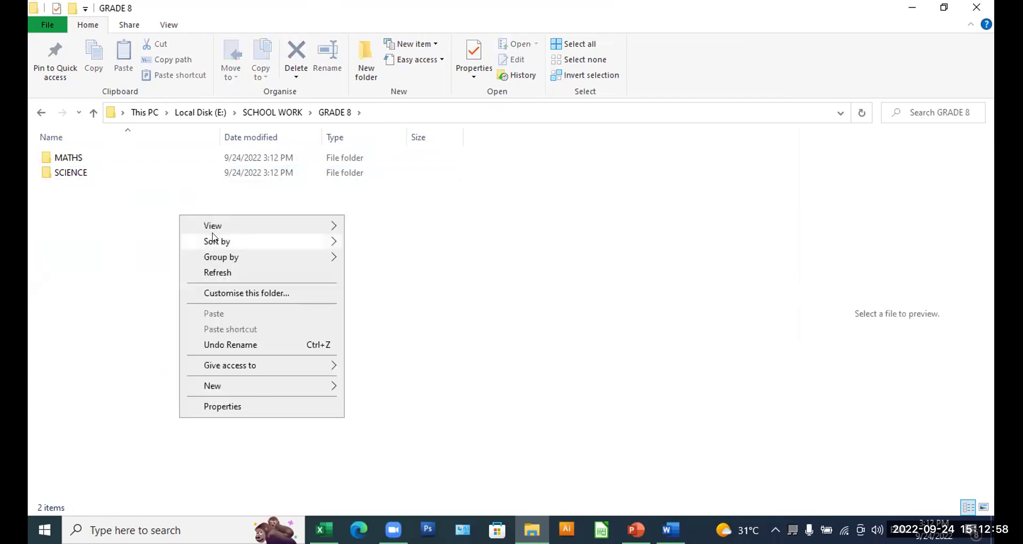
pyautogui.click(528, 293)
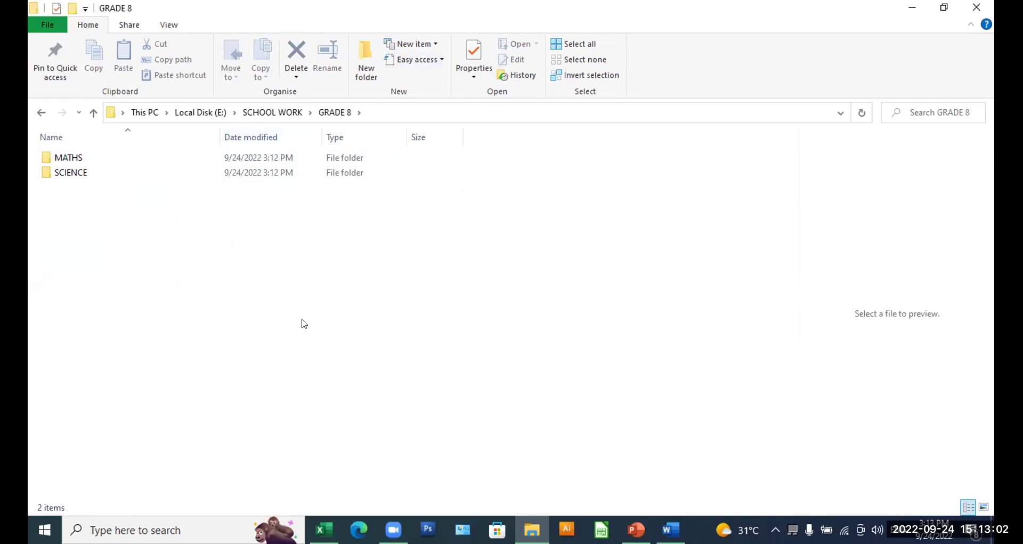
# Step: Return to the SCHOOL WORK folder and open its GRADE 10 subfolder
pyautogui.click(262, 111)
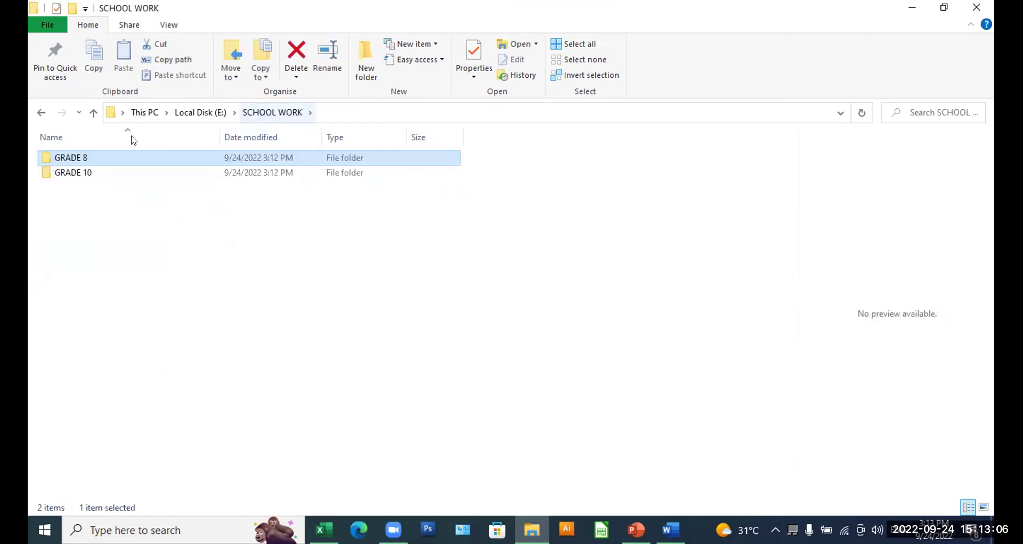
pyautogui.click(76, 173)
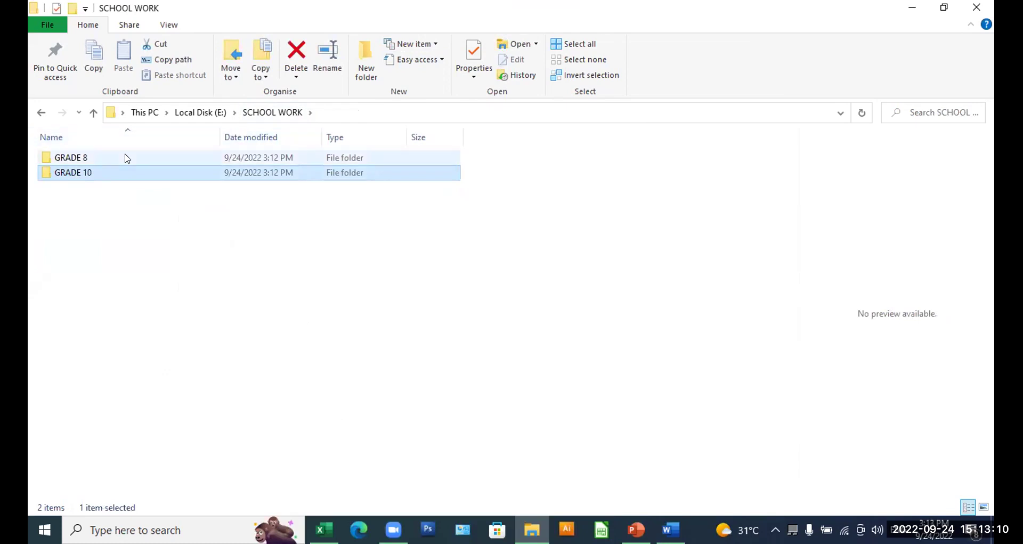
pyautogui.doubleClick(77, 174)
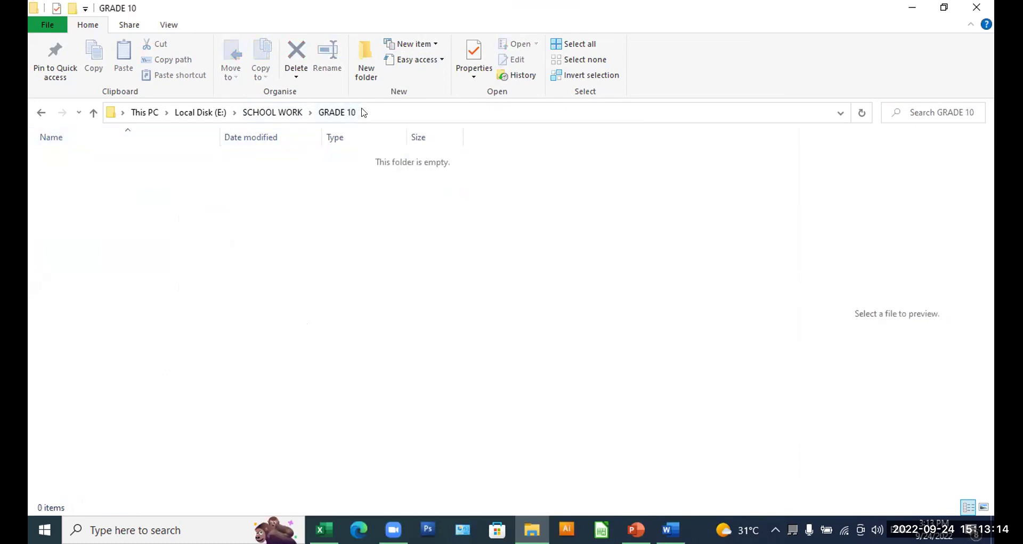
# Step: Create a subfolder in GRADE 10 and name it SCIENCE
pyautogui.rightClick(270, 222)
pyautogui.moveTo(423, 391)
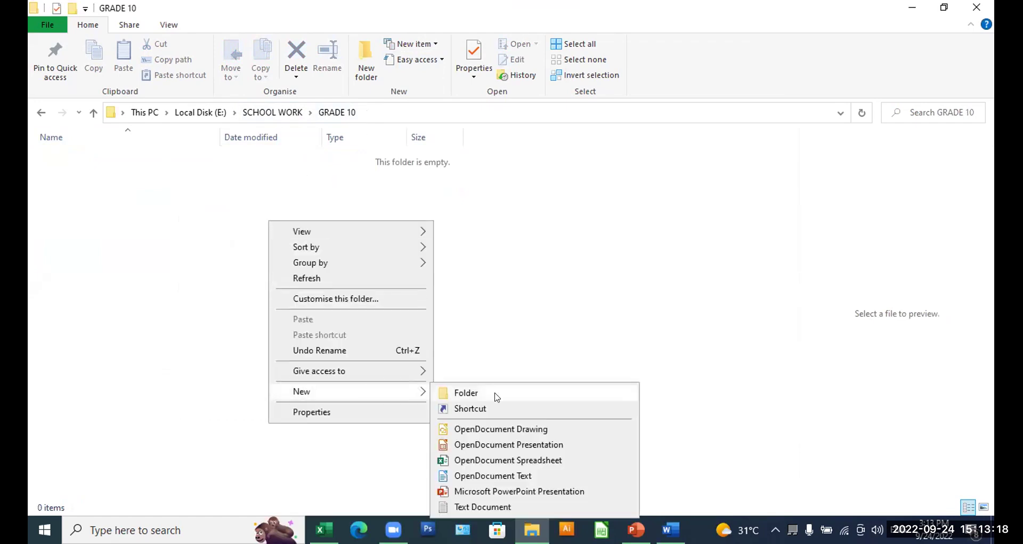
pyautogui.click(497, 397)
pyautogui.write('SCIENCE')
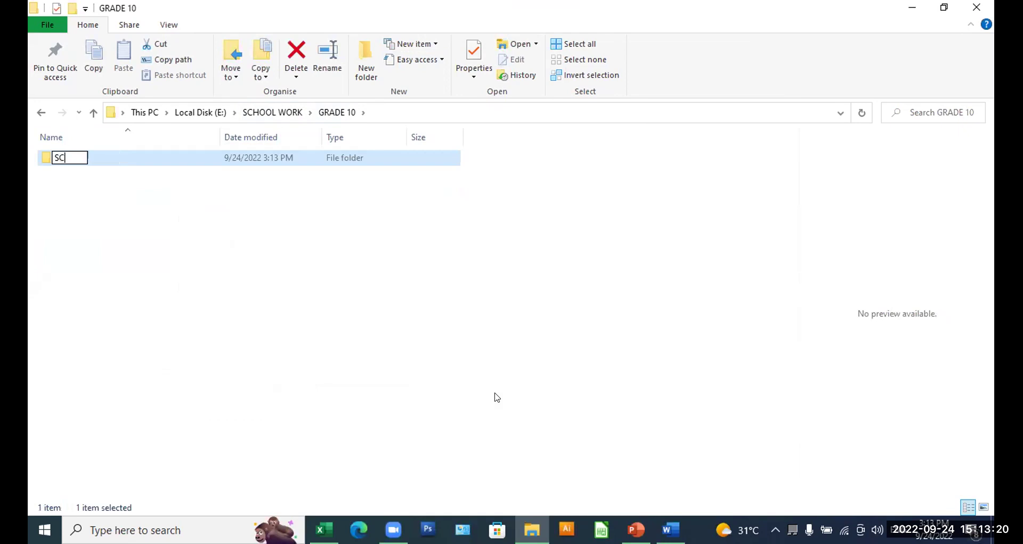
pyautogui.press('Return')
pyautogui.click(157, 237)
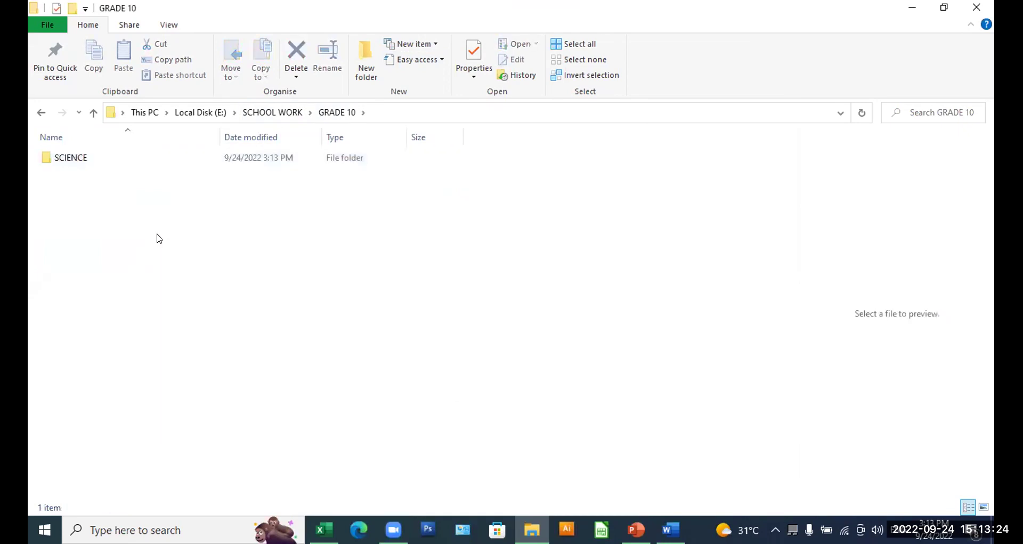
# Step: Add another subfolder named MATHS to the GRADE 10 folder
pyautogui.rightClick(158, 238)
pyautogui.moveTo(300, 407)
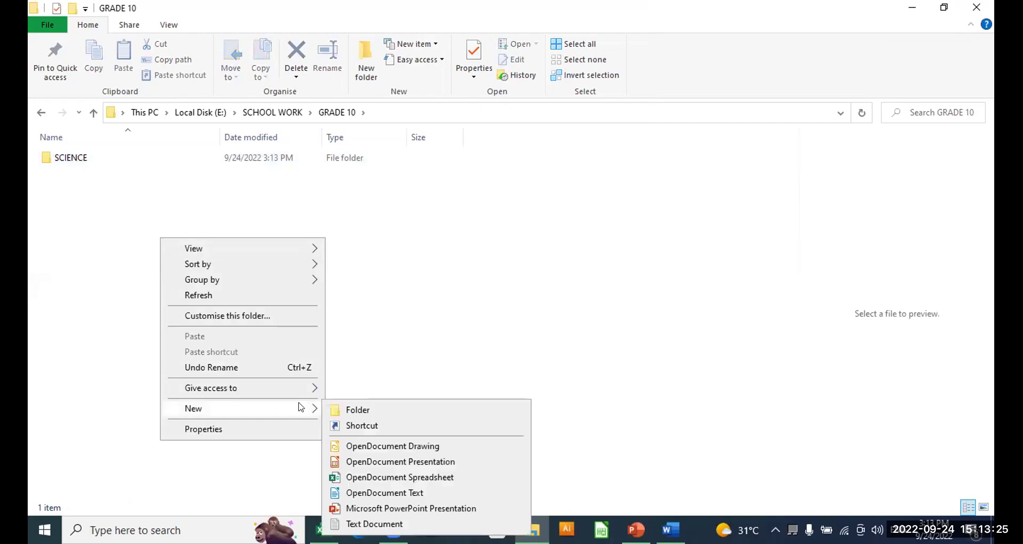
pyautogui.click(357, 409)
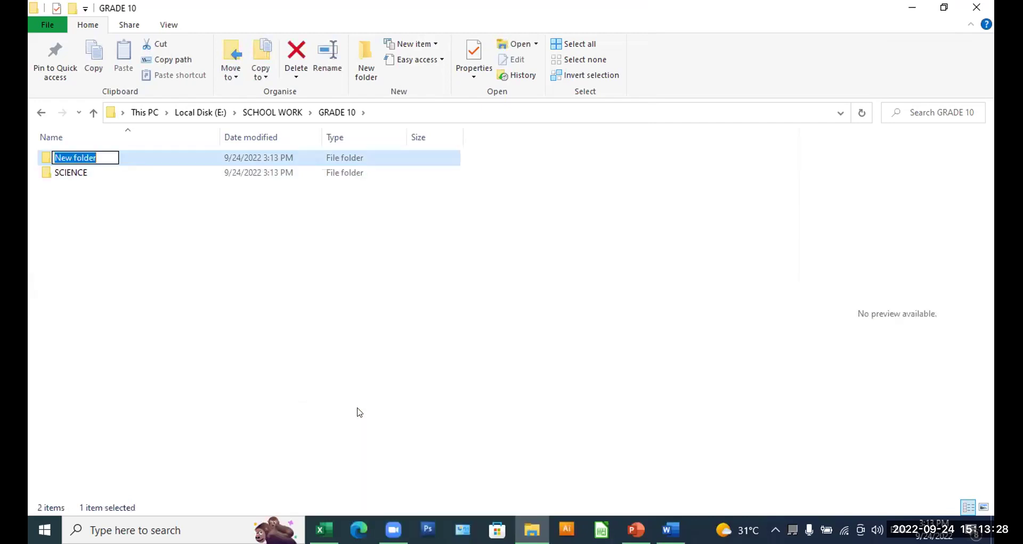
pyautogui.write('MATHS')
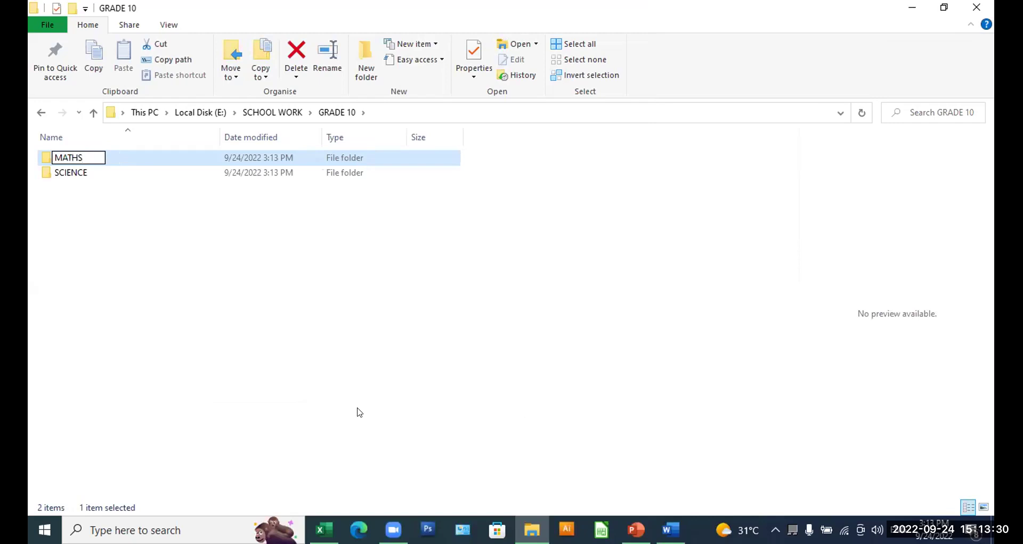
pyautogui.press('Return')
pyautogui.click(360, 412)
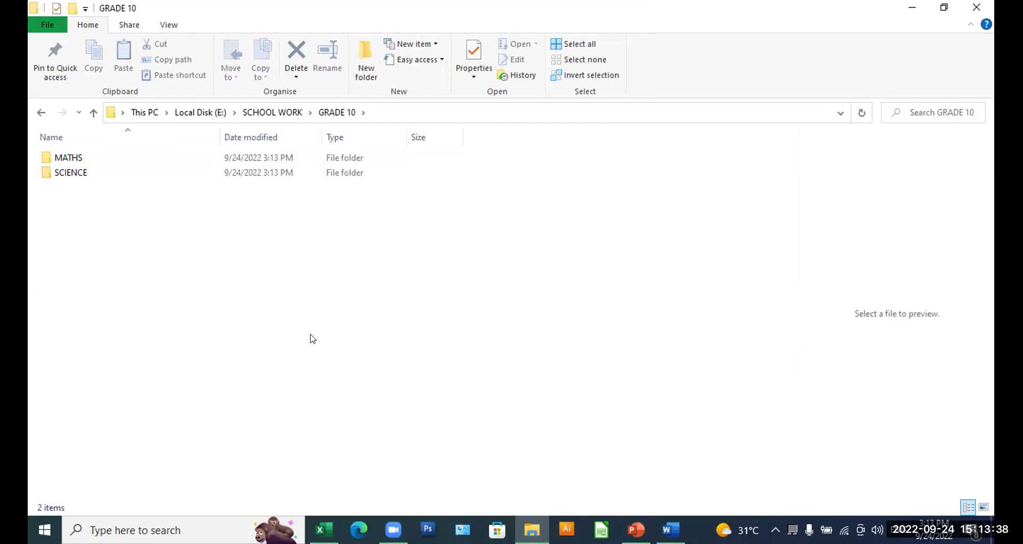
# Step: Go back up to Local Disk (E:) and view the actions available for the SCHOOL WORK folder, including Send to
pyautogui.click(92, 113)
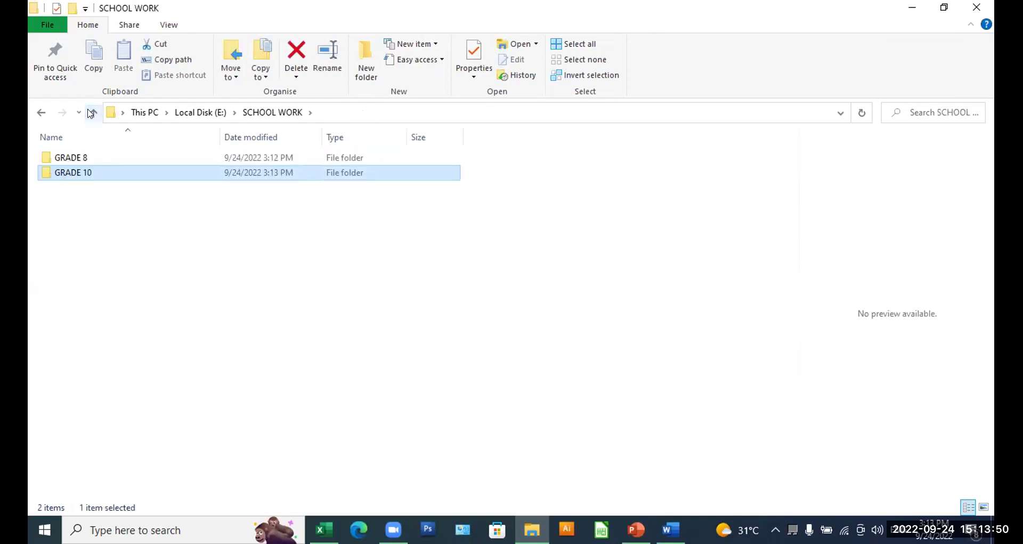
pyautogui.click(92, 112)
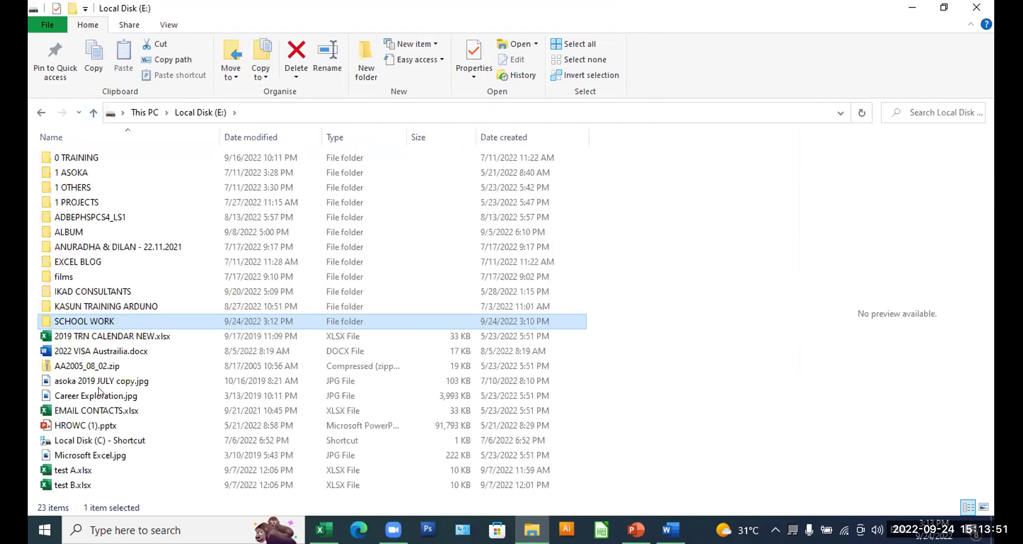
pyautogui.rightClick(112, 321)
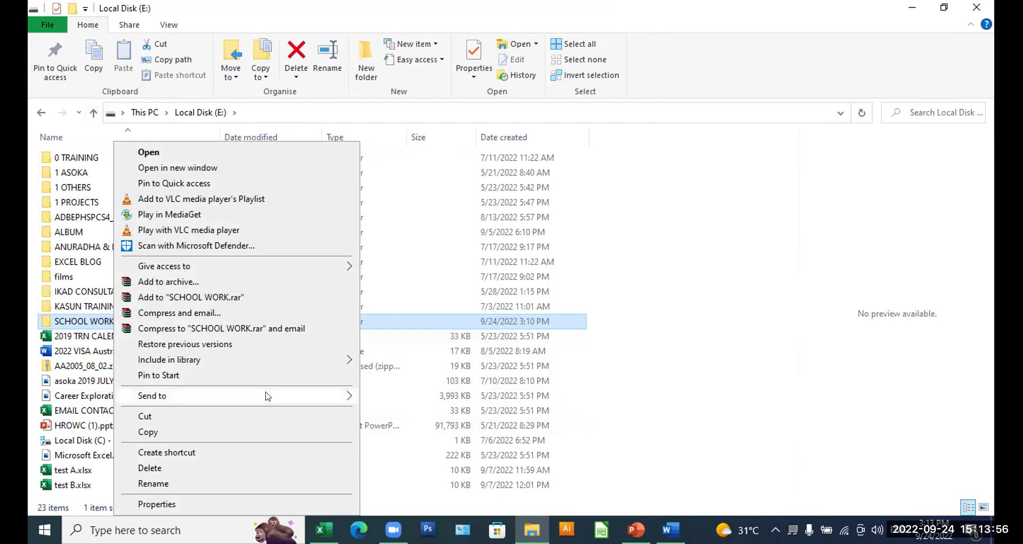
pyautogui.moveTo(268, 395)
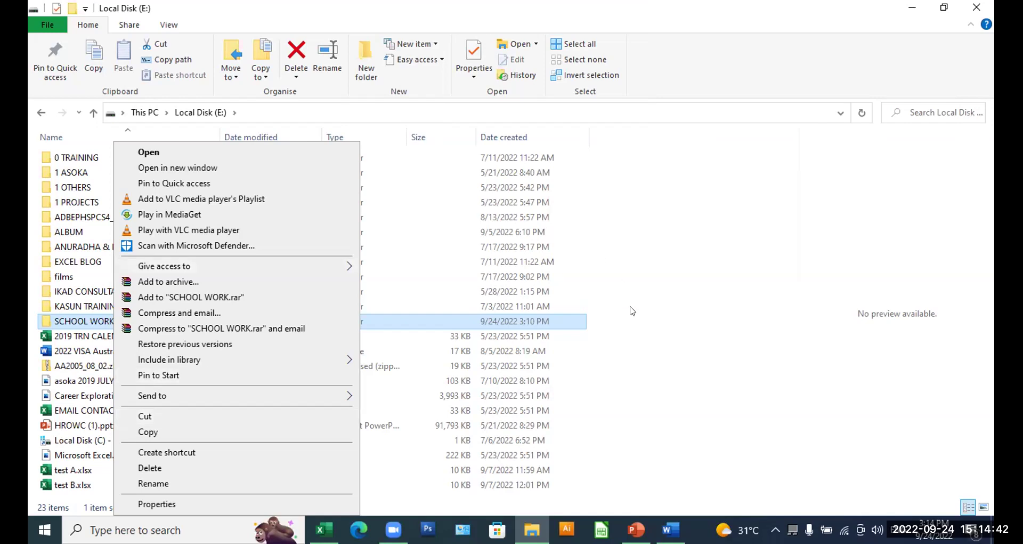
pyautogui.click(645, 335)
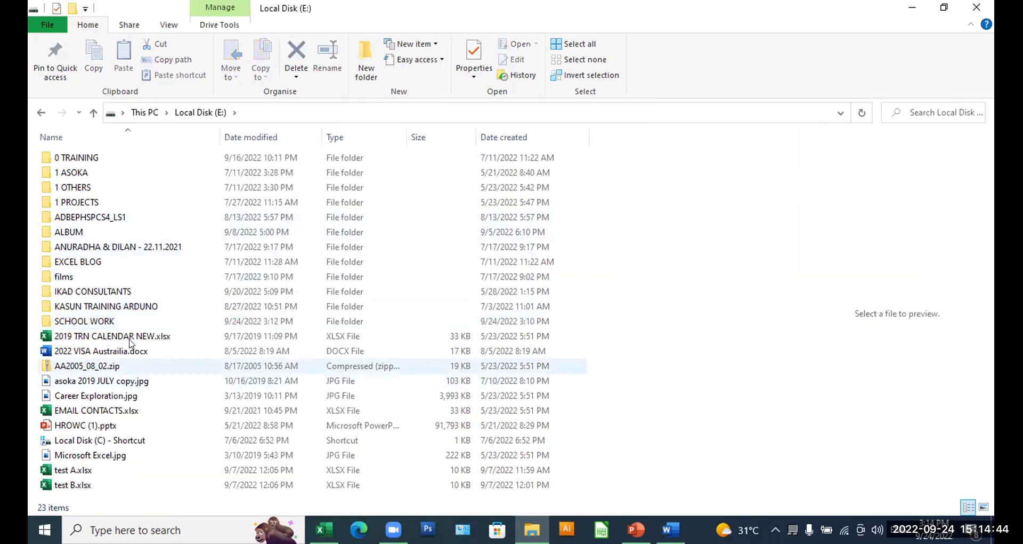
# Step: Open the SCIENCE folder under SCHOOL WORK > GRADE 10 and review the item types that can be created there
pyautogui.doubleClick(95, 322)
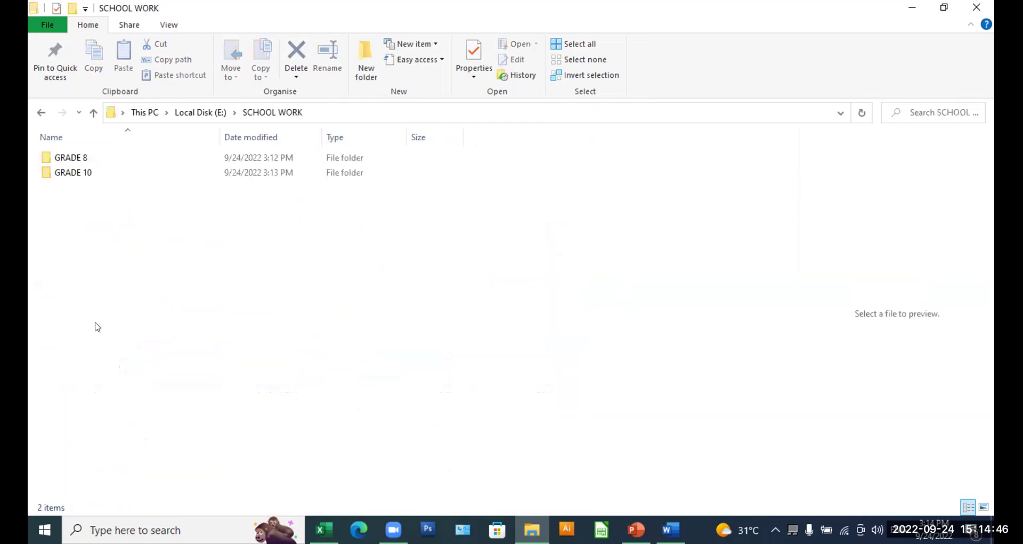
pyautogui.doubleClick(77, 172)
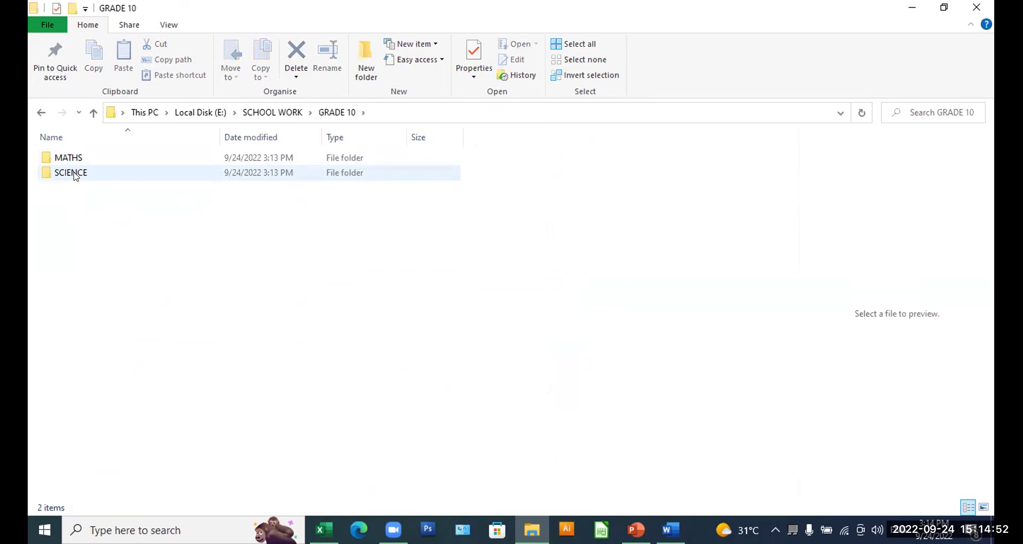
pyautogui.doubleClick(77, 175)
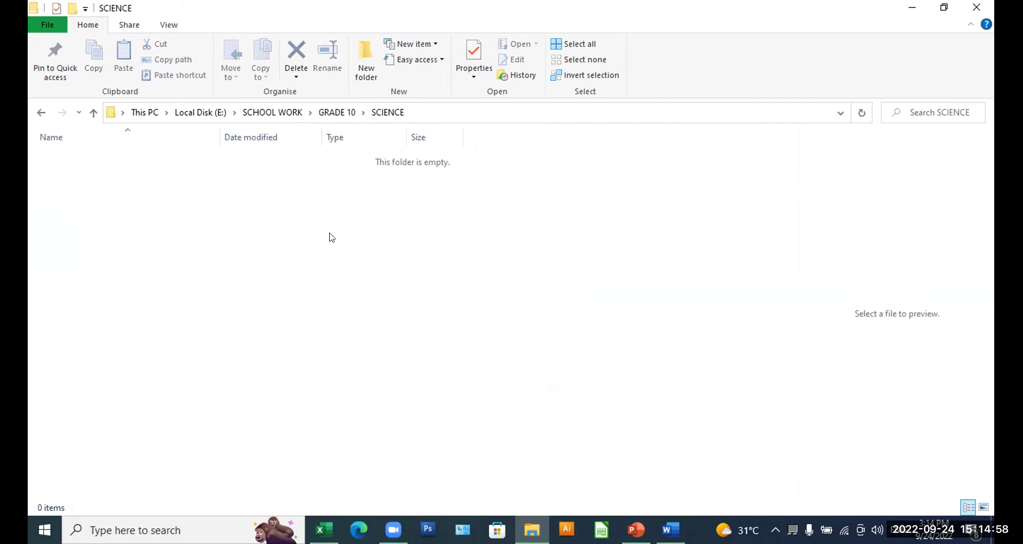
pyautogui.rightClick(256, 210)
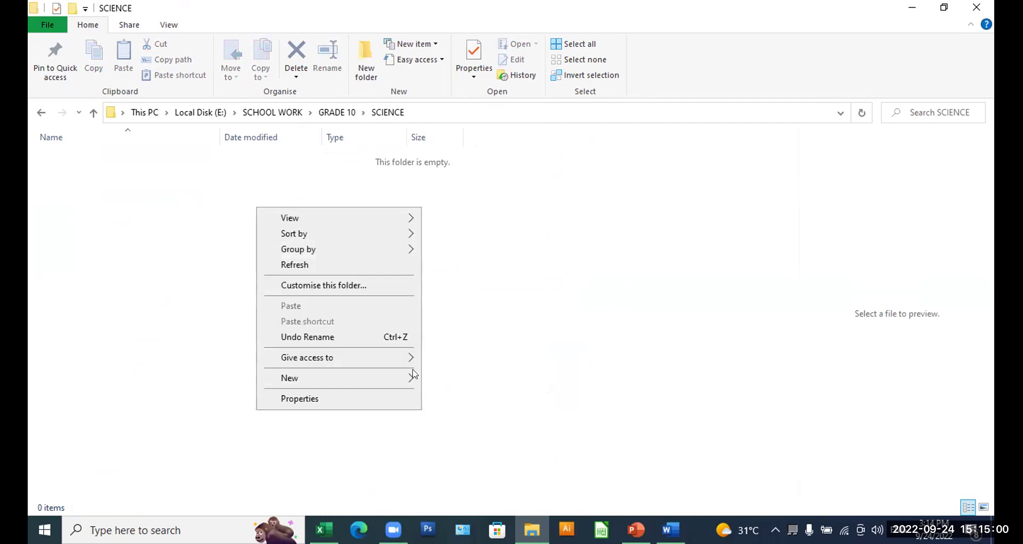
pyautogui.moveTo(407, 380)
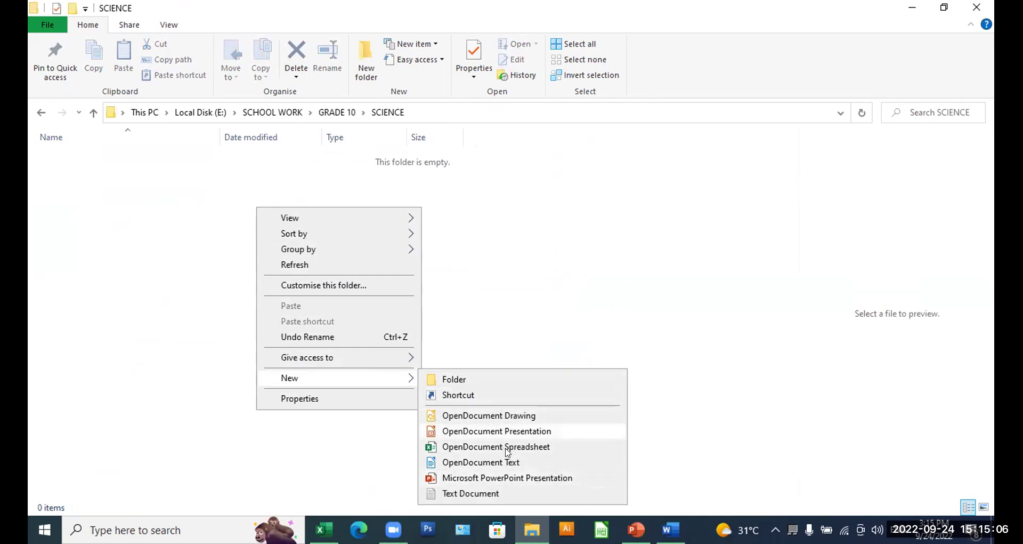
pyautogui.click(557, 291)
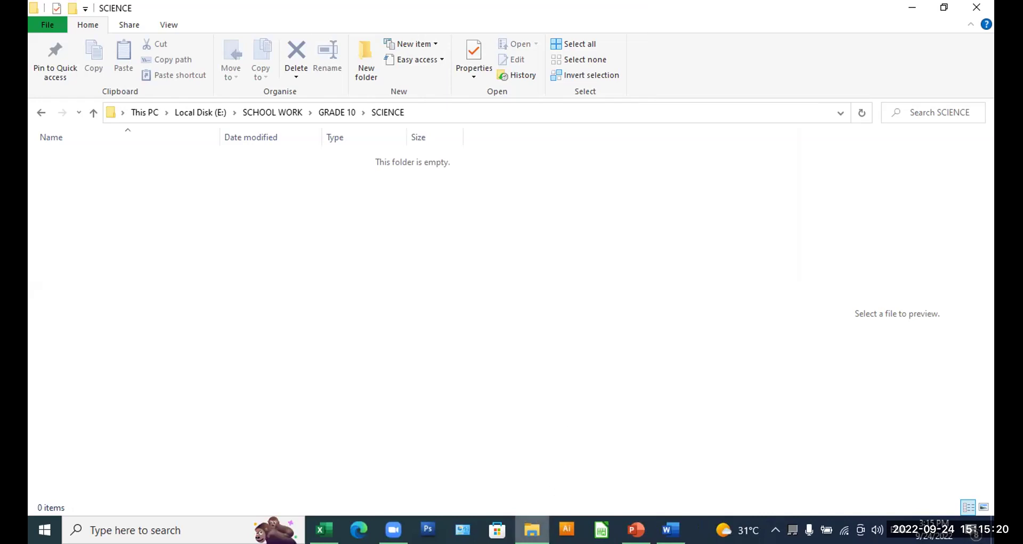
# Step: Switch to the WINDOWS BASICS slide in PowerPoint to view it, and return to the SCIENCE folder in File Explorer
pyautogui.moveTo(532, 530)
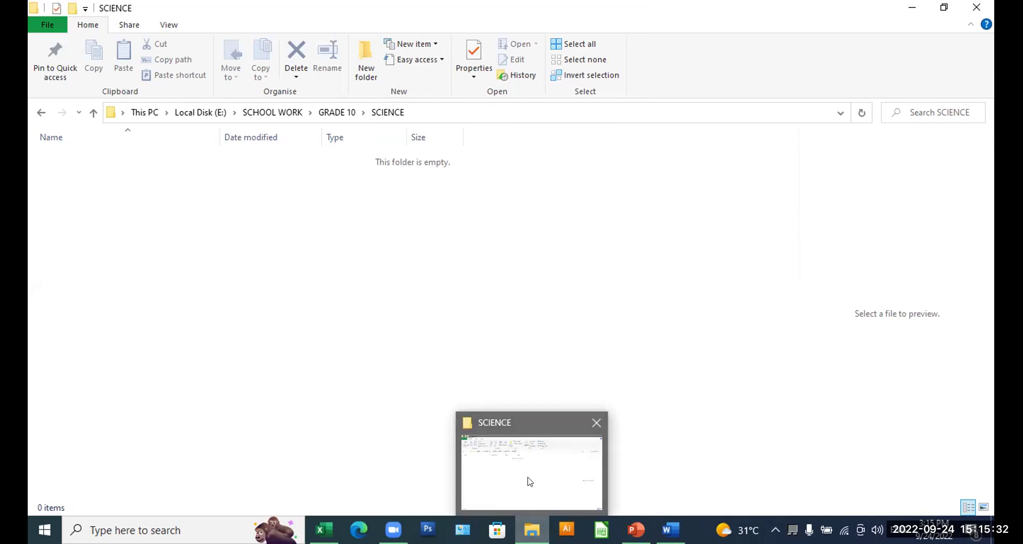
pyautogui.click(532, 529)
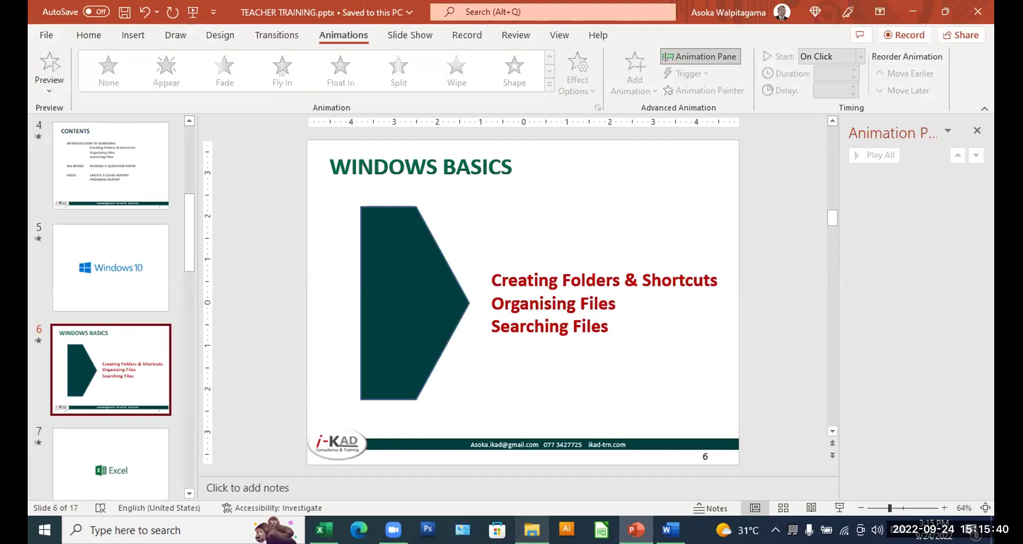
pyautogui.click(533, 528)
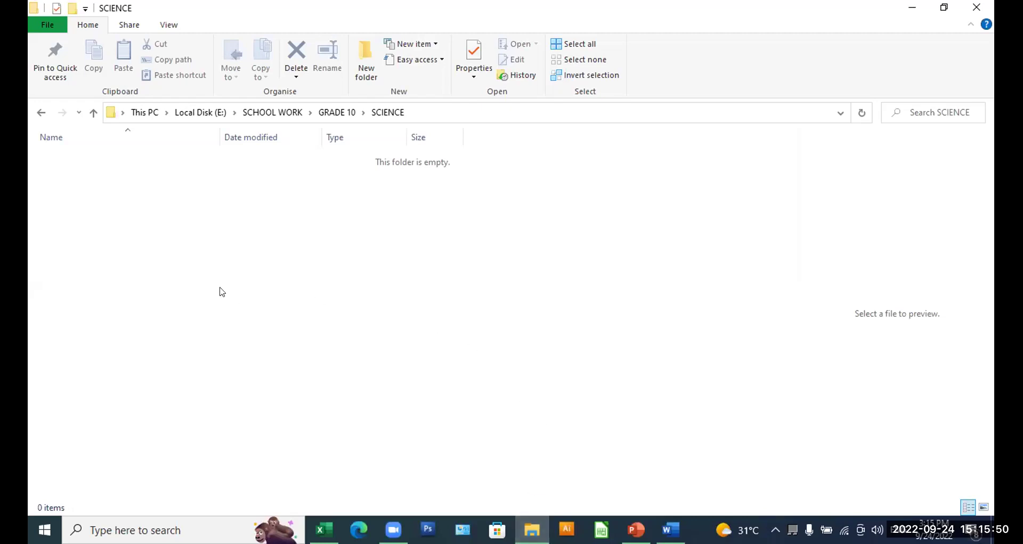
# Step: Go to Local Disk (E:) and open the 0 TRAINING folder to view its contents
pyautogui.click(192, 113)
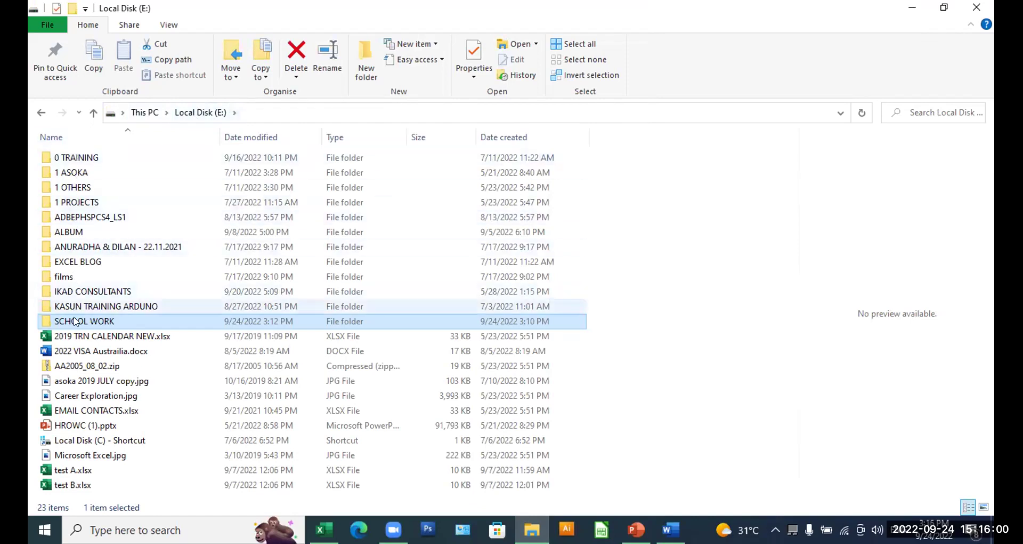
pyautogui.doubleClick(80, 159)
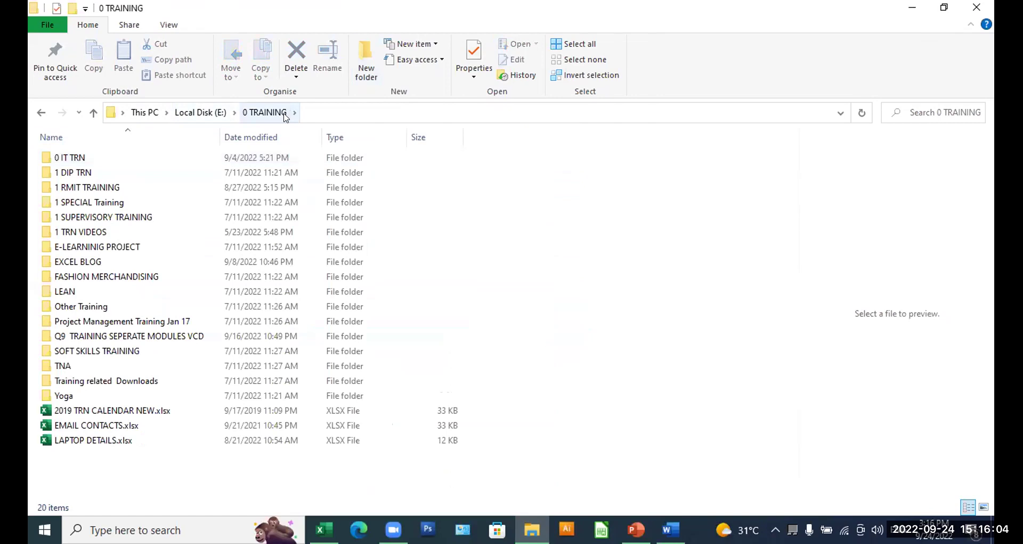
# Step: Look into the 1 DIP TRN folder, return to 0 TRAINING, and open 0 IT TRN > 00 A MS OFFICE
pyautogui.doubleClick(88, 174)
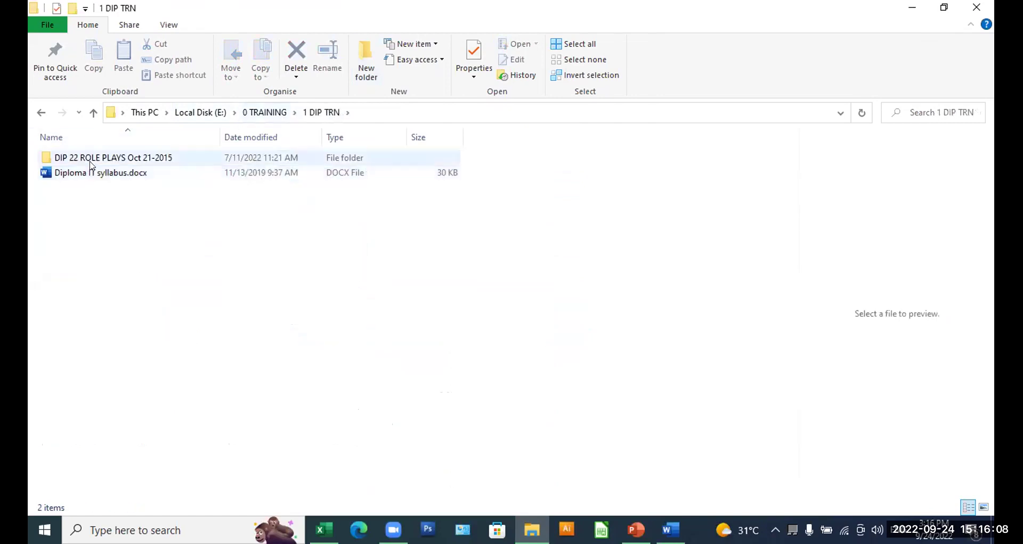
pyautogui.click(94, 113)
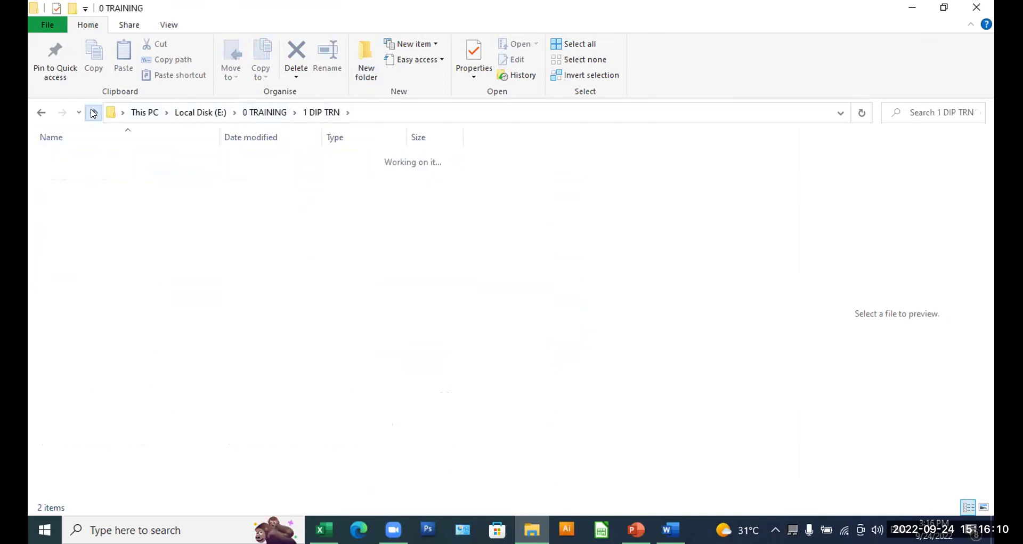
pyautogui.doubleClick(87, 156)
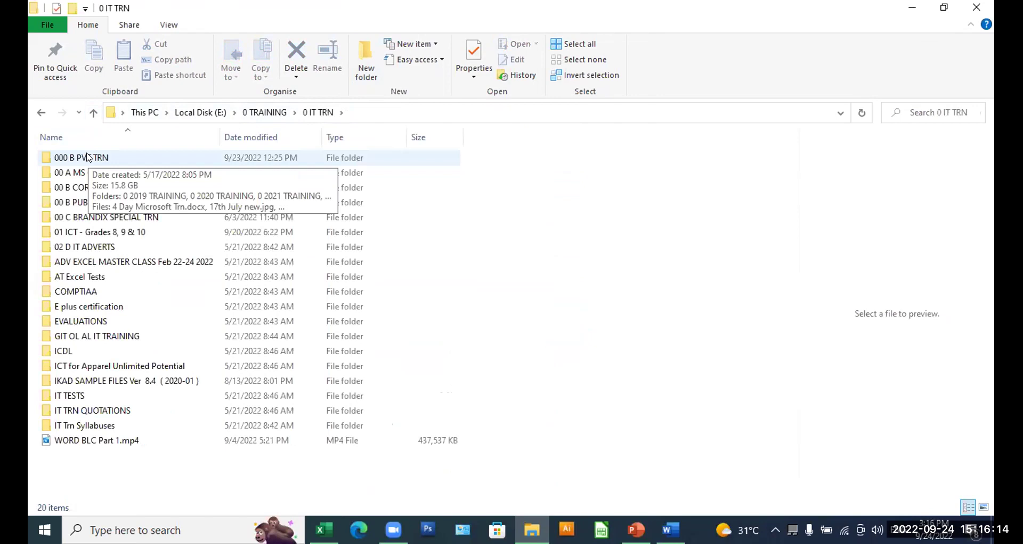
pyautogui.doubleClick(80, 172)
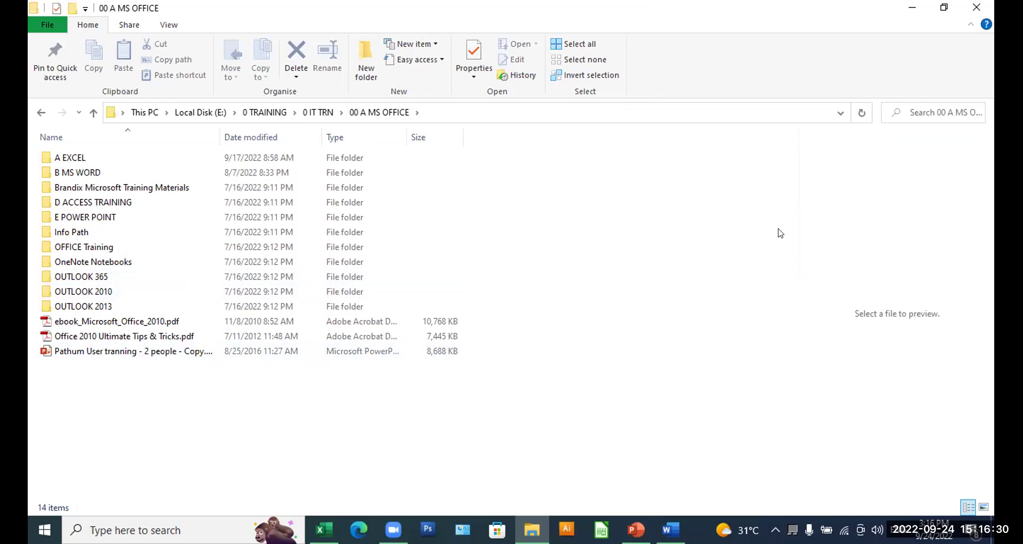
pyautogui.click(922, 111)
pyautogui.click(940, 111)
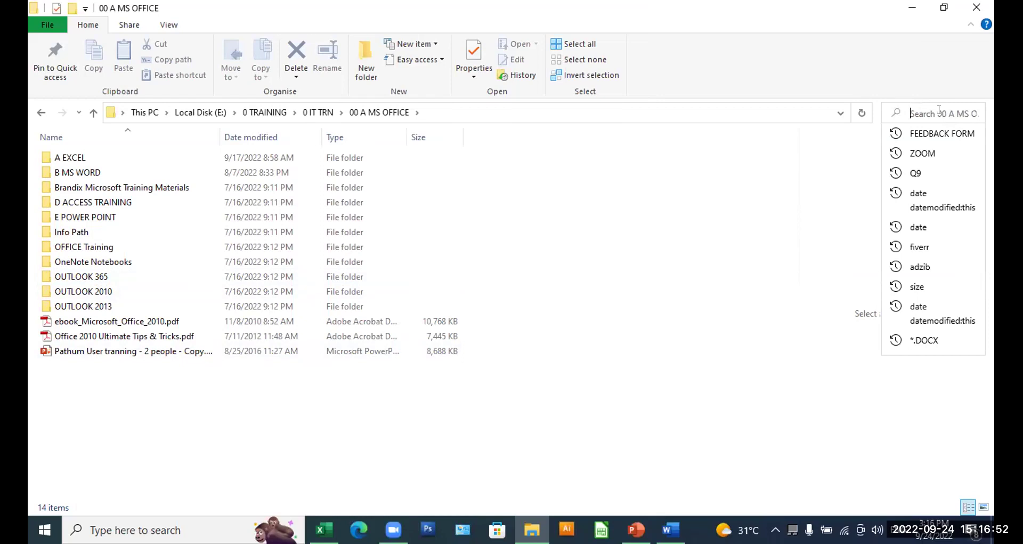
pyautogui.write('PIC')
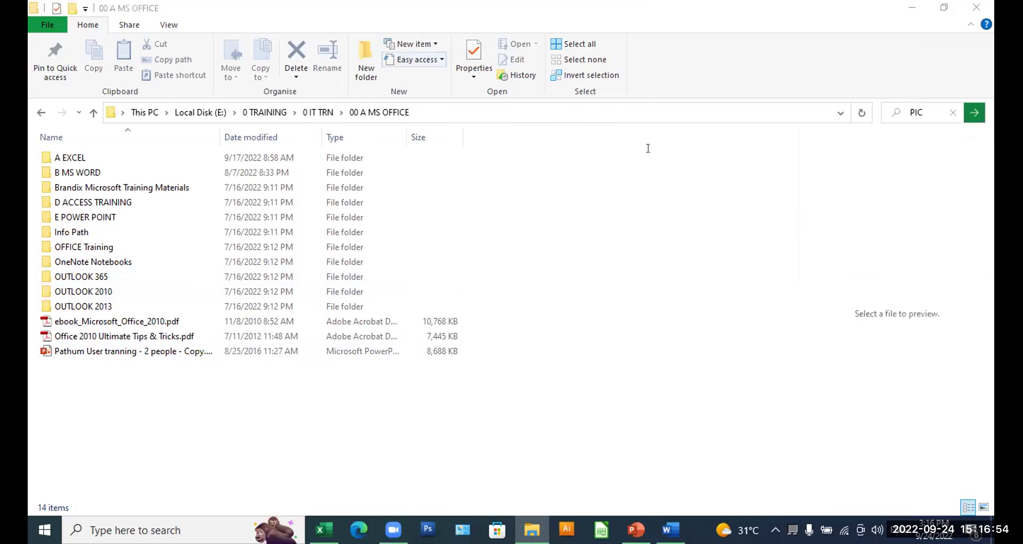
# Step: Search the 00 A MS OFFICE folder for all files matching *.XLSX
pyautogui.click(924, 112)
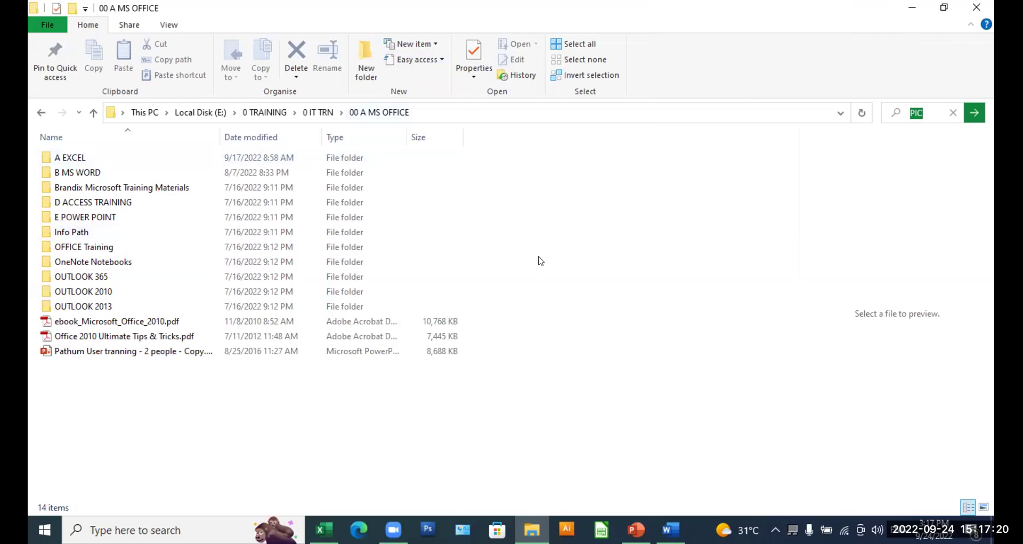
pyautogui.write('*')
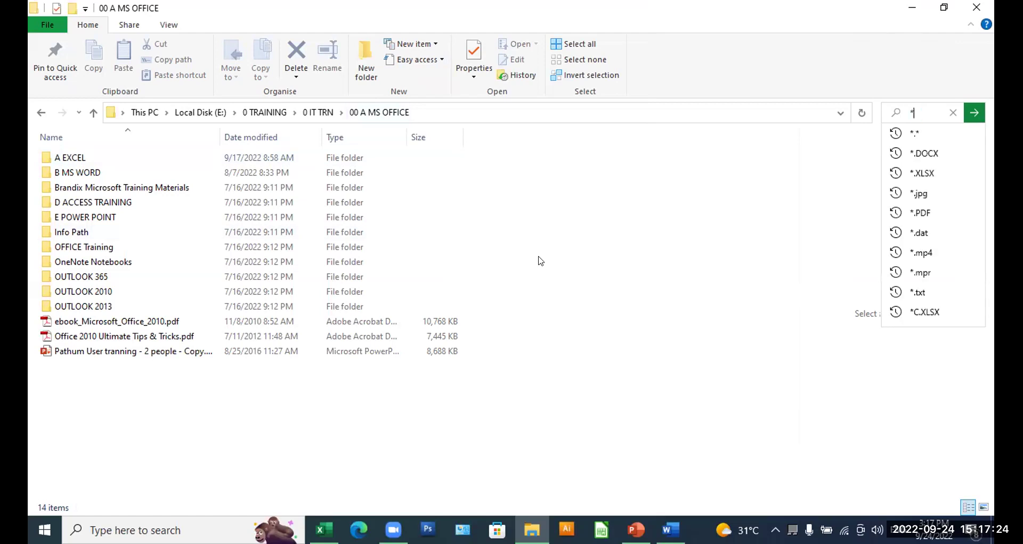
pyautogui.write('.')
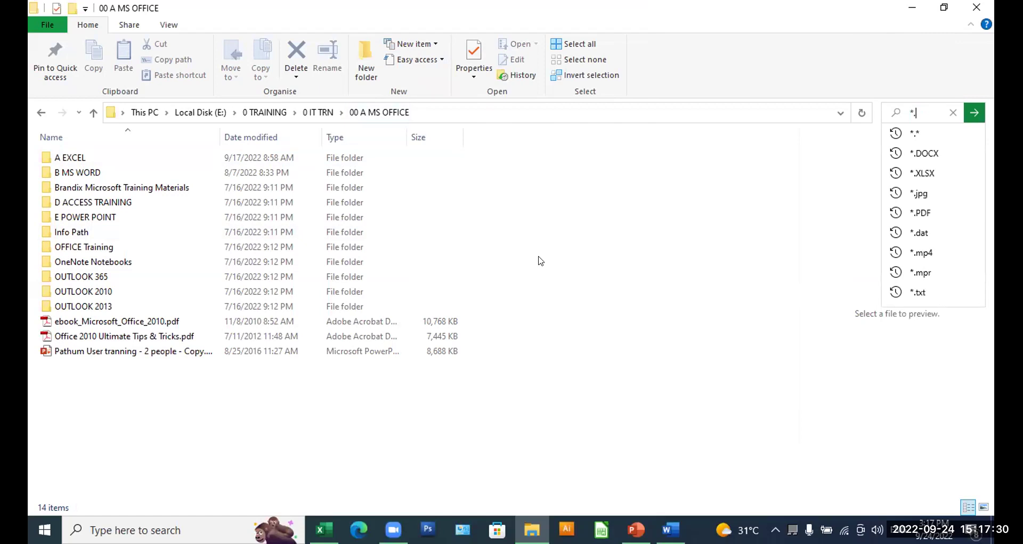
pyautogui.write('XLSX')
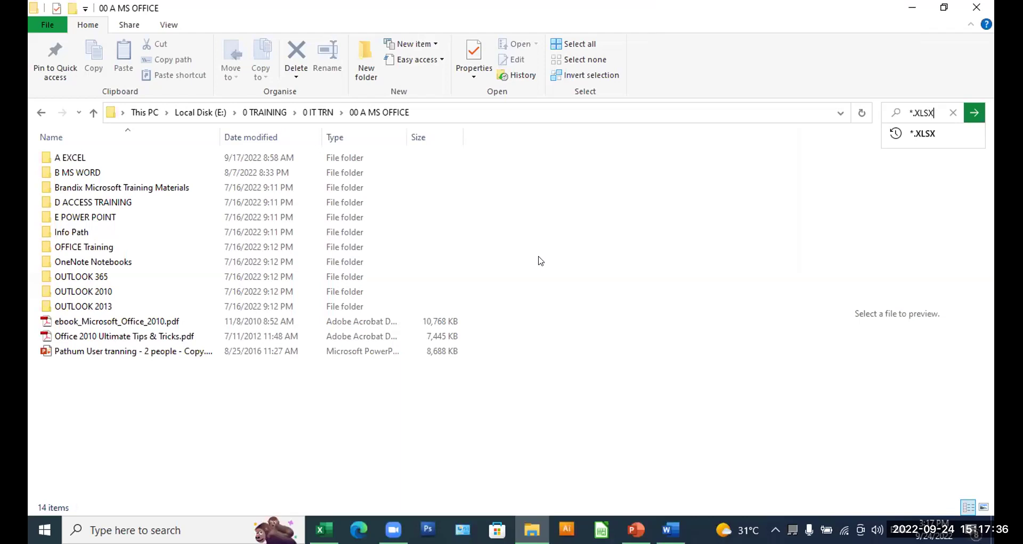
pyautogui.press('Return')
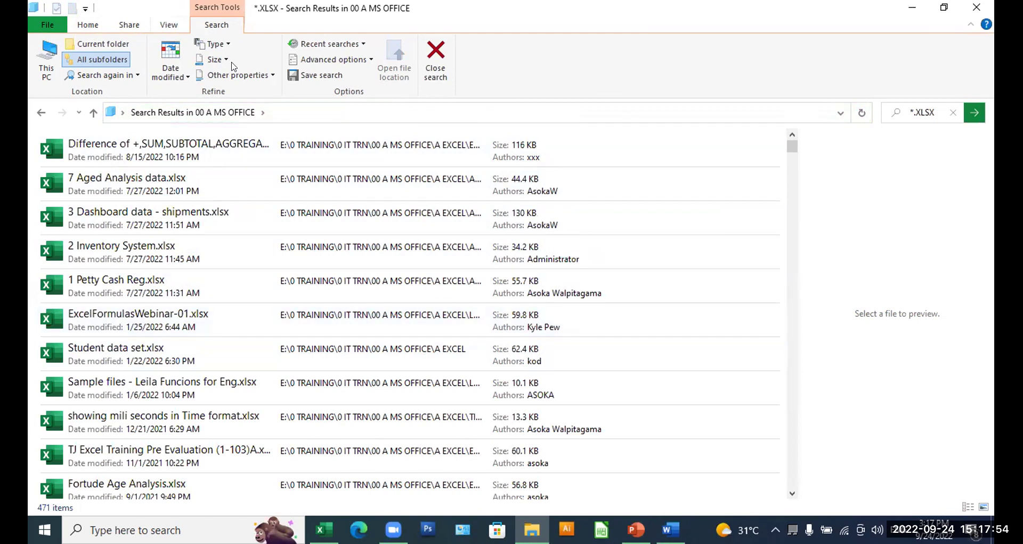
# Step: Show the search results in Details layout with a wider Folder column and an added Date created column
pyautogui.click(169, 24)
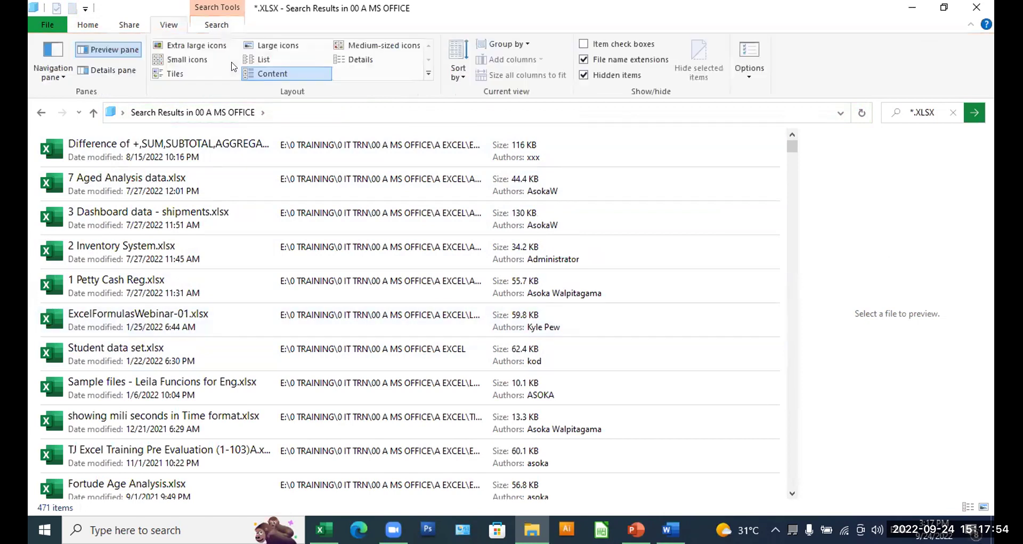
pyautogui.click(361, 60)
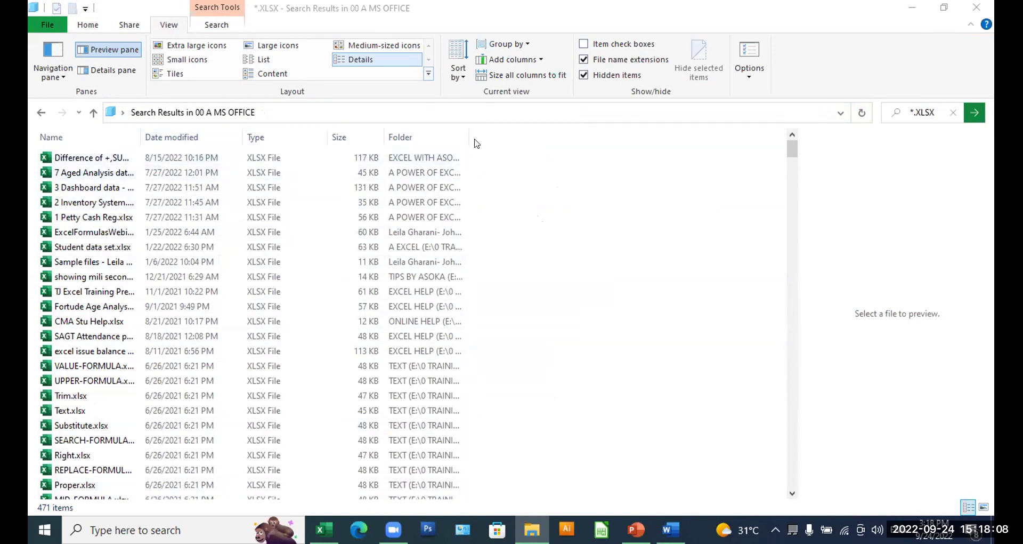
pyautogui.moveTo(469, 137); pyautogui.dragTo(532, 135)
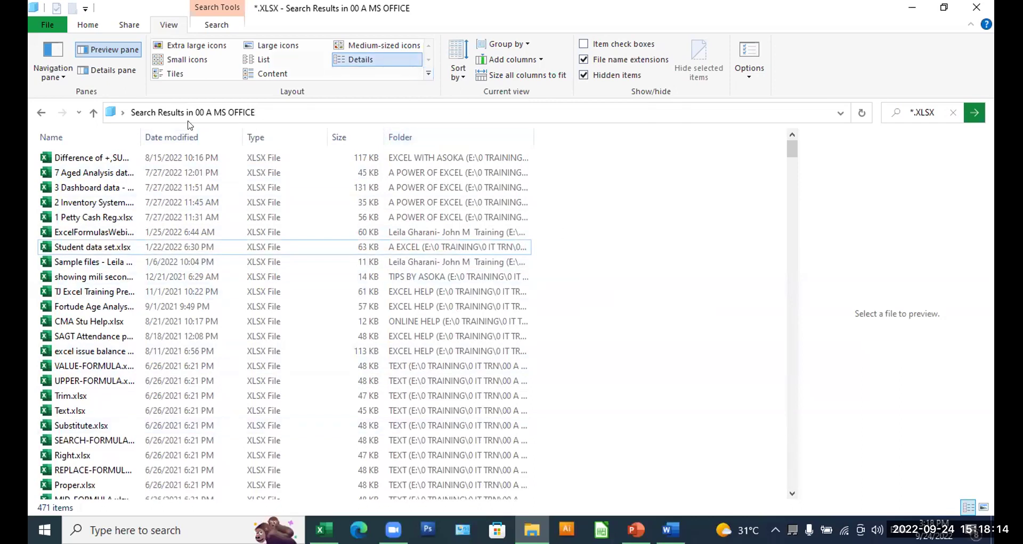
pyautogui.rightClick(563, 136)
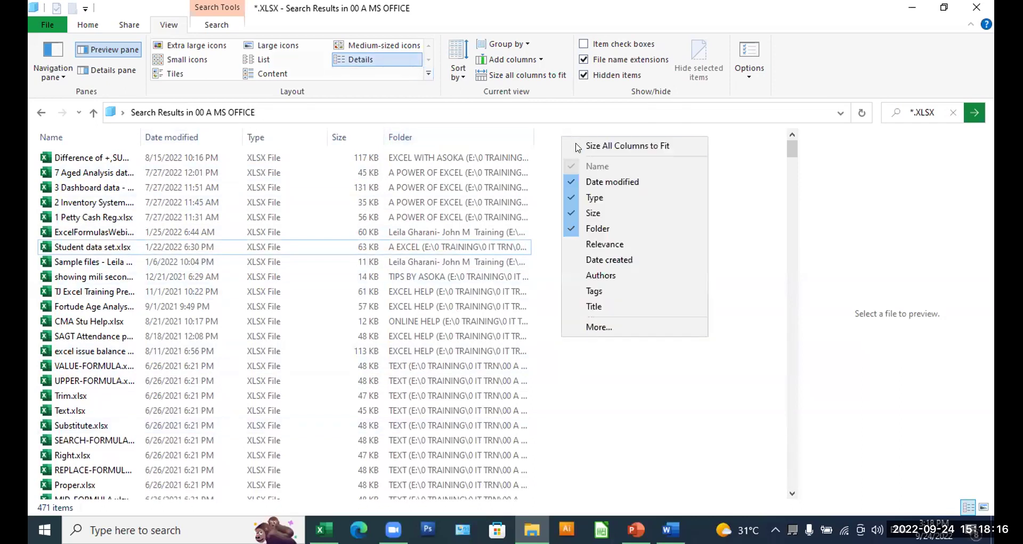
pyautogui.click(588, 262)
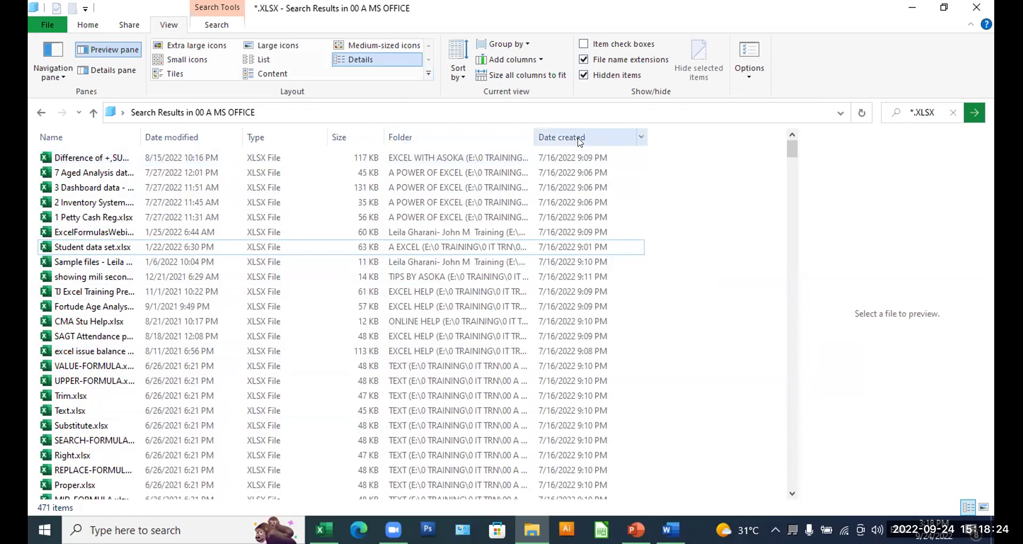
# Step: Look through the XLSX search results, select all of the files and copy them
pyautogui.scroll(-8, 244, 351)
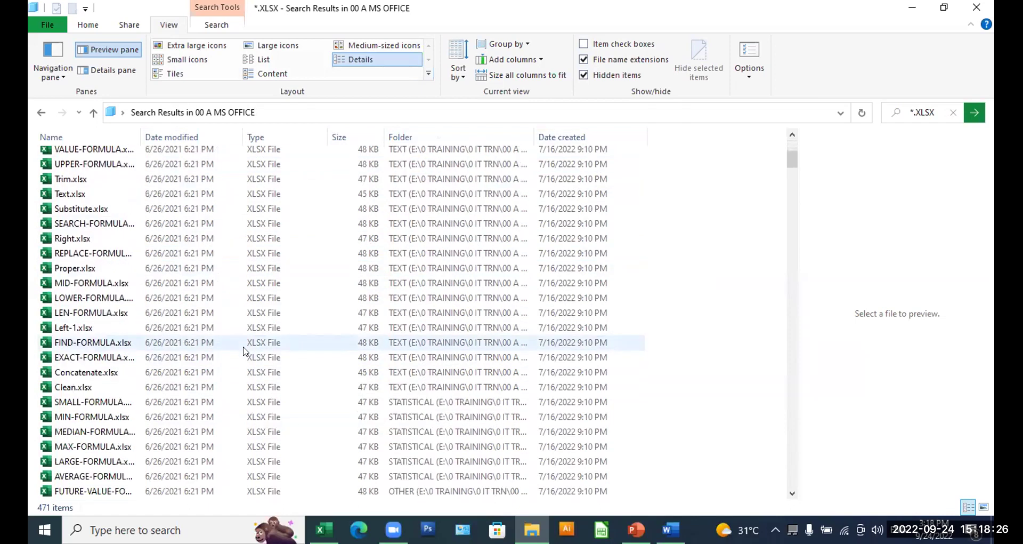
pyautogui.moveTo(790, 175); pyautogui.dragTo(796, 384)
pyautogui.moveTo(803, 152); pyautogui.dragTo(100, 248)
pyautogui.click(100, 242)
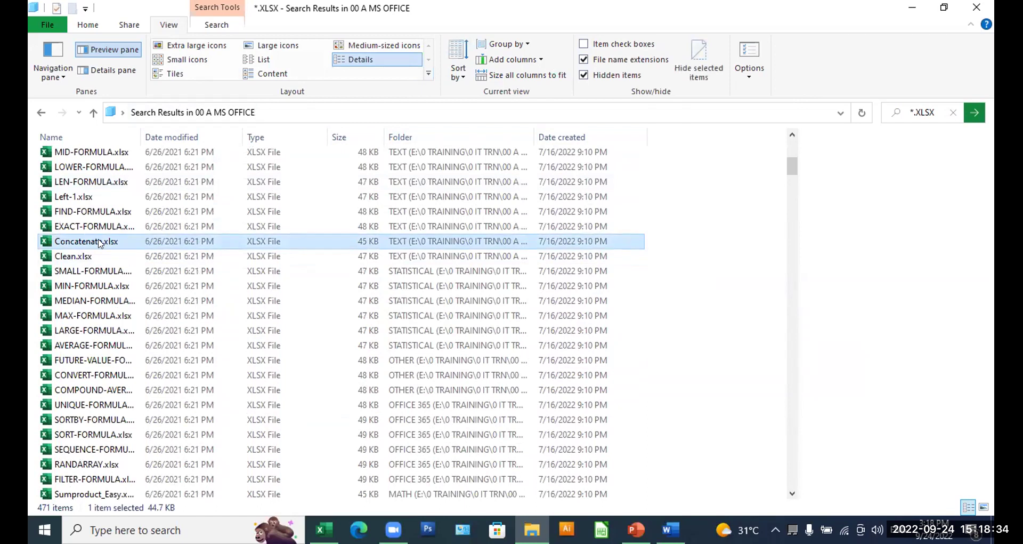
pyautogui.hotkey('ctrl', 'a')
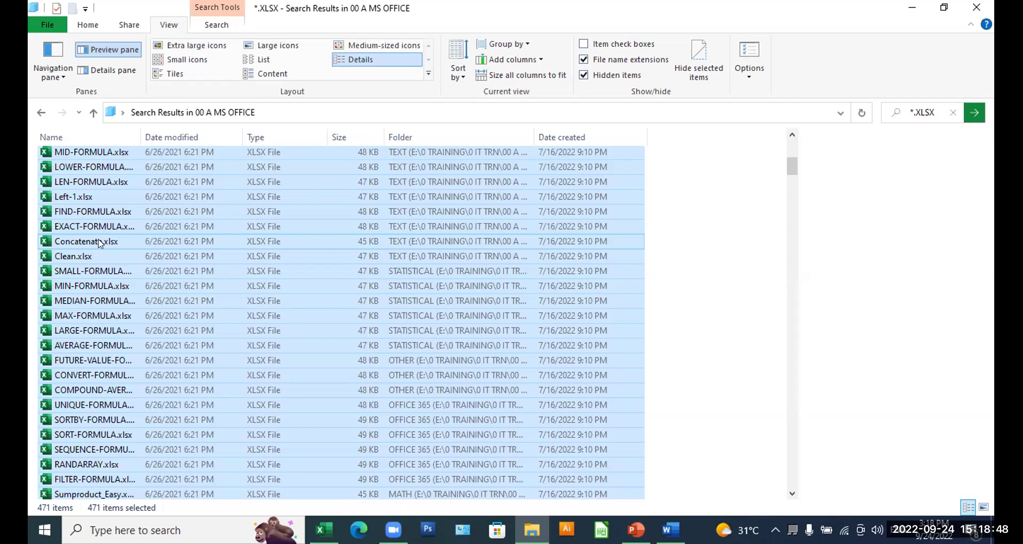
pyautogui.rightClick(99, 240)
pyautogui.click(135, 384)
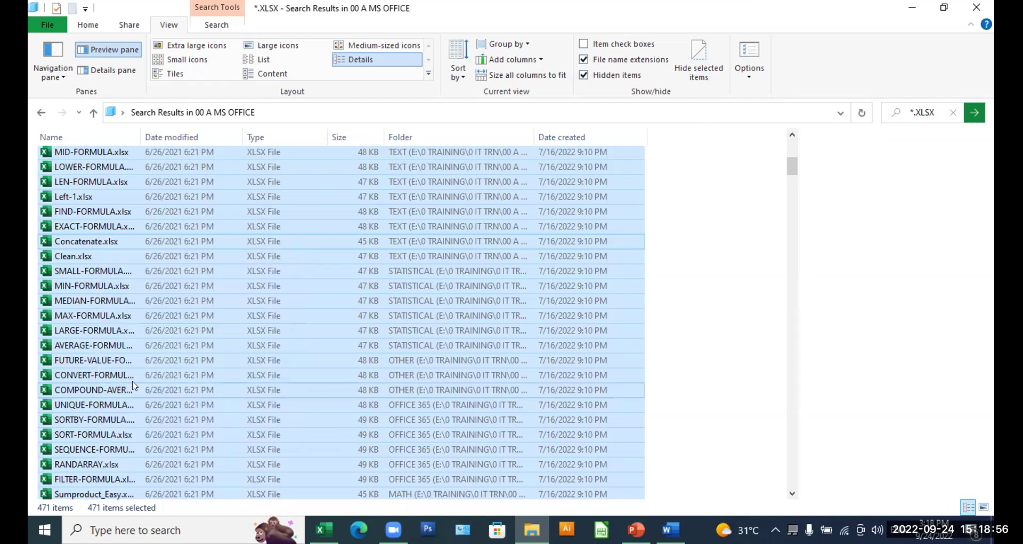
# Step: Open a second File Explorer window while keeping the search results window open
pyautogui.click(532, 529)
pyautogui.click(532, 529)
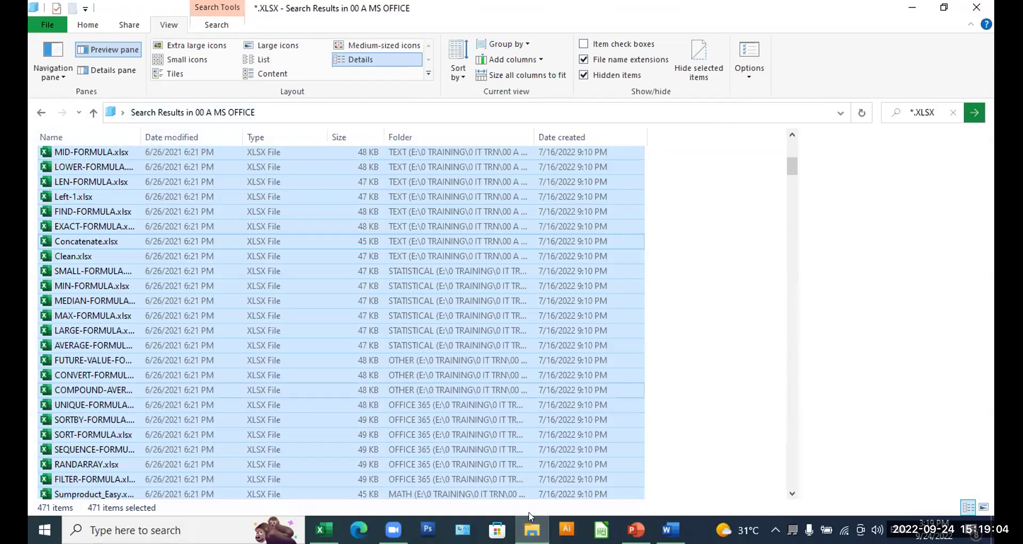
pyautogui.moveTo(532, 530)
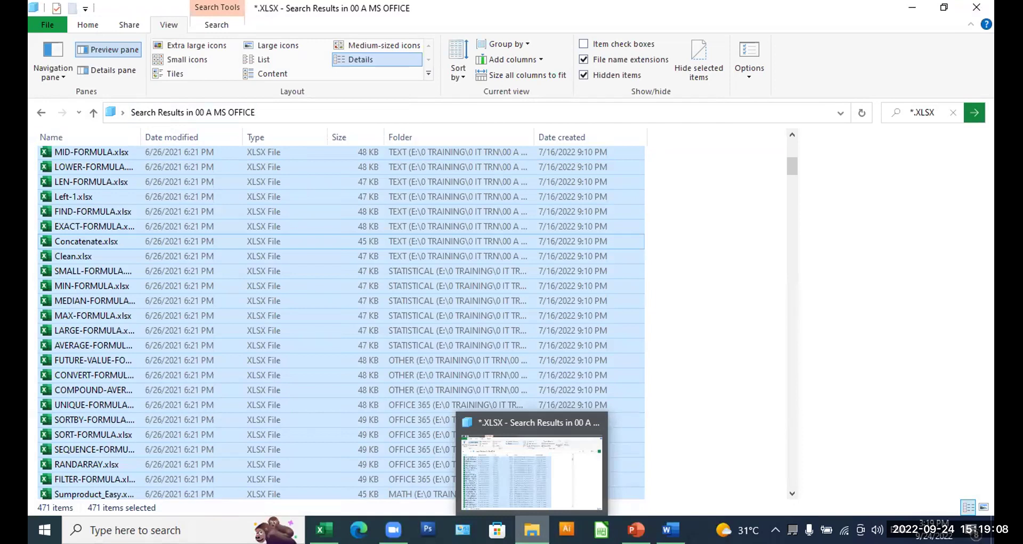
pyautogui.click(532, 529)
pyautogui.rightClick(532, 529)
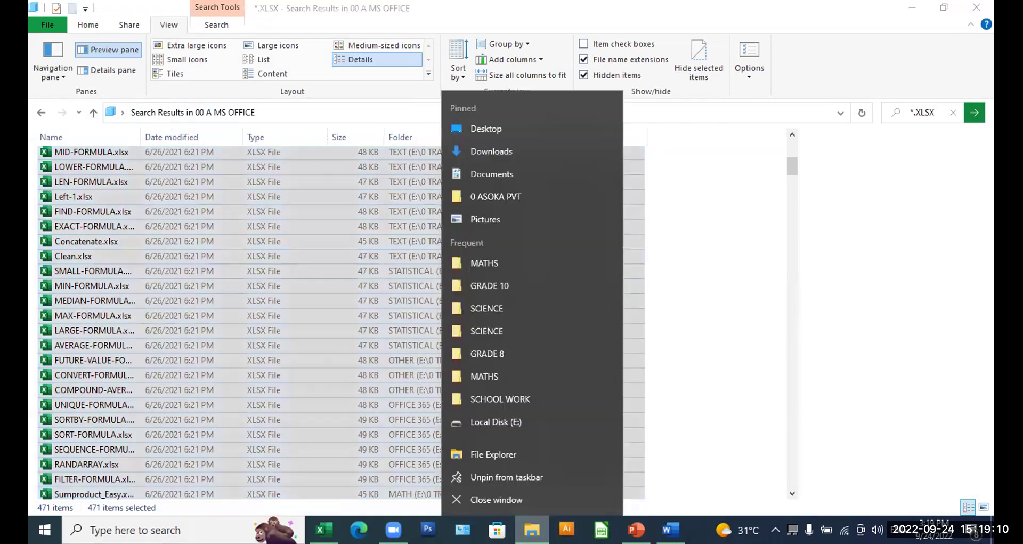
pyautogui.click(508, 454)
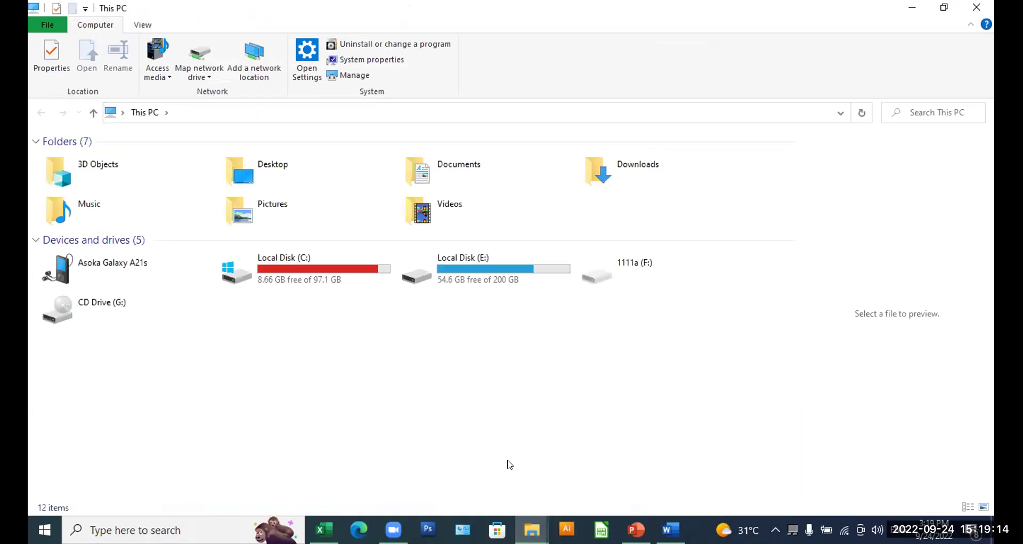
# Step: Open the SCHOOL WORK folder on Local Disk (E:), check inside GRADE 10, and return to SCHOOL WORK
pyautogui.doubleClick(495, 269)
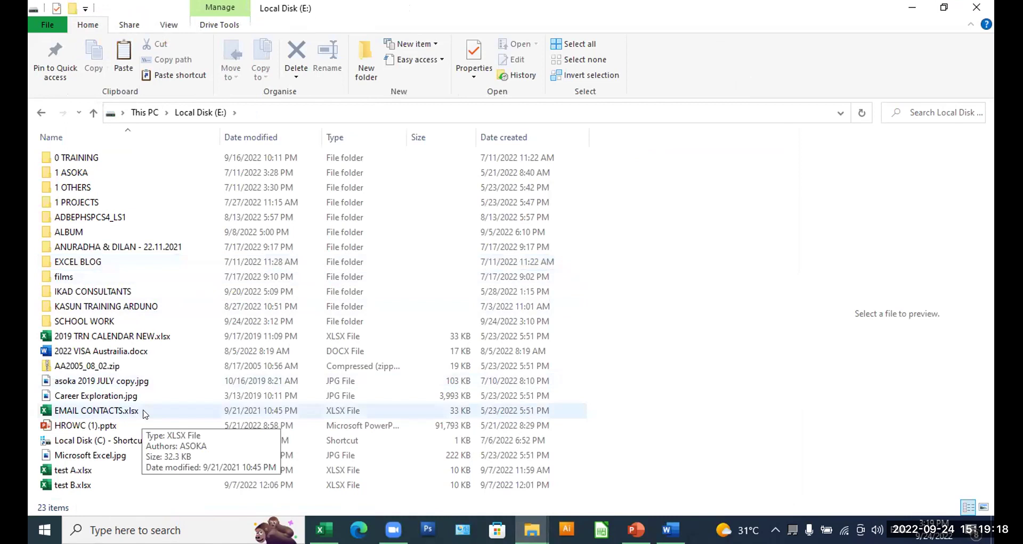
pyautogui.doubleClick(81, 322)
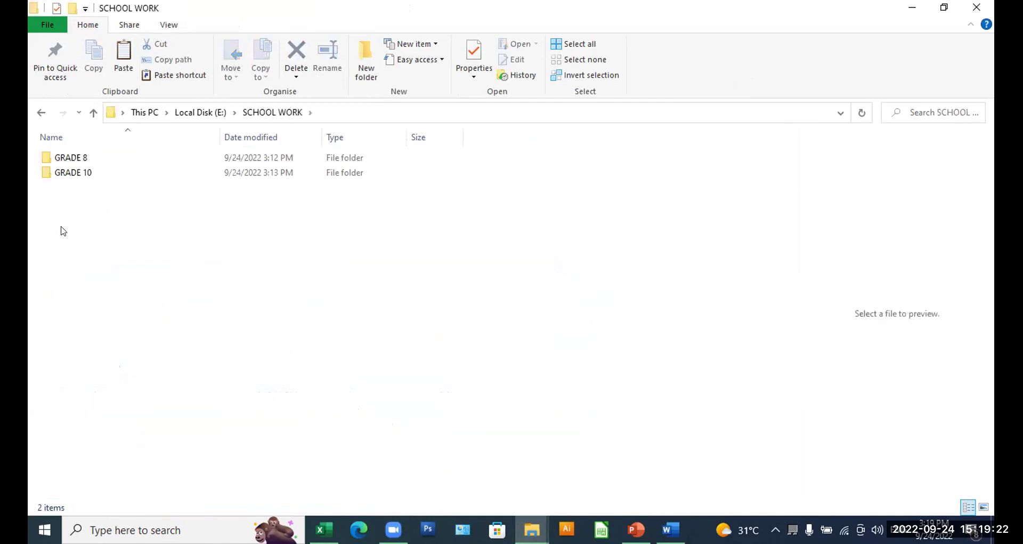
pyautogui.doubleClick(65, 173)
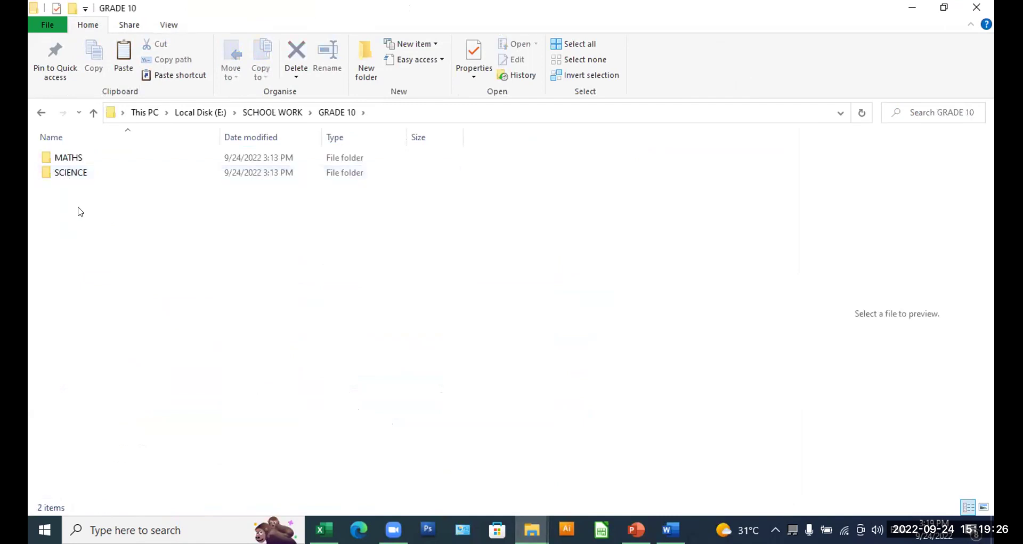
pyautogui.click(91, 113)
# Step: Create a new folder named "excel TEST" in the SCHOOL WORK folder
pyautogui.rightClick(69, 214)
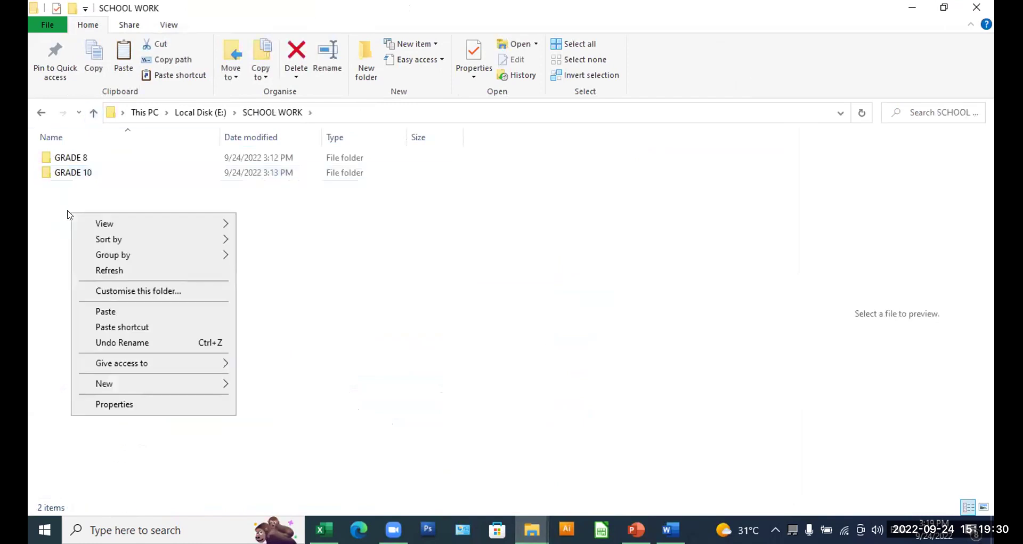
pyautogui.moveTo(220, 383)
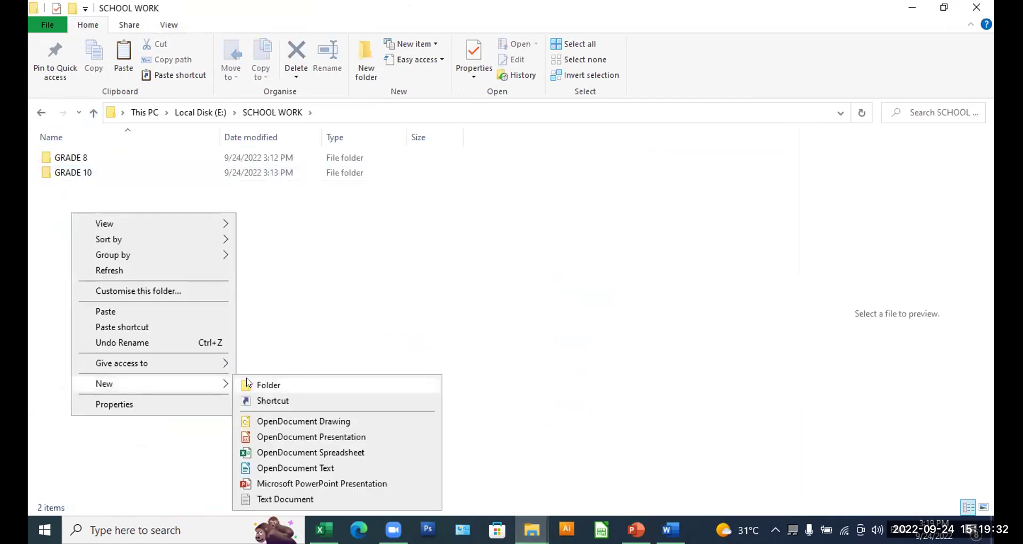
pyautogui.click(250, 385)
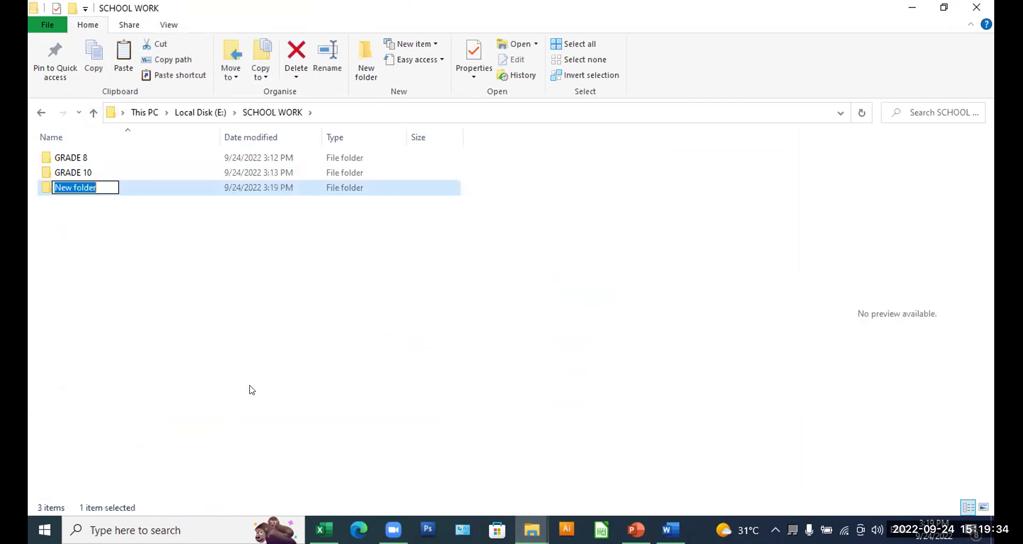
pyautogui.write('excel ')
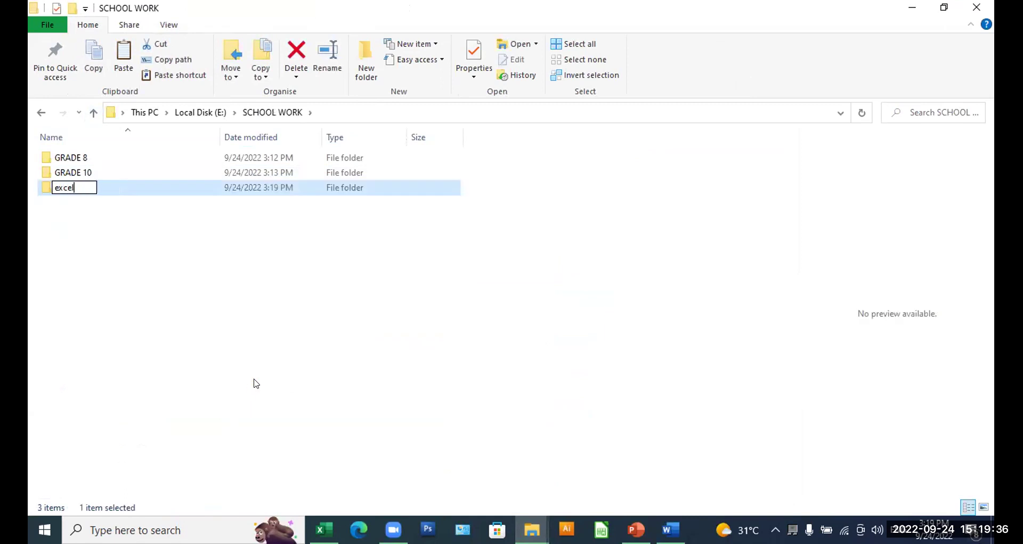
pyautogui.write('TEST')
pyautogui.click(201, 325)
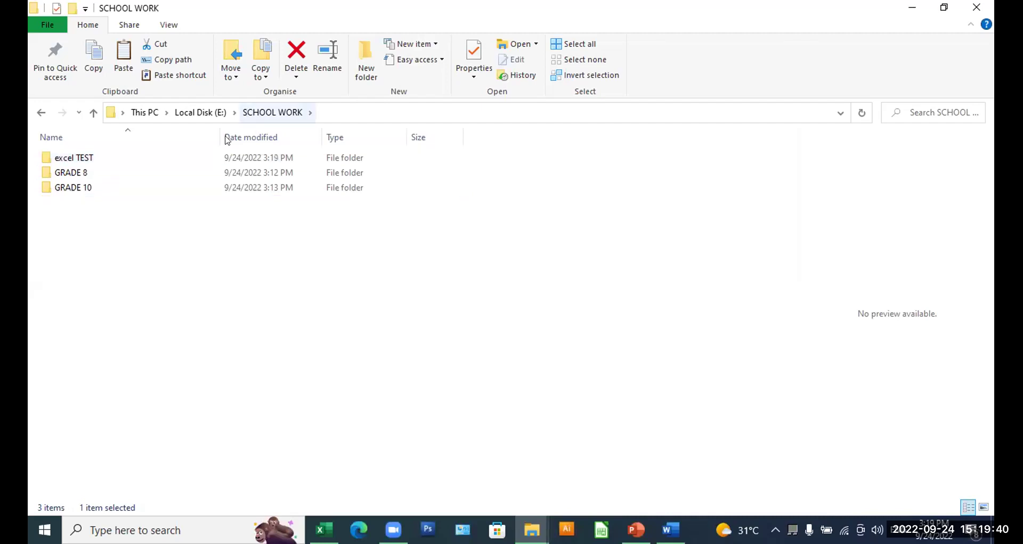
# Step: Paste the copied XLSX files into the excel TEST folder and dismiss the replace-or-skip choice for files with the same names
pyautogui.doubleClick(82, 157)
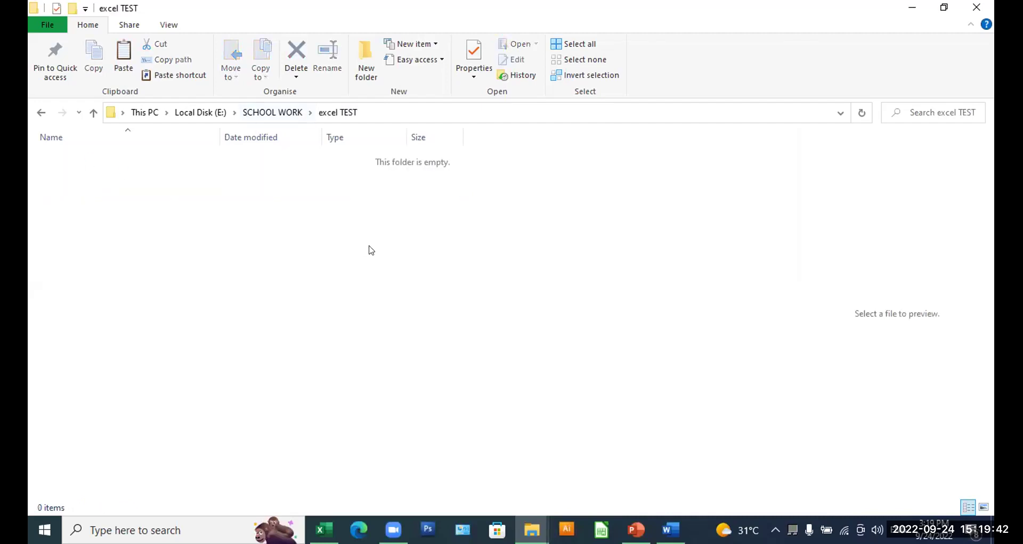
pyautogui.rightClick(258, 220)
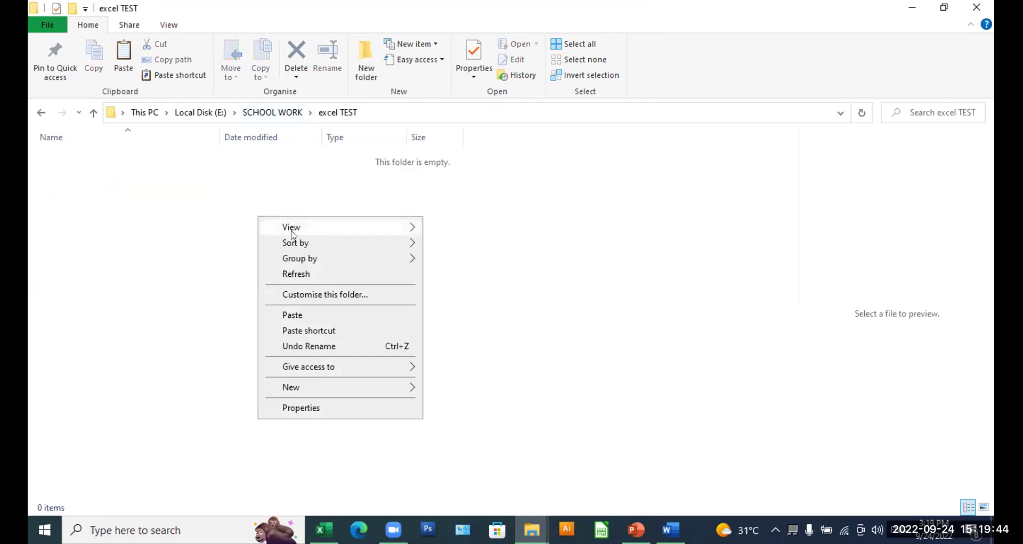
pyautogui.click(306, 314)
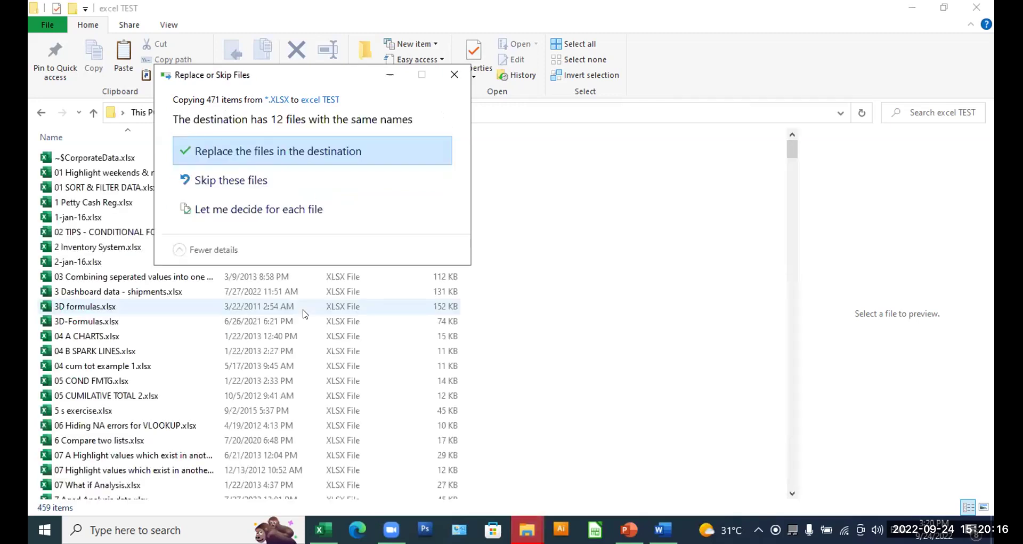
pyautogui.click(460, 73)
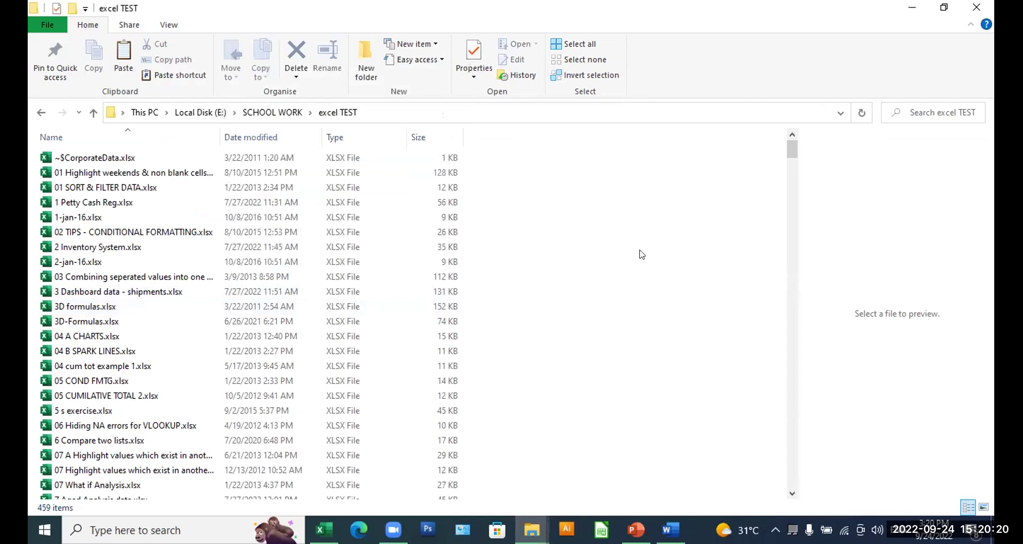
# Step: Go up to SCHOOL WORK, reopen excel TEST to check the copied files, and return to SCHOOL WORK
pyautogui.click(94, 113)
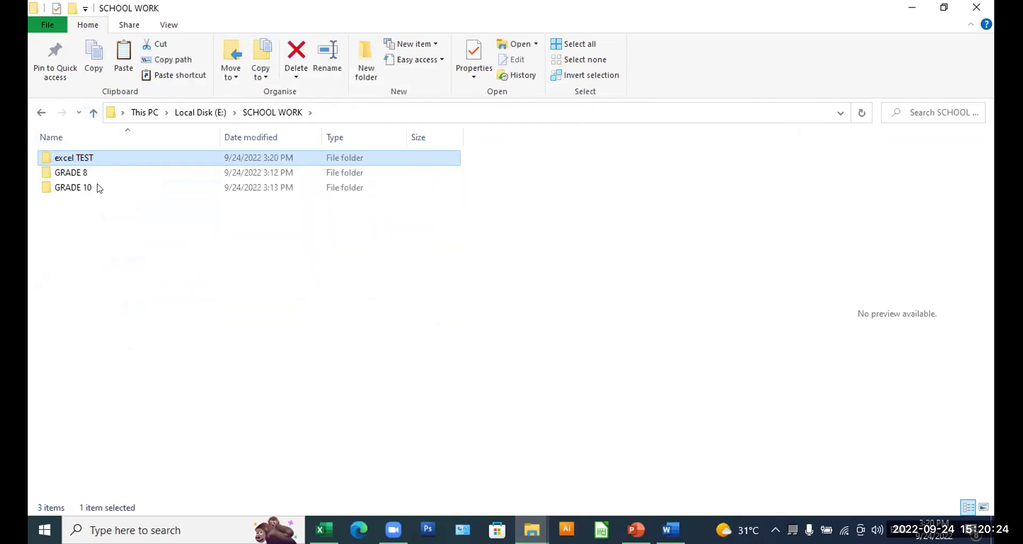
pyautogui.click(96, 161)
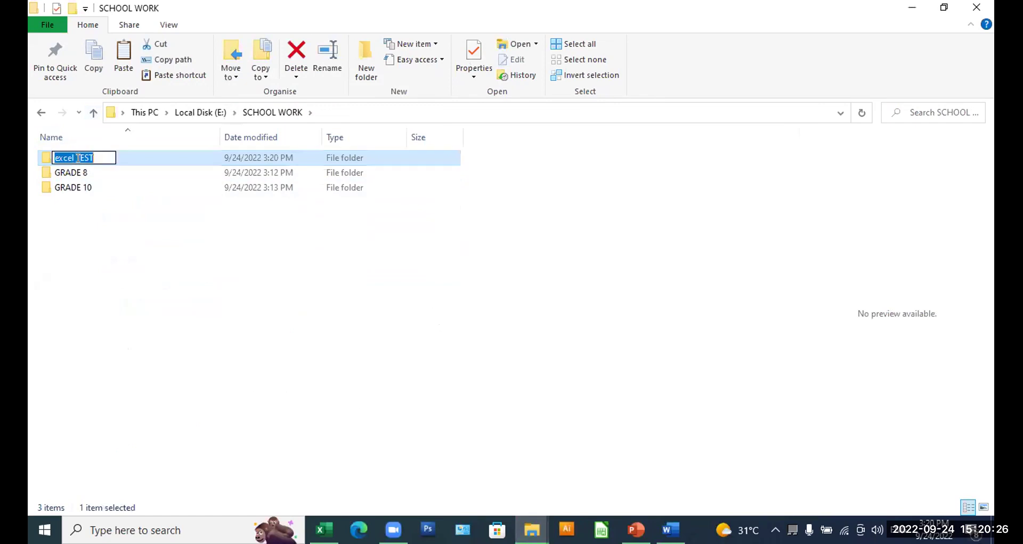
pyautogui.click(45, 157)
pyautogui.doubleClick(46, 156)
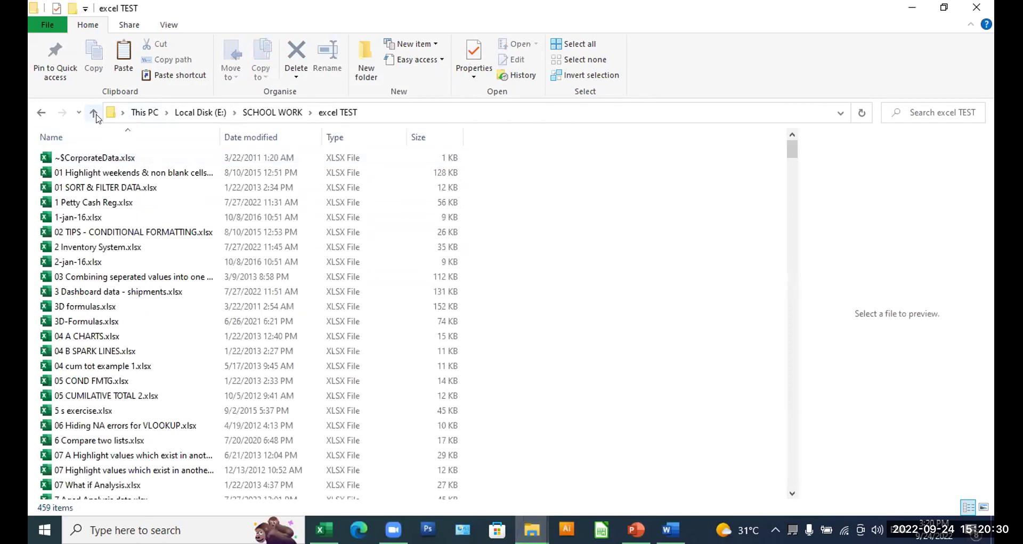
pyautogui.click(93, 113)
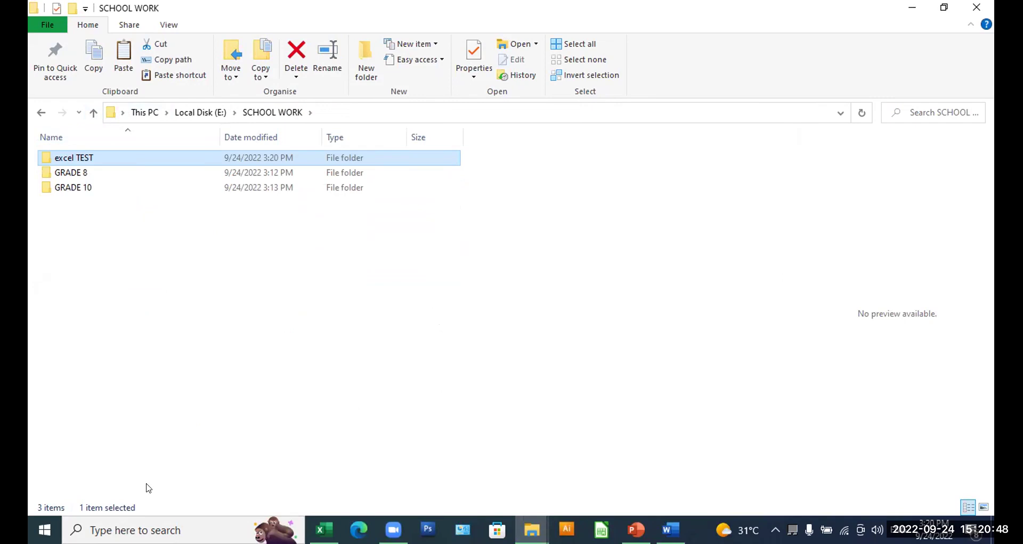
# Step: Minimise the XLSX search results window and permanently delete the excel TEST folder from SCHOOL WORK
pyautogui.click(532, 529)
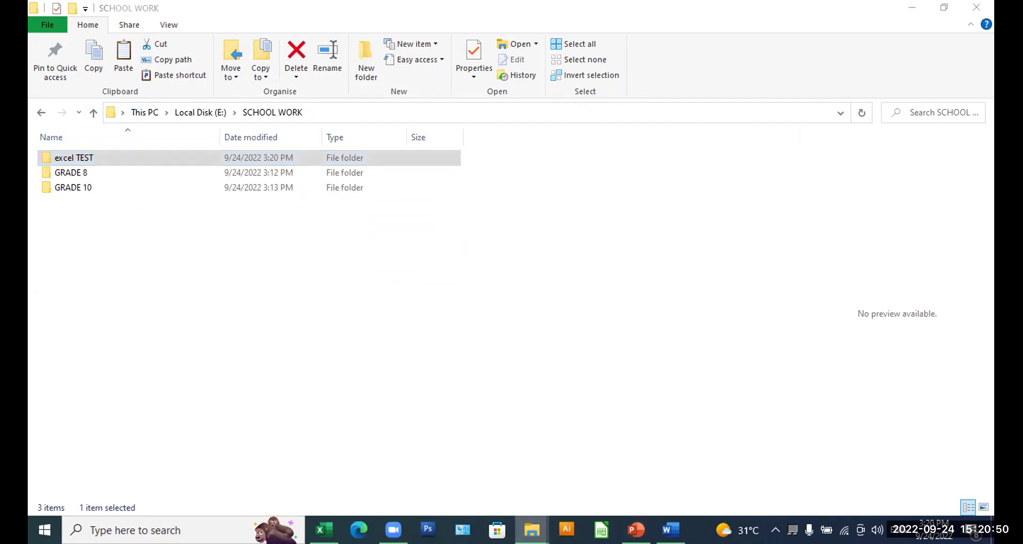
pyautogui.click(491, 482)
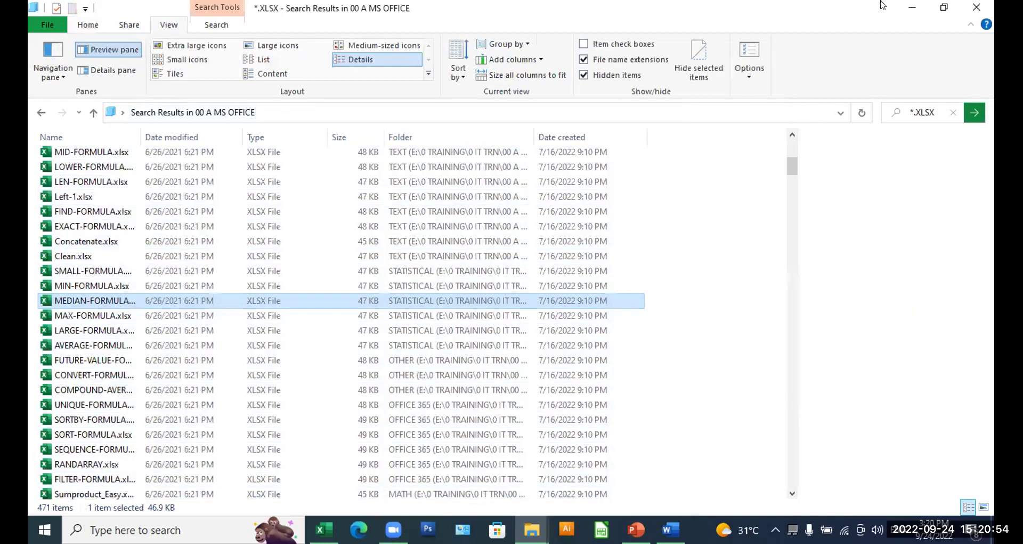
pyautogui.click(907, 9)
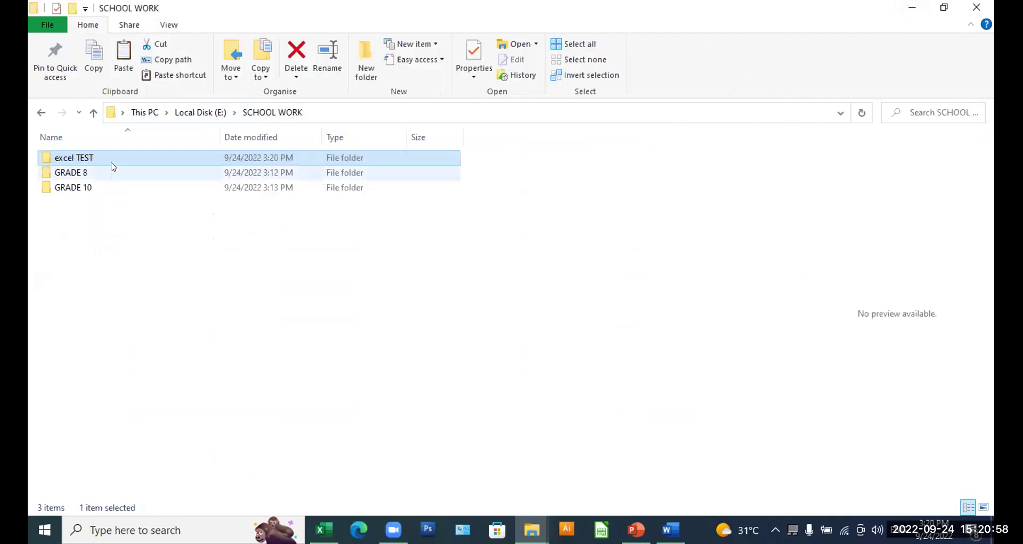
pyautogui.hotkey('shift', 'Delete')
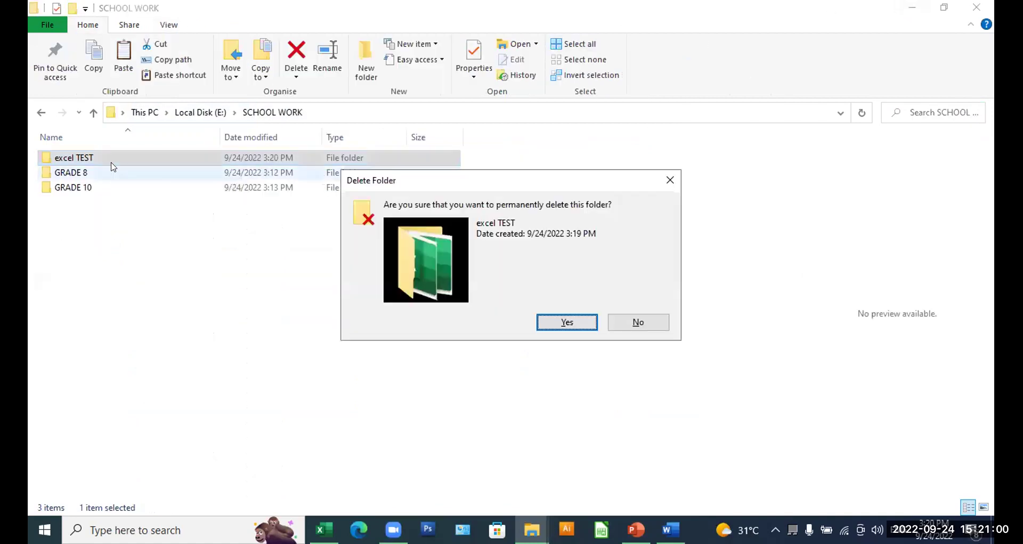
pyautogui.press('Return')
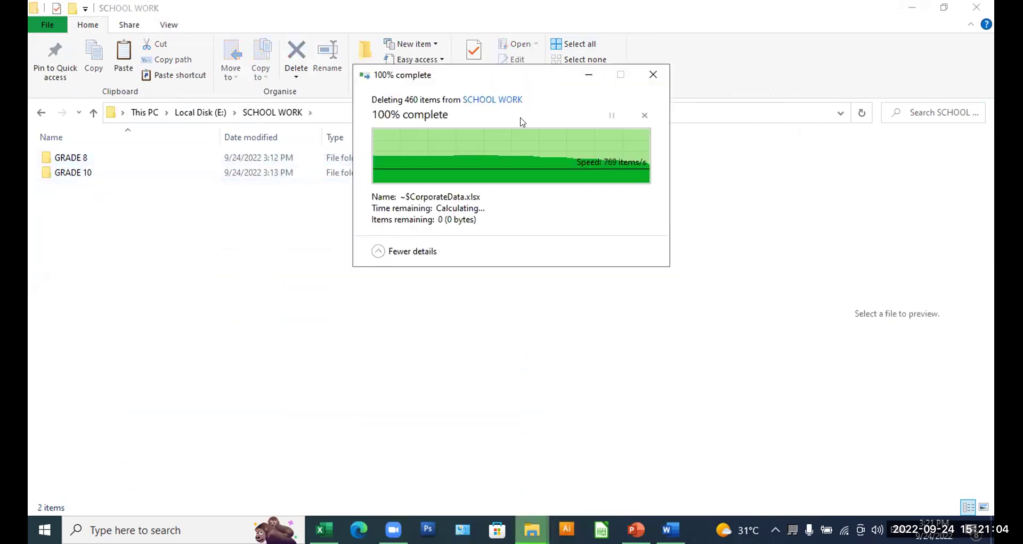
# Step: Open the 00 A MS OFFICE folder inside 0 TRAINING > 0 IT TRN on Local Disk (E:)
pyautogui.click(93, 113)
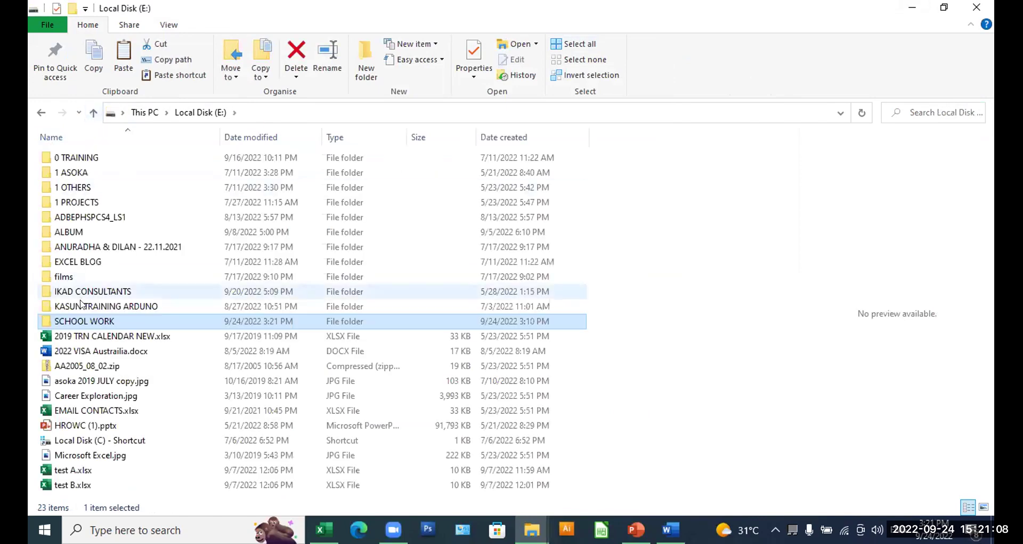
pyautogui.doubleClick(69, 154)
pyautogui.doubleClick(87, 157)
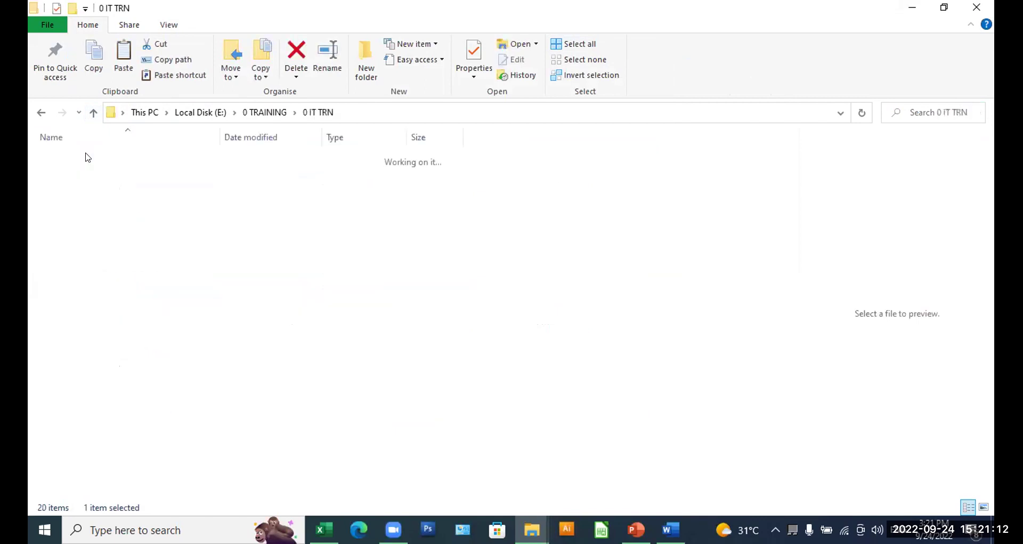
pyautogui.click(88, 171)
pyautogui.doubleClick(88, 171)
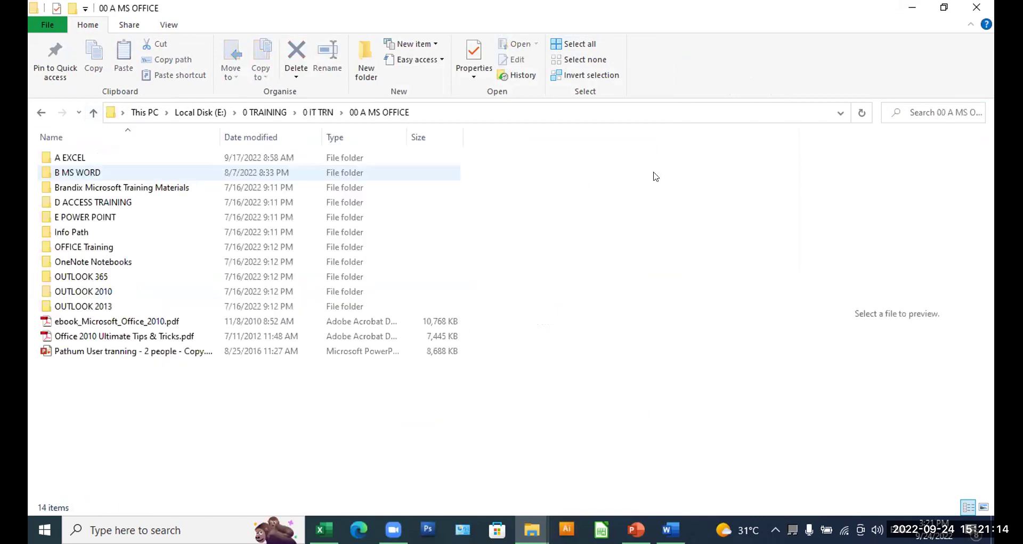
# Step: Search the 00 A MS OFFICE folder for all JPG files using *.JPG
pyautogui.click(925, 112)
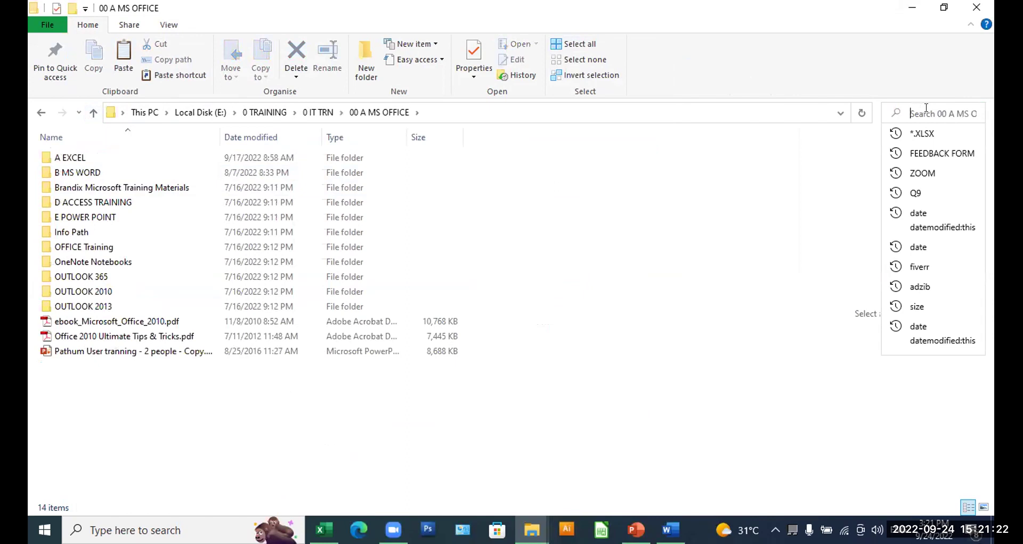
pyautogui.write('*')
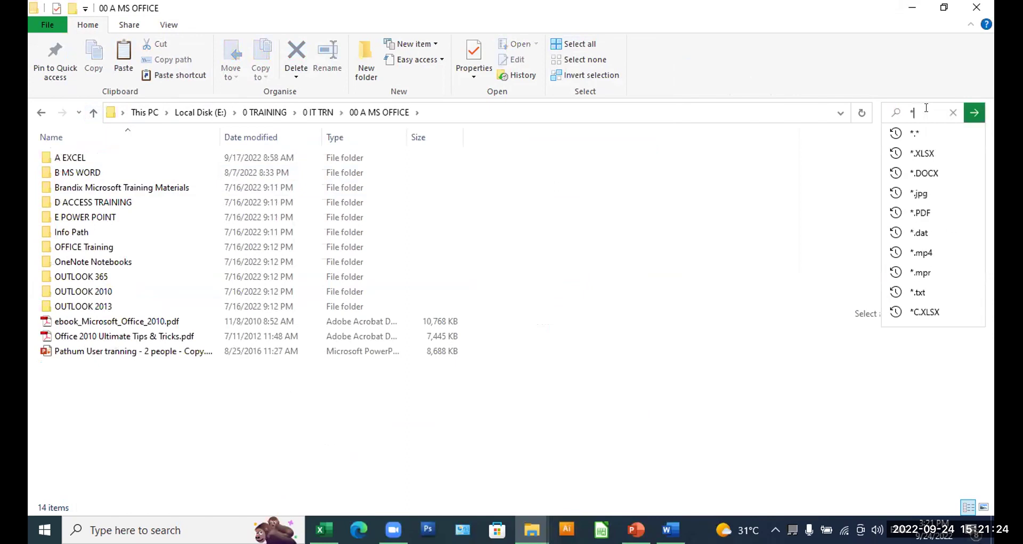
pyautogui.write('.JPG')
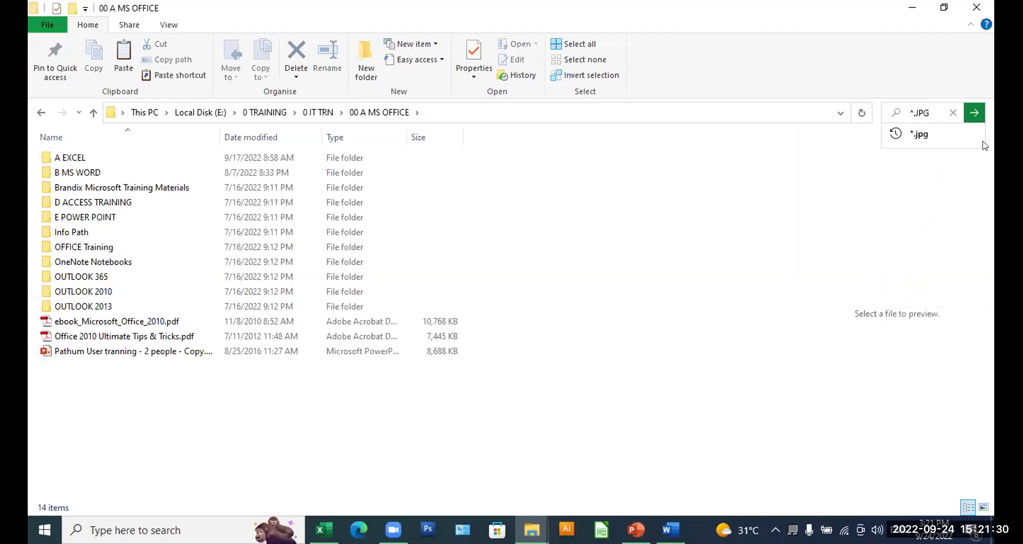
pyautogui.click(973, 113)
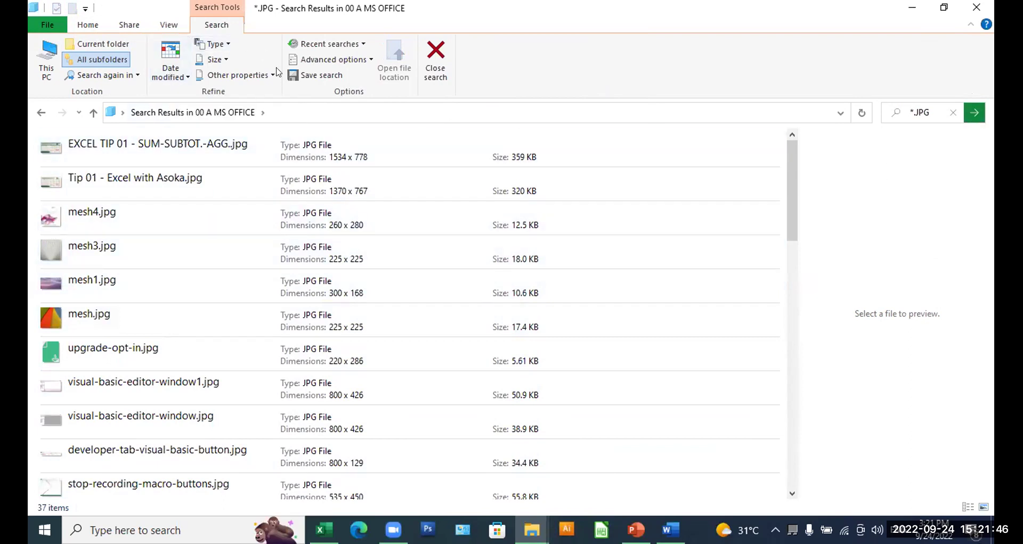
# Step: Filter the JPG search results by modification date, trying This week and This month before Last month
pyautogui.click(180, 74)
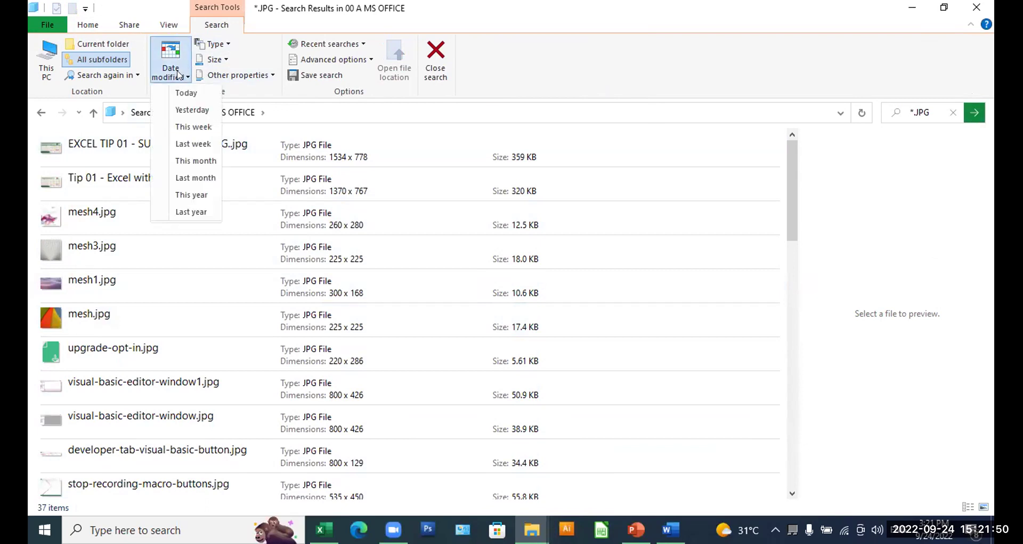
pyautogui.click(202, 128)
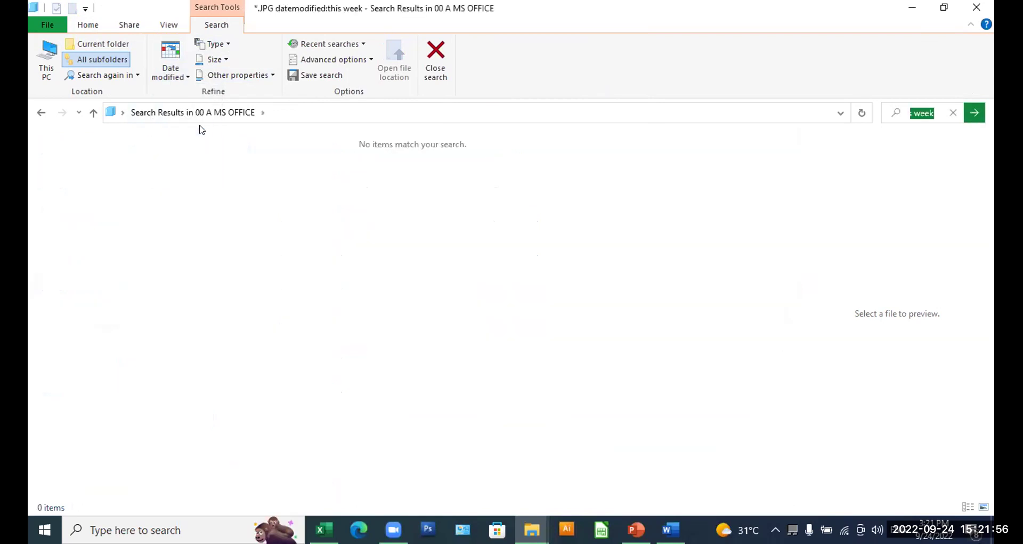
pyautogui.click(180, 78)
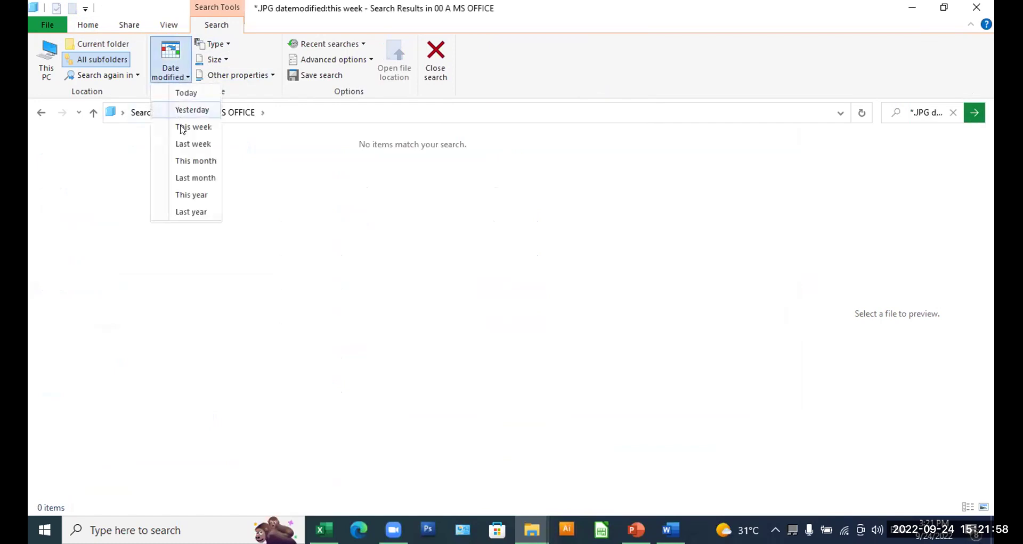
pyautogui.click(188, 163)
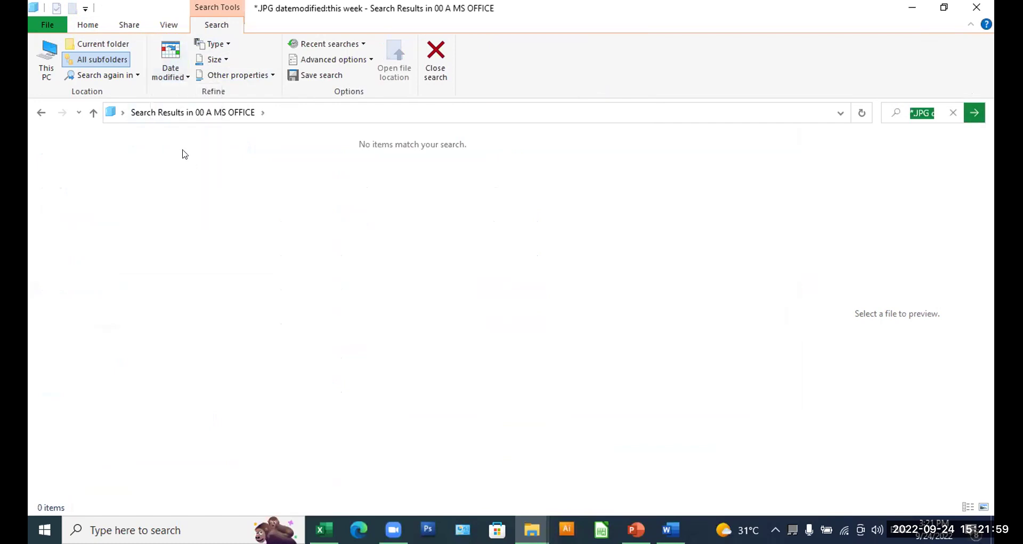
pyautogui.click(171, 79)
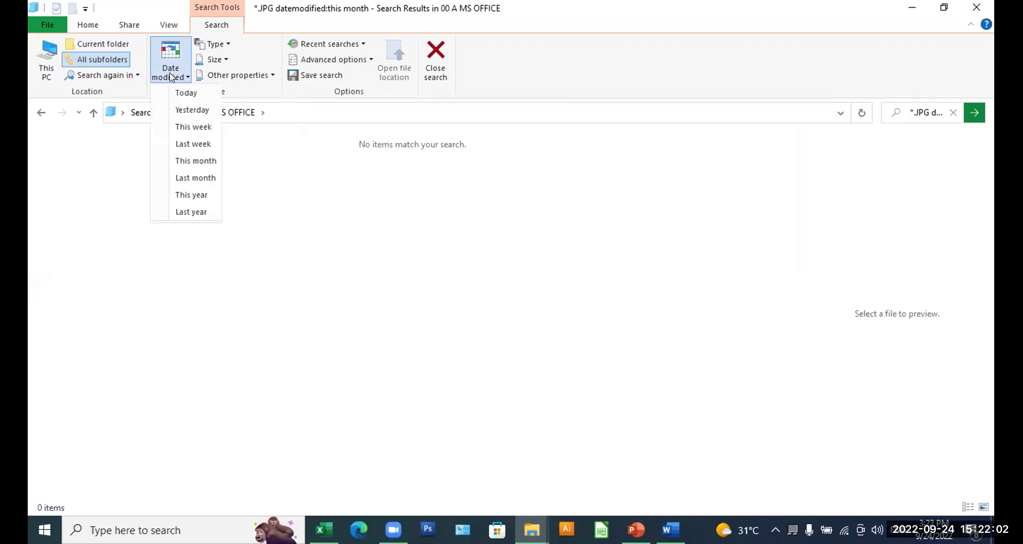
pyautogui.click(188, 177)
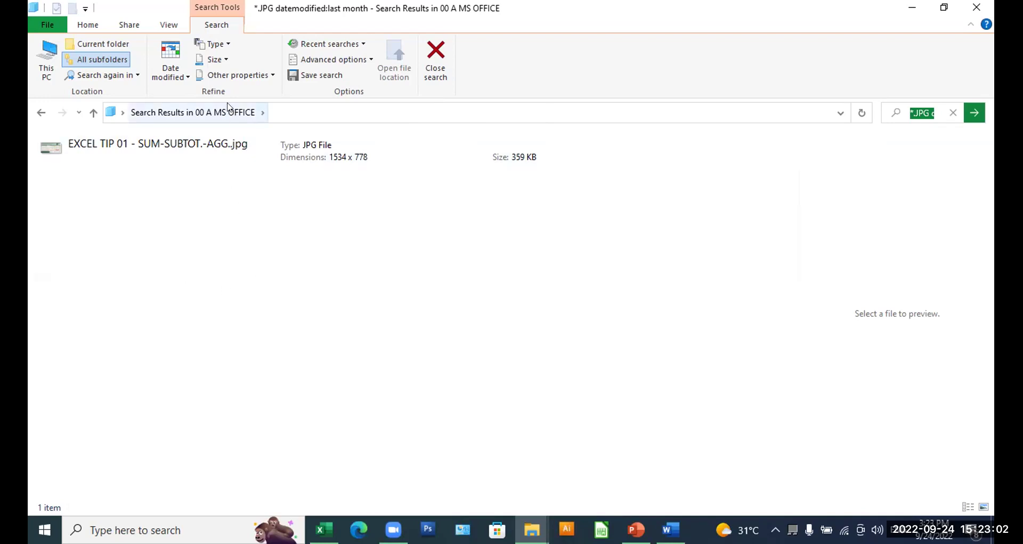
# Step: Filter the JPG results by size, trying Large (128 MB - 1 GB) before Small (16 KB - 1 MB)
pyautogui.click(225, 60)
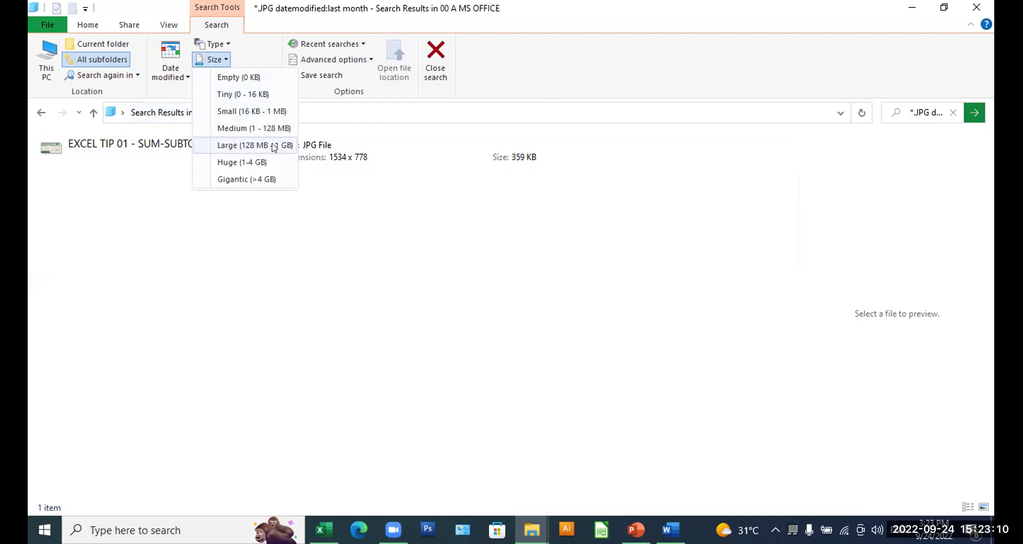
pyautogui.click(235, 153)
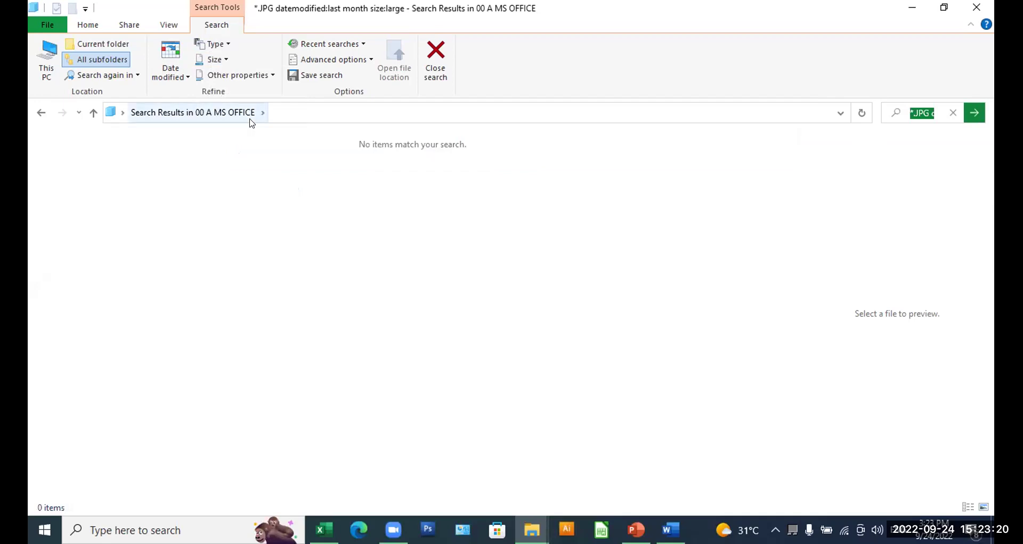
pyautogui.click(224, 59)
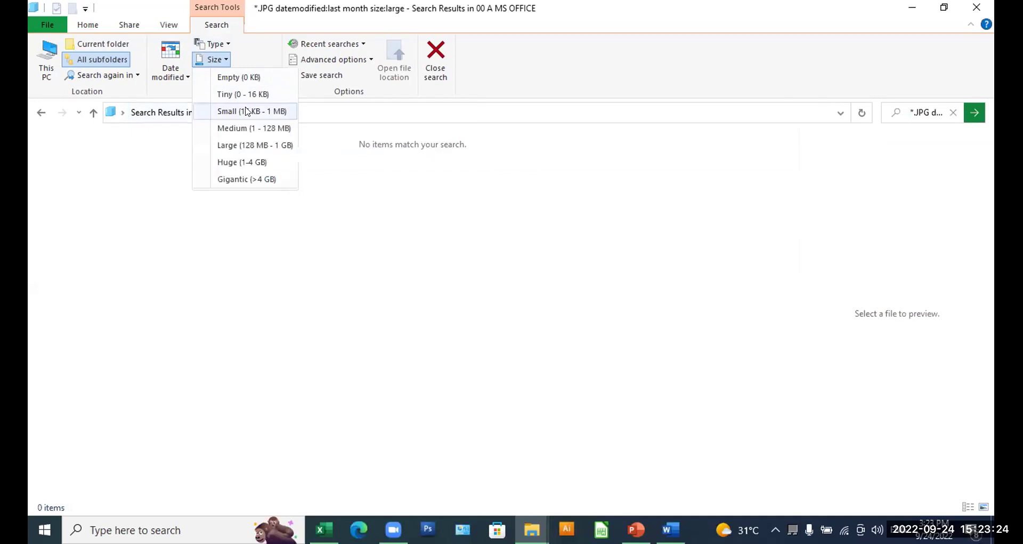
pyautogui.press('Escape')
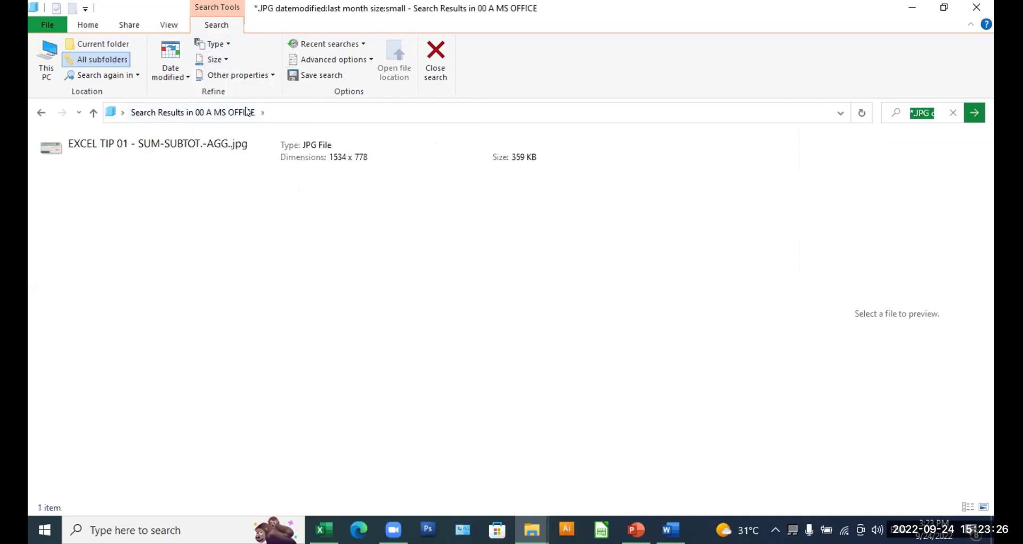
pyautogui.click(223, 59)
pyautogui.click(328, 261)
# Step: Leave the folder's search results for This PC and search the whole computer for all JPG files using *.JPG
pyautogui.click(94, 113)
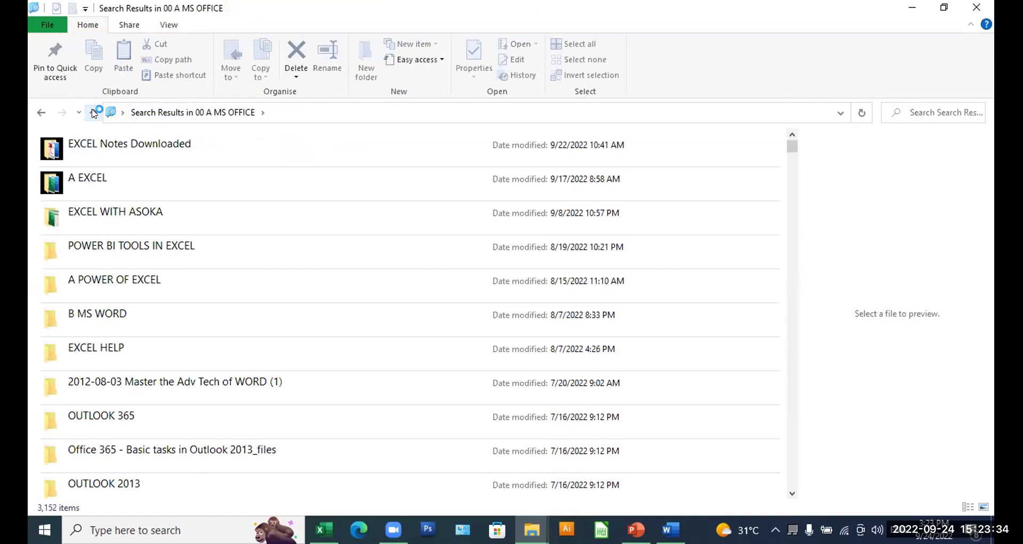
pyautogui.click(94, 113)
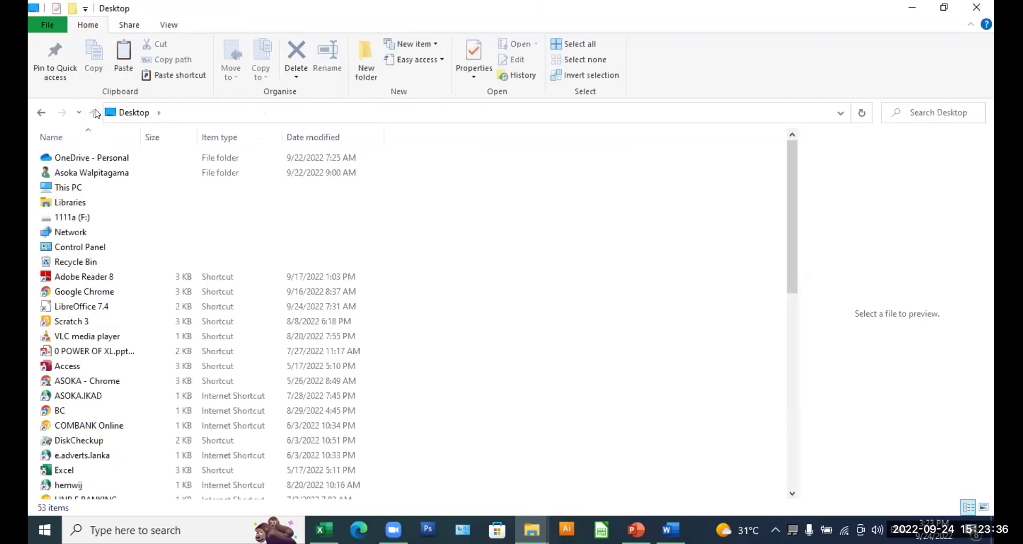
pyautogui.doubleClick(74, 188)
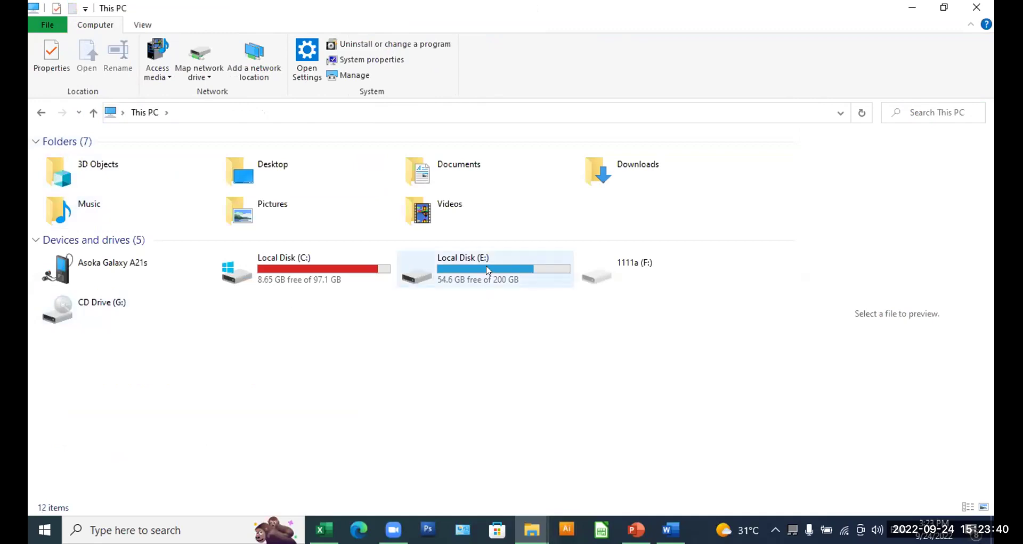
pyautogui.click(489, 271)
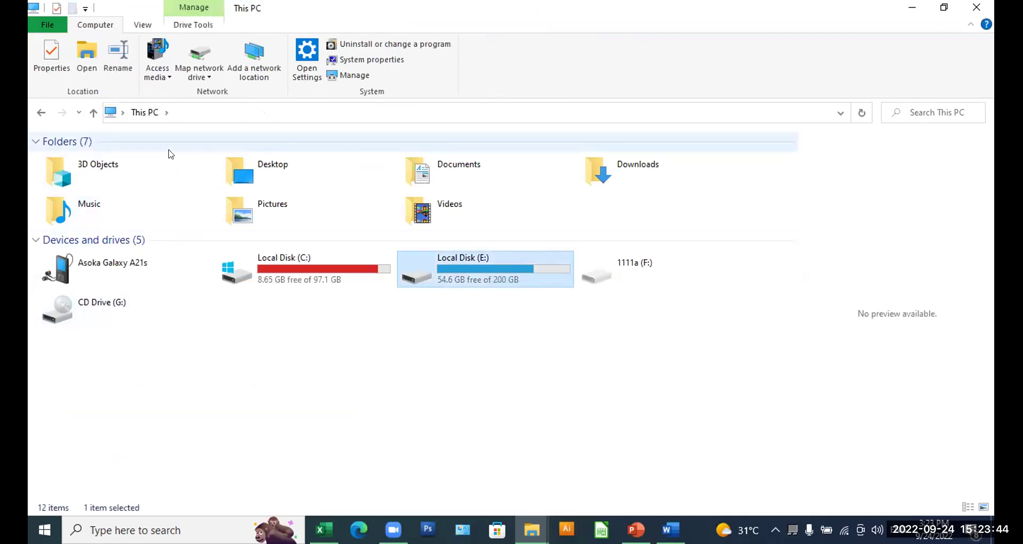
pyautogui.click(942, 111)
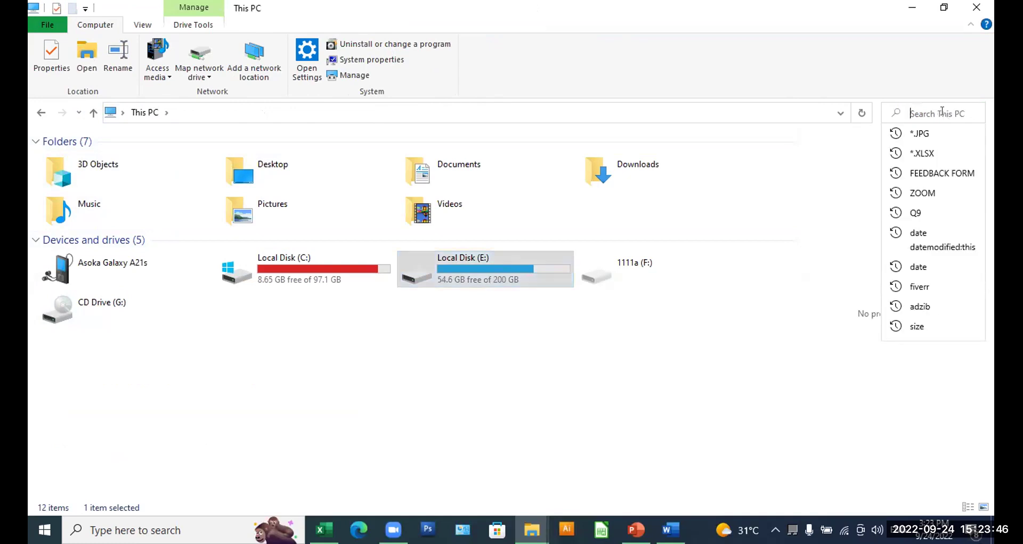
pyautogui.click(937, 133)
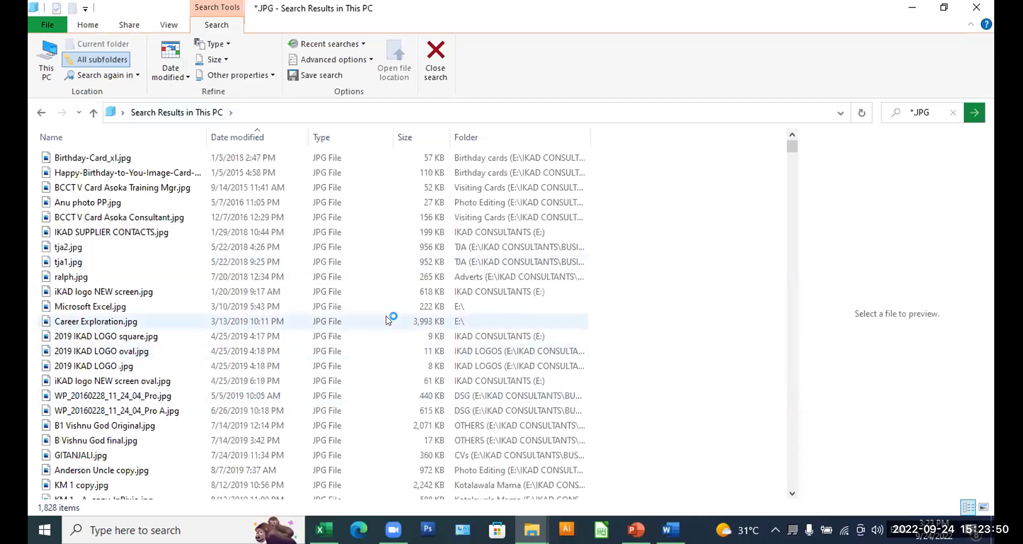
# Step: Filter the This PC JPG results by size to Large (128 MB - 1 GB), and close the search
pyautogui.click(227, 59)
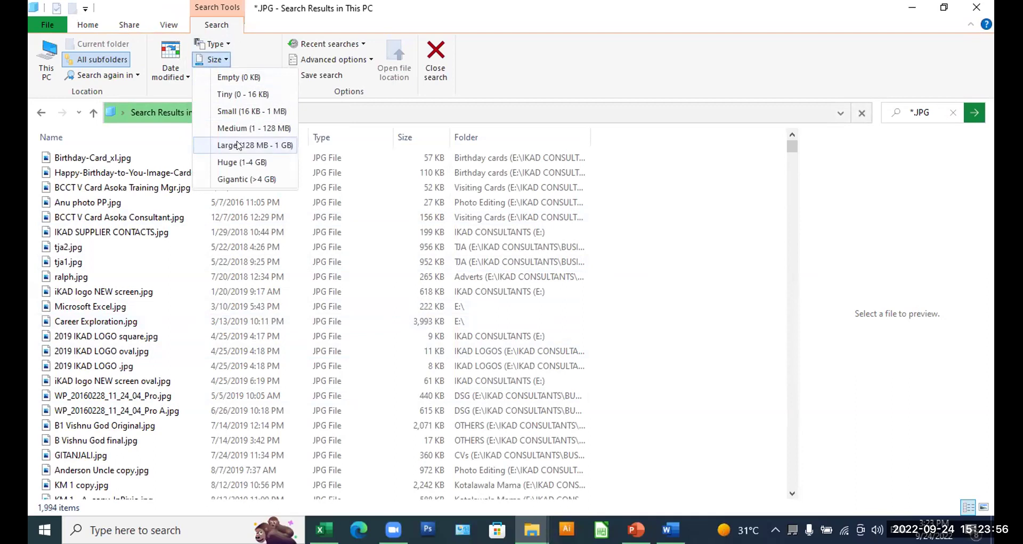
pyautogui.click(238, 145)
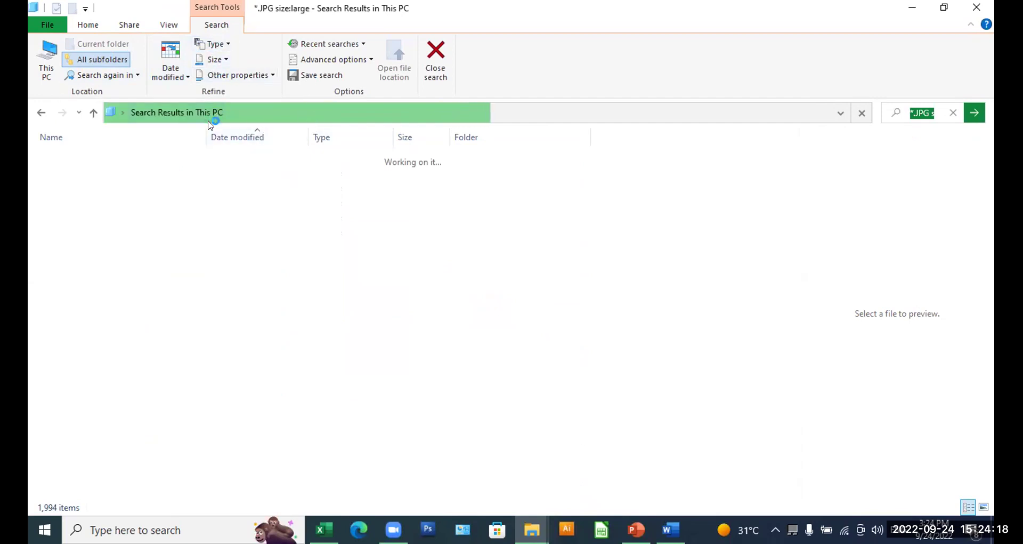
pyautogui.click(974, 113)
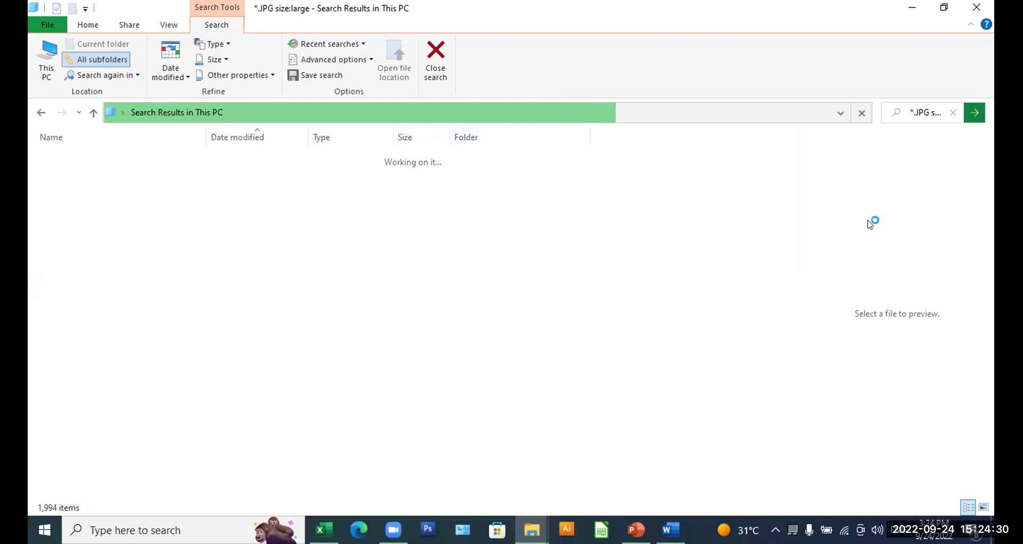
pyautogui.click(436, 60)
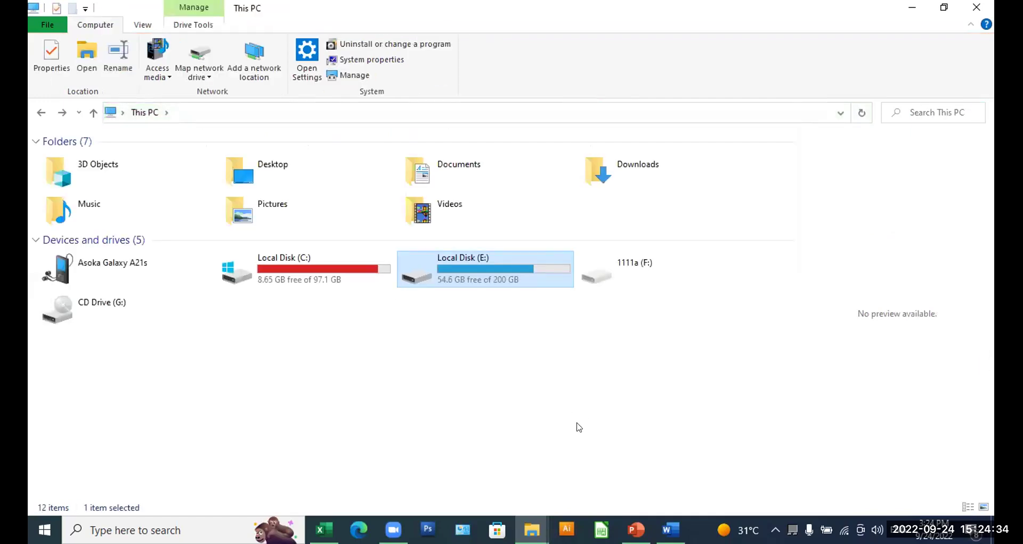
# Step: Minimize all open windows to show the desktop
pyautogui.click(916, 12)
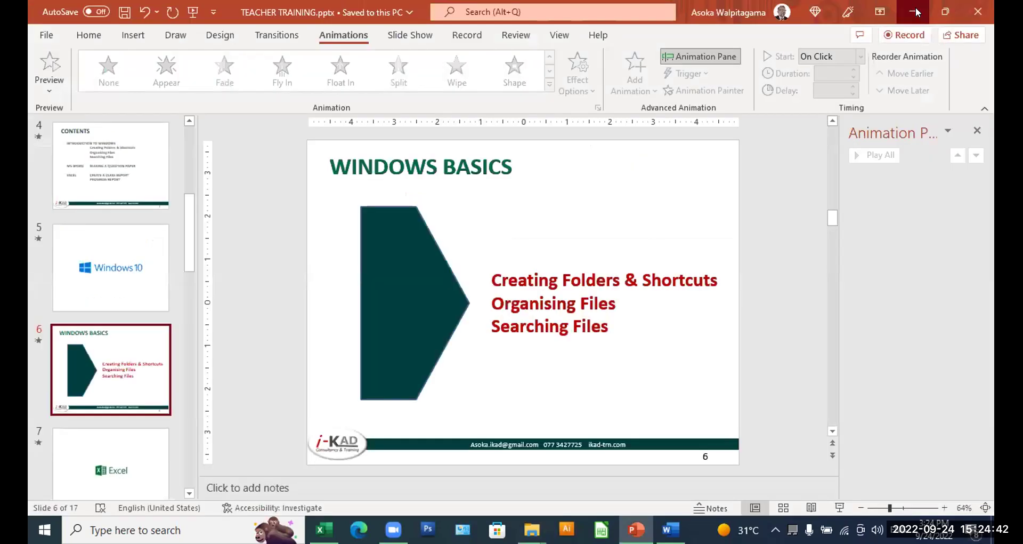
pyautogui.click(915, 11)
pyautogui.click(916, 11)
pyautogui.click(916, 12)
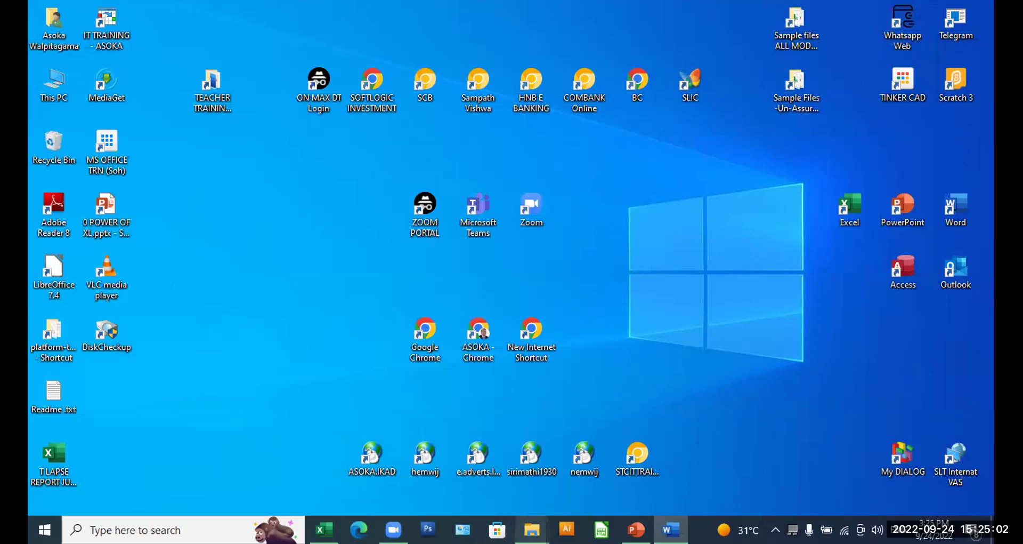
# Step: Create a desktop shortcut to the SCHOOL WORK folder on Local Disk (E:) and place it in the empty area beneath the TEACHER TRAINING shortcut
pyautogui.moveTo(531, 529)
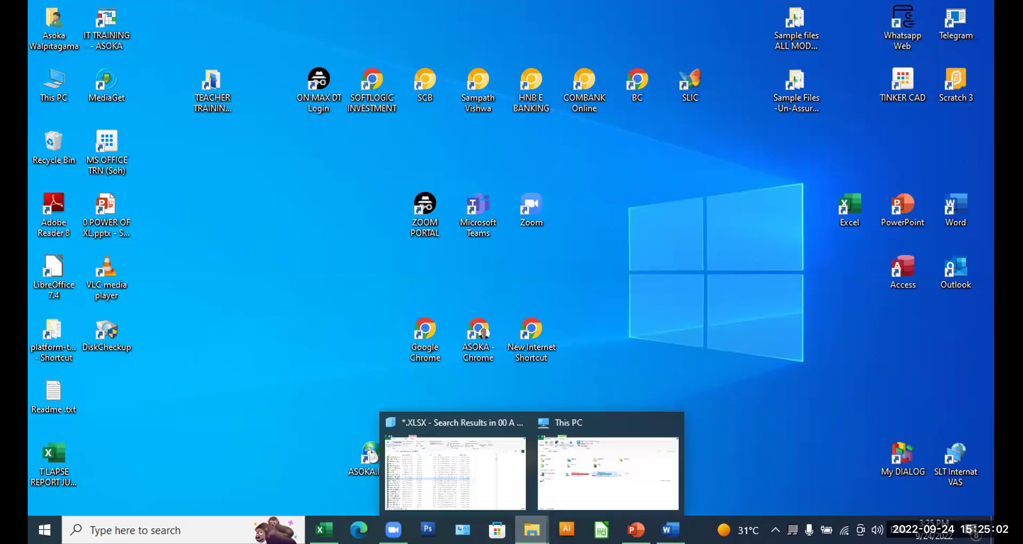
pyautogui.click(578, 481)
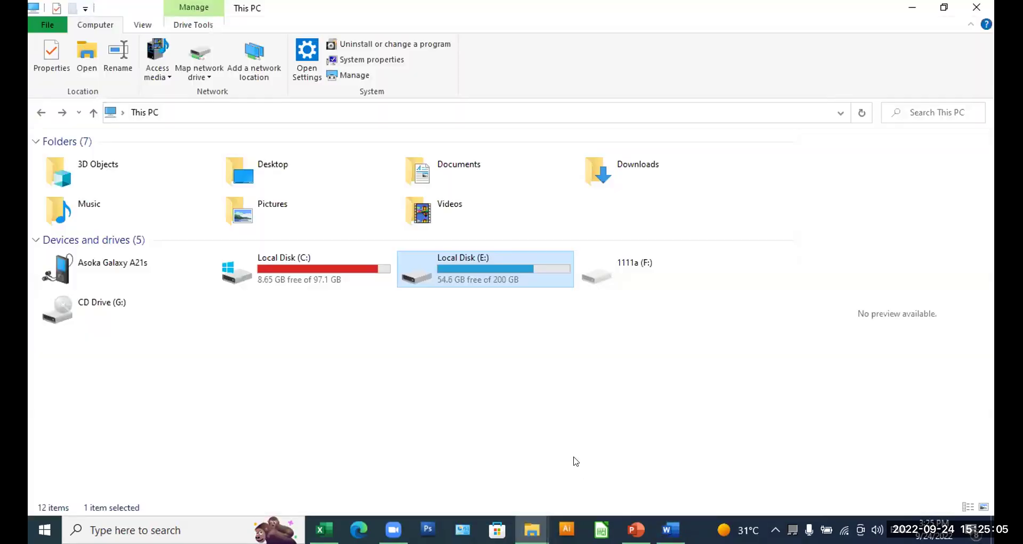
pyautogui.doubleClick(482, 271)
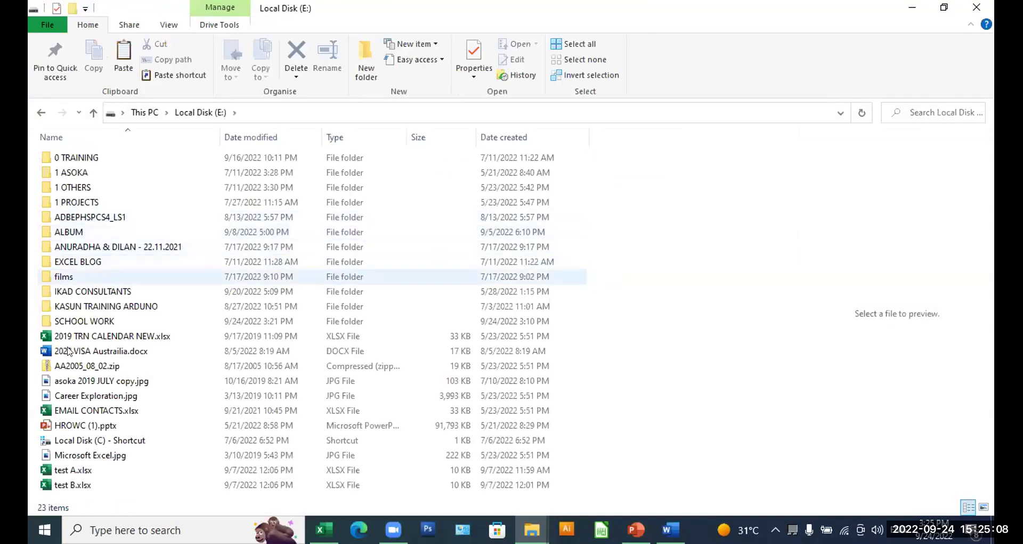
pyautogui.click(81, 321)
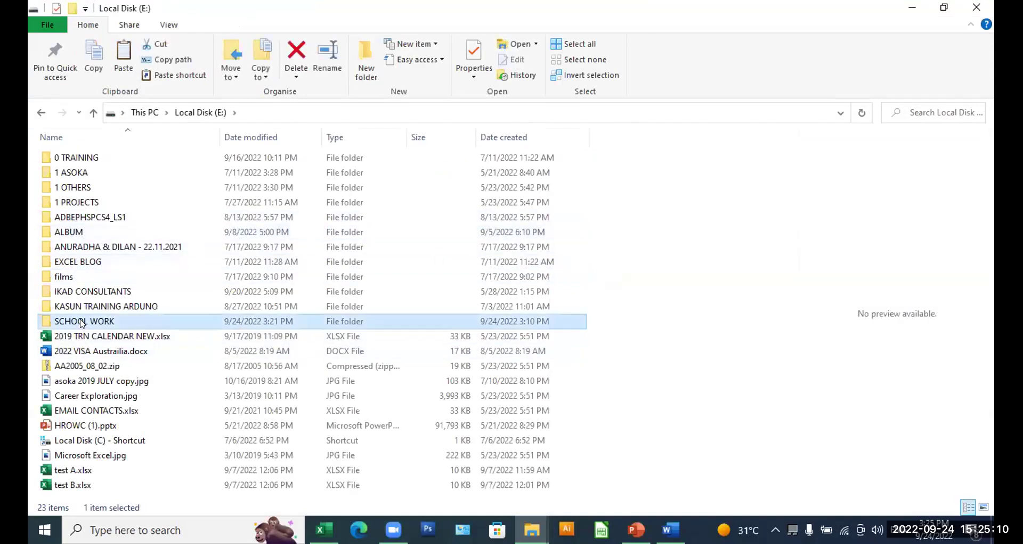
pyautogui.rightClick(82, 323)
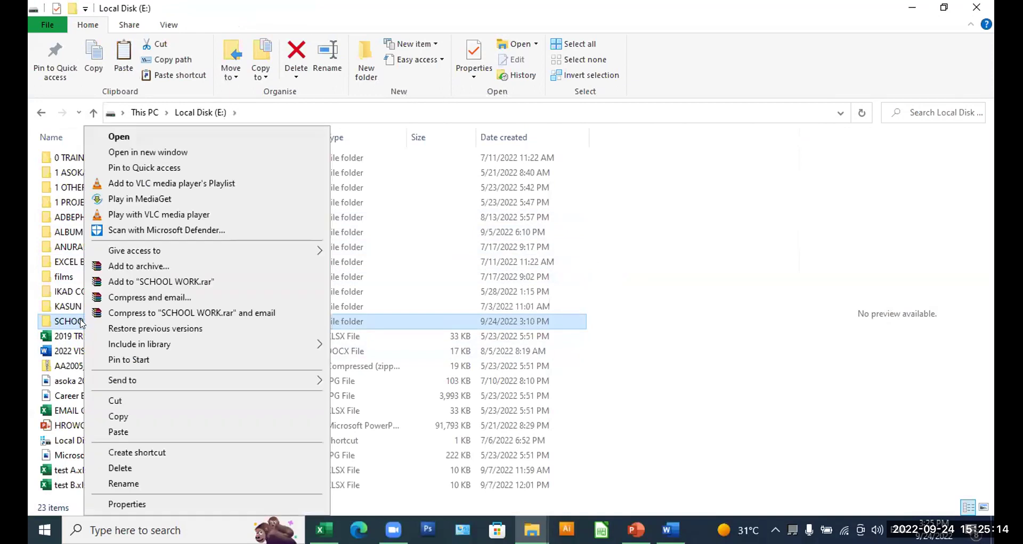
pyautogui.moveTo(291, 380)
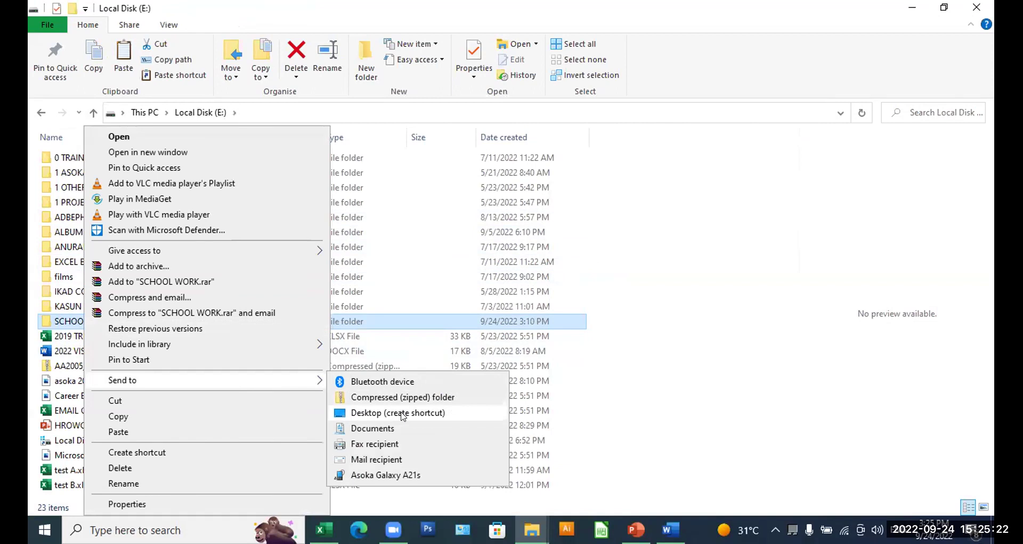
pyautogui.click(402, 414)
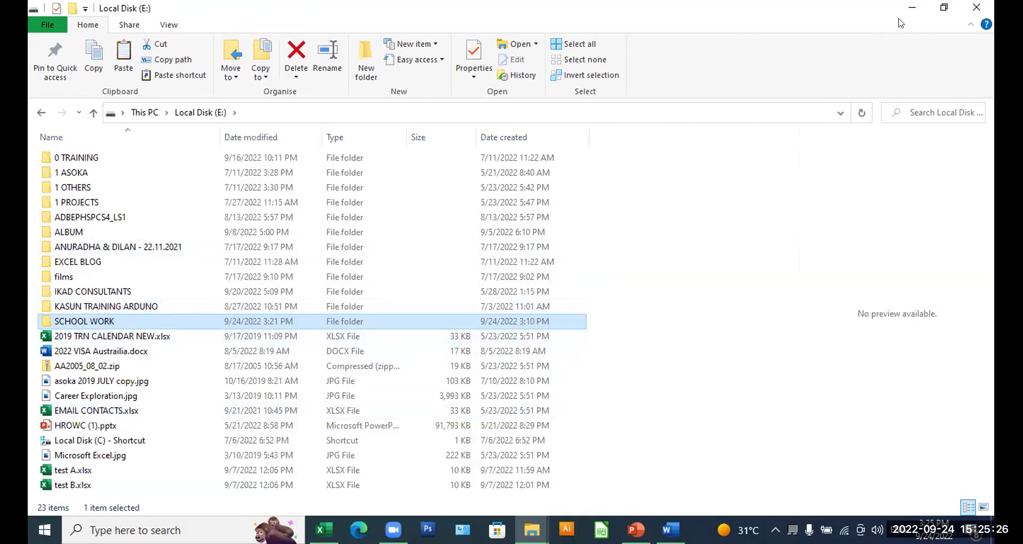
pyautogui.click(975, 7)
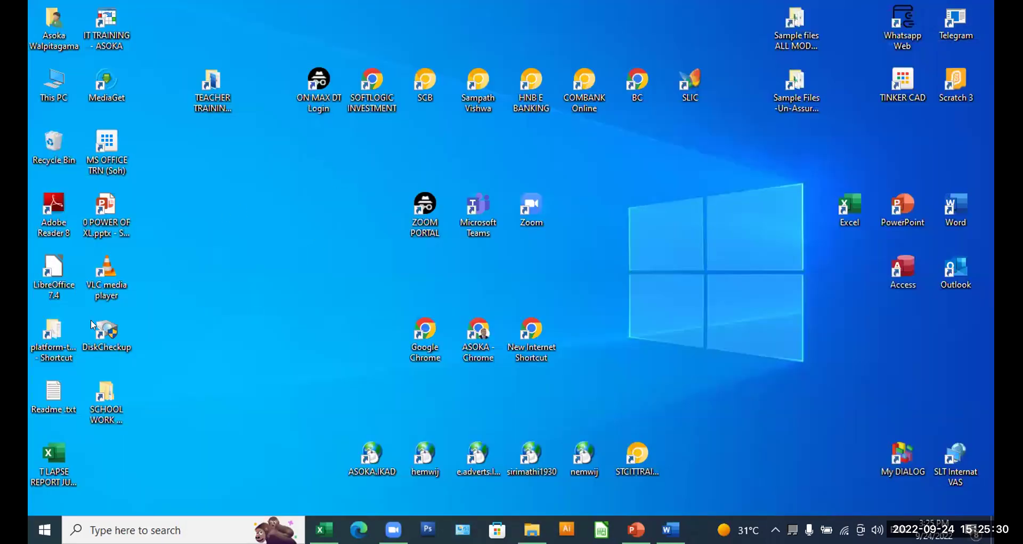
pyautogui.moveTo(109, 400); pyautogui.dragTo(259, 224)
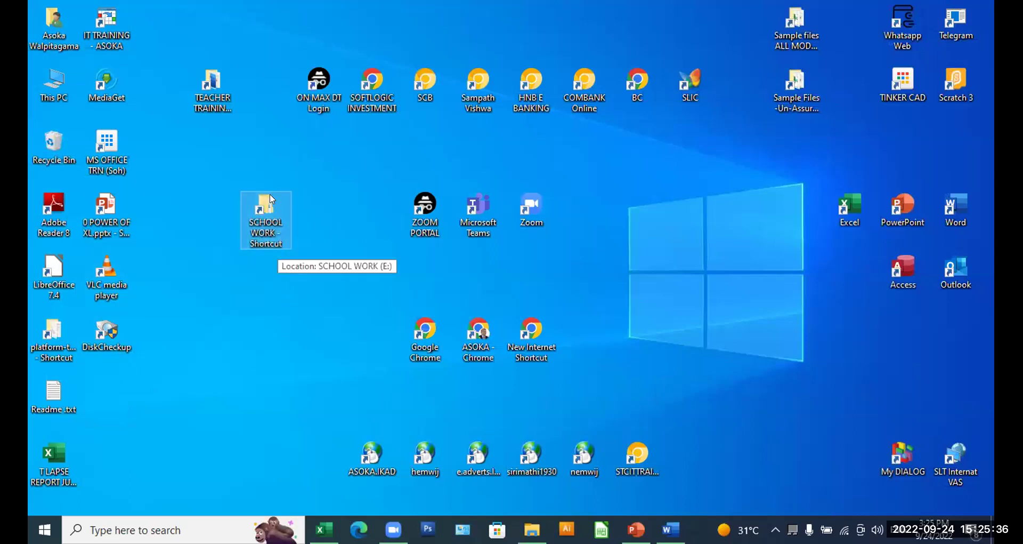
# Step: Change the SCHOOL WORK shortcut's icon to the four-coloured shield
pyautogui.rightClick(261, 224)
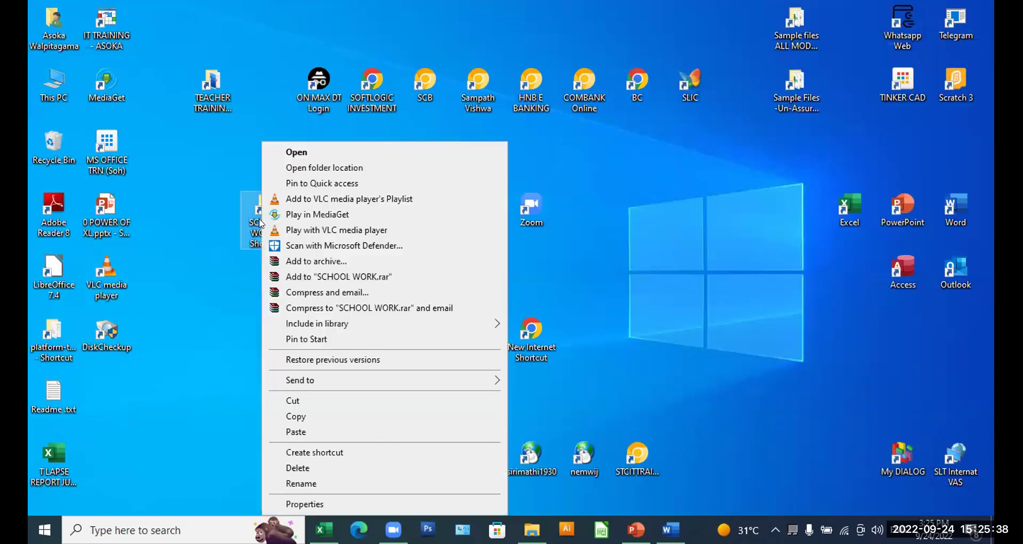
pyautogui.click(324, 503)
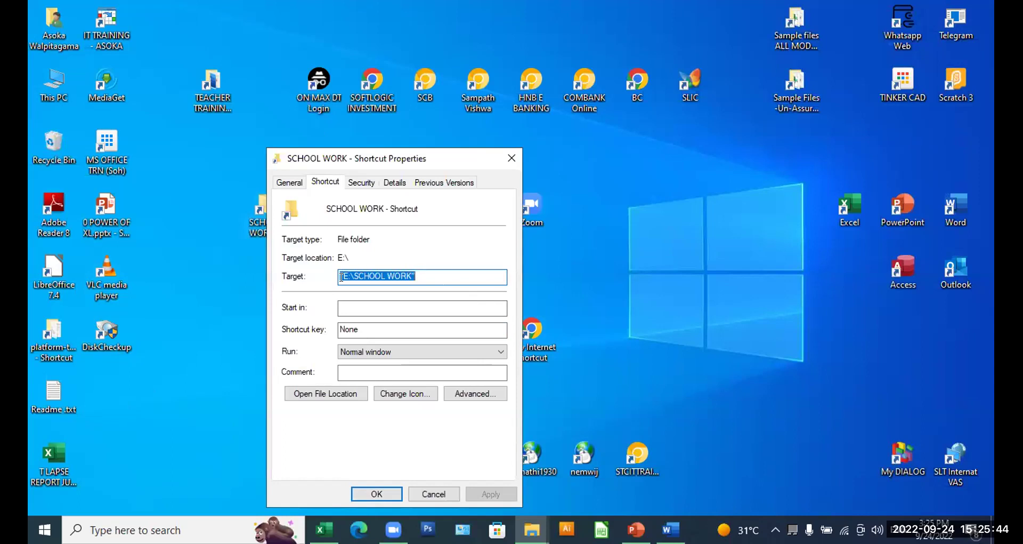
pyautogui.click(411, 392)
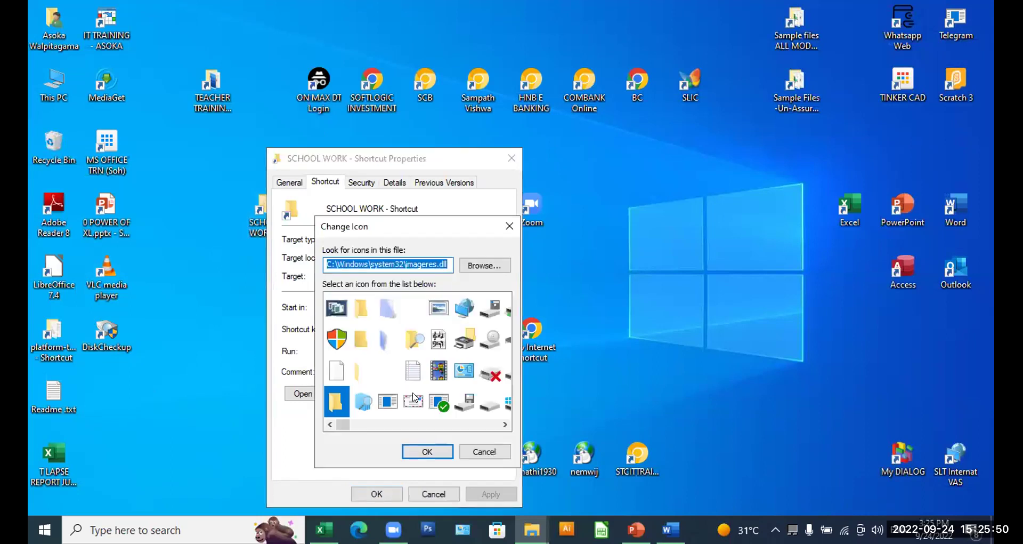
pyautogui.click(335, 341)
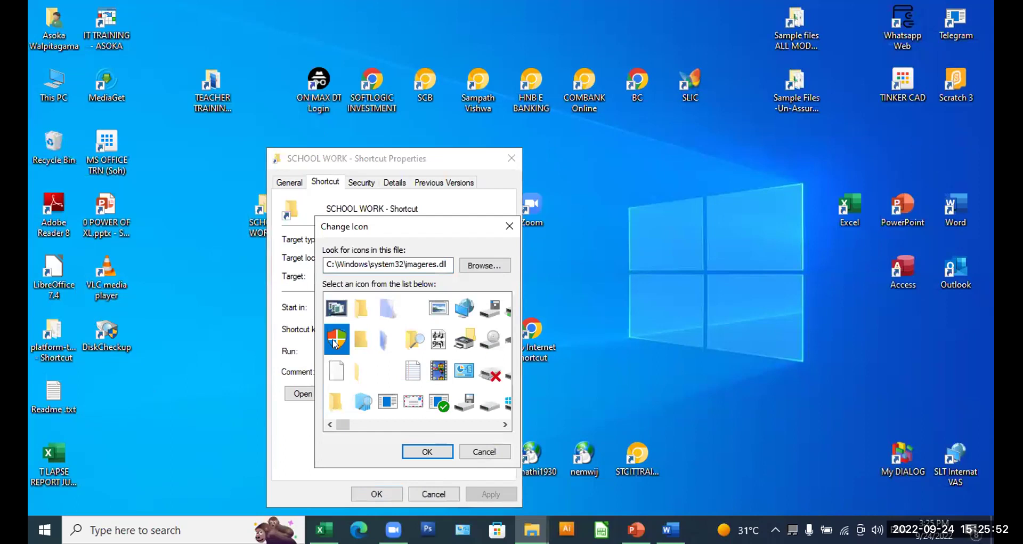
pyautogui.click(430, 454)
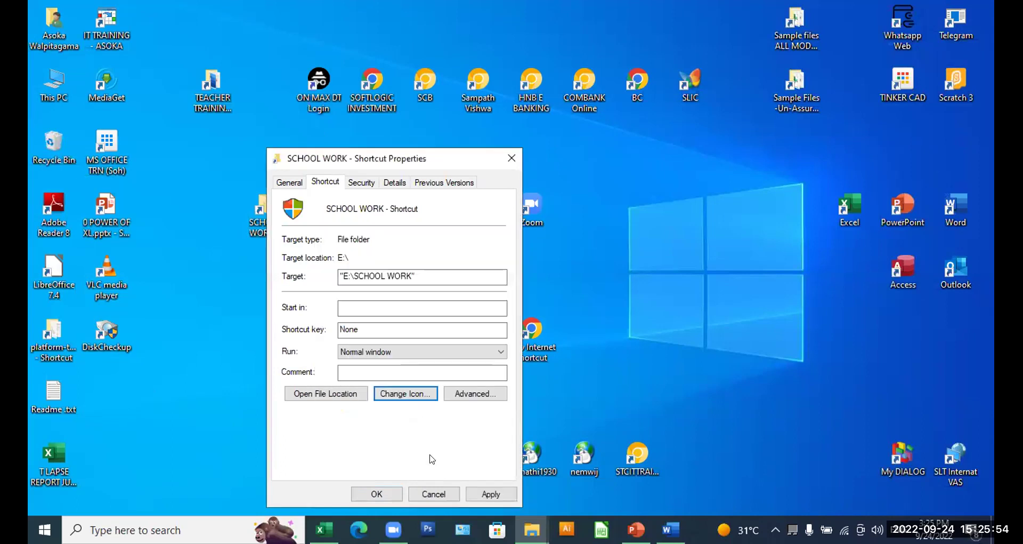
pyautogui.click(384, 493)
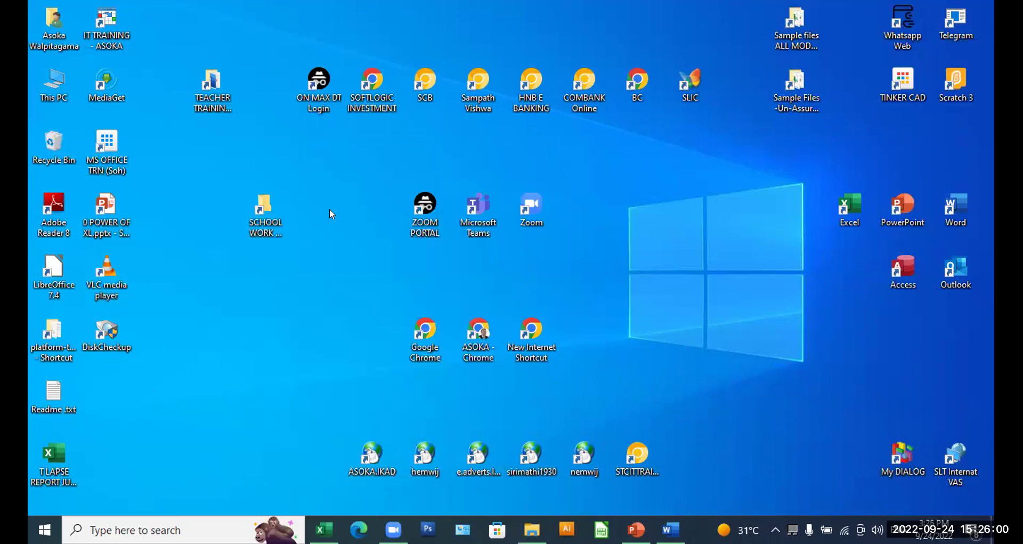
# Step: Check the icon assigned to the SCHOOL WORK shortcut in its properties and close them
pyautogui.rightClick(262, 224)
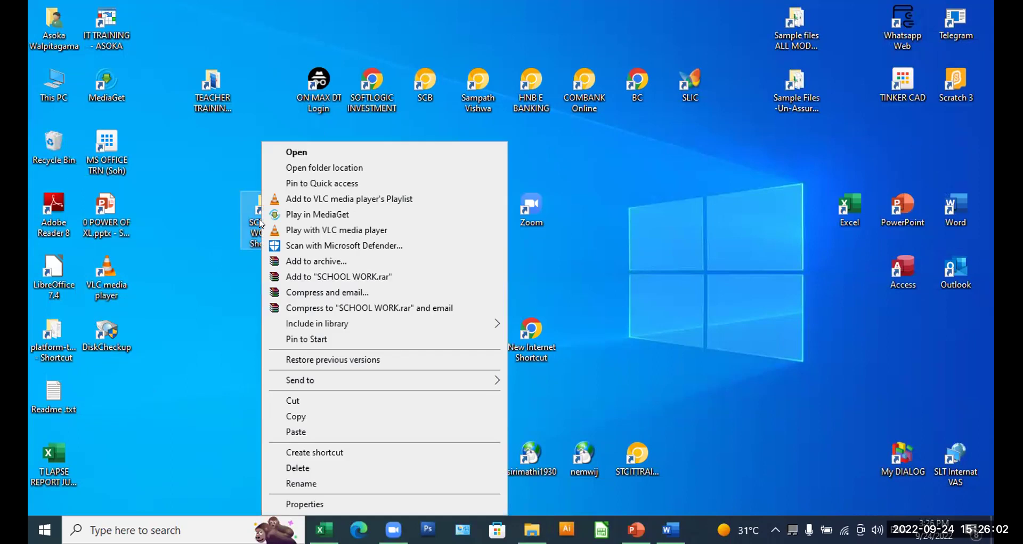
pyautogui.click(337, 504)
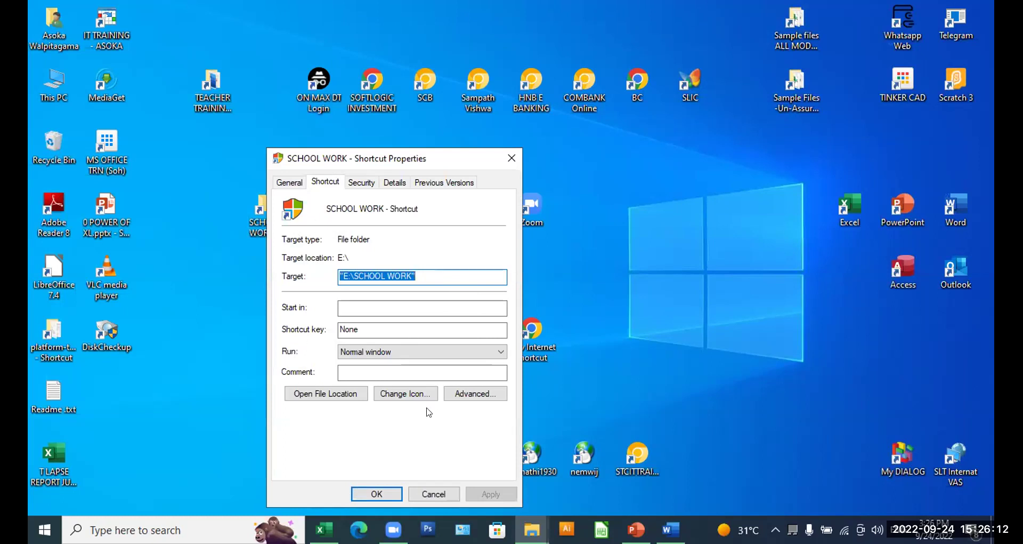
pyautogui.click(373, 495)
# Step: Change the SCHOOL WORK desktop shortcut's icon to the network folder with a globe and apply it
pyautogui.rightClick(268, 235)
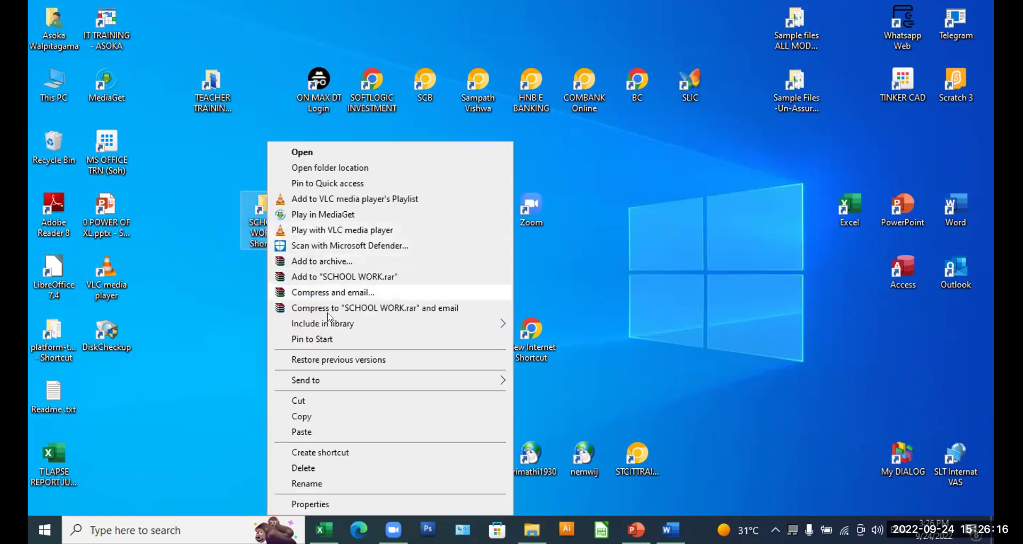
pyautogui.click(349, 502)
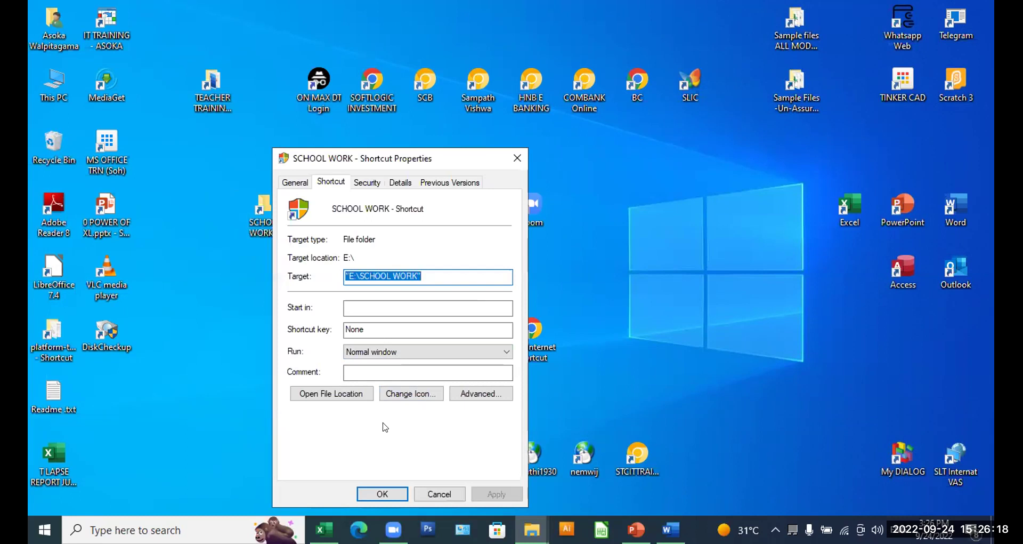
pyautogui.click(403, 395)
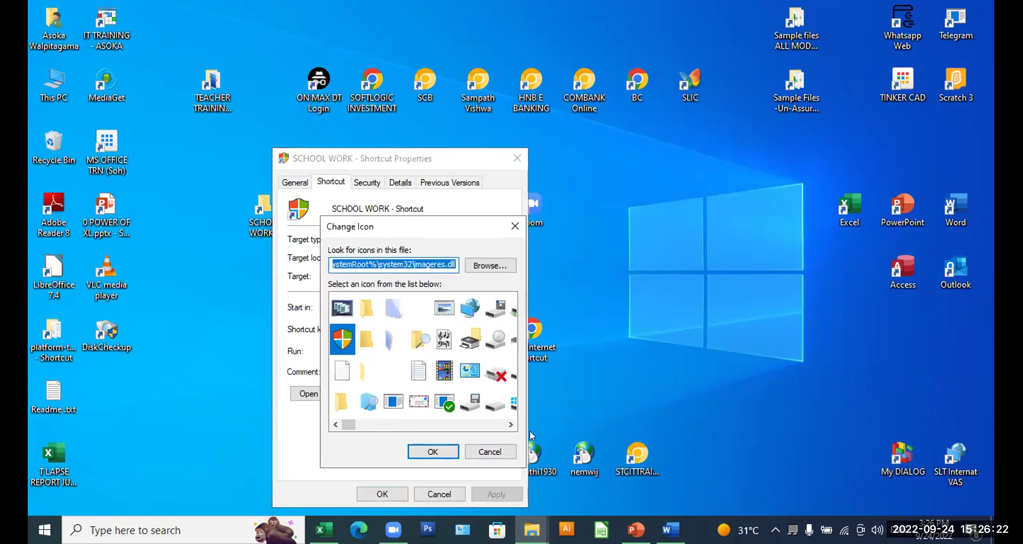
pyautogui.click(510, 425)
pyautogui.click(510, 425)
pyautogui.click(510, 424)
pyautogui.click(510, 425)
pyautogui.click(510, 425)
pyautogui.click(510, 424)
pyautogui.click(511, 424)
pyautogui.click(510, 425)
pyautogui.click(510, 425)
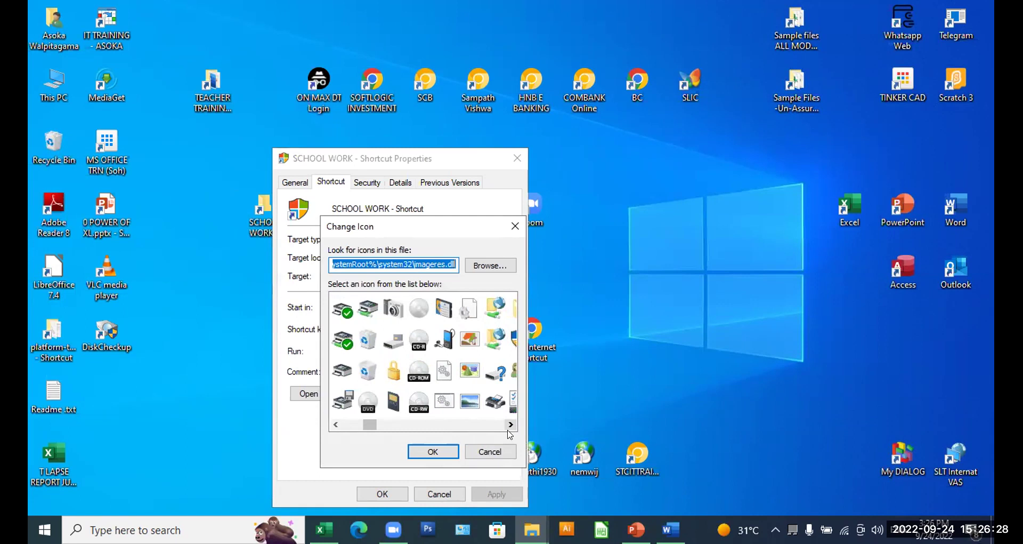
pyautogui.click(495, 309)
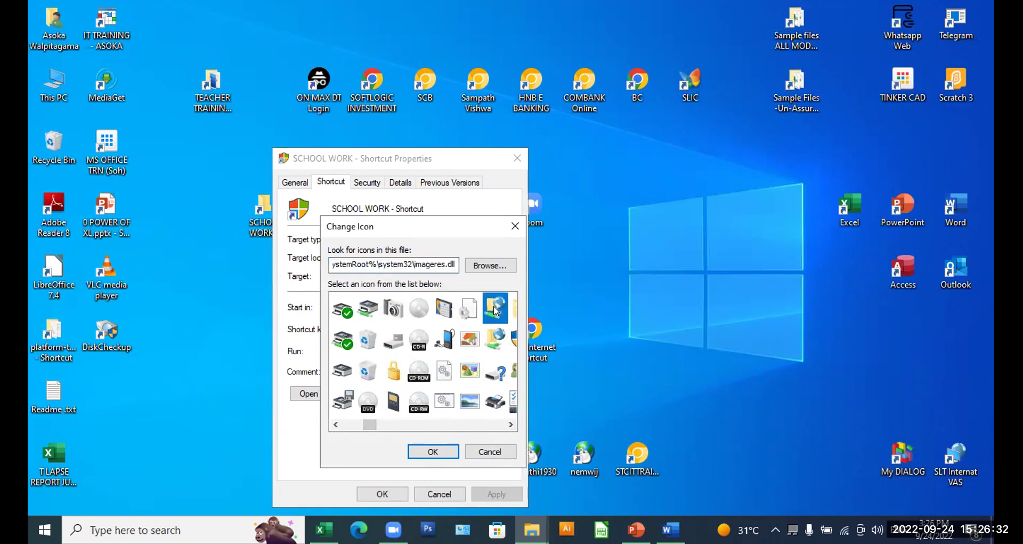
pyautogui.doubleClick(495, 309)
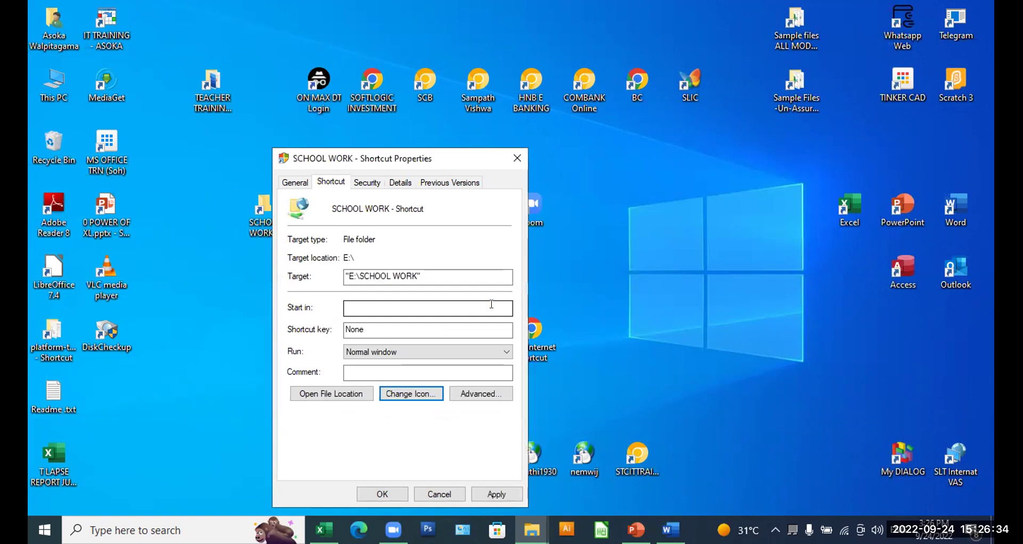
pyautogui.click(495, 494)
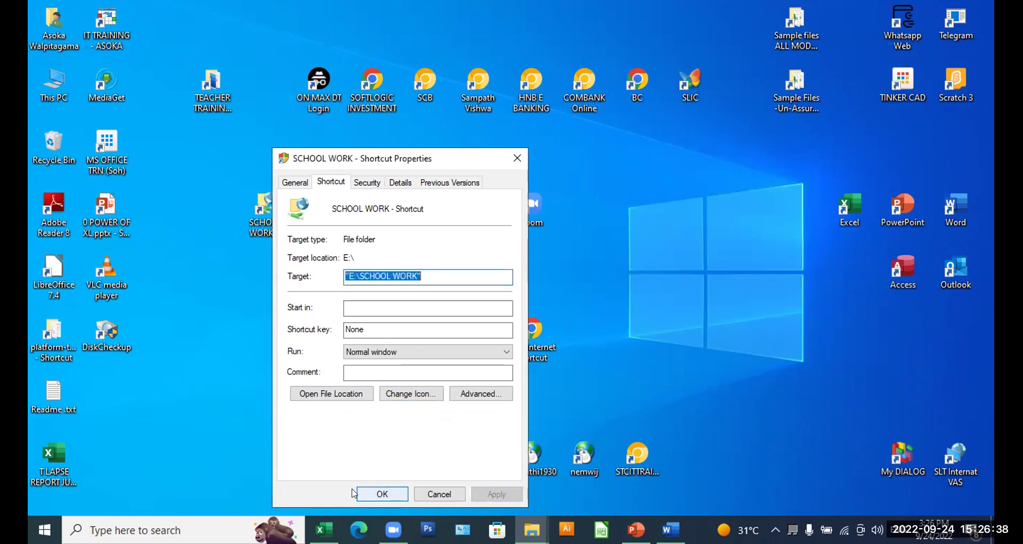
pyautogui.click(382, 494)
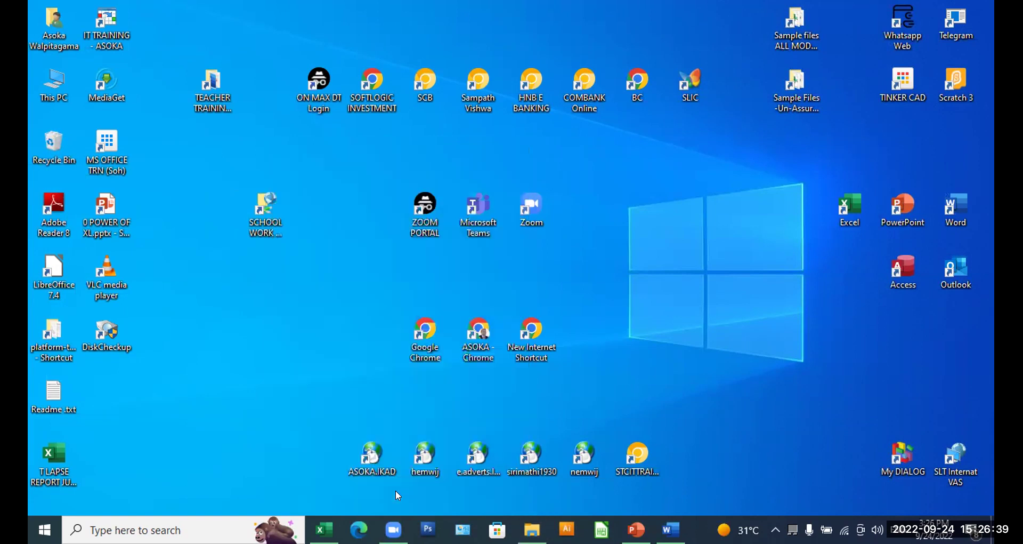
# Step: Change the SCHOOL WORK shortcut's icon to the handheld device and apply it
pyautogui.click(278, 214)
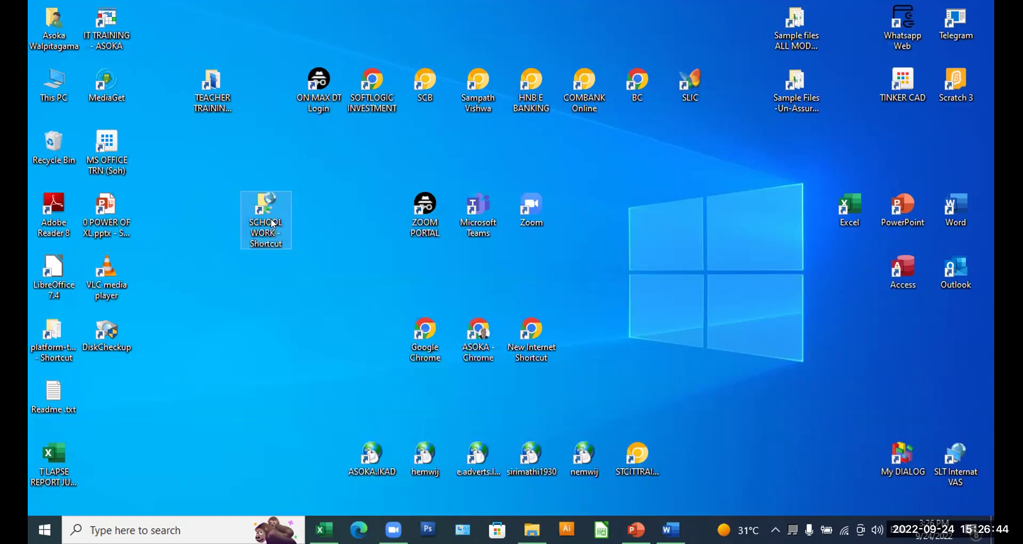
pyautogui.rightClick(274, 223)
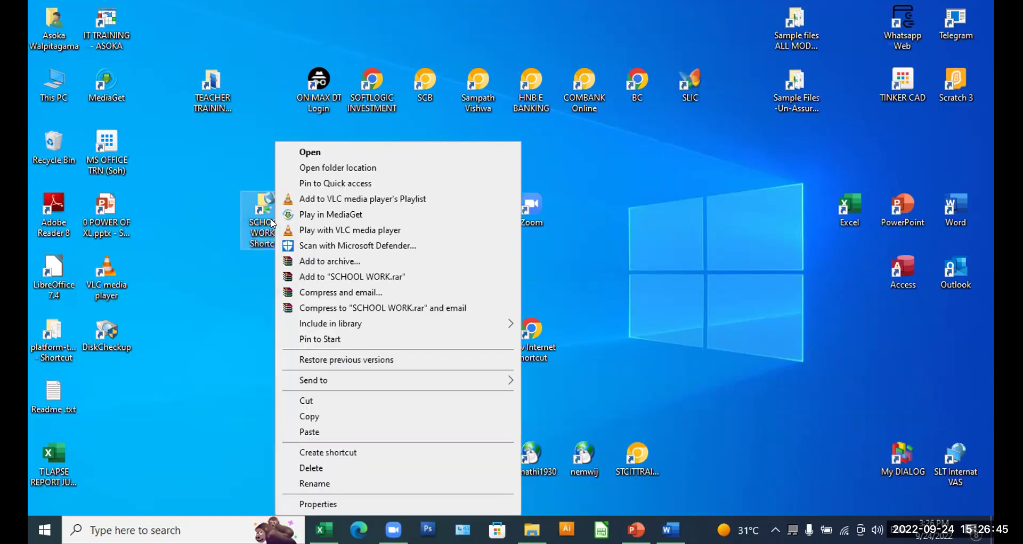
pyautogui.click(357, 505)
pyautogui.click(419, 394)
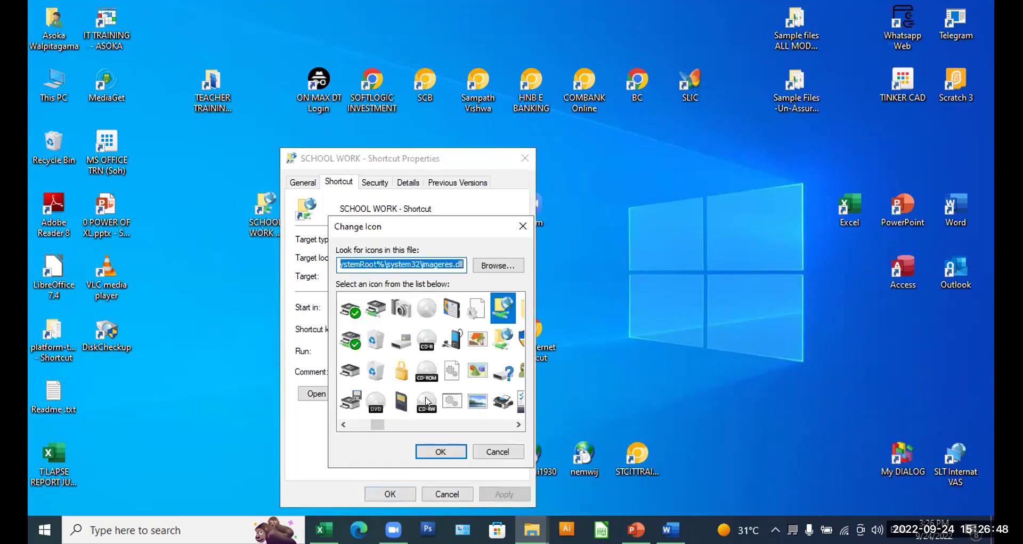
pyautogui.click(452, 310)
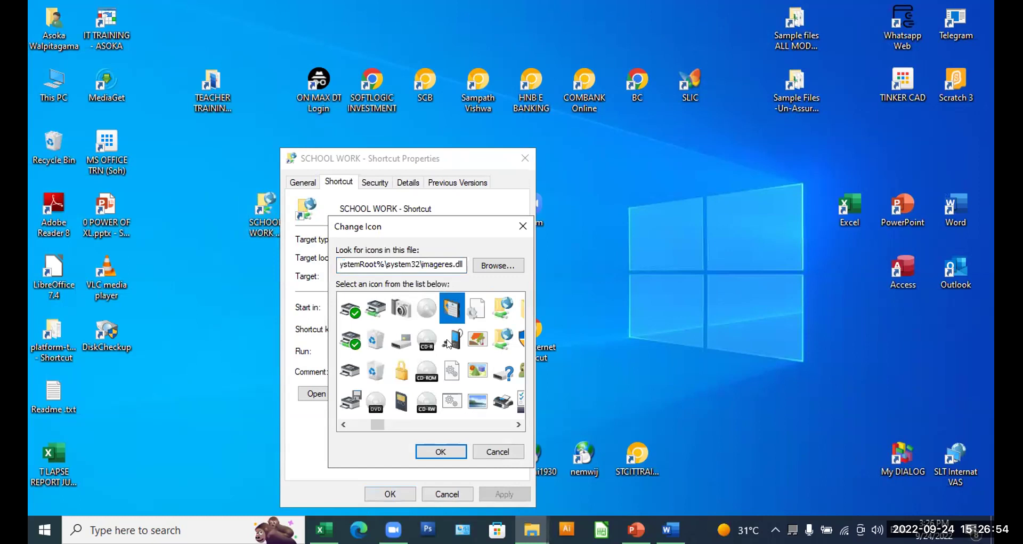
pyautogui.click(441, 452)
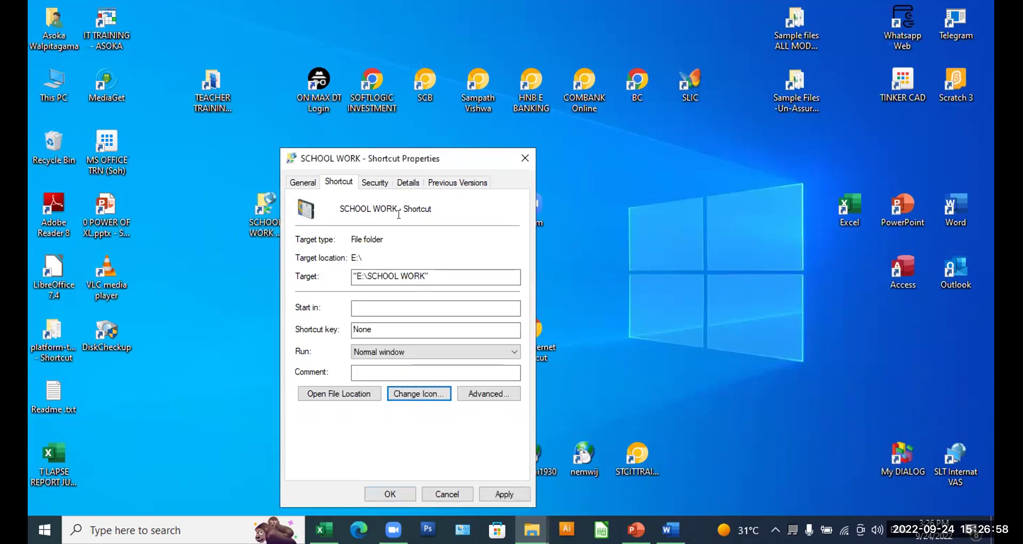
pyautogui.click(515, 500)
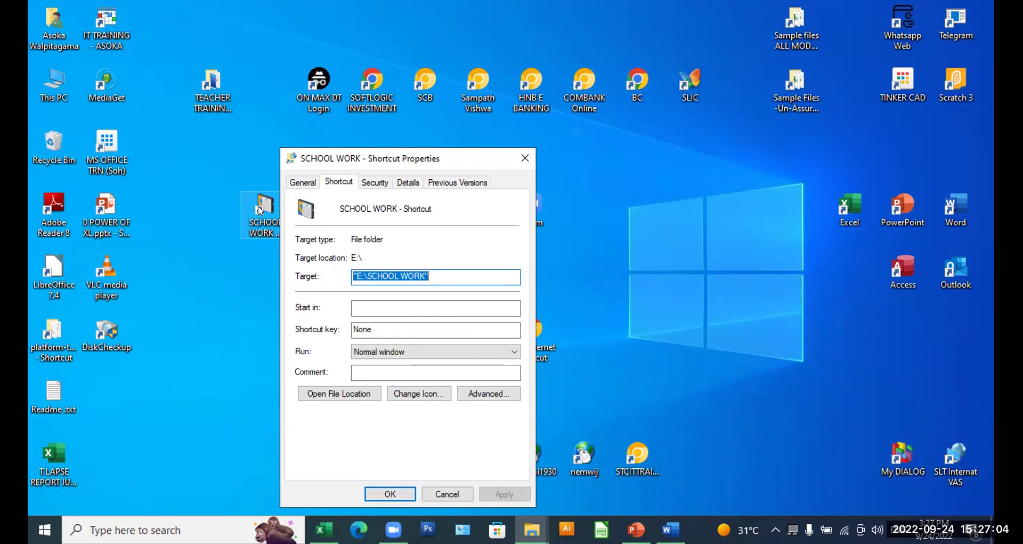
# Step: Move the properties dialog clear of the SCHOOL WORK shortcut and set its icon to the four-coloured shield
pyautogui.moveTo(381, 157); pyautogui.dragTo(539, 162)
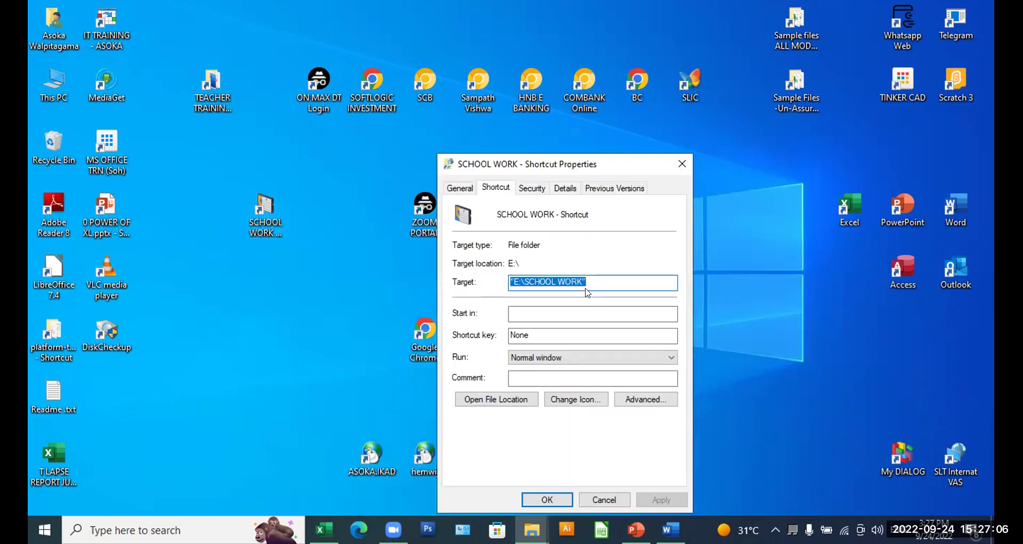
pyautogui.click(579, 400)
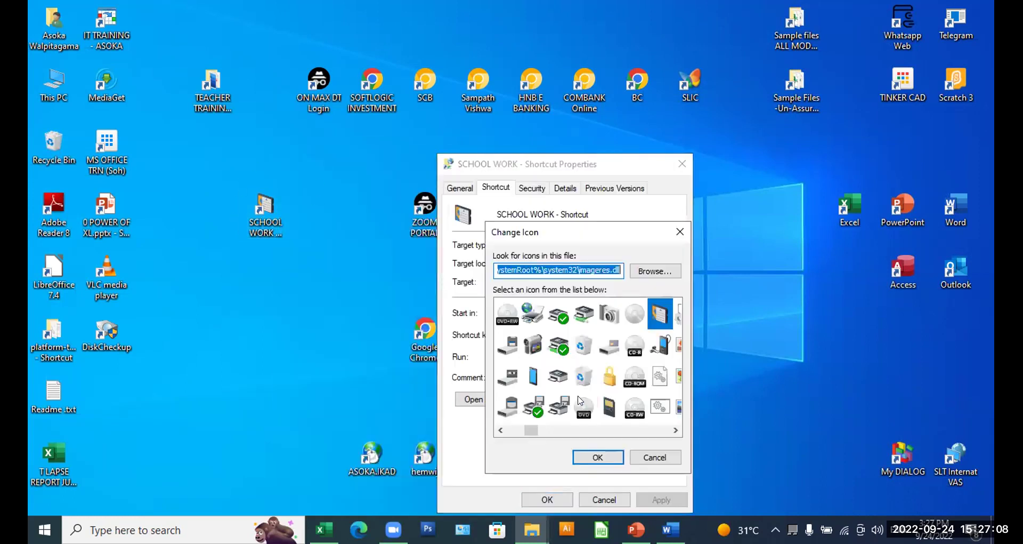
pyautogui.moveTo(529, 431); pyautogui.dragTo(508, 431)
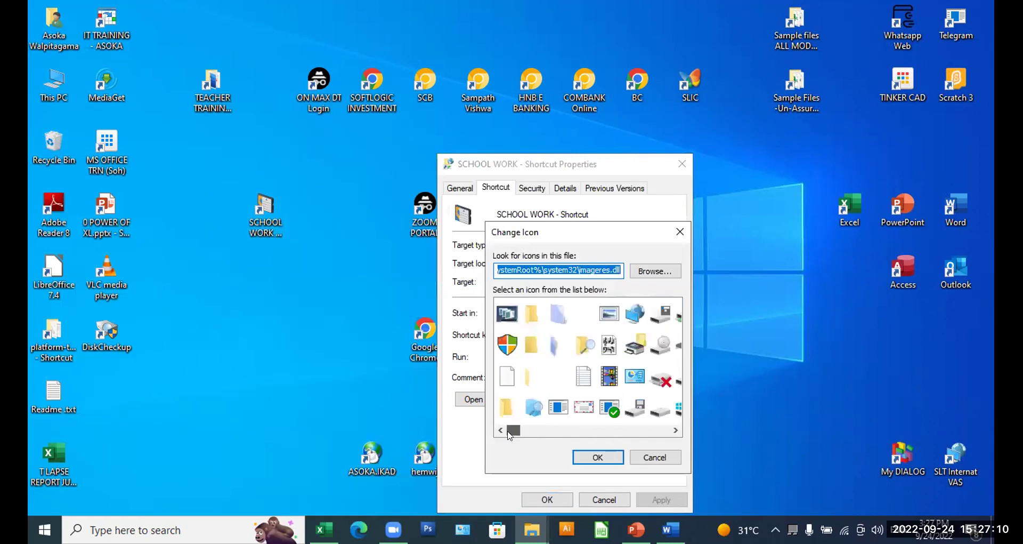
pyautogui.click(506, 346)
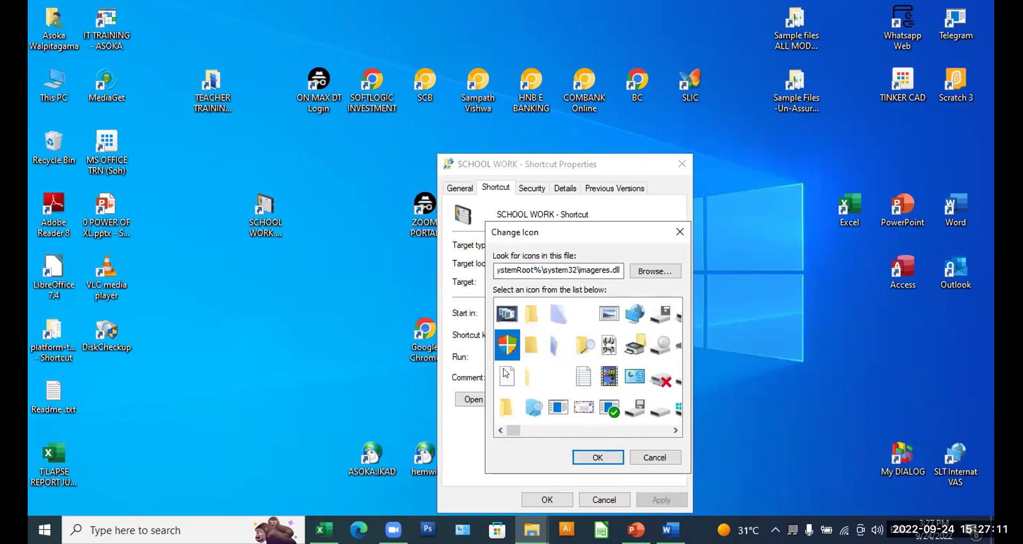
pyautogui.click(607, 457)
pyautogui.click(660, 499)
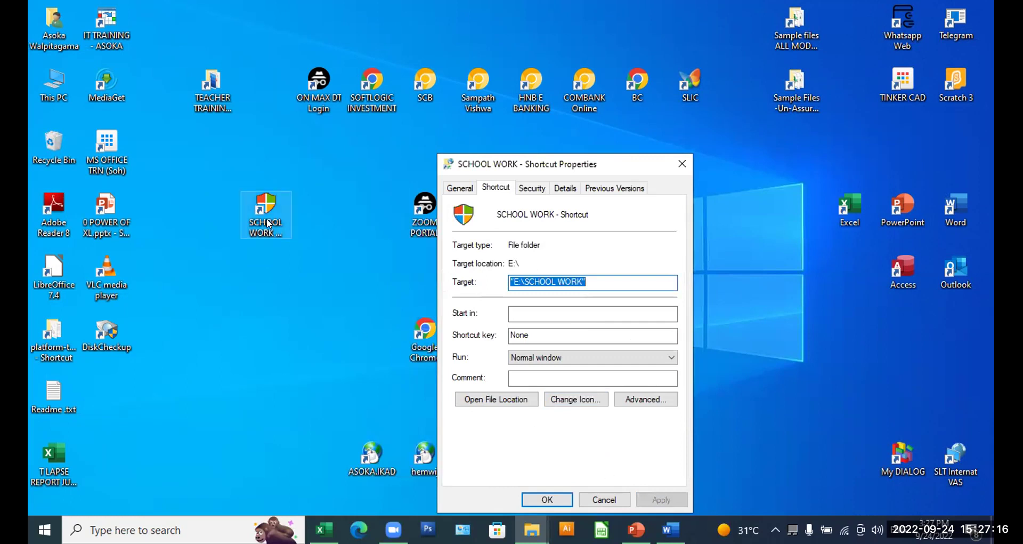
pyautogui.click(556, 499)
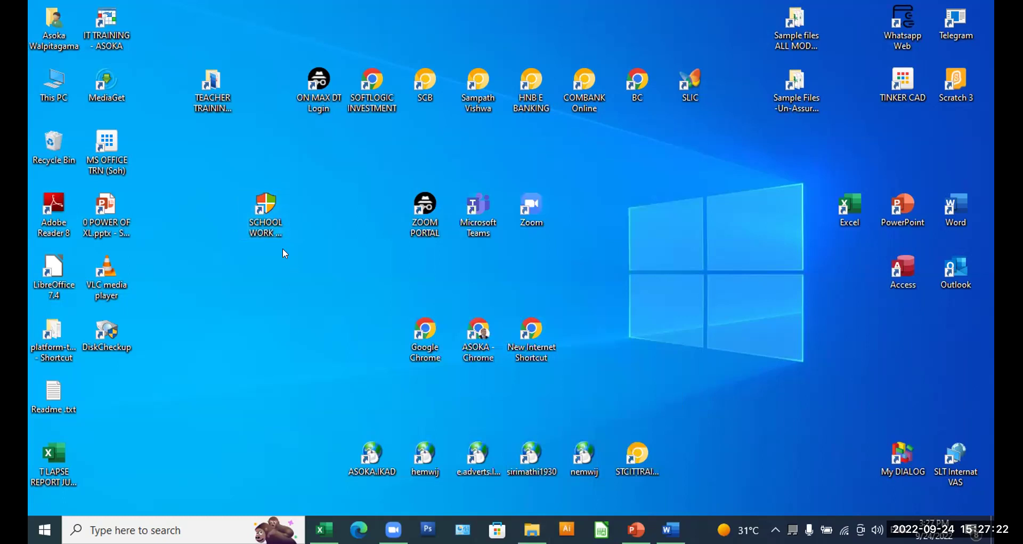
# Step: Open the SCHOOL WORK folder through its desktop shortcut, look inside GRADE 8 and MATHS, and return to GRADE 8
pyautogui.doubleClick(267, 201)
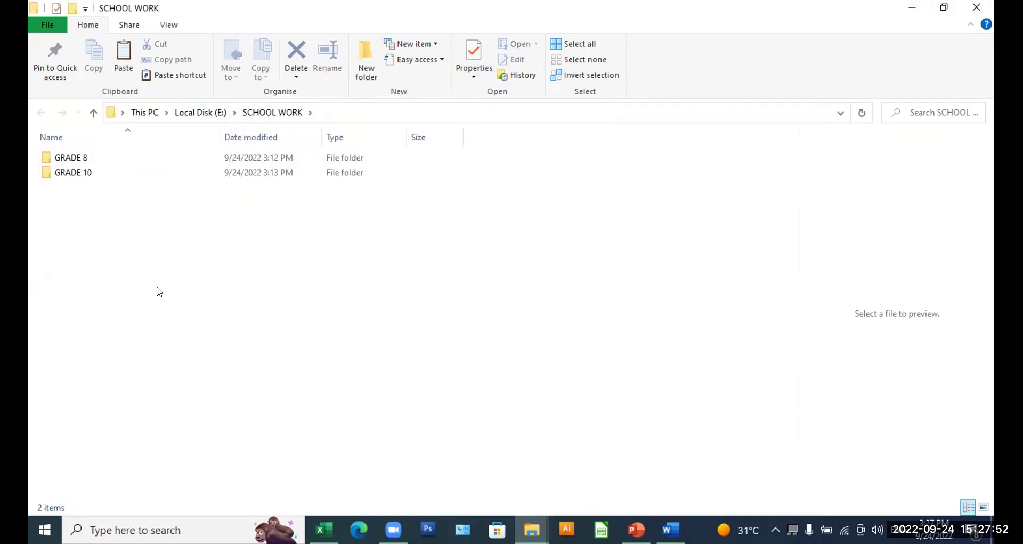
pyautogui.click(68, 161)
pyautogui.doubleClick(67, 162)
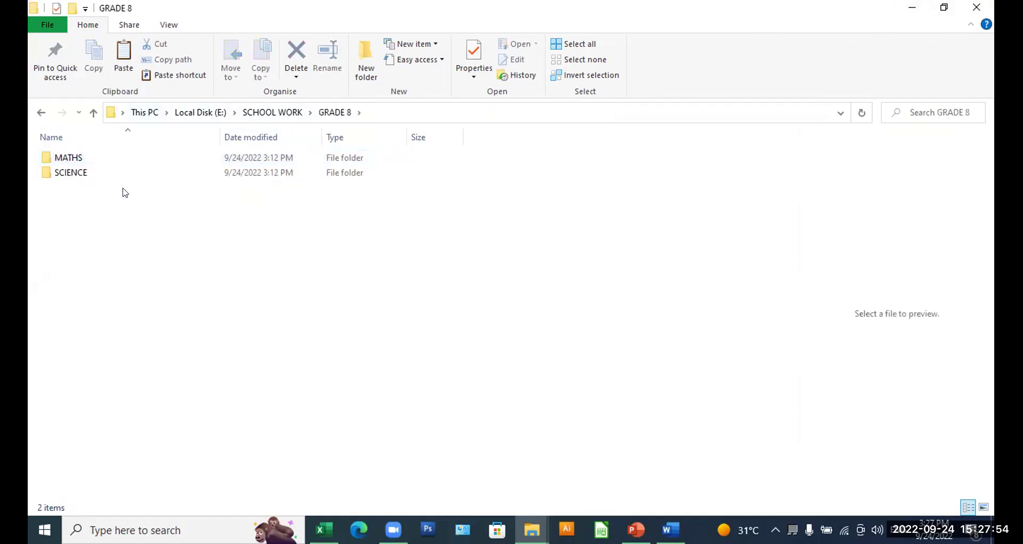
pyautogui.doubleClick(75, 158)
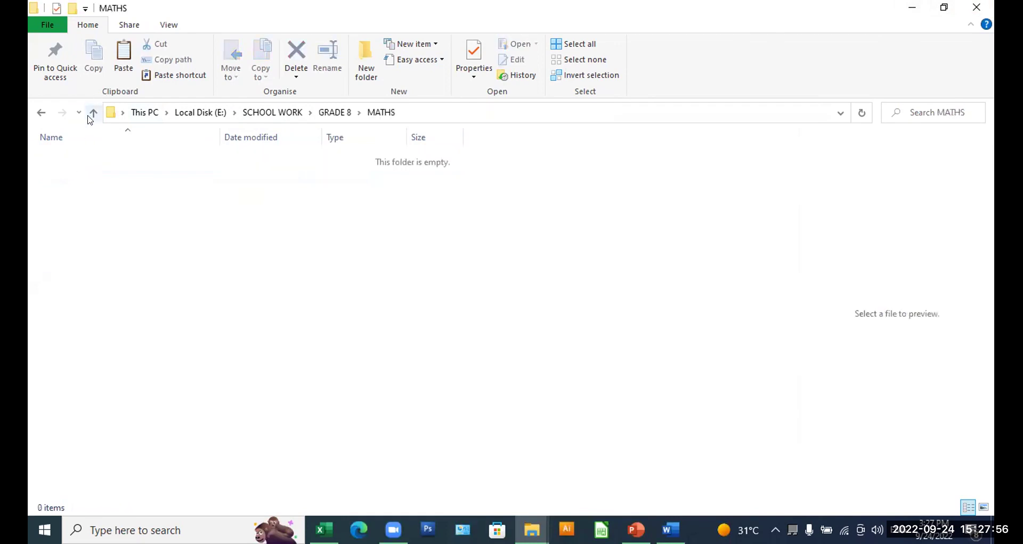
pyautogui.click(94, 113)
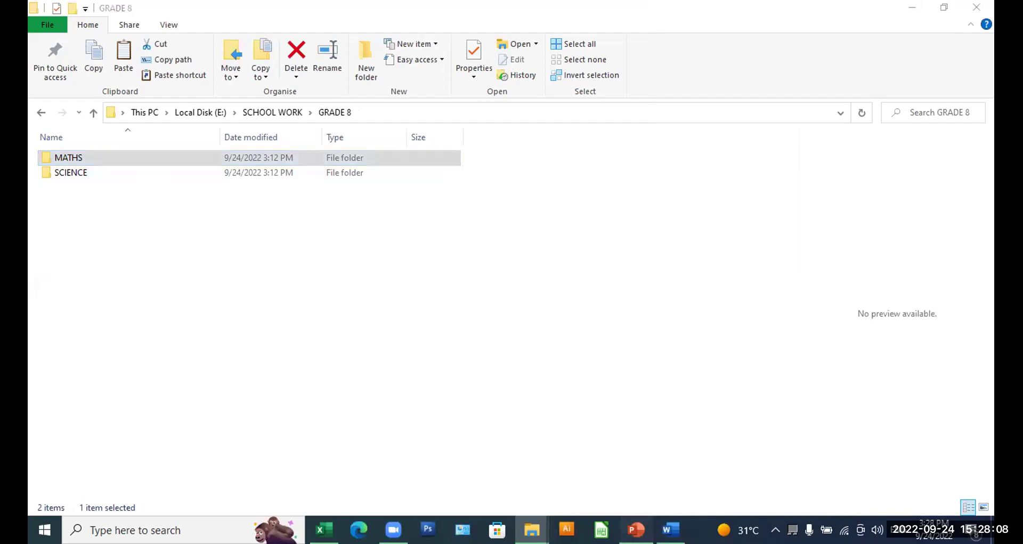
# Step: Switch to PowerPoint and present the slides from WINDOWS BASICS through to Evolution of Spread Sheets
pyautogui.click(636, 530)
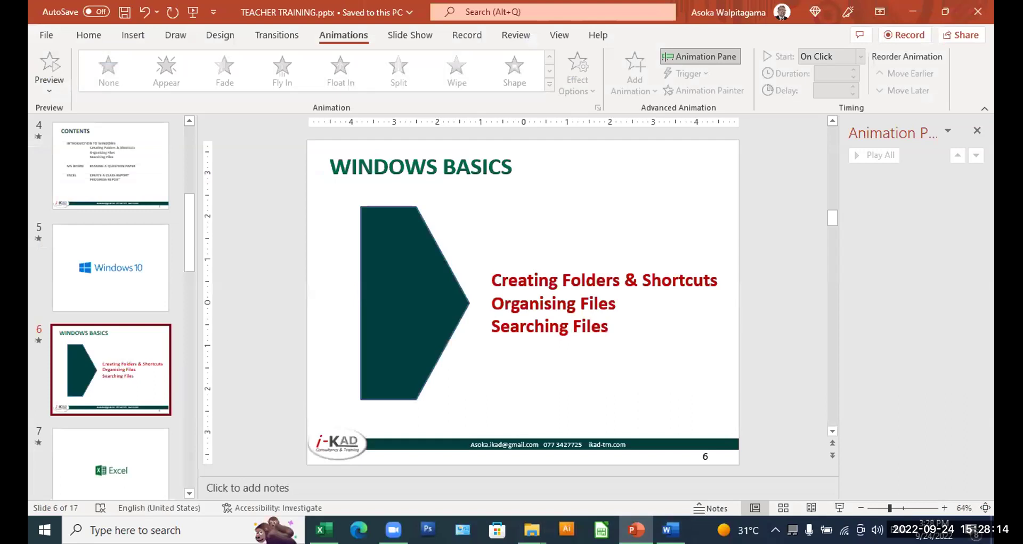
pyautogui.click(840, 508)
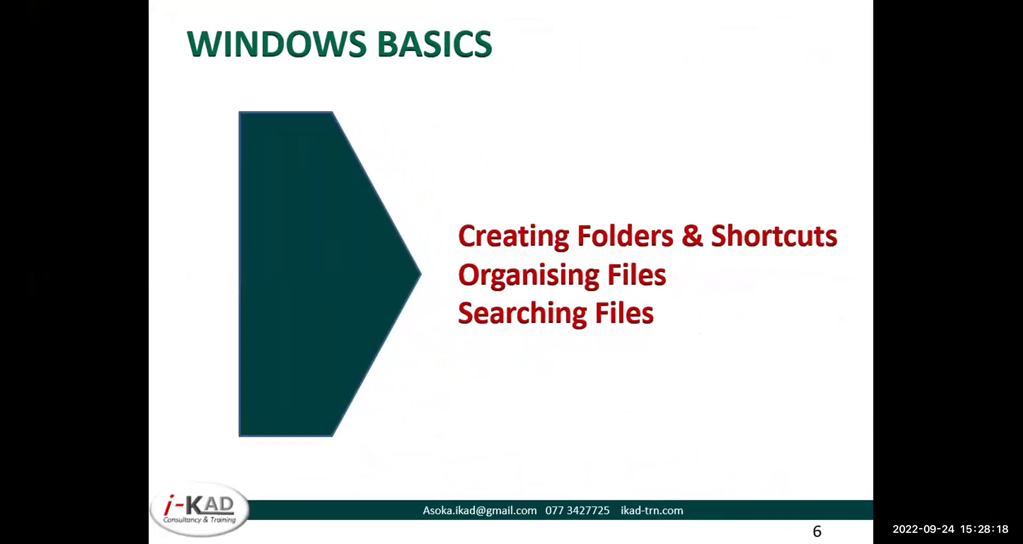
pyautogui.press('Right')
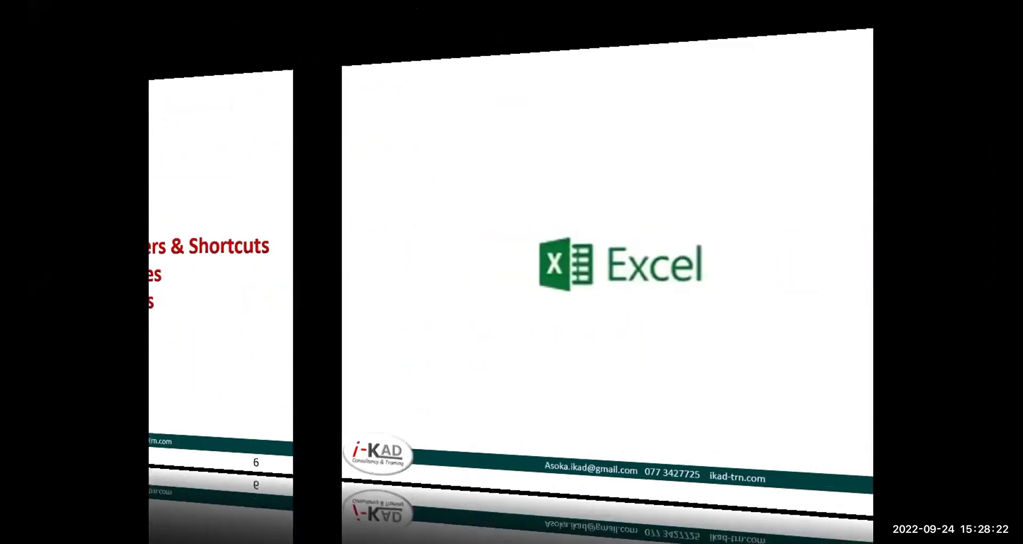
pyautogui.press('Right')
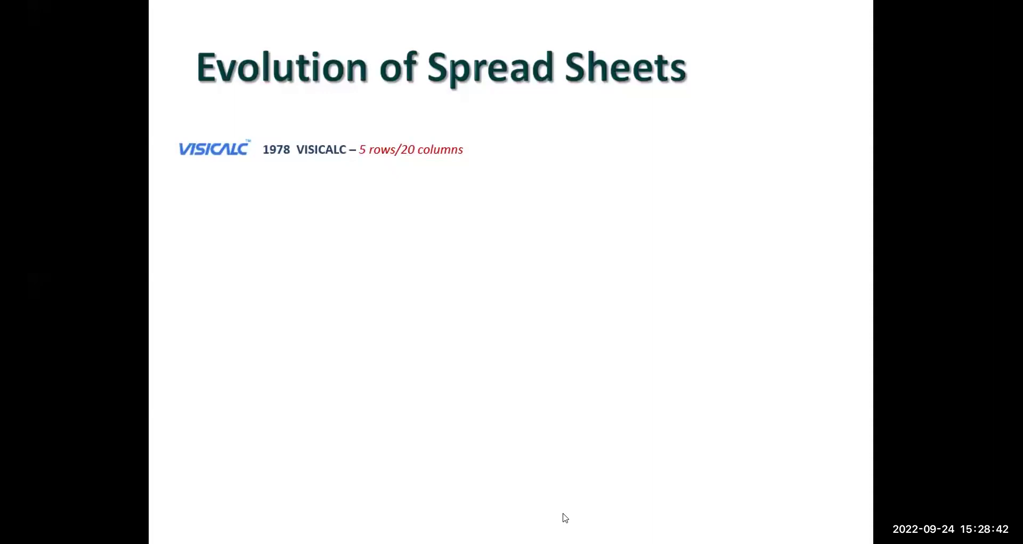
# Step: Switch back to File Explorer, go up to Local Disk (E:) and open the SCHOOL WORK folder
pyautogui.hotkey('alt', 'Tab')
pyautogui.hotkey('alt', 'Tab')
pyautogui.hotkey('alt', 'Tab')
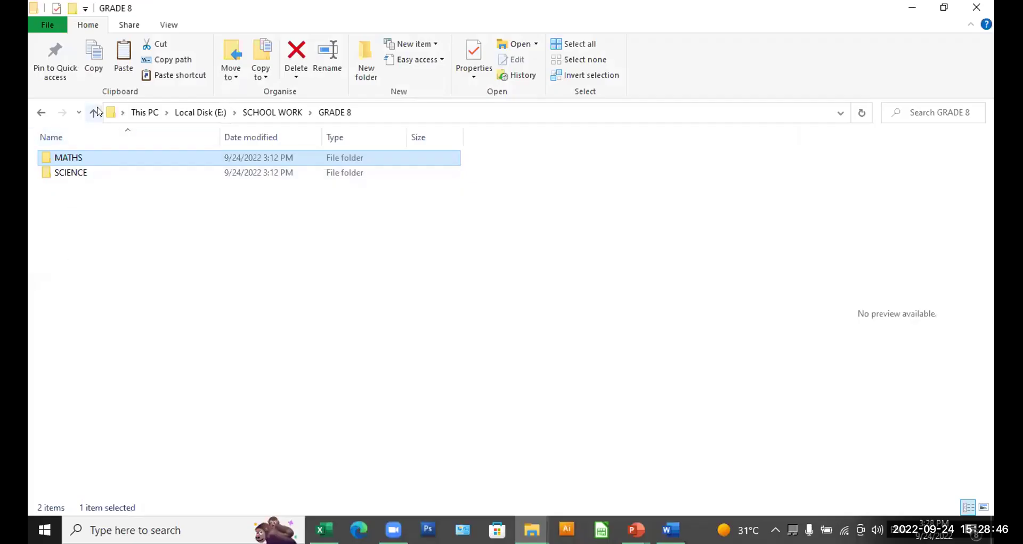
pyautogui.click(94, 112)
pyautogui.click(94, 112)
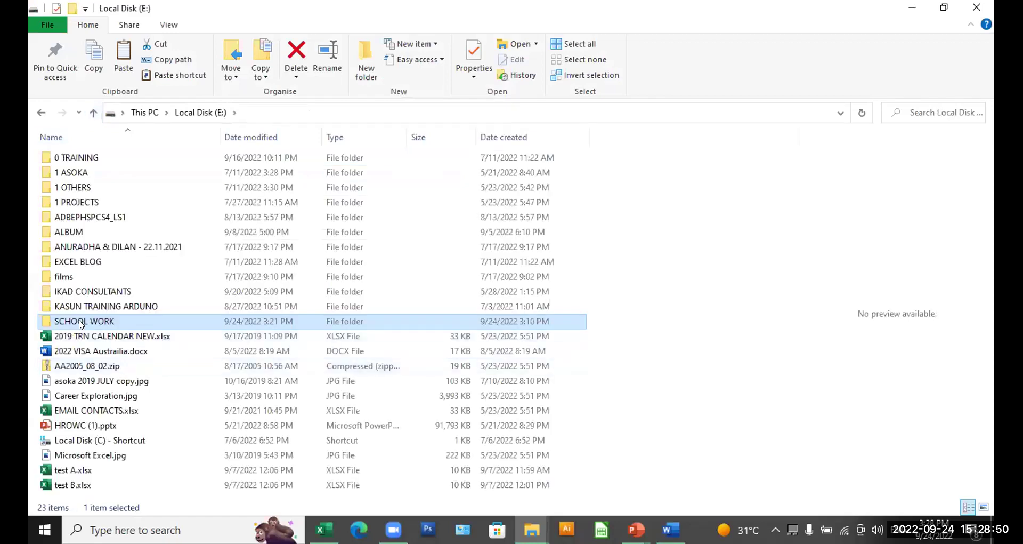
pyautogui.doubleClick(82, 321)
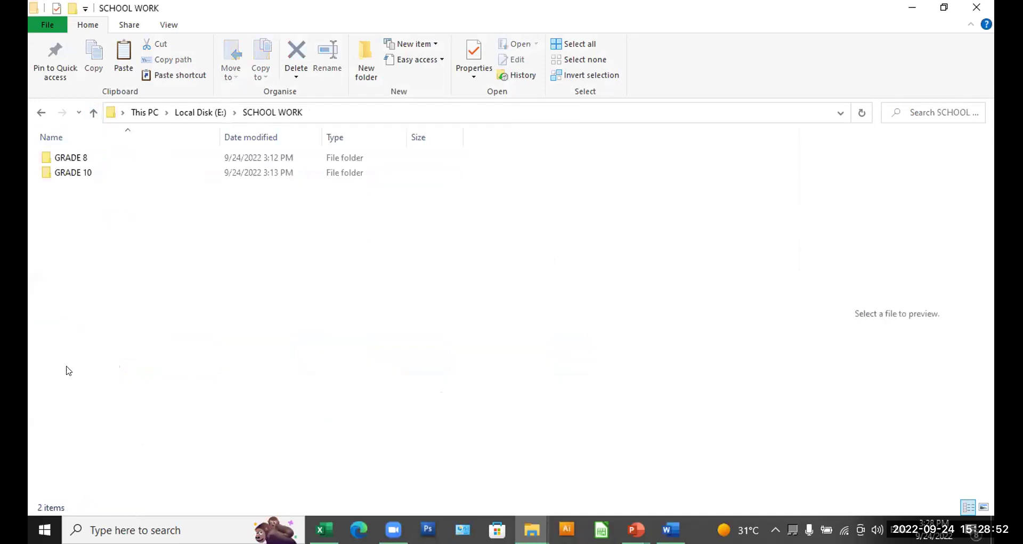
# Step: Create a desktop shortcut to the GRADE 8 folder inside SCHOOL WORK
pyautogui.click(64, 159)
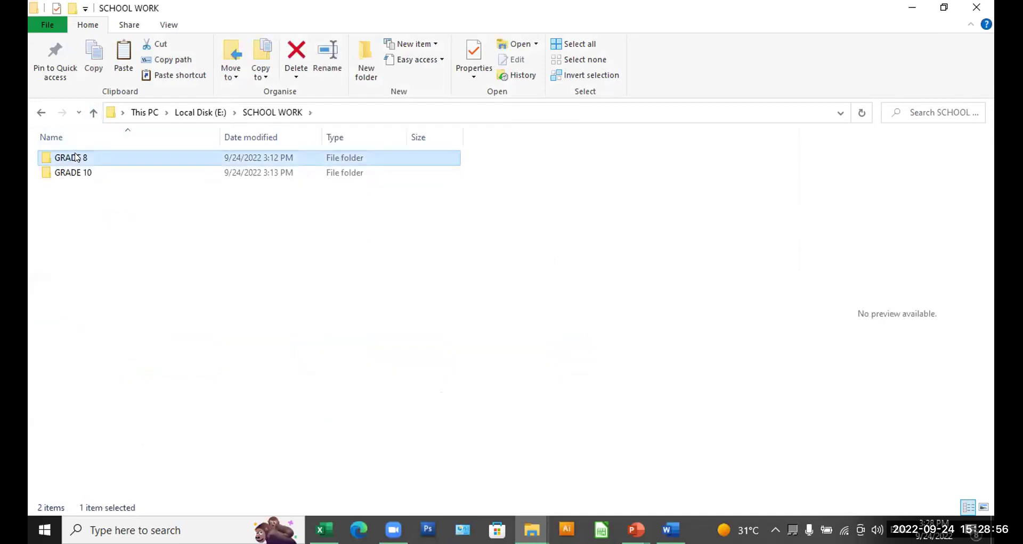
pyautogui.rightClick(76, 159)
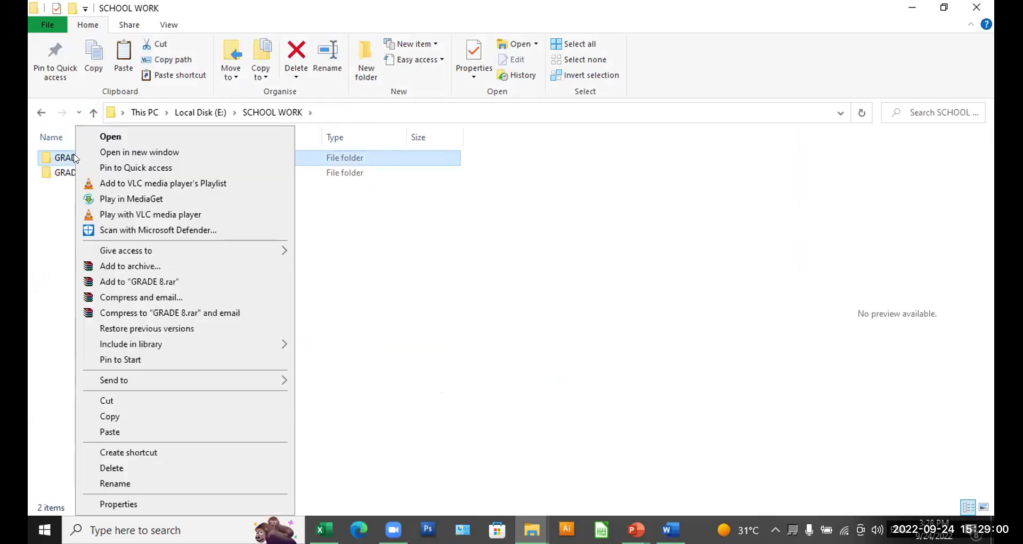
pyautogui.moveTo(238, 383)
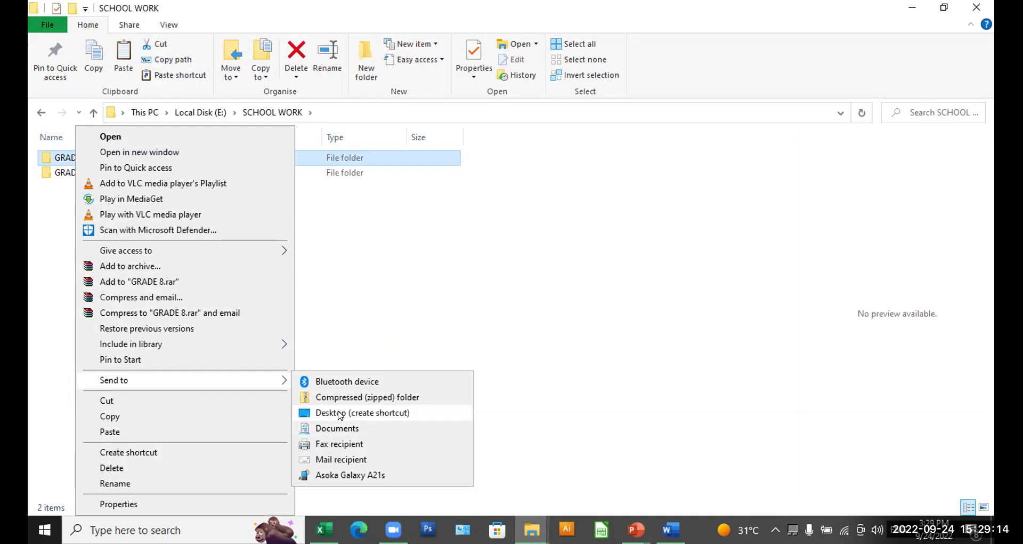
pyautogui.click(340, 413)
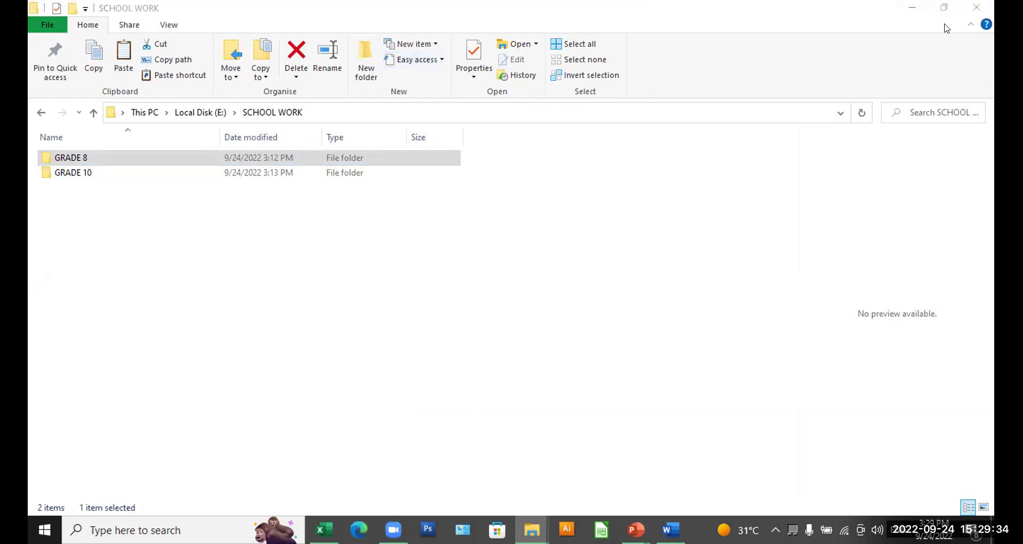
# Step: End the slide show, clear the open windows from the desktop and place the GRADE 8 shortcut directly below the SCHOOL WORK shortcut
pyautogui.click(912, 7)
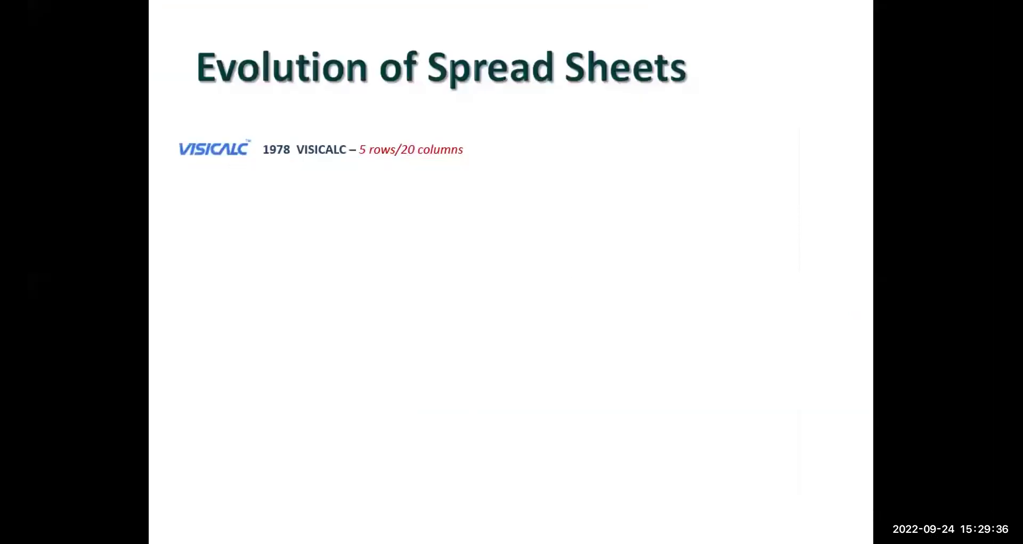
pyautogui.press('Escape')
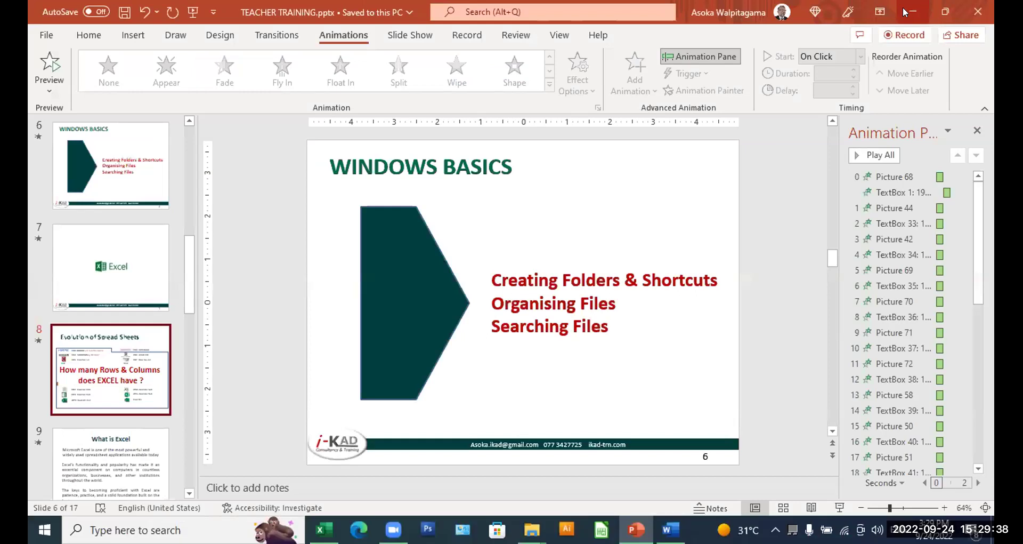
pyautogui.click(911, 11)
pyautogui.click(106, 397)
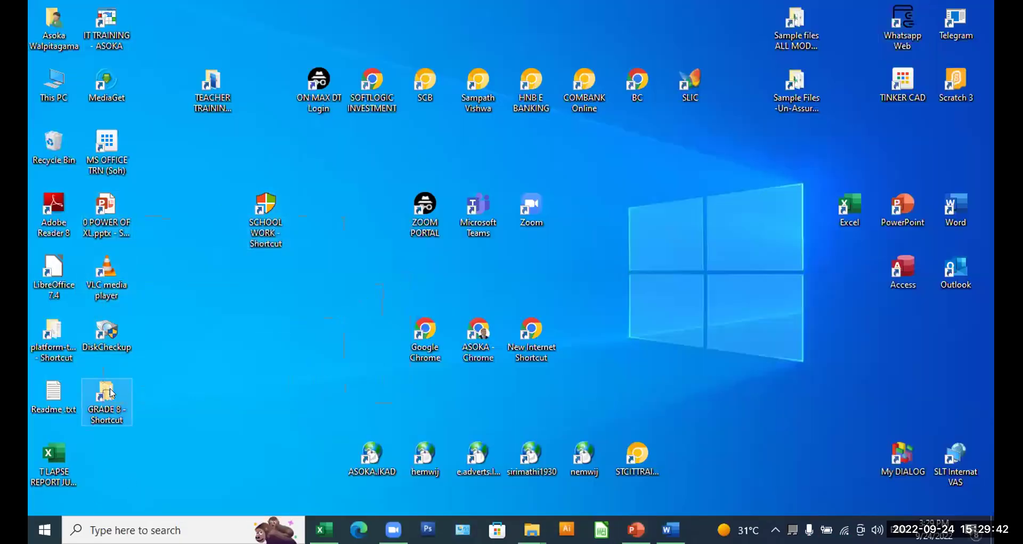
pyautogui.moveTo(112, 405); pyautogui.dragTo(272, 255)
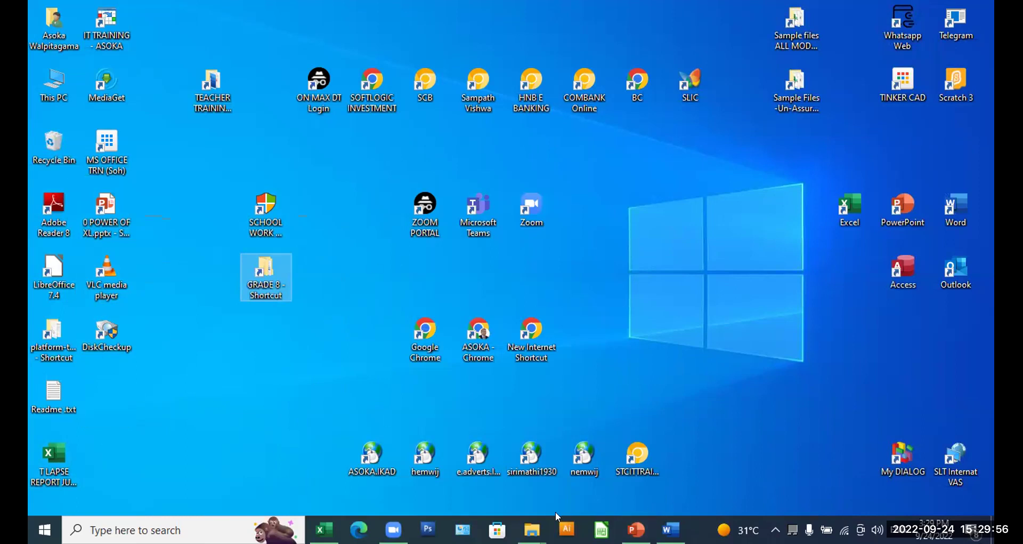
# Step: Switch to the File Explorer window with the *.XLSX search results and navigate through This PC and Local Disk (E:) to 1 PROJECTS
pyautogui.moveTo(532, 529)
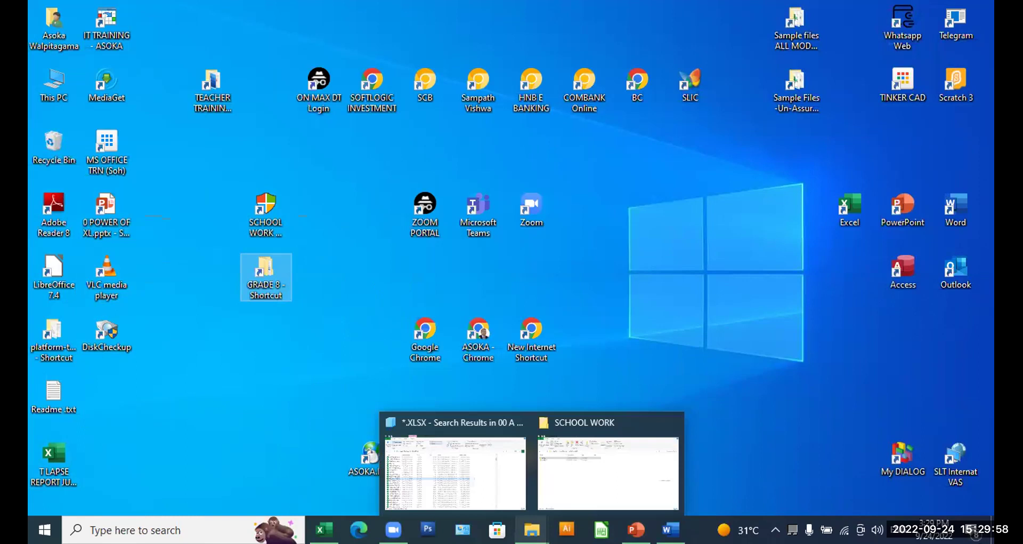
pyautogui.click(497, 487)
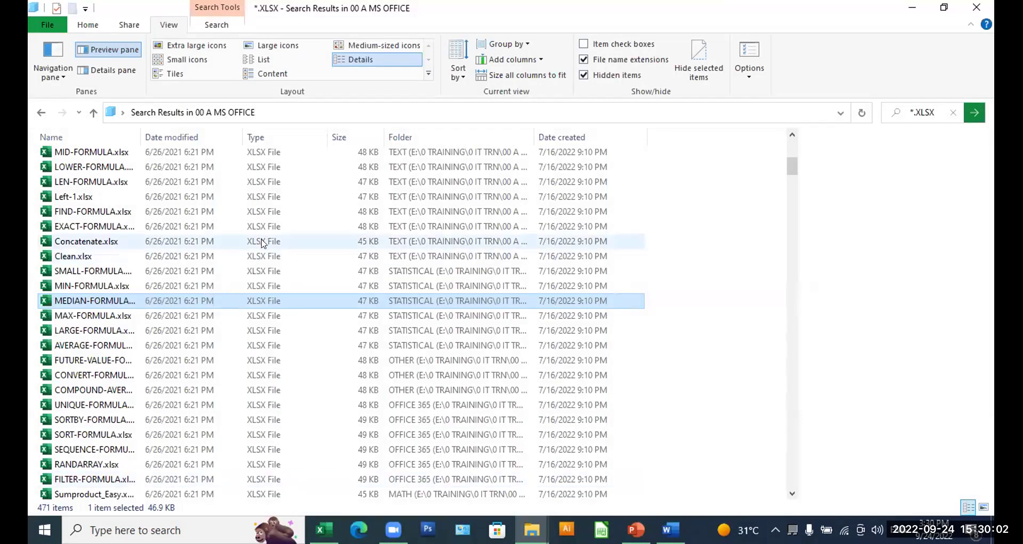
pyautogui.click(93, 112)
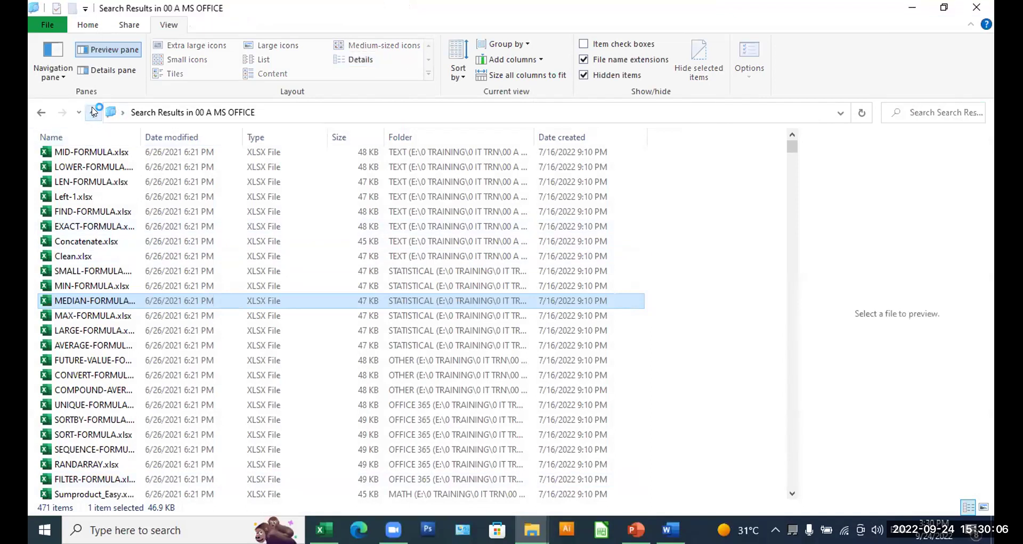
pyautogui.click(93, 111)
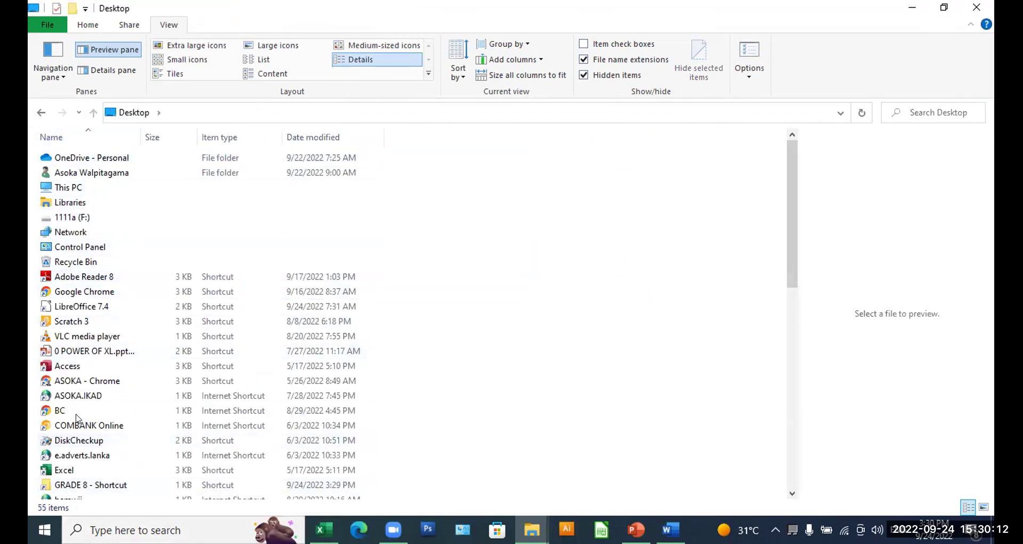
pyautogui.doubleClick(60, 188)
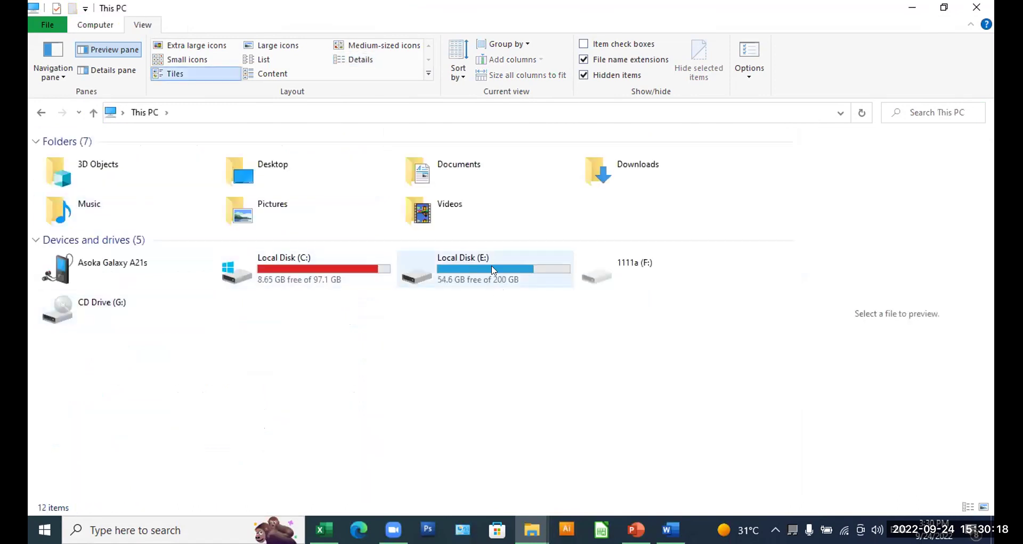
pyautogui.doubleClick(494, 270)
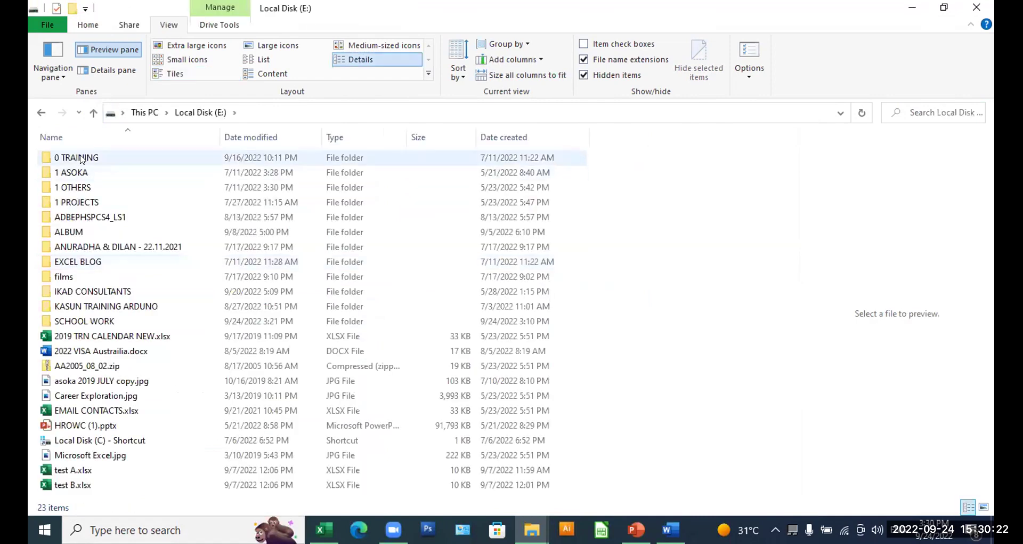
pyautogui.click(79, 202)
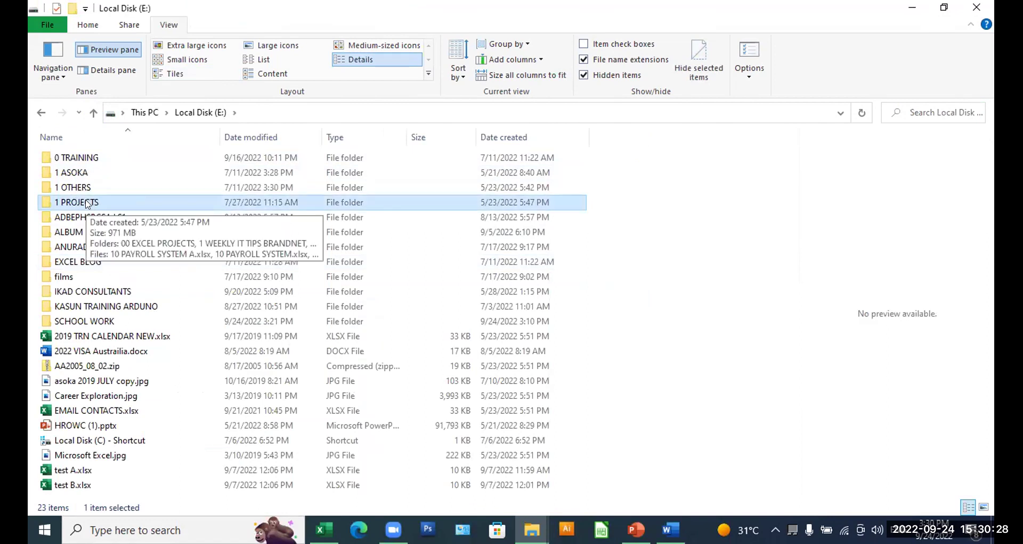
pyautogui.doubleClick(86, 203)
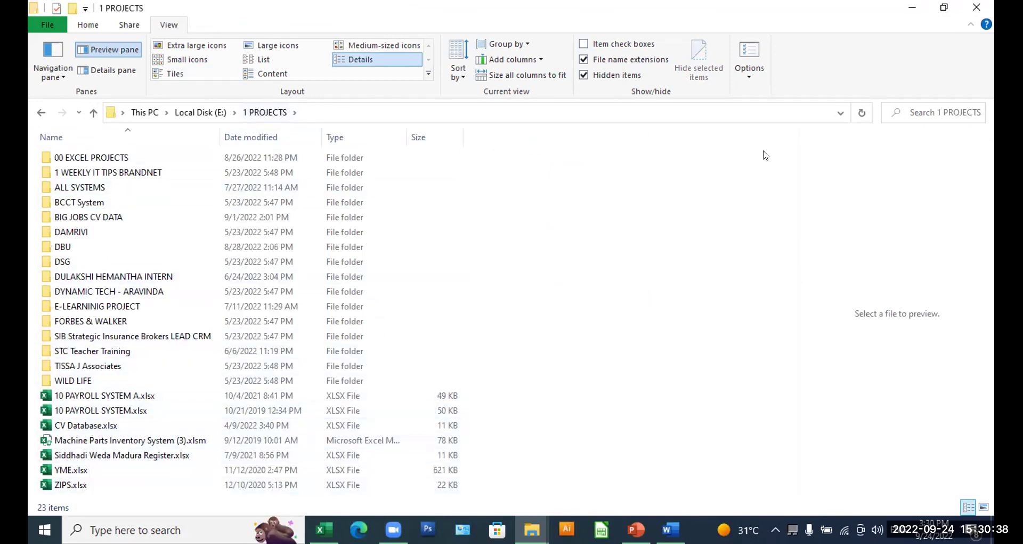
# Step: Search the 1 PROJECTS folder for all Word documents using *.DOCX
pyautogui.click(908, 111)
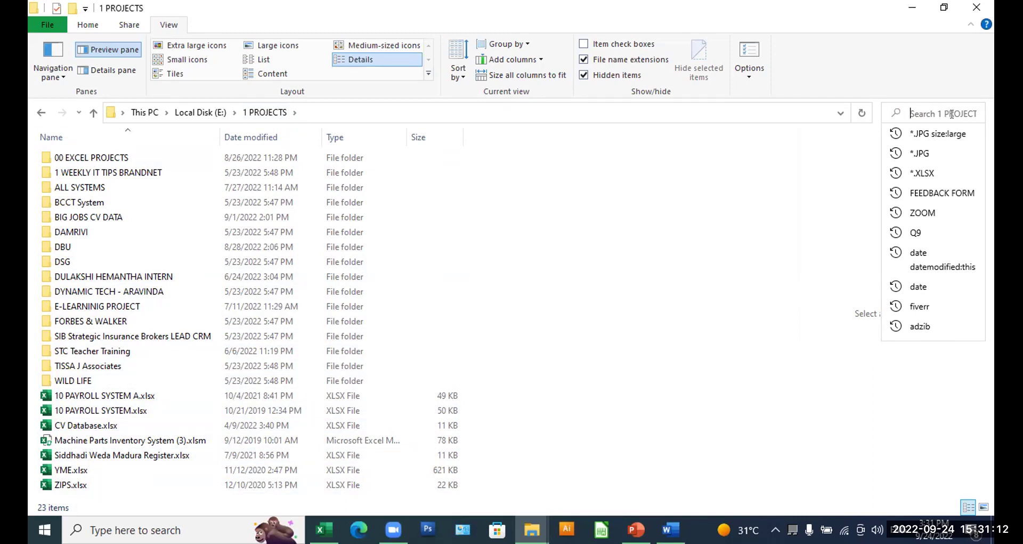
pyautogui.write('*')
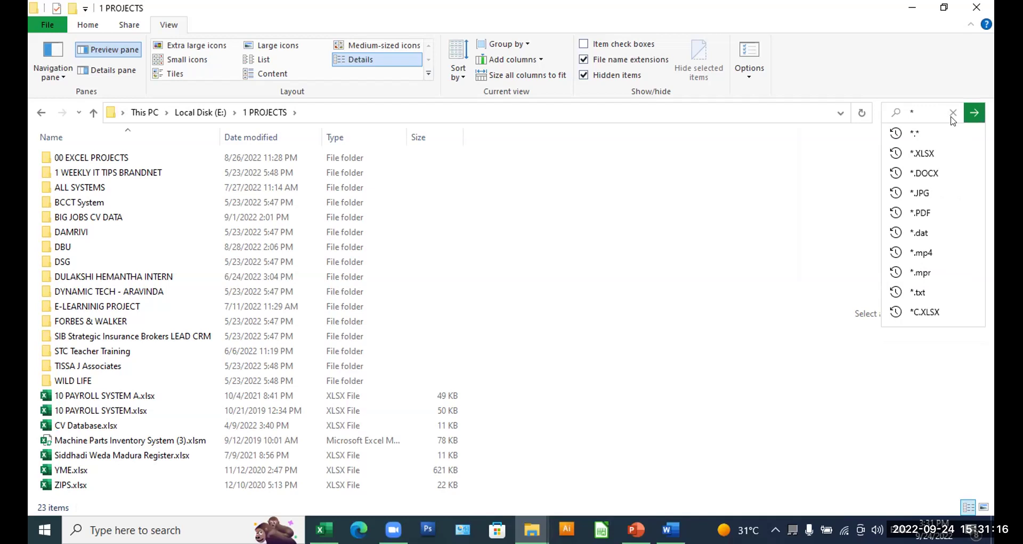
pyautogui.write('.')
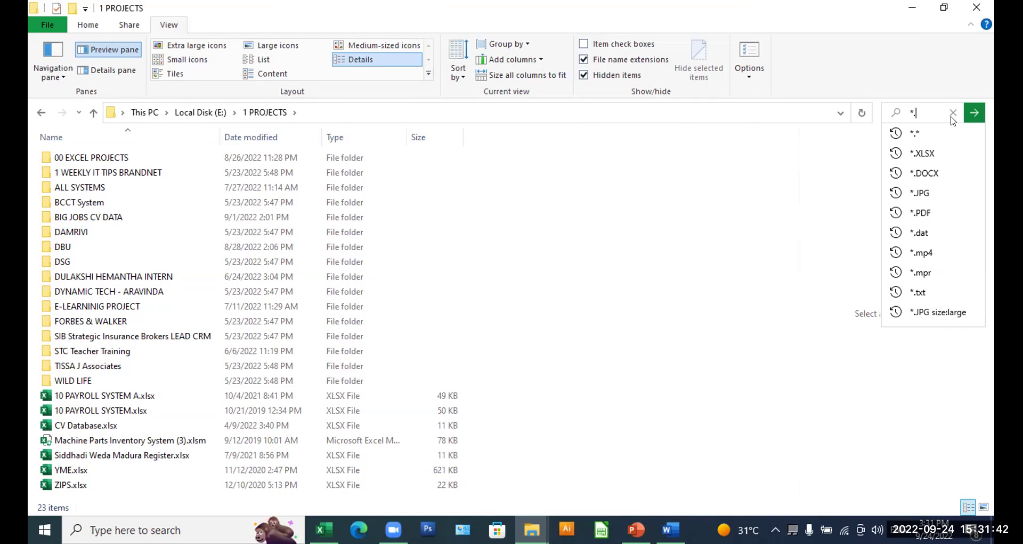
pyautogui.write('.DOCX')
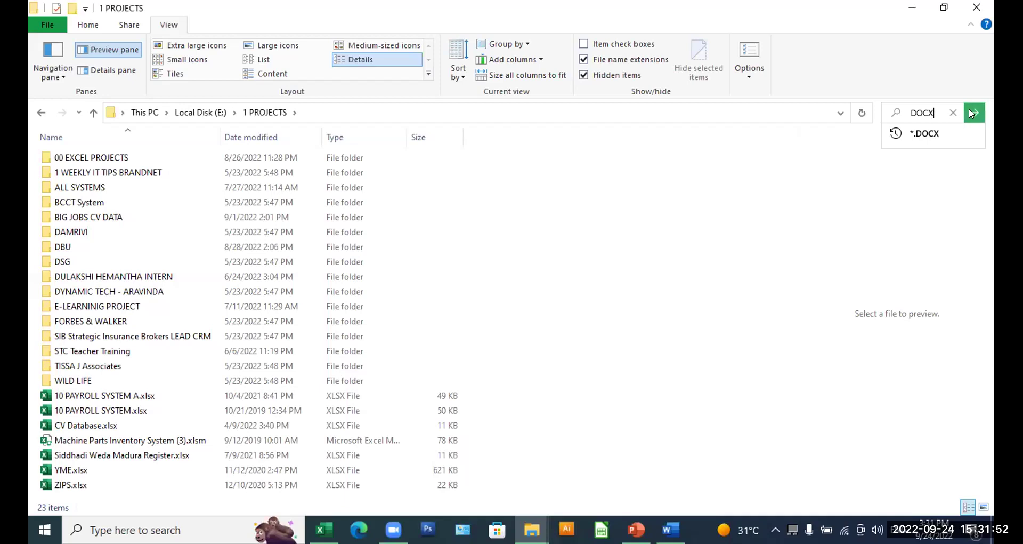
pyautogui.click(971, 111)
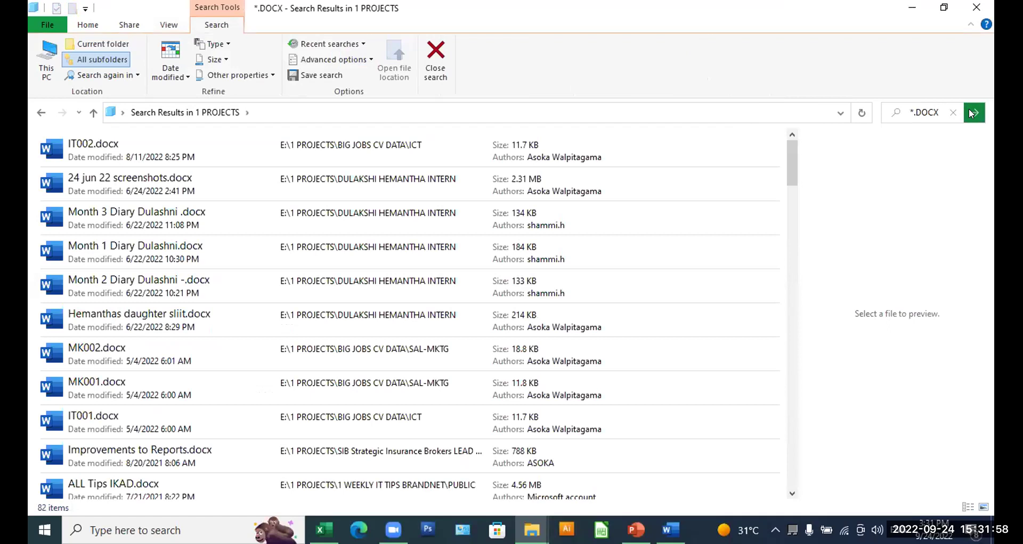
# Step: Preview IT002.docx, show the search results in Details view and look through the list to its end
pyautogui.click(211, 155)
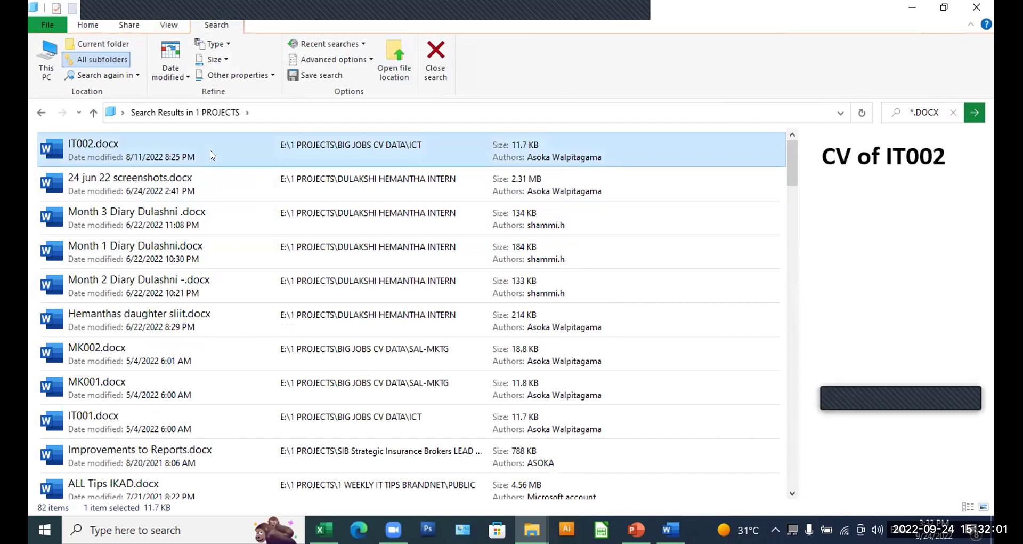
pyautogui.click(161, 26)
pyautogui.click(349, 60)
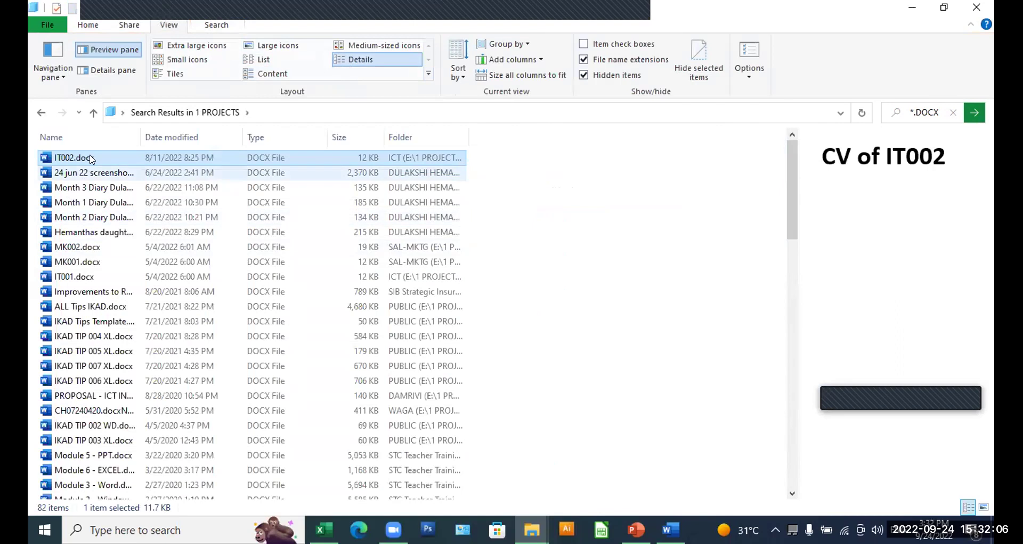
pyautogui.moveTo(793, 189); pyautogui.dragTo(800, 486)
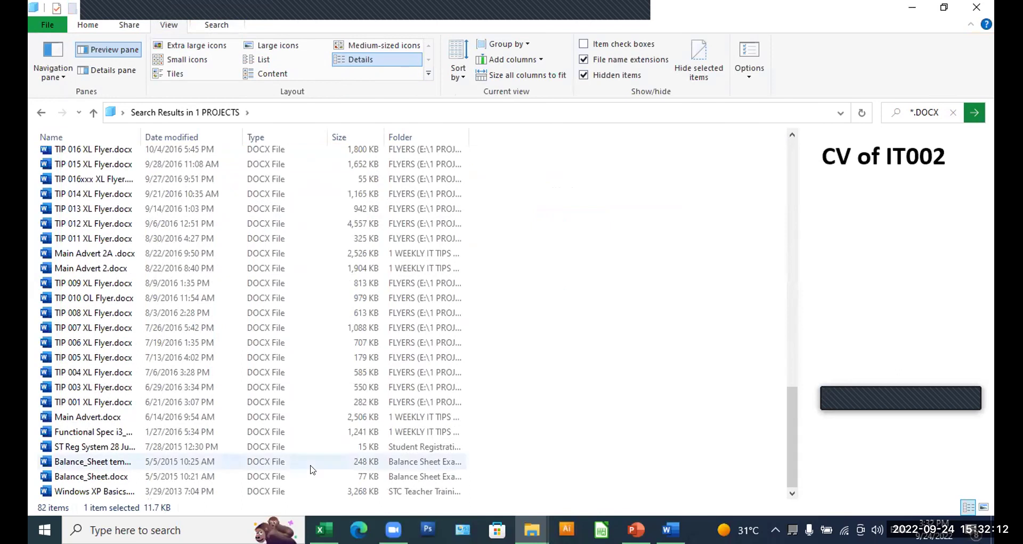
# Step: Preview TIP 011 XL Flyer.docx, select all the found Word documents and send copies of them to the Ventoy (D:) drive
pyautogui.hotkey('ctrl', 'a')
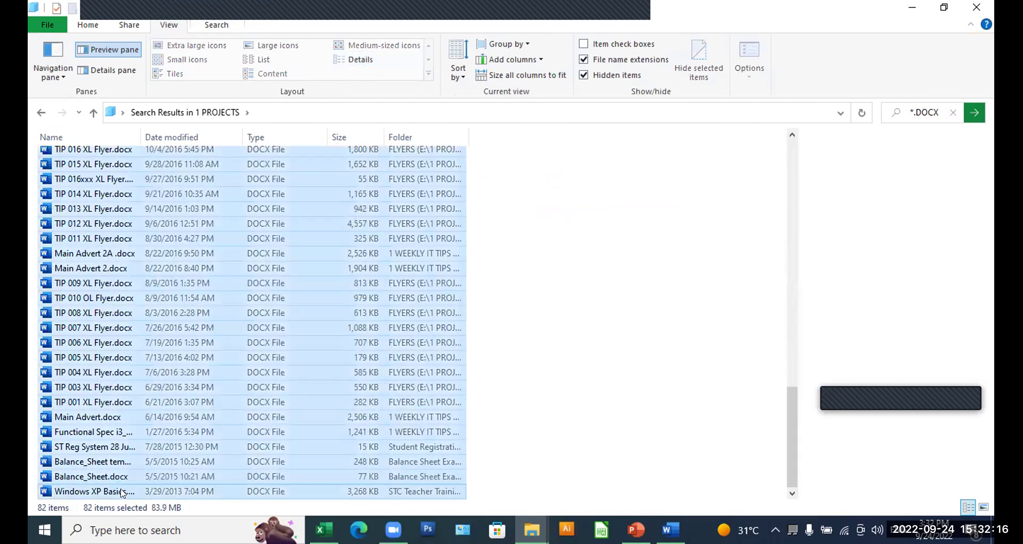
pyautogui.click(522, 247)
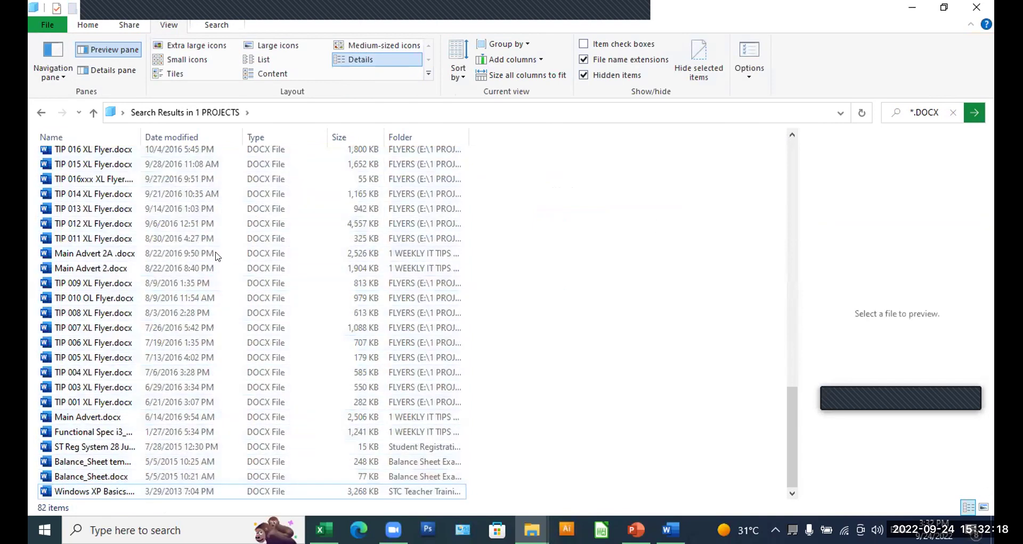
pyautogui.click(274, 238)
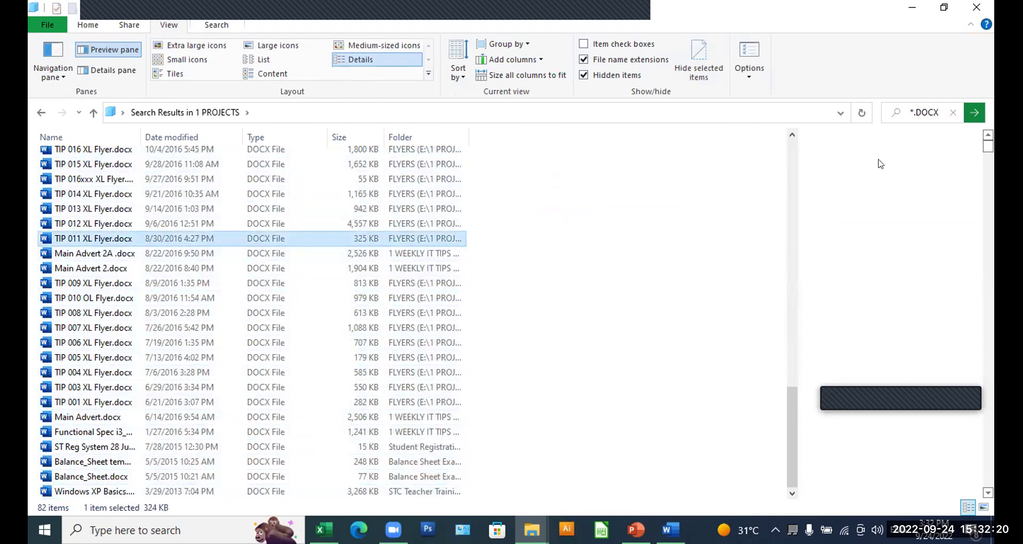
pyautogui.hotkey('ctrl', 'a')
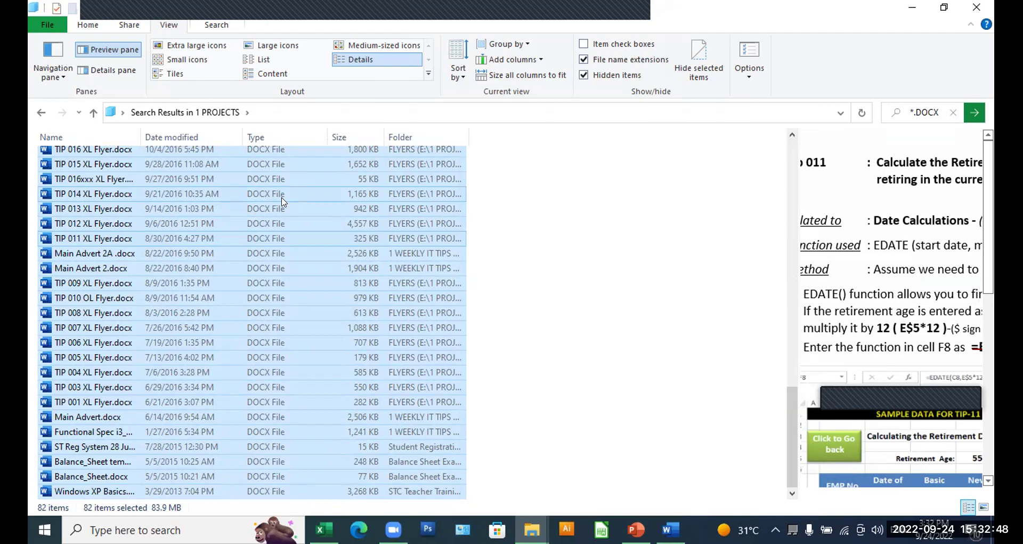
pyautogui.rightClick(198, 240)
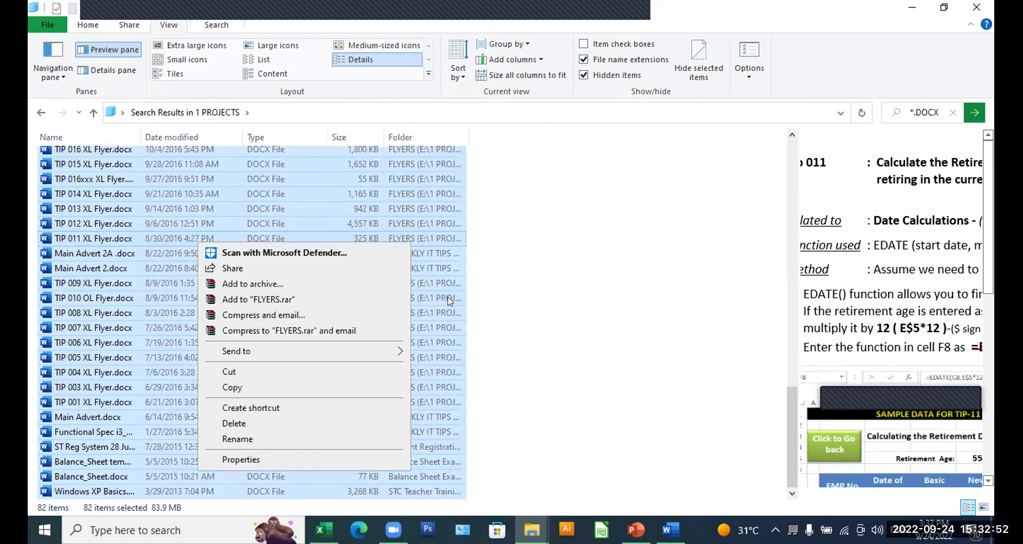
pyautogui.moveTo(372, 351)
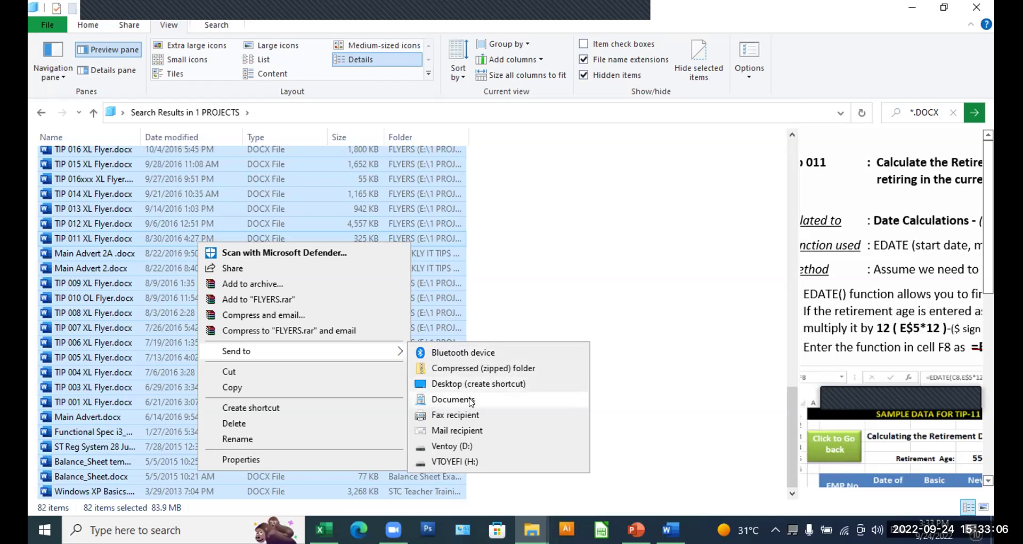
pyautogui.click(451, 447)
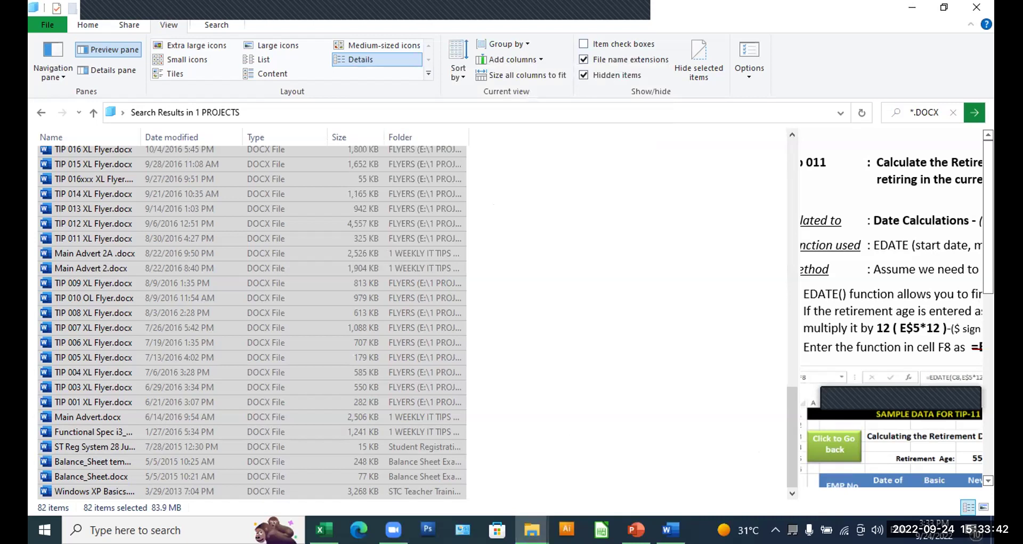
# Step: From the SCHOOL WORK window, go up to This PC, look inside VTOYEFI (H:), and open Ventoy (D:) to check the copied Word files
pyautogui.moveTo(532, 529)
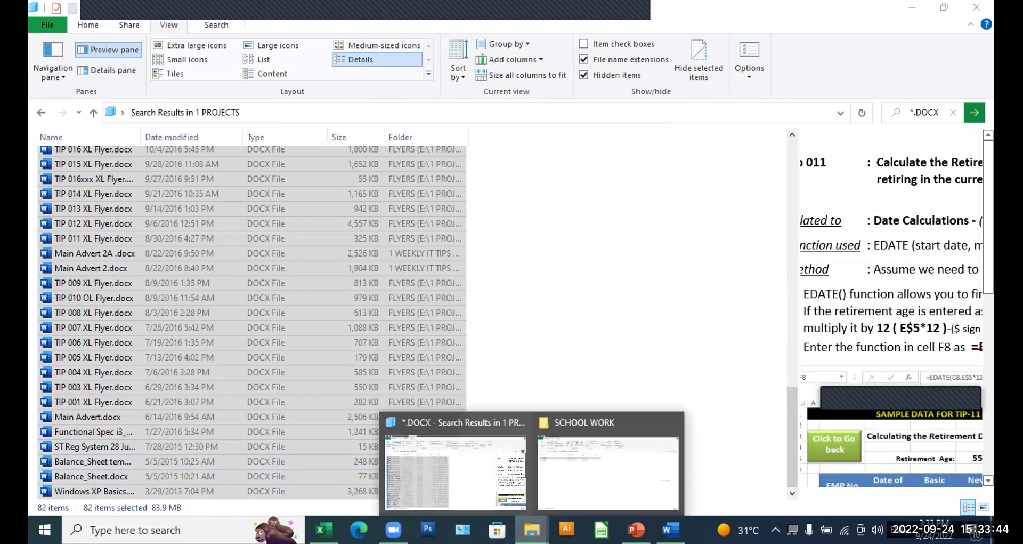
pyautogui.click(607, 472)
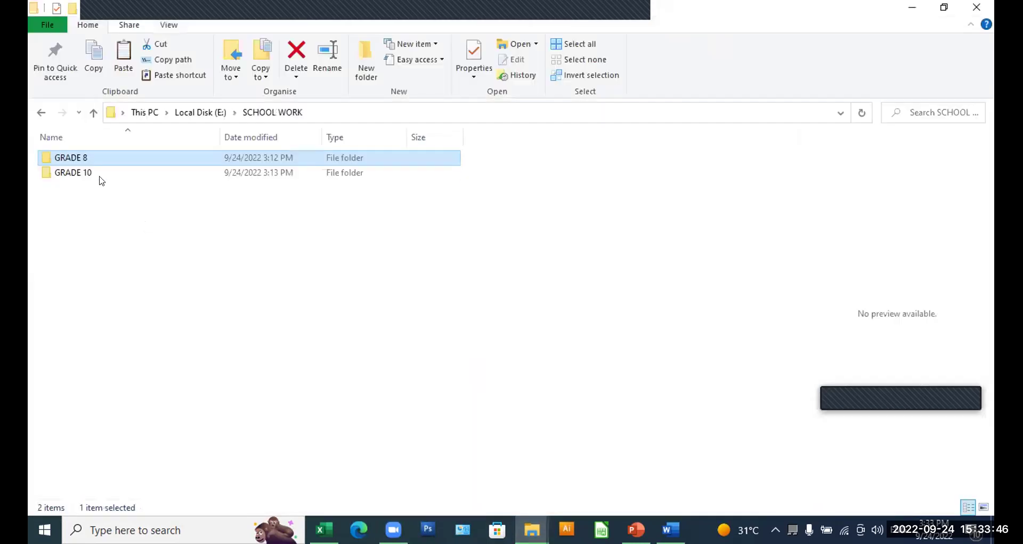
pyautogui.click(94, 113)
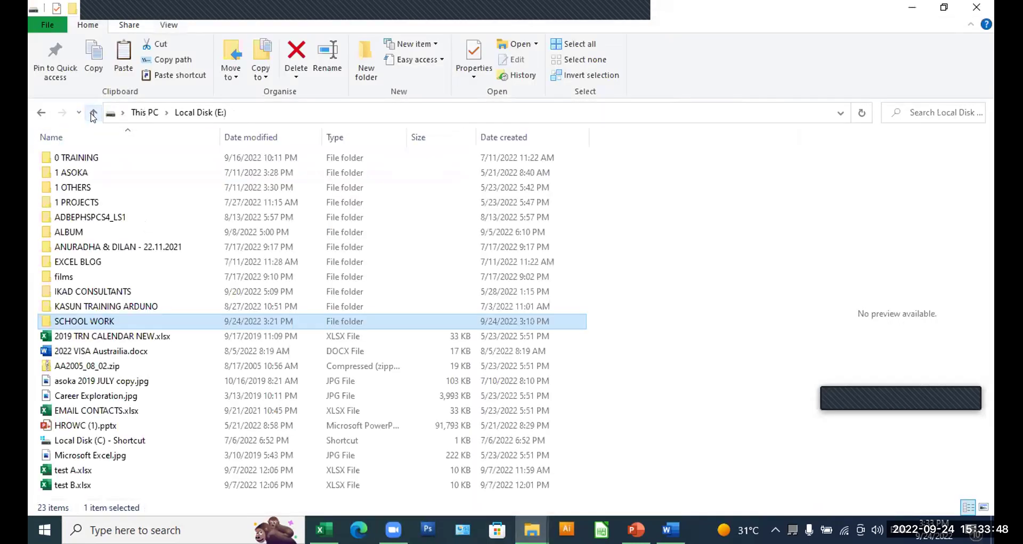
pyautogui.click(94, 113)
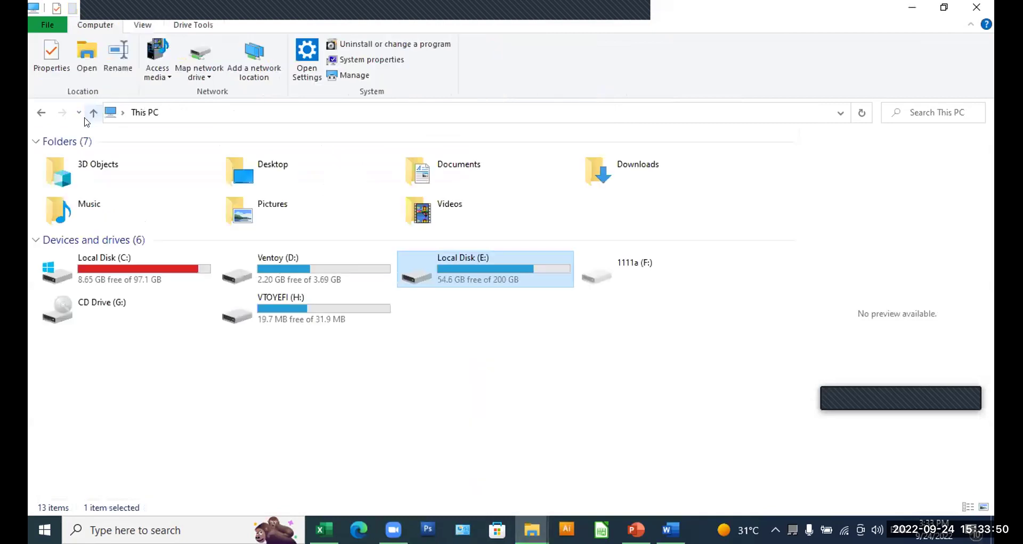
pyautogui.doubleClick(293, 313)
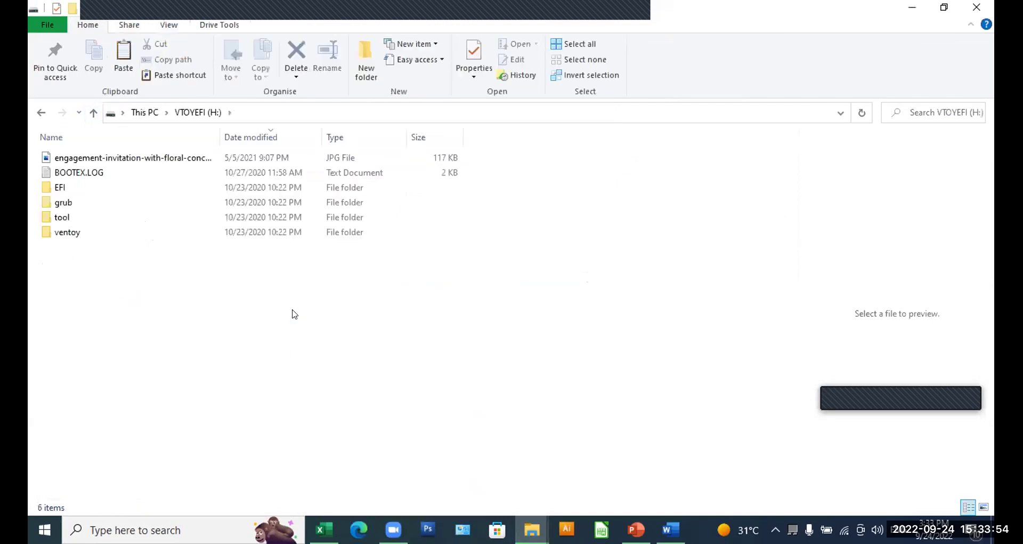
pyautogui.click(93, 112)
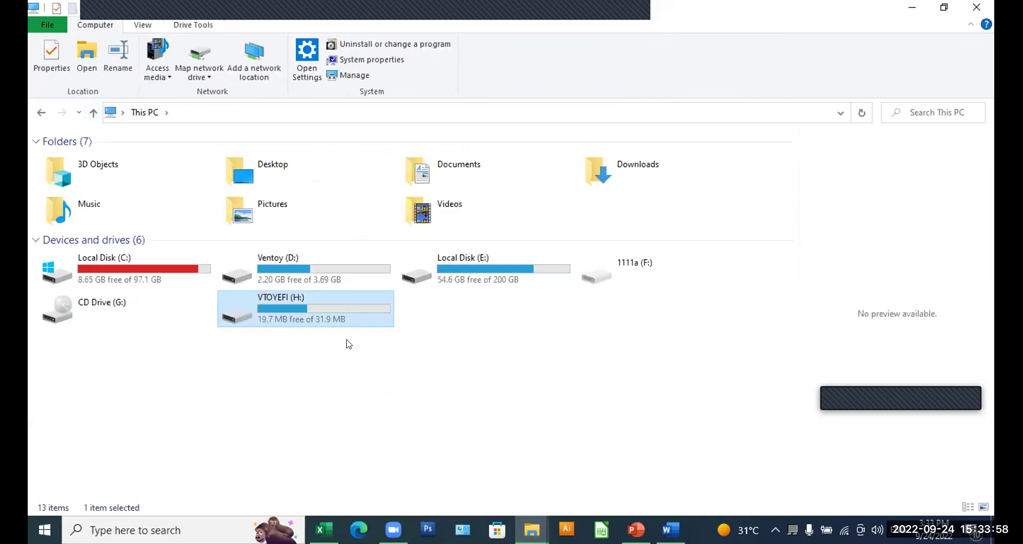
pyautogui.doubleClick(291, 266)
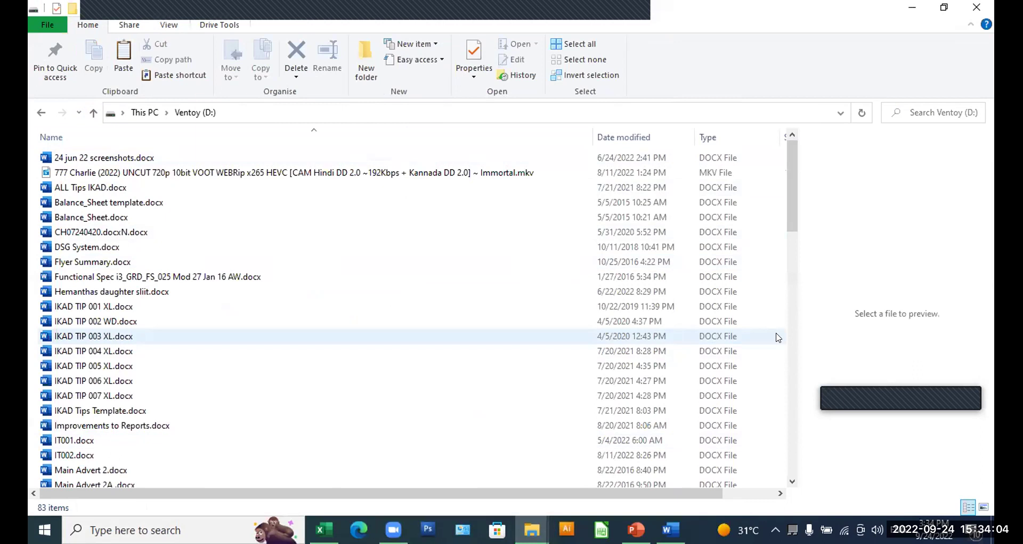
pyautogui.moveTo(793, 187)
pyautogui.mouseDown()
pyautogui.moveTo(799, 541)
pyautogui.moveTo(794, 203)
pyautogui.mouseUp()
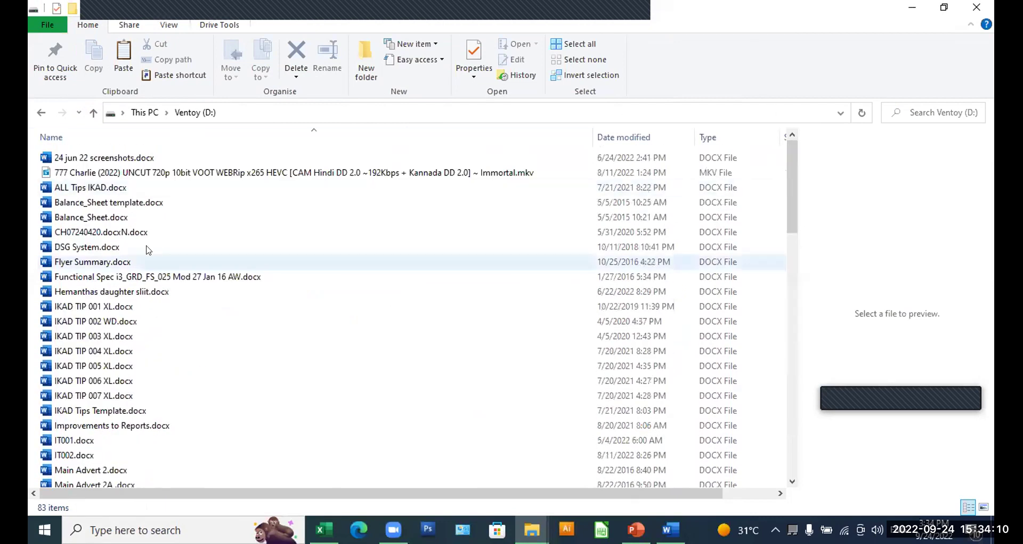
# Step: Preview the Functional Spec and CH07240420.docxN.docx documents on Ventoy (D:) and look at the Send to destinations, including Mail recipient
pyautogui.click(144, 276)
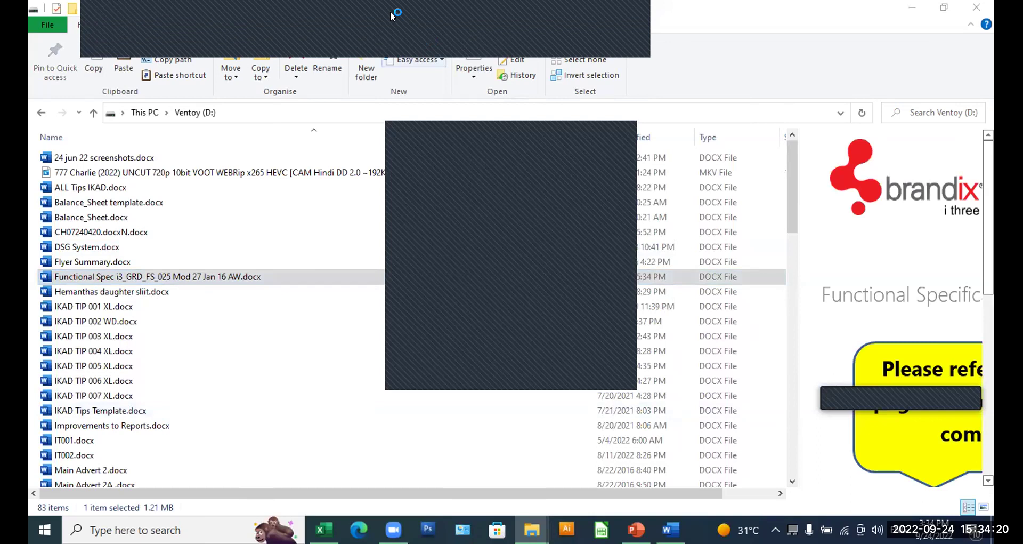
pyautogui.click(314, 355)
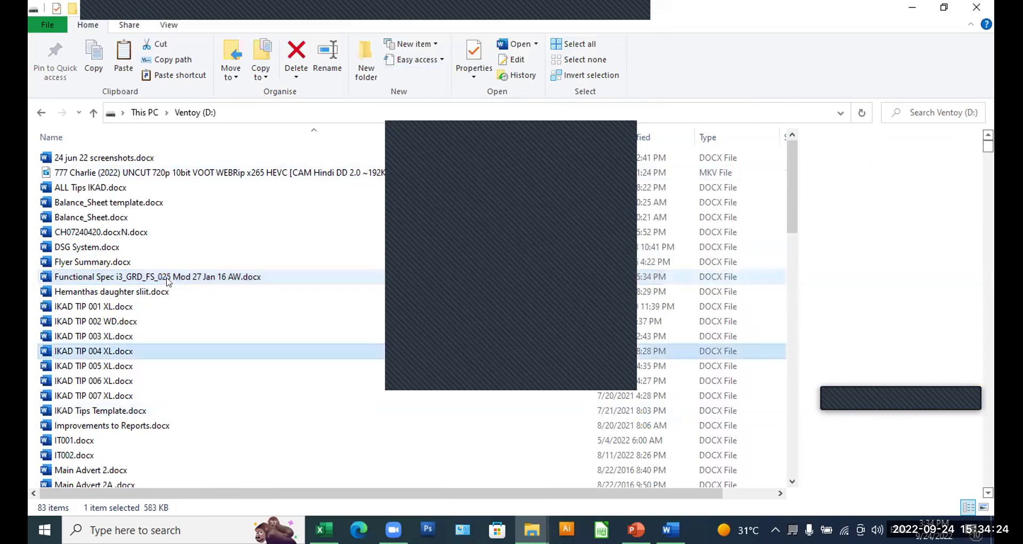
pyautogui.click(167, 278)
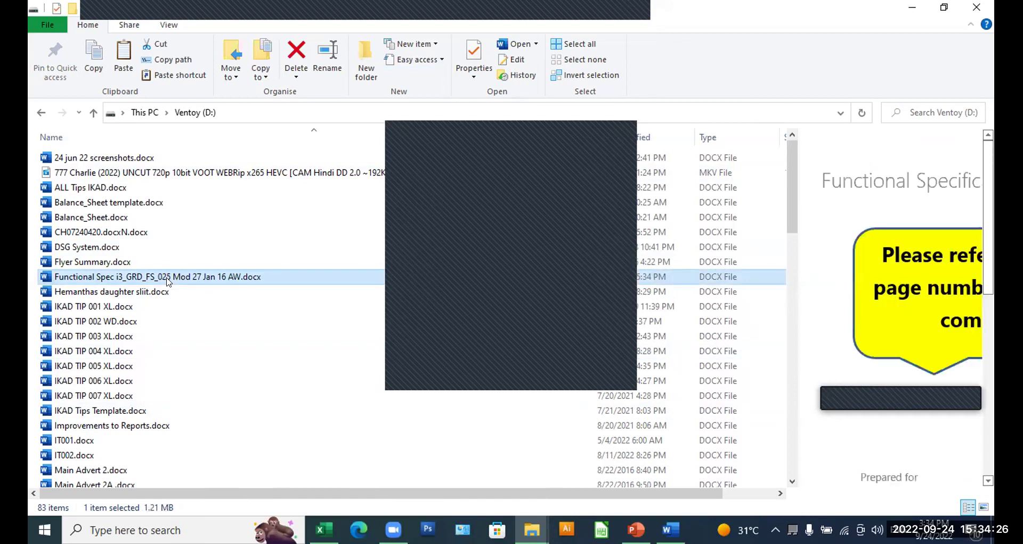
pyautogui.rightClick(165, 276)
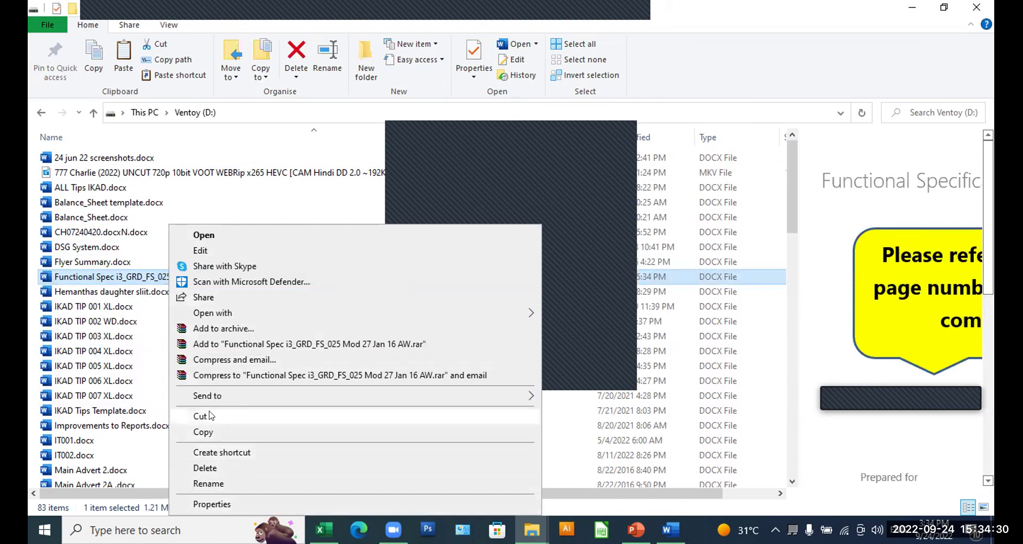
pyautogui.moveTo(211, 400)
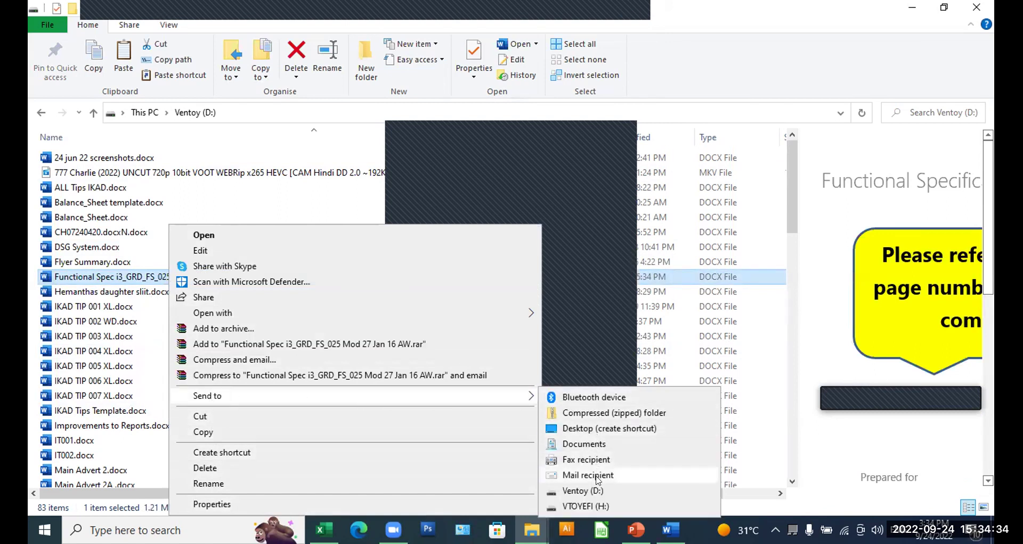
pyautogui.click(145, 347)
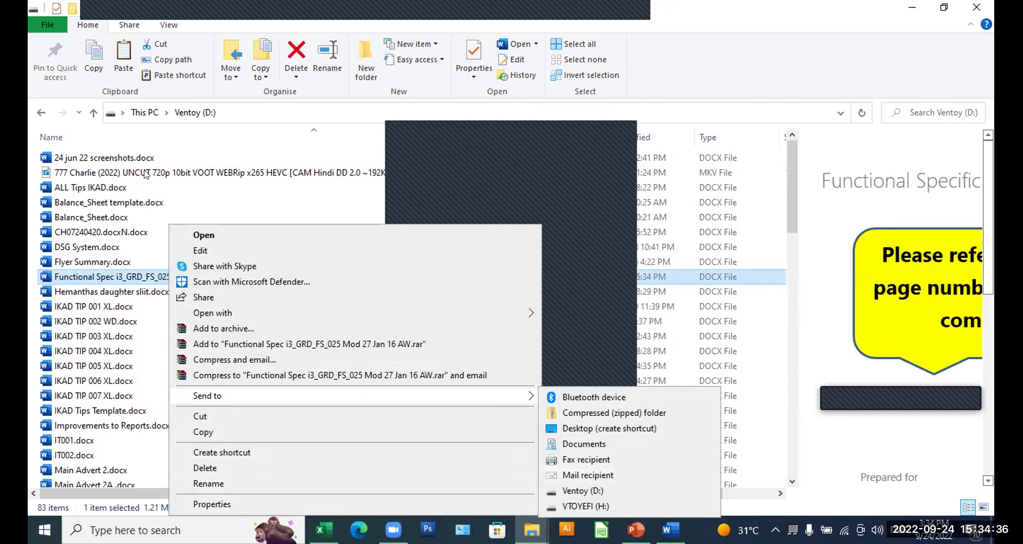
pyautogui.click(121, 231)
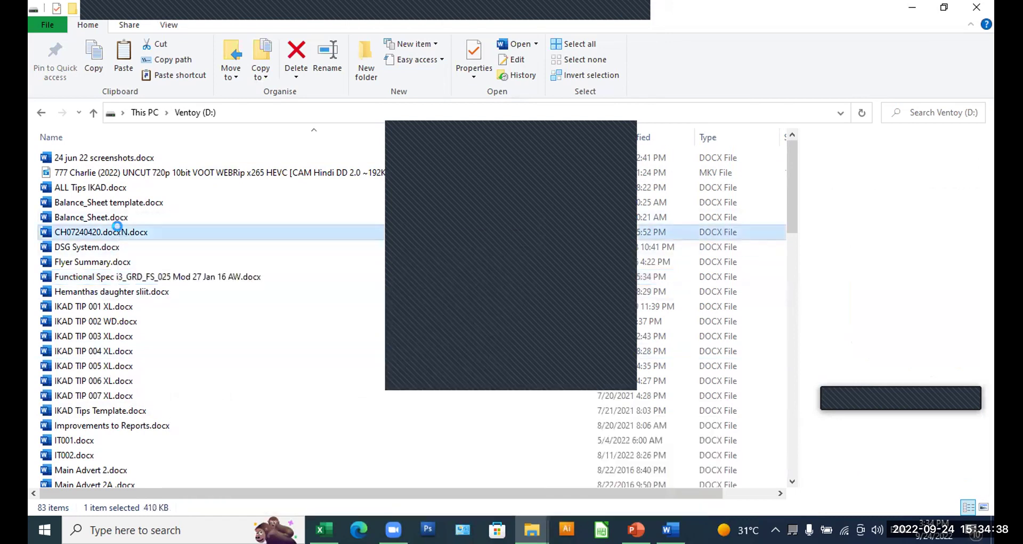
pyautogui.click(146, 232)
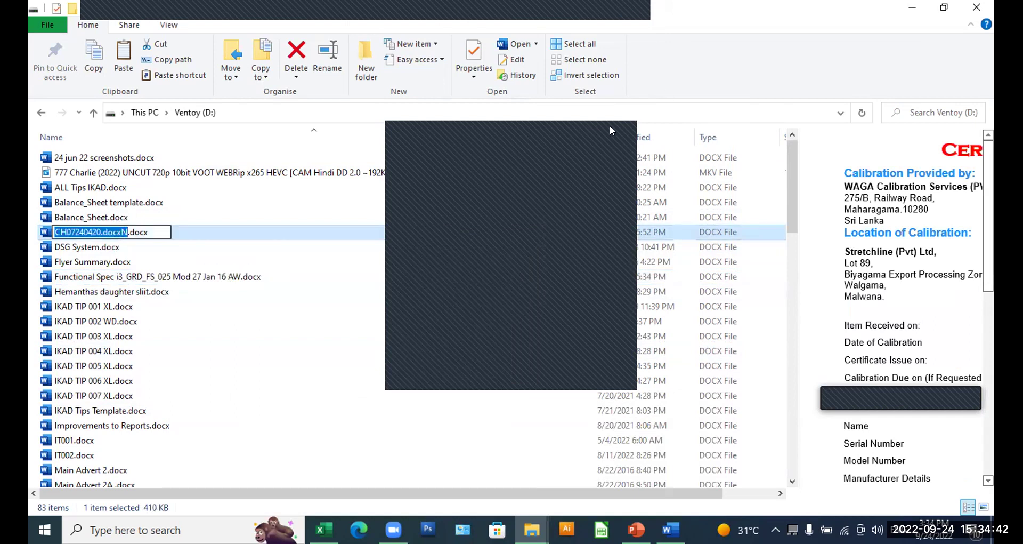
# Step: Select everything on Ventoy (D:) and permanently delete it
pyautogui.click(150, 271)
pyautogui.click(149, 277)
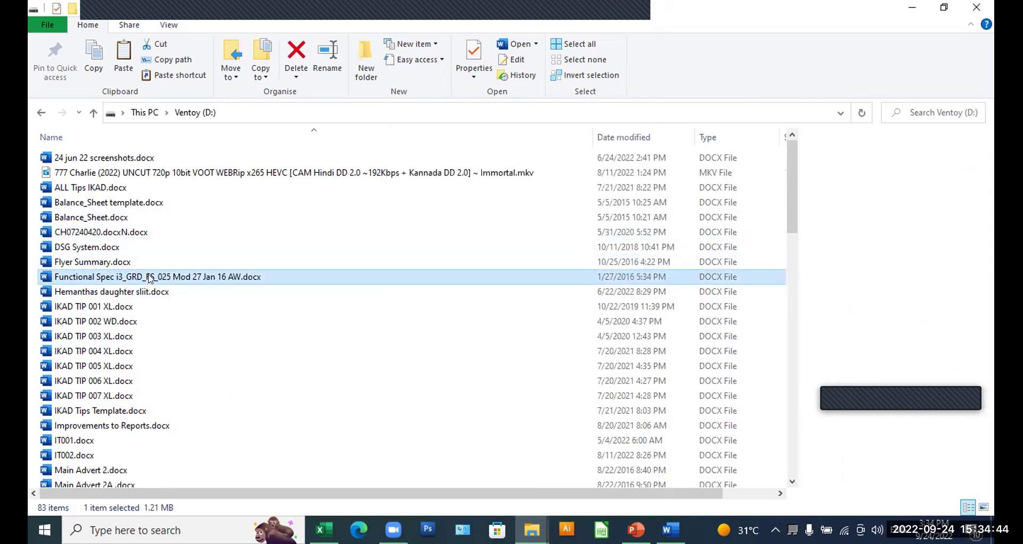
pyautogui.hotkey('ctrl', 'a')
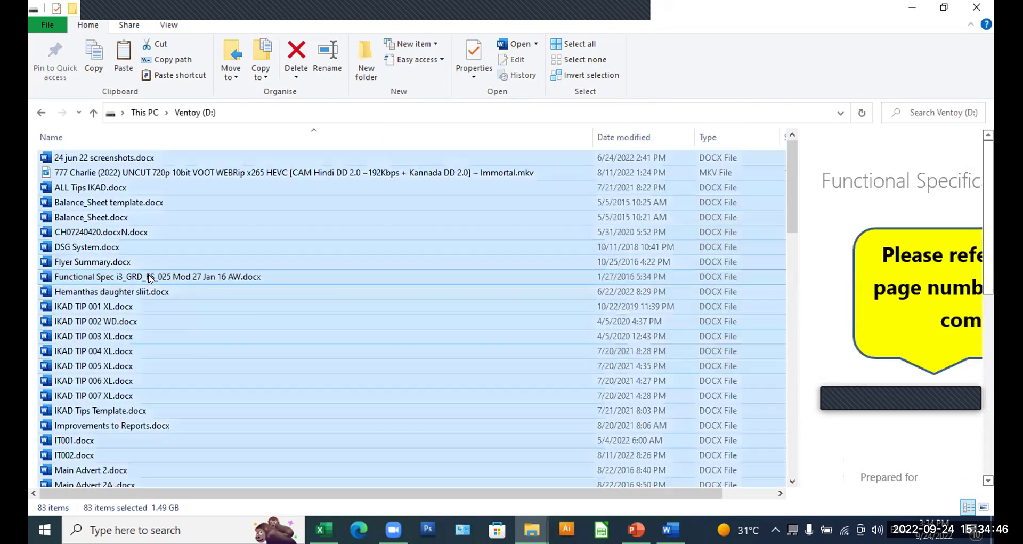
pyautogui.hotkey('shift', 'Delete')
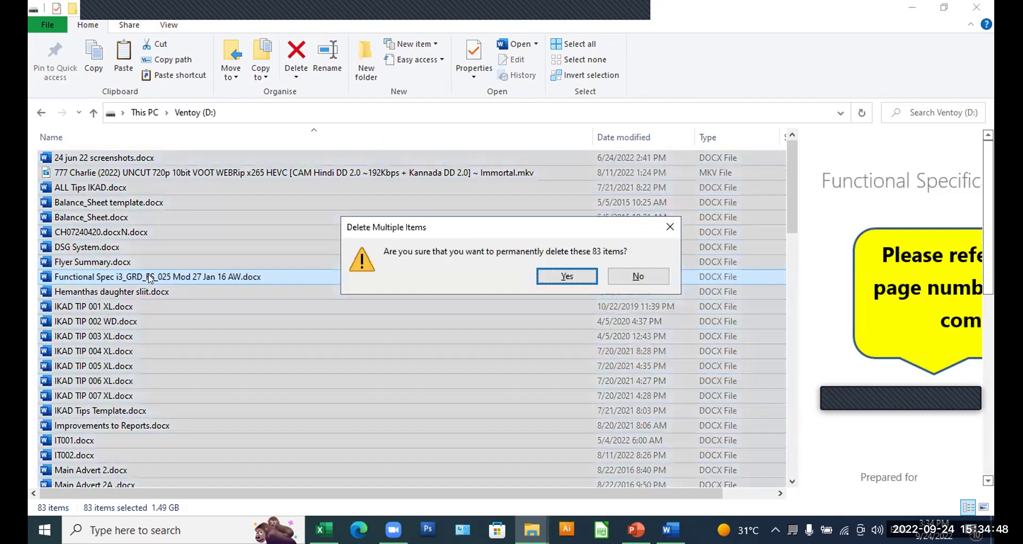
pyautogui.click(556, 276)
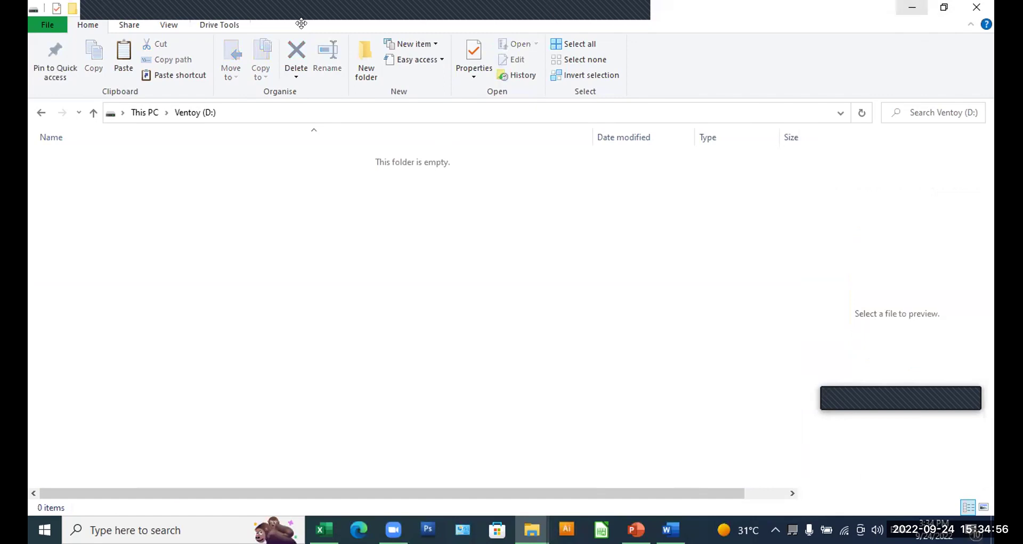
# Step: Minimise the Ventoy (D:) window, return to the 1 PROJECTS search window and go up through This PC to view Local Disk (E:)
pyautogui.click(909, 8)
pyautogui.click(282, 317)
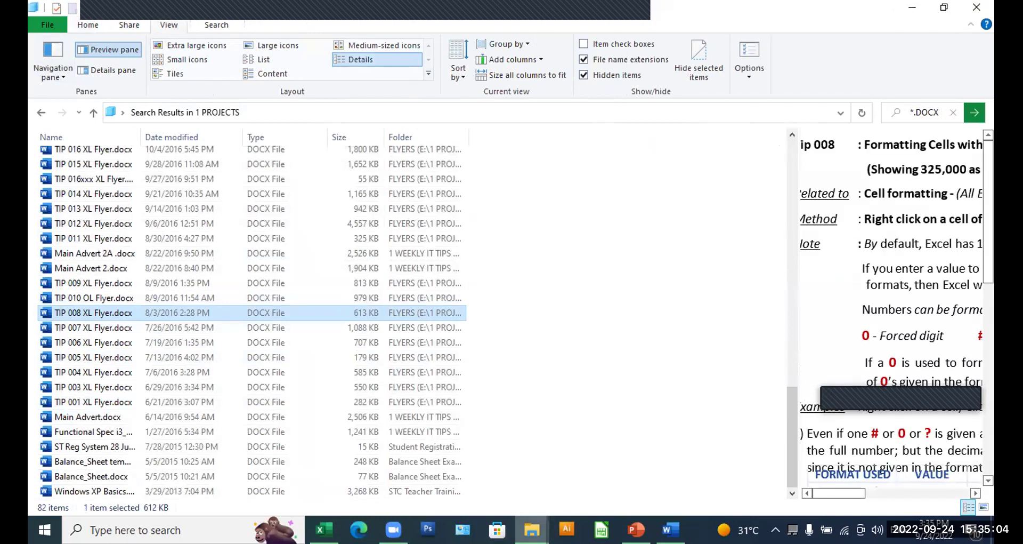
pyautogui.click(531, 529)
pyautogui.click(456, 469)
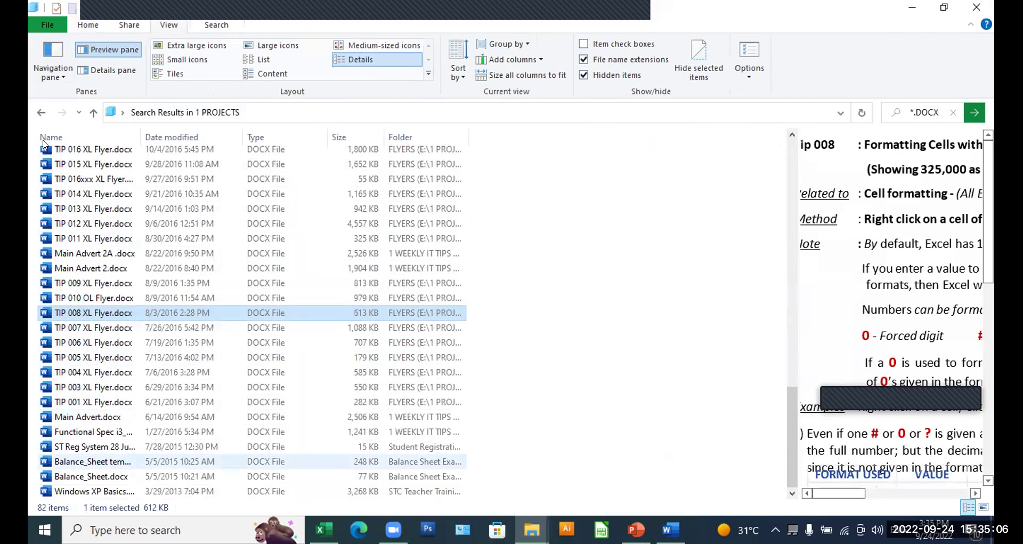
pyautogui.click(92, 113)
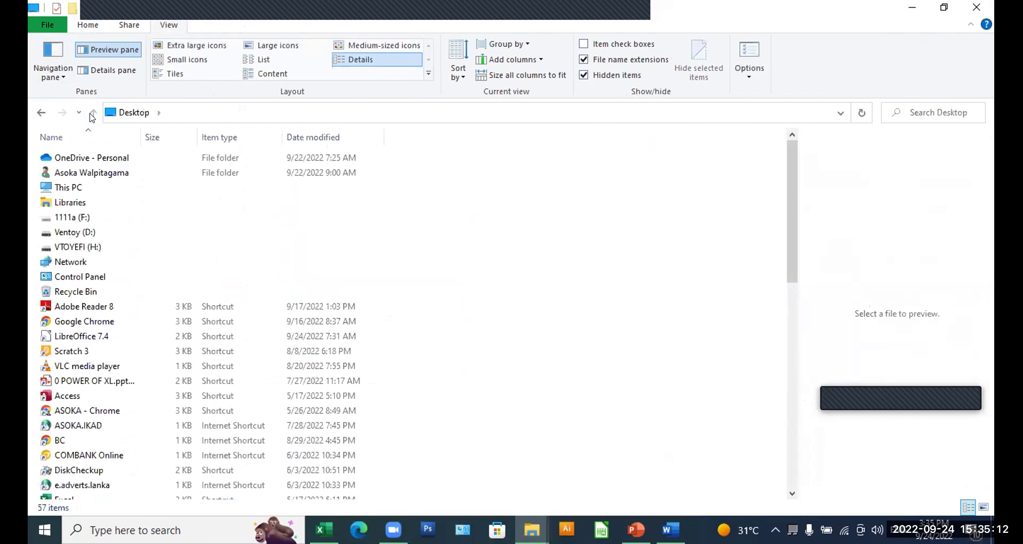
pyautogui.click(79, 190)
pyautogui.doubleClick(79, 191)
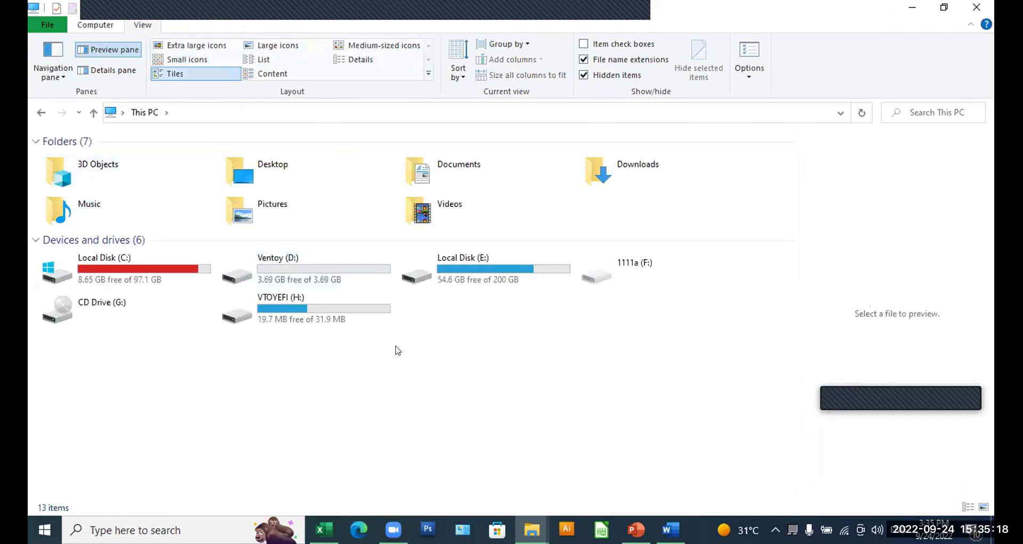
pyautogui.doubleClick(473, 269)
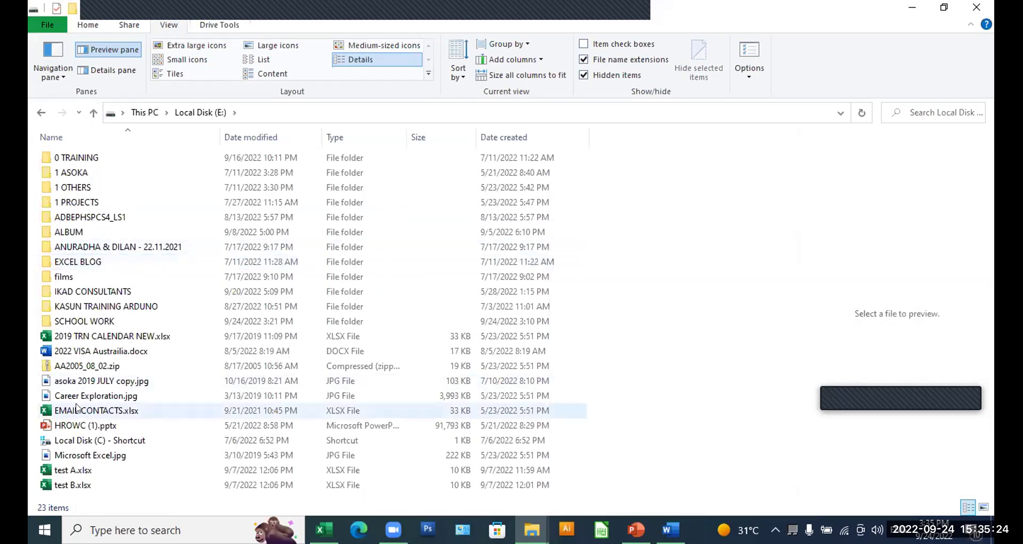
pyautogui.moveTo(77, 406)
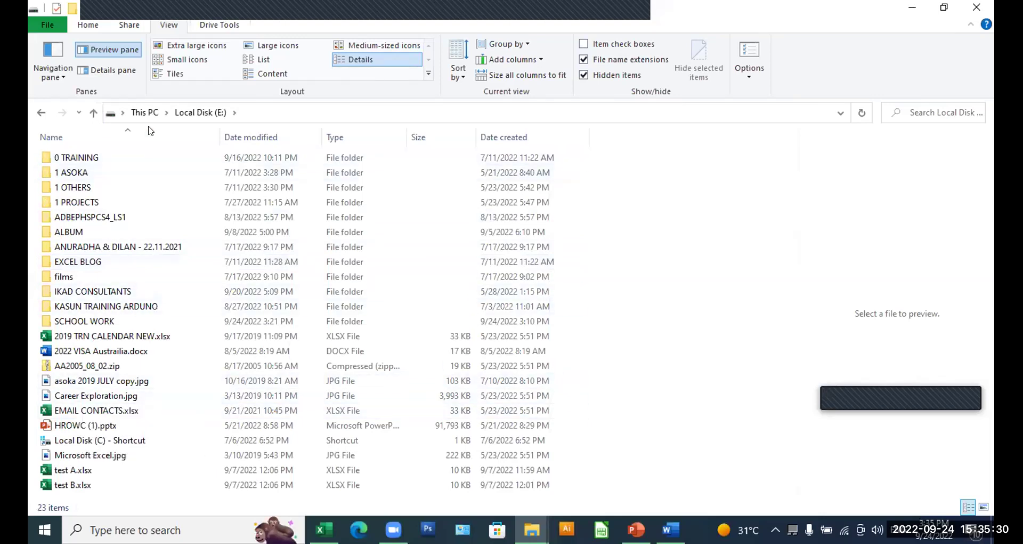
# Step: From This PC, look inside the Saved Pictures folder under Pictures and return to This PC
pyautogui.click(144, 112)
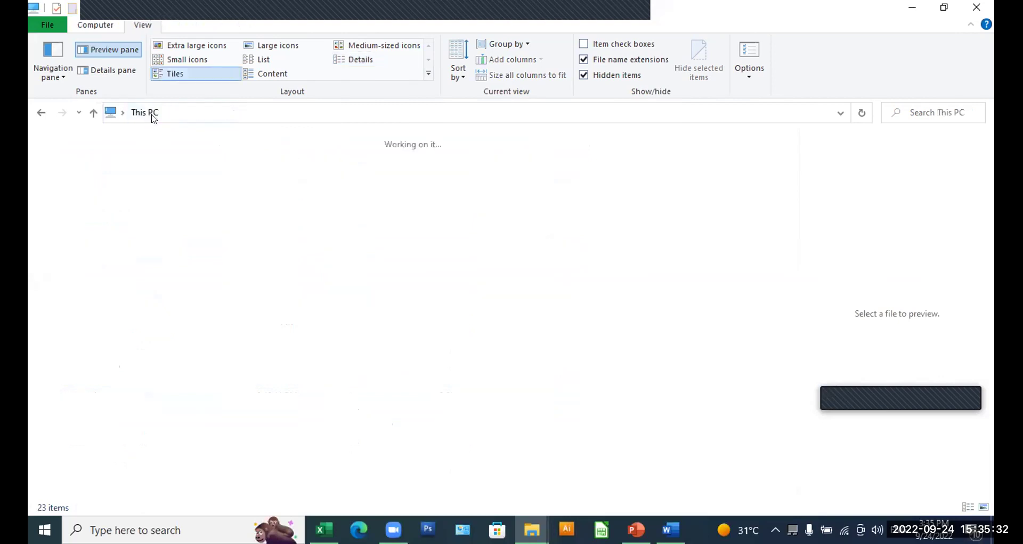
pyautogui.doubleClick(259, 207)
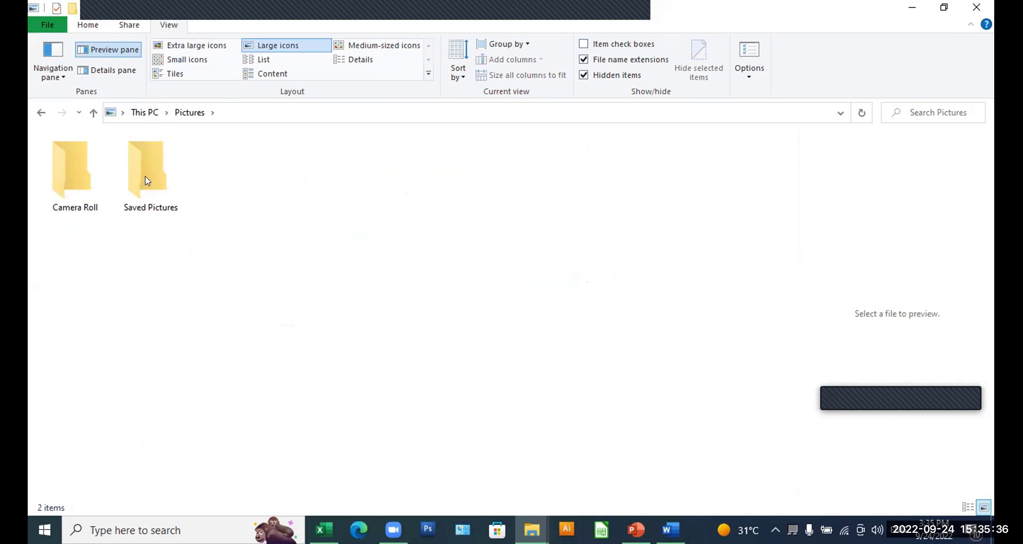
pyautogui.doubleClick(147, 176)
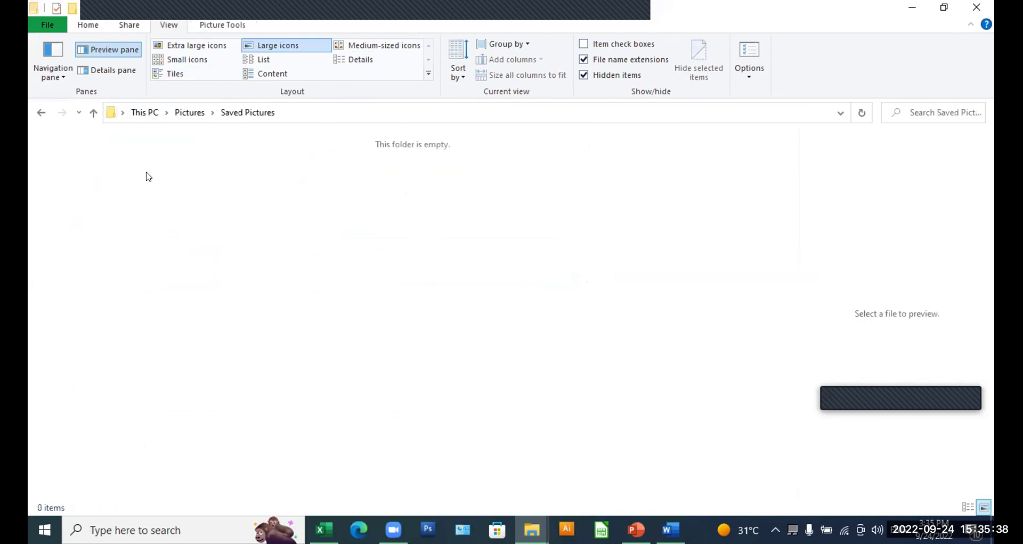
pyautogui.click(93, 113)
pyautogui.click(93, 114)
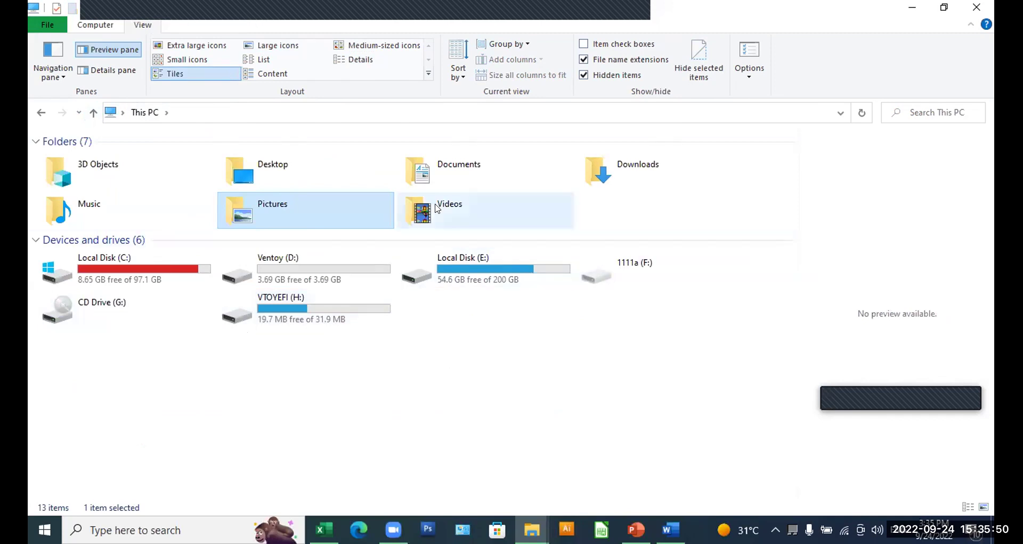
# Step: In Documents, select the Windows 10 foundation, Word 2016, passport application and ExcelChamp PDFs plus MS OFFICE TRAINING.pptx, and send them to Mail recipient
pyautogui.click(471, 169)
pyautogui.doubleClick(471, 170)
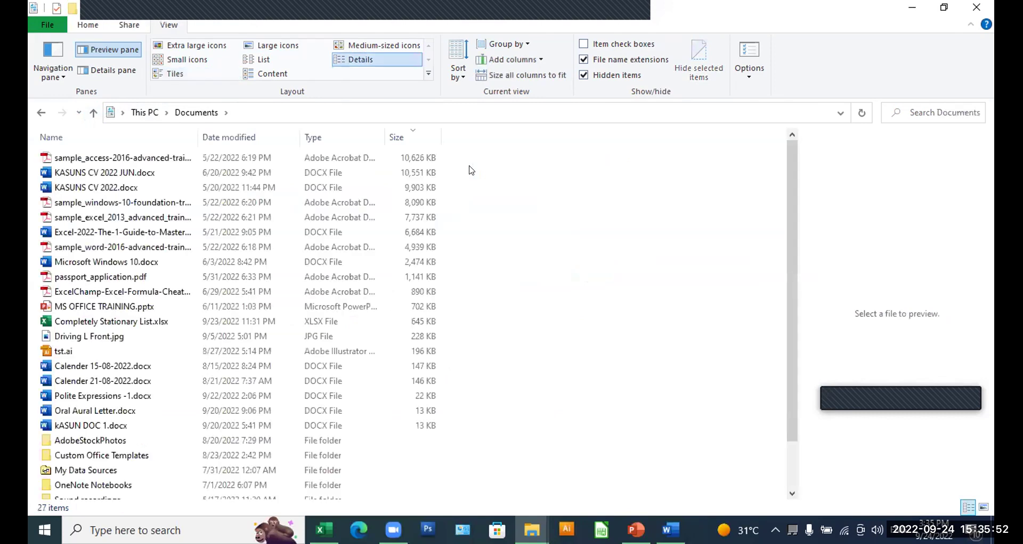
pyautogui.moveTo(794, 276); pyautogui.dragTo(806, 153)
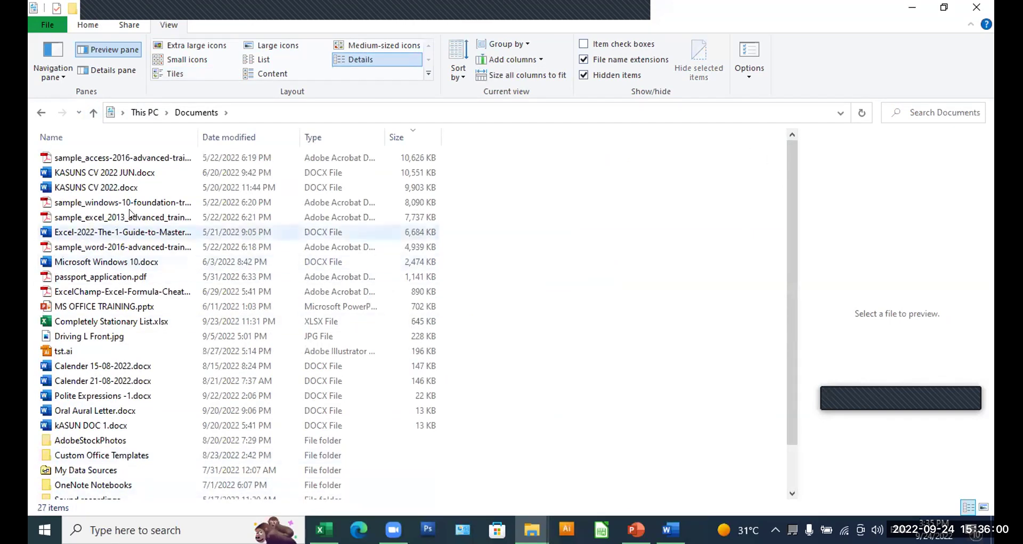
pyautogui.click(178, 203)
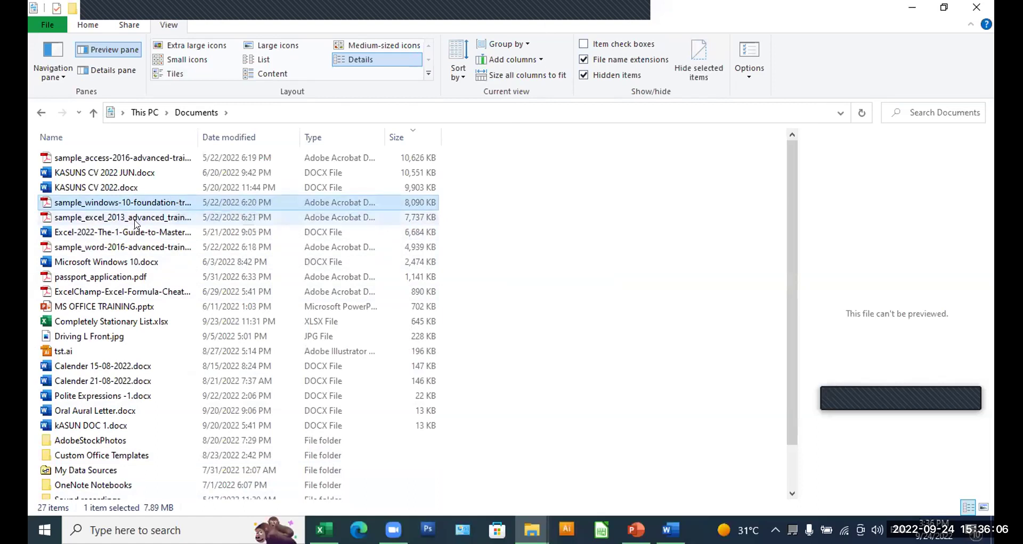
pyautogui.keyDown('ctrl'); pyautogui.click(113, 292); pyautogui.keyUp('ctrl')
pyautogui.keyDown('ctrl'); pyautogui.click(116, 277); pyautogui.keyUp('ctrl')
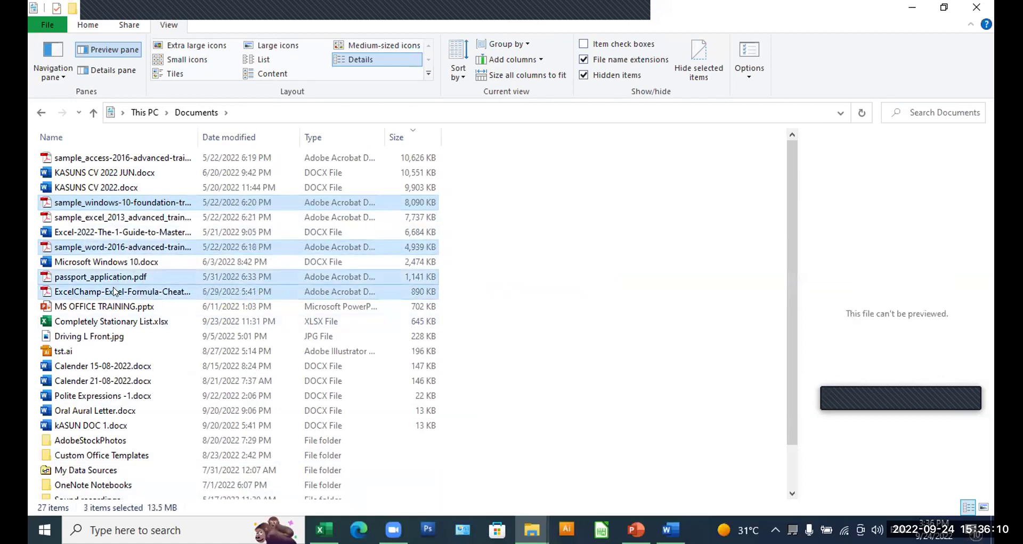
pyautogui.keyDown('ctrl'); pyautogui.click(116, 306); pyautogui.keyUp('ctrl')
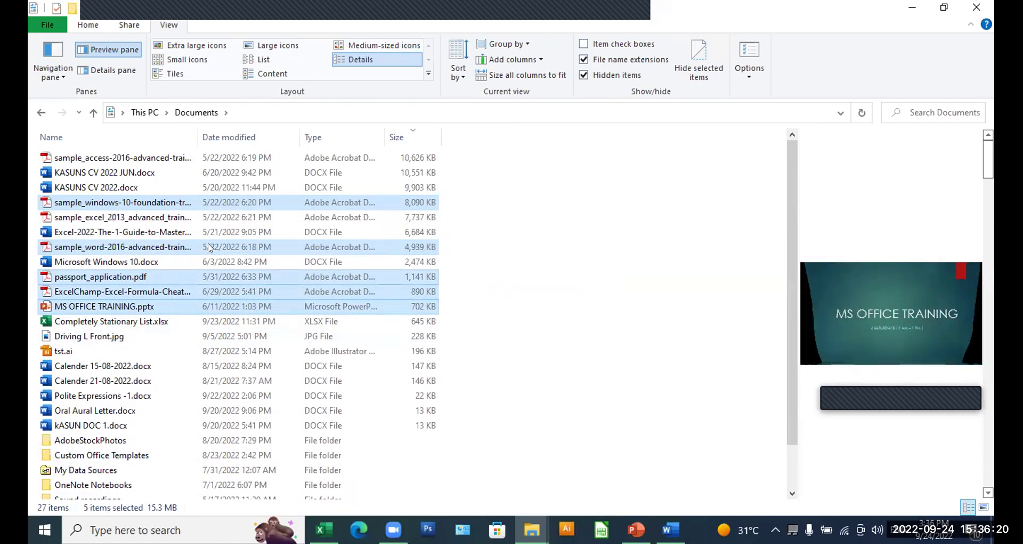
pyautogui.rightClick(178, 290)
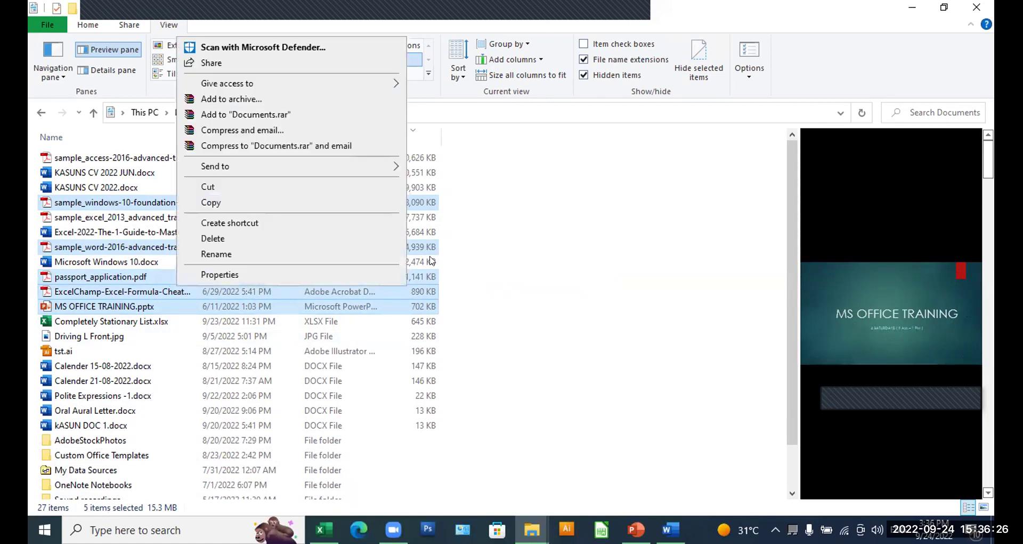
pyautogui.moveTo(354, 166)
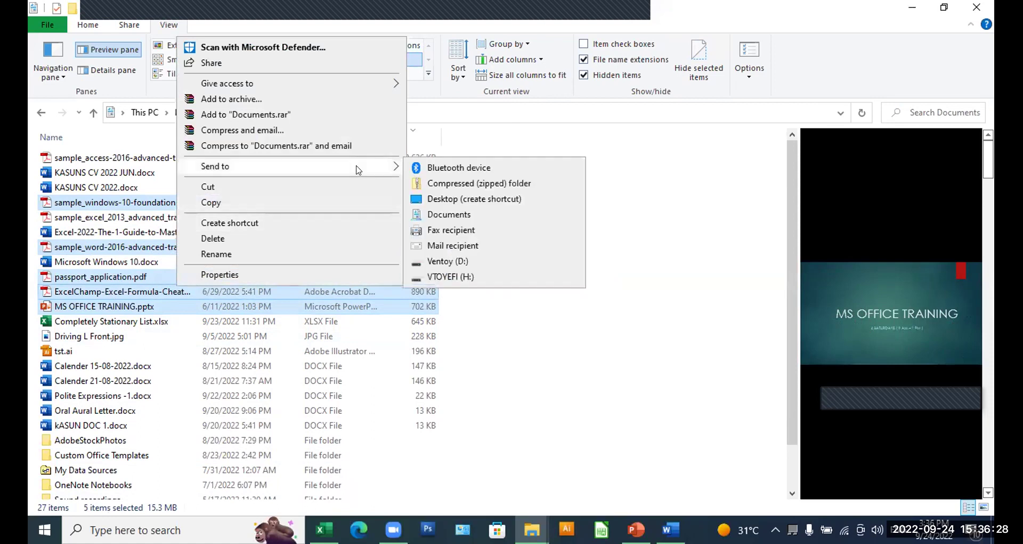
pyautogui.click(464, 245)
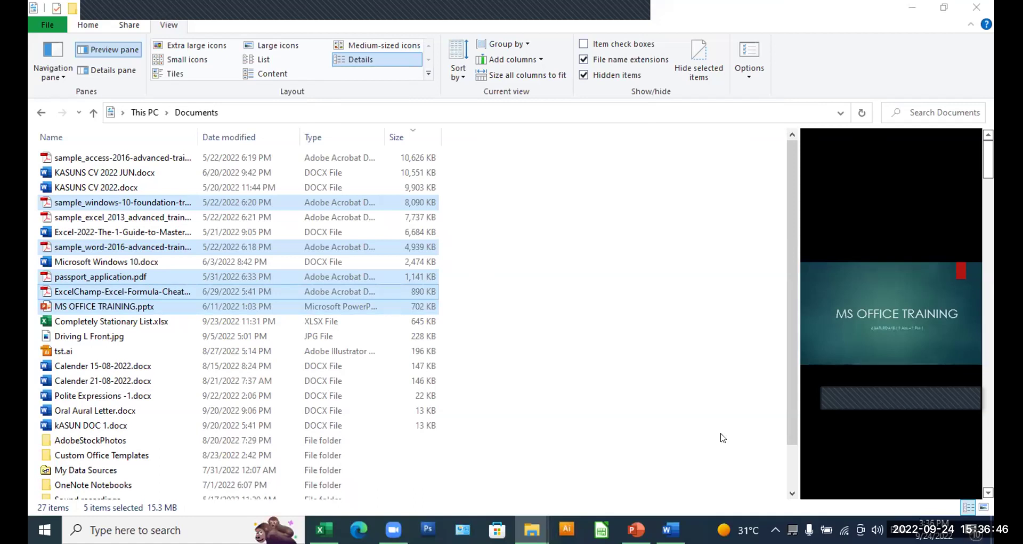
# Step: Minimise the Documents window to start Outlook from the desktop, and close the Ventoy (D:) window
pyautogui.click(915, 8)
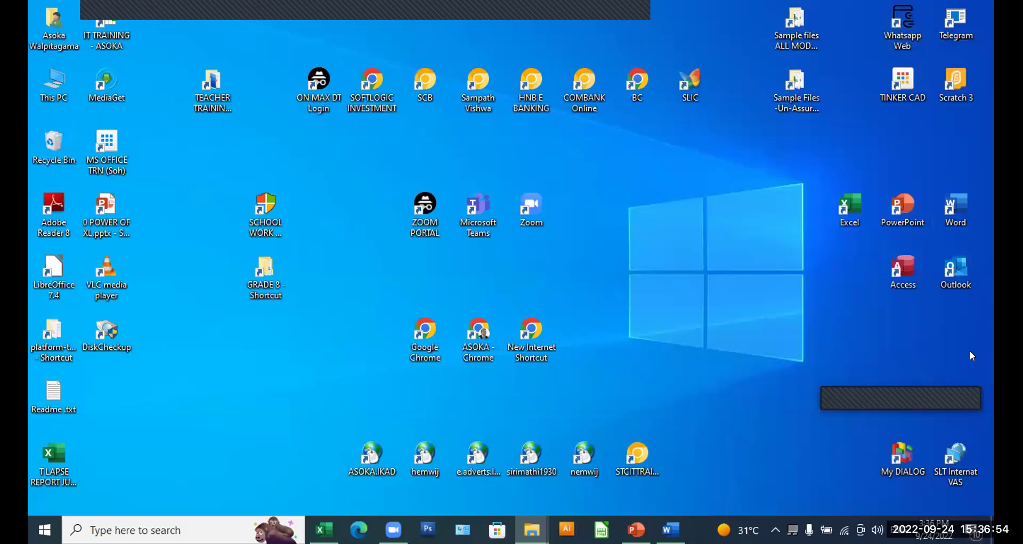
pyautogui.doubleClick(965, 270)
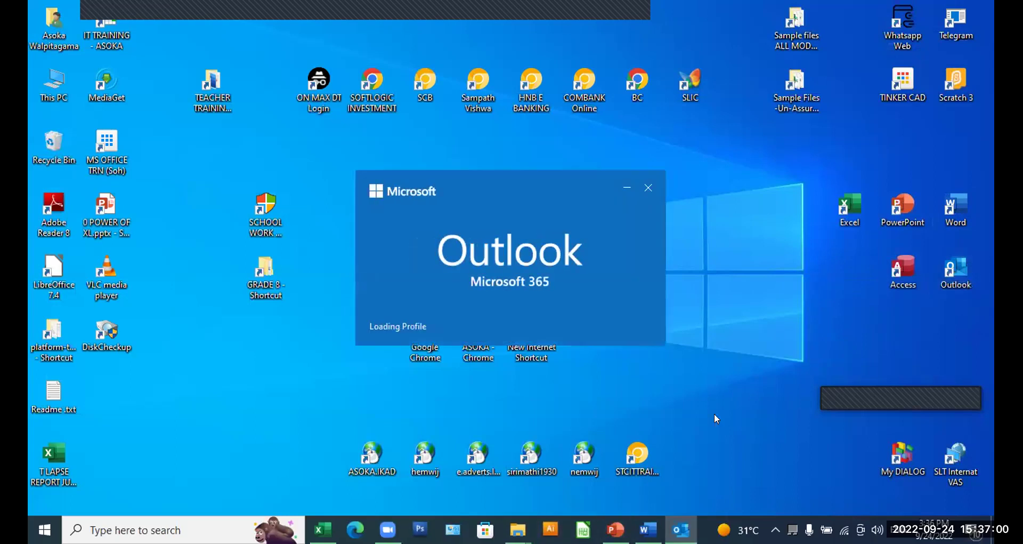
pyautogui.moveTo(682, 529)
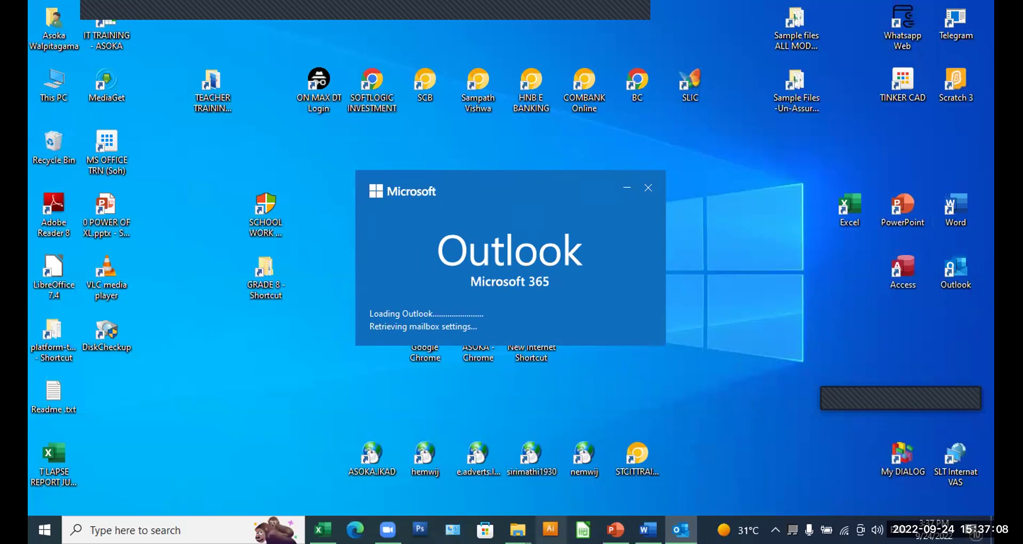
pyautogui.moveTo(517, 529)
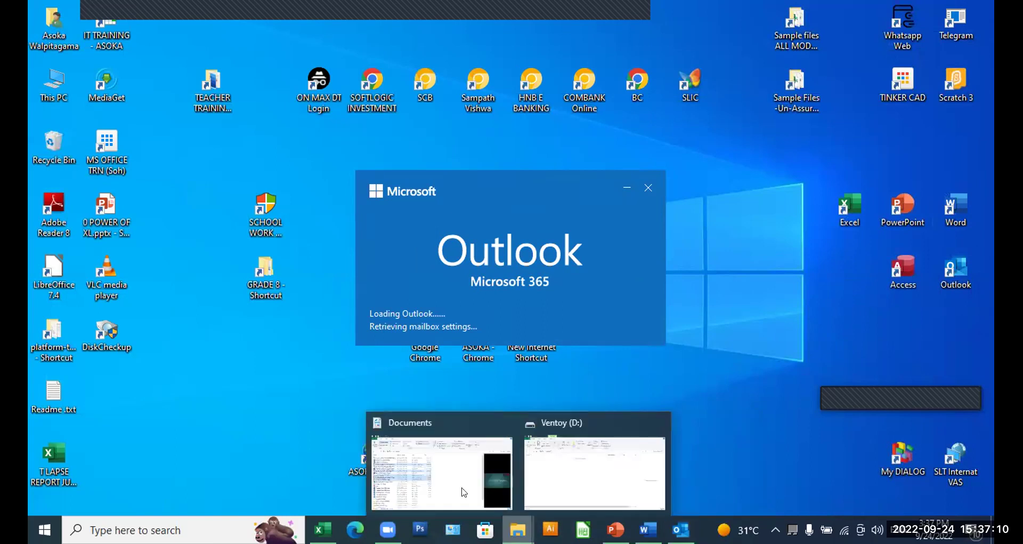
pyautogui.click(661, 424)
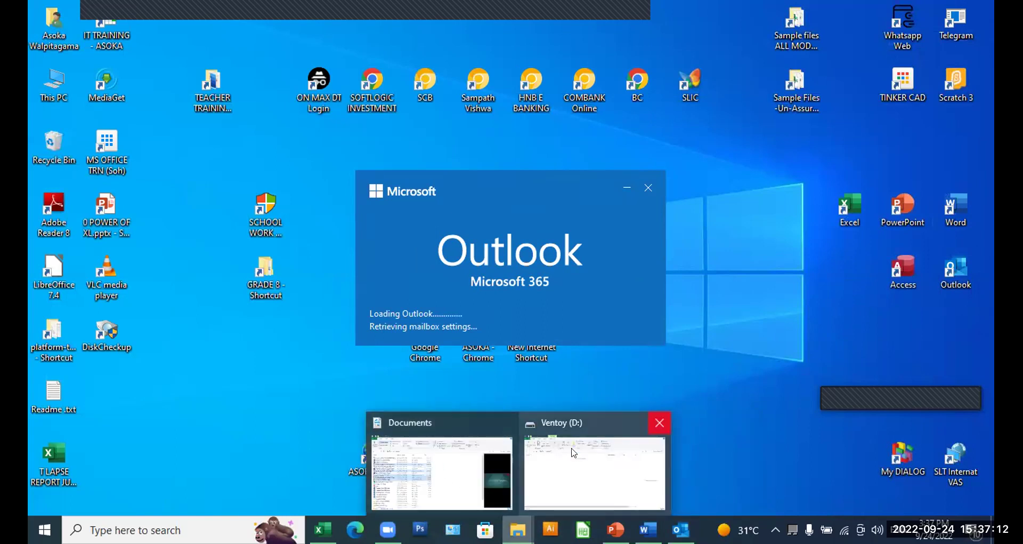
# Step: Bring Outlook forward from Documents, close the prepared message holding the five attachments without sending it, and cancel all running Send/Receive tasks
pyautogui.click(525, 464)
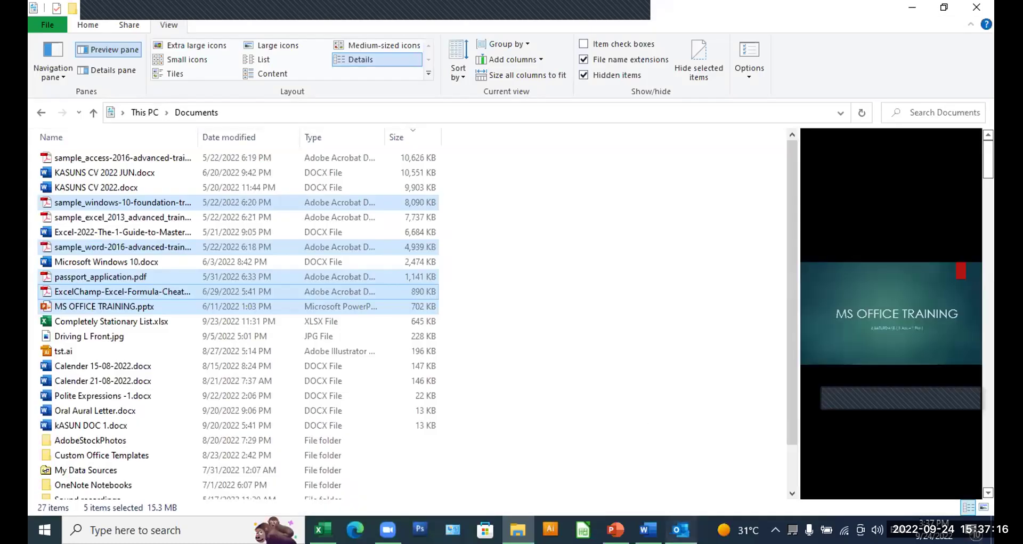
pyautogui.click(681, 529)
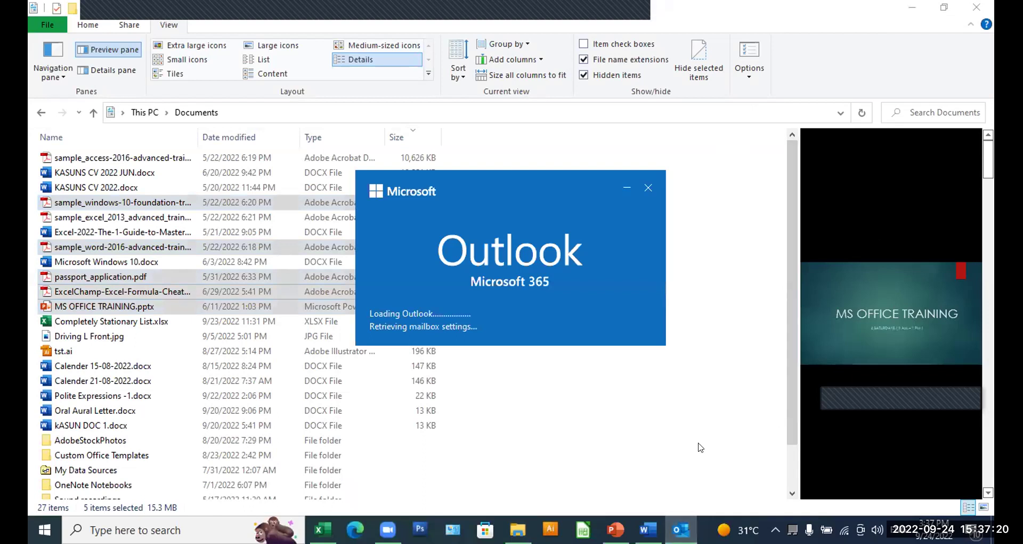
pyautogui.click(98, 278)
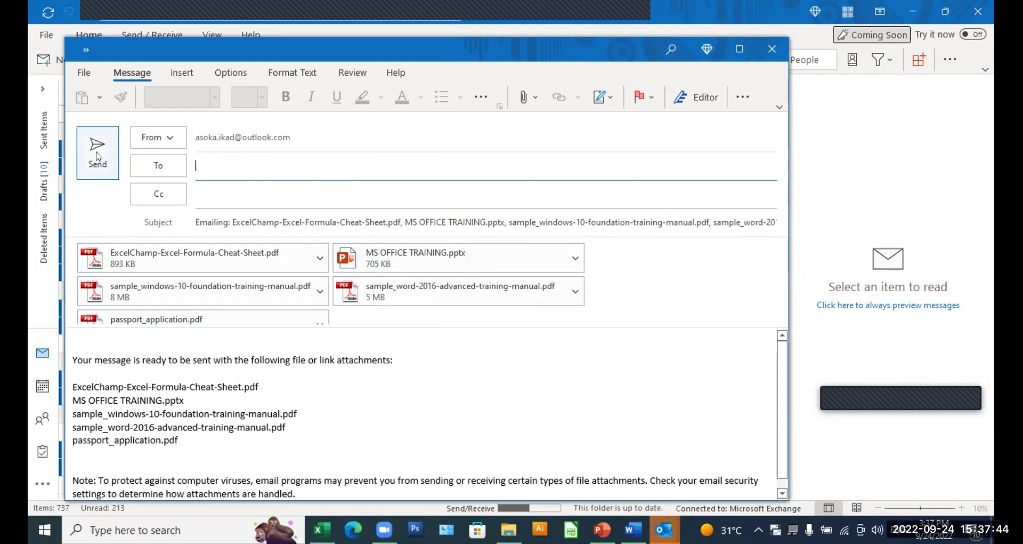
pyautogui.click(774, 49)
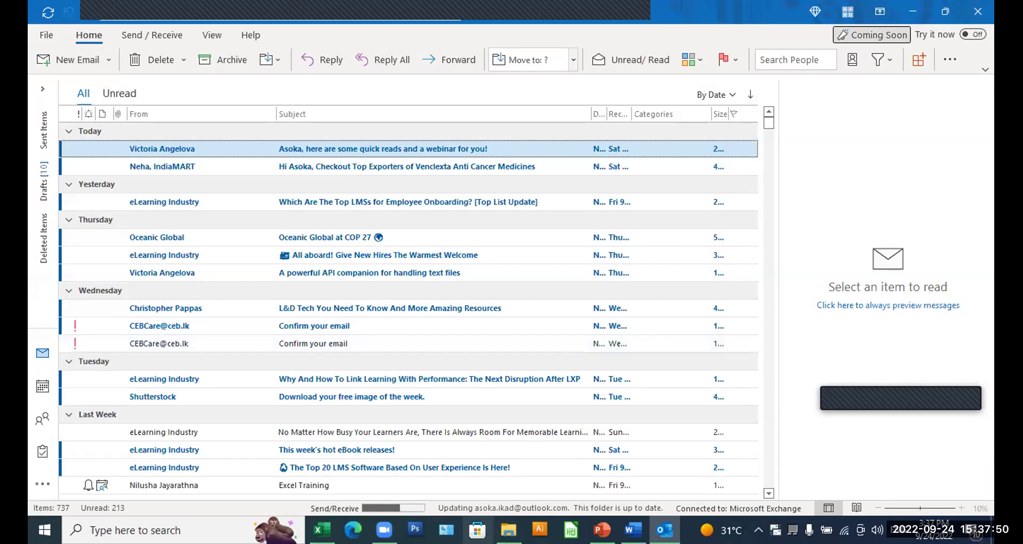
pyautogui.click(407, 508)
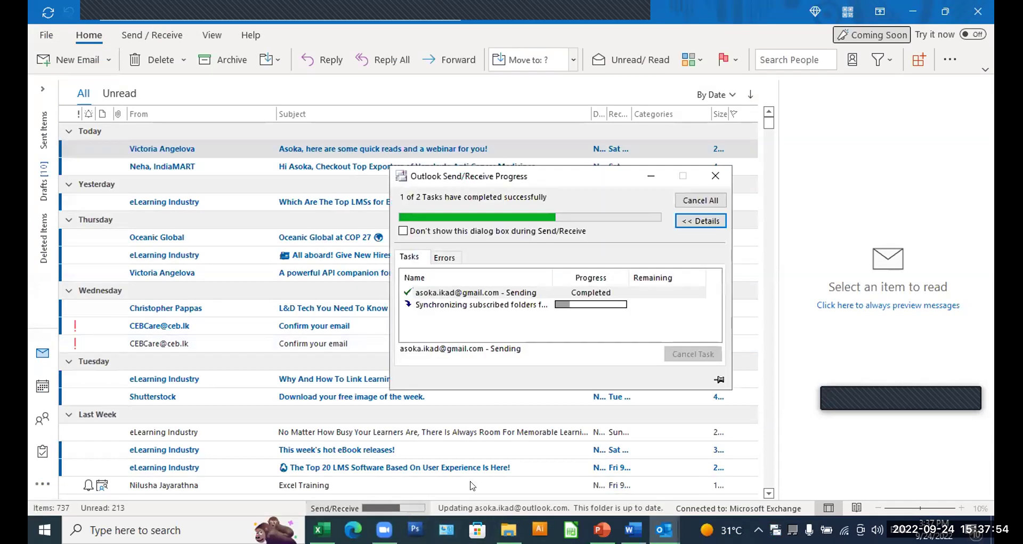
pyautogui.click(700, 201)
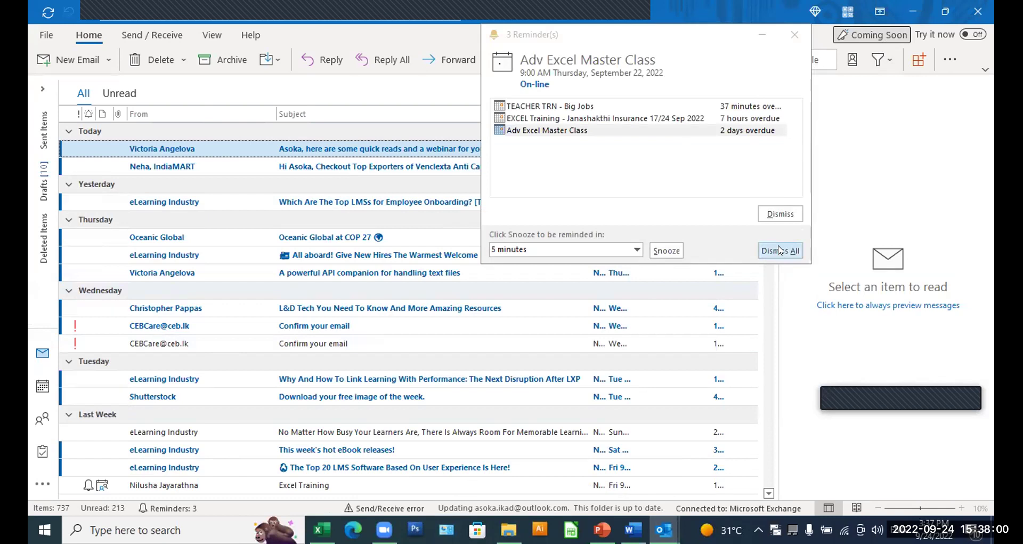
# Step: Dismiss the three overdue calendar reminders one by one and close Outlook
pyautogui.click(780, 214)
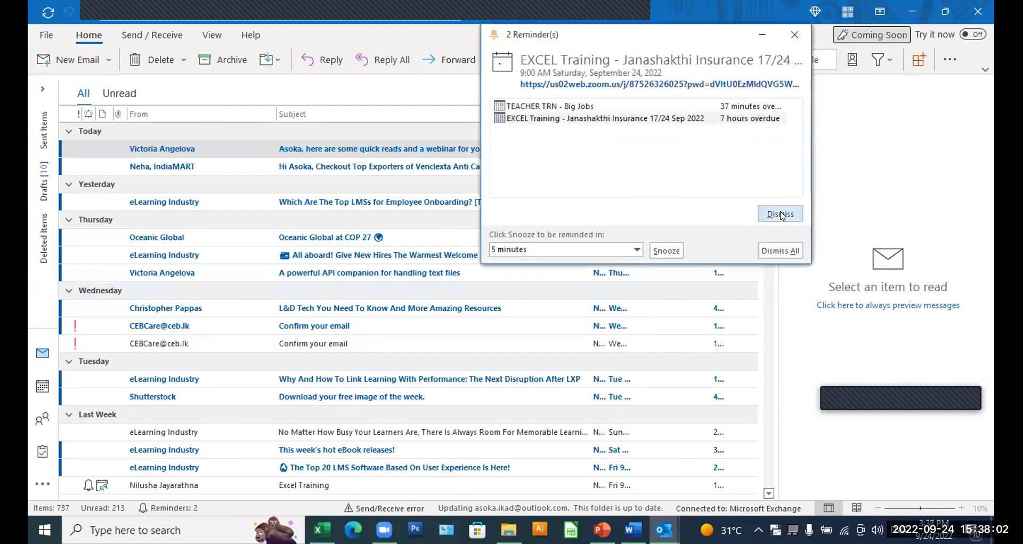
pyautogui.click(781, 213)
pyautogui.click(781, 214)
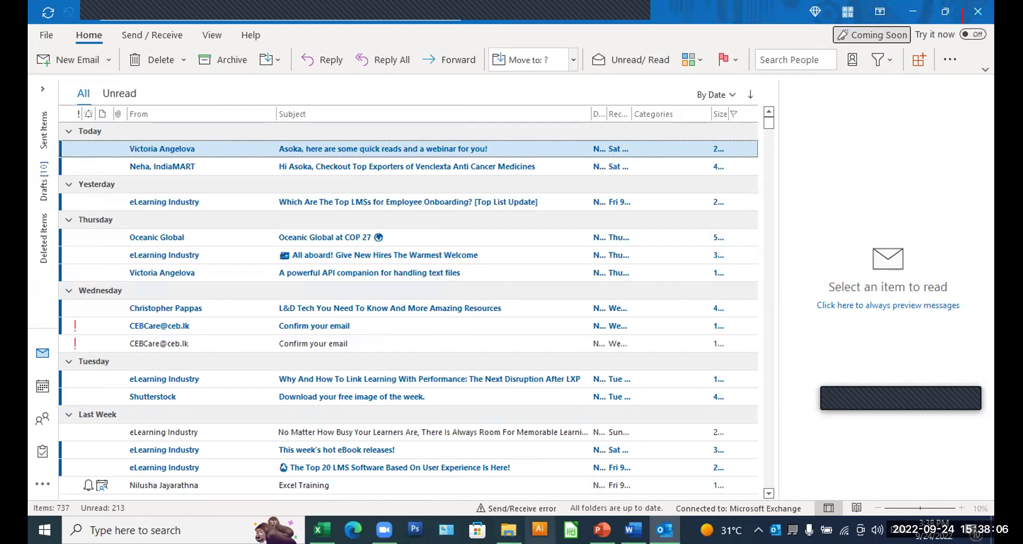
pyautogui.click(980, 12)
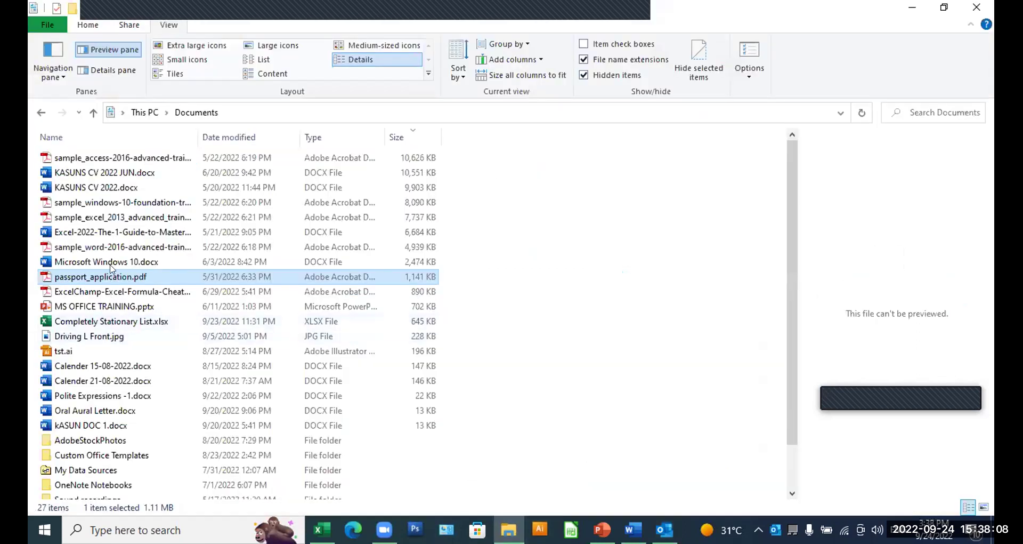
# Step: Send sample_windows-10-foundation-training-manual.pdf from Documents to Mail recipient and bring up the prepared message
pyautogui.click(100, 204)
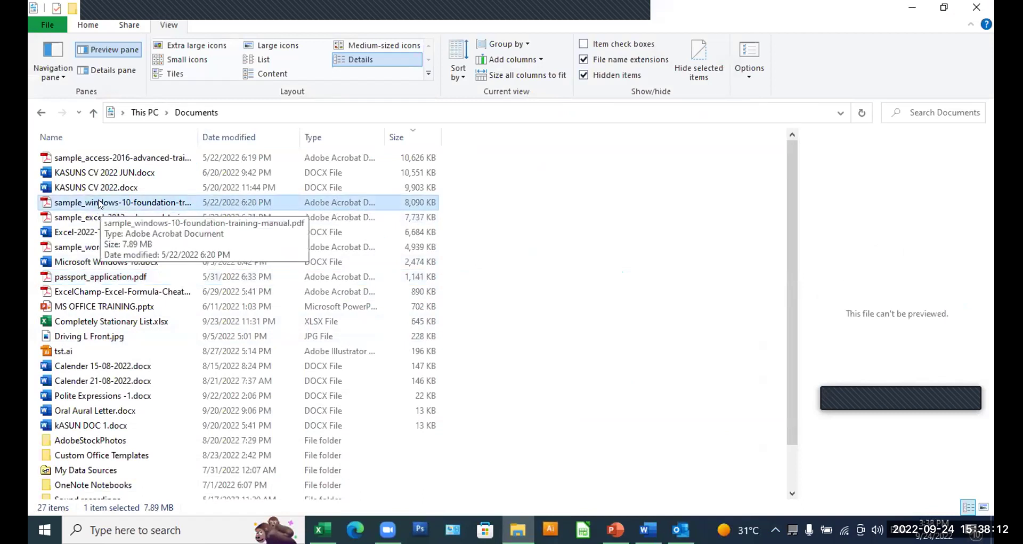
pyautogui.rightClick(99, 203)
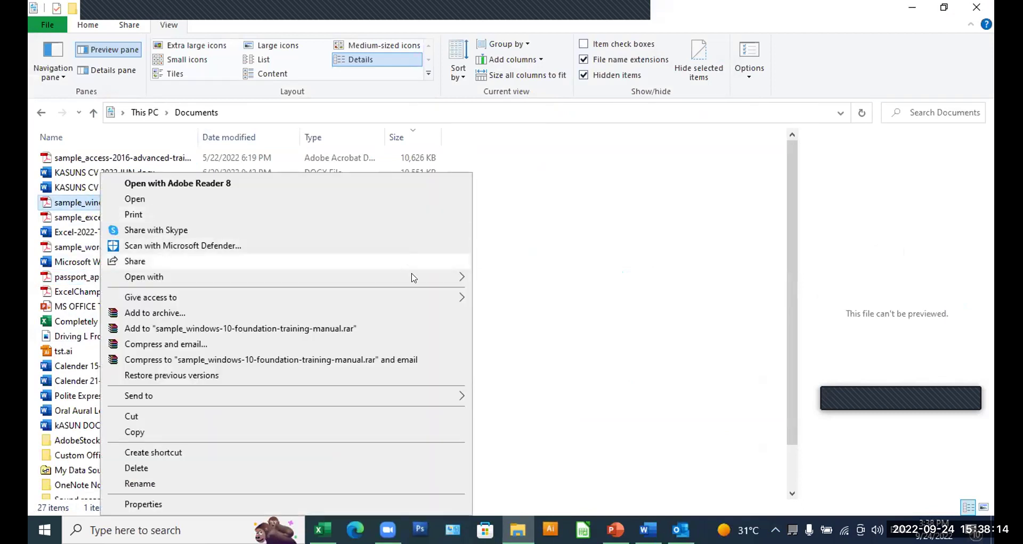
pyautogui.moveTo(380, 395)
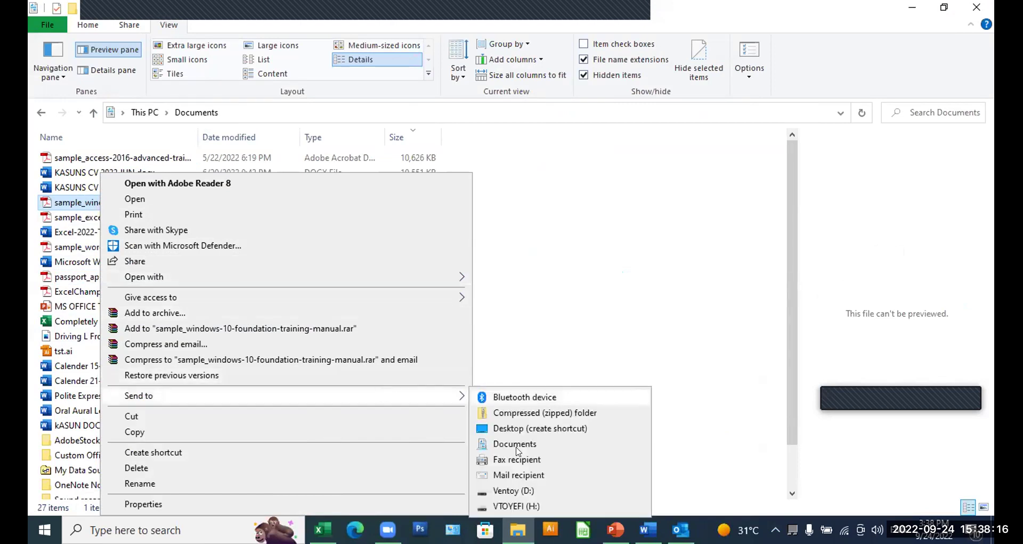
pyautogui.click(517, 475)
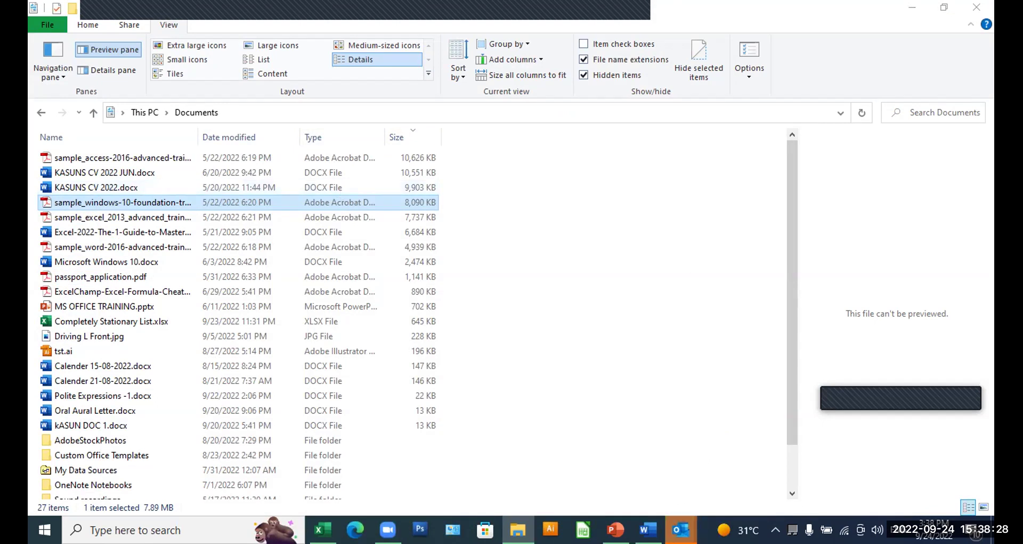
pyautogui.moveTo(681, 530)
pyautogui.click(756, 463)
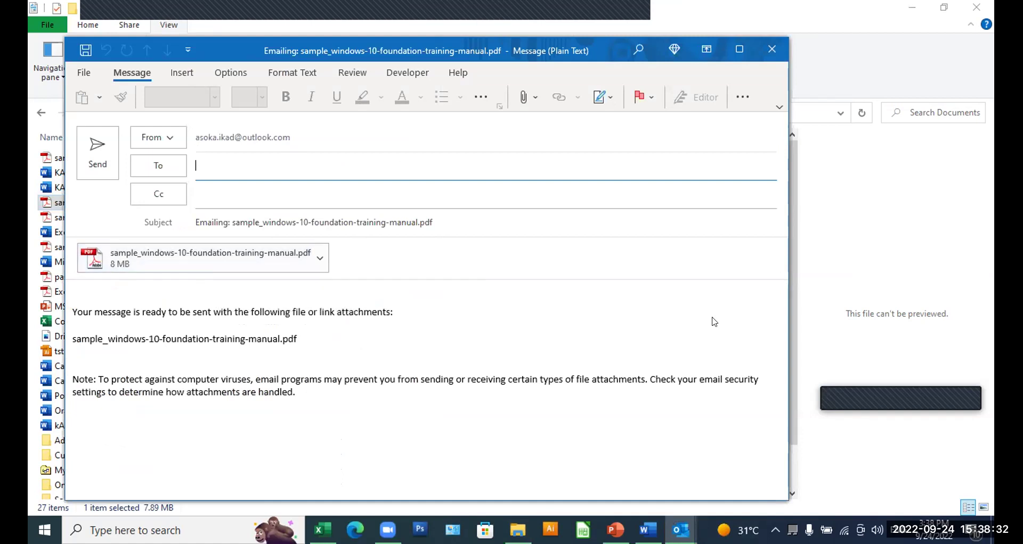
# Step: Address the message to the suggested contact's e-mail and send it with the PDF attached
pyautogui.write('HEMWI')
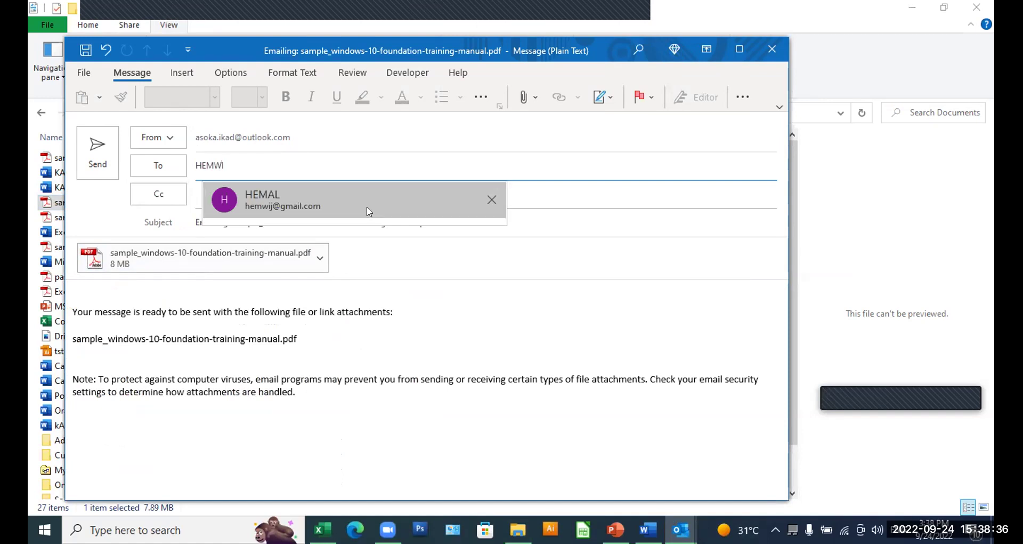
pyautogui.click(372, 211)
pyautogui.click(92, 155)
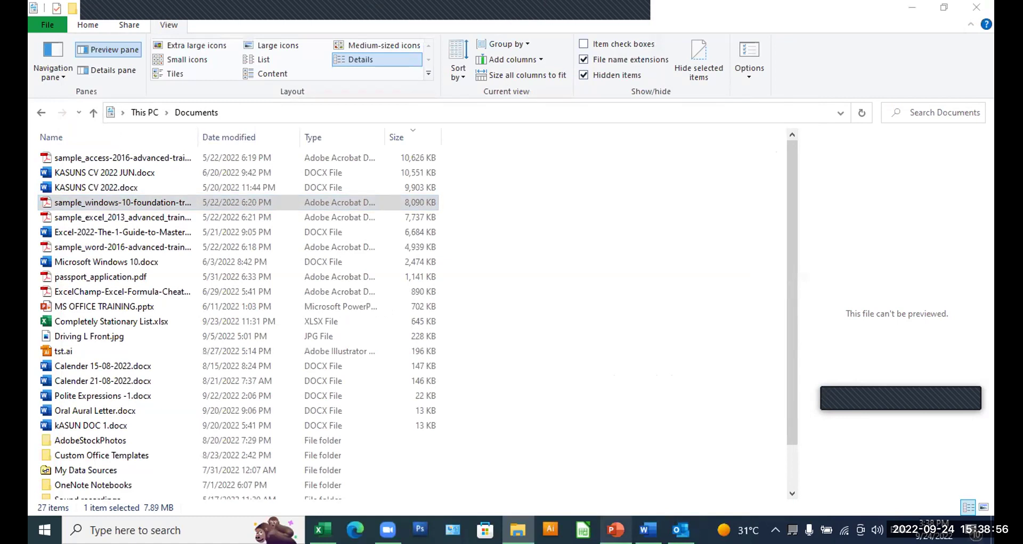
# Step: Switch to PowerPoint and start the slide show from the Evolution of Spread Sheets slide
pyautogui.click(615, 529)
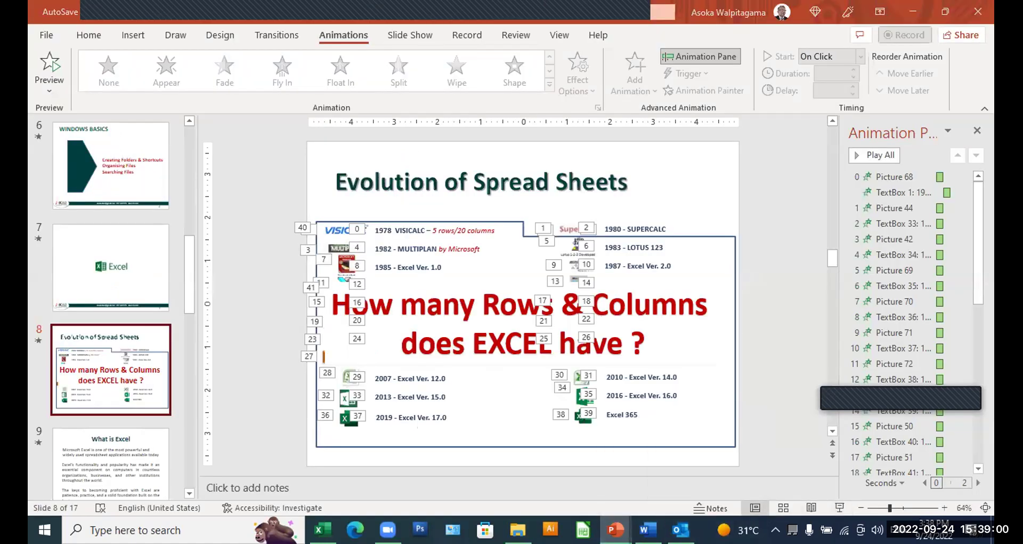
pyautogui.click(840, 506)
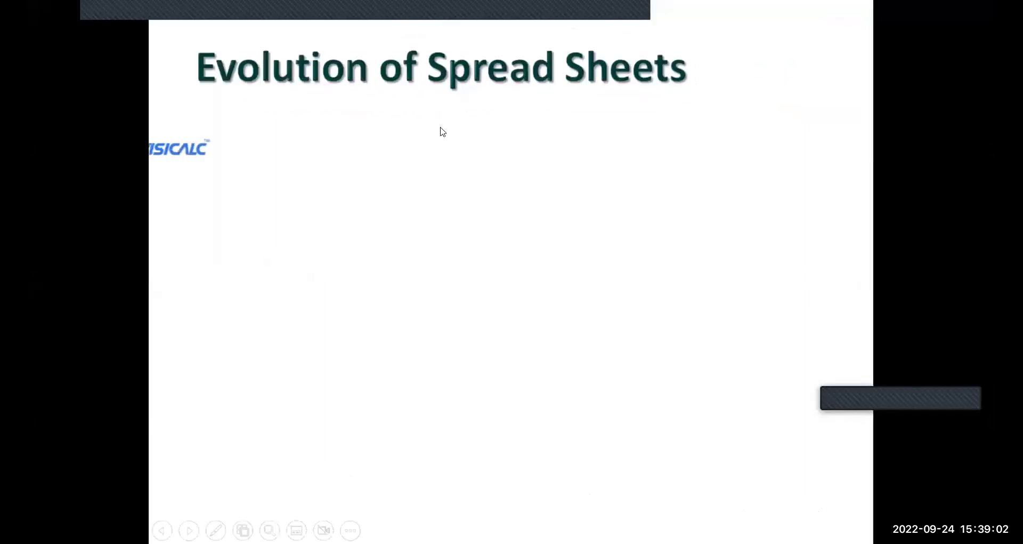
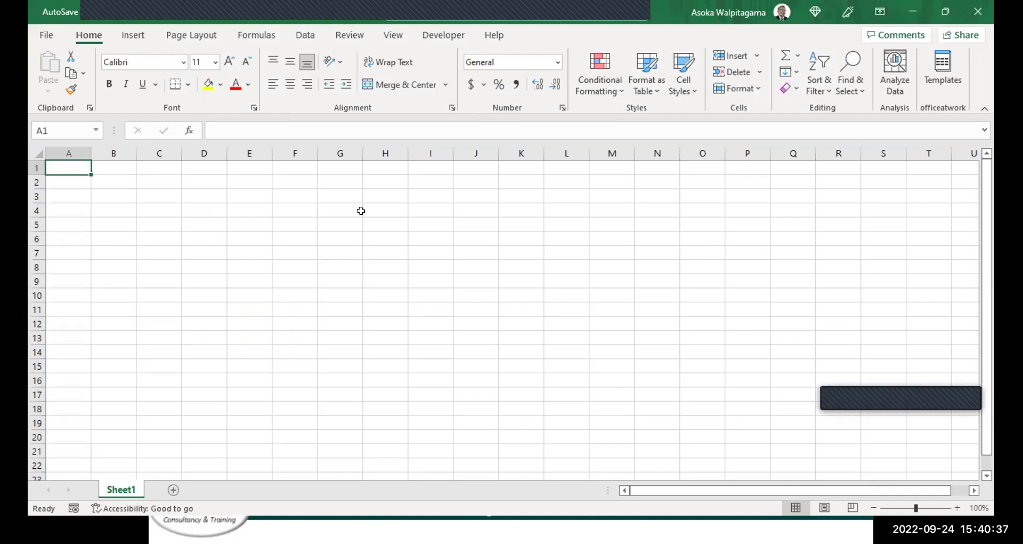
# Step: Close the blank Excel workbook and end the slide show
pyautogui.click(978, 12)
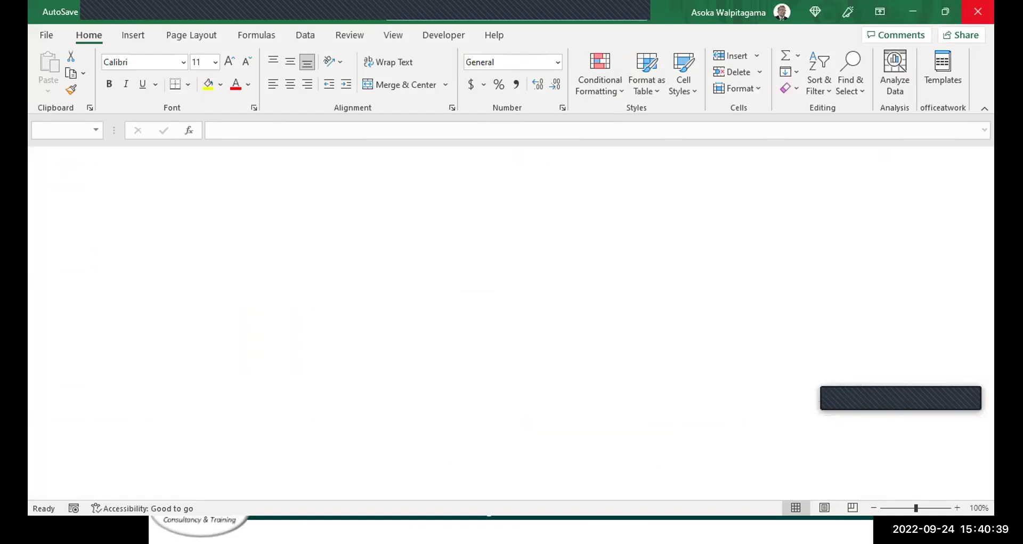
pyautogui.press('Escape')
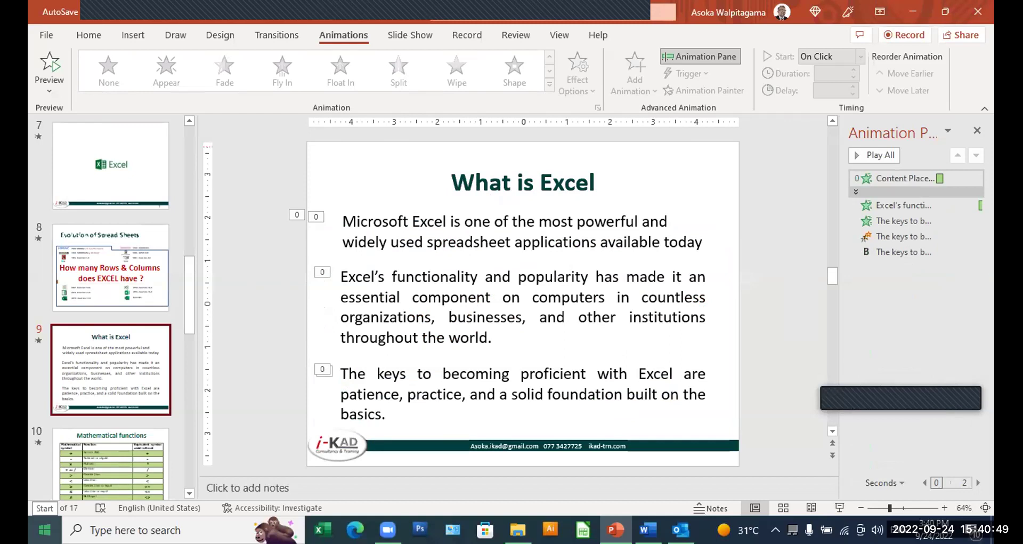
# Step: Search Windows for the Office apps by their initials, trying E, W and P in turn
pyautogui.click(45, 528)
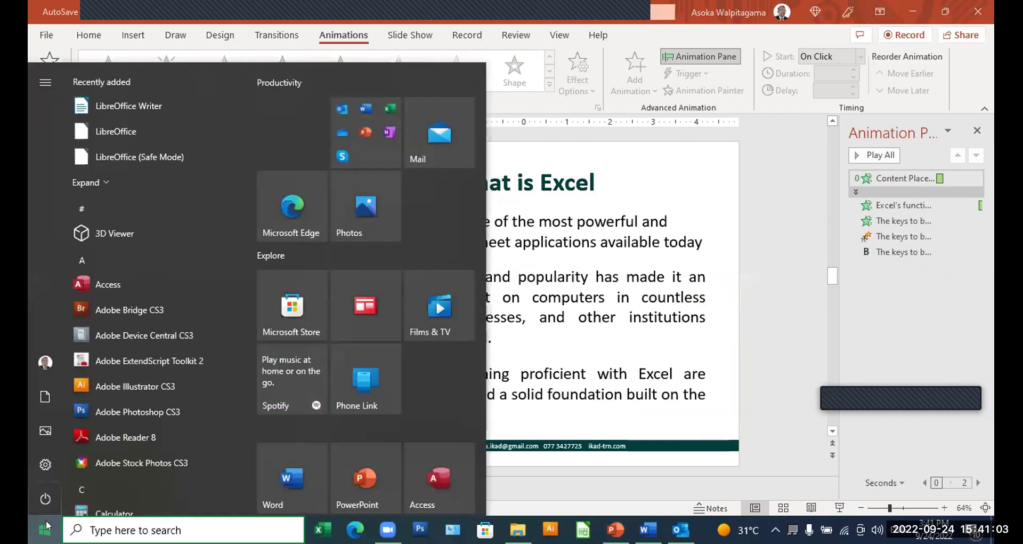
pyautogui.click(47, 525)
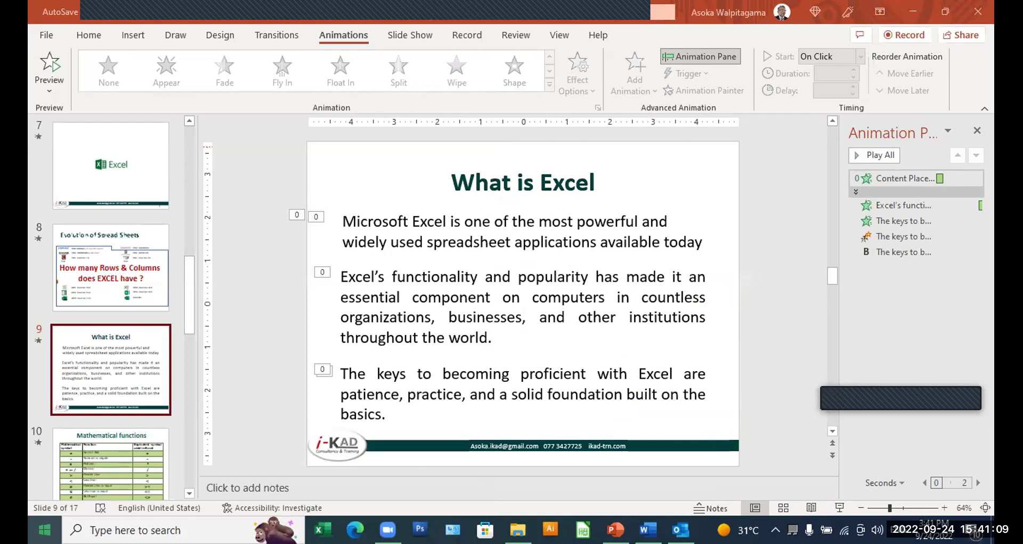
pyautogui.press('super')
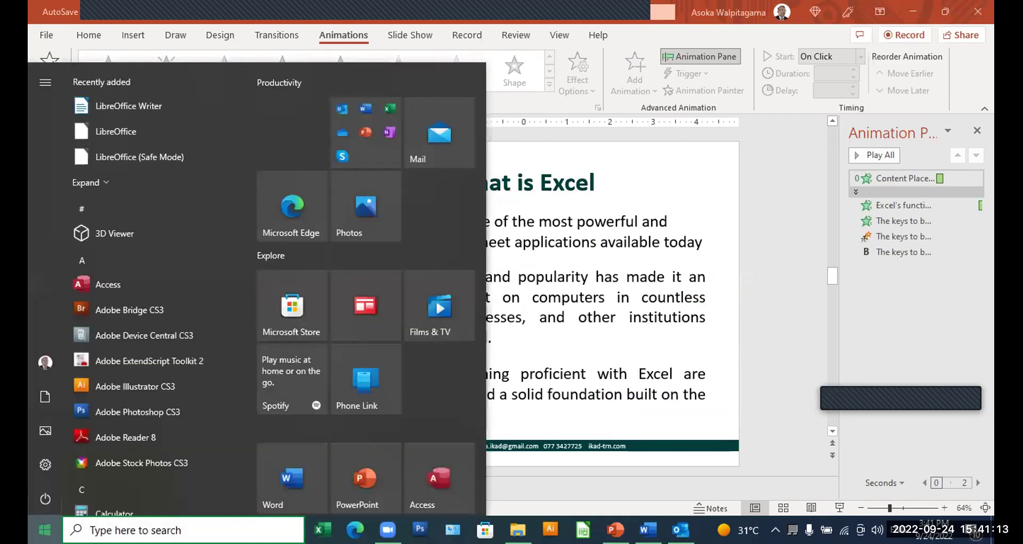
pyautogui.write('E')
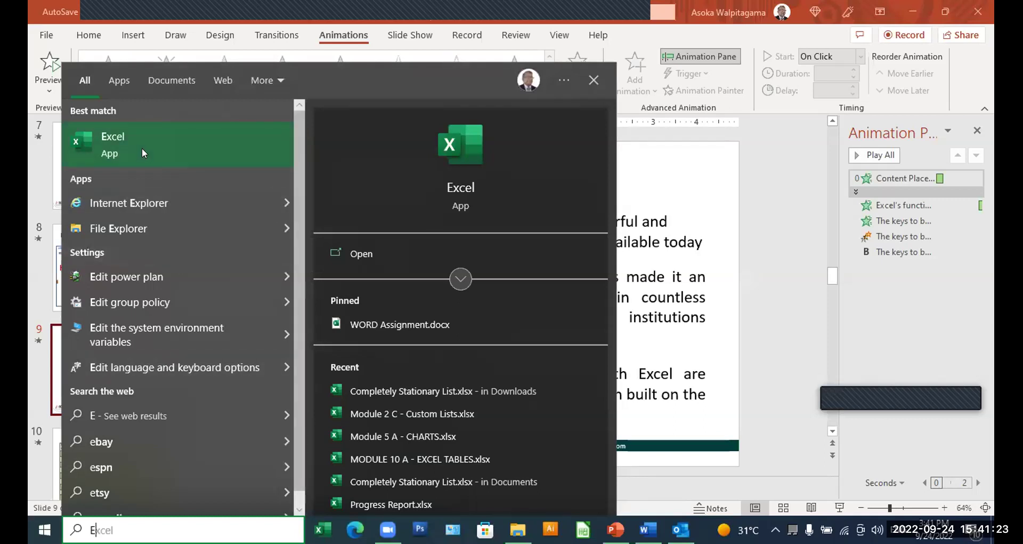
pyautogui.press('BackSpace')
pyautogui.press('BackSpace')
pyautogui.press('BackSpace')
pyautogui.press('BackSpace')
pyautogui.press('BackSpace')
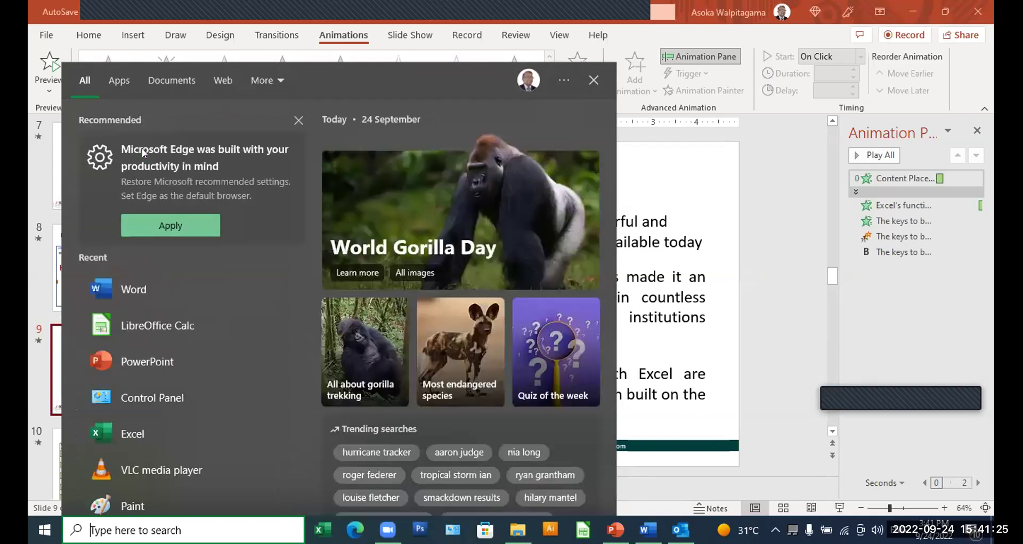
pyautogui.write('W')
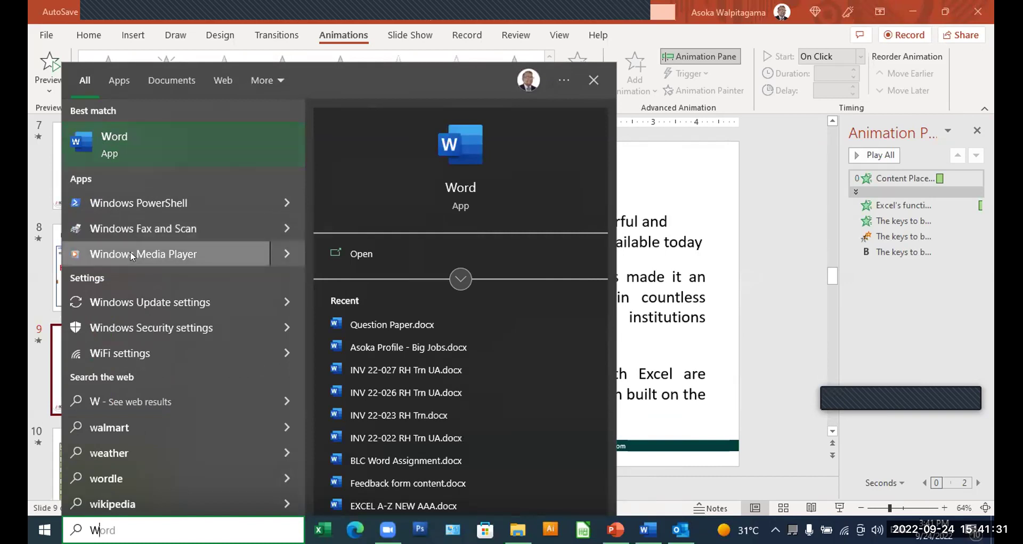
pyautogui.press('BackSpace')
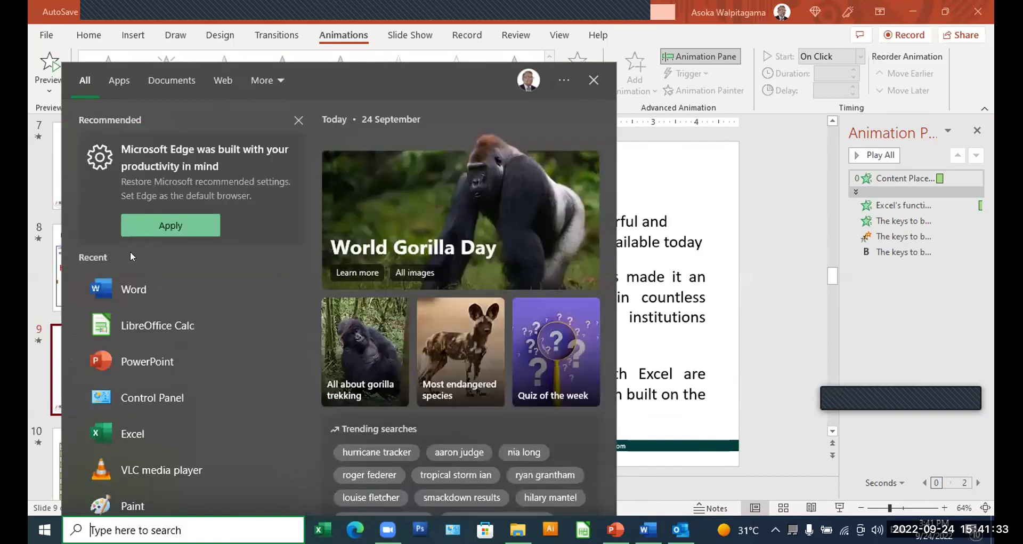
pyautogui.write('P')
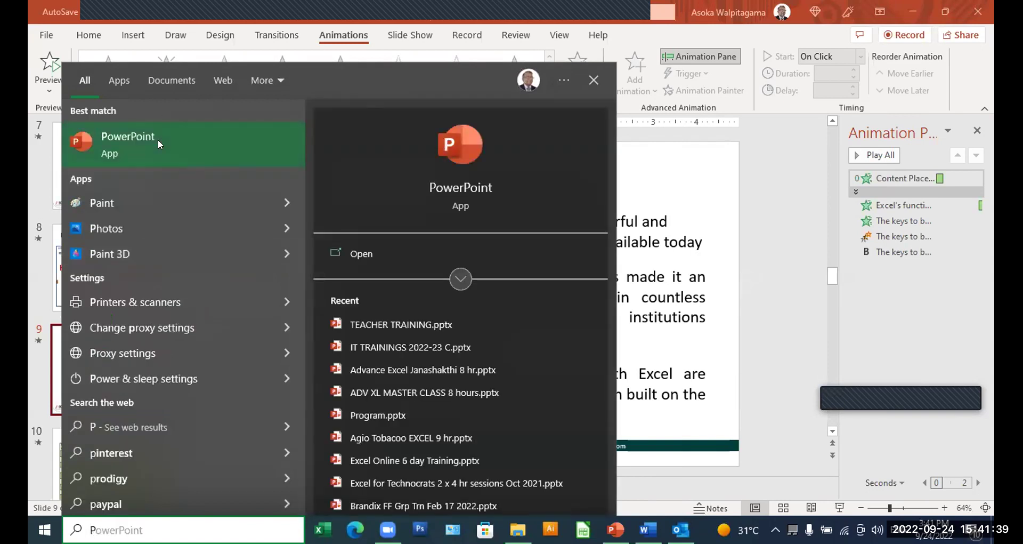
# Step: Search Windows for E to start Excel, maximise its window and create a blank workbook
pyautogui.press('BackSpace')
pyautogui.write('E')
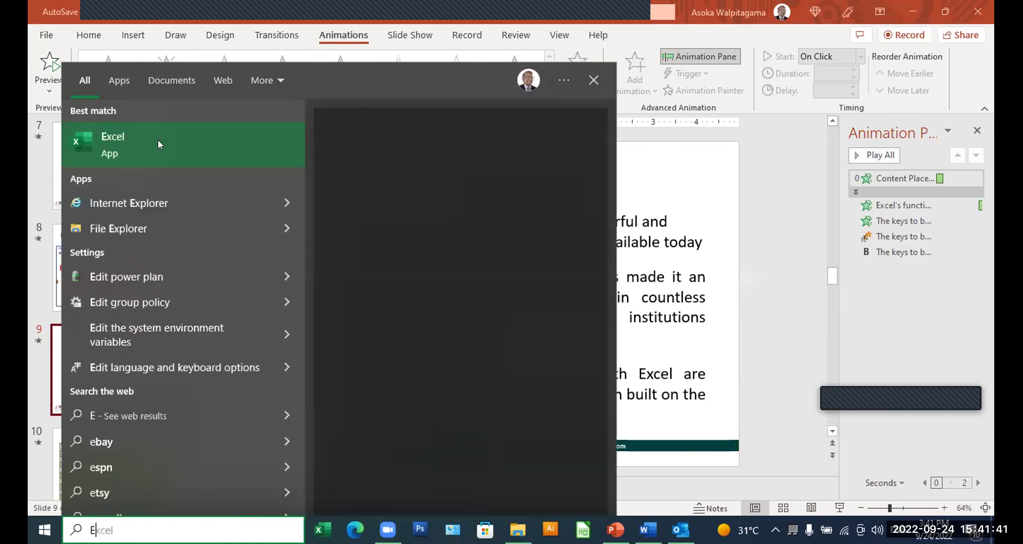
pyautogui.click(146, 138)
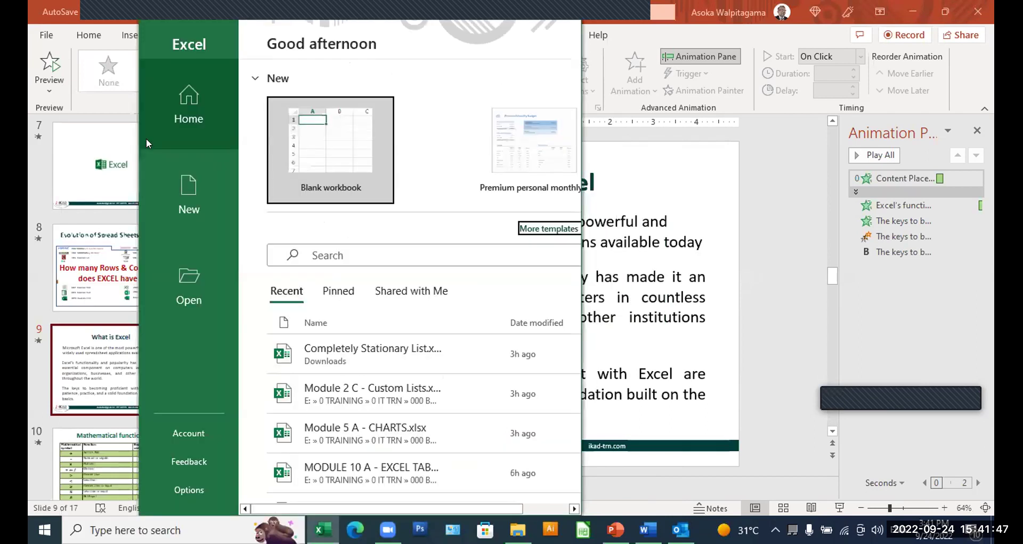
pyautogui.doubleClick(537, 21)
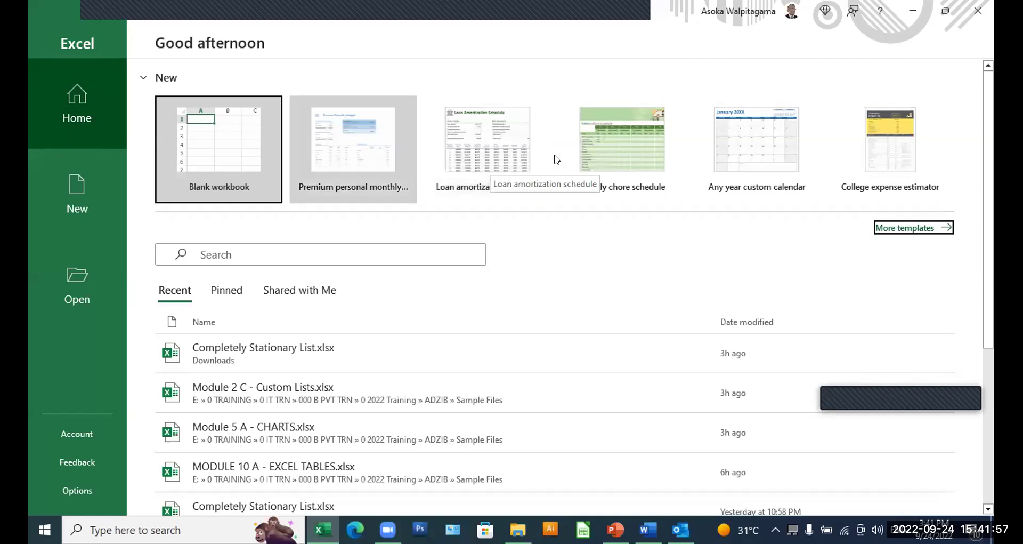
pyautogui.click(217, 145)
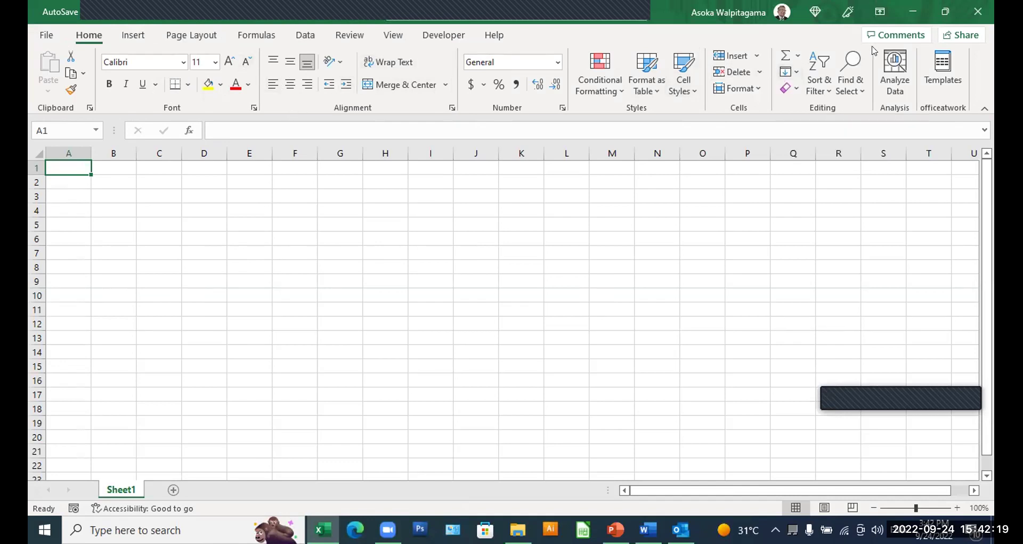
# Step: Set the ribbon display of the blank workbook to Auto-hide Ribbon
pyautogui.click(880, 12)
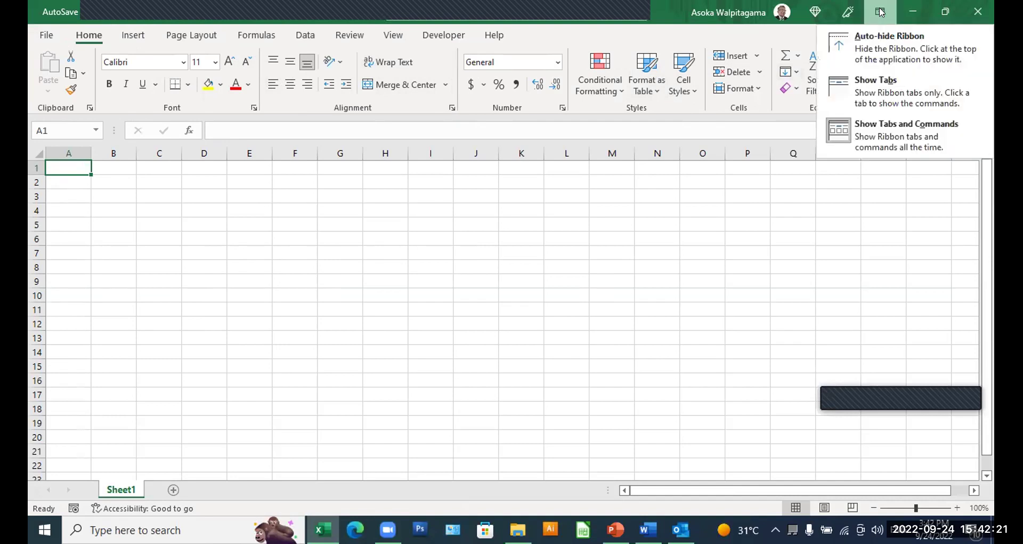
pyautogui.click(884, 38)
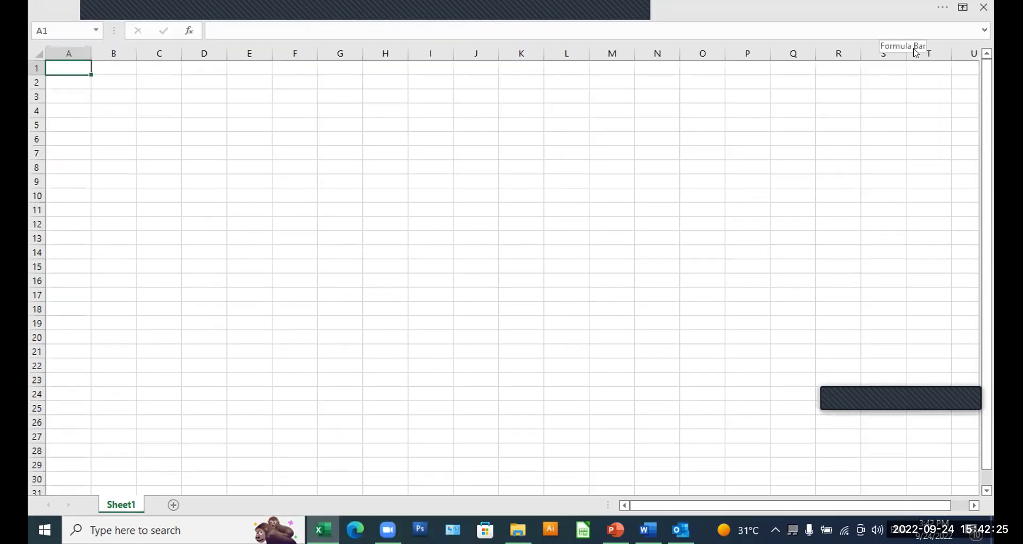
# Step: Set the ribbon display to Show Tabs and briefly reveal the Review commands
pyautogui.click(963, 9)
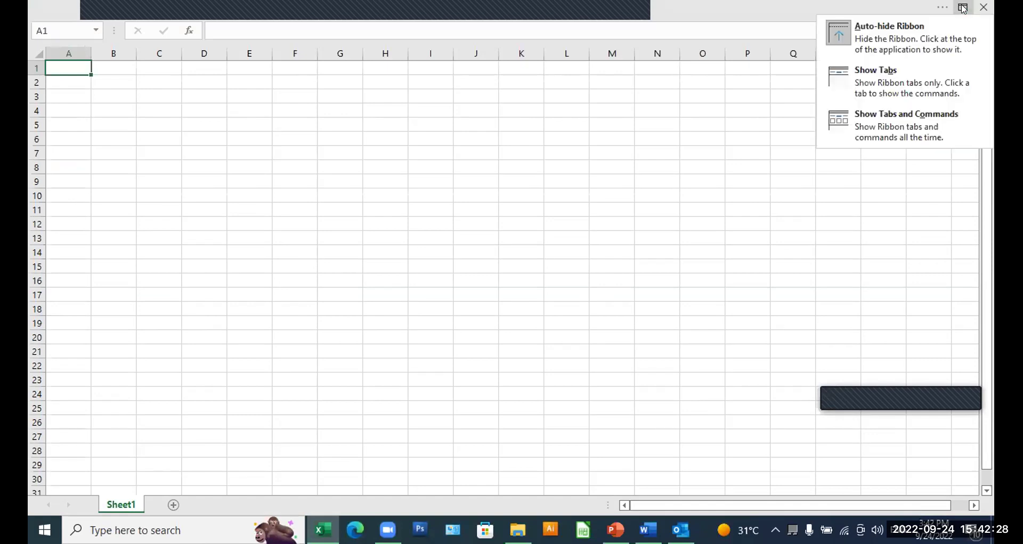
pyautogui.click(912, 77)
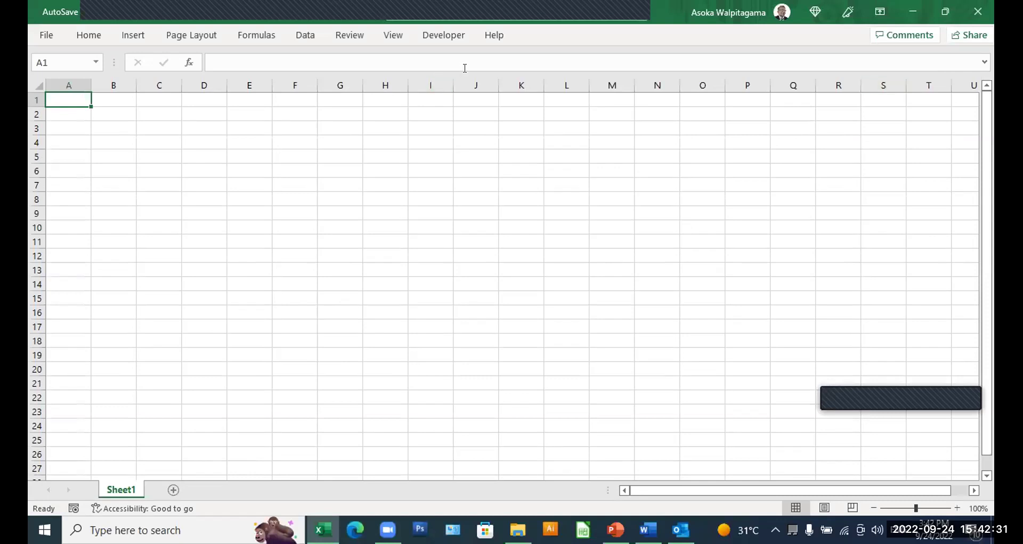
pyautogui.click(350, 36)
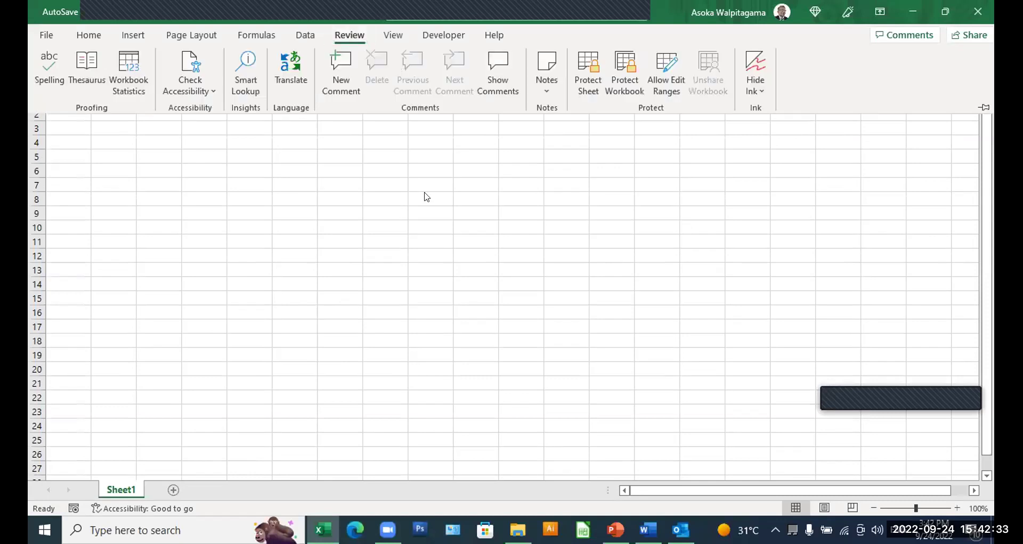
pyautogui.click(421, 188)
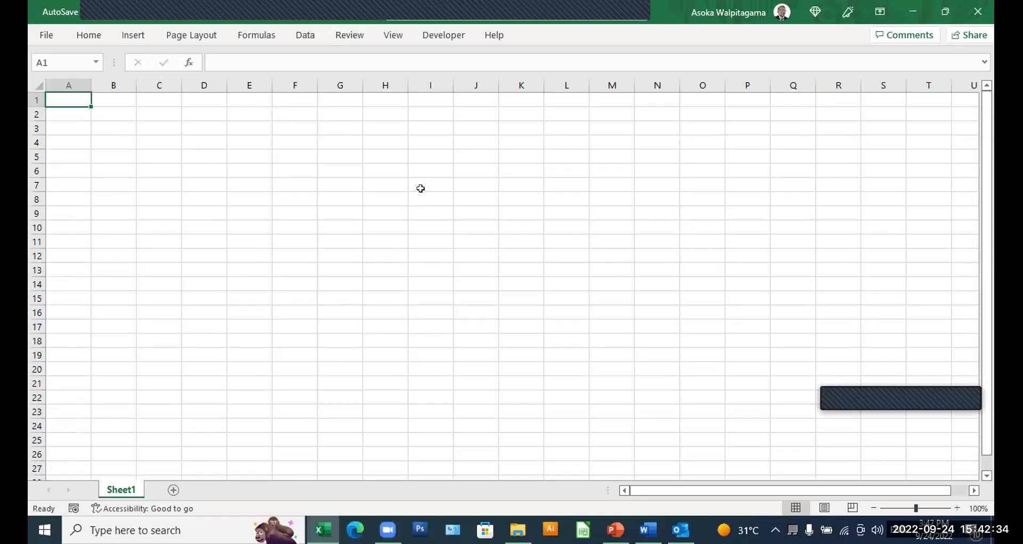
# Step: Set the ribbon display to Show Tabs and Commands and show the Insert commands
pyautogui.click(880, 12)
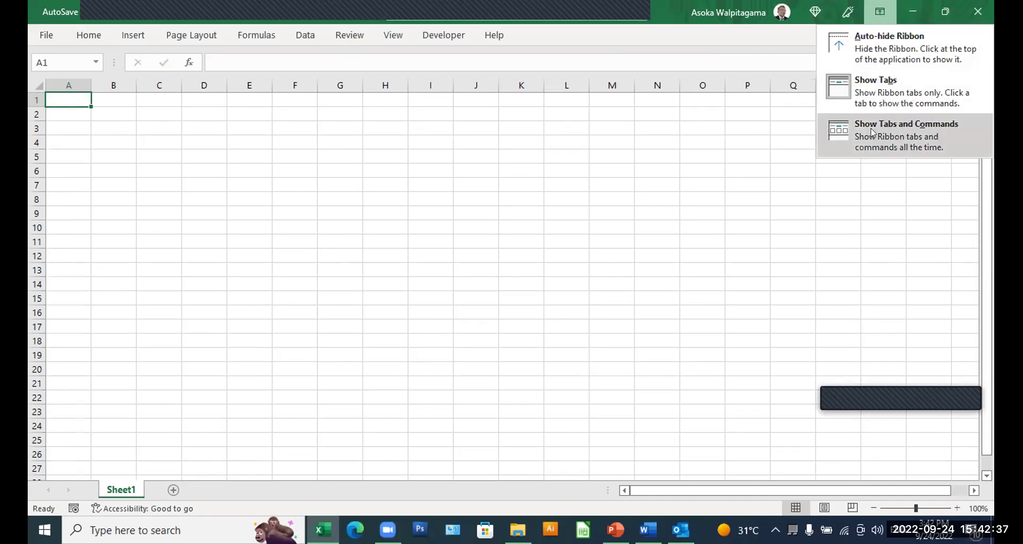
pyautogui.click(916, 132)
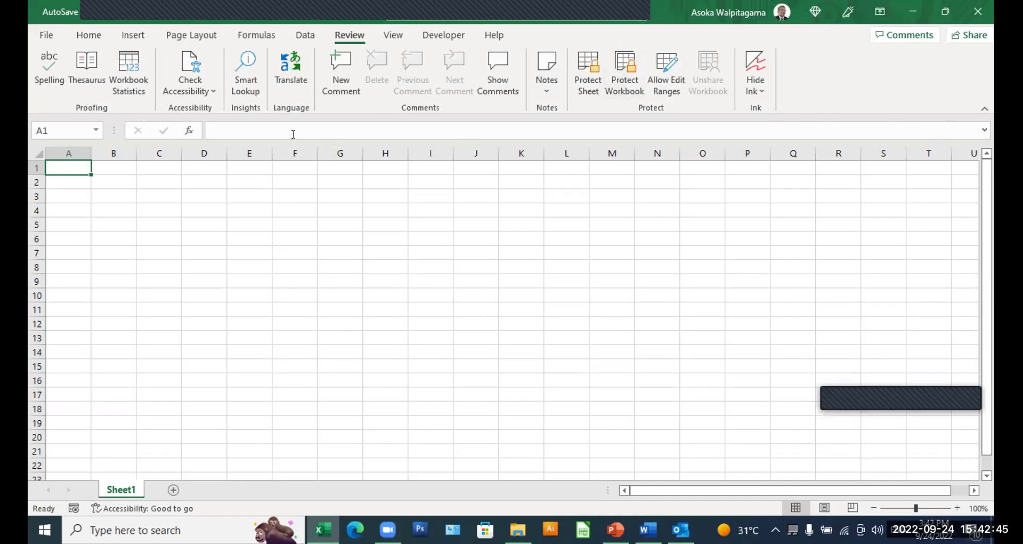
pyautogui.click(134, 35)
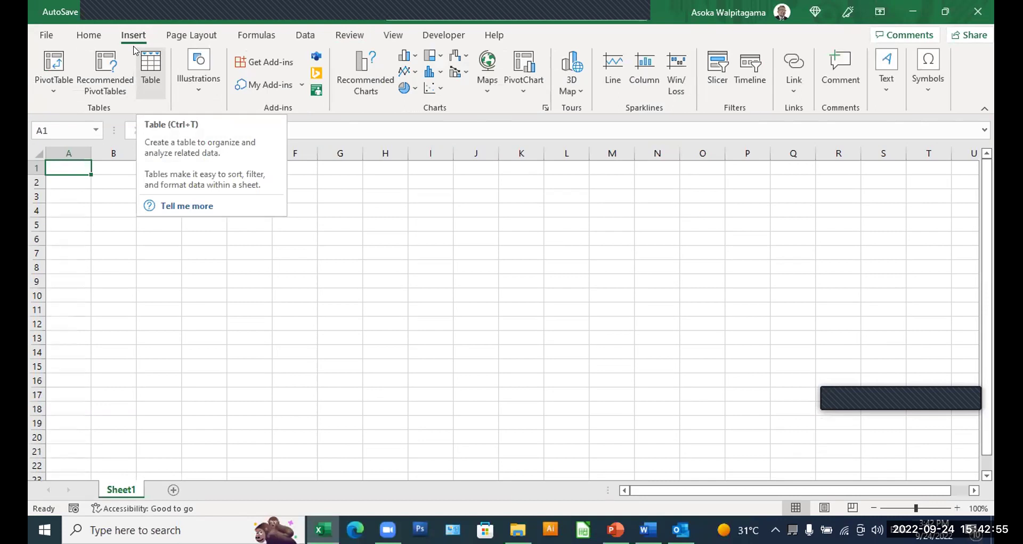
pyautogui.click(375, 292)
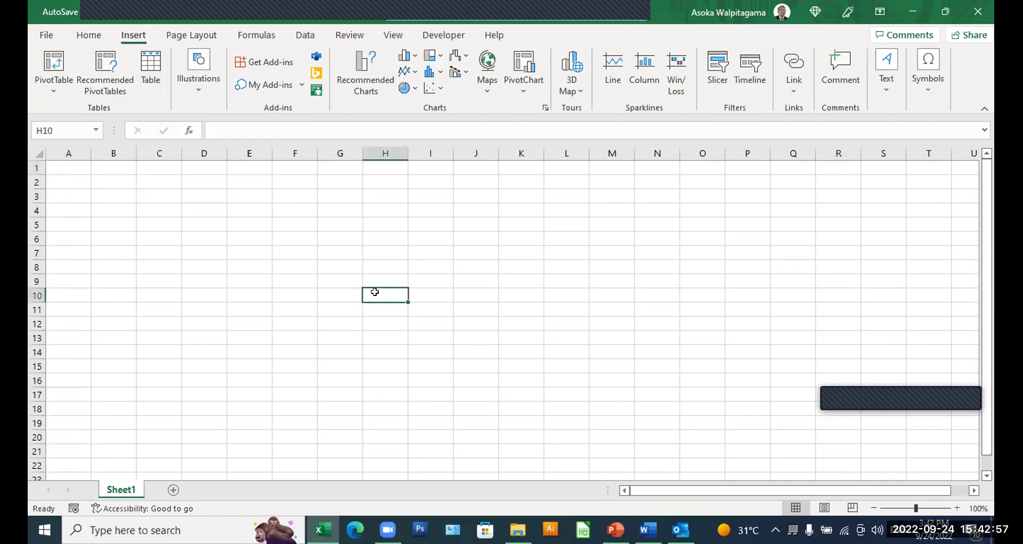
# Step: Enter "COLUMNS ARE NAMED FROM A TO XFD" in cell E3
pyautogui.click(336, 151)
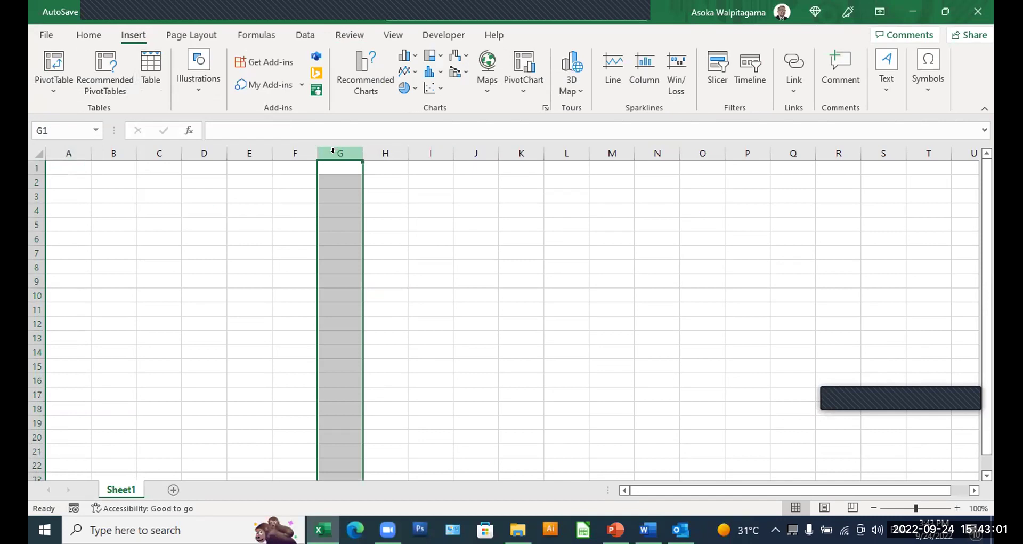
pyautogui.click(253, 198)
pyautogui.write('co')
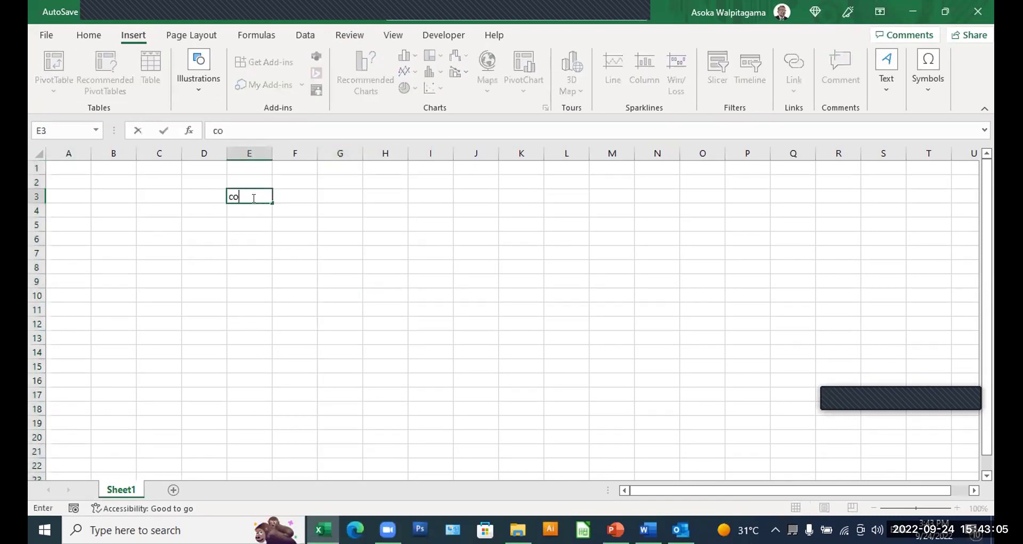
pyautogui.write('lumns')
pyautogui.press('BackSpace')
pyautogui.press('BackSpace')
pyautogui.press('BackSpace')
pyautogui.press('BackSpace')
pyautogui.press('BackSpace')
pyautogui.press('BackSpace')
pyautogui.press('BackSpace')
pyautogui.write('COLUMNS ARE NAMES')
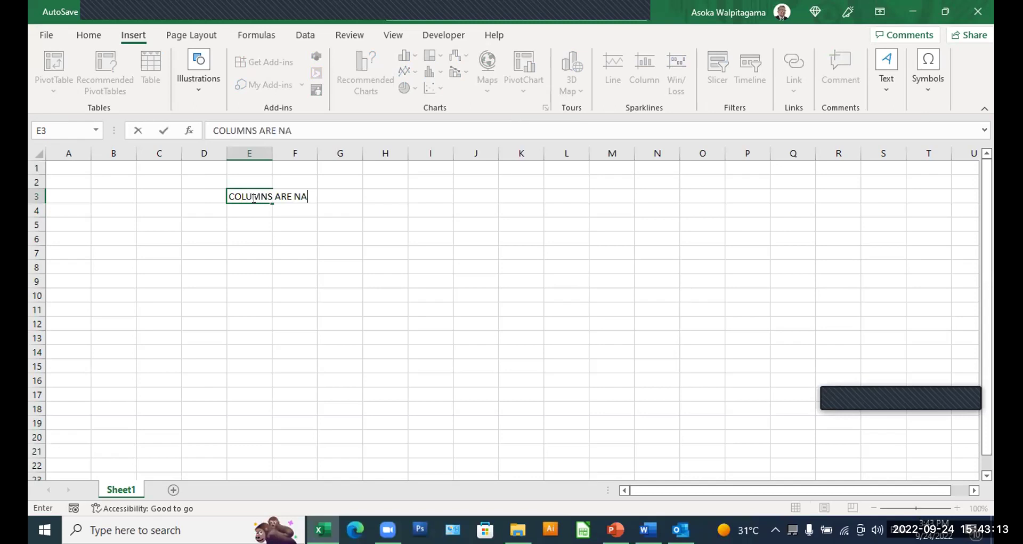
pyautogui.press('BackSpace')
pyautogui.press('BackSpace')
pyautogui.write('D FRO')
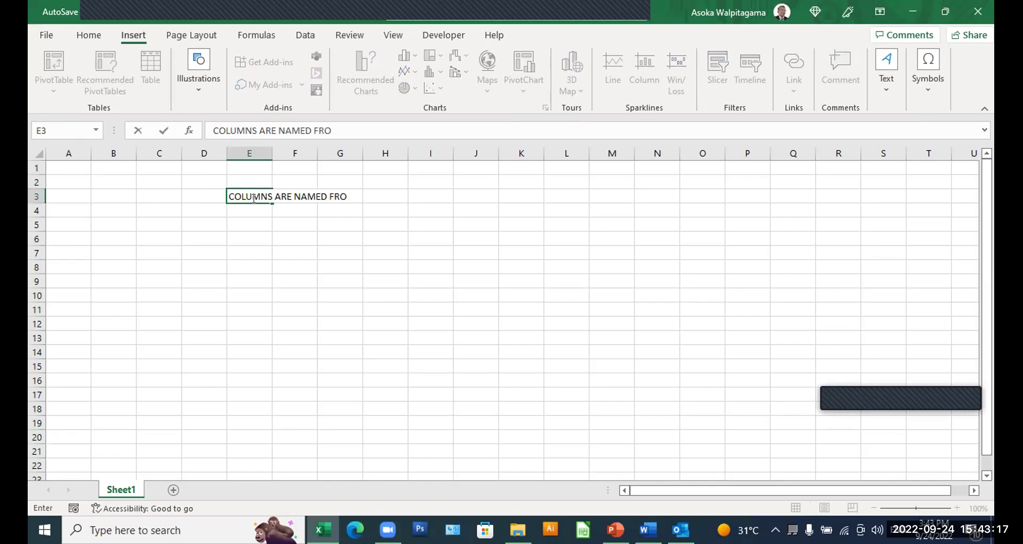
pyautogui.write('M A TO XFD')
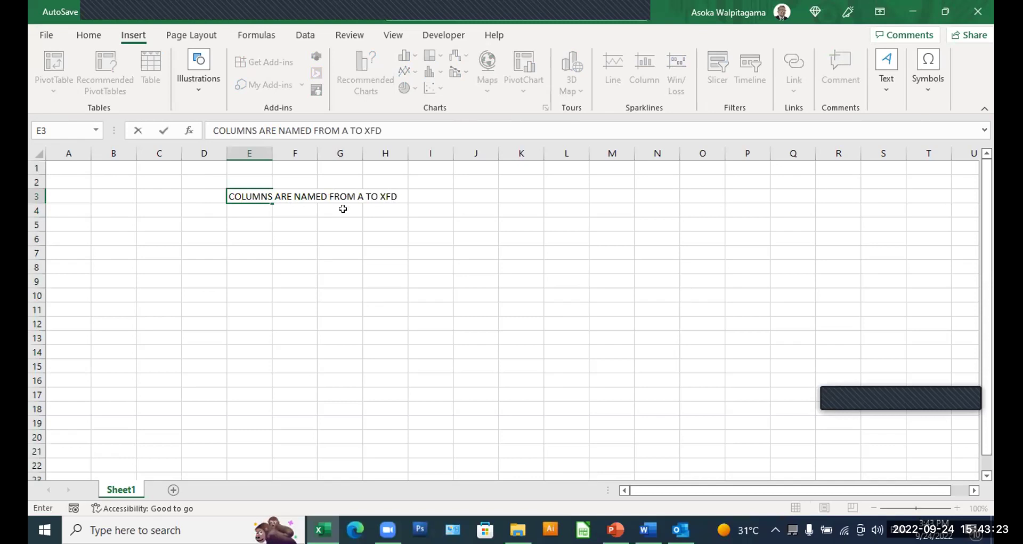
# Step: Change the word TO in the cell E3 text to lowercase "to"
pyautogui.moveTo(365, 193); pyautogui.dragTo(375, 195)
pyautogui.press('BackSpace')
pyautogui.press('BackSpace')
pyautogui.write('to')
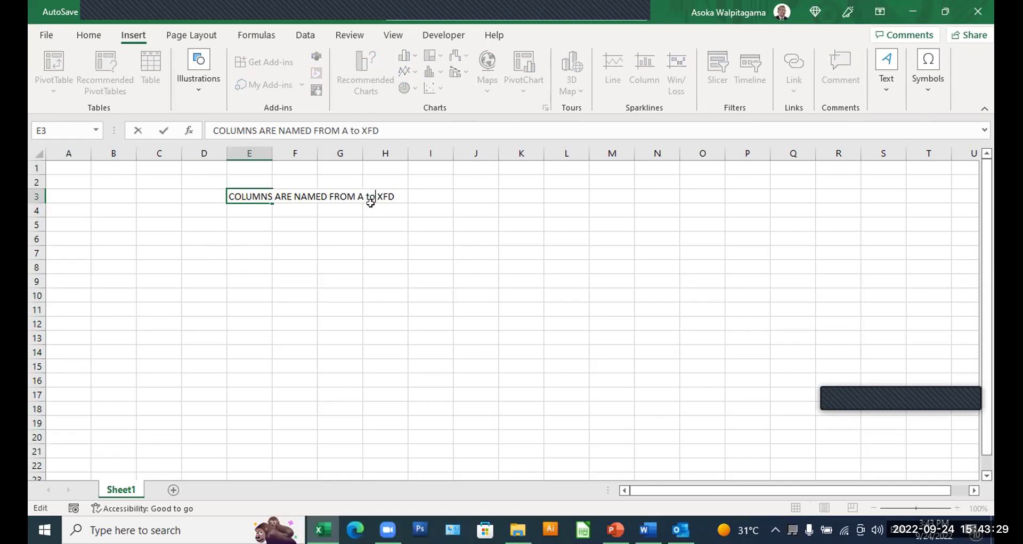
pyautogui.click(422, 257)
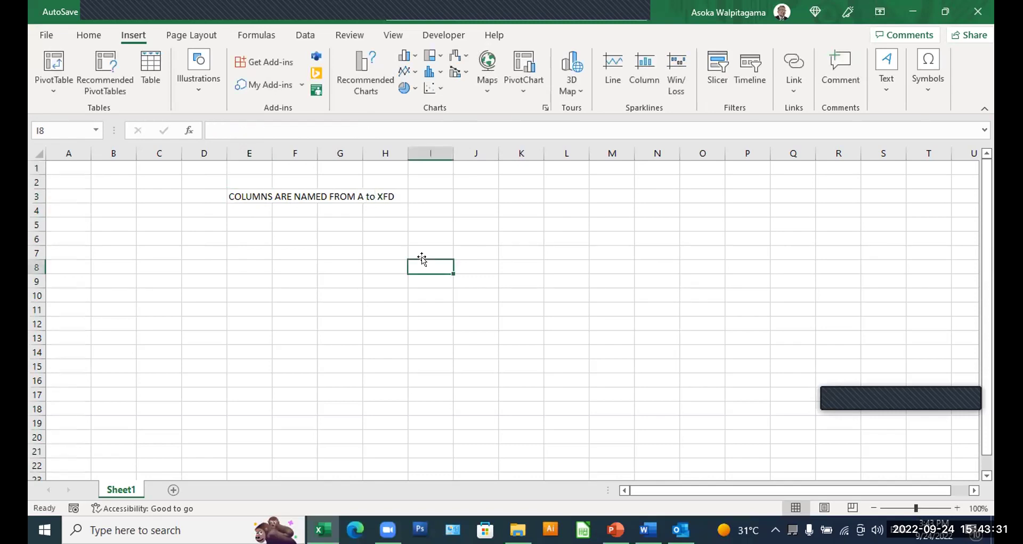
# Step: Increase the font size of the column note in cell E3 to 22
pyautogui.click(250, 196)
pyautogui.click(88, 35)
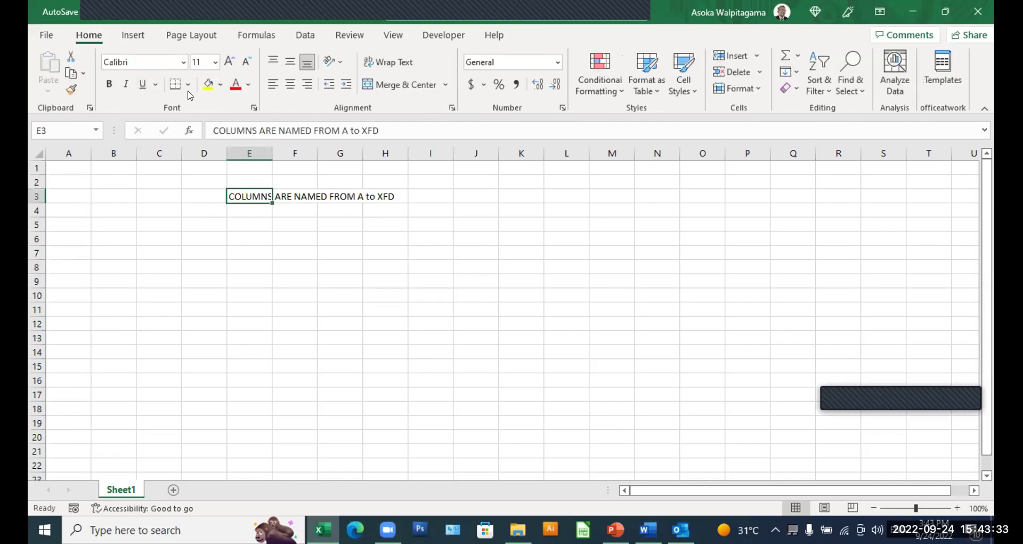
pyautogui.click(230, 61)
pyautogui.click(229, 61)
pyautogui.click(230, 61)
pyautogui.click(230, 60)
pyautogui.click(230, 61)
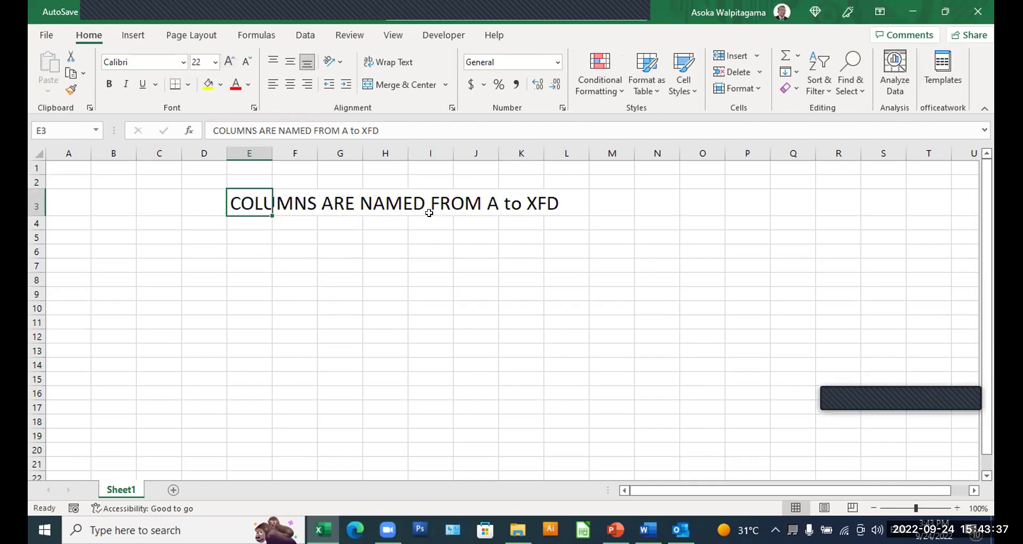
pyautogui.click(548, 245)
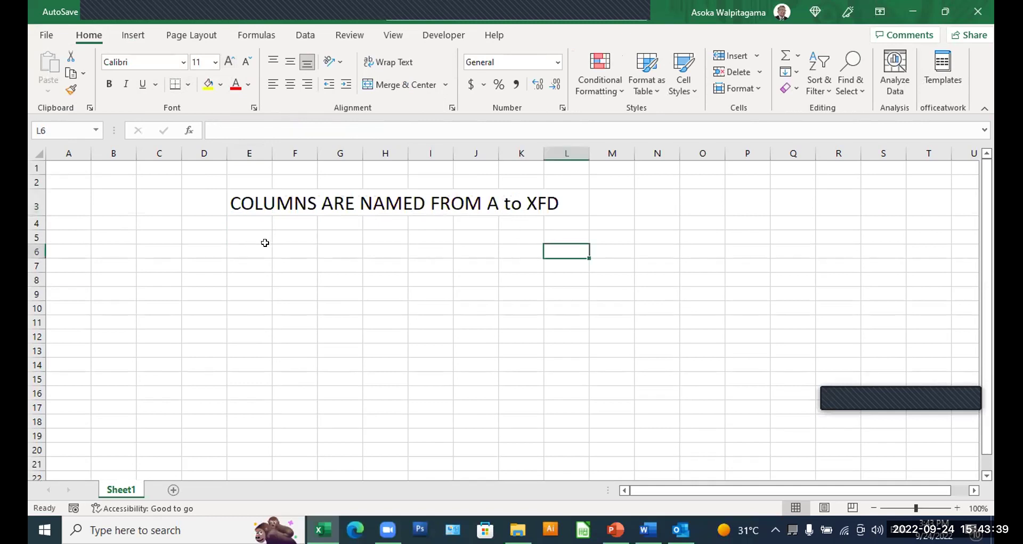
# Step: Write "ROWS are numbered from 1" in cell E5
pyautogui.click(257, 235)
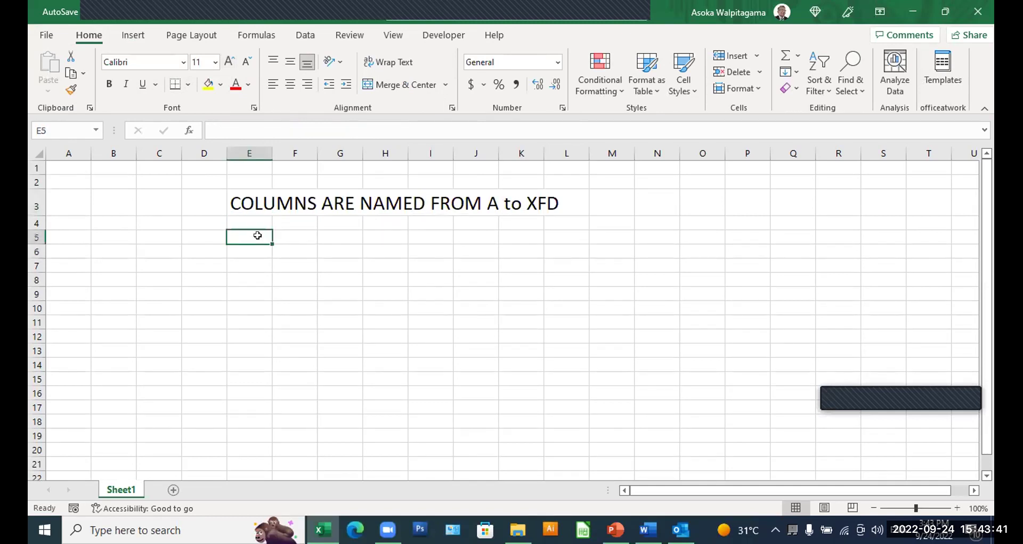
pyautogui.write('RO')
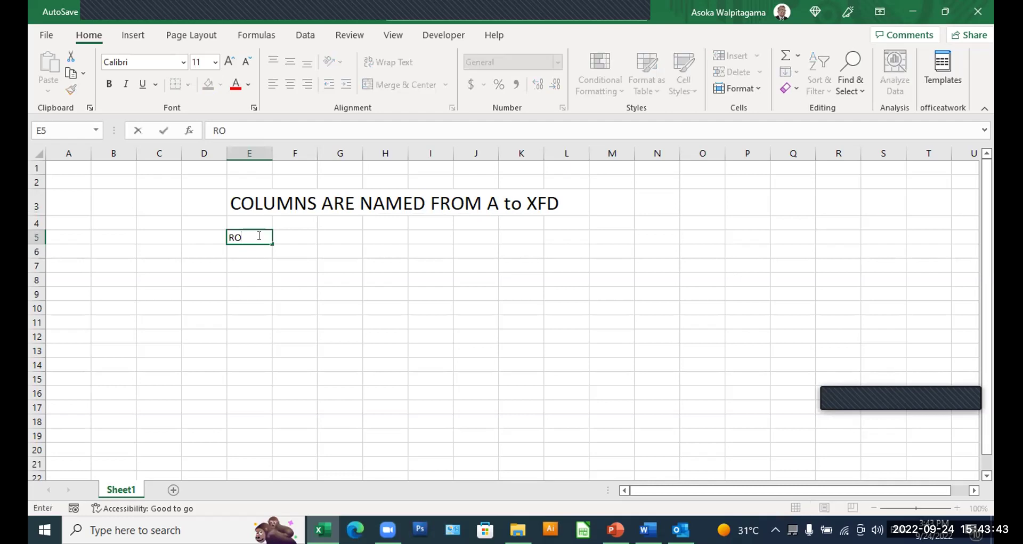
pyautogui.write('WS are numbere')
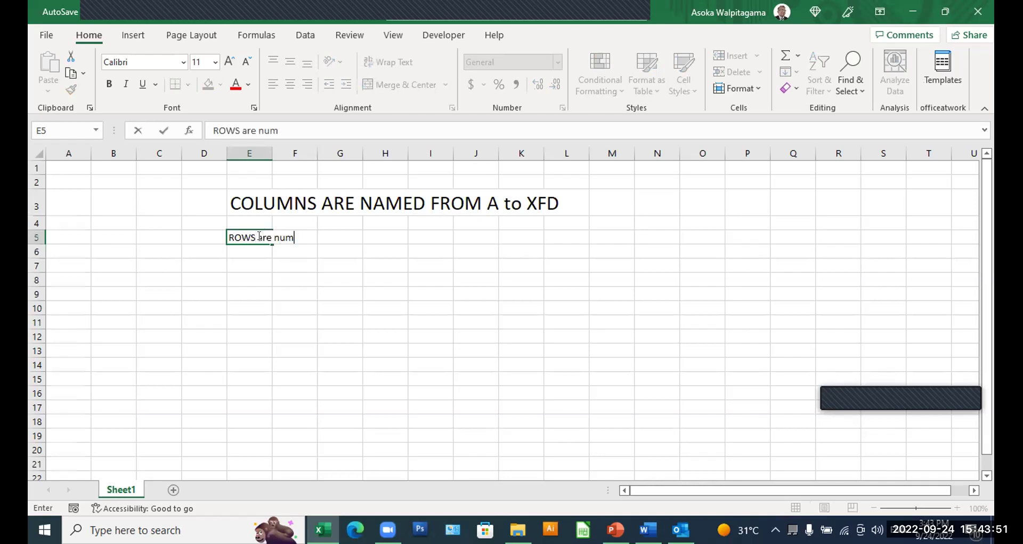
pyautogui.write('from 1 -')
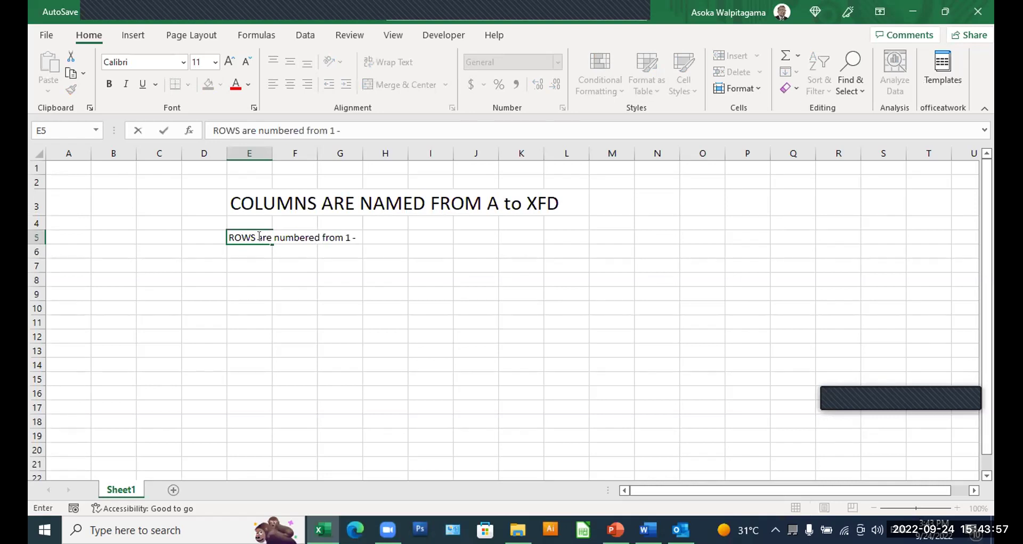
pyautogui.write('48')
pyautogui.press('BackSpace')
pyautogui.press('BackSpace')
pyautogui.press('BackSpace')
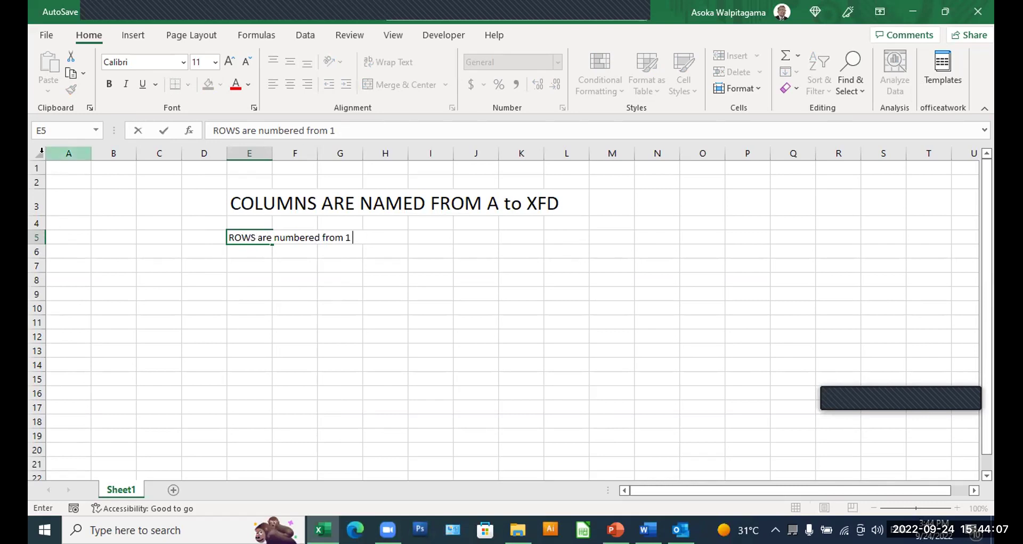
# Step: Select the whole sheet to check its row count, and extend the cell E5 text with "to 1048576"
pyautogui.click(35, 152)
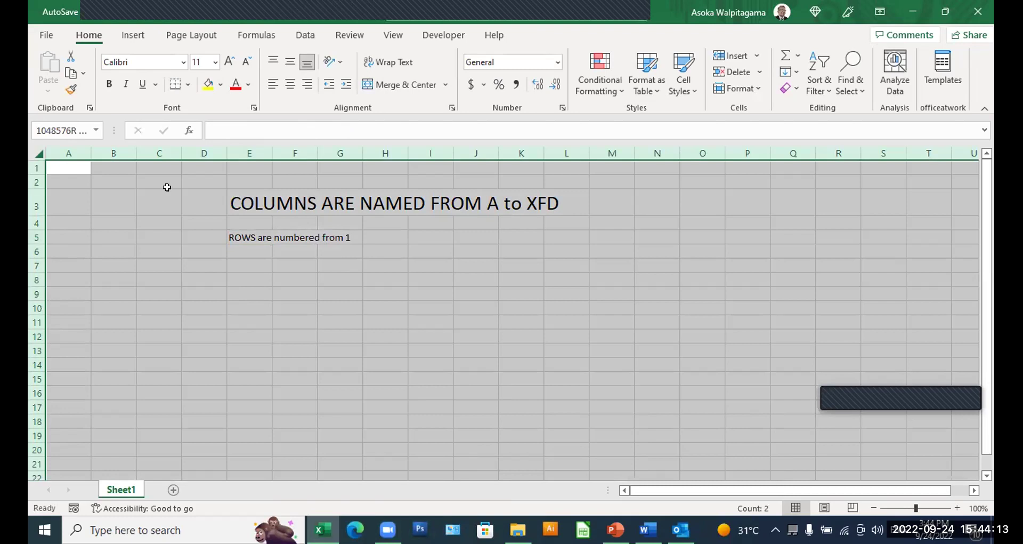
pyautogui.click(241, 235)
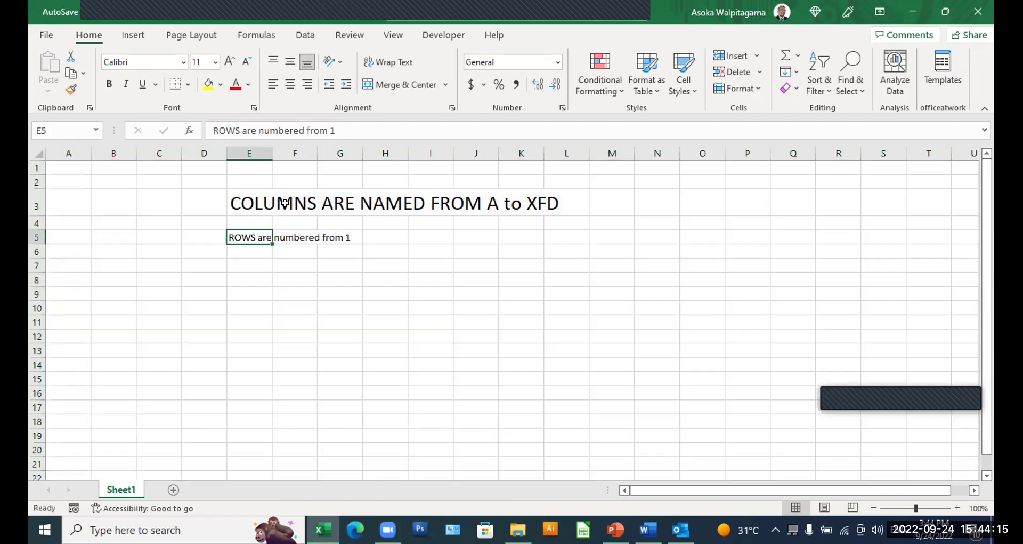
pyautogui.click(344, 129)
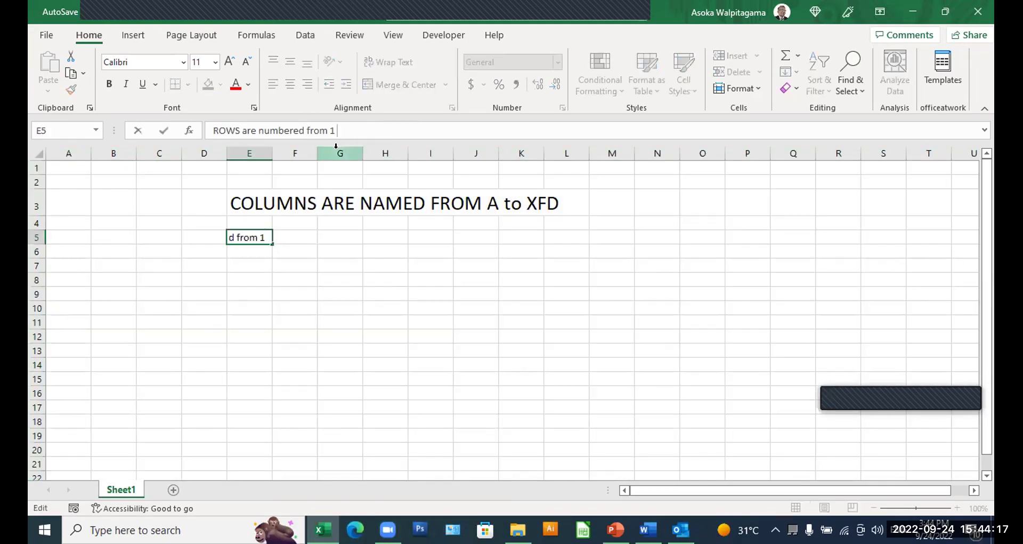
pyautogui.write('to 1048576')
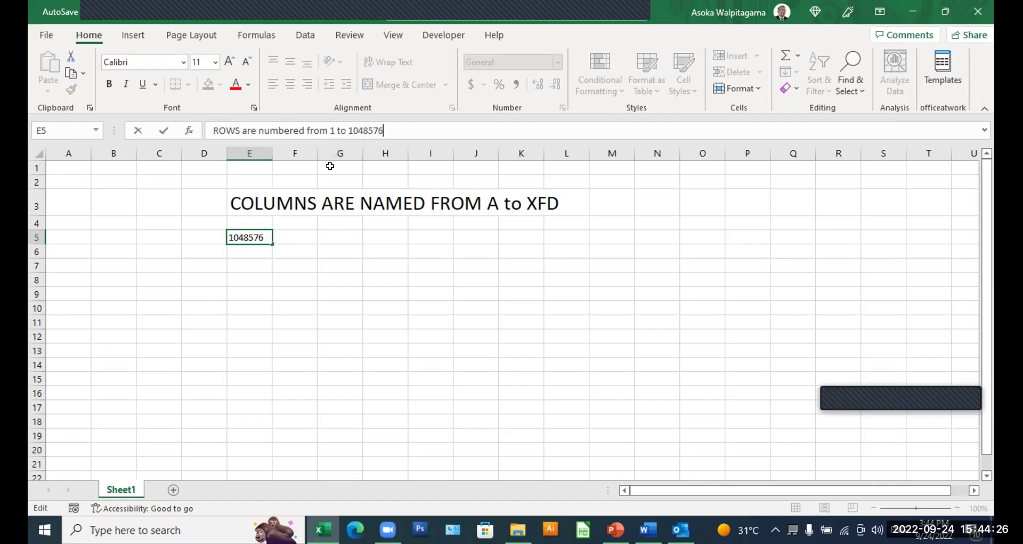
pyautogui.click(343, 308)
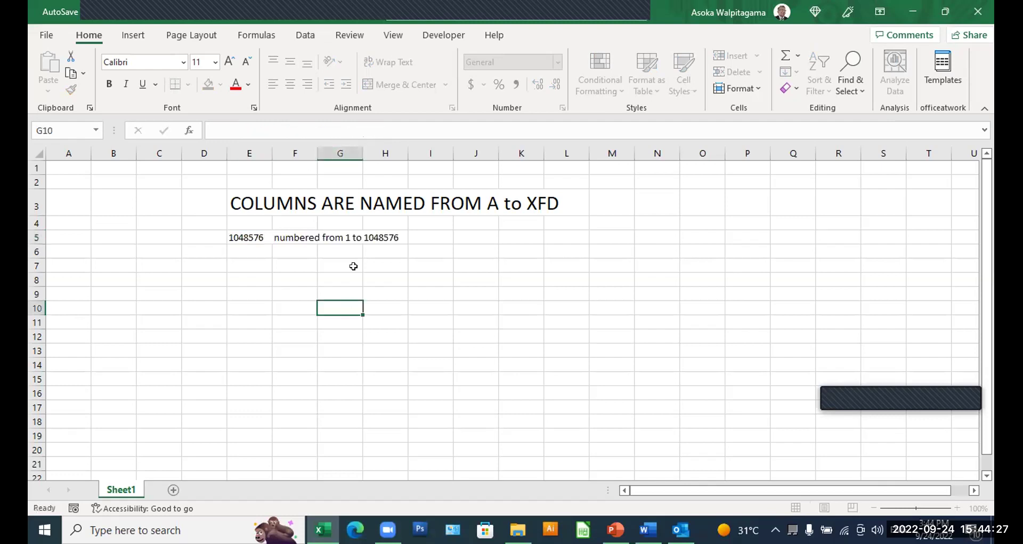
# Step: Copy the formatting of cell E3 onto the row note in cell E5 with Format Painter
pyautogui.click(257, 207)
pyautogui.click(71, 90)
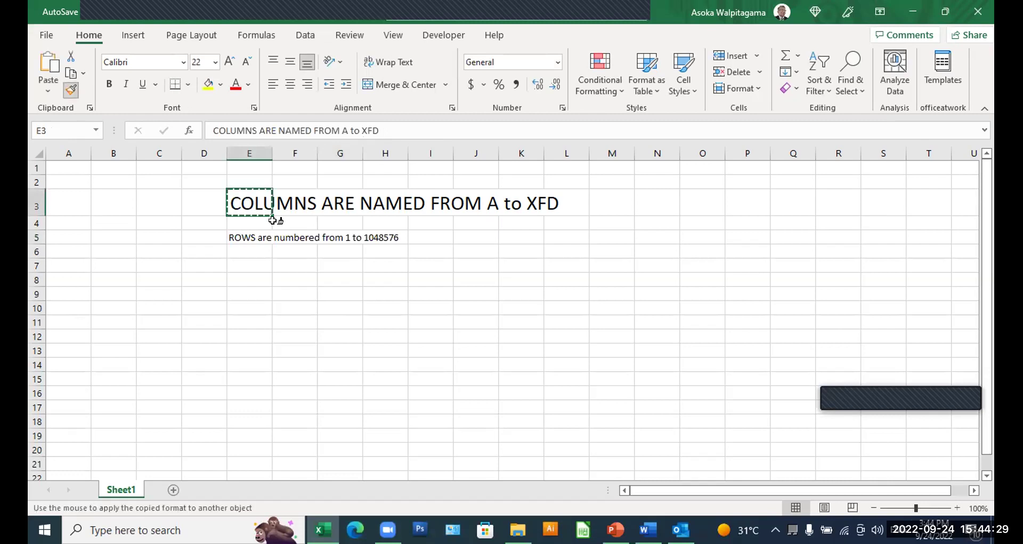
pyautogui.click(246, 238)
pyautogui.click(456, 330)
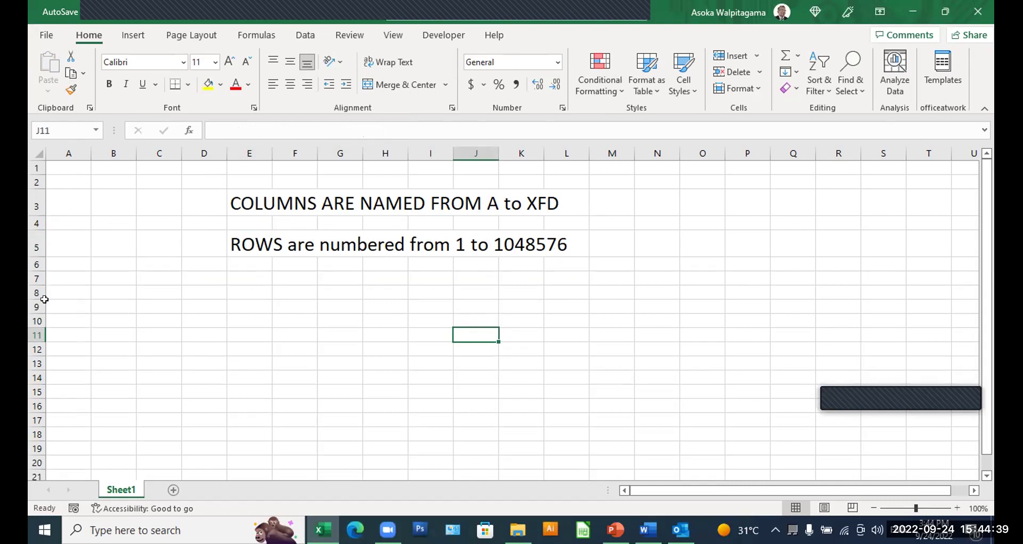
# Step: Jump from cell C7 to the end of column C and highlight the sheet's last row
pyautogui.click(160, 279)
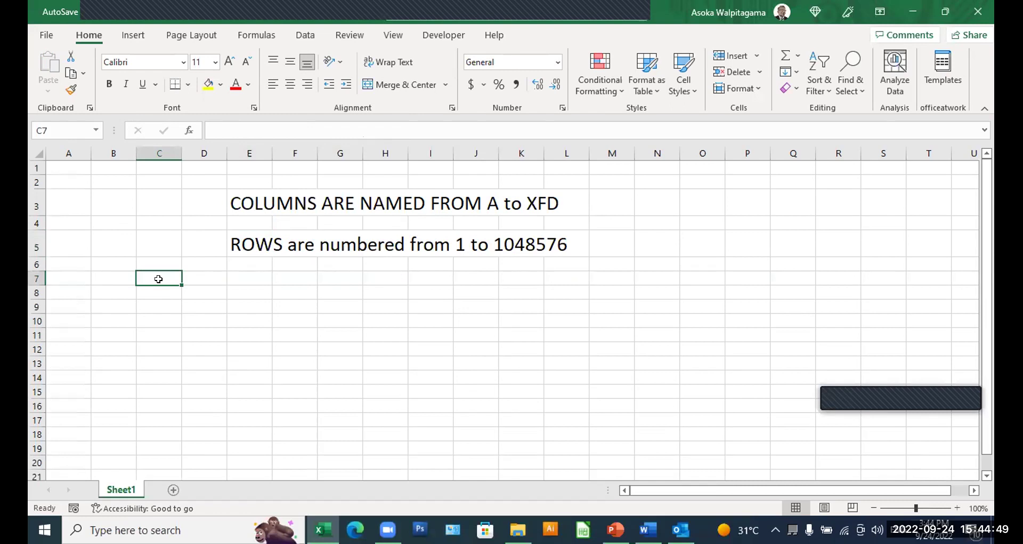
pyautogui.hotkey('ctrl', 'Down')
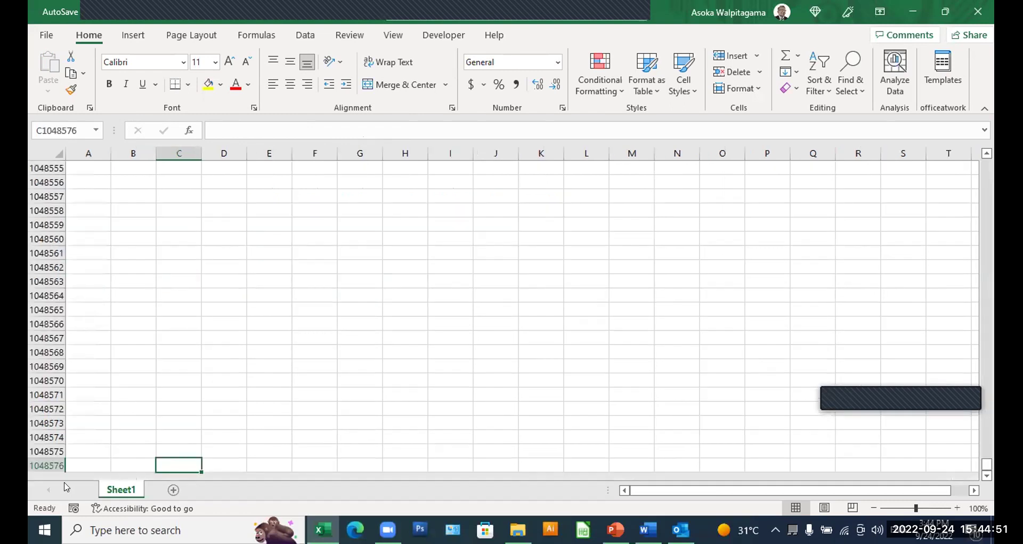
pyautogui.click(105, 435)
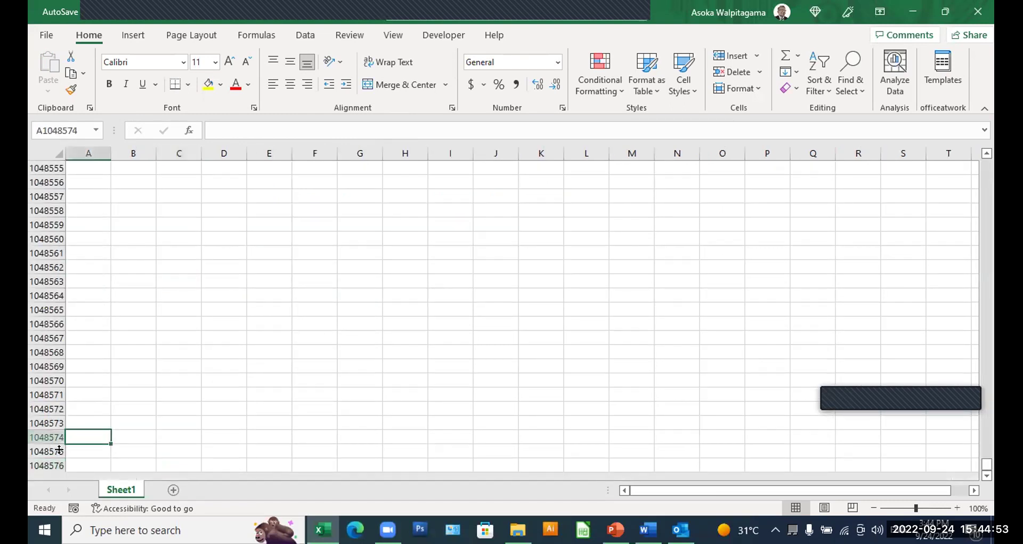
pyautogui.click(37, 464)
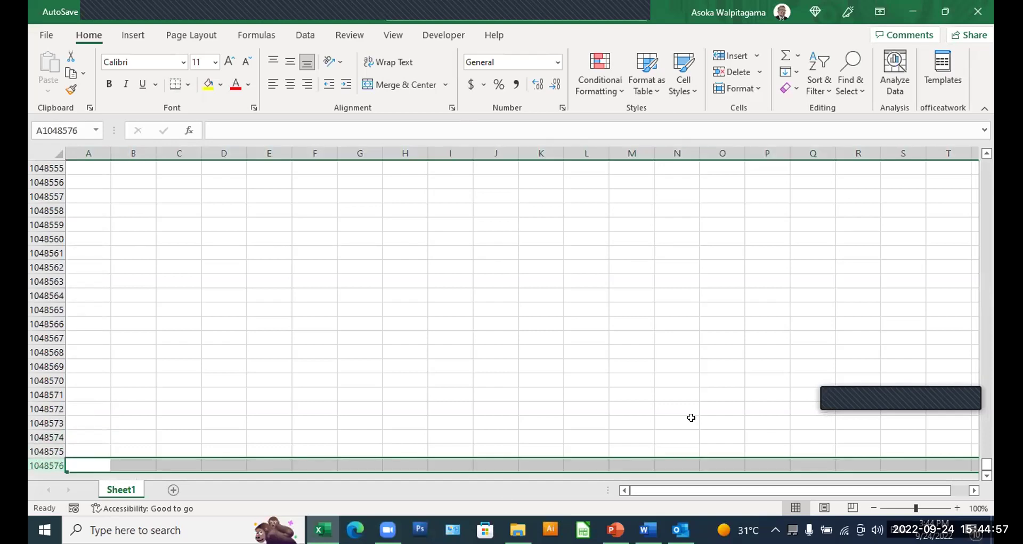
pyautogui.click(502, 353)
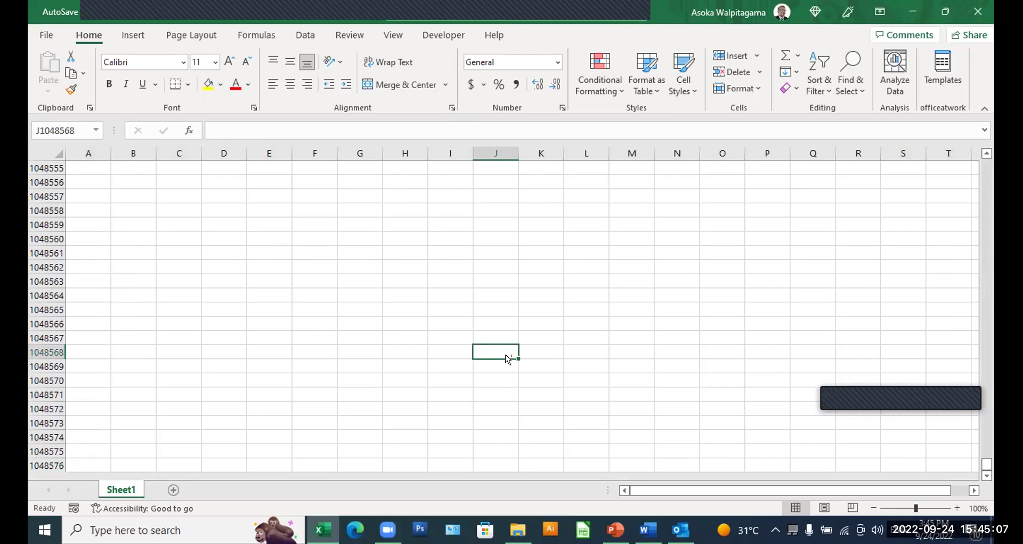
# Step: Return to cell A1, and write the shortcut note "Ctrl & Down Arrow" in cell E8
pyautogui.hotkey('ctrl', 'Home')
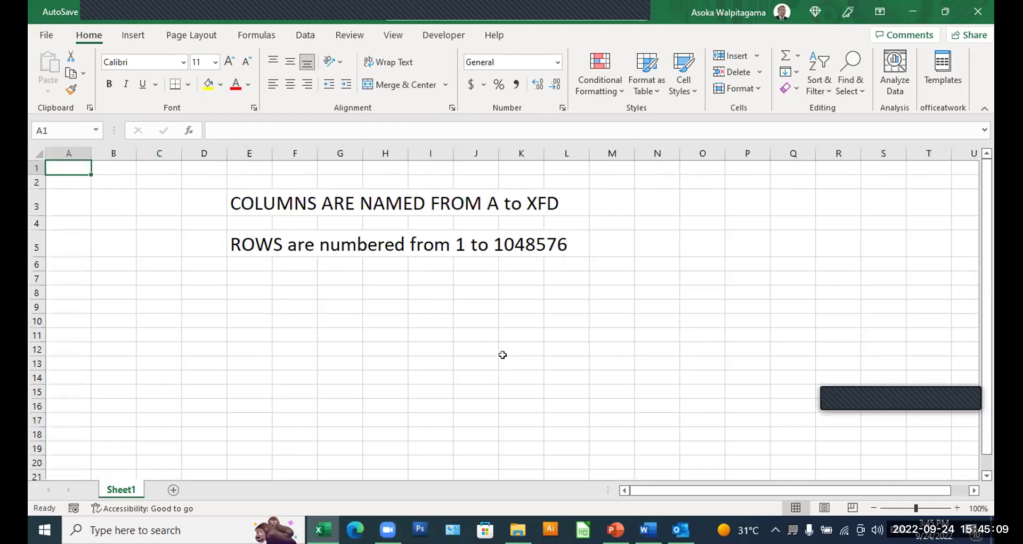
pyautogui.click(241, 294)
pyautogui.write('Ctr')
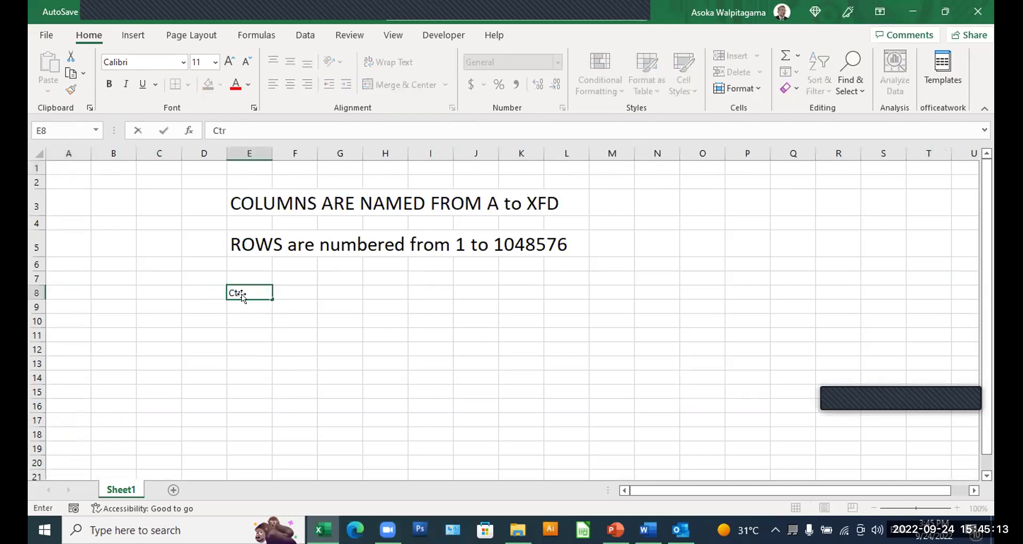
pyautogui.write('l & Down Arrow')
# Step: Write the note "Ctrl & HOME key to goto Cell A1" in cell E10
pyautogui.click(249, 315)
pyautogui.write('Ctr')
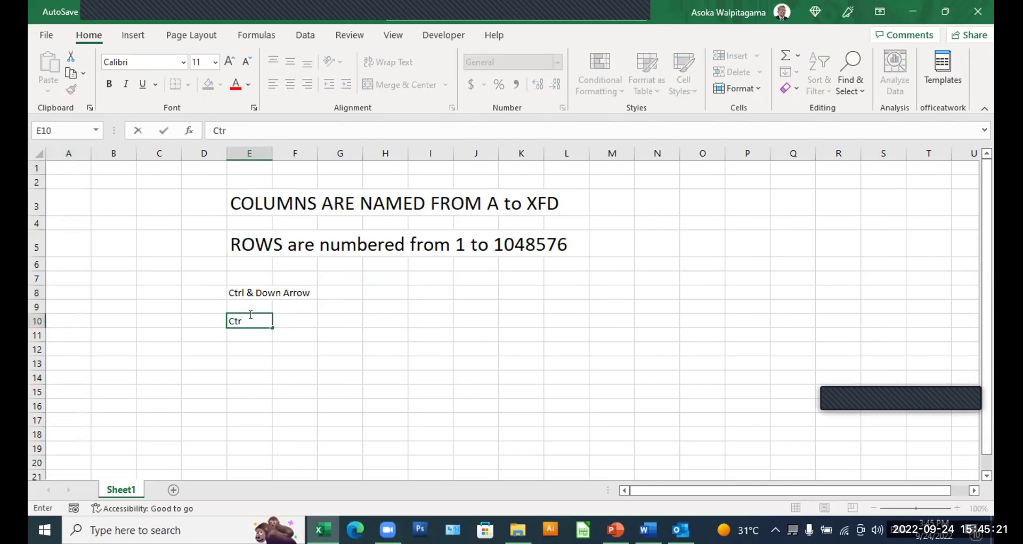
pyautogui.write('l & HOME ke')
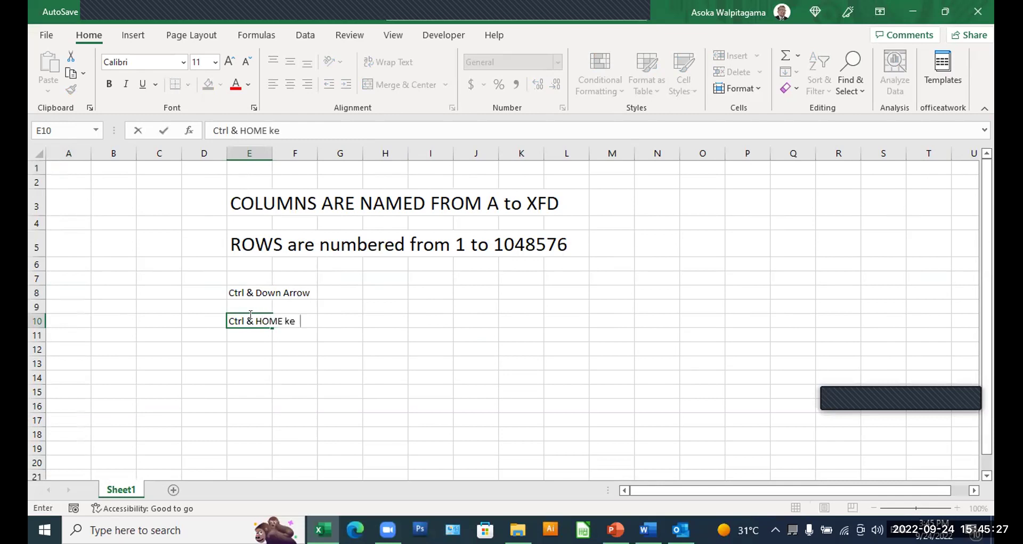
pyautogui.write('y to goto C')
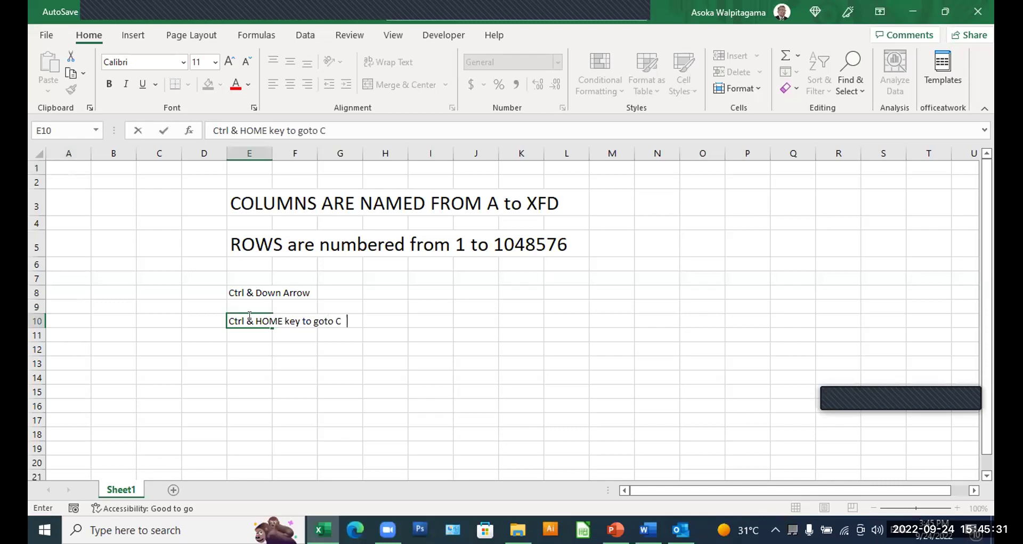
pyautogui.write('ell A1')
pyautogui.click(272, 359)
# Step: Write the note "Ctrl & Right Arrow" in cell E12
pyautogui.click(240, 344)
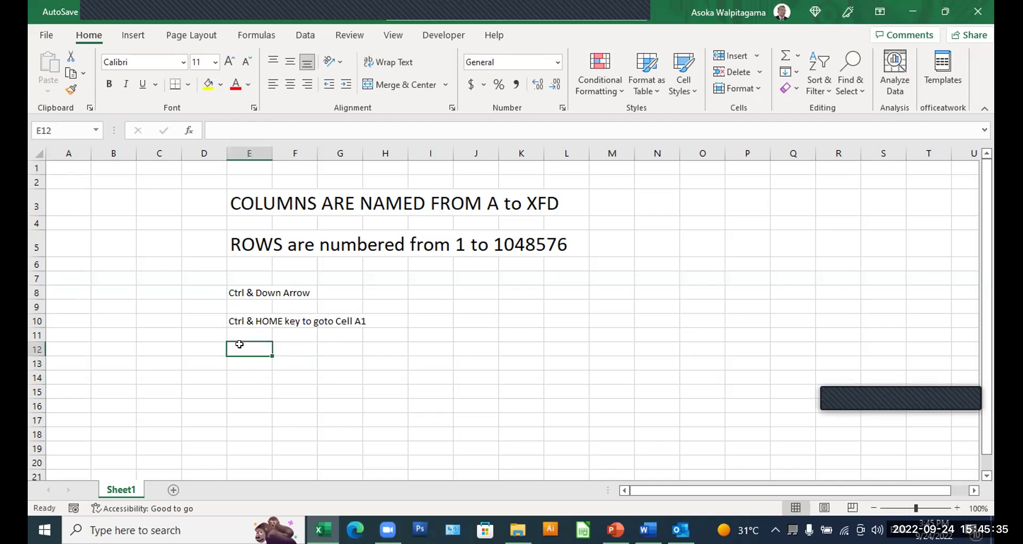
pyautogui.write('Ctrl & r')
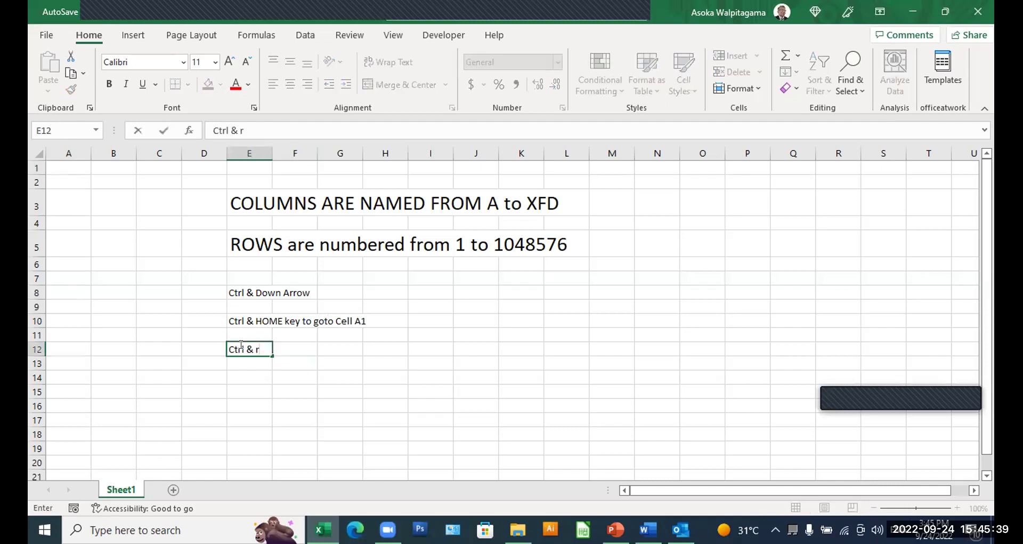
pyautogui.write('R')
pyautogui.press('BackSpace')
pyautogui.press('BackSpace')
pyautogui.write('Right Arrow')
pyautogui.click(276, 377)
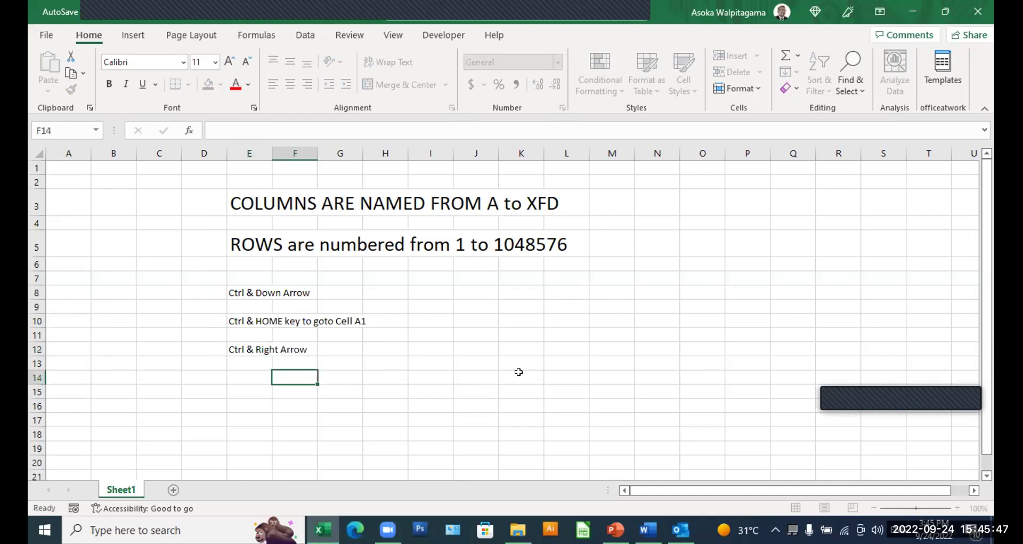
# Step: Jump from cell M11 to the last column and check its number with a temporary =COLUMN() formula in cell XFD6
pyautogui.click(599, 338)
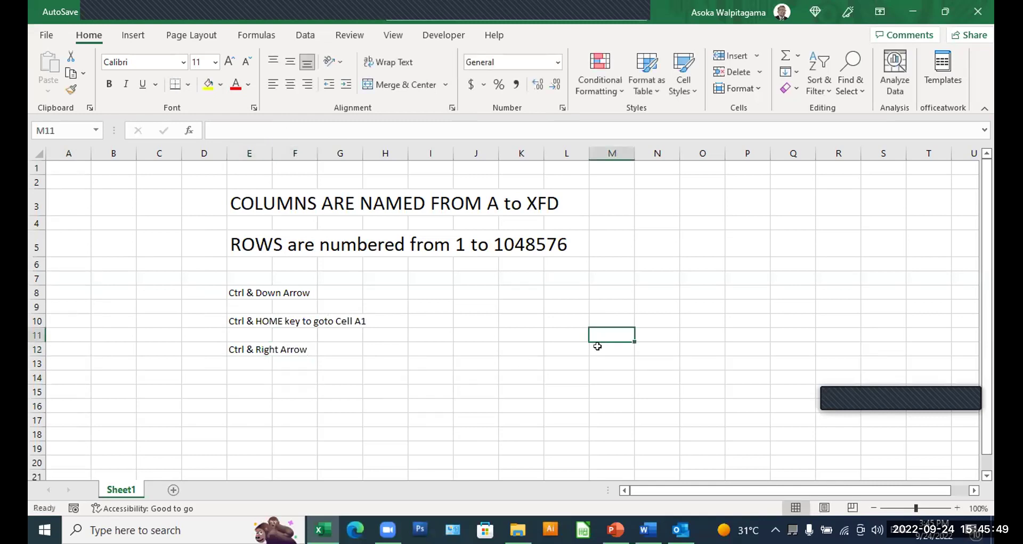
pyautogui.hotkey('ctrl', 'Right')
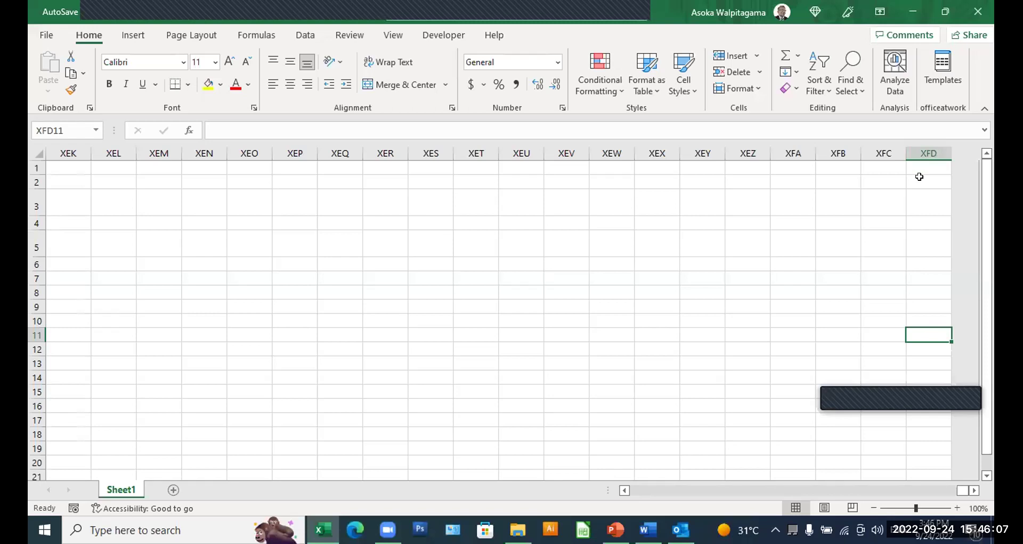
pyautogui.click(926, 264)
pyautogui.write('=')
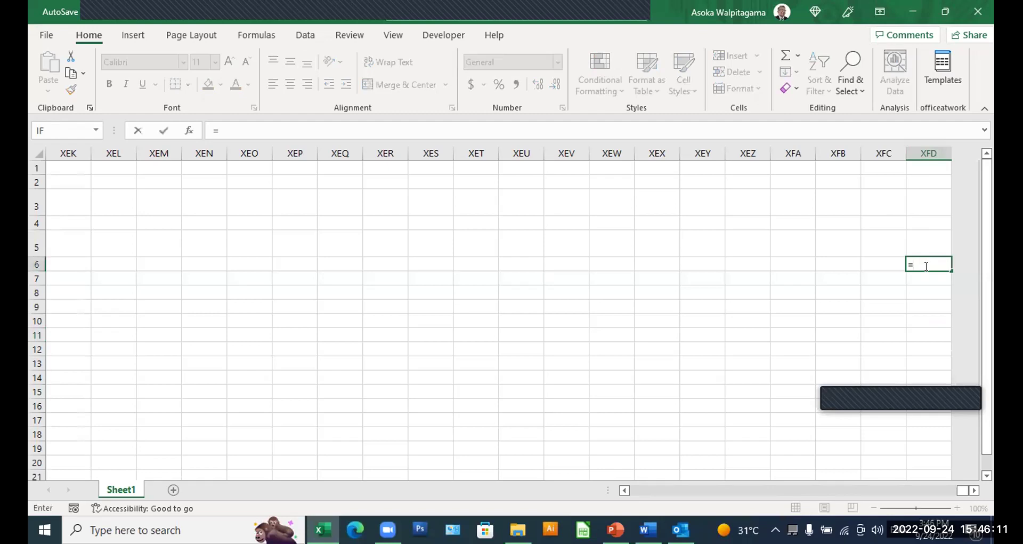
pyautogui.write('column()')
pyautogui.press('Return')
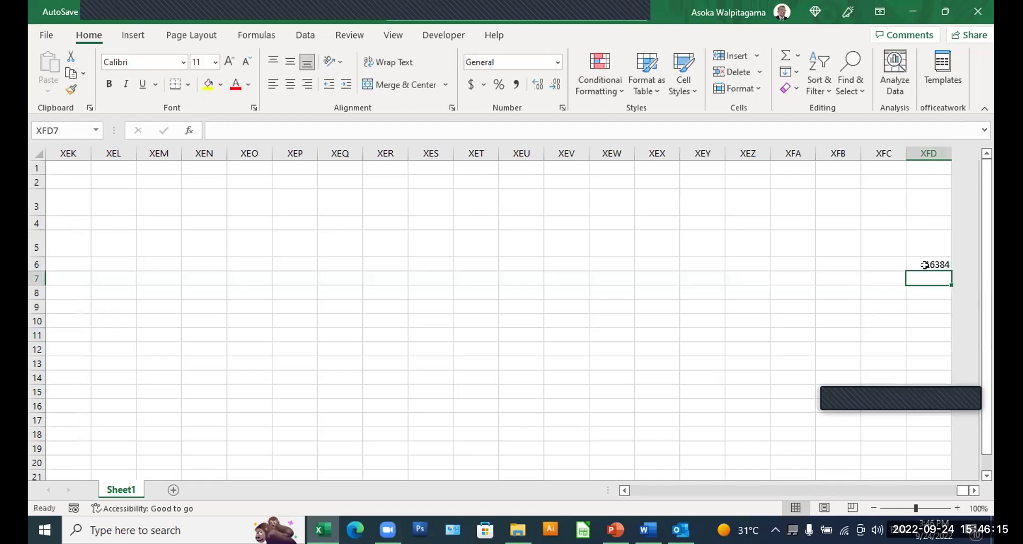
pyautogui.click(924, 265)
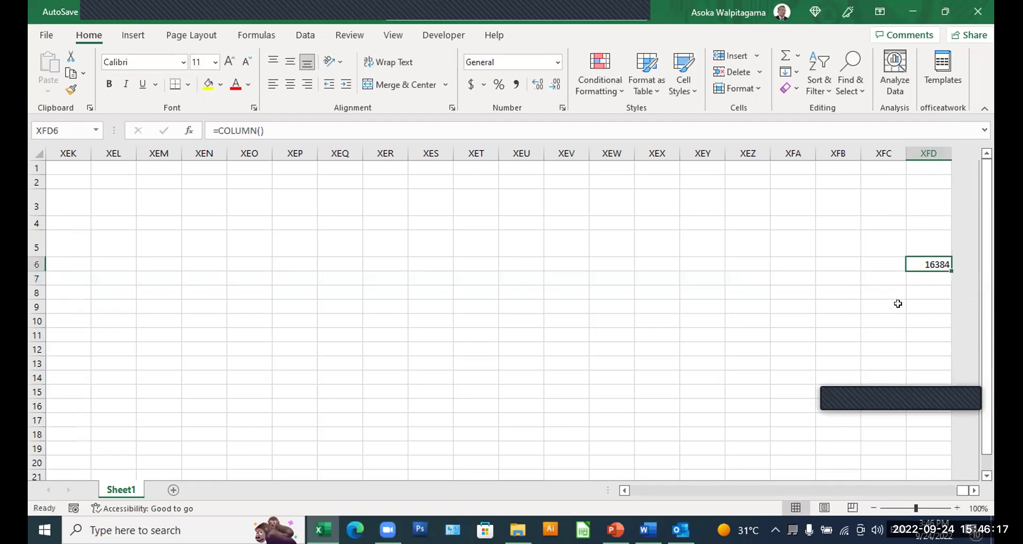
pyautogui.press('Delete')
# Step: Go back to the notes and append "( 16384 )" to the column note in cell E3
pyautogui.moveTo(962, 490); pyautogui.dragTo(637, 490)
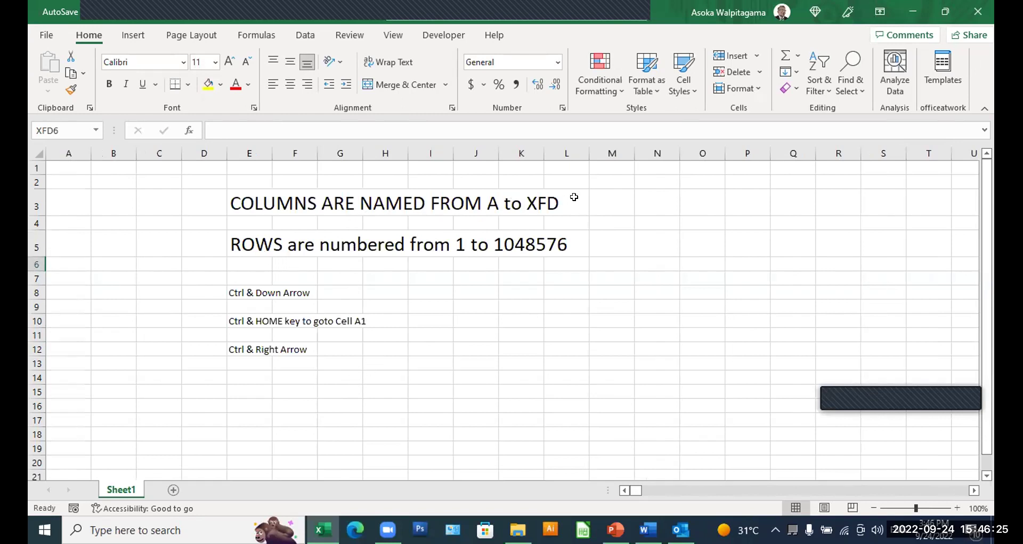
pyautogui.click(248, 202)
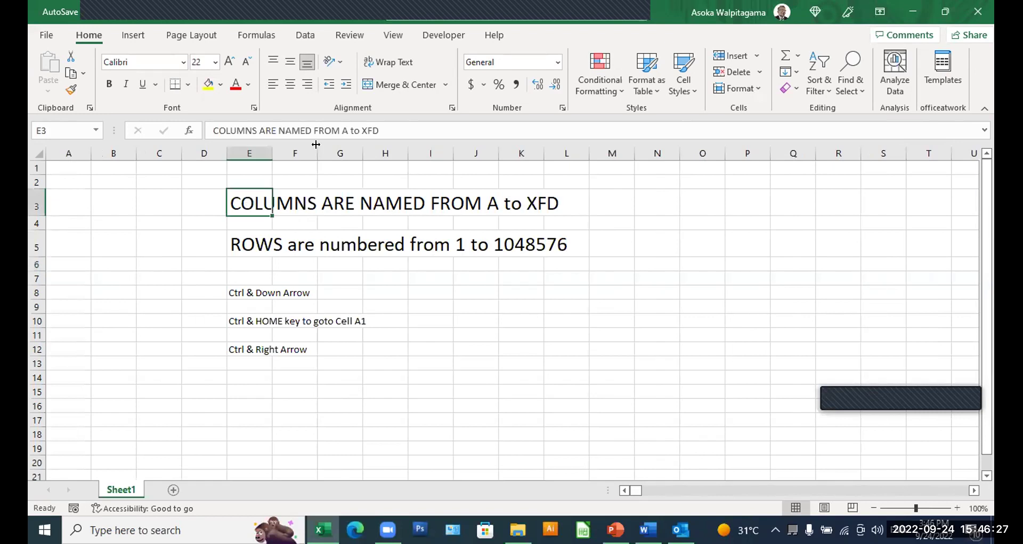
pyautogui.click(443, 129)
pyautogui.write('(')
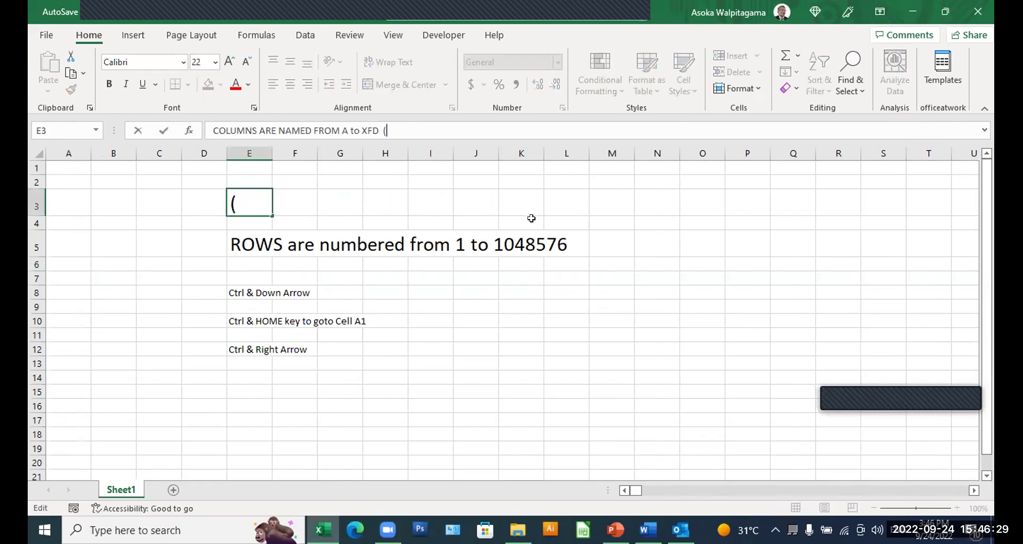
pyautogui.write(' 16384')
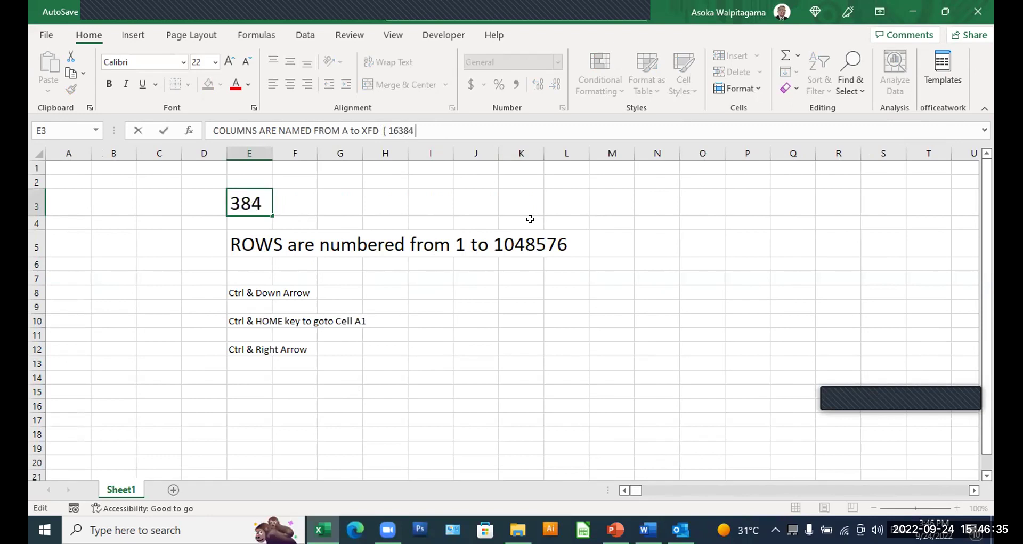
pyautogui.write(' )')
pyautogui.press('Return')
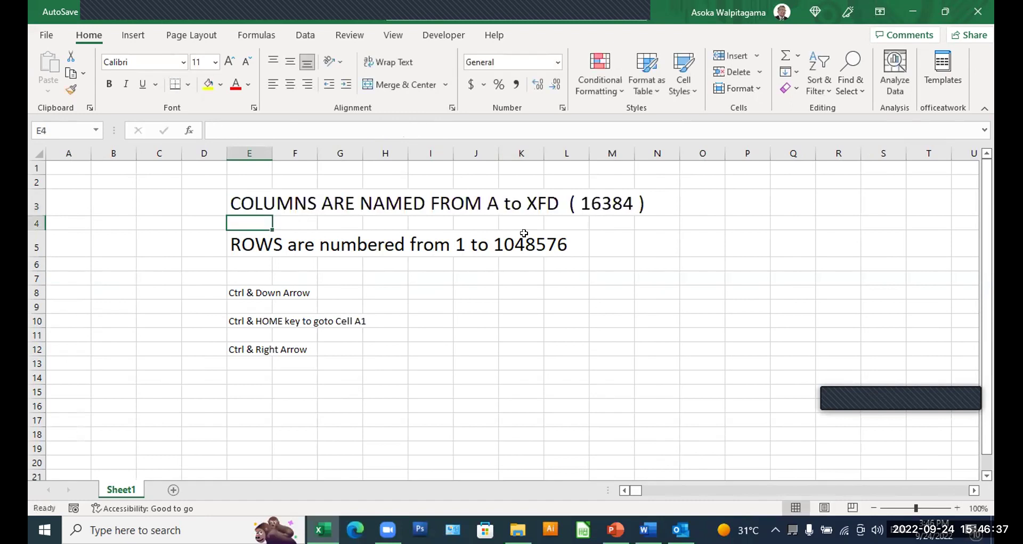
# Step: Add a second worksheet to the workbook and return to Sheet1
pyautogui.click(589, 318)
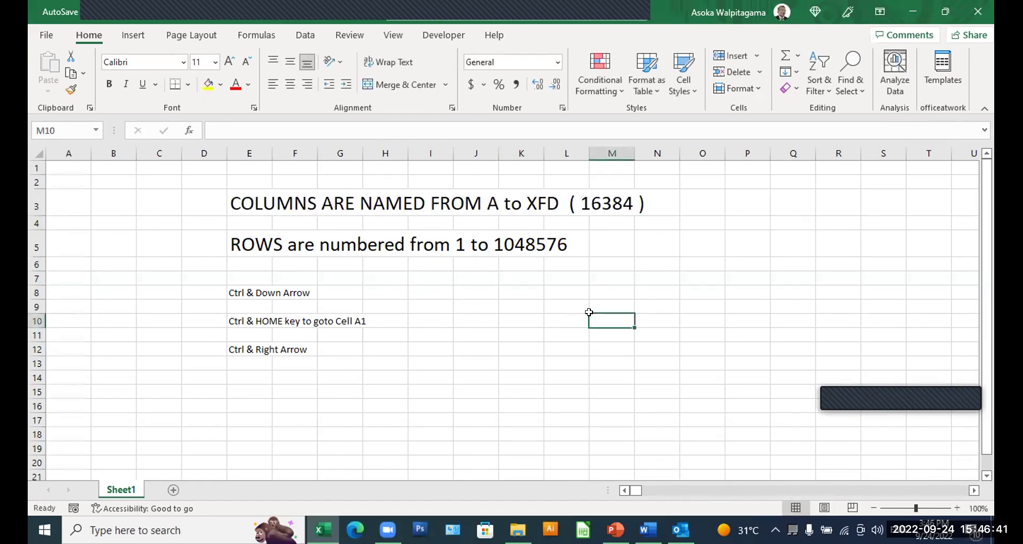
pyautogui.click(173, 490)
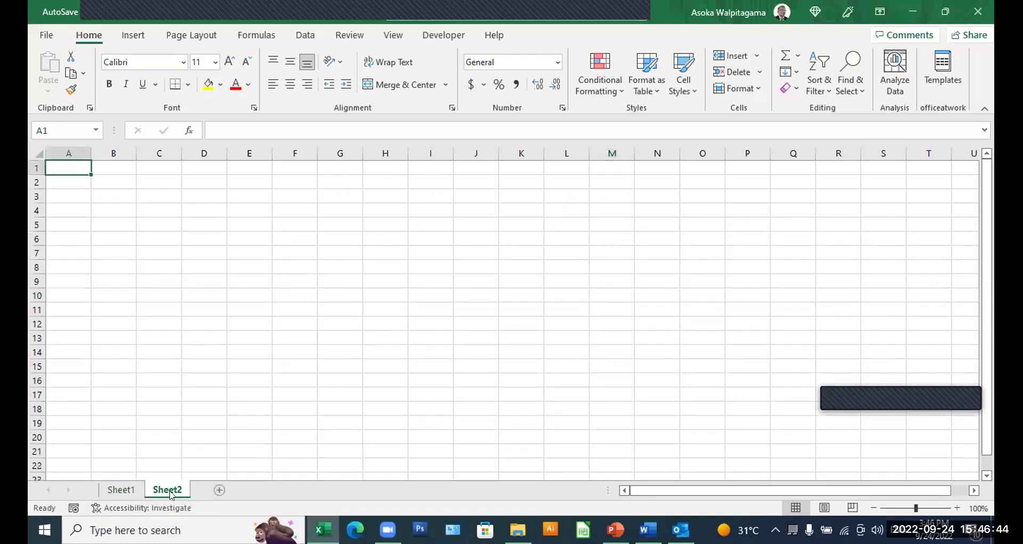
pyautogui.click(126, 489)
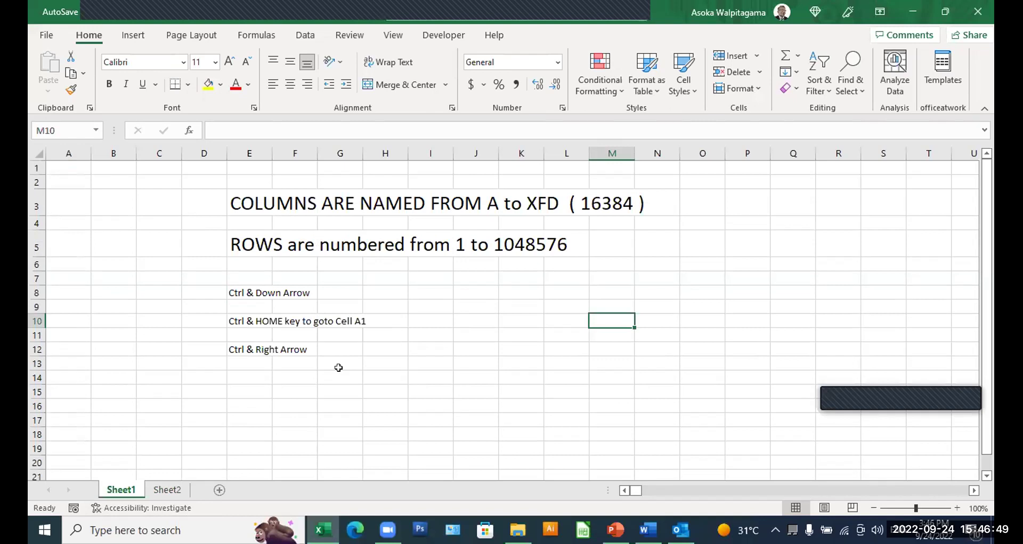
# Step: Switch to the TEACHER TRAINING presentation in PowerPoint, start the show at the "What is Excel" slide and reveal its paragraphs
pyautogui.hotkey('alt', 'Tab')
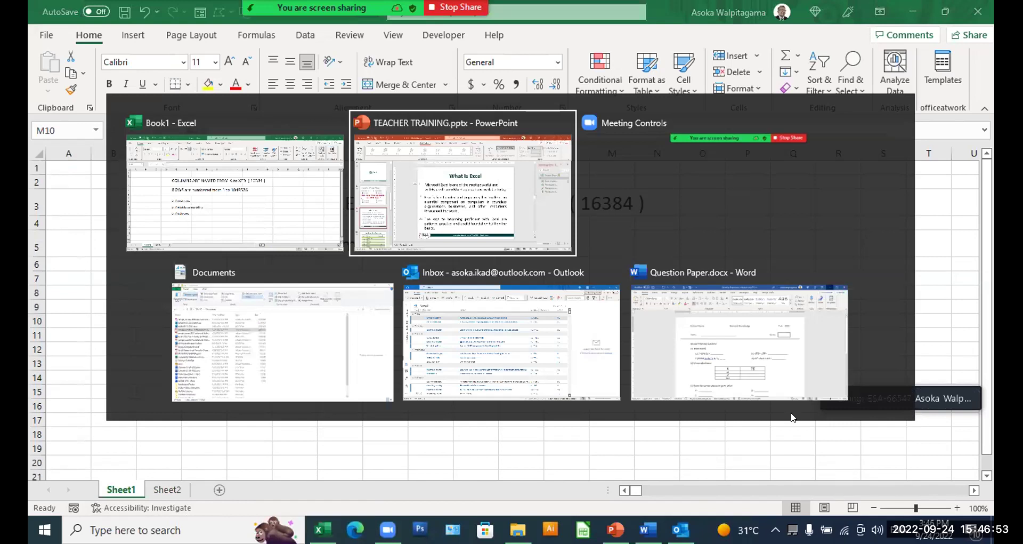
pyautogui.hotkey('shift', 'F5')
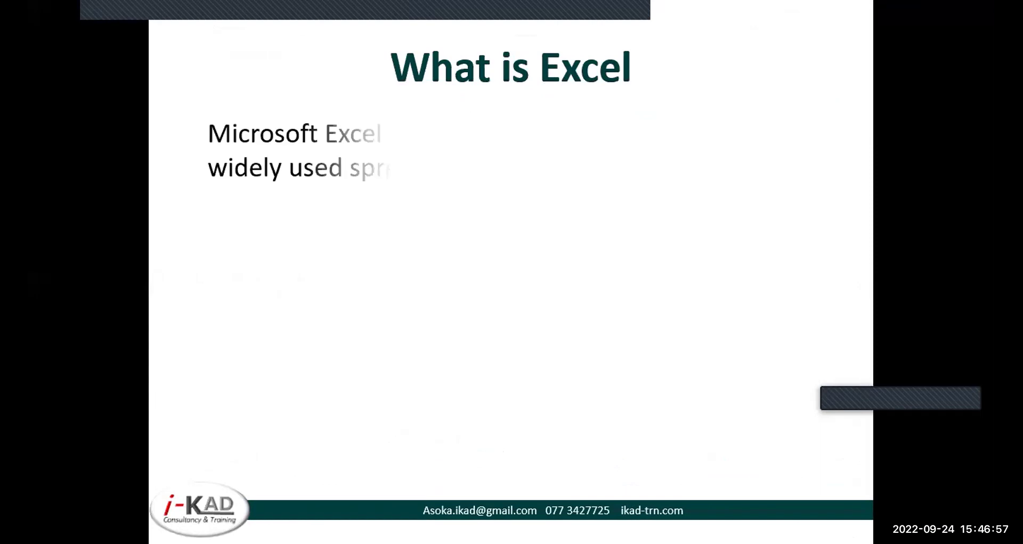
pyautogui.press('Right')
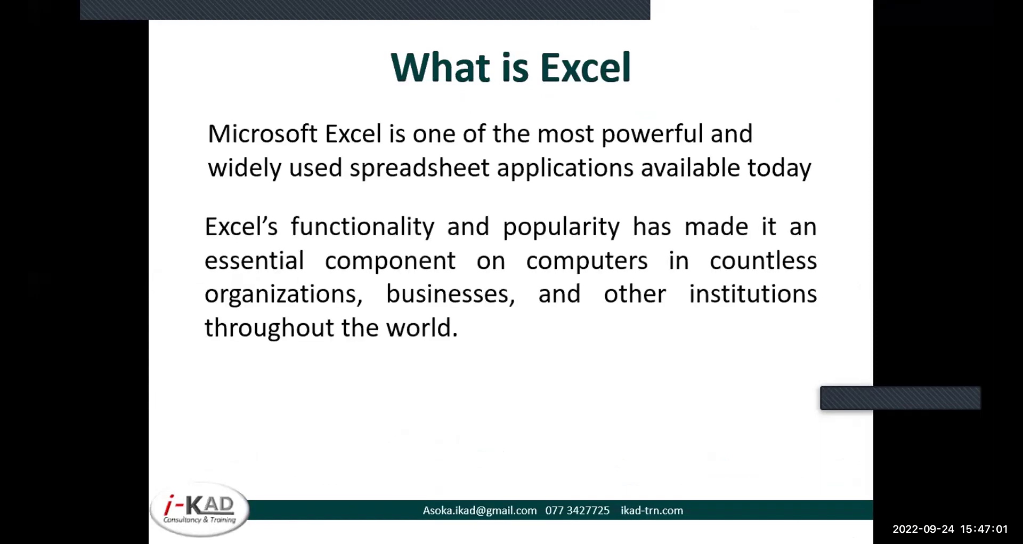
pyautogui.press('Right')
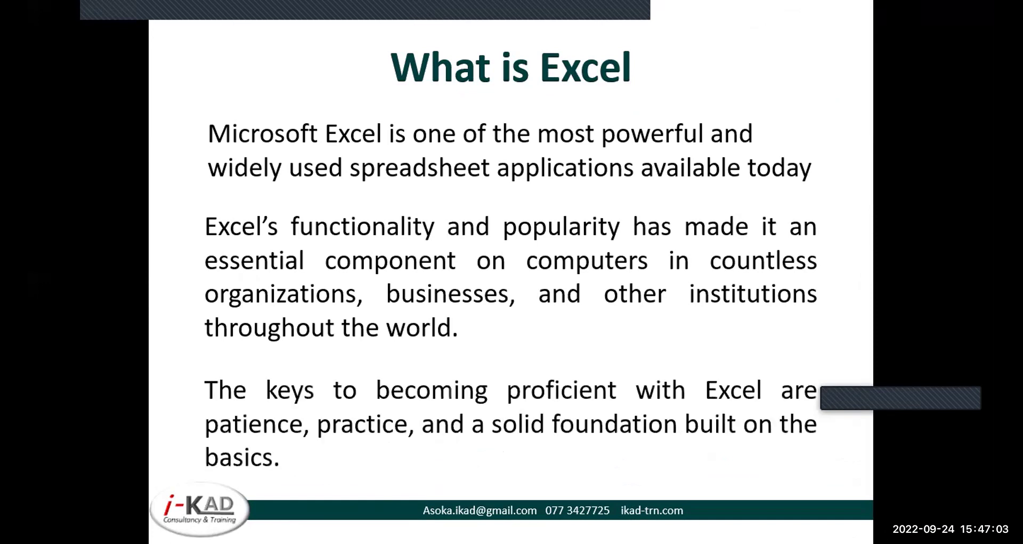
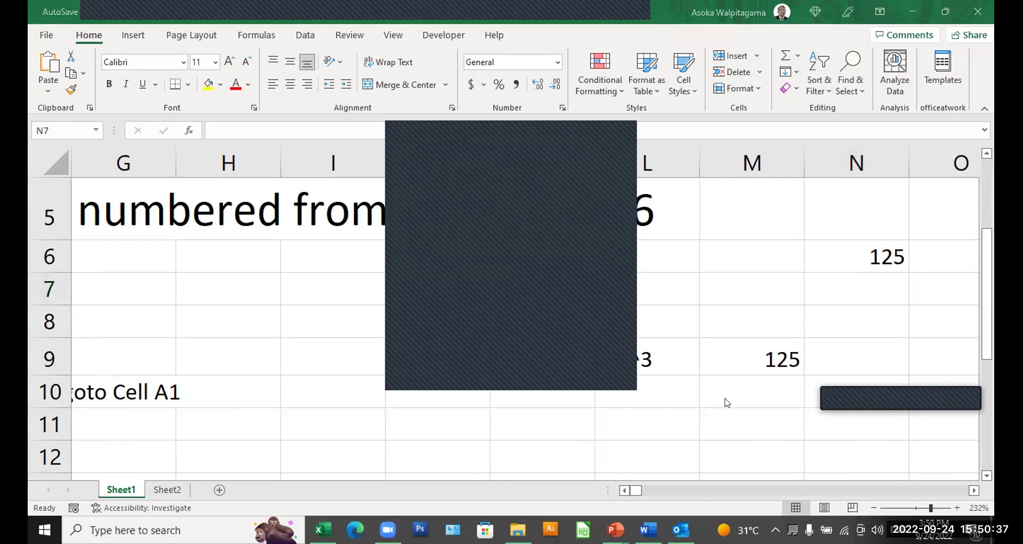
# Step: Switch to the running PowerPoint slide show and review the workbook structure slide and the CLASS REPORT functions slide
pyautogui.click(618, 131)
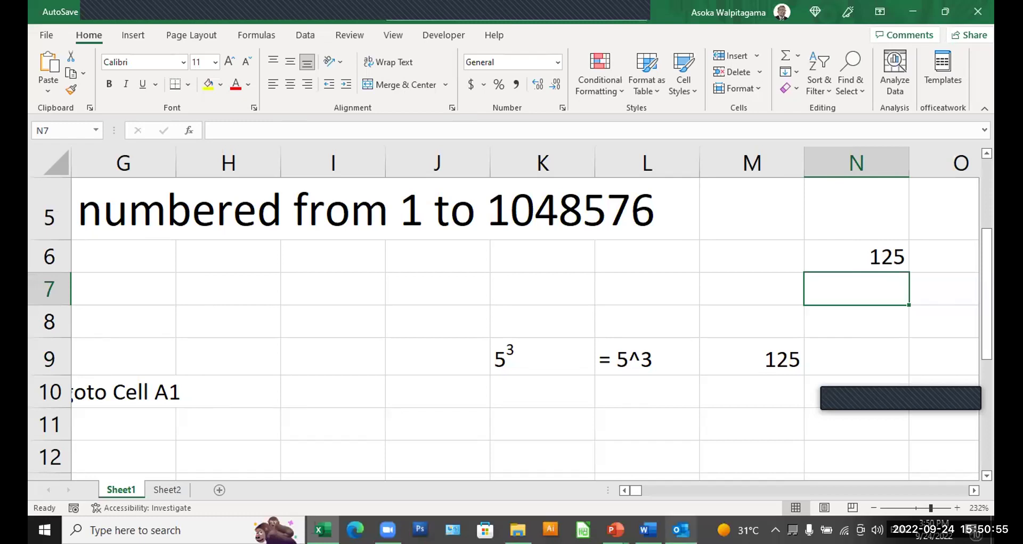
pyautogui.click(615, 529)
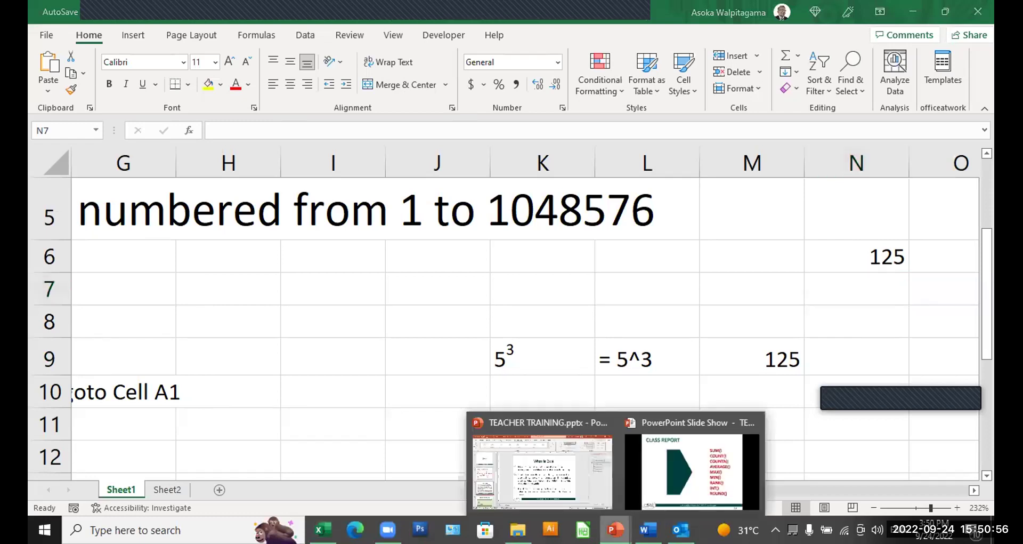
pyautogui.click(670, 490)
pyautogui.press('Left')
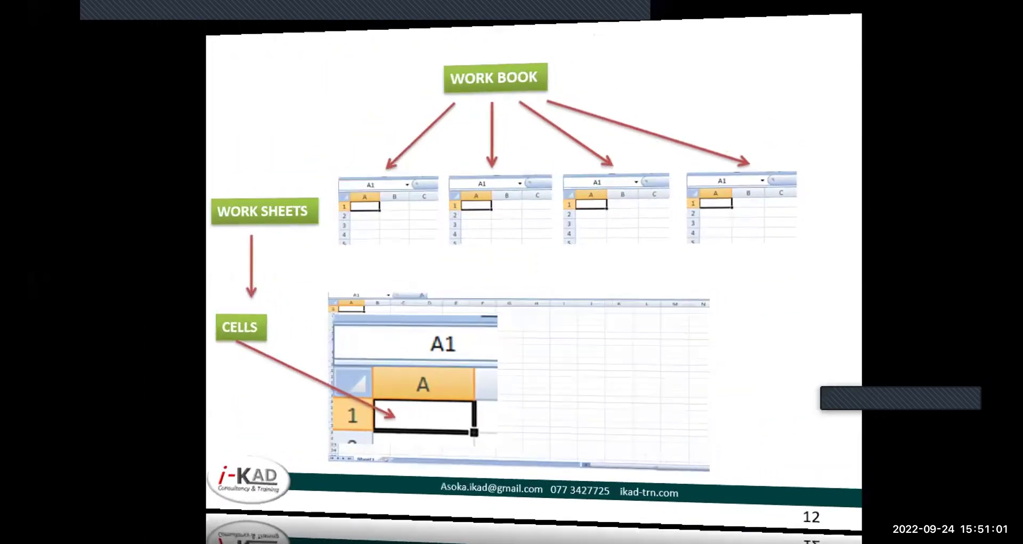
pyautogui.press('Right')
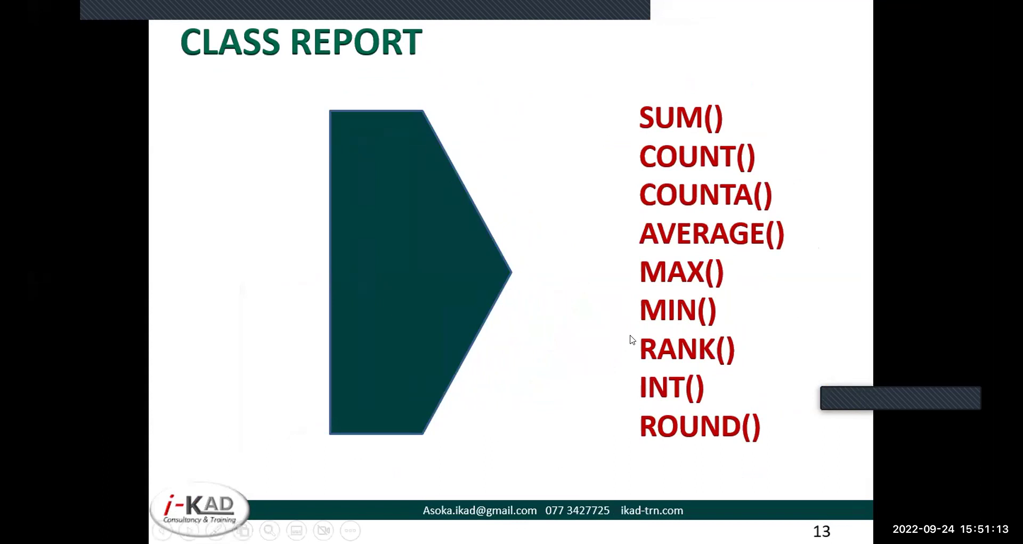
# Step: Switch back to Excel and rename the Sheet2 worksheet as "Grade 1A"
pyautogui.hotkey('alt', 'Tab')
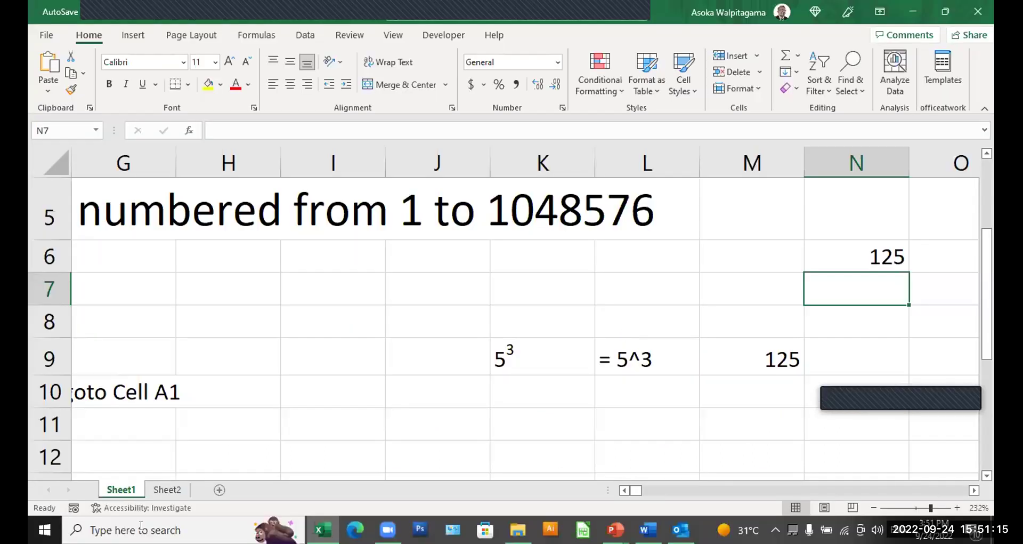
pyautogui.click(167, 489)
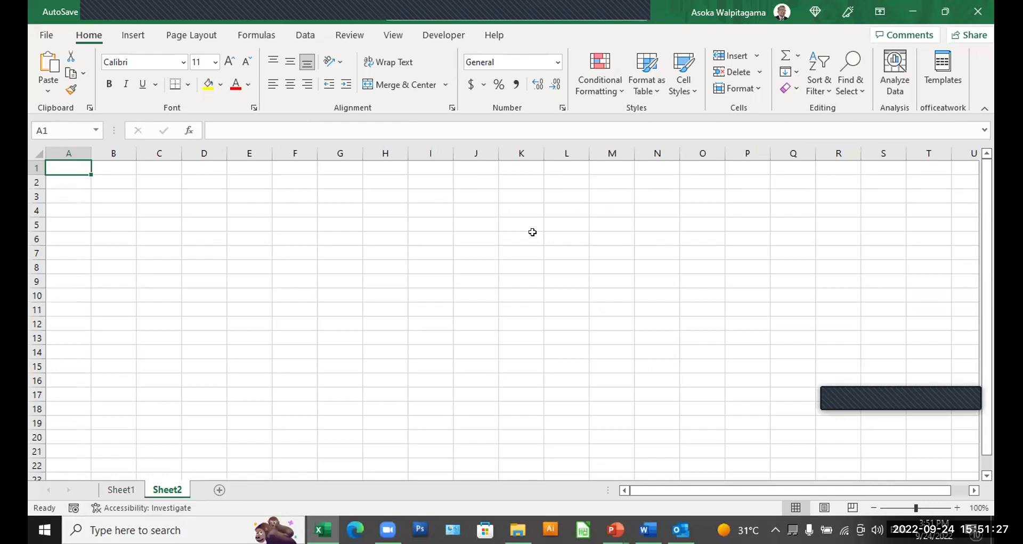
pyautogui.rightClick(158, 491)
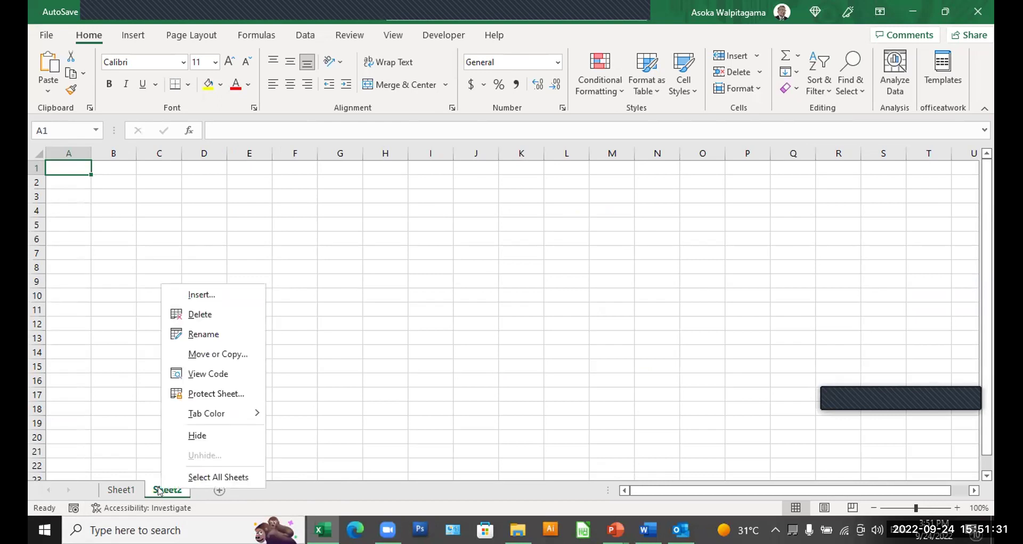
pyautogui.click(203, 334)
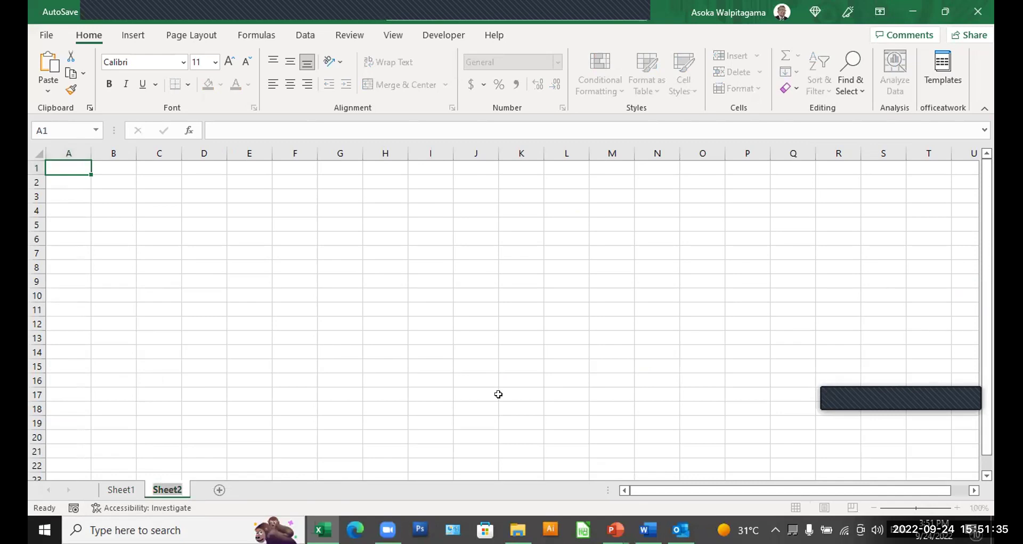
pyautogui.write('Dra')
pyautogui.press('BackSpace')
pyautogui.press('BackSpace')
pyautogui.press('BackSpace')
pyautogui.write('Grade 1A')
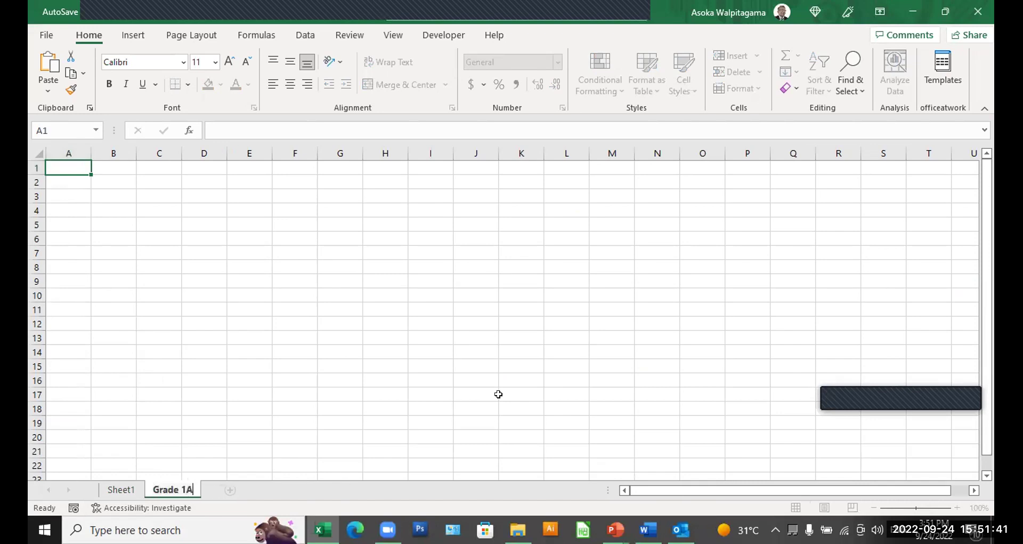
# Step: Finish naming the Grade 1A sheet, and add another worksheet named Grade 1B
pyautogui.click(247, 421)
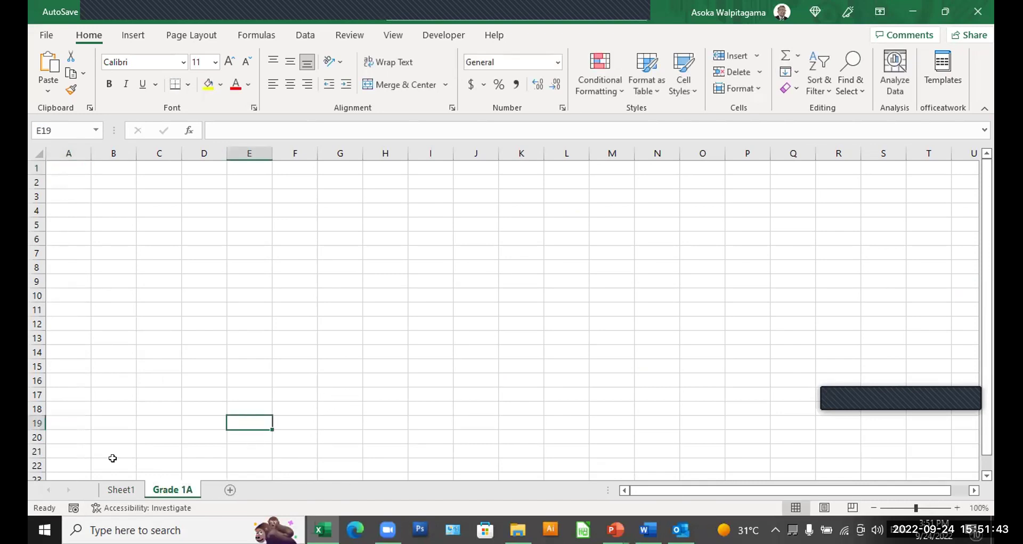
pyautogui.click(230, 489)
pyautogui.rightClick(228, 492)
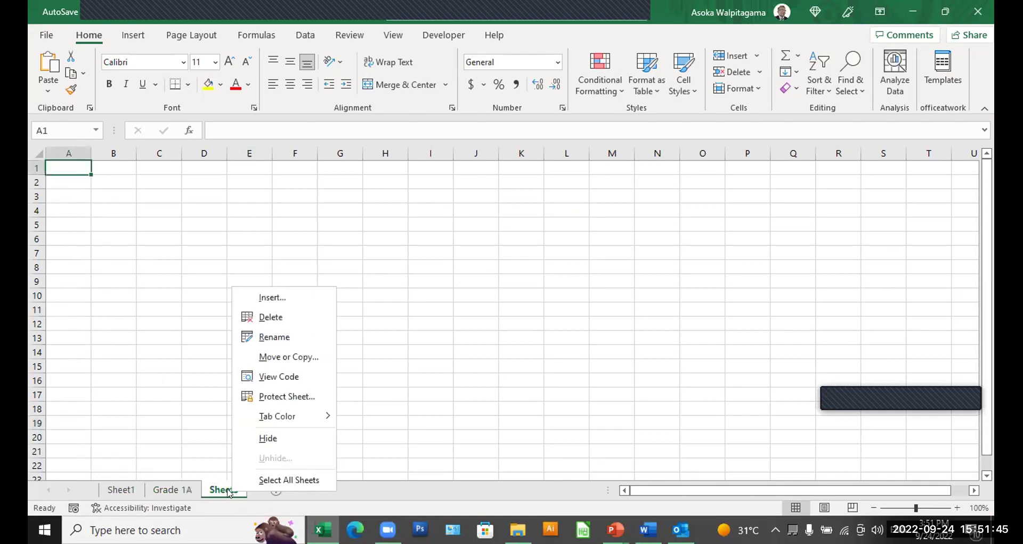
pyautogui.click(284, 336)
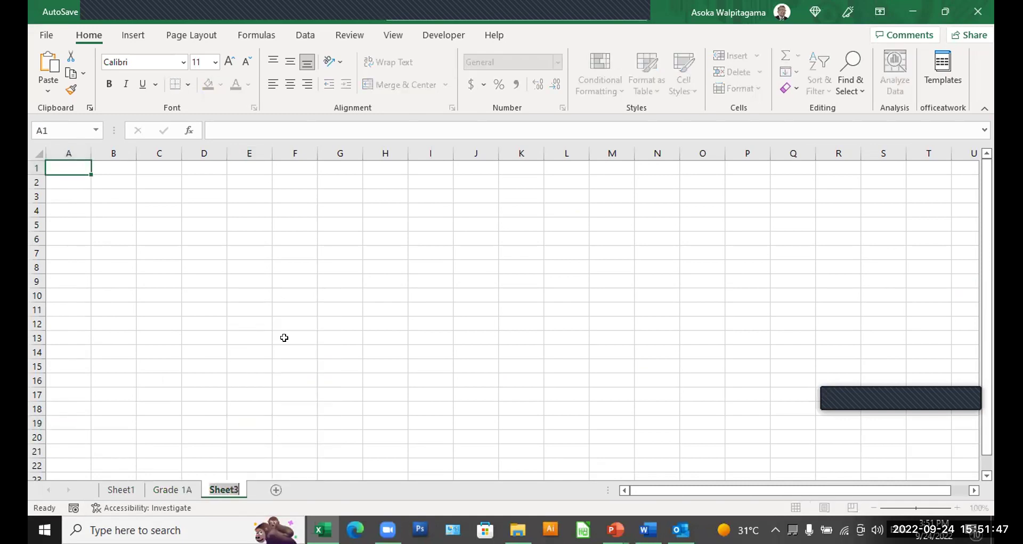
pyautogui.write('Gra')
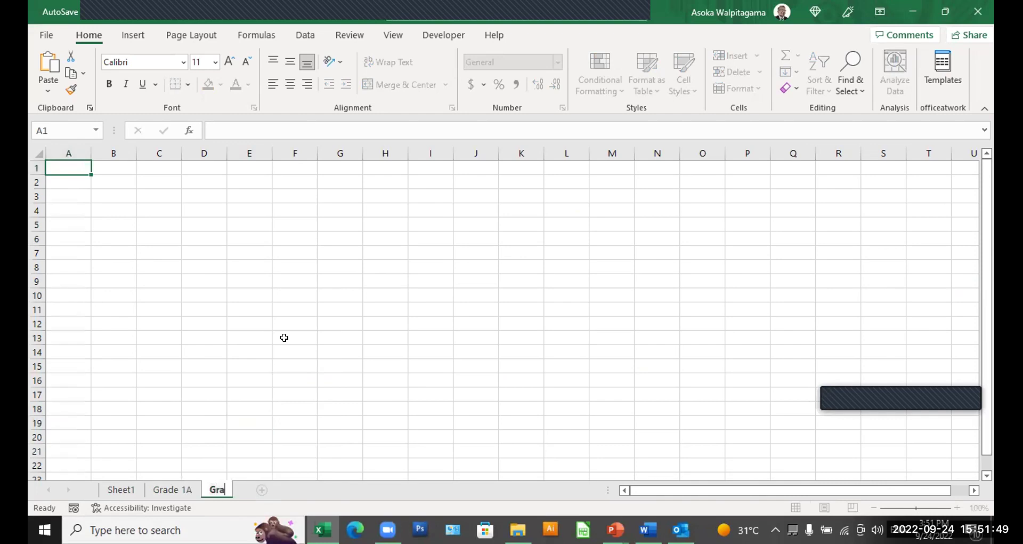
pyautogui.write('de 1B')
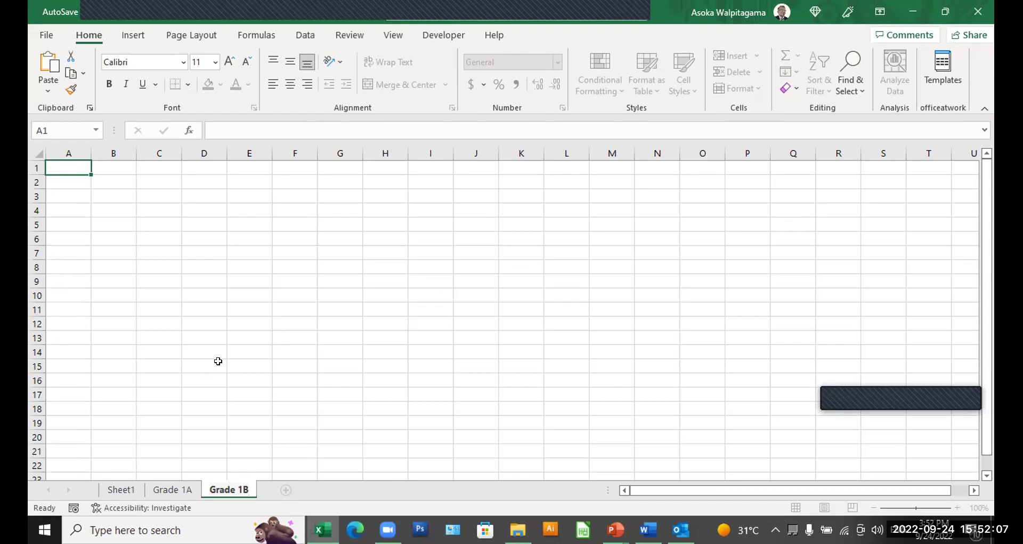
pyautogui.click(265, 362)
# Step: Set the Grade 1A sheet's tab color to a darker blue theme color
pyautogui.click(176, 489)
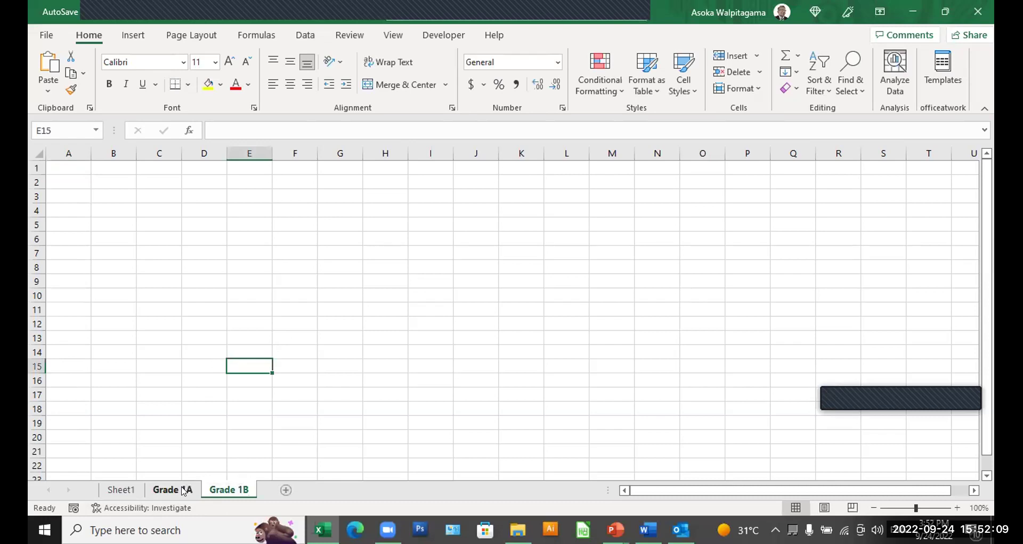
pyautogui.rightClick(185, 490)
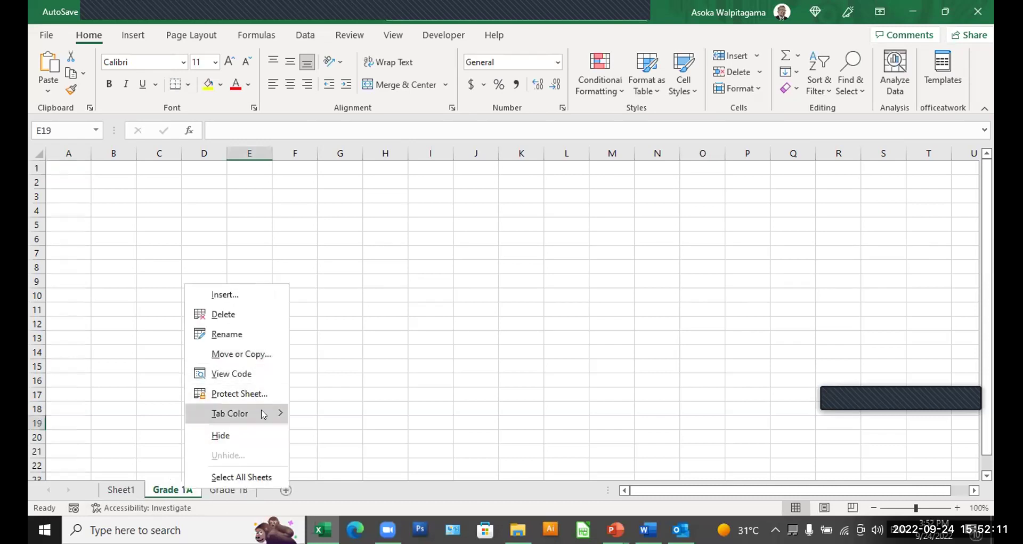
pyautogui.moveTo(264, 414)
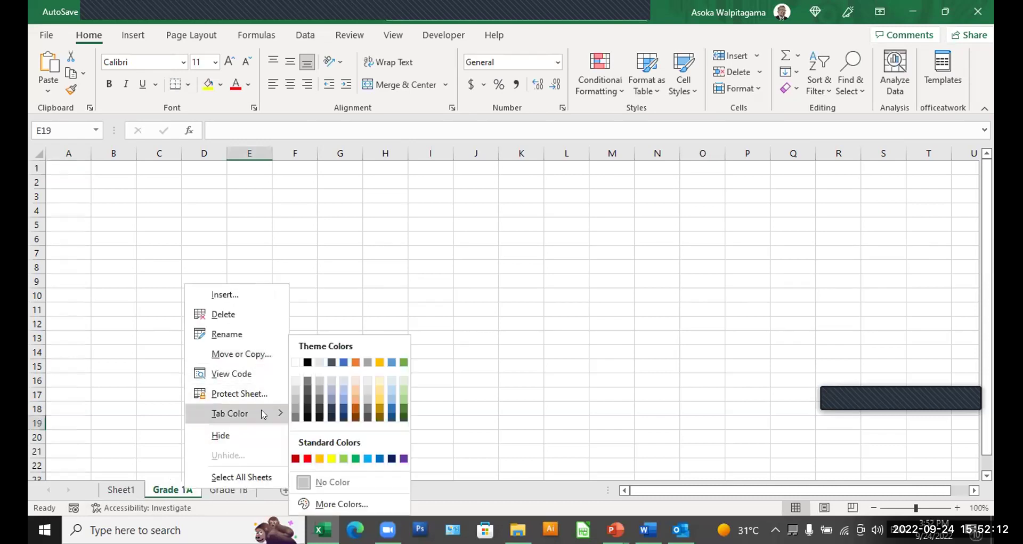
pyautogui.click(376, 405)
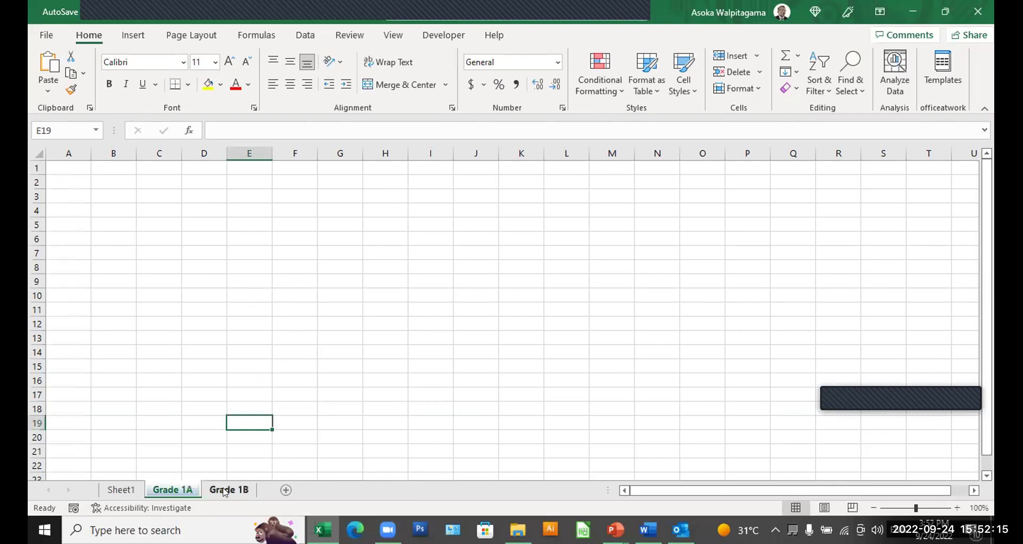
# Step: Set the Grade 1B sheet's tab color to the standard orange
pyautogui.click(225, 490)
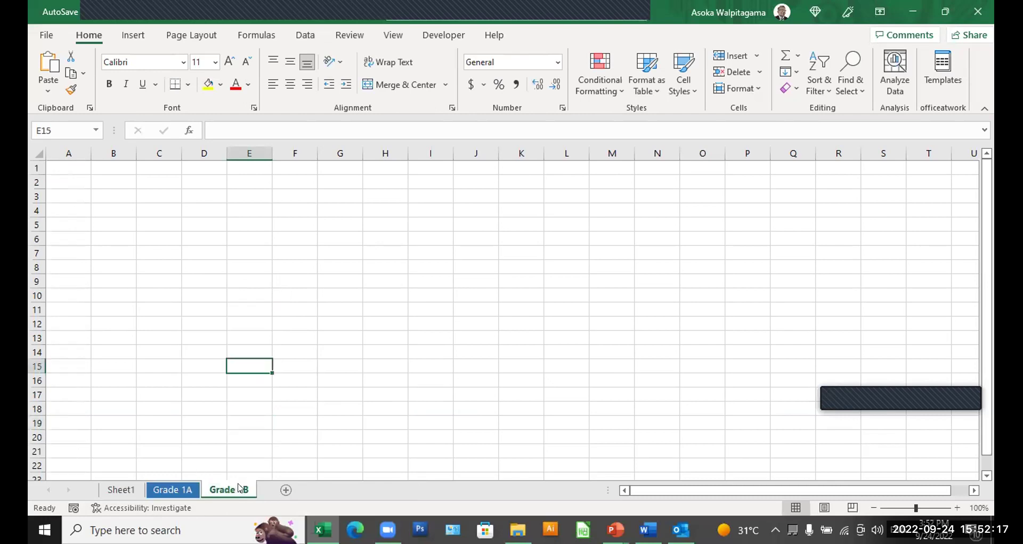
pyautogui.rightClick(240, 488)
pyautogui.moveTo(315, 413)
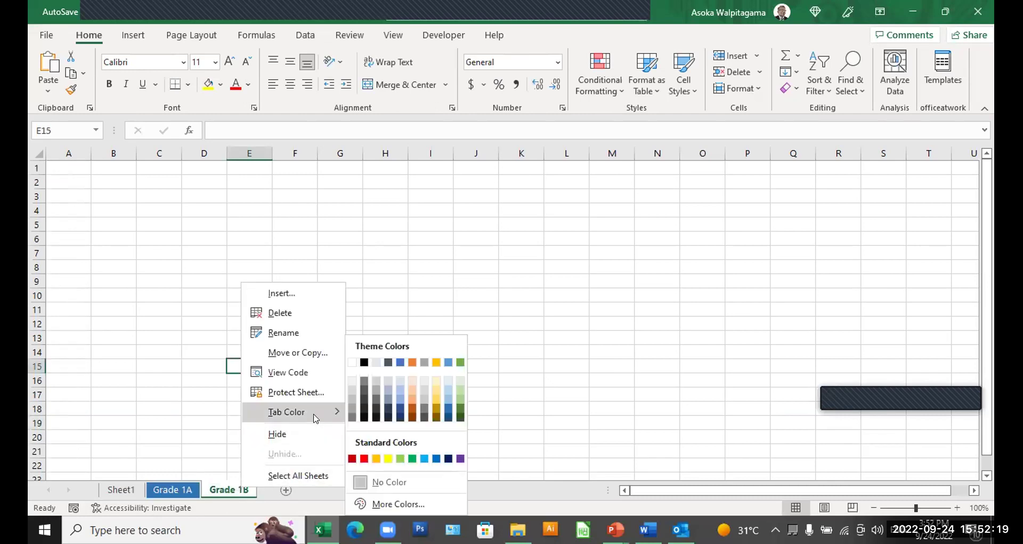
pyautogui.click(376, 459)
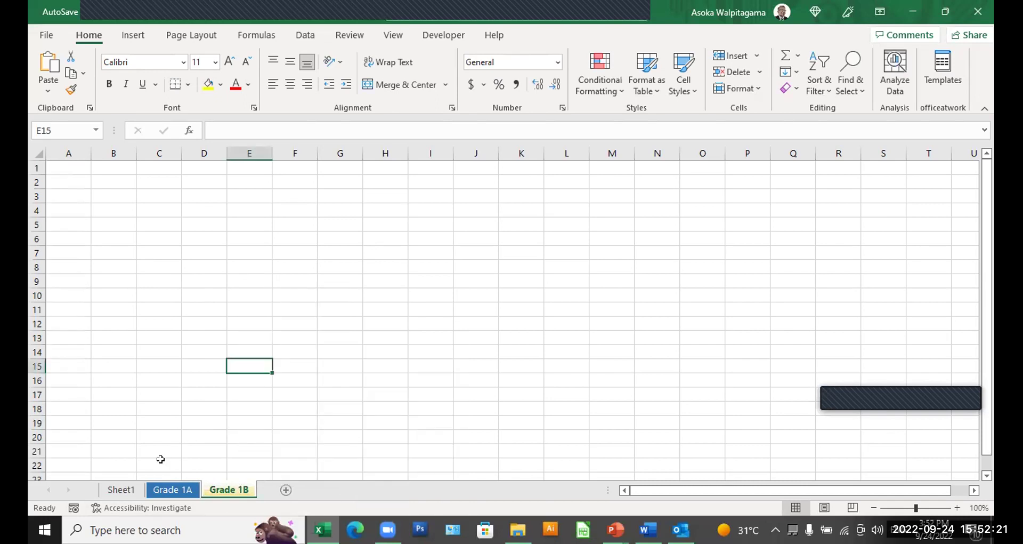
# Step: Set the Sheet1 tab color to the standard red and return to the Grade 1B sheet
pyautogui.click(122, 490)
pyautogui.rightClick(125, 490)
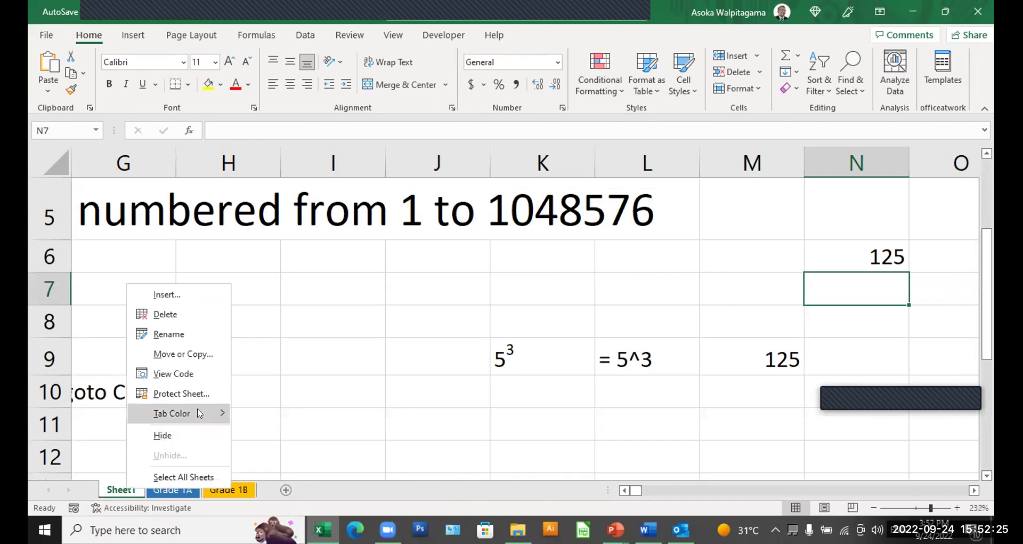
pyautogui.moveTo(202, 413)
pyautogui.click(249, 459)
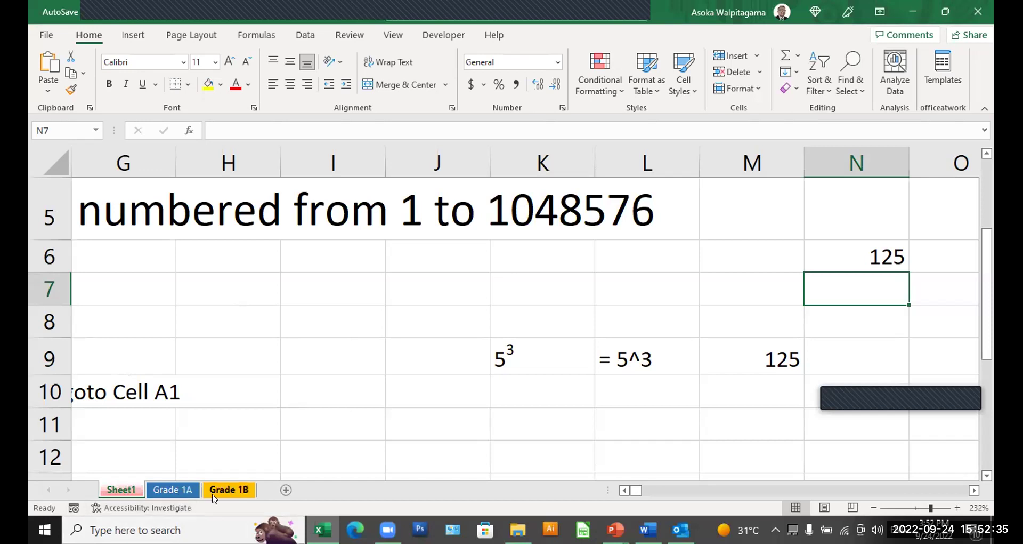
pyautogui.click(172, 489)
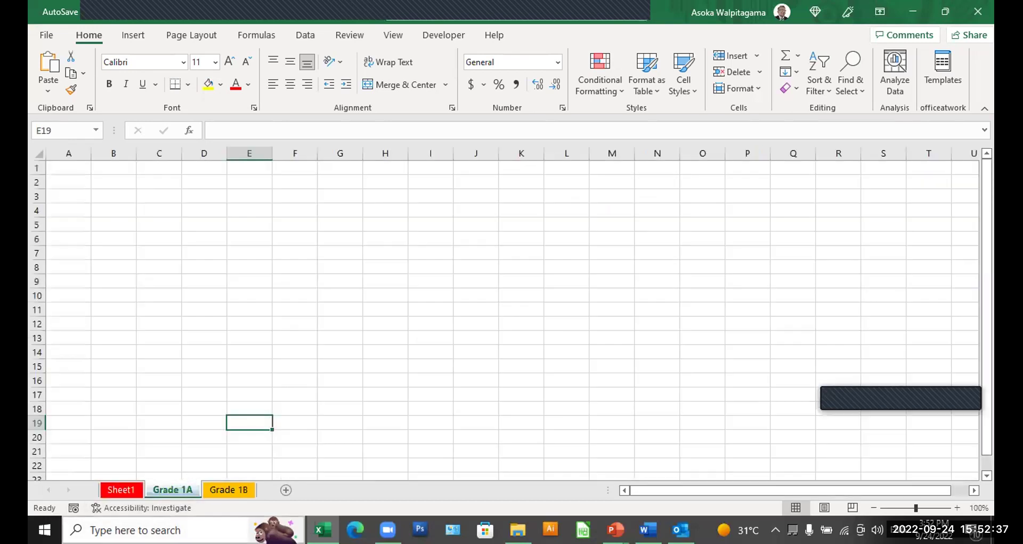
pyautogui.click(224, 490)
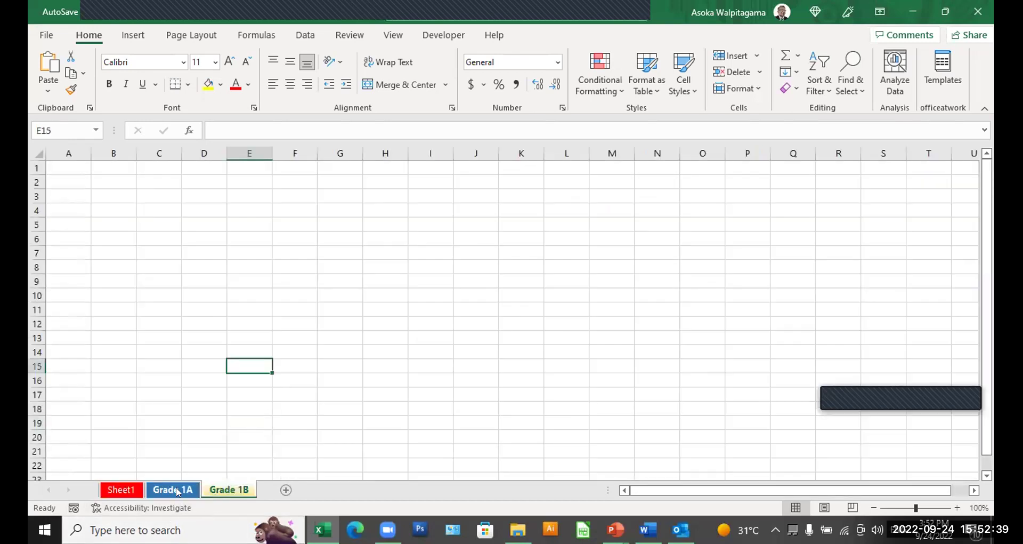
# Step: Enter the text "Each cell has a Cell Name / address" in cell B3 of the Grade 1B sheet
pyautogui.click(409, 408)
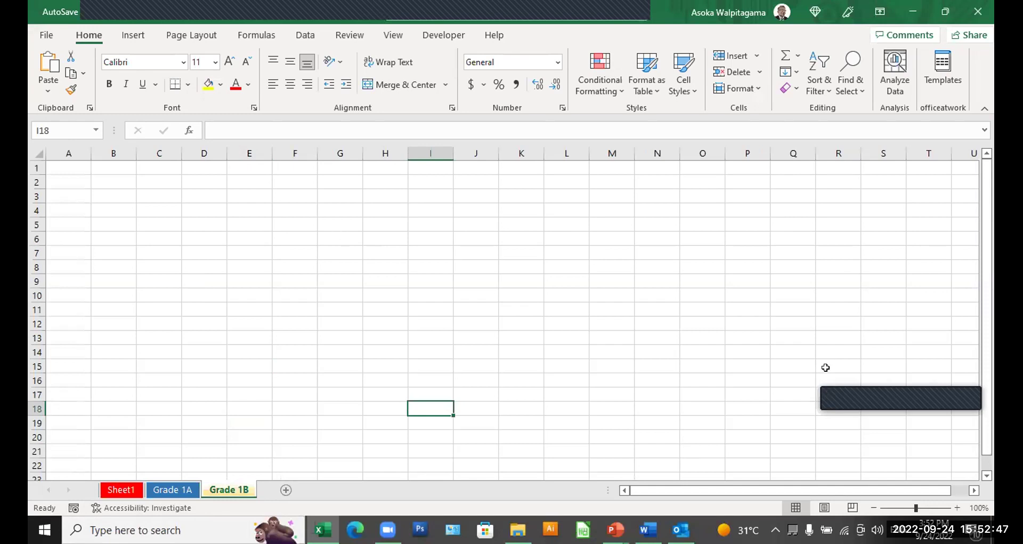
pyautogui.click(958, 507)
pyautogui.click(958, 508)
pyautogui.click(958, 508)
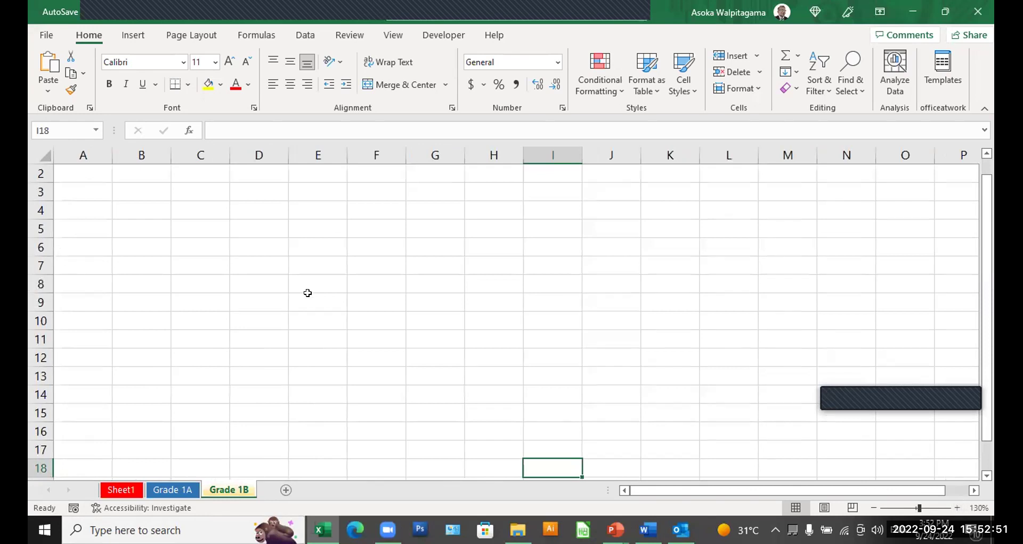
pyautogui.click(258, 210)
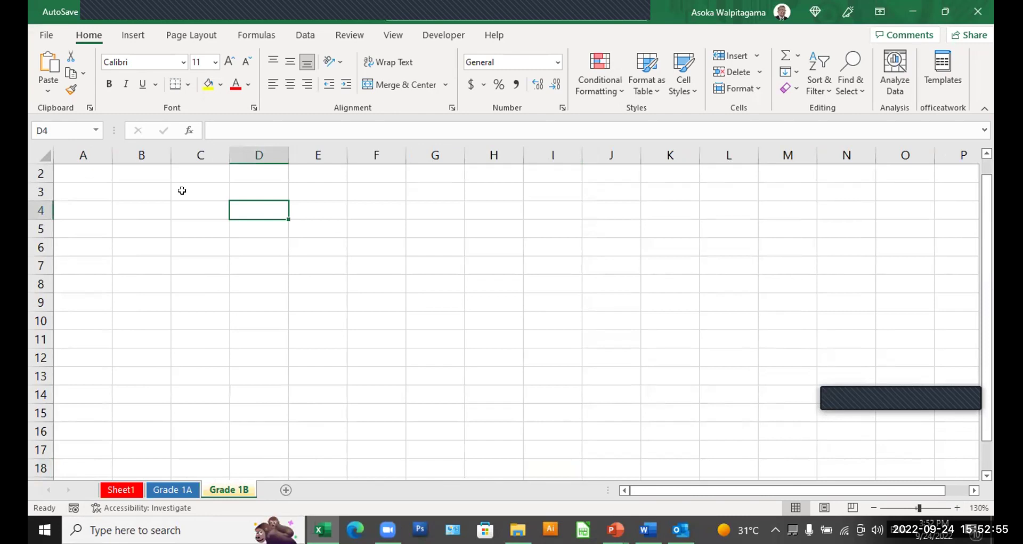
pyautogui.click(132, 192)
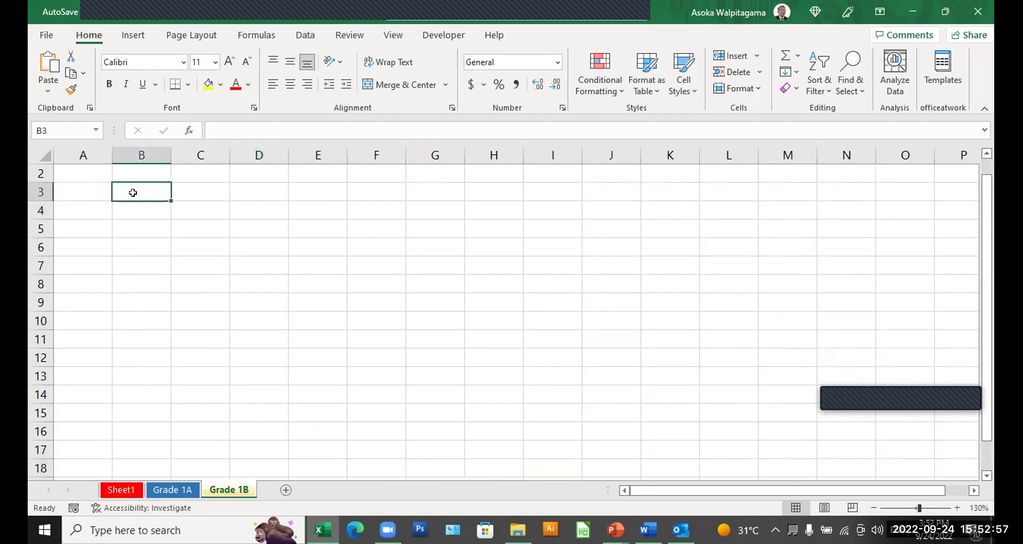
pyautogui.write('Each cell has')
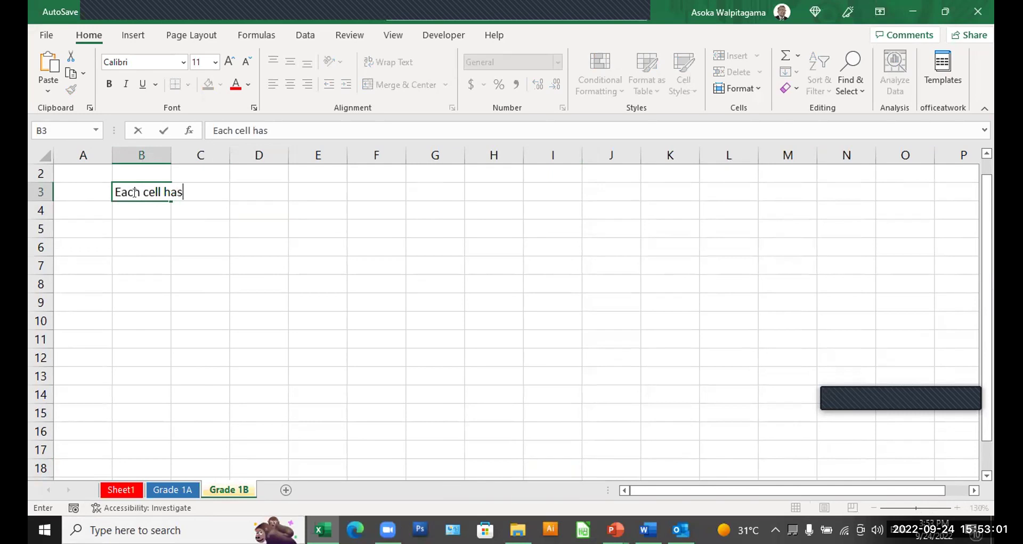
pyautogui.write(' a Cell Name')
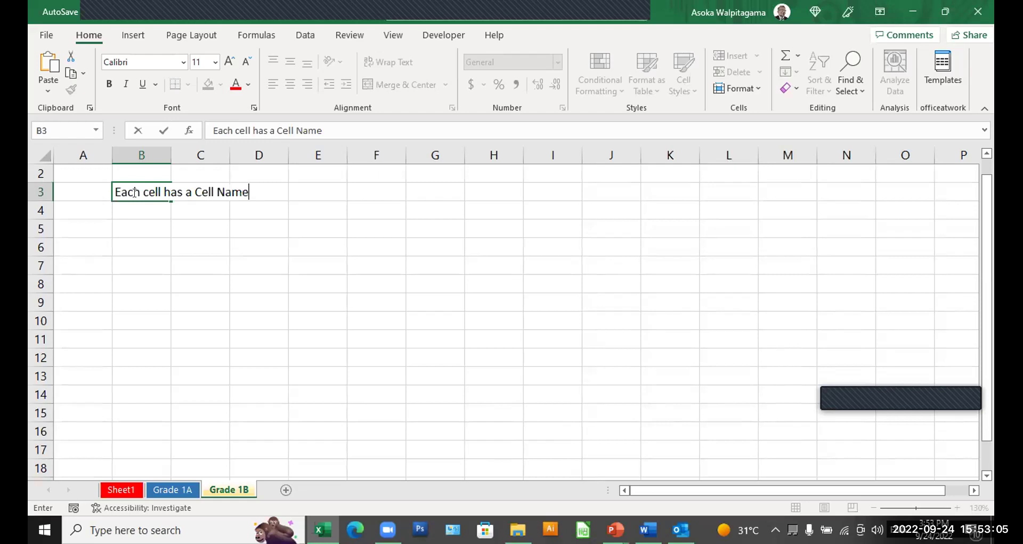
pyautogui.write(' / address')
pyautogui.click(117, 242)
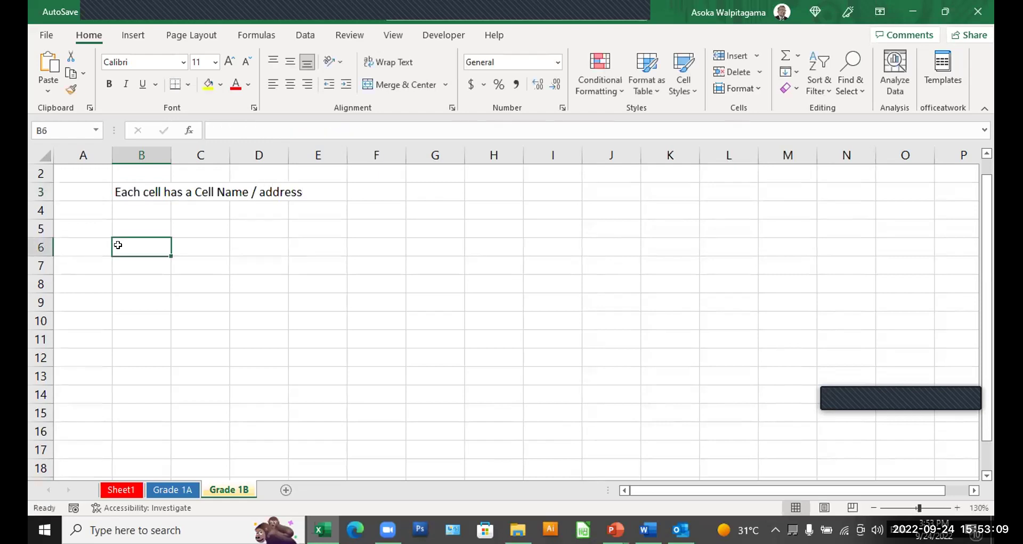
# Step: Enter the text "which is COLUMN NAME & ROW Numnber" in cell B4, below the first line
pyautogui.click(150, 210)
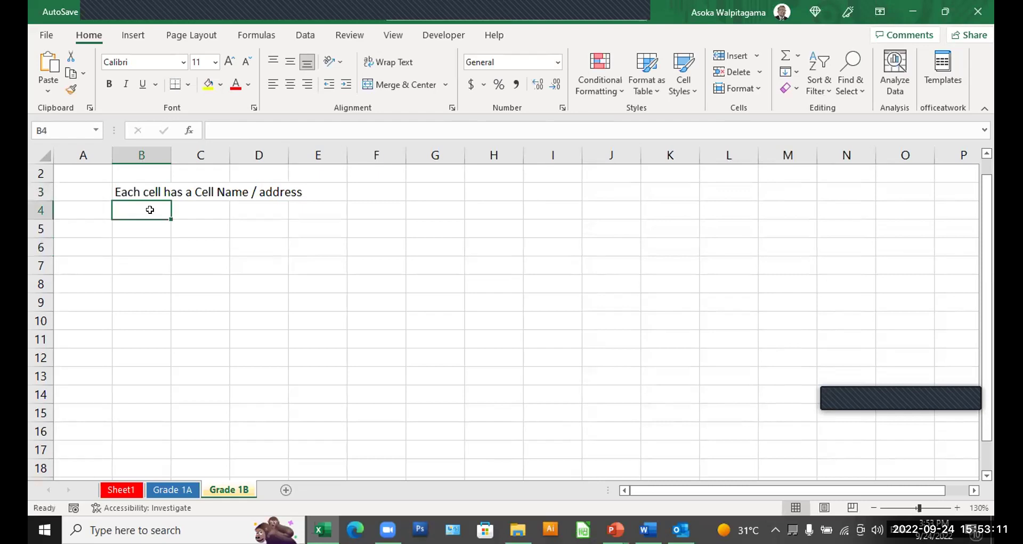
pyautogui.write('which')
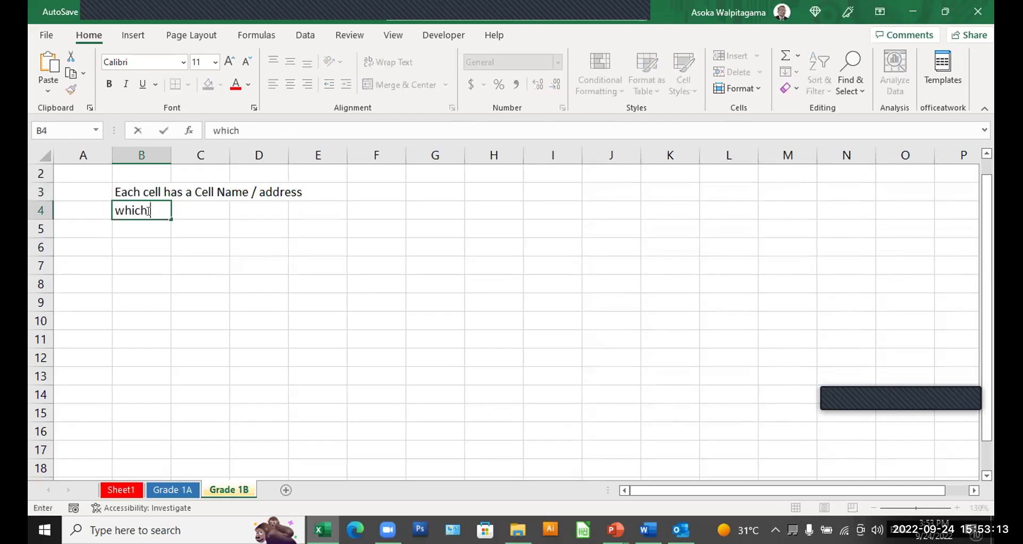
pyautogui.write(' is COLUMN NAME')
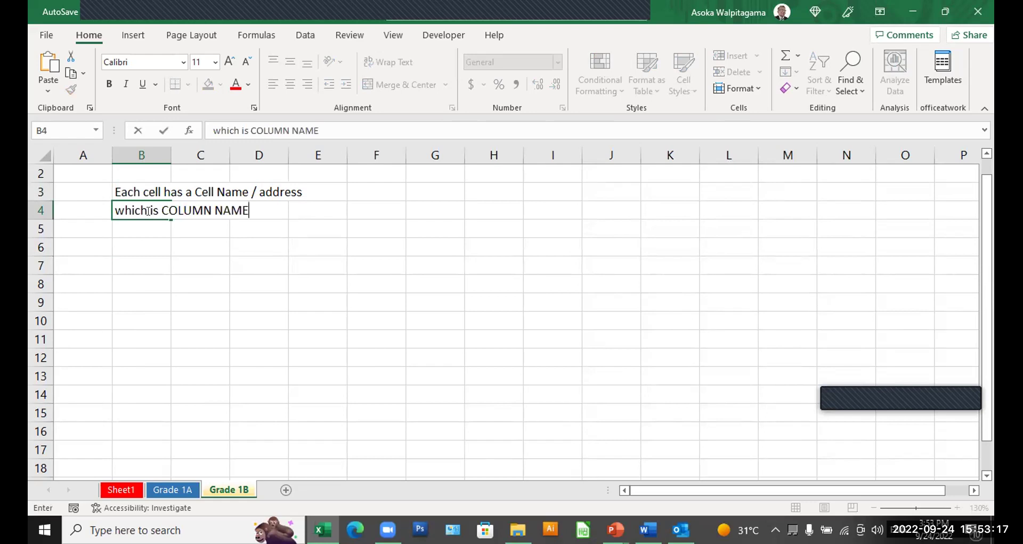
pyautogui.write(' & ROW ')
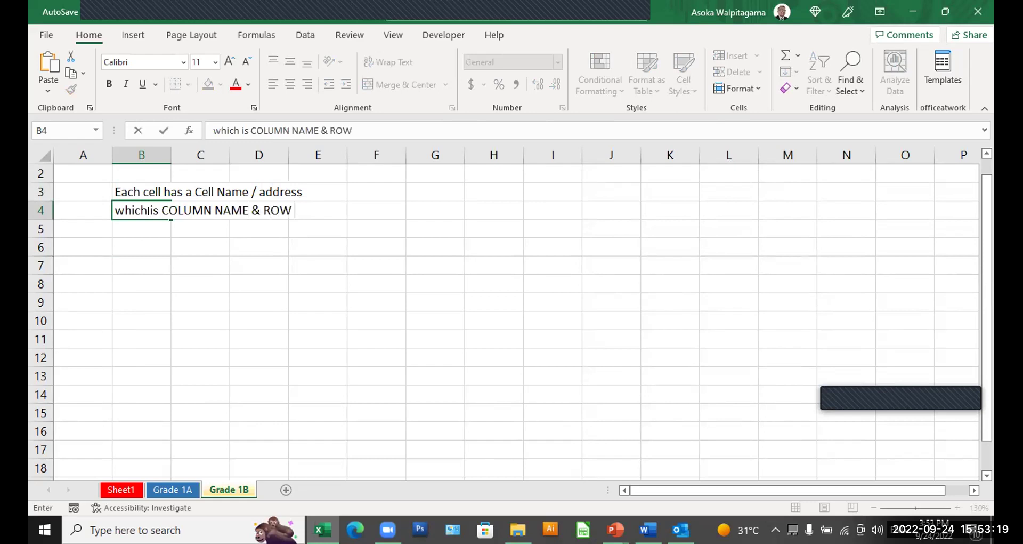
pyautogui.write('Numnber')
pyautogui.click(155, 265)
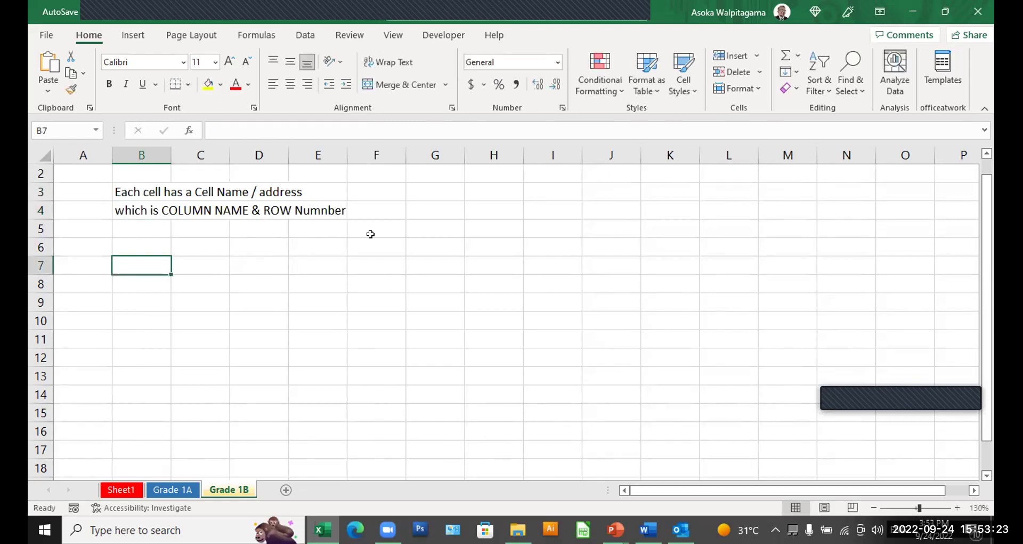
# Step: Increase the font size of the two text lines in B3:B4 to 18
pyautogui.moveTo(129, 192); pyautogui.dragTo(132, 205)
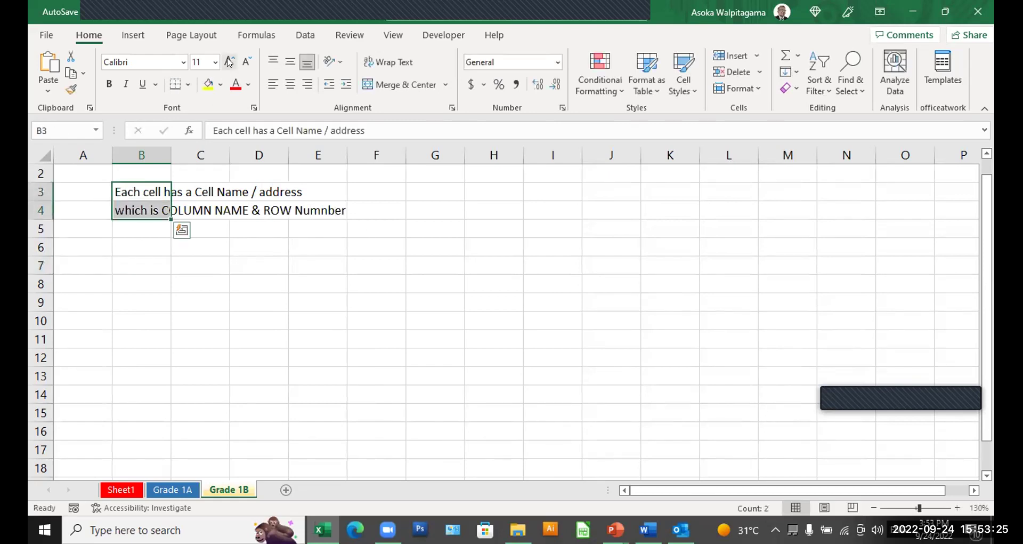
pyautogui.click(229, 62)
pyautogui.click(229, 62)
pyautogui.click(229, 62)
pyautogui.click(229, 62)
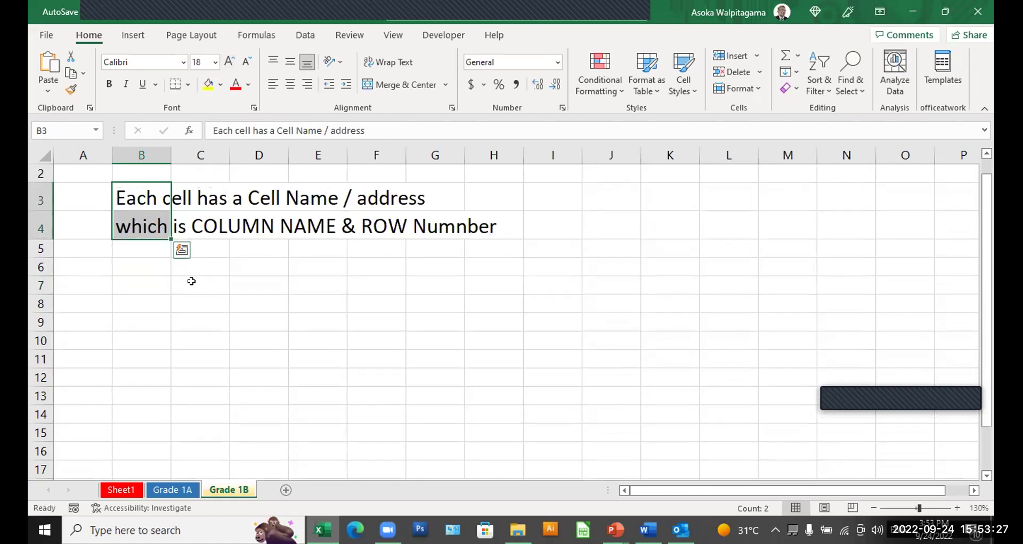
# Step: Enter C7 in cell C7 as an example address and fill the cell with yellow
pyautogui.click(191, 281)
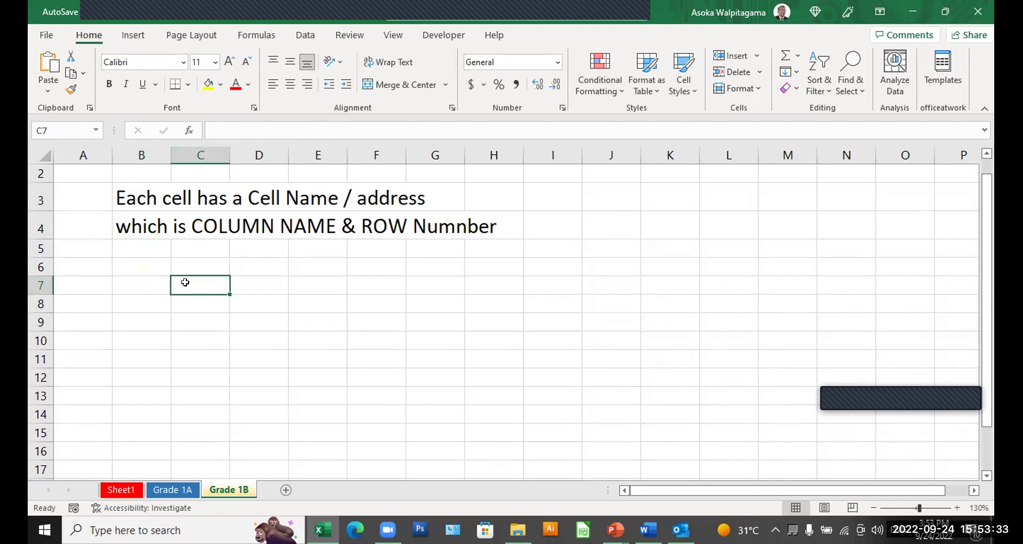
pyautogui.write('C')
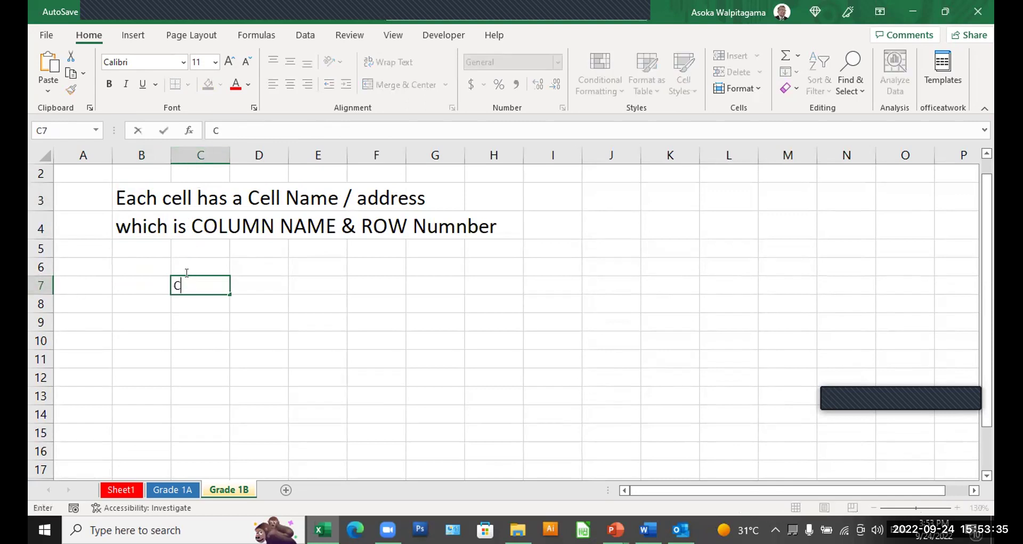
pyautogui.write('7')
pyautogui.click(223, 338)
pyautogui.click(201, 283)
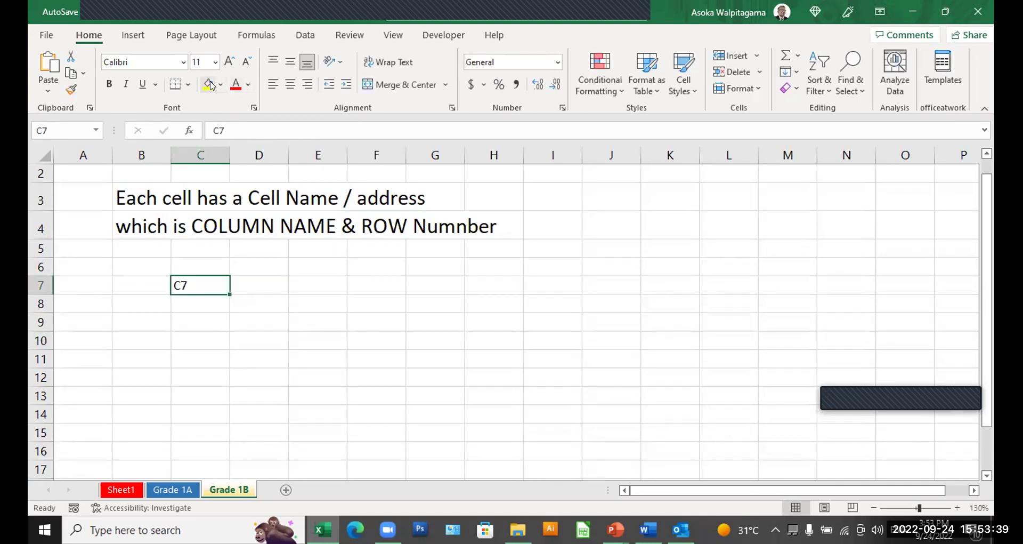
pyautogui.click(208, 83)
pyautogui.click(258, 337)
# Step: Select the whole of column C and then row 7 to illustrate the parts of cell C7's address
pyautogui.click(200, 155)
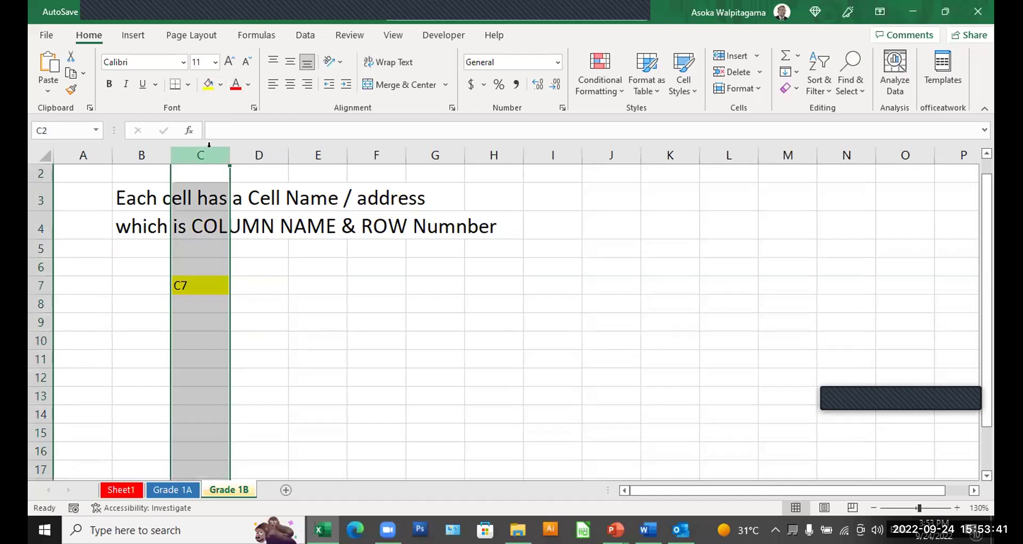
pyautogui.click(42, 286)
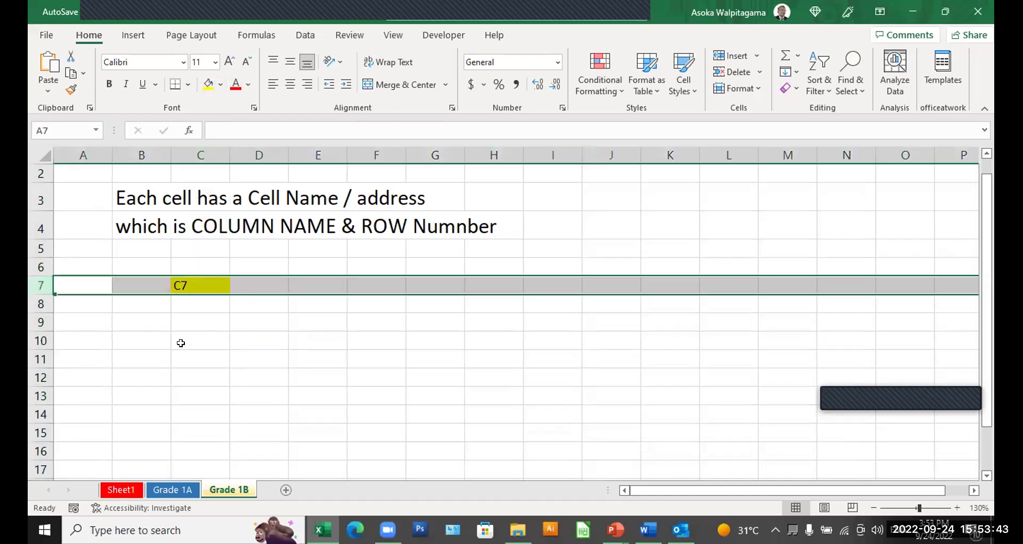
# Step: Select the empty cells C10, I12 and J12 in turn to check their addresses in the Name Box
pyautogui.click(181, 343)
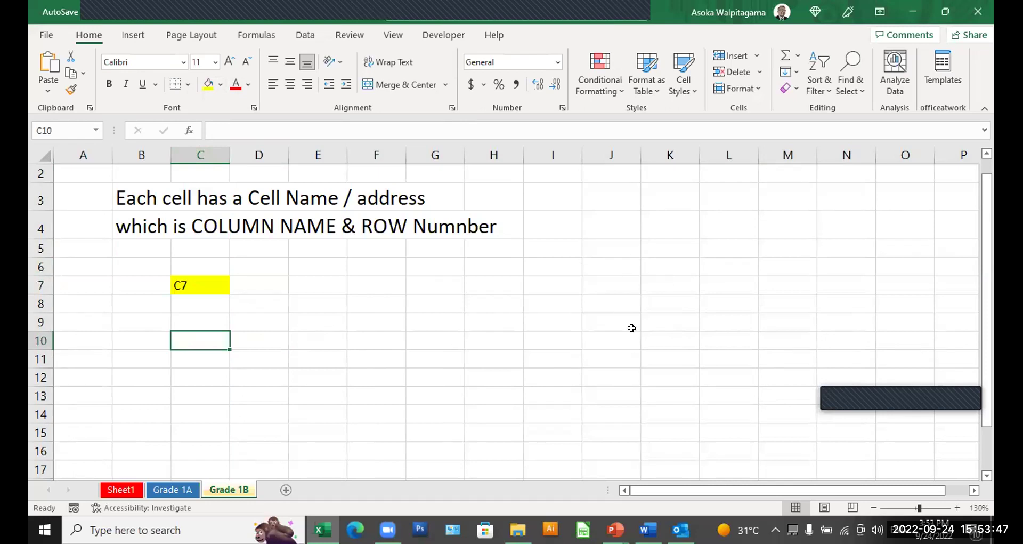
pyautogui.click(544, 375)
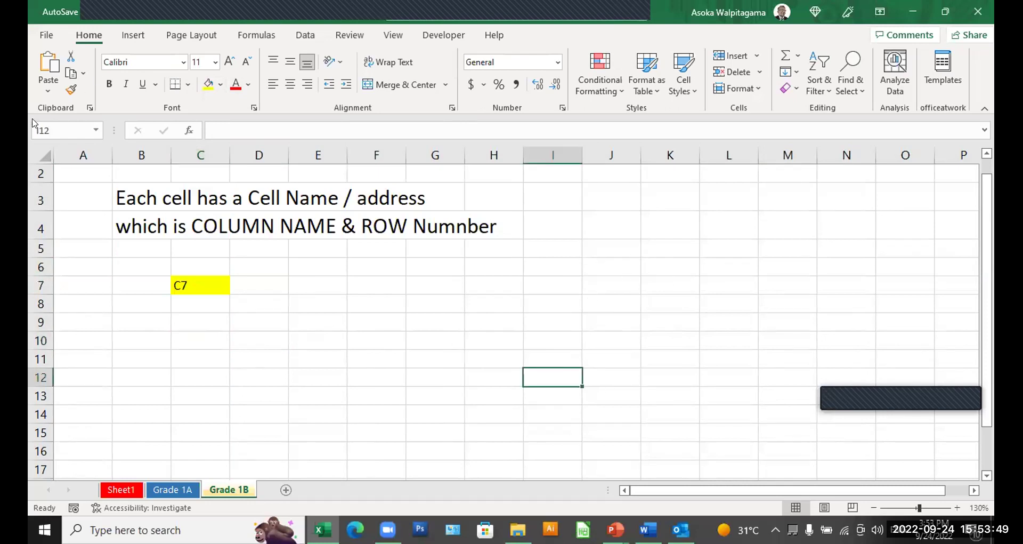
pyautogui.click(614, 373)
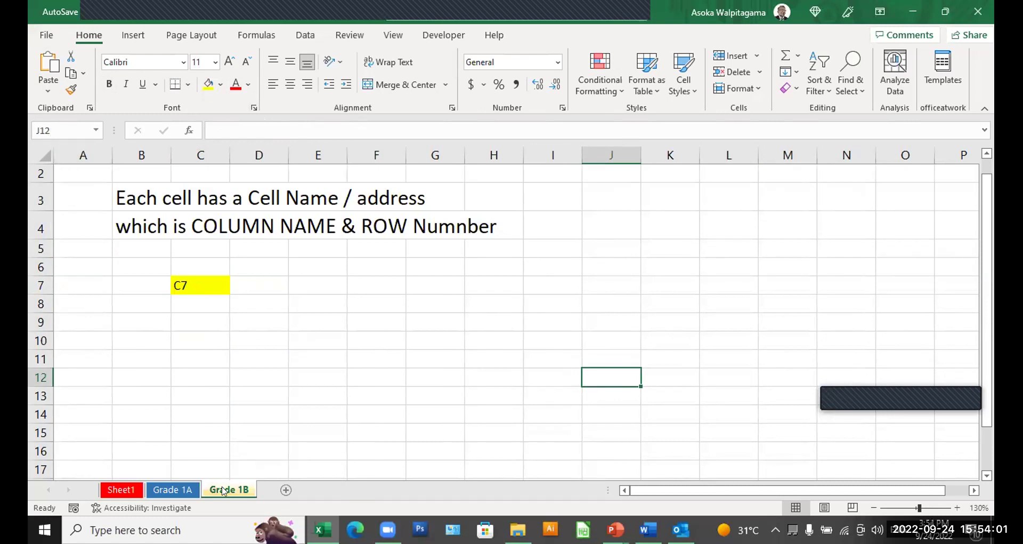
# Step: Switch to the Grade 1A worksheet and enlarge its view to 180%
pyautogui.click(187, 489)
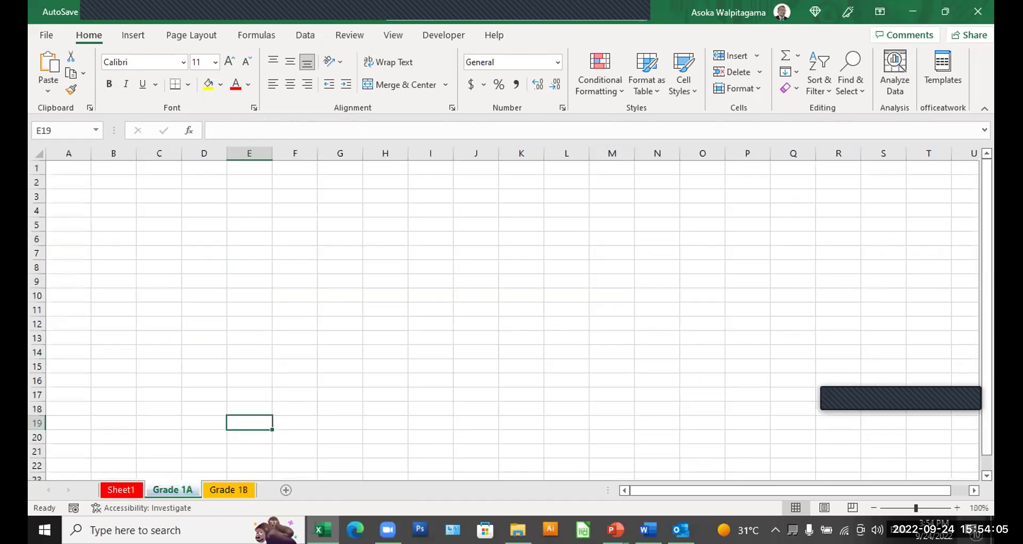
pyautogui.click(958, 508)
pyautogui.click(958, 507)
pyautogui.click(957, 508)
pyautogui.click(958, 507)
pyautogui.click(958, 507)
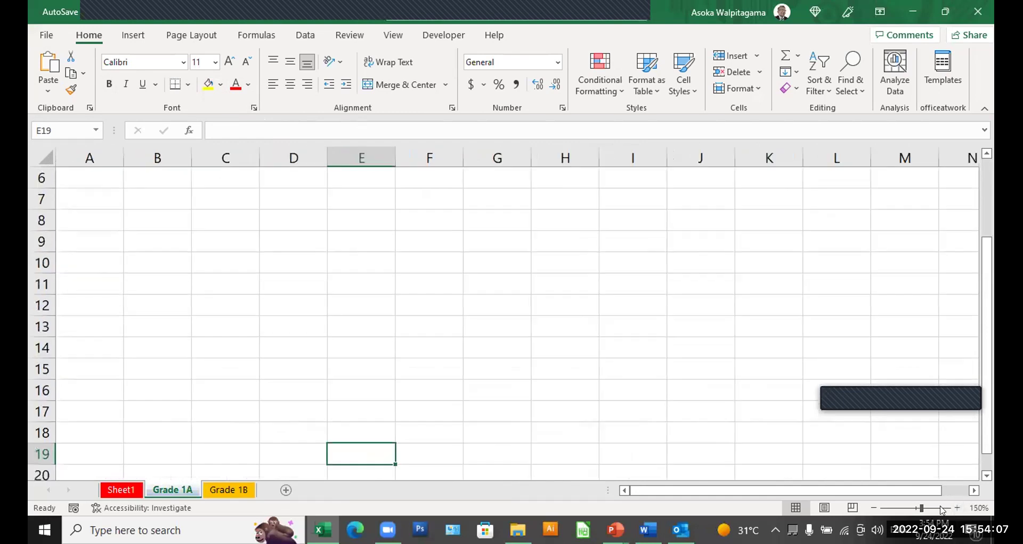
pyautogui.moveTo(923, 508); pyautogui.dragTo(926, 509)
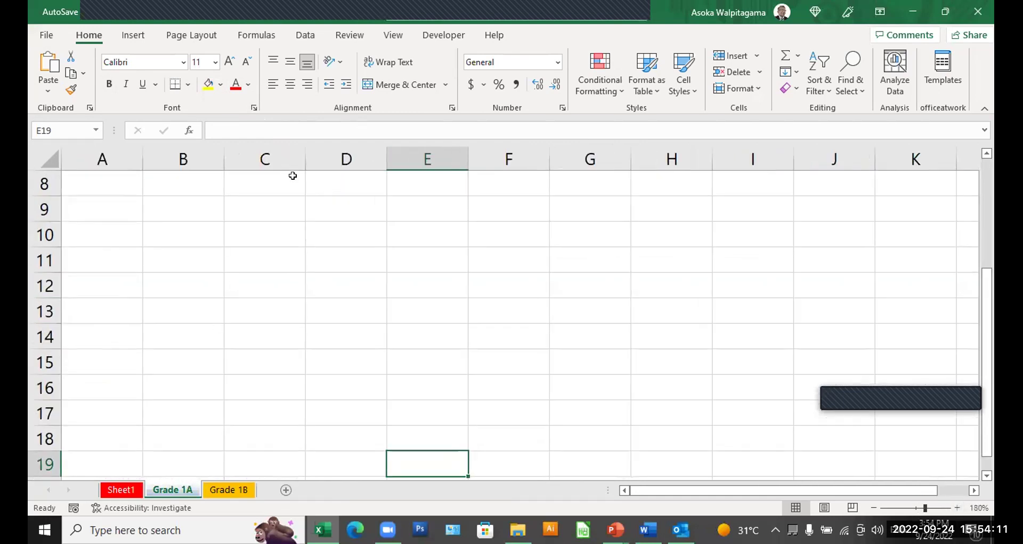
pyautogui.click(193, 208)
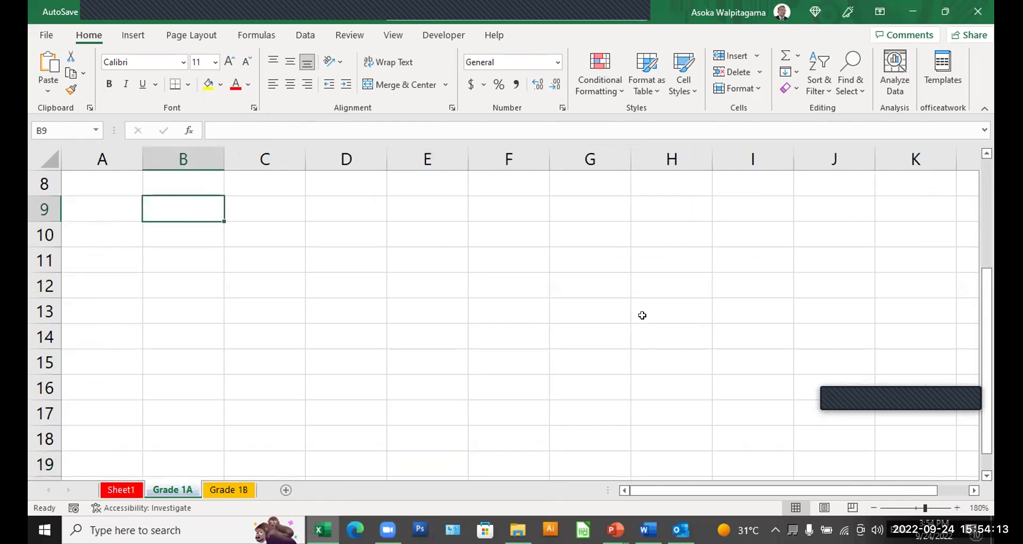
pyautogui.click(642, 315)
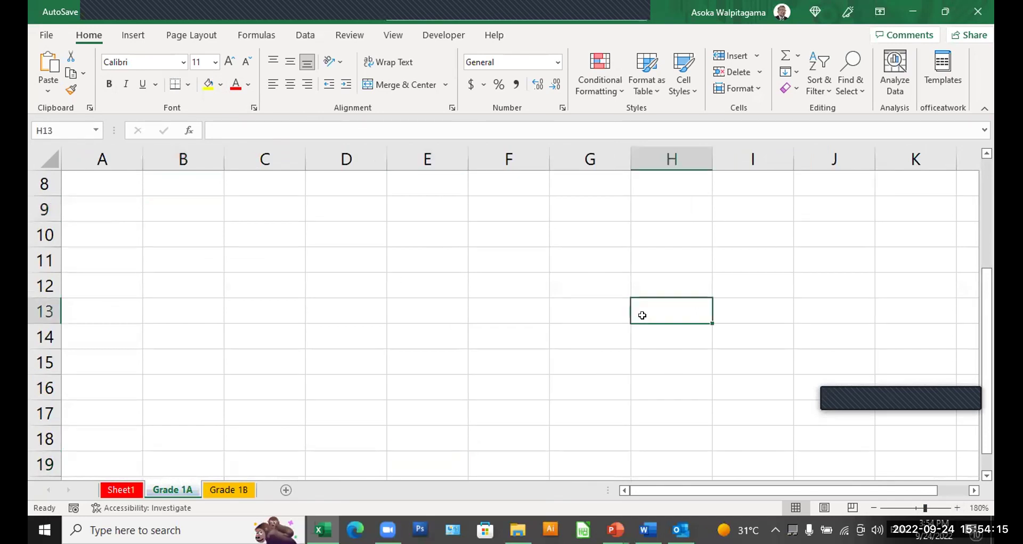
pyautogui.write('n')
pyautogui.press('BackSpace')
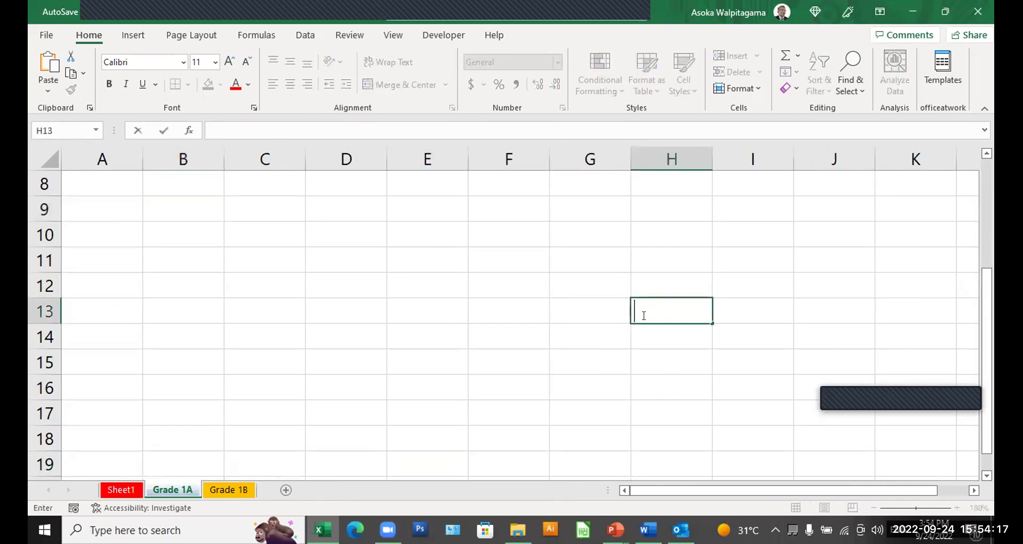
# Step: Enter the column headings NAME in cell B9 and MARKS in cell C9
pyautogui.click(195, 197)
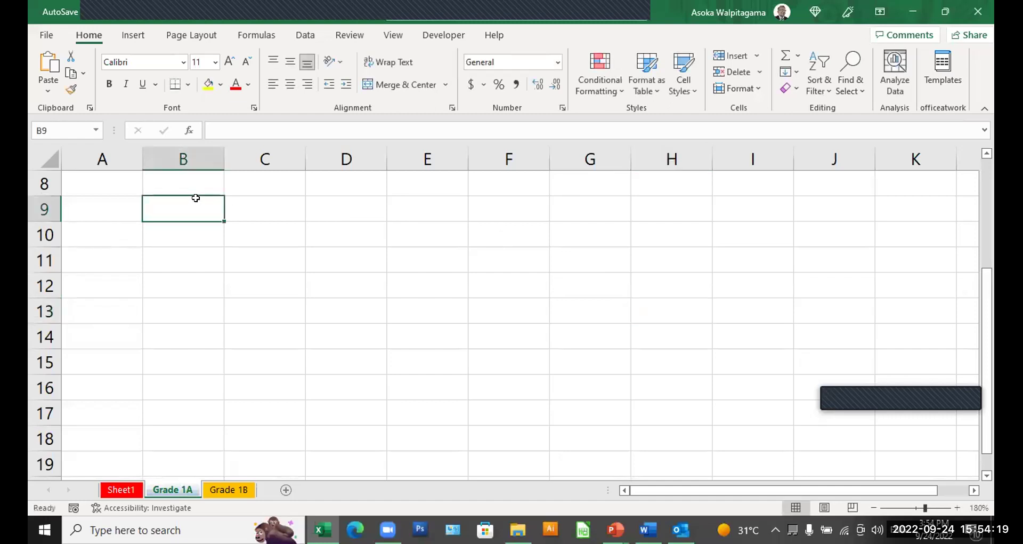
pyautogui.write('NAME')
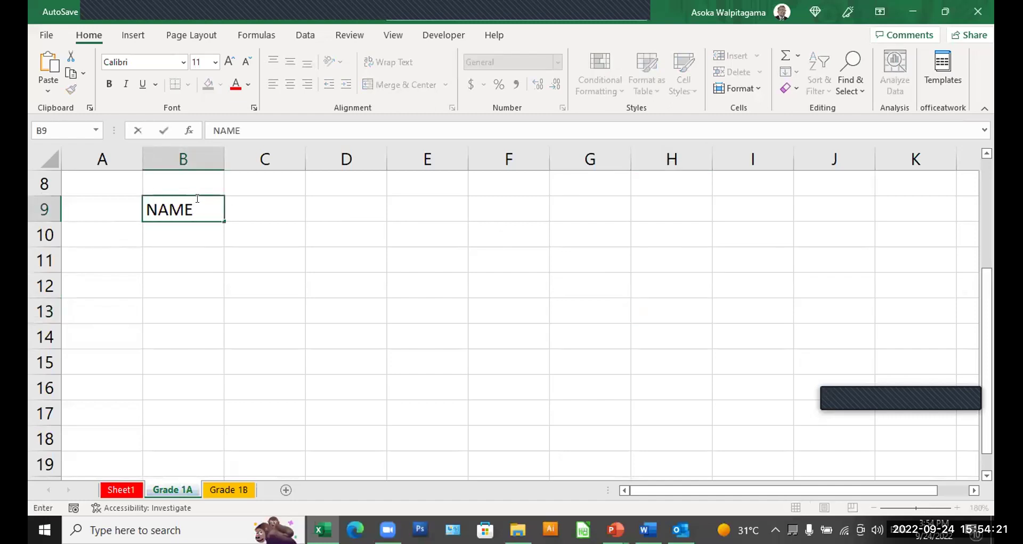
pyautogui.press('Tab')
pyautogui.write('MARKS')
pyautogui.press('Return')
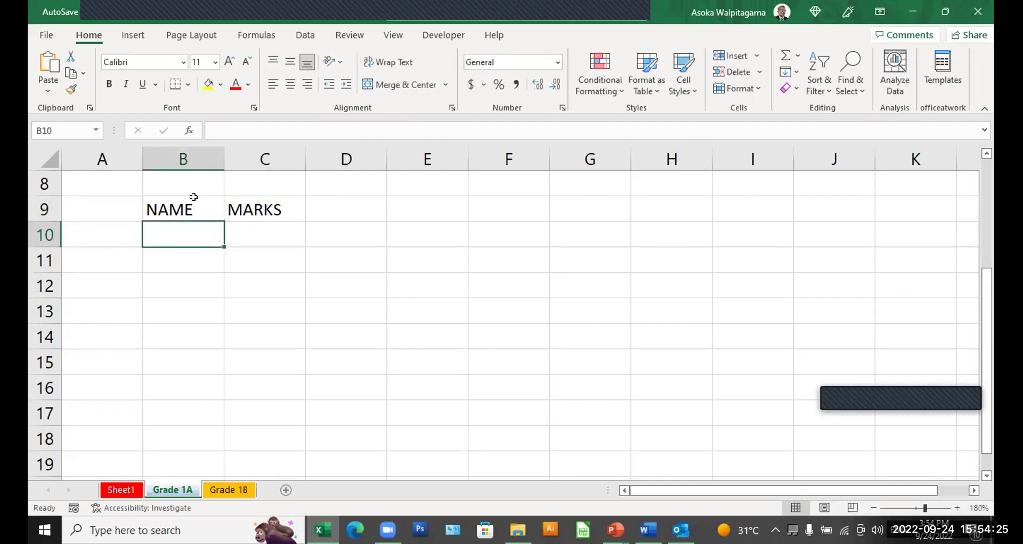
# Step: Enter two student names in B10:B11 with their marks 100 and 58 in C10:C11
pyautogui.write('AMAL')
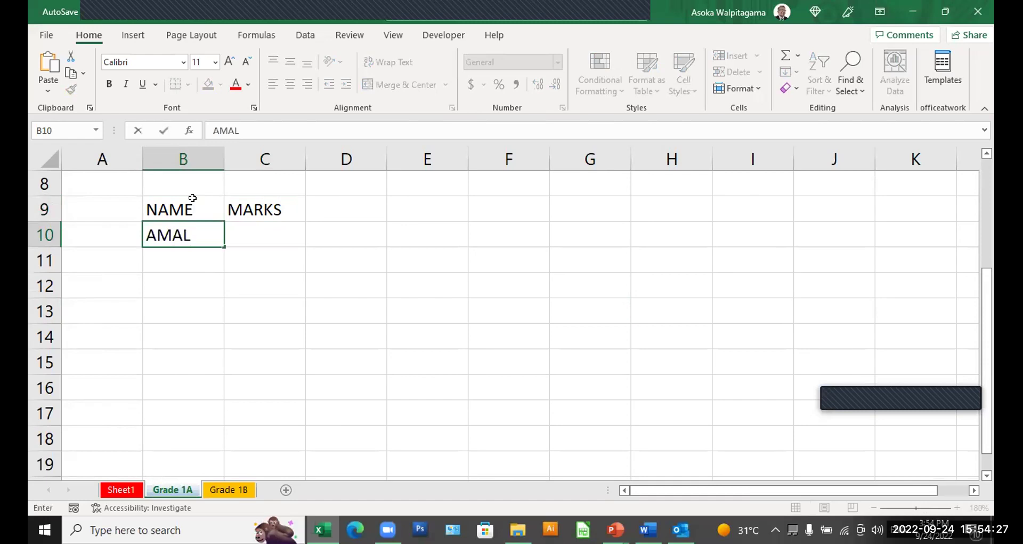
pyautogui.press('Tab')
pyautogui.write('100')
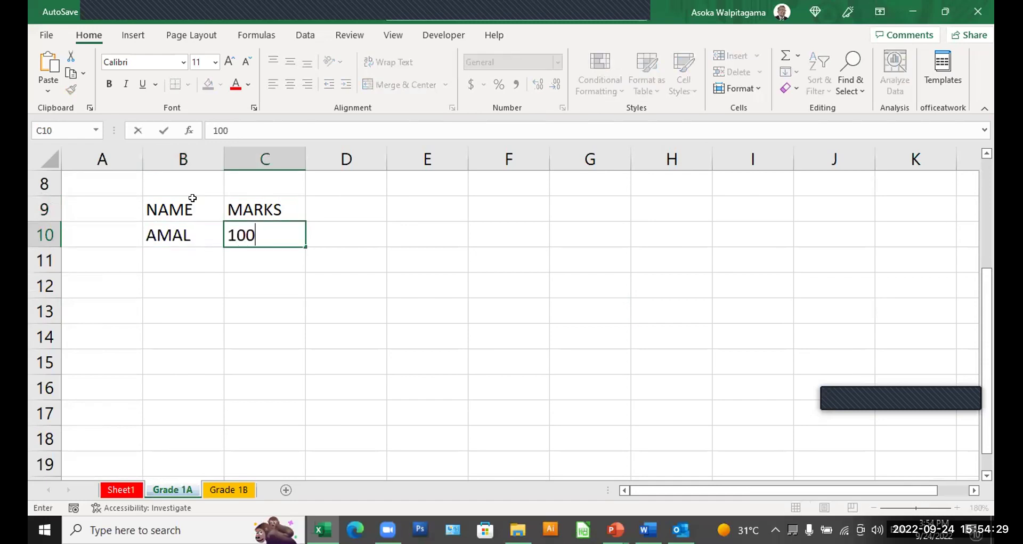
pyautogui.press('Return')
pyautogui.write('NIMAL')
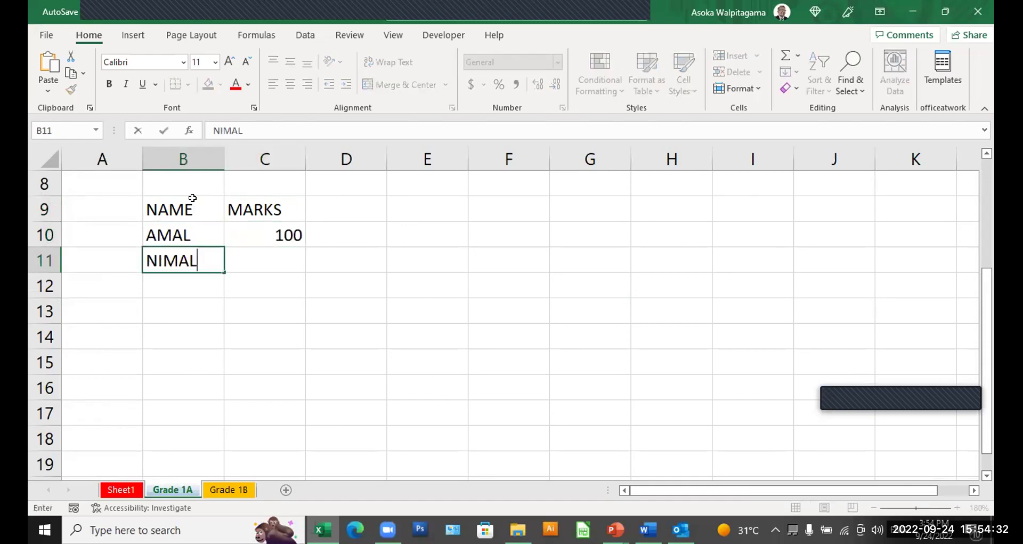
pyautogui.press('Tab')
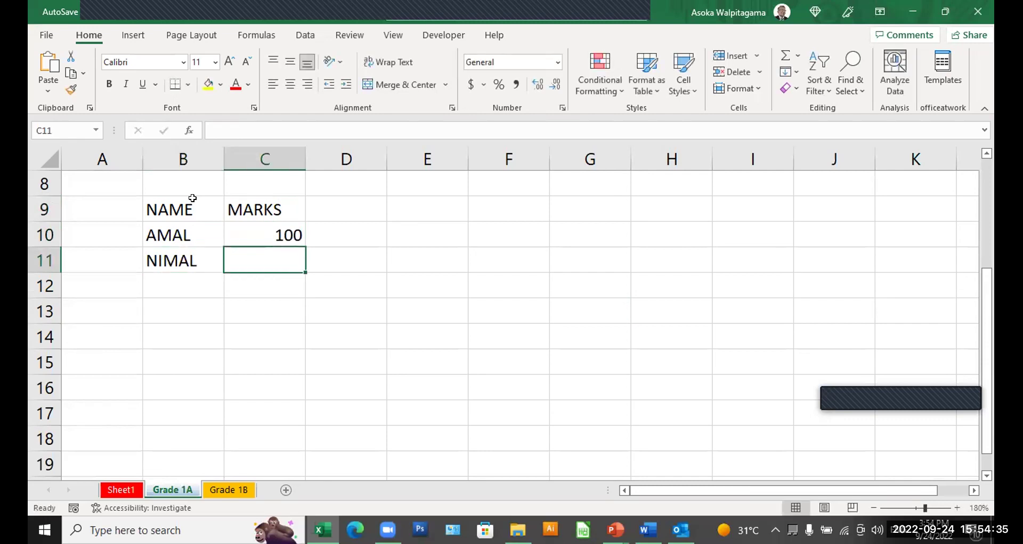
pyautogui.write('58')
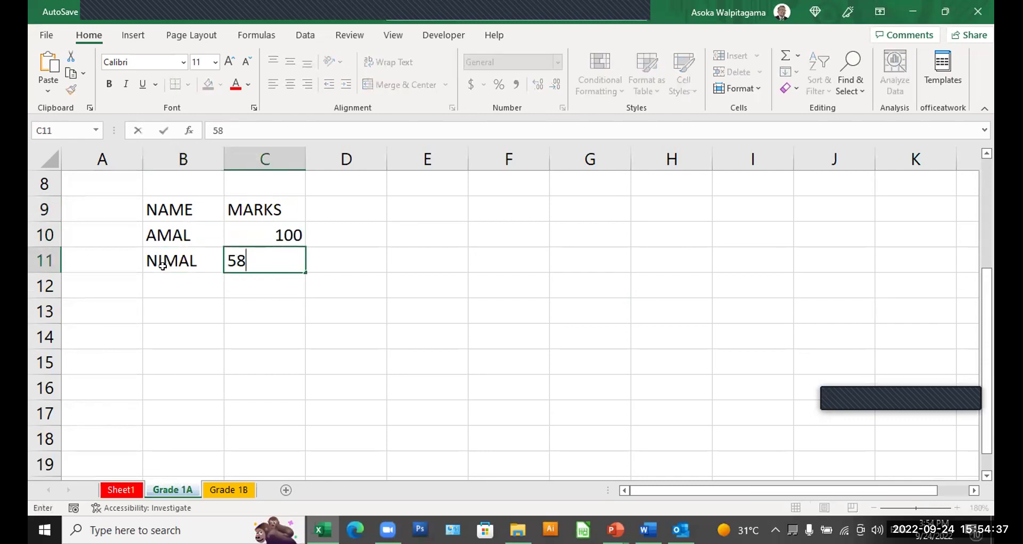
pyautogui.click(296, 382)
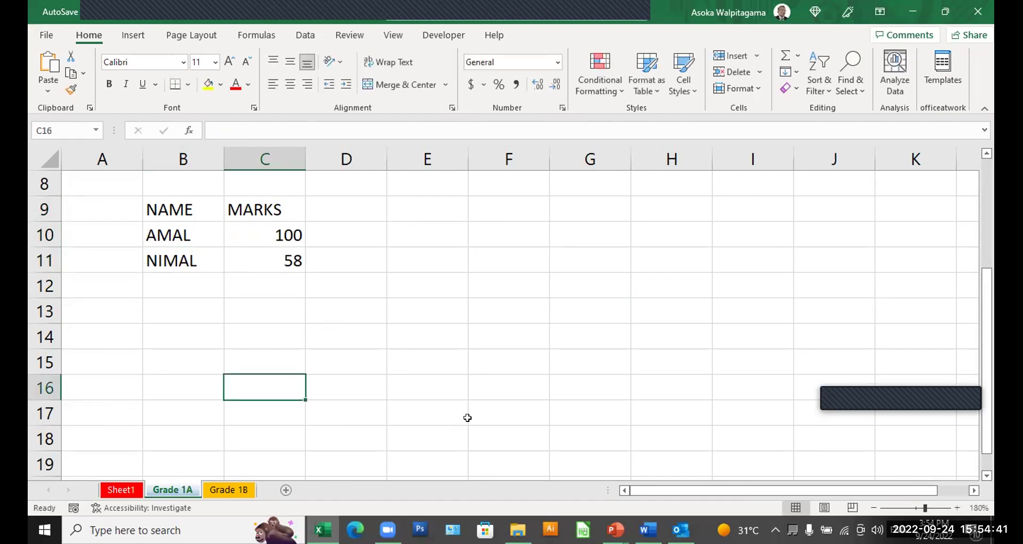
# Step: Switch to the PowerPoint slide show to view the CLASS REPORT slide, and return to the Excel workbook
pyautogui.click(616, 529)
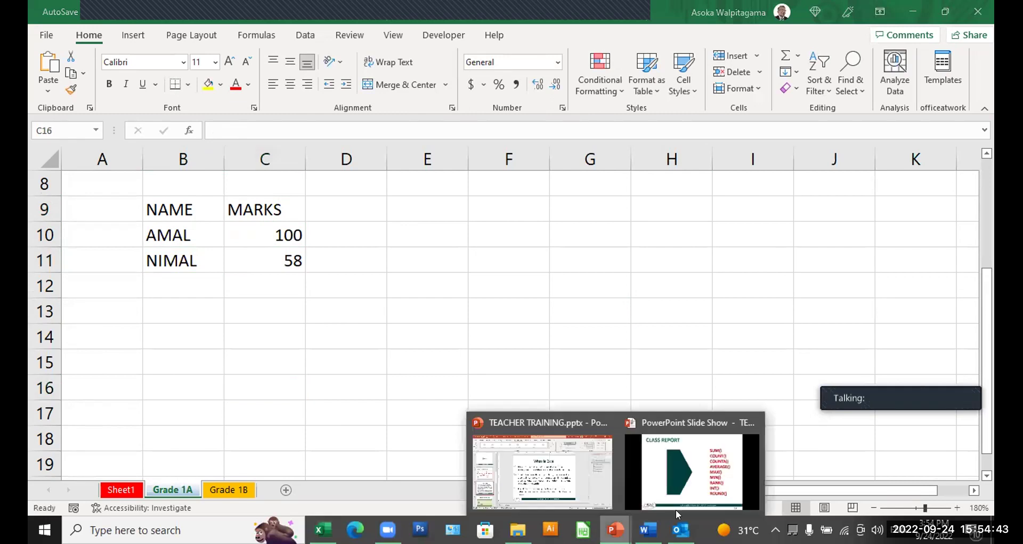
pyautogui.click(686, 497)
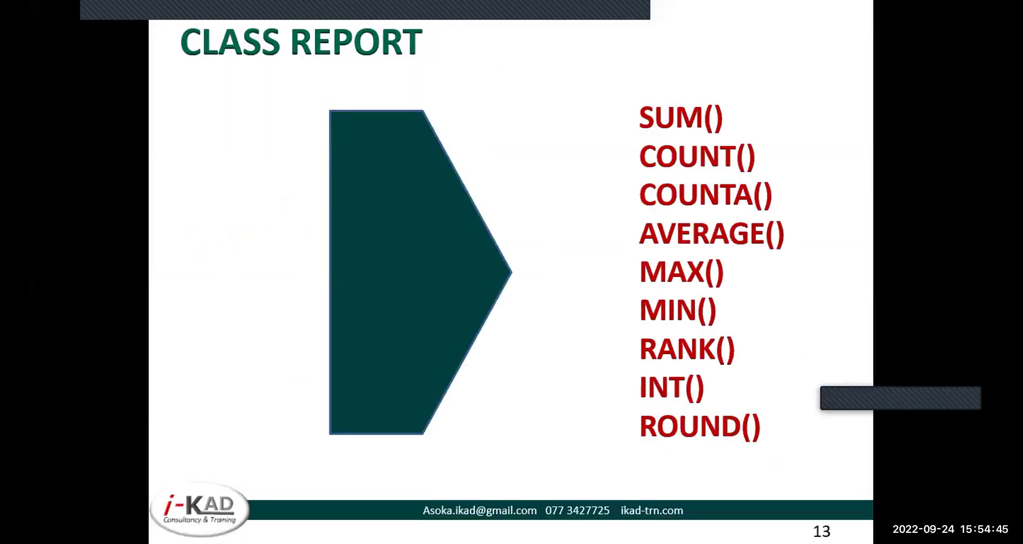
pyautogui.hotkey('alt', 'Tab')
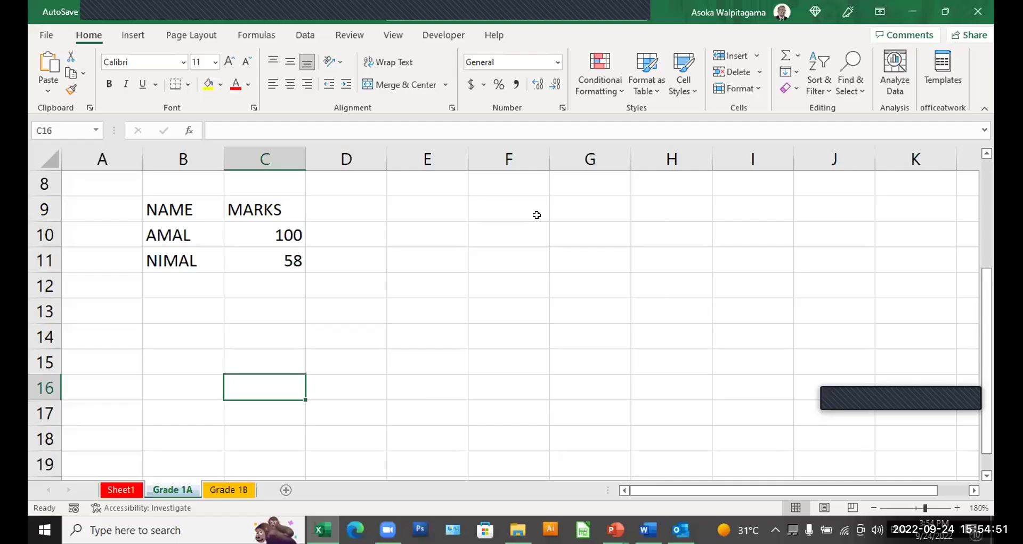
# Step: Replace the heading in C9 with MATHS and add the headings SCIENCE in D9 and ENGLISH in E9
pyautogui.click(252, 209)
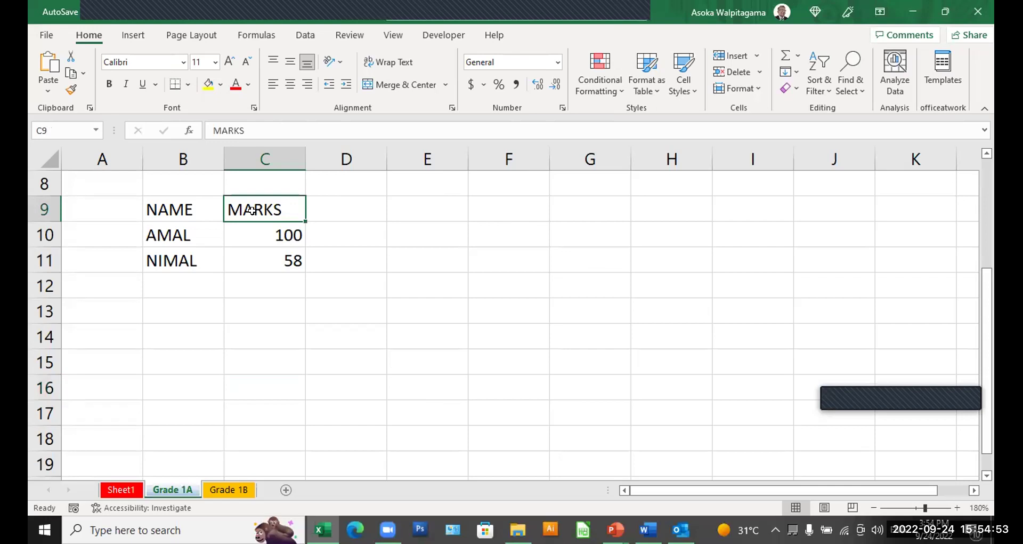
pyautogui.write('MATHS')
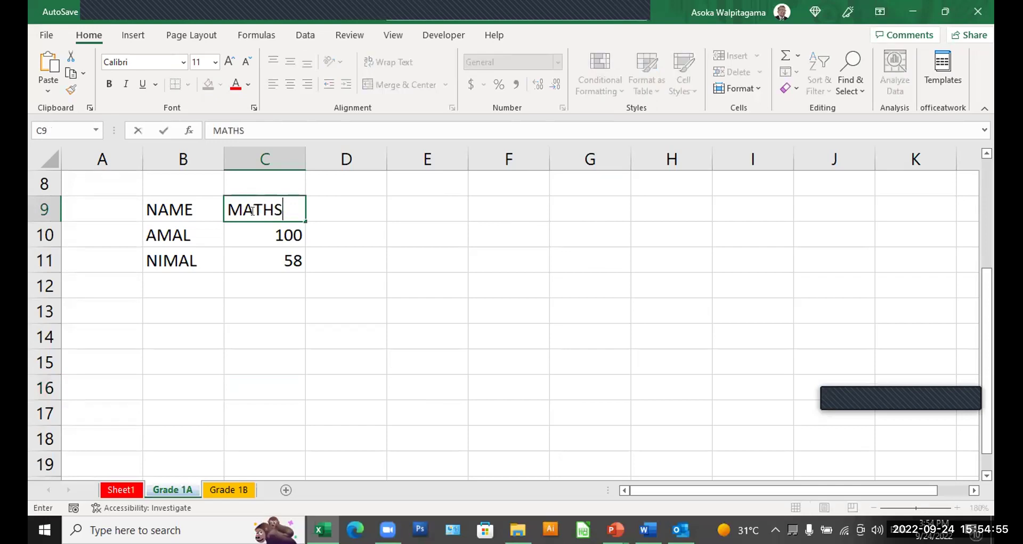
pyautogui.press('Tab')
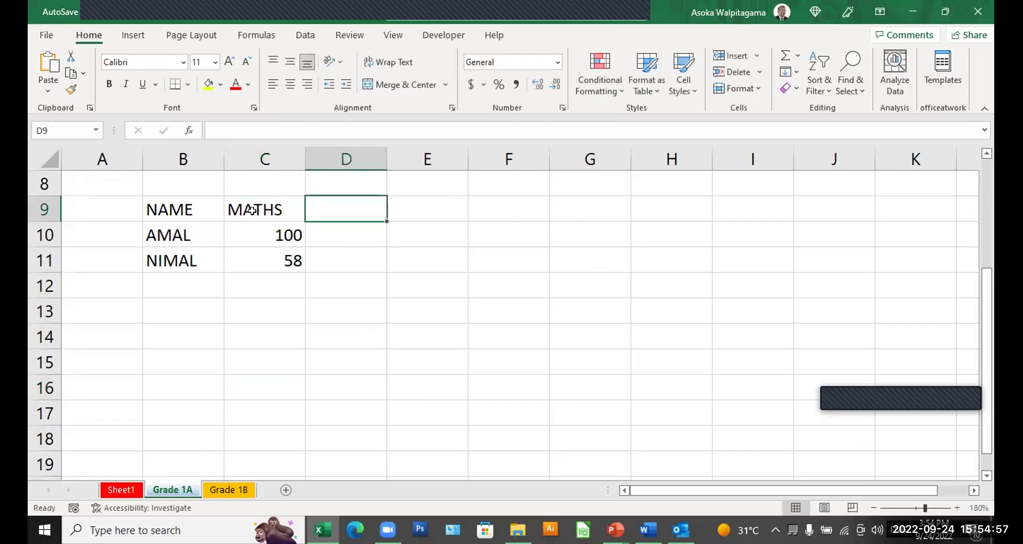
pyautogui.write('SCIENCE')
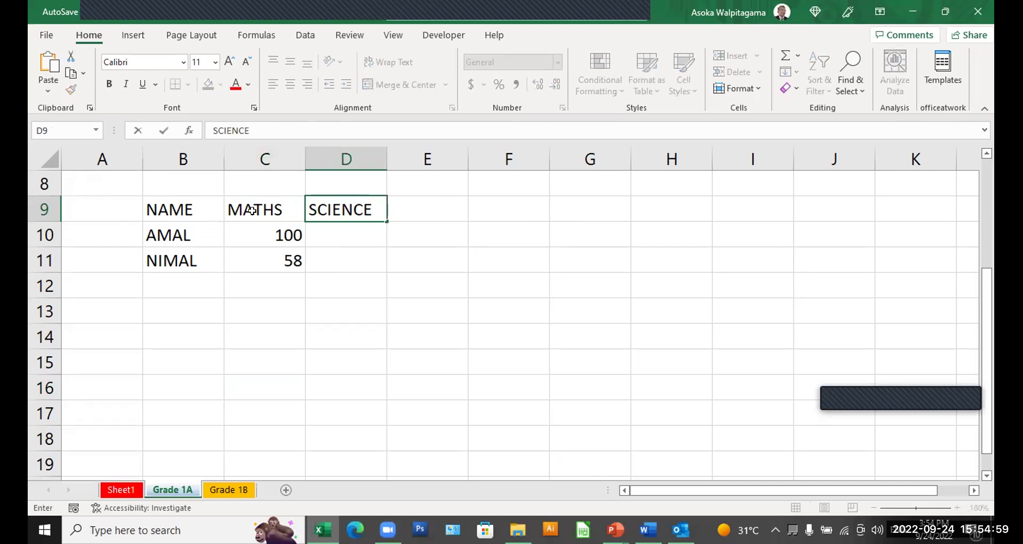
pyautogui.press('Tab')
pyautogui.write('EN')
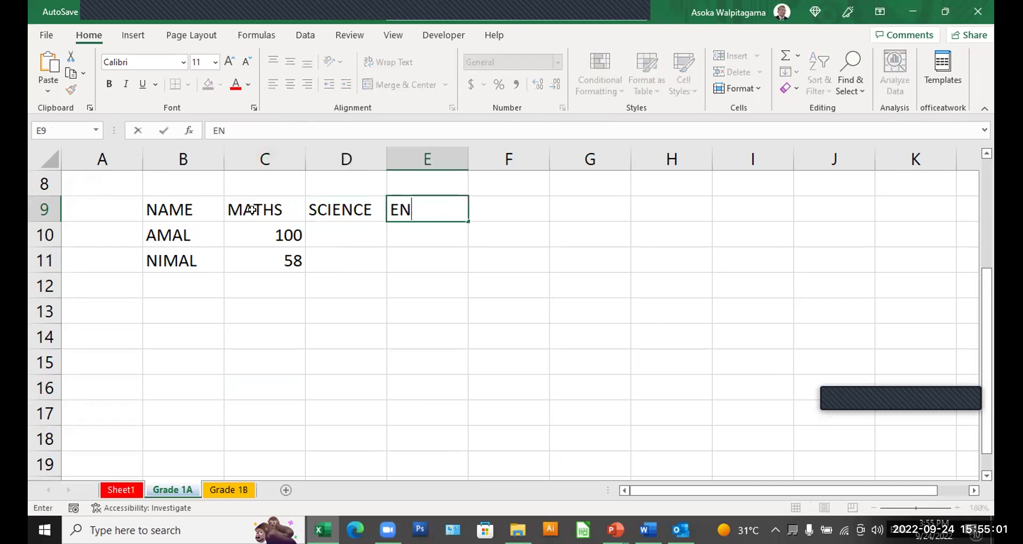
pyautogui.write('GLISH')
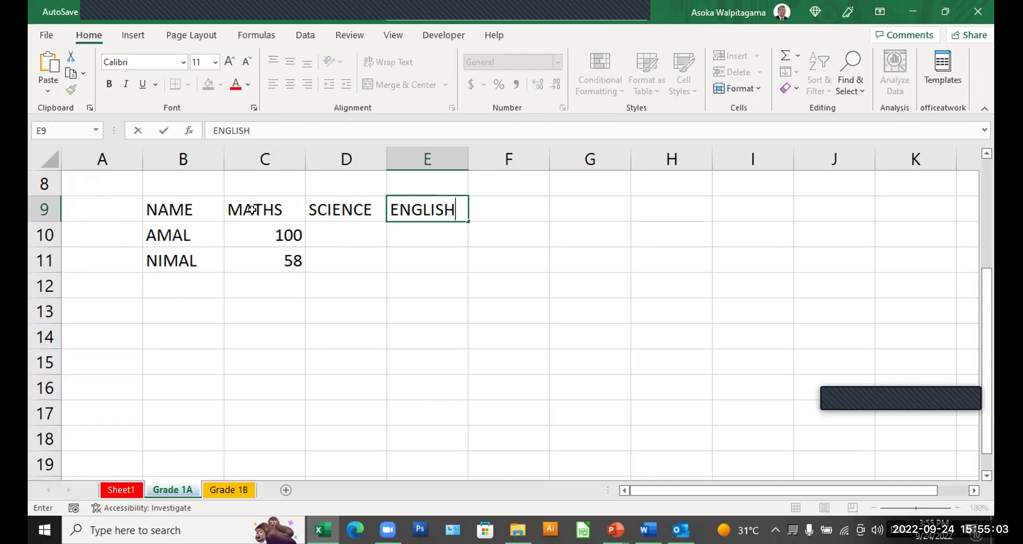
# Step: Enter the science marks 55 and 78 in D10:D11 and the English marks 90 and 86 in E10:E11
pyautogui.click(370, 230)
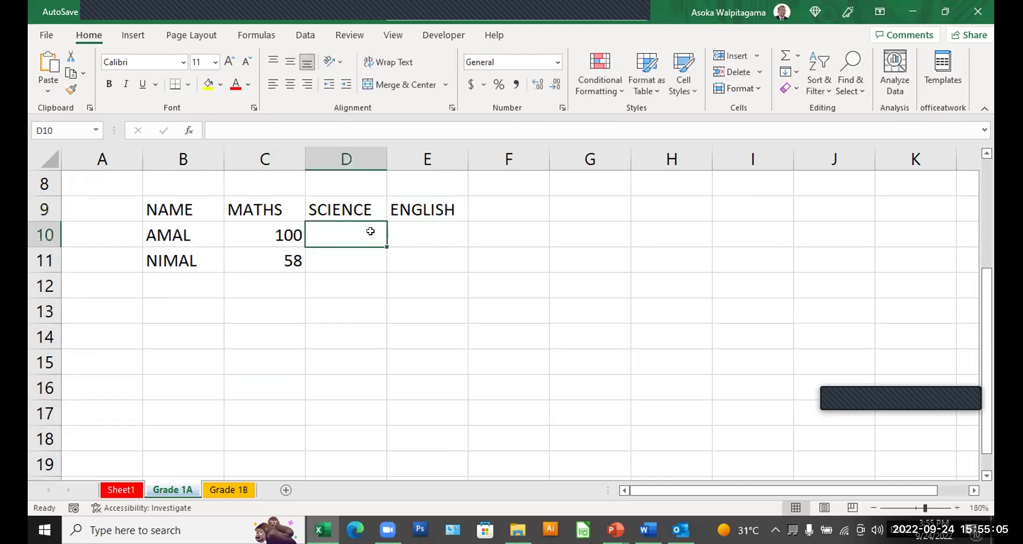
pyautogui.write('55')
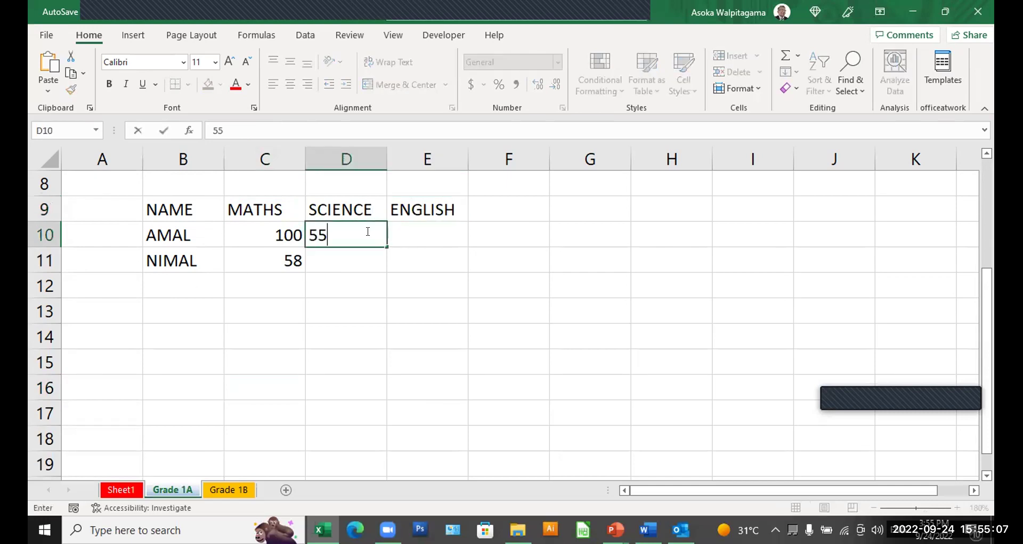
pyautogui.press('Return')
pyautogui.write('78')
pyautogui.press('Tab')
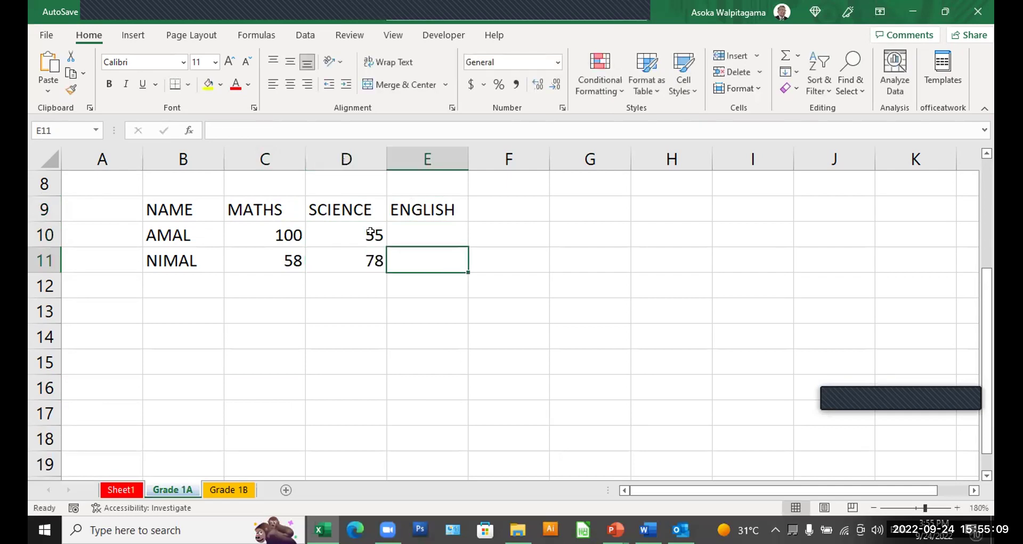
pyautogui.write('86')
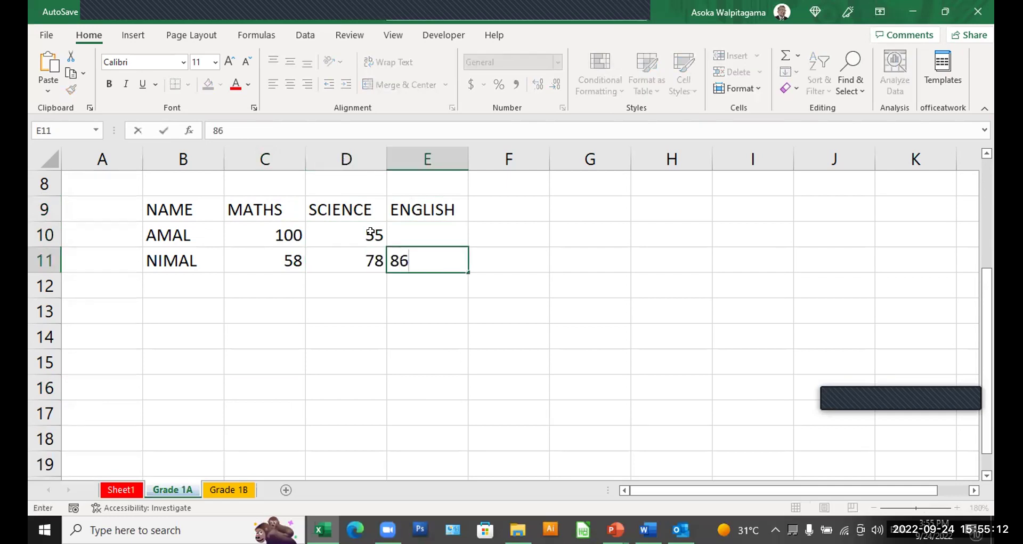
pyautogui.press('Up')
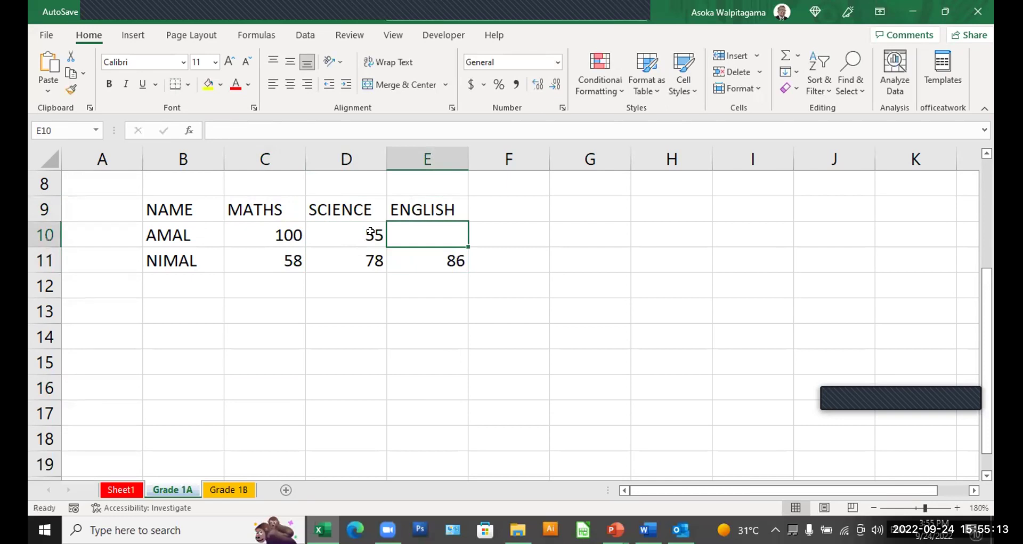
pyautogui.write('90')
pyautogui.click(462, 290)
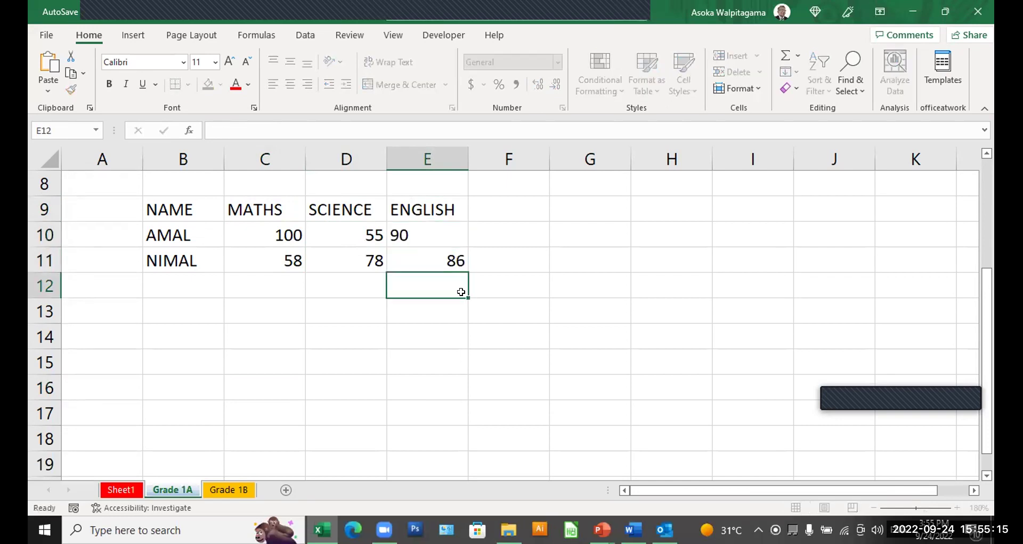
# Step: Make the heading row B9:E9 bold
pyautogui.moveTo(183, 210); pyautogui.dragTo(435, 209)
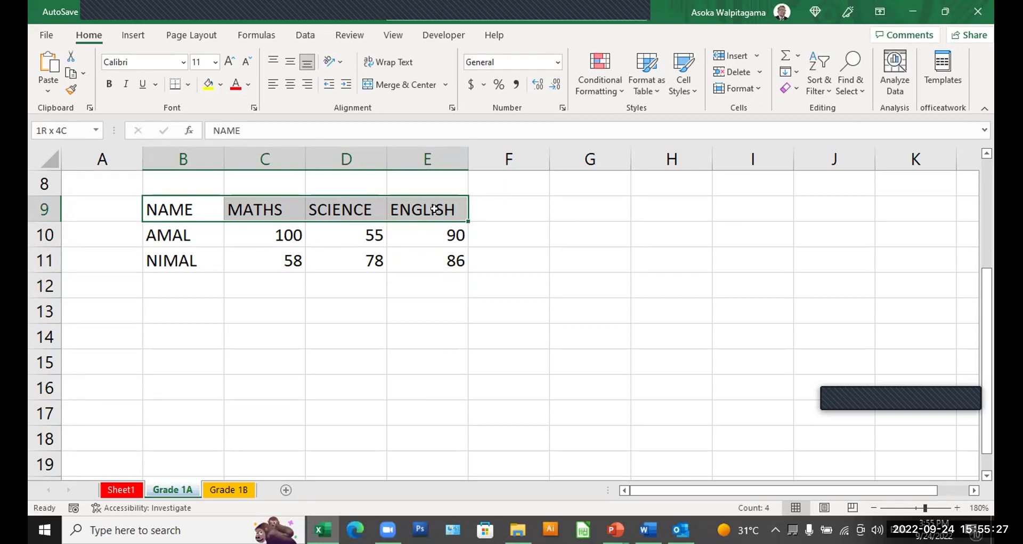
pyautogui.moveTo(435, 209); pyautogui.dragTo(434, 209)
pyautogui.click(108, 86)
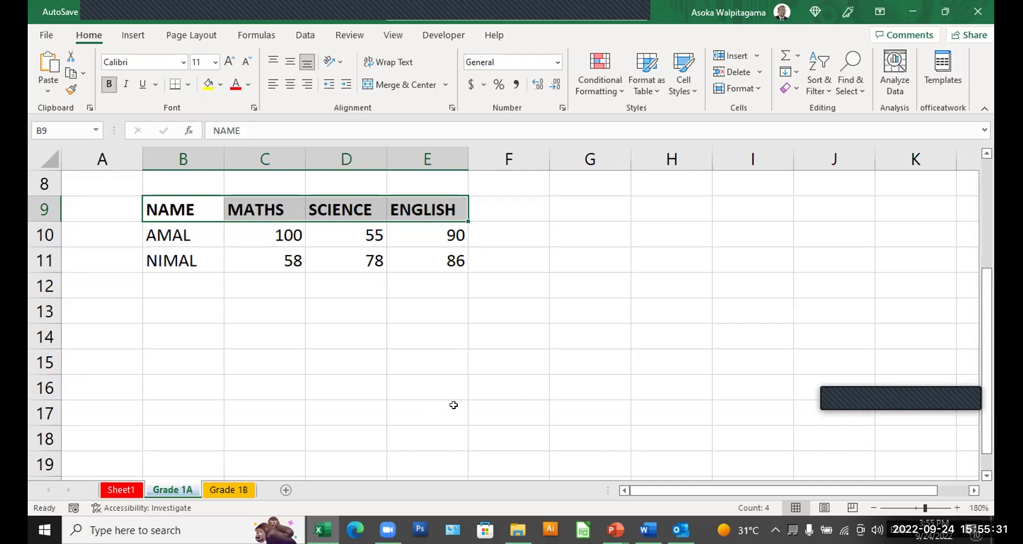
# Step: Add the column heading AVERAGE in F9, beside ENGLISH
pyautogui.click(440, 333)
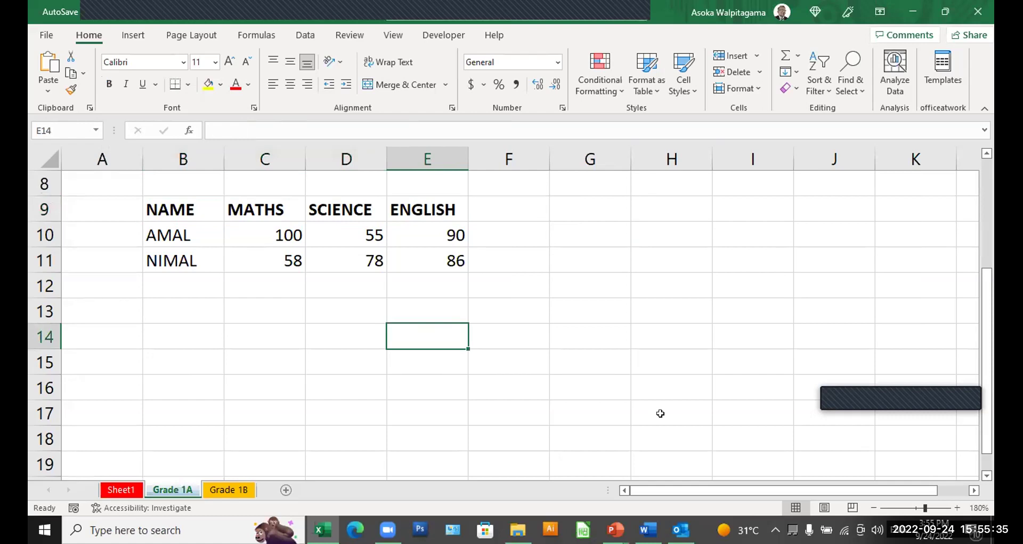
pyautogui.click(514, 210)
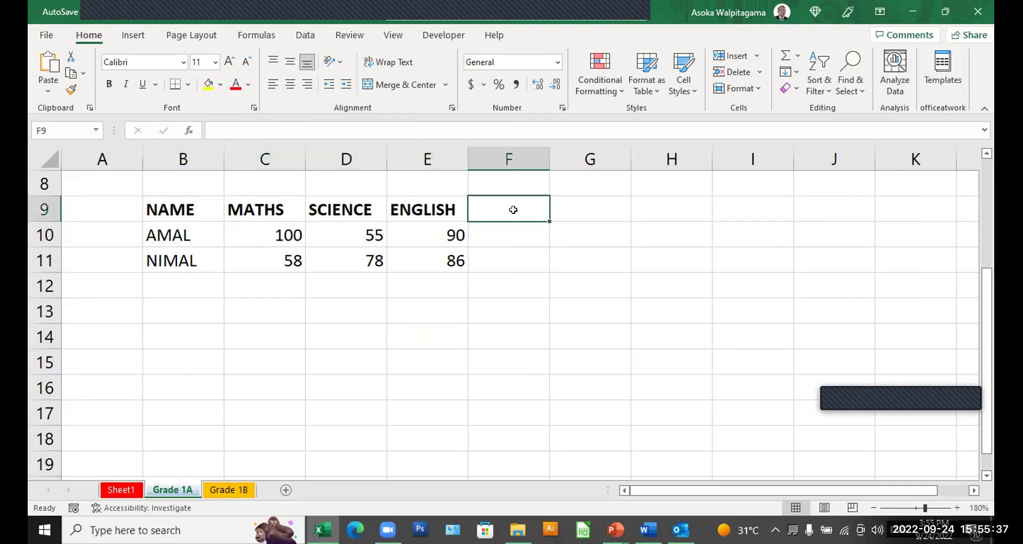
pyautogui.write('AVERAGE')
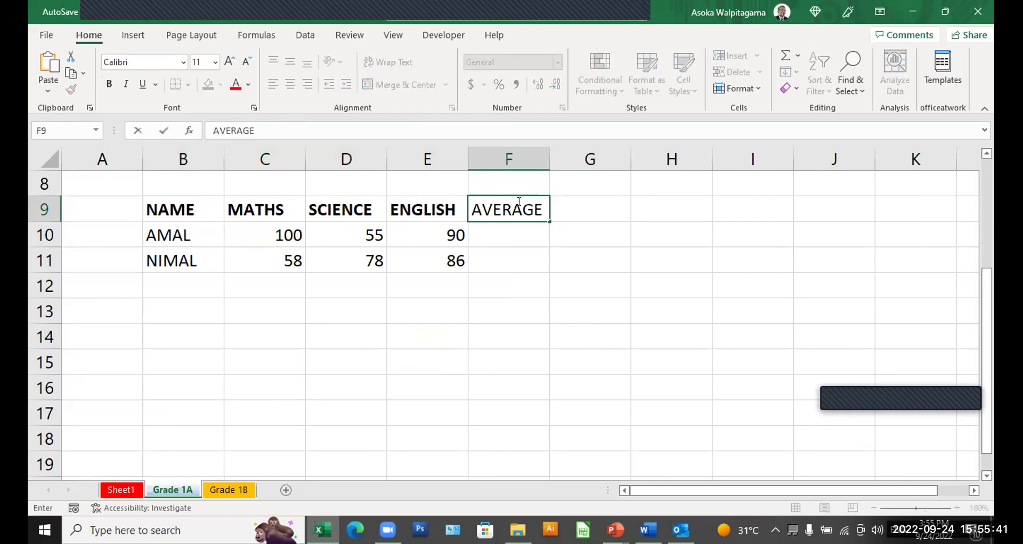
pyautogui.click(523, 287)
pyautogui.click(511, 235)
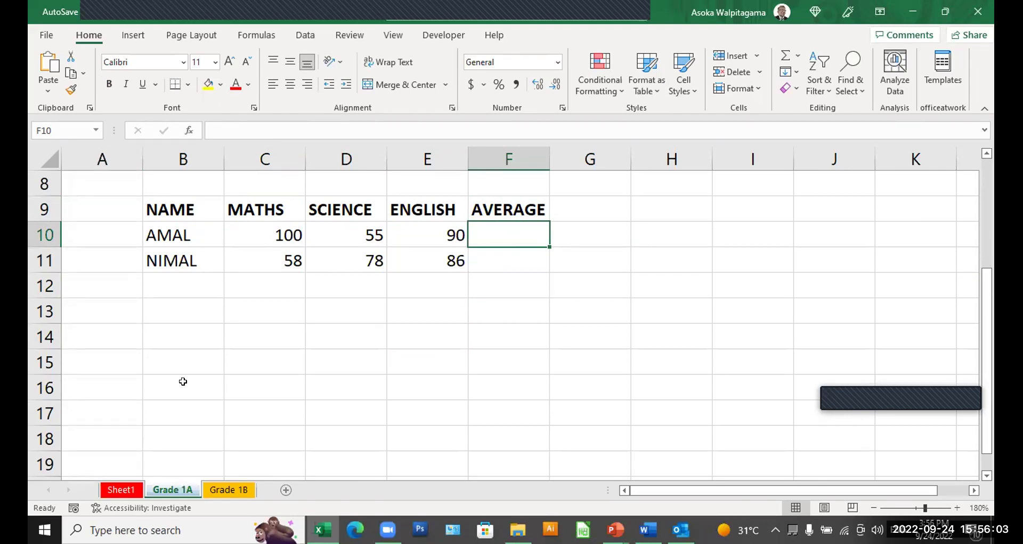
pyautogui.click(173, 362)
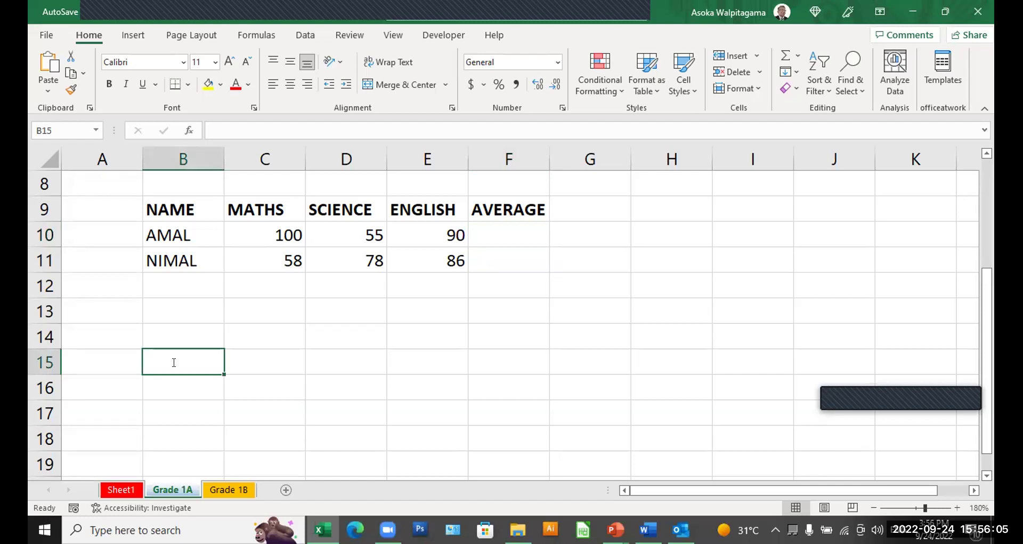
pyautogui.write('always A')
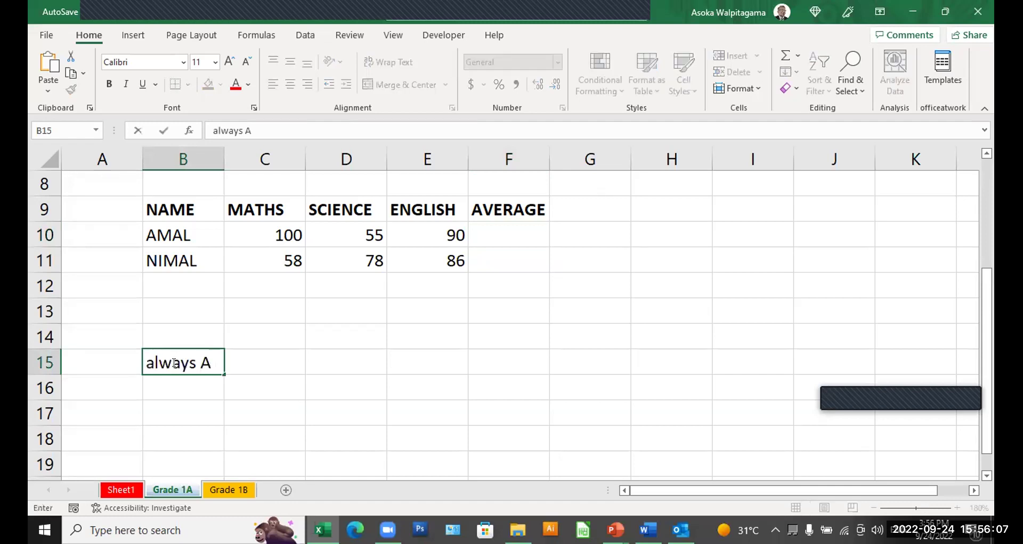
pyautogui.press('BackSpace')
pyautogui.press('BackSpace')
pyautogui.press('BackSpace')
pyautogui.press('BackSpace')
pyautogui.press('BackSpace')
pyautogui.press('BackSpace')
pyautogui.press('BackSpace')
pyautogui.press('BackSpace')
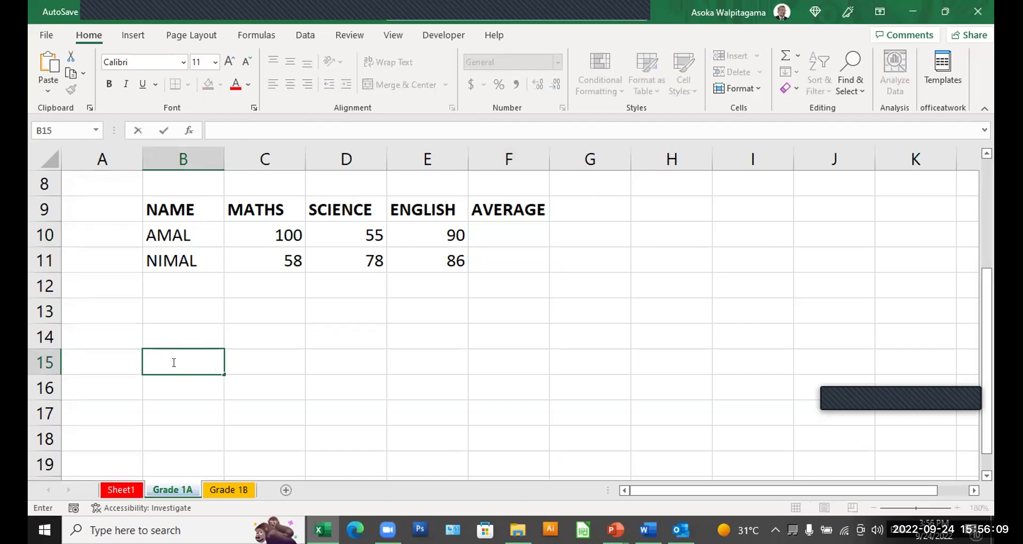
# Step: Write the note FORMULAS ALWAYS START WITH A = SIGN in B15
pyautogui.write('FORMULA')
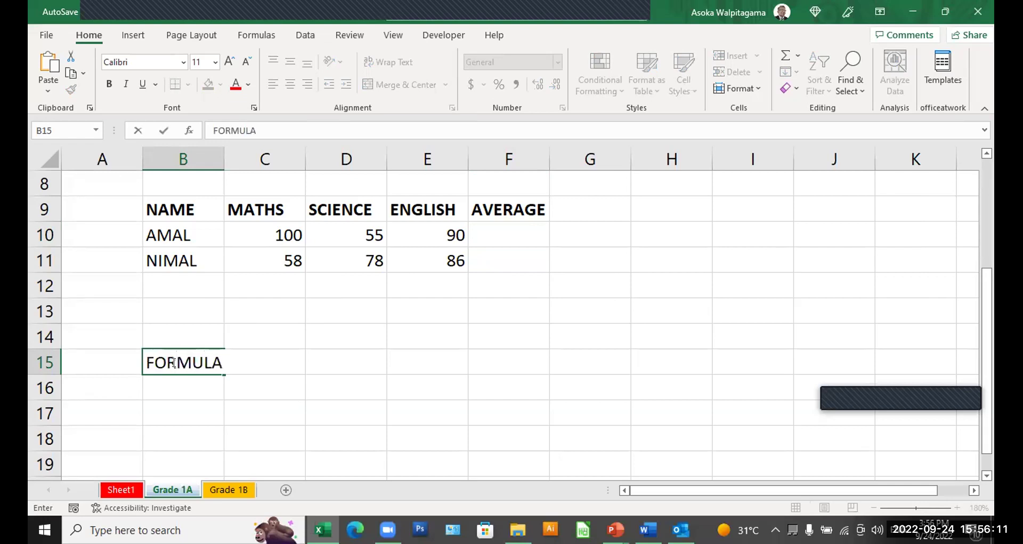
pyautogui.write('S ALW')
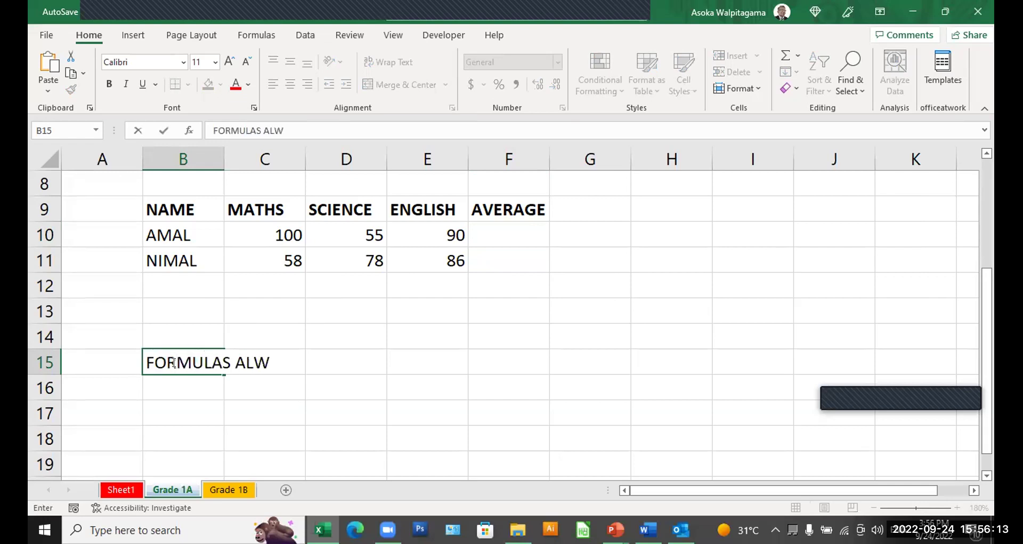
pyautogui.write('AYS START ')
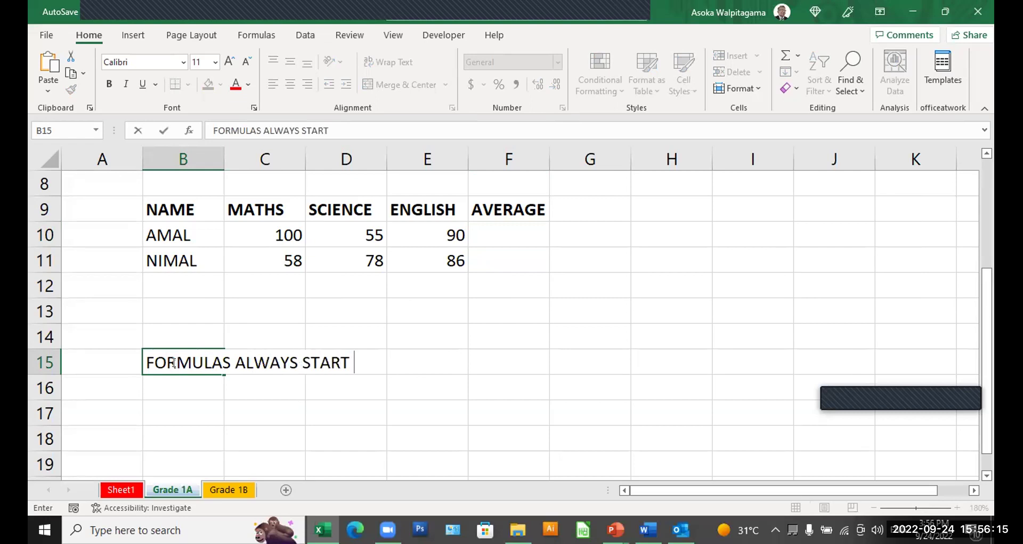
pyautogui.write('WITH A ')
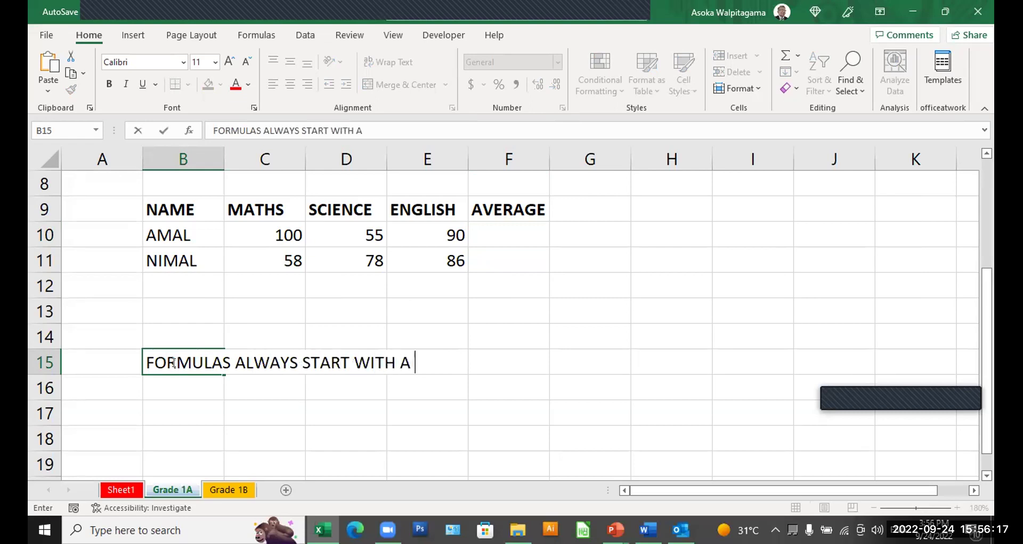
pyautogui.write('= SIGN')
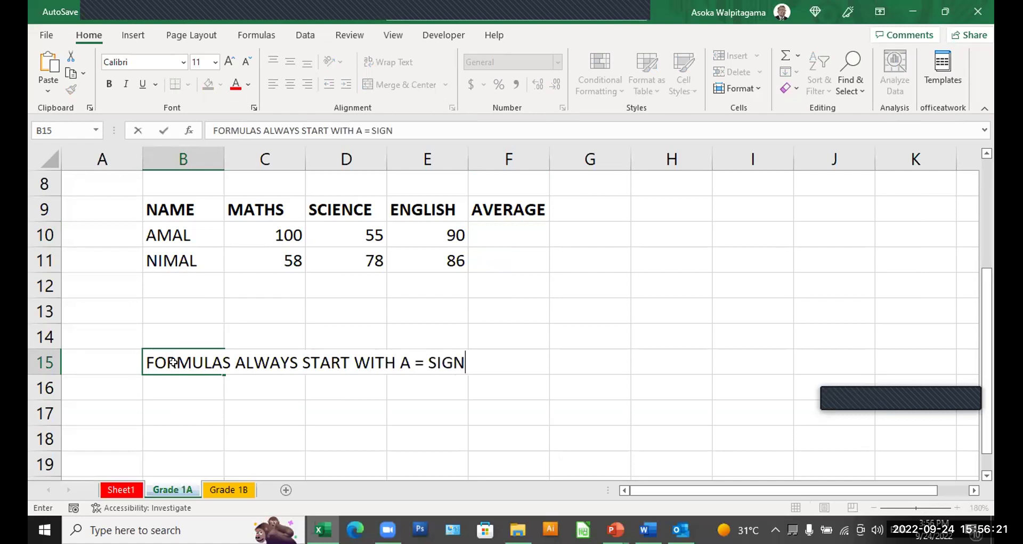
# Step: Calculate the first student's average mark in F10 with the AVERAGE function over C10:E10
pyautogui.click(524, 236)
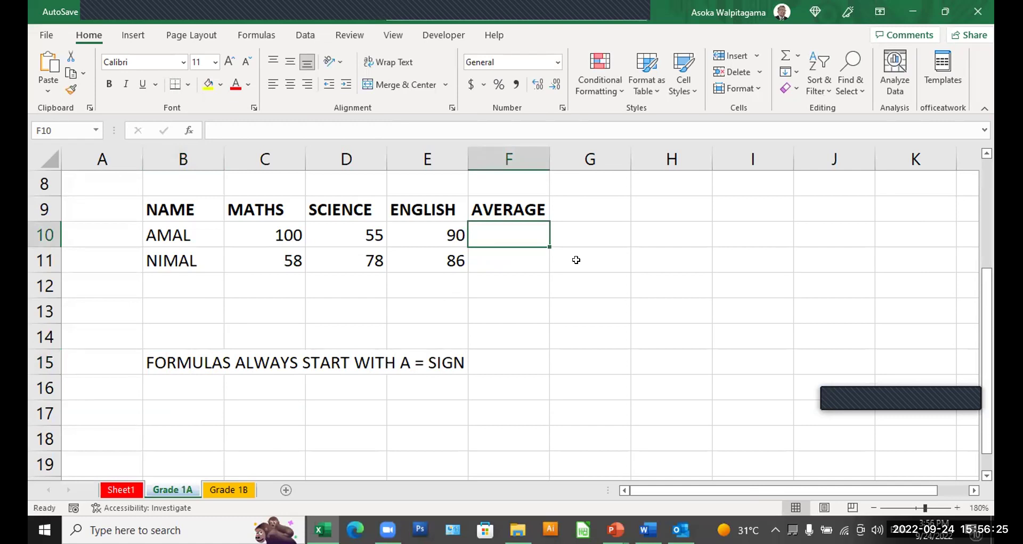
pyautogui.write('=')
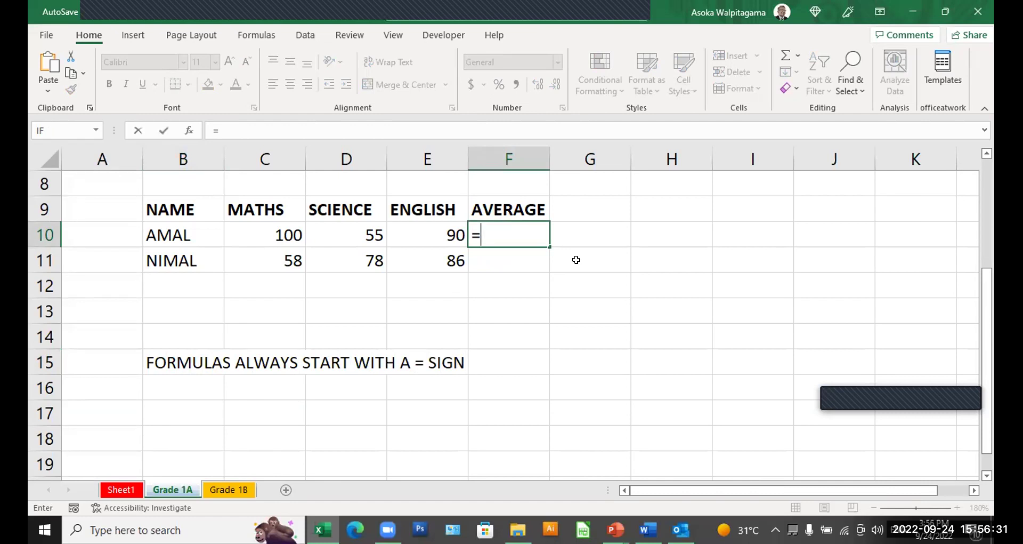
pyautogui.write('A')
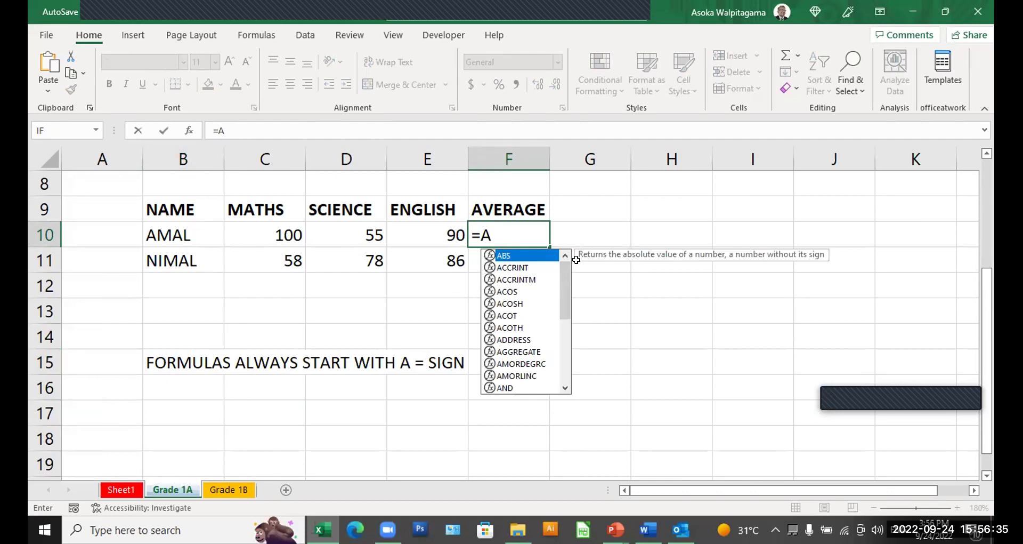
pyautogui.write('V')
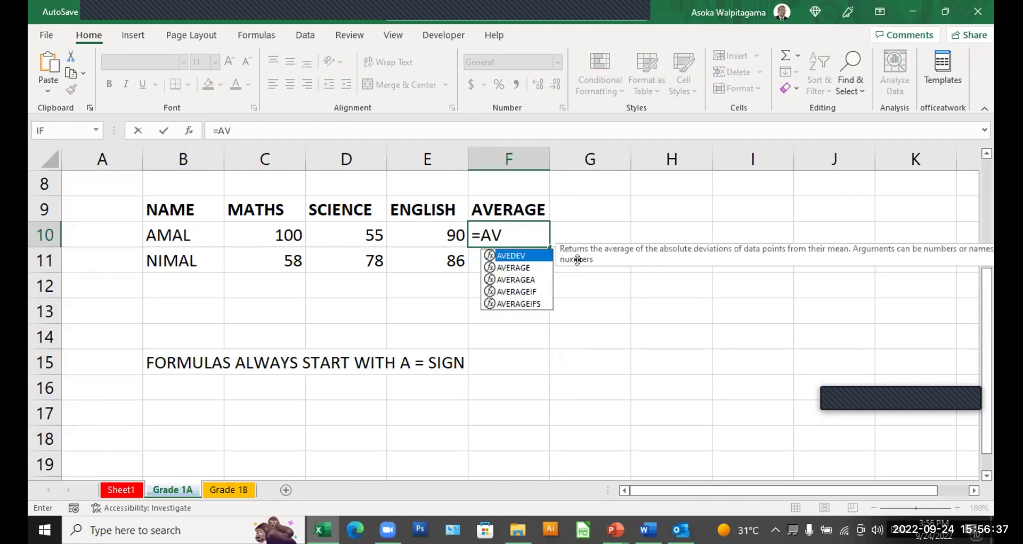
pyautogui.doubleClick(514, 267)
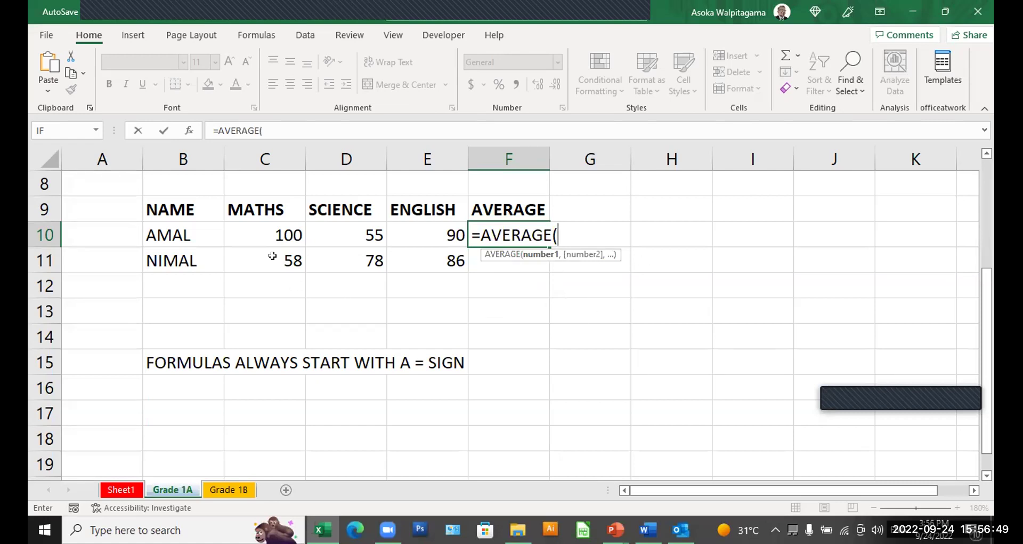
pyautogui.click(274, 233)
pyautogui.moveTo(303, 231); pyautogui.dragTo(421, 231)
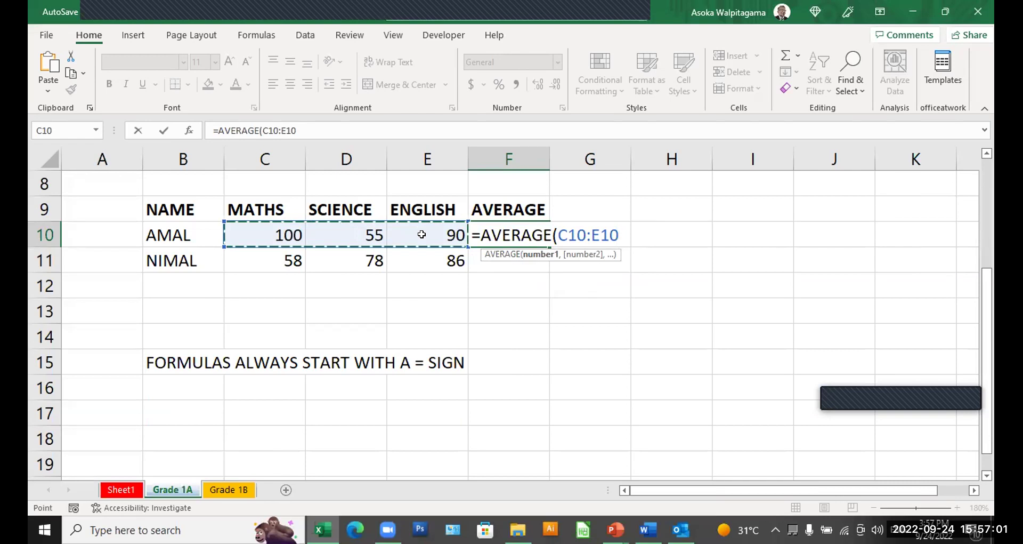
pyautogui.press('Return')
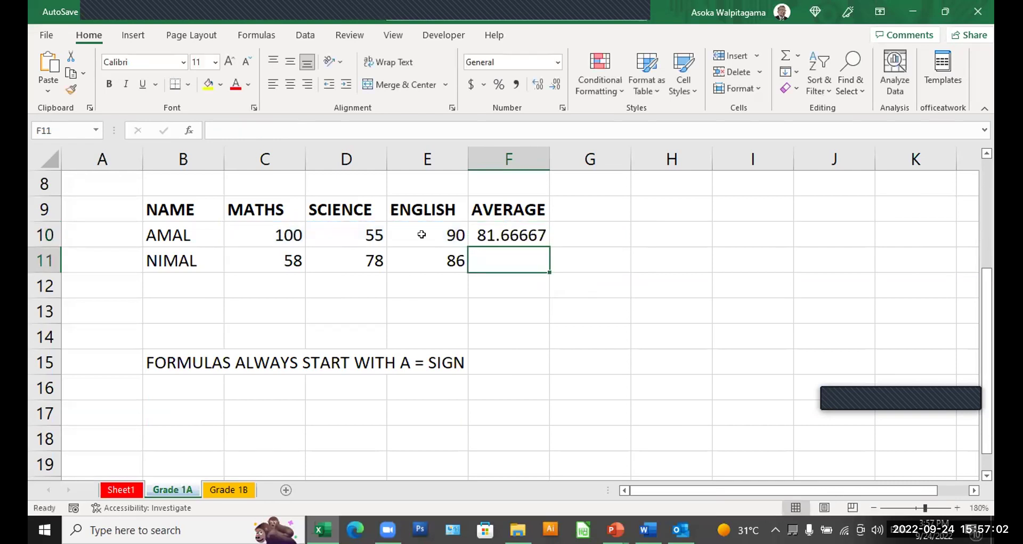
# Step: Copy the average formula from F10 down to F11 for the second student
pyautogui.click(538, 235)
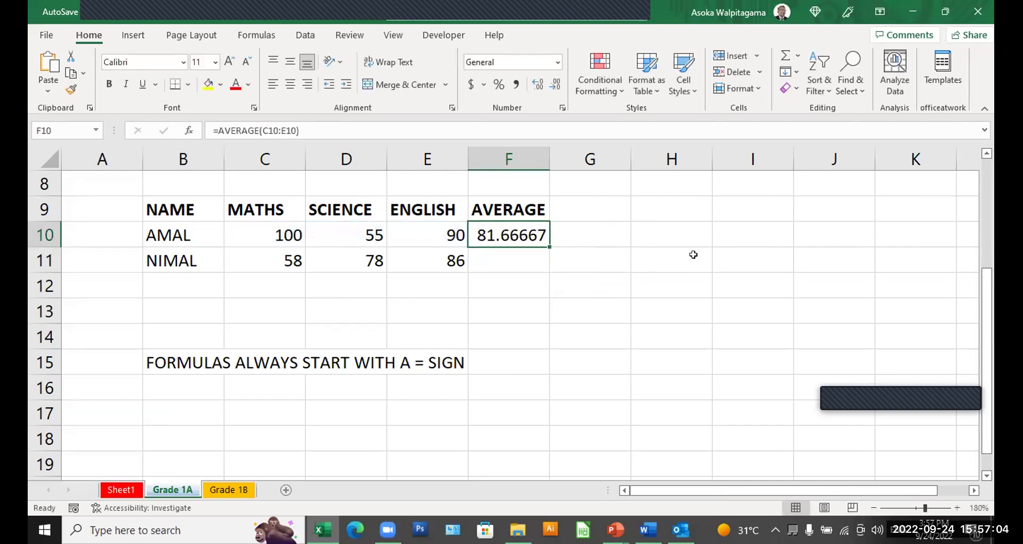
pyautogui.click(521, 260)
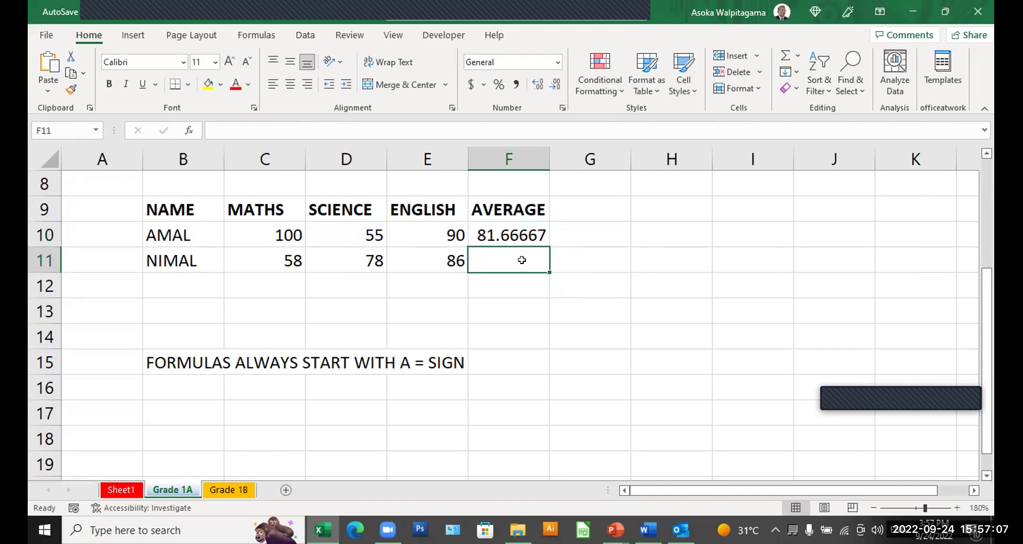
pyautogui.click(525, 231)
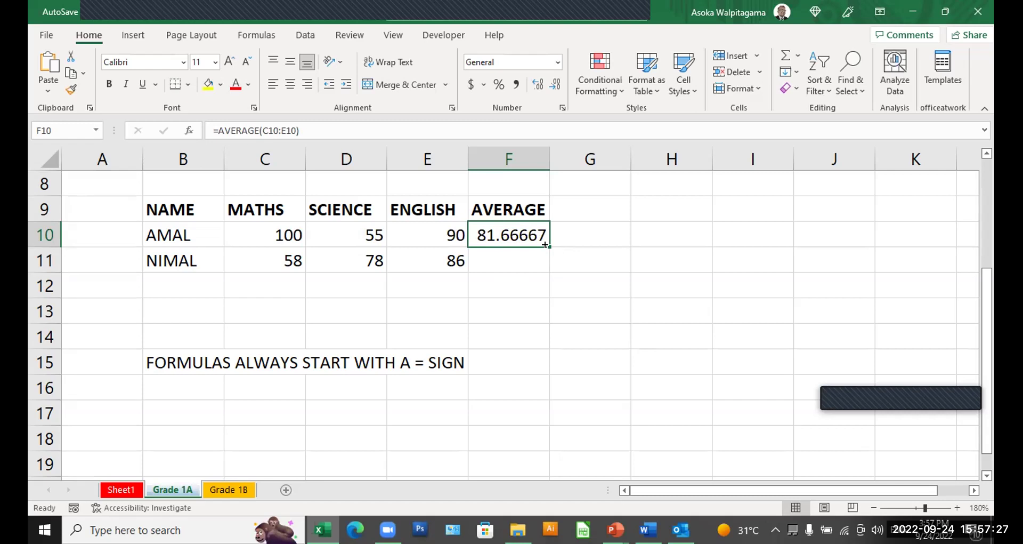
pyautogui.moveTo(545, 244); pyautogui.dragTo(547, 269)
pyautogui.click(624, 251)
pyautogui.click(531, 252)
pyautogui.press('Up')
# Step: Fill the heading row B9:F9 and the student names in B10:B11 with yellow
pyautogui.moveTo(191, 203); pyautogui.dragTo(510, 203)
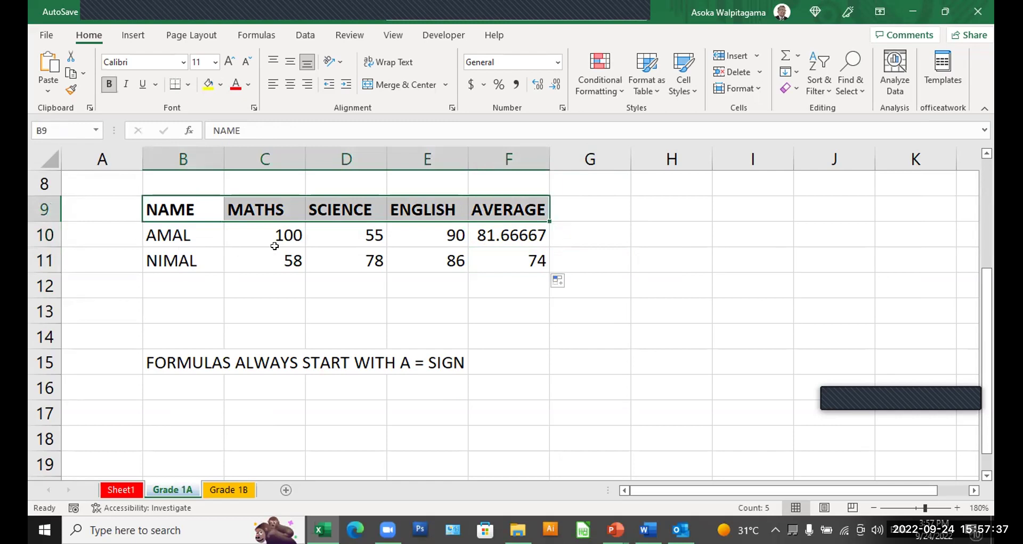
pyautogui.click(209, 84)
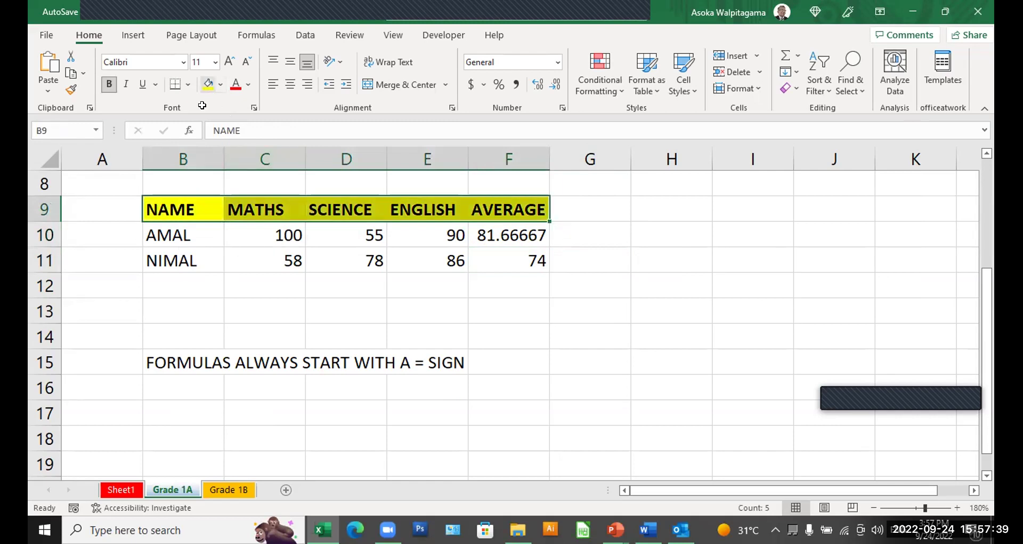
pyautogui.moveTo(193, 225)
pyautogui.mouseDown()
pyautogui.moveTo(195, 258)
pyautogui.moveTo(201, 212)
pyautogui.mouseUp()
pyautogui.click(209, 84)
# Step: Fill the subject marks in C10:E11 with a light blue theme color
pyautogui.moveTo(286, 241); pyautogui.dragTo(445, 261)
pyautogui.click(221, 84)
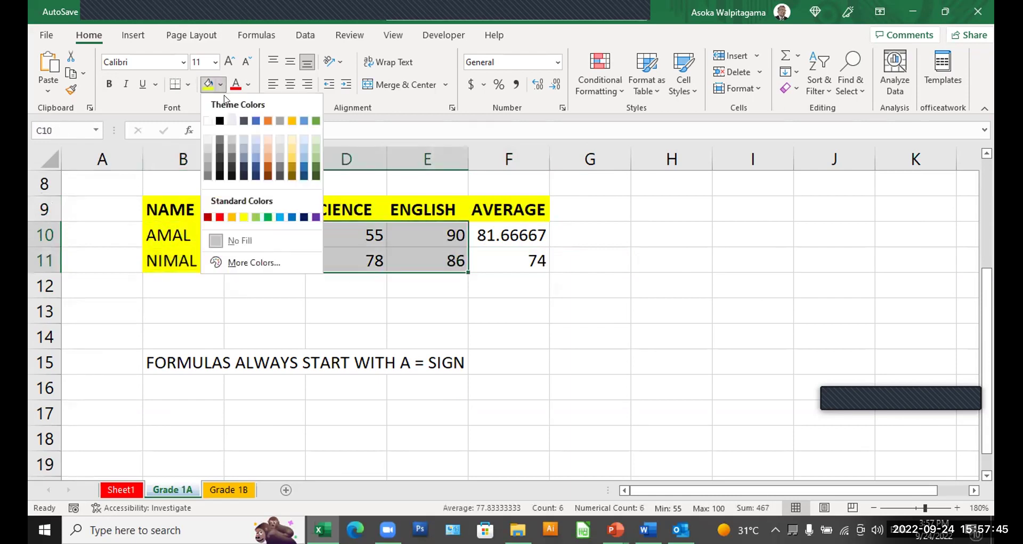
pyautogui.click(256, 157)
pyautogui.click(611, 376)
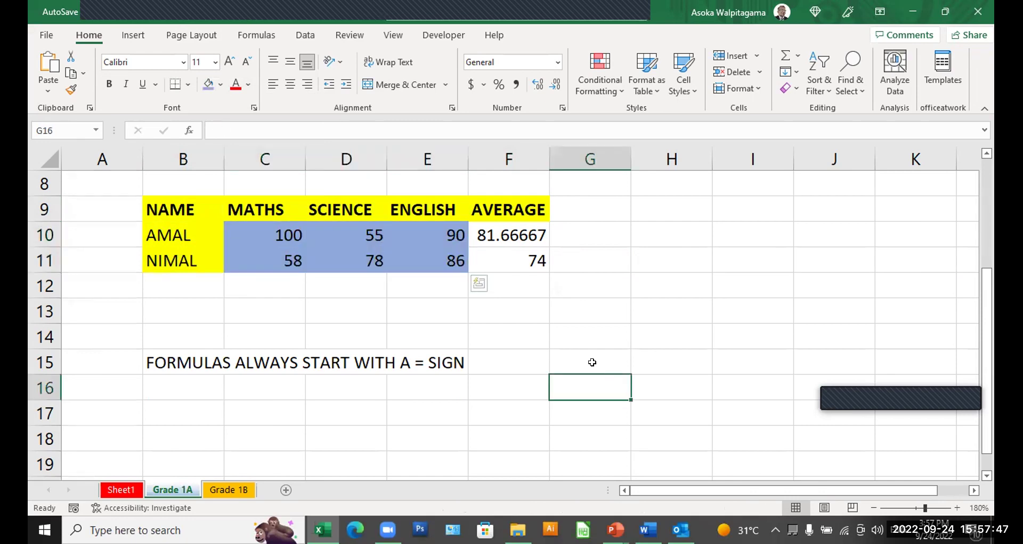
# Step: Try a light green fill on the averages in F10:F11 and replace it with a light orange theme color
pyautogui.moveTo(520, 235); pyautogui.dragTo(520, 254)
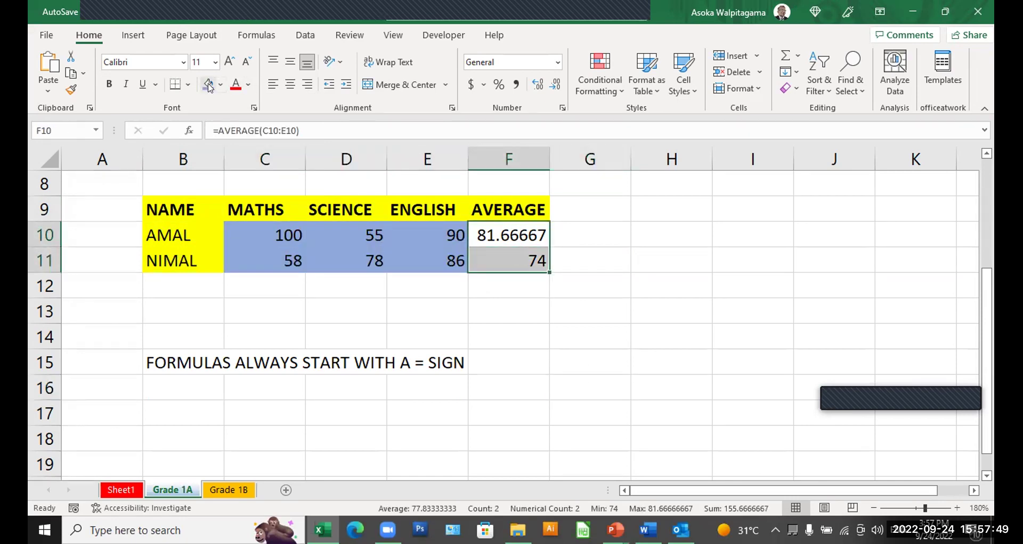
pyautogui.click(222, 84)
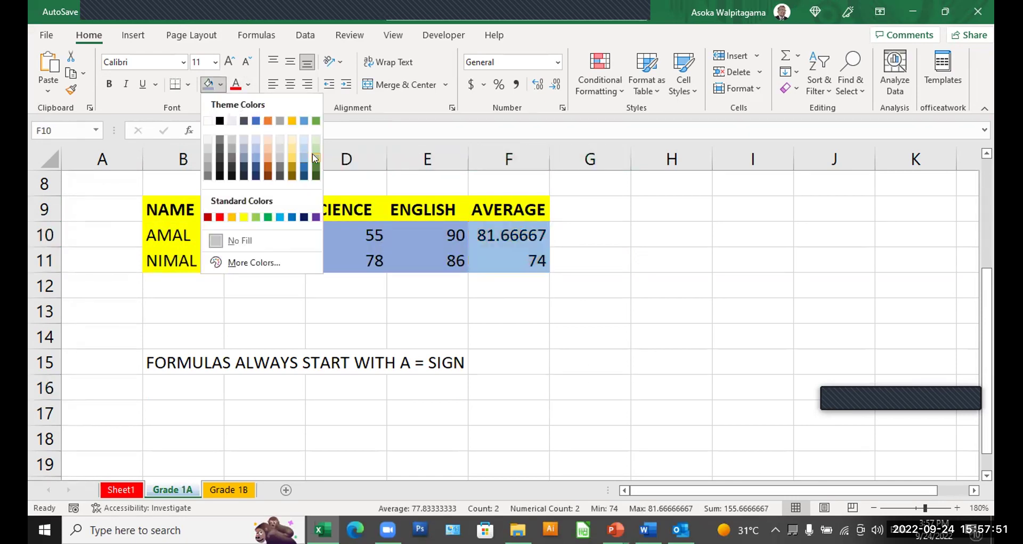
pyautogui.click(254, 216)
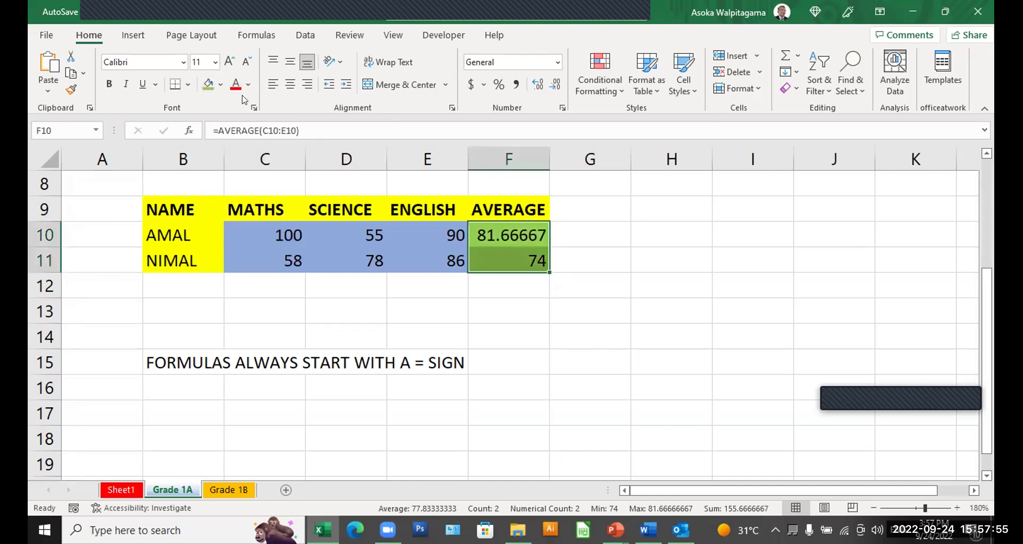
pyautogui.click(222, 86)
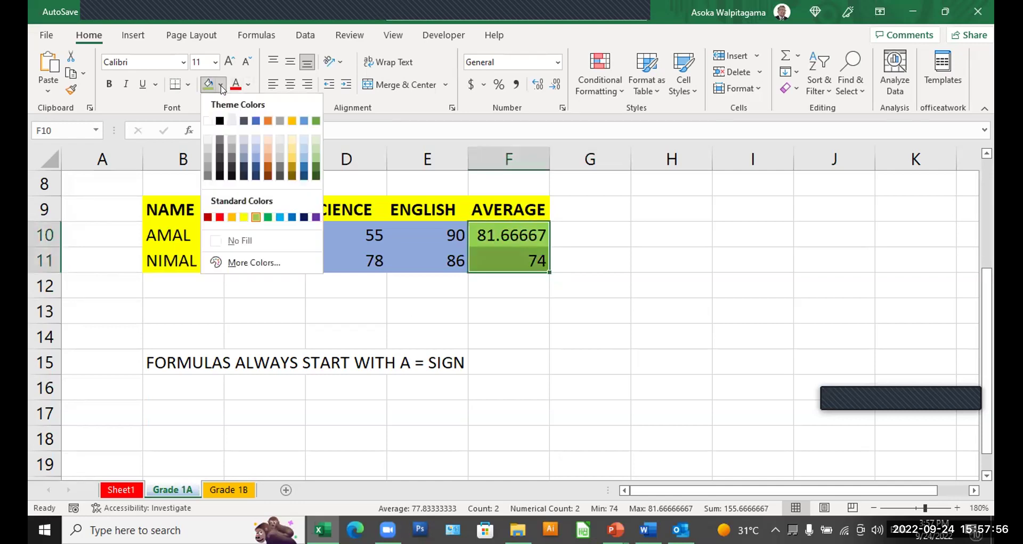
pyautogui.click(268, 159)
pyautogui.click(577, 390)
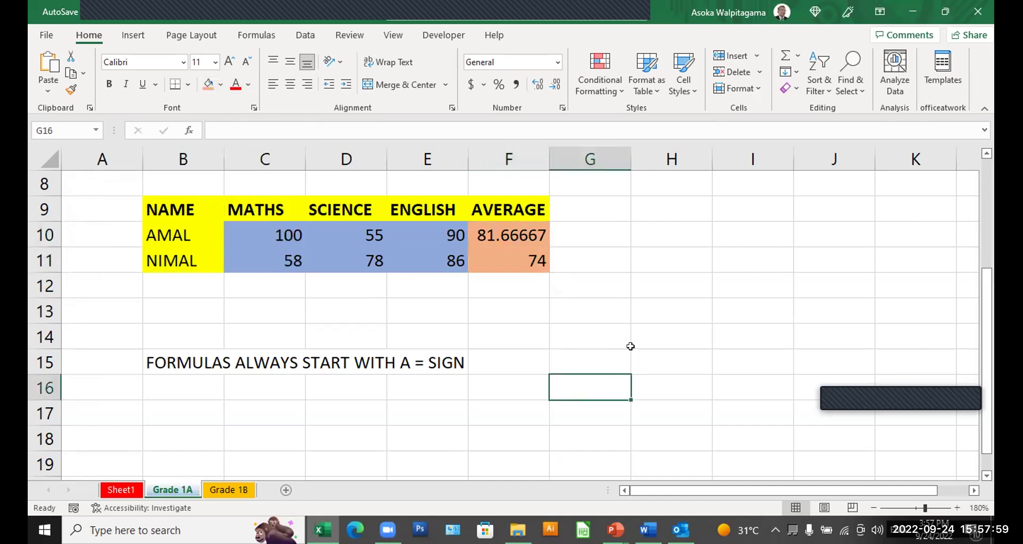
# Step: List text, number and formula/function in H12:H14 and widen column H to fit its contents
pyautogui.click(657, 283)
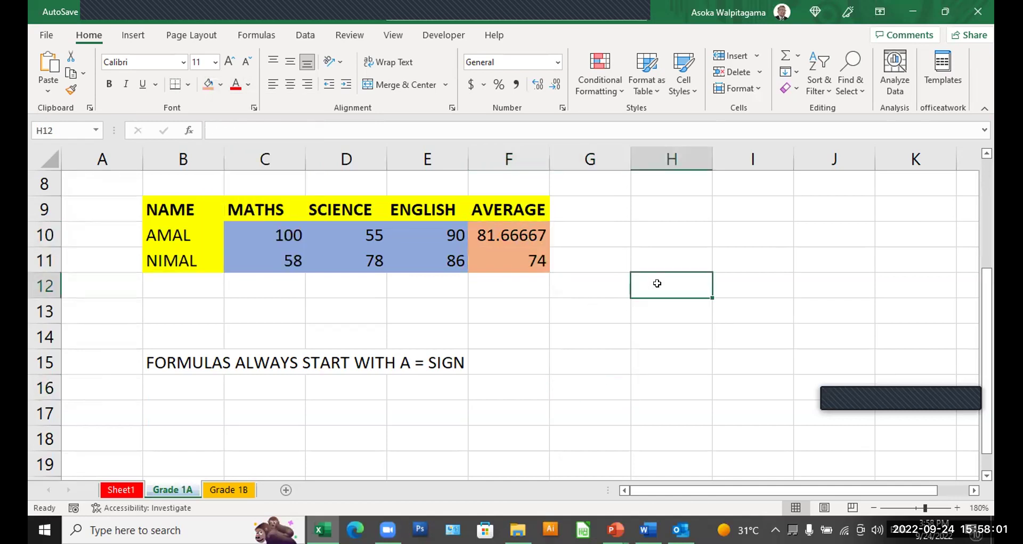
pyautogui.write('text')
pyautogui.press('Return')
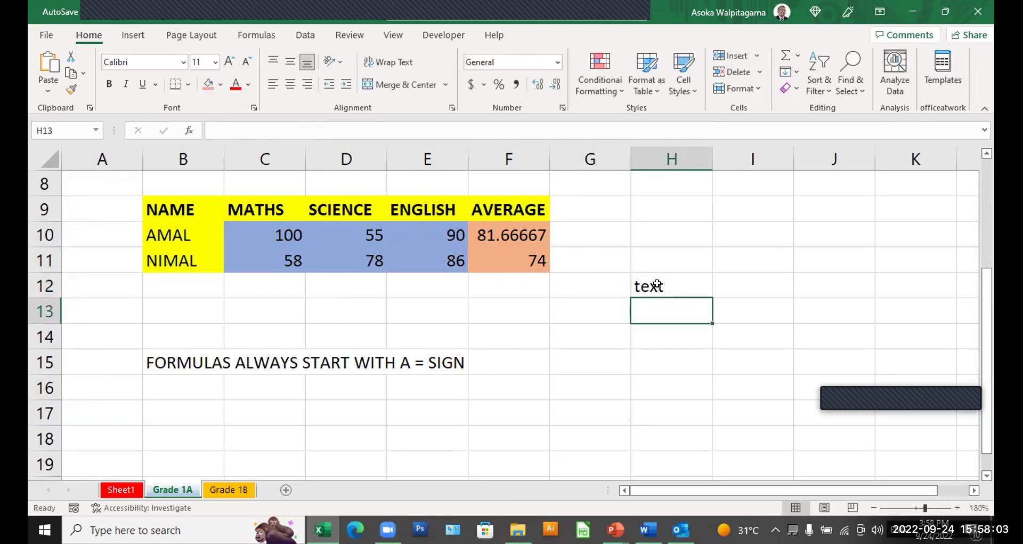
pyautogui.write('number')
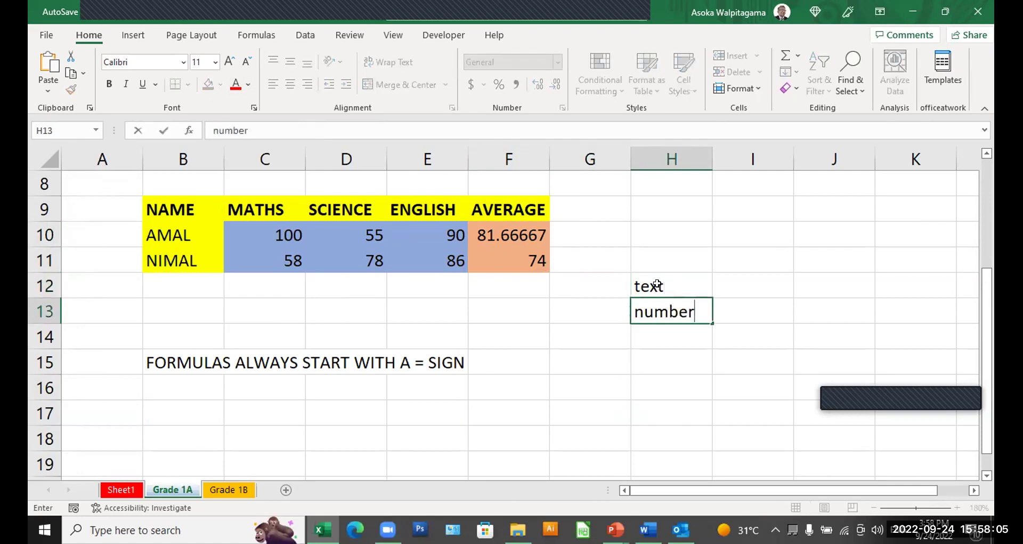
pyautogui.press('Return')
pyautogui.write('for')
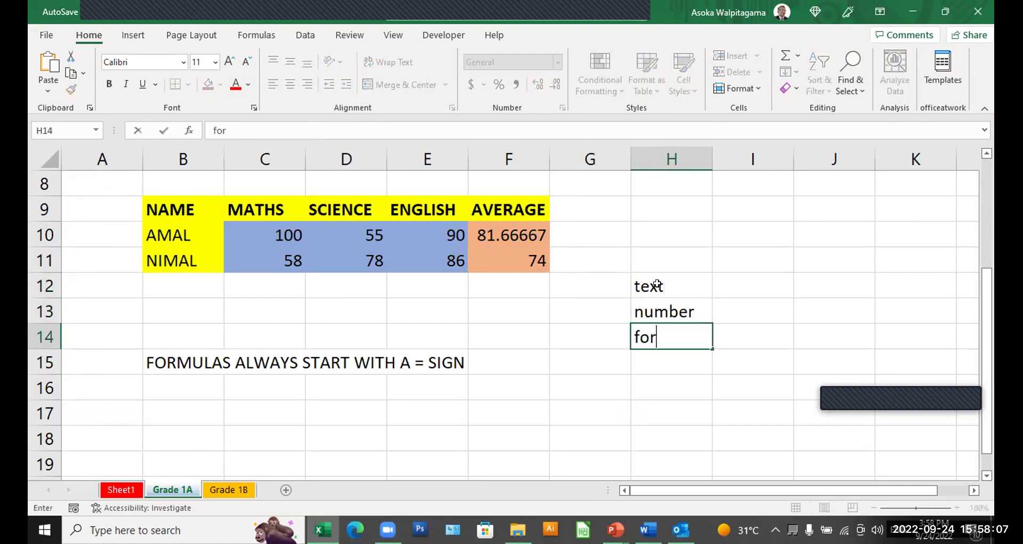
pyautogui.write('mula/')
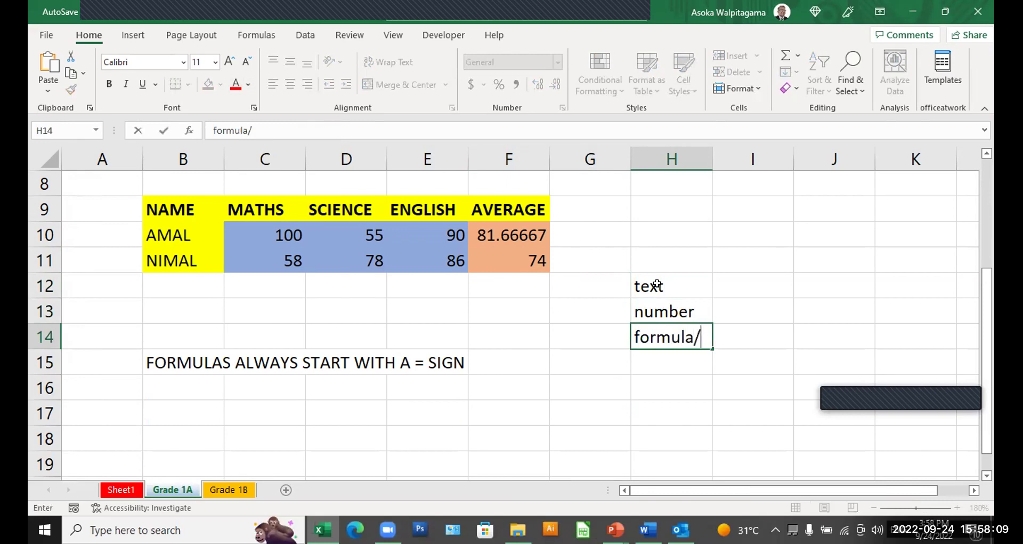
pyautogui.write('function')
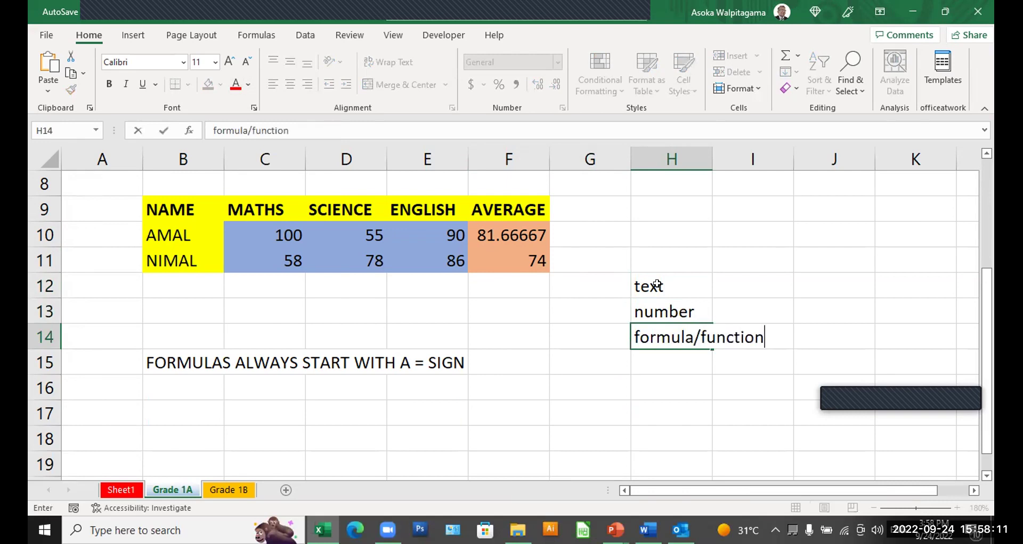
pyautogui.click(671, 412)
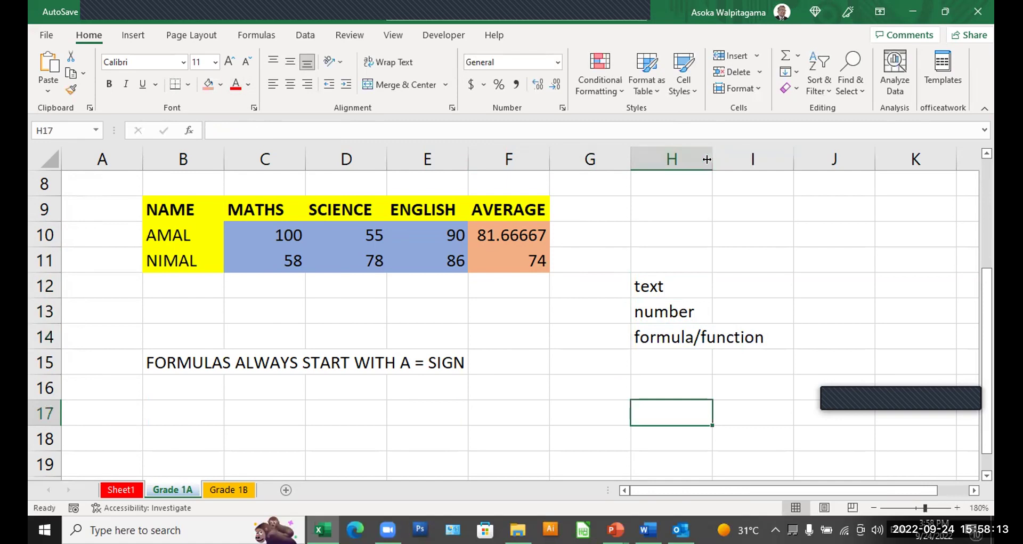
pyautogui.doubleClick(712, 155)
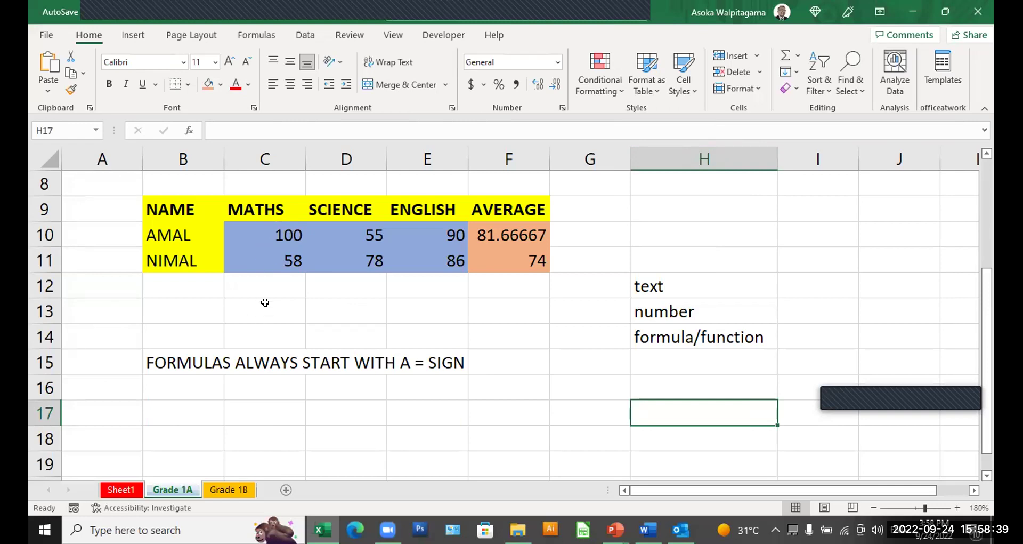
# Step: Enter the label TOTAL in capitals in B13, below the student names
pyautogui.click(155, 311)
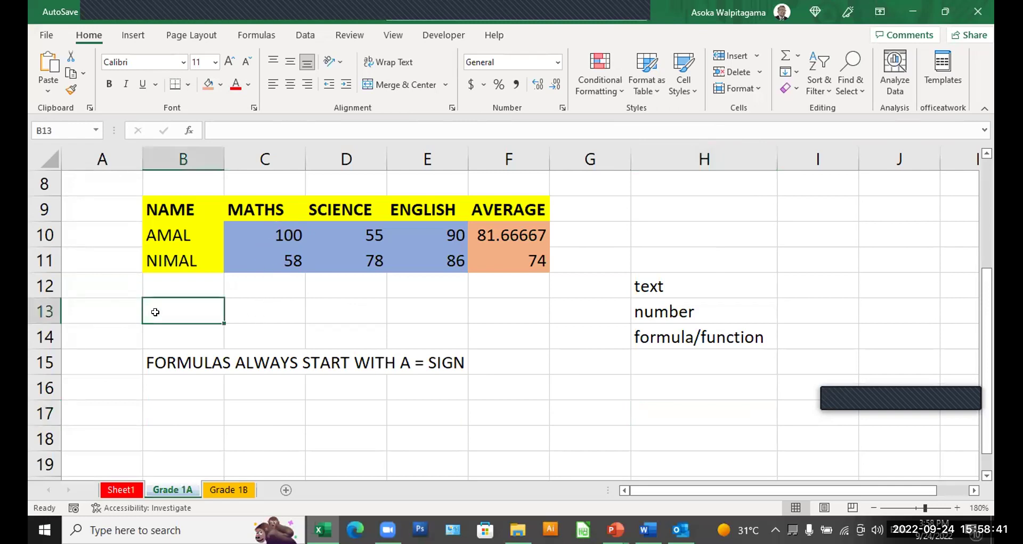
pyautogui.write('total')
pyautogui.press('BackSpace')
pyautogui.press('BackSpace')
pyautogui.press('BackSpace')
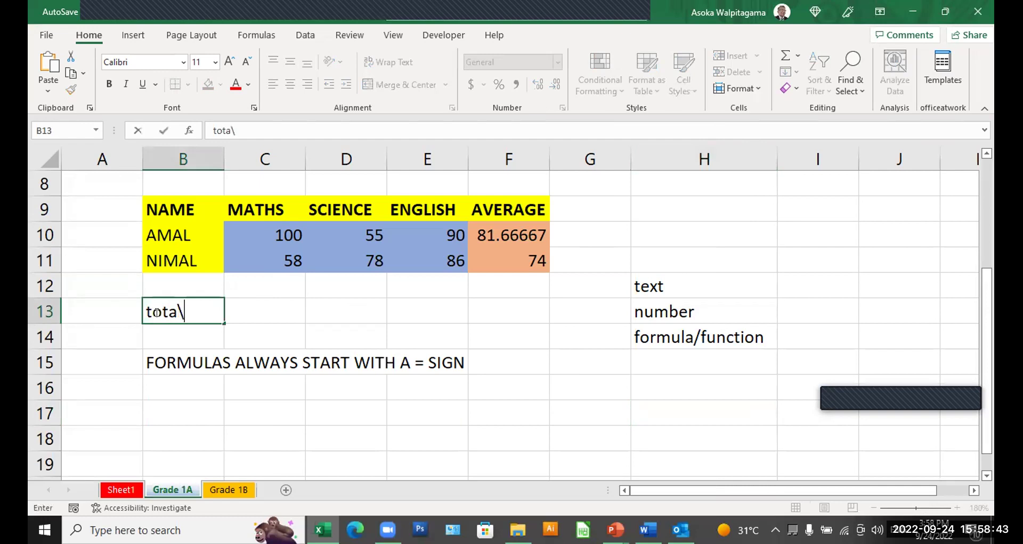
pyautogui.press('BackSpace')
pyautogui.press('BackSpace')
pyautogui.write('TOTAL')
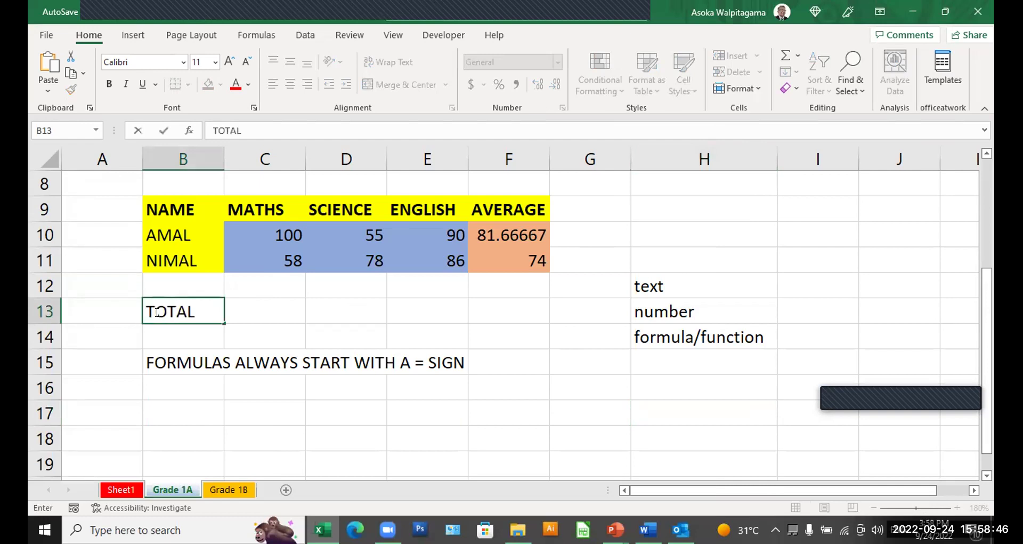
# Step: Total the MATHS marks in C13 with the formula =SUM(C10:C11)
pyautogui.click(250, 305)
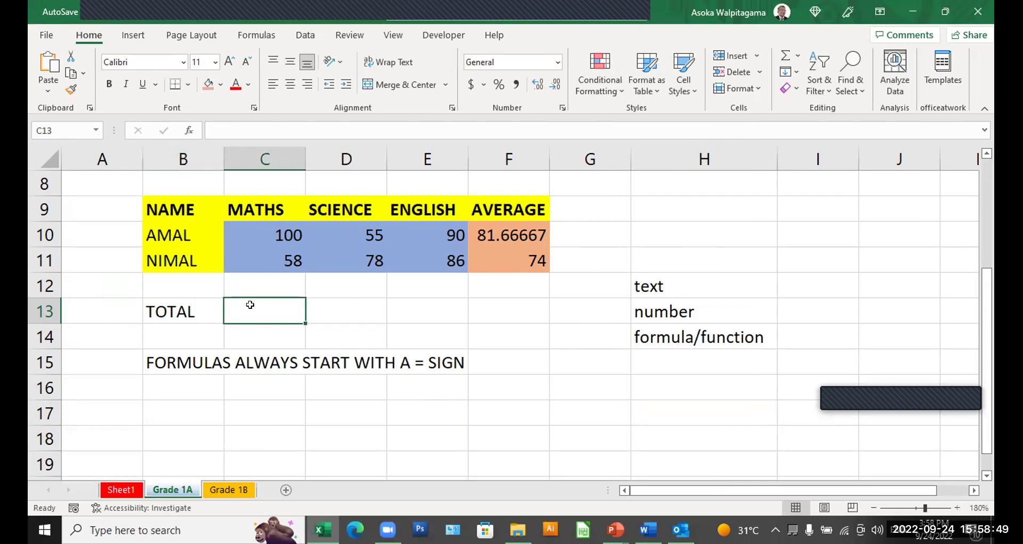
pyautogui.write('=su')
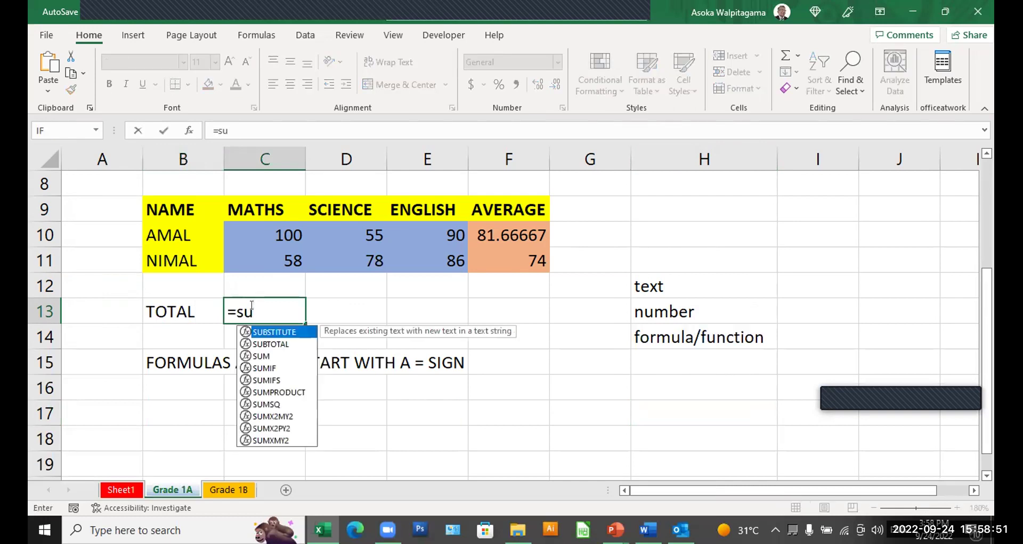
pyautogui.write('m')
pyautogui.press('Tab')
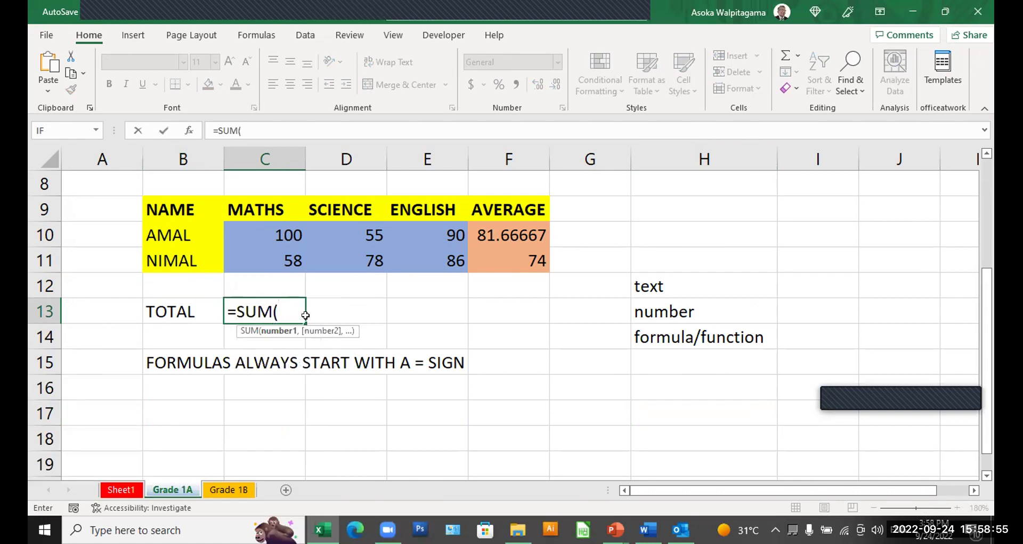
pyautogui.moveTo(291, 237); pyautogui.dragTo(292, 254)
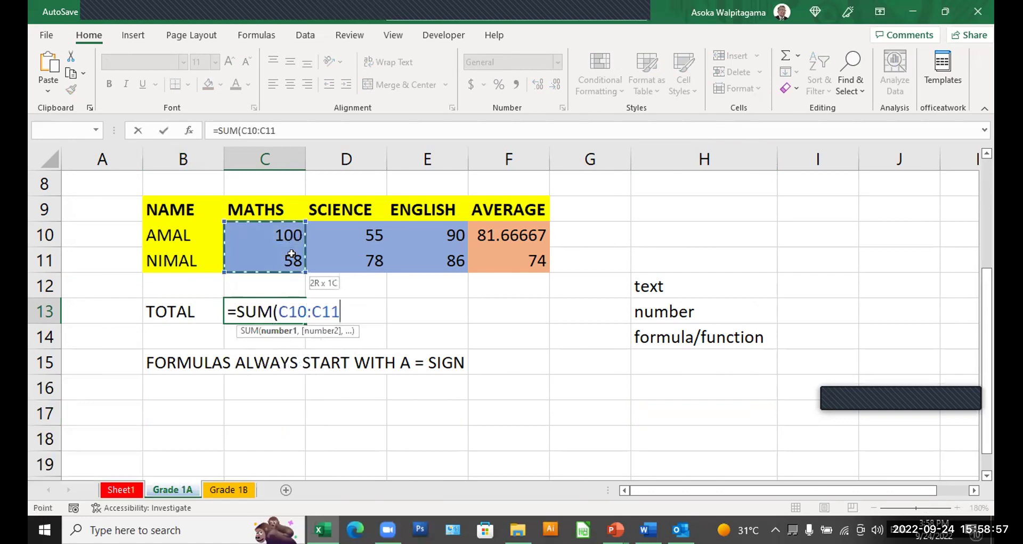
pyautogui.press('Return')
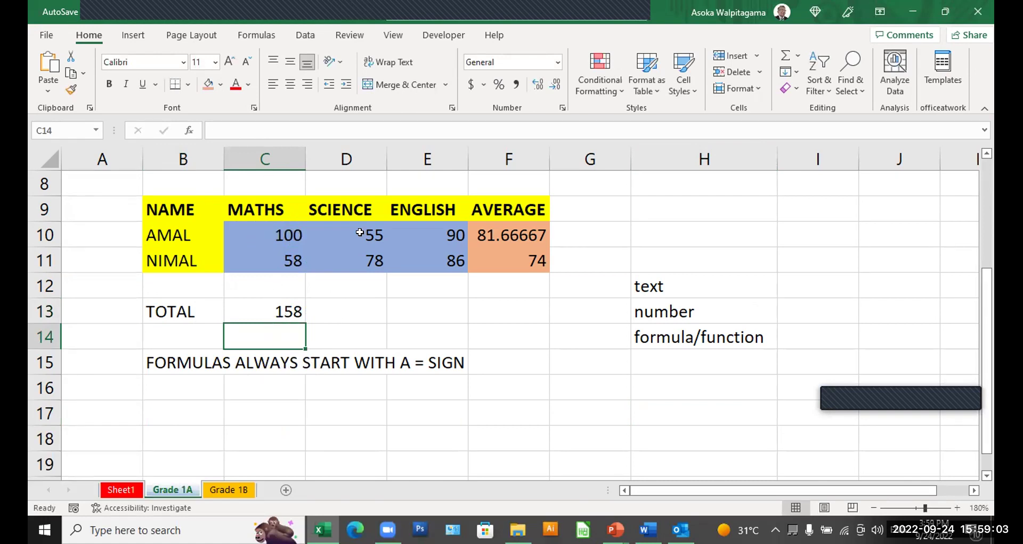
# Step: Copy the total formula from C13 across to D13:E13 and check the formula in each total cell
pyautogui.click(286, 312)
pyautogui.moveTo(305, 323); pyautogui.dragTo(440, 316)
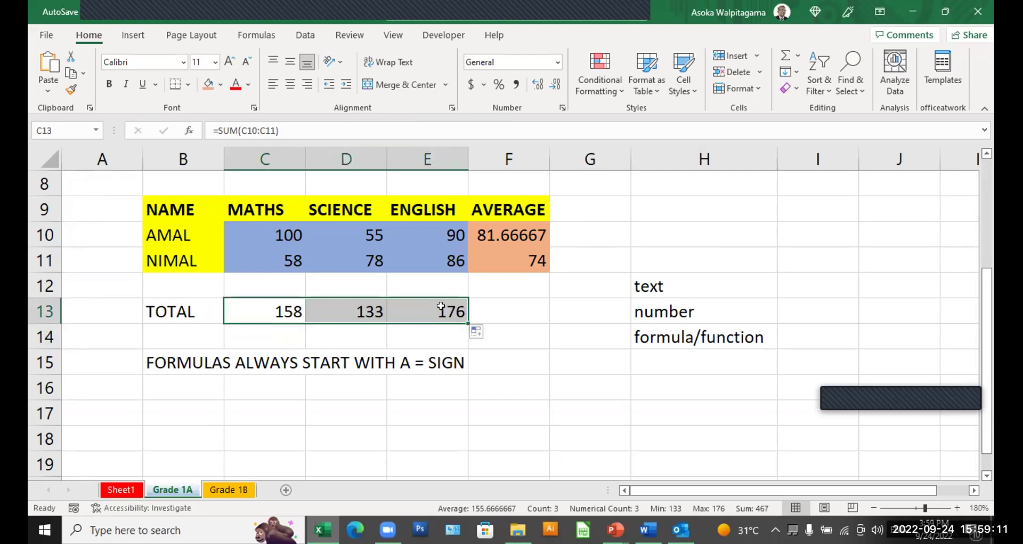
pyautogui.click(260, 312)
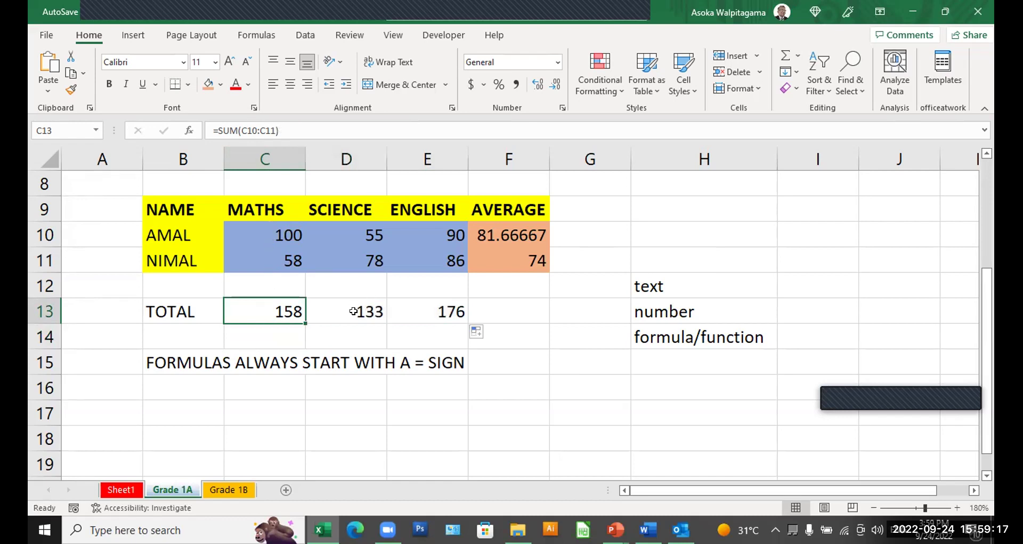
pyautogui.click(352, 311)
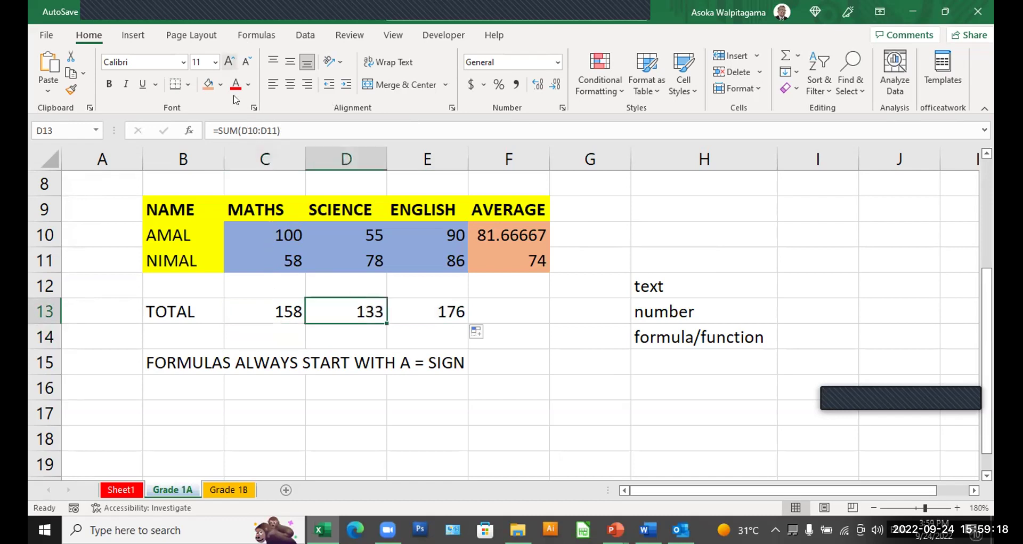
pyautogui.click(412, 306)
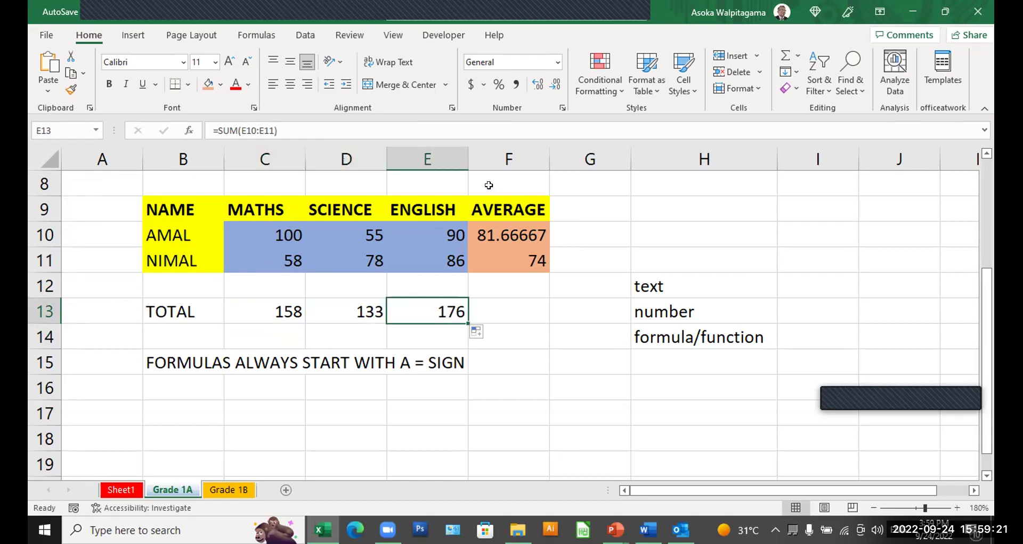
pyautogui.click(506, 382)
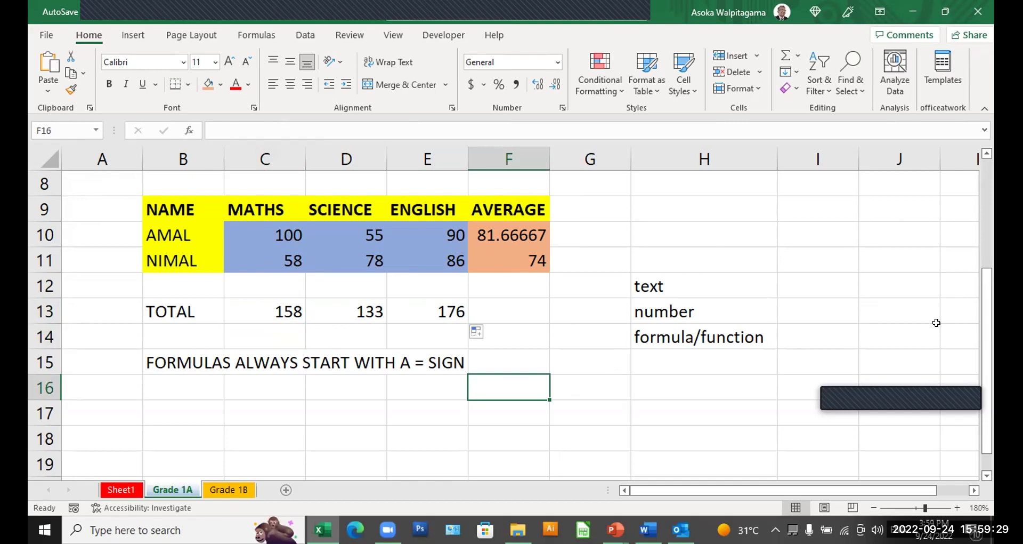
# Step: Switch to the PowerPoint slide show to view the function list on the CLASS REPORT slide, and return to the Excel workbook
pyautogui.moveTo(615, 530)
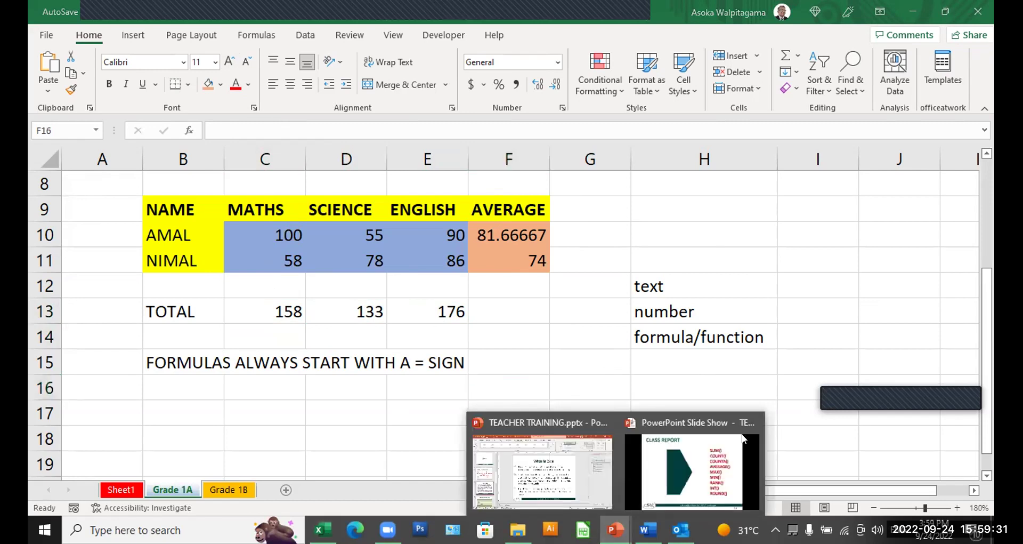
pyautogui.click(724, 464)
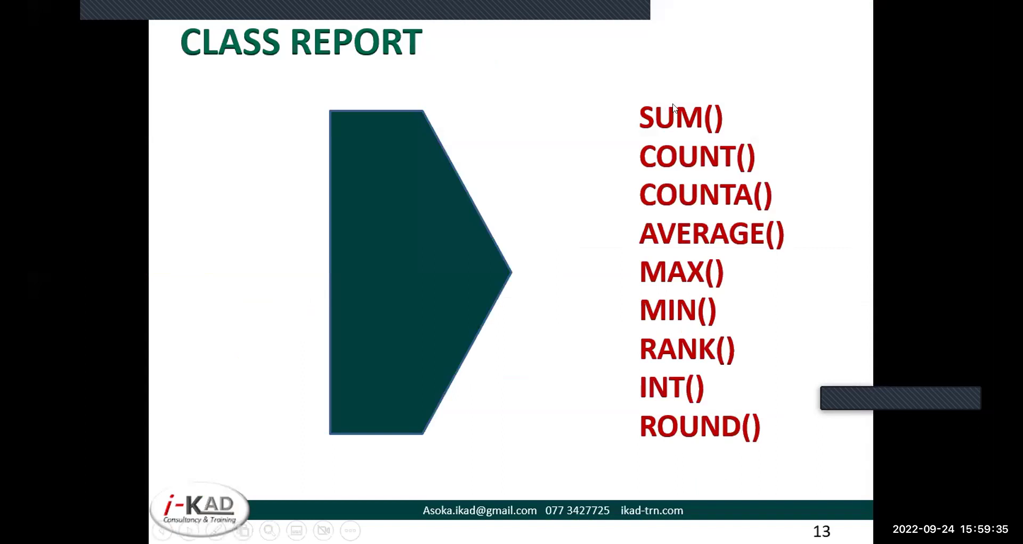
pyautogui.hotkey('alt', 'Tab')
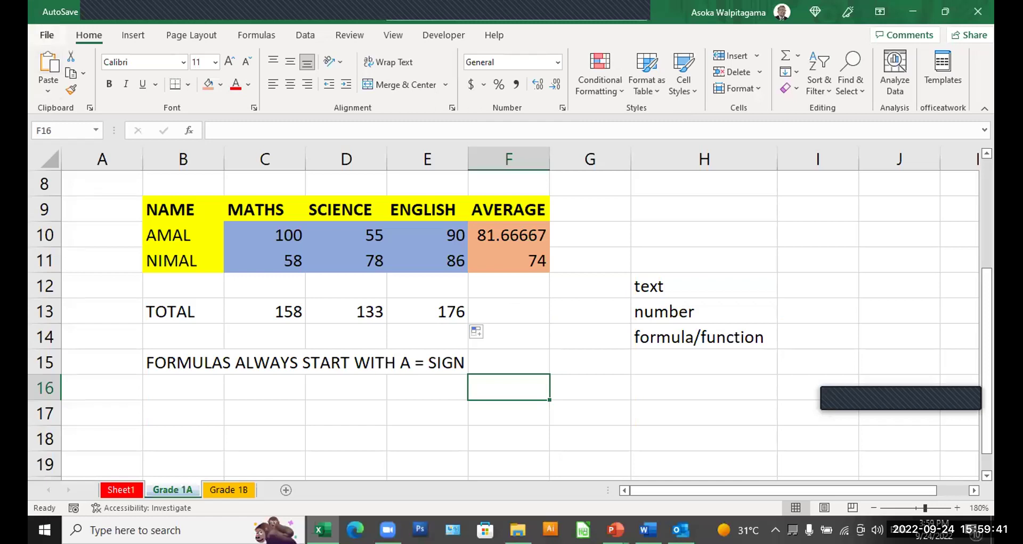
# Step: Open the linked Class Report.xlsx from the CLASS REPORT slide in the PowerPoint slide show and switch to that workbook in Excel
pyautogui.moveTo(616, 529)
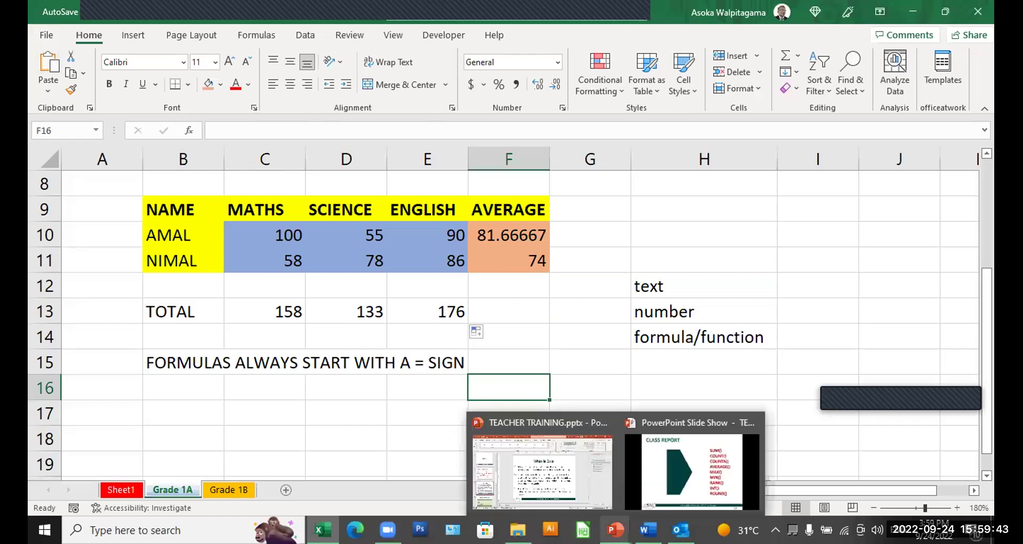
pyautogui.click(688, 497)
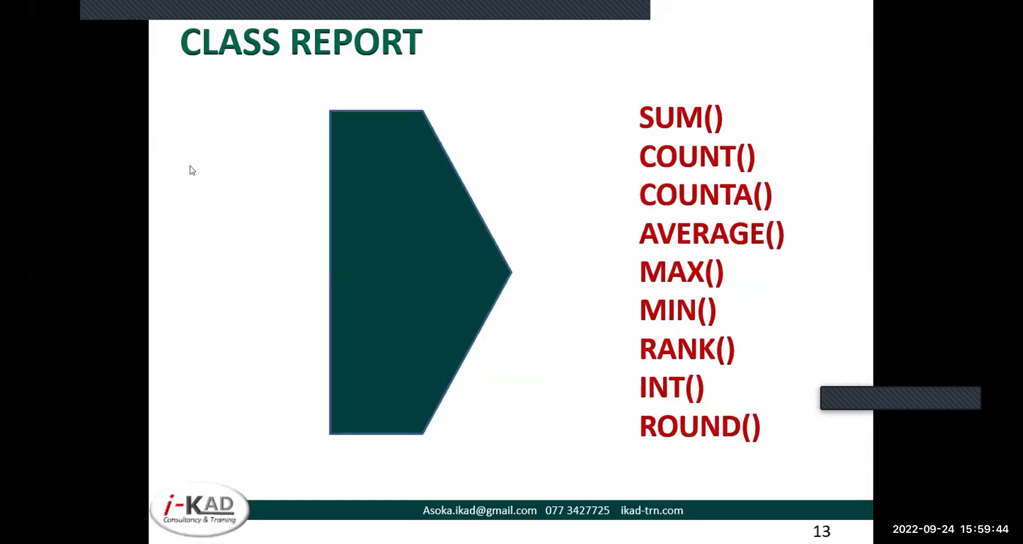
pyautogui.click(406, 246)
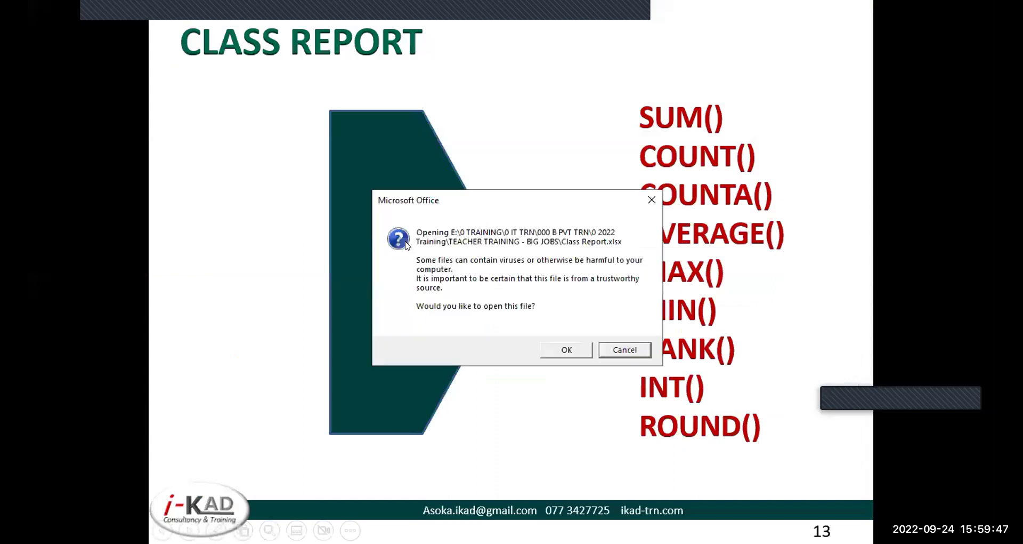
pyautogui.click(565, 350)
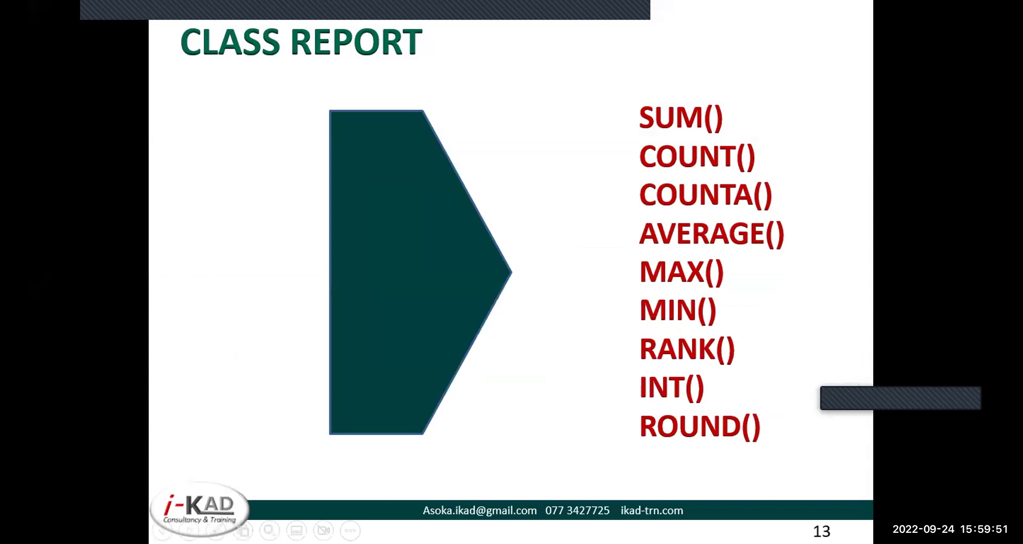
pyautogui.hotkey('alt', 'Tab')
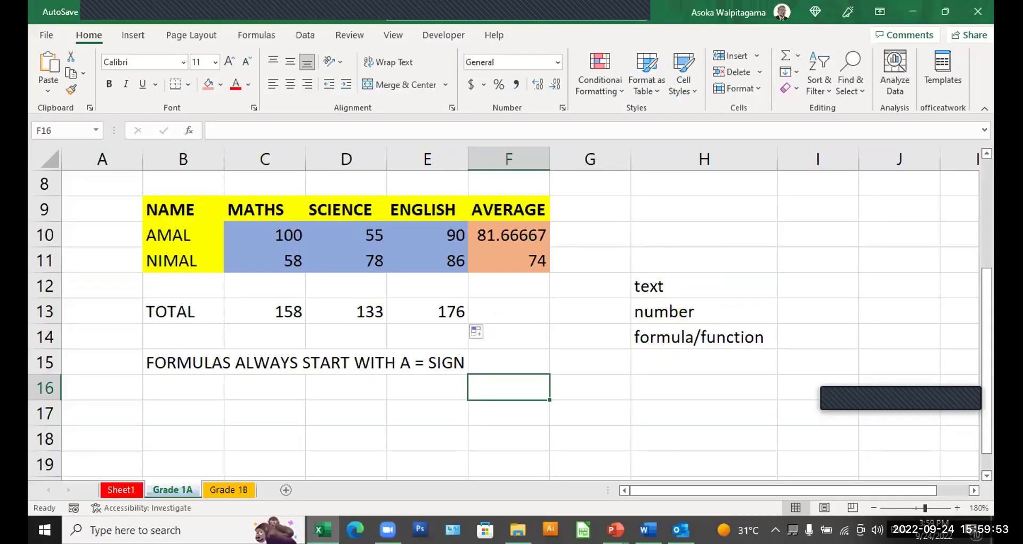
pyautogui.hotkey('alt', 'Tab')
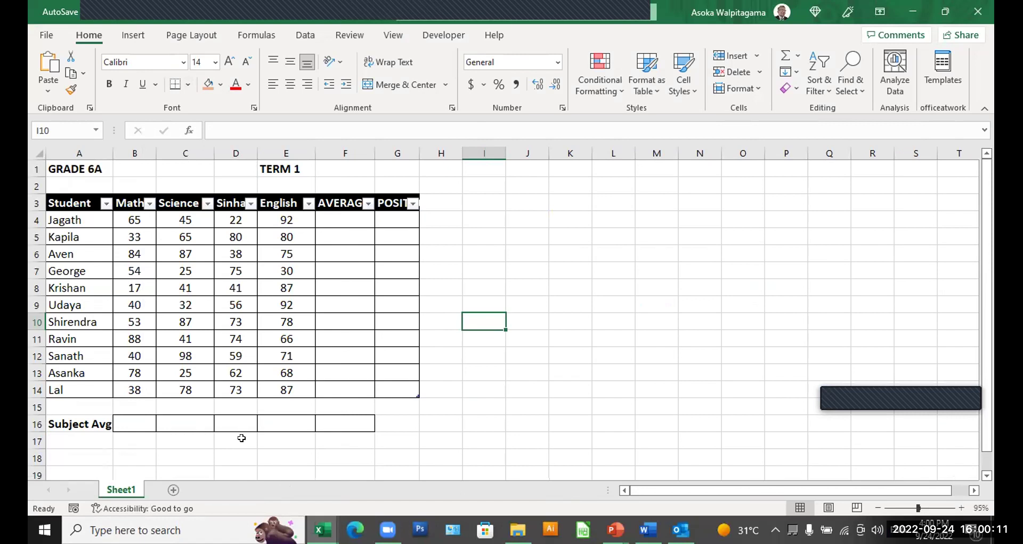
pyautogui.click(333, 215)
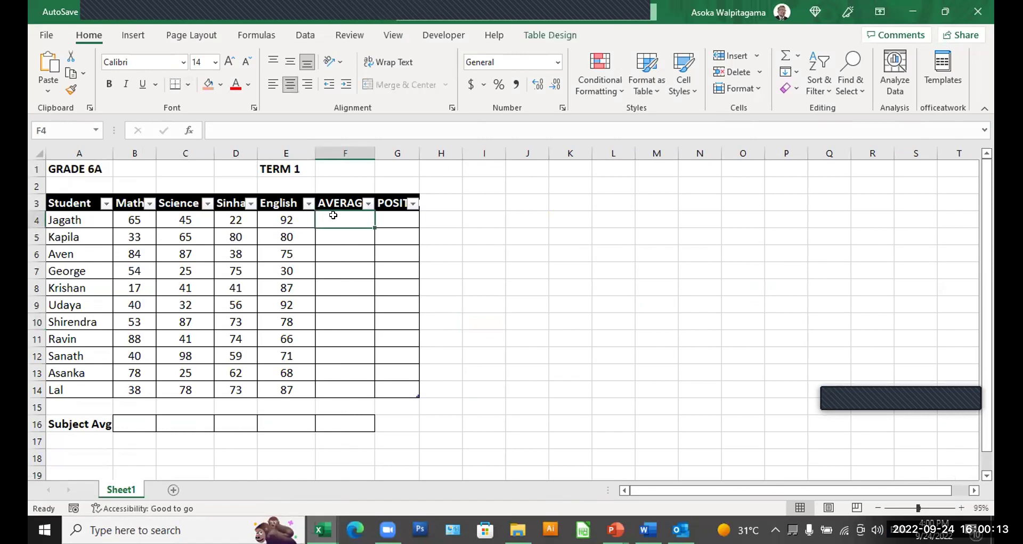
pyautogui.write('=AVERA')
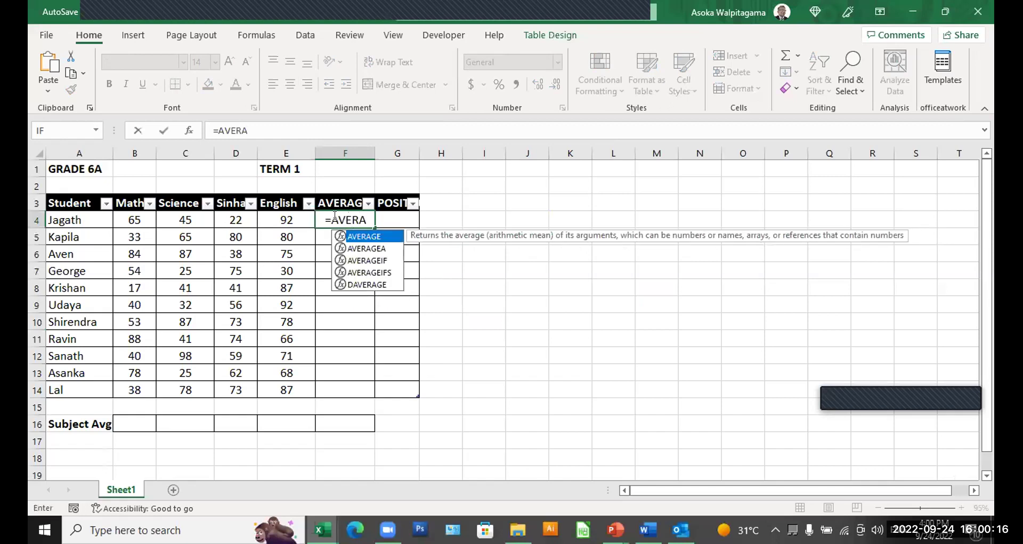
pyautogui.doubleClick(363, 235)
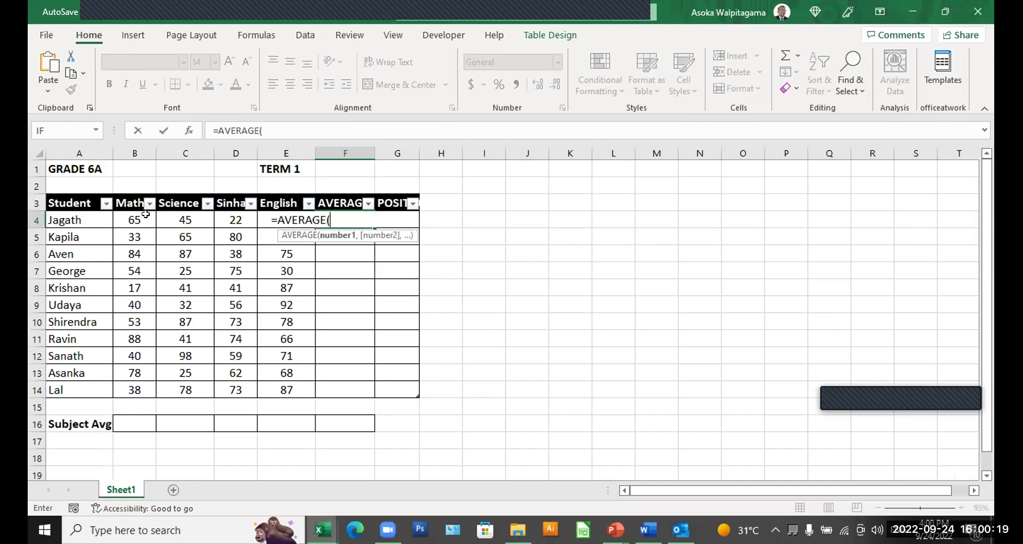
pyautogui.moveTo(149, 219); pyautogui.dragTo(271, 220)
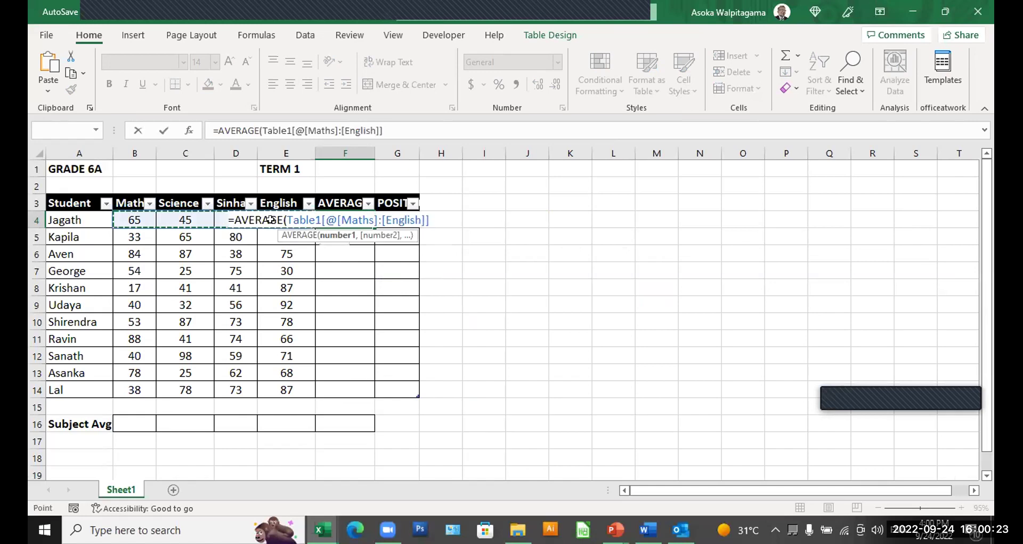
pyautogui.moveTo(271, 219); pyautogui.dragTo(271, 219)
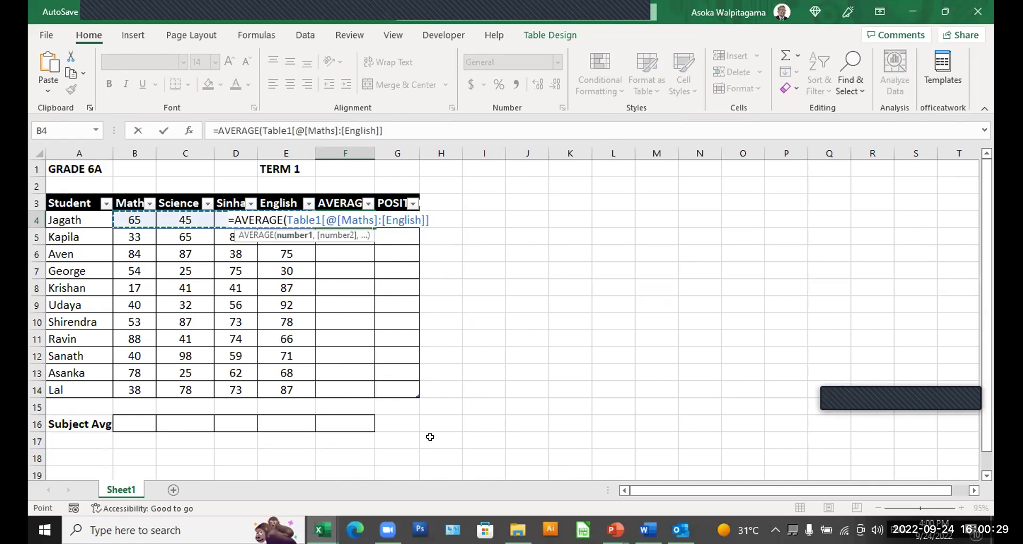
pyautogui.press('Escape')
pyautogui.click(475, 393)
# Step: Convert the Grade 6A student marks table to a normal range
pyautogui.click(259, 288)
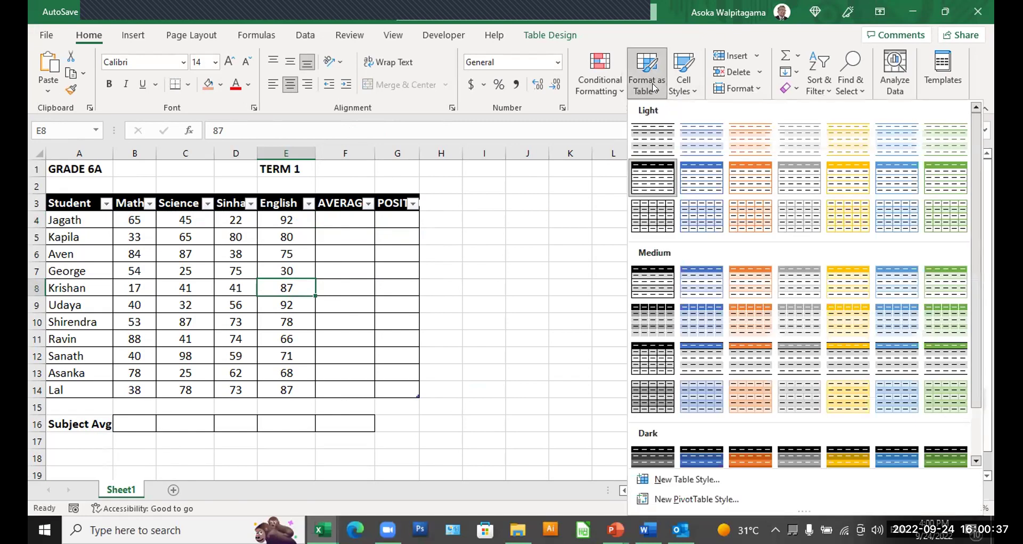
pyautogui.click(413, 177)
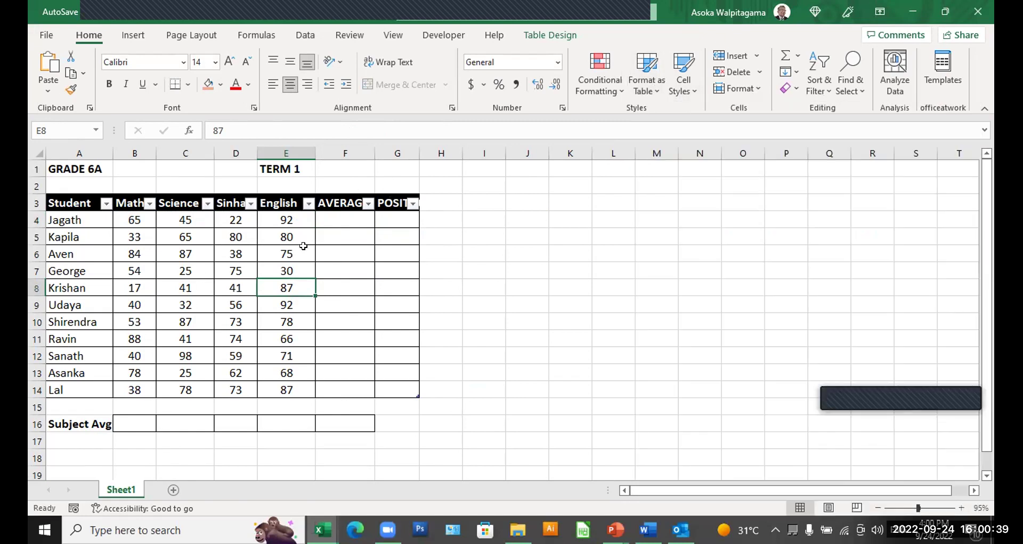
pyautogui.click(549, 34)
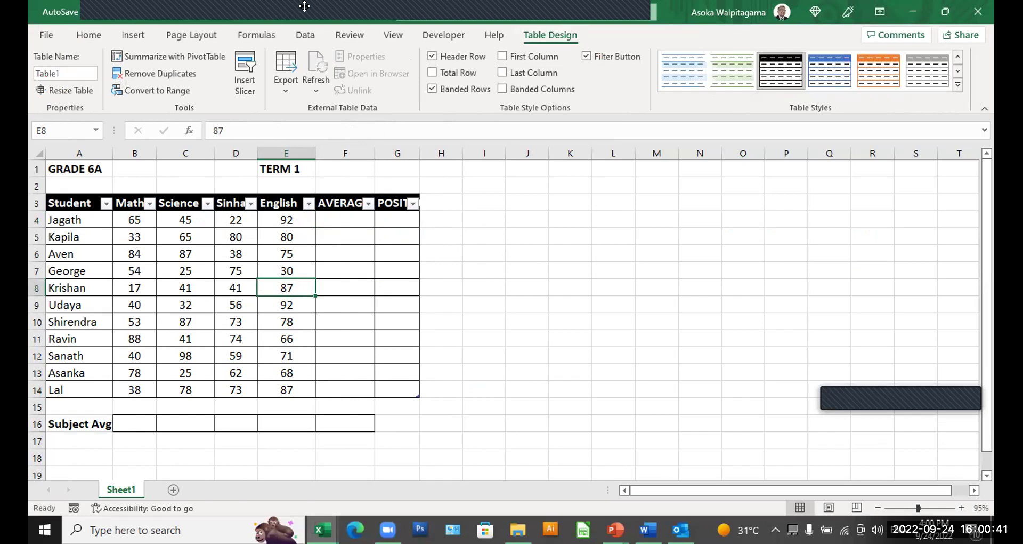
pyautogui.click(157, 91)
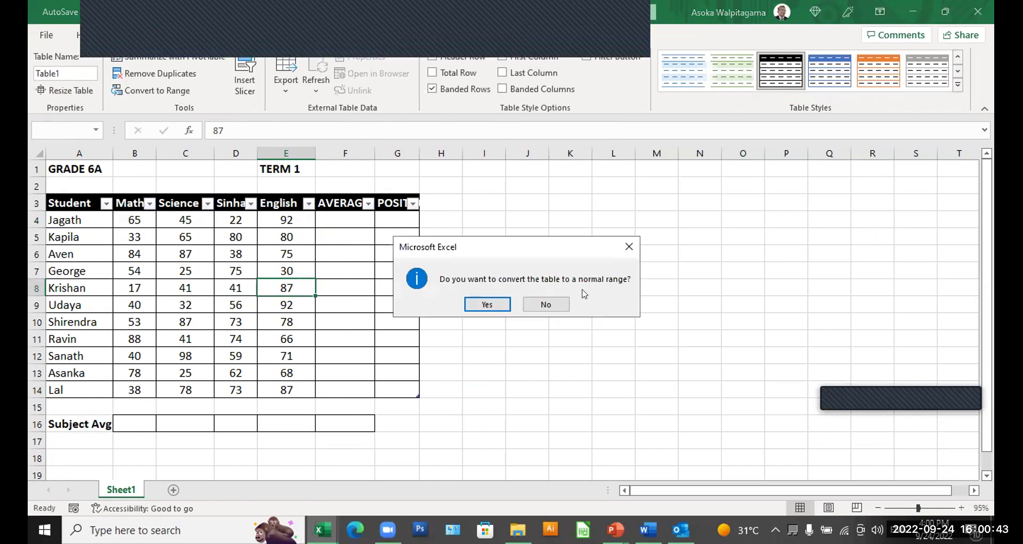
pyautogui.click(503, 307)
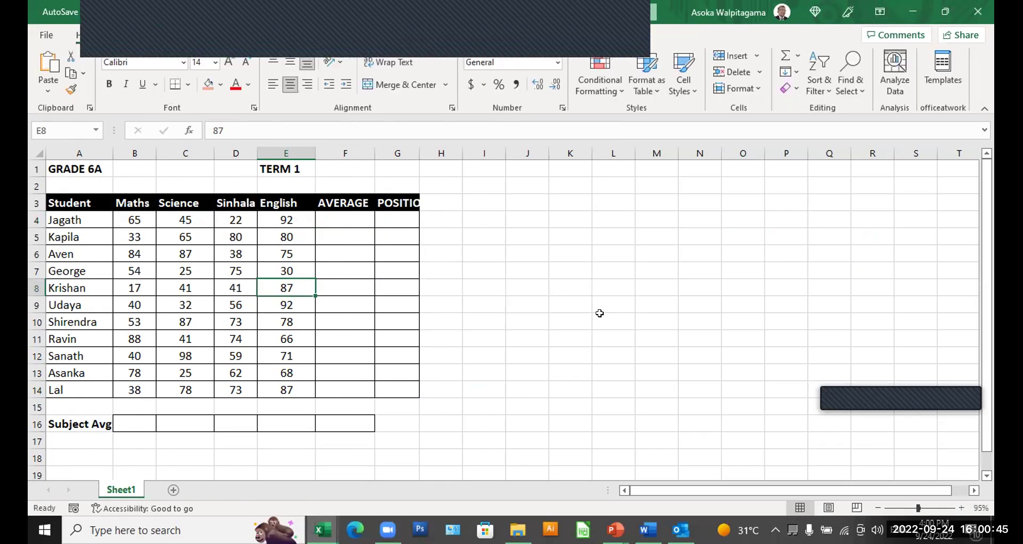
pyautogui.click(599, 314)
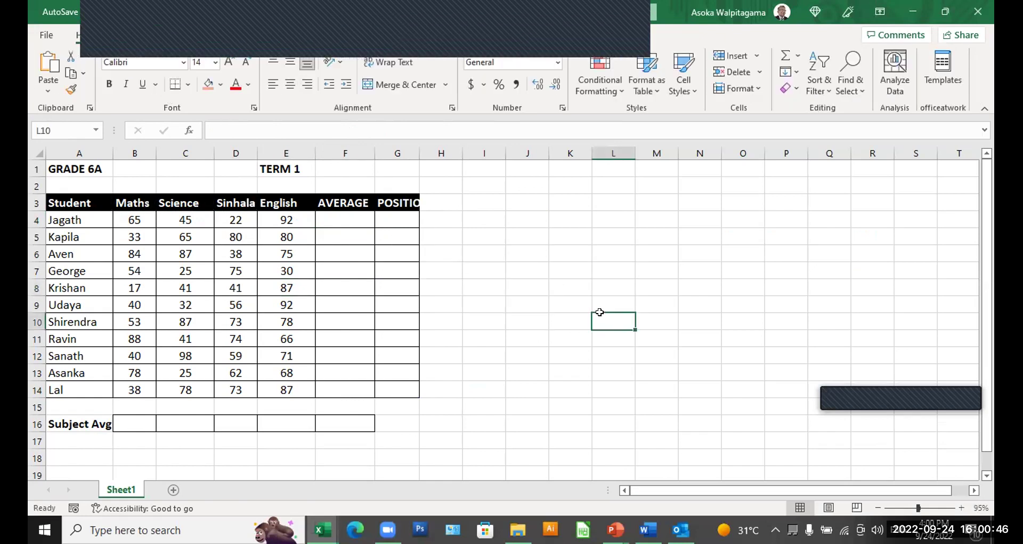
# Step: Calculate the first student's average in F4 with the formula =AVERAGE(B4:E4)
pyautogui.click(344, 215)
pyautogui.write('=AVERA')
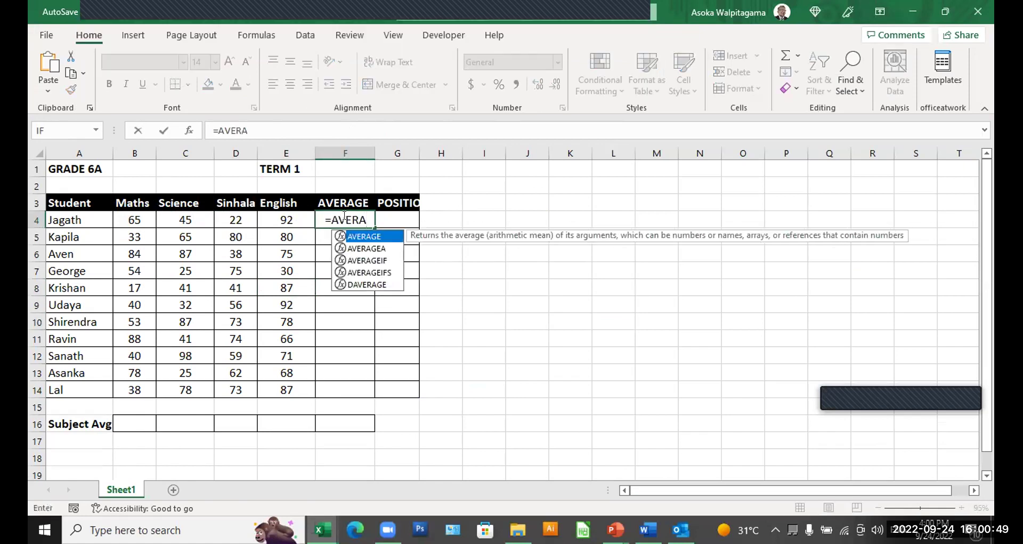
pyautogui.press('Tab')
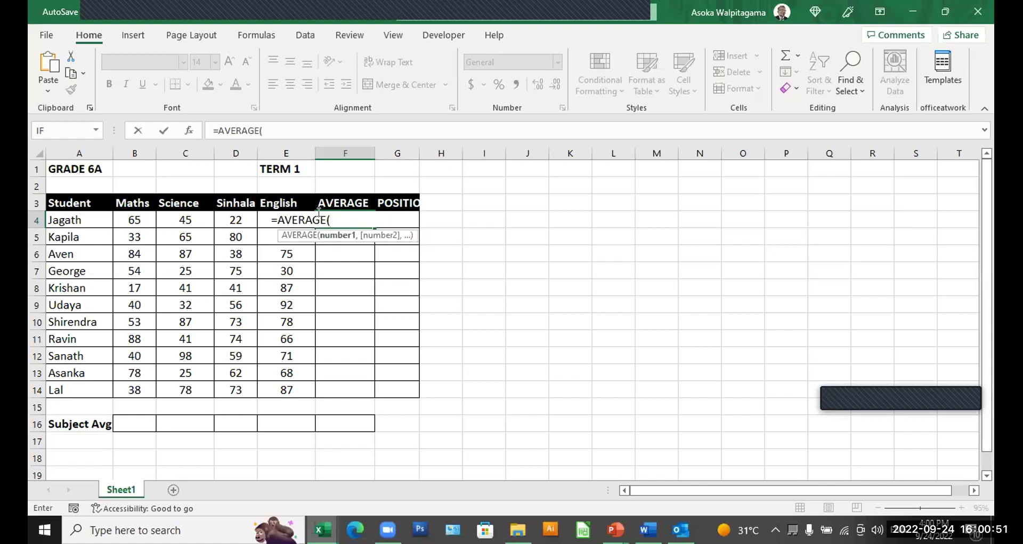
pyautogui.moveTo(127, 218); pyautogui.dragTo(275, 216)
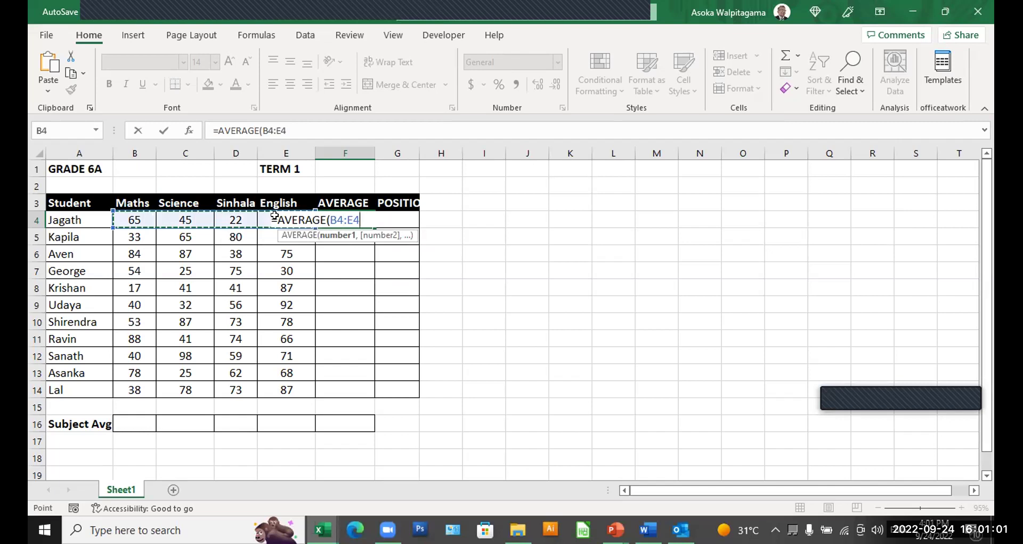
pyautogui.press('Return')
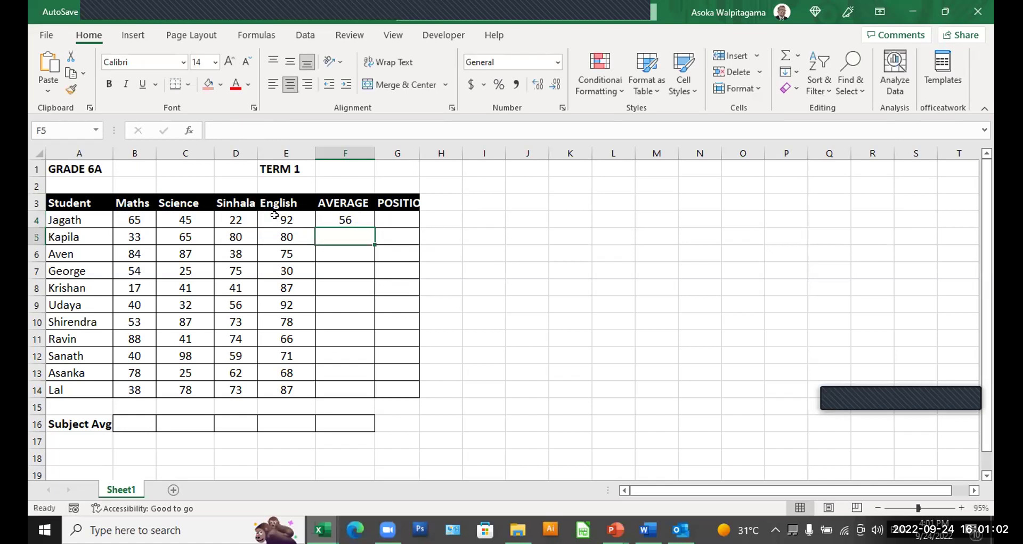
# Step: Copy the average formula from F4 down through F14 and widen column G to fit the POSITION heading
pyautogui.click(353, 219)
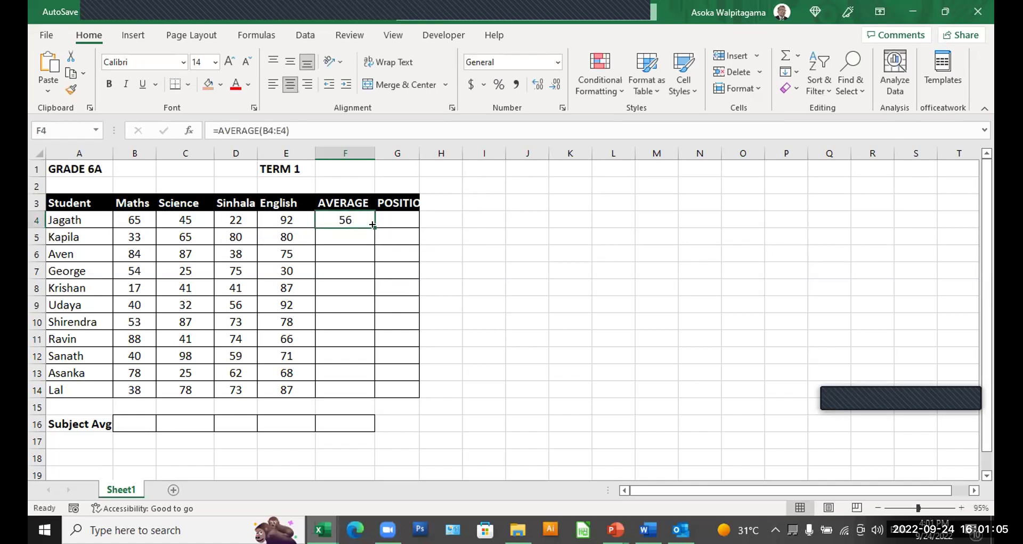
pyautogui.doubleClick(372, 224)
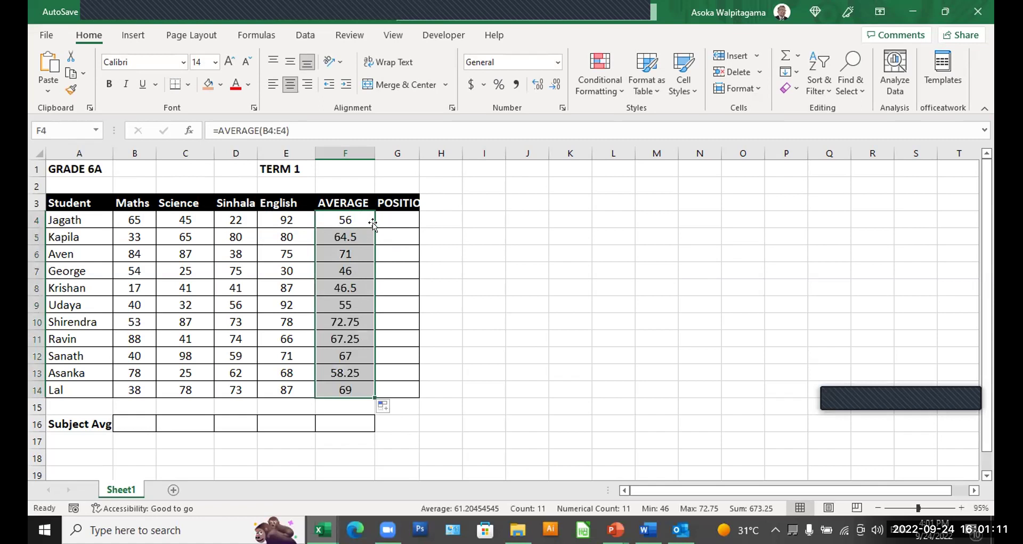
pyautogui.moveTo(420, 152); pyautogui.dragTo(433, 153)
# Step: Note the function names beside the table by entering AVERAGE in O2 and RANK in O3
pyautogui.click(746, 189)
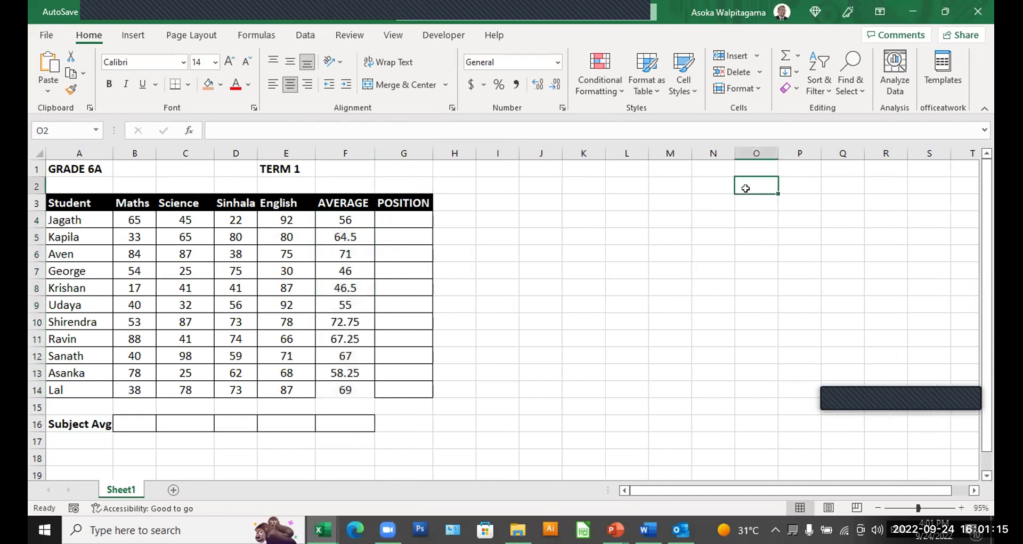
pyautogui.write('average')
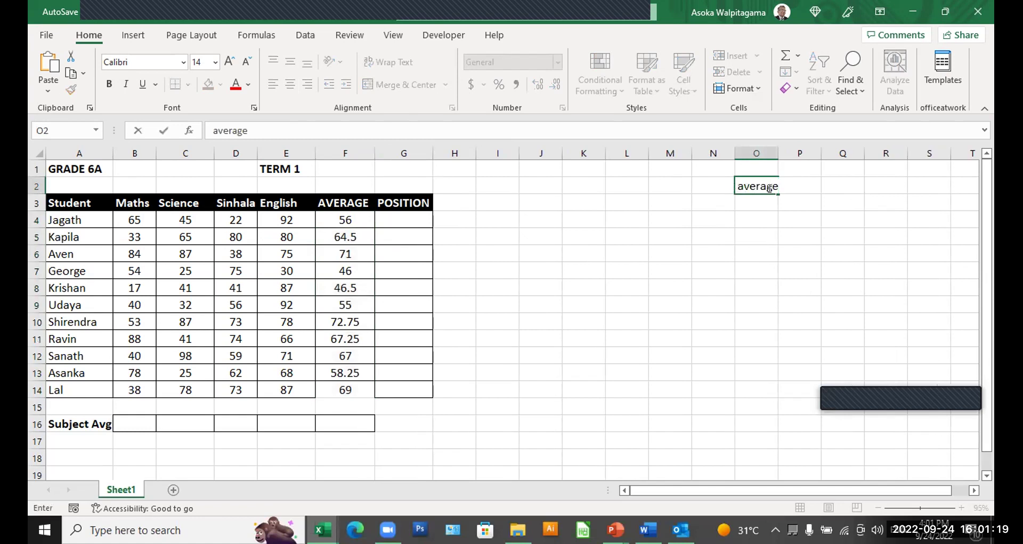
pyautogui.moveTo(737, 186); pyautogui.dragTo(992, 208)
pyautogui.write('AVERA')
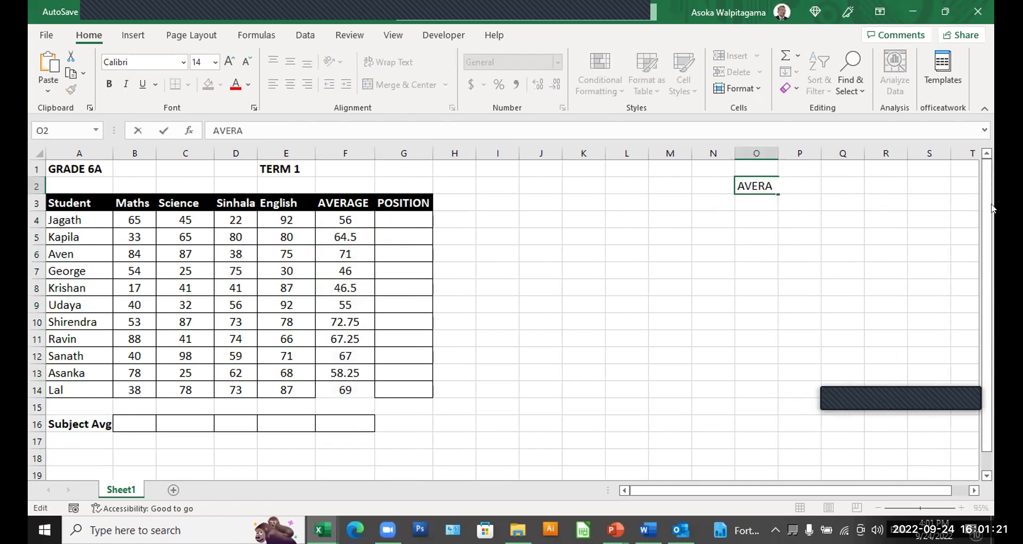
pyautogui.write('GE')
pyautogui.click(407, 226)
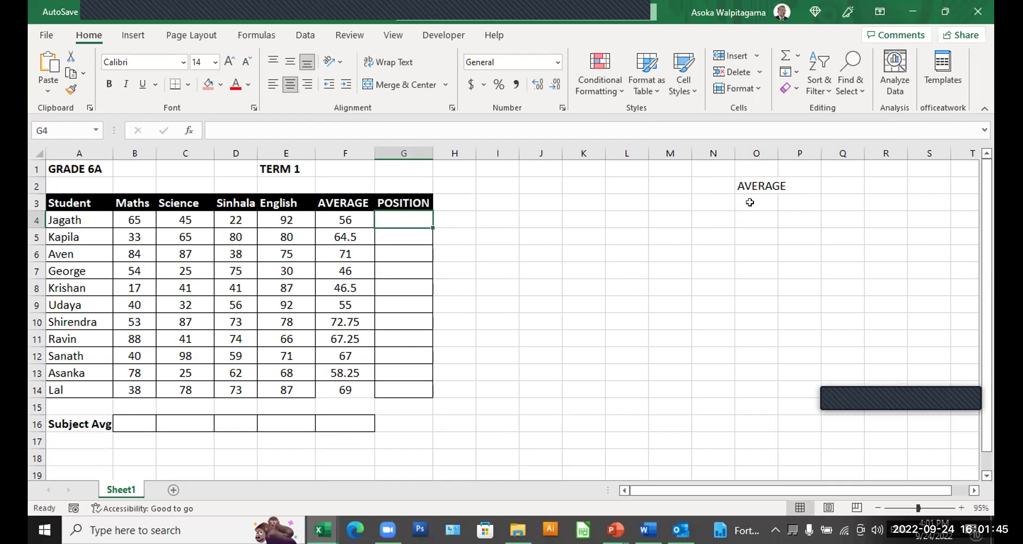
pyautogui.click(750, 200)
pyautogui.write('RANK')
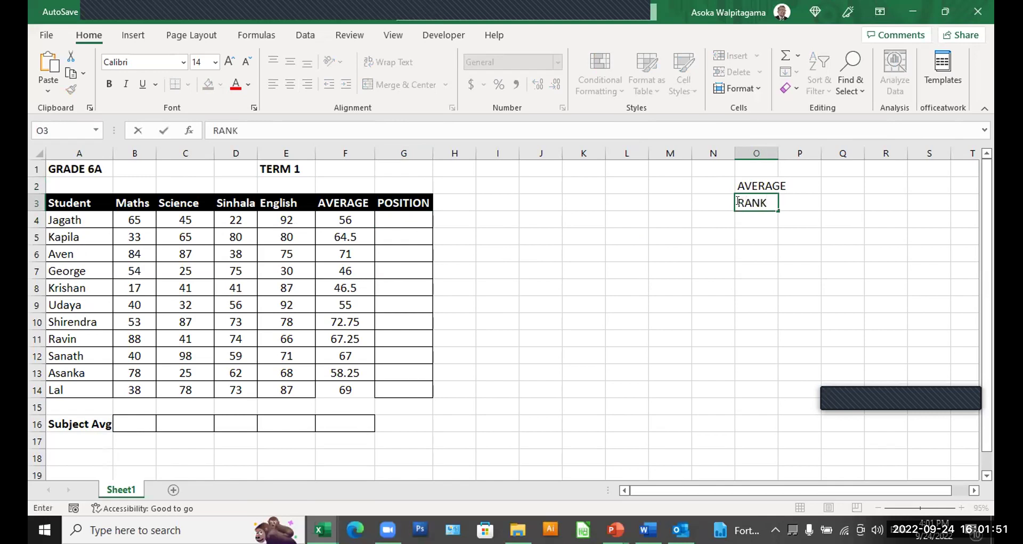
pyautogui.click(579, 316)
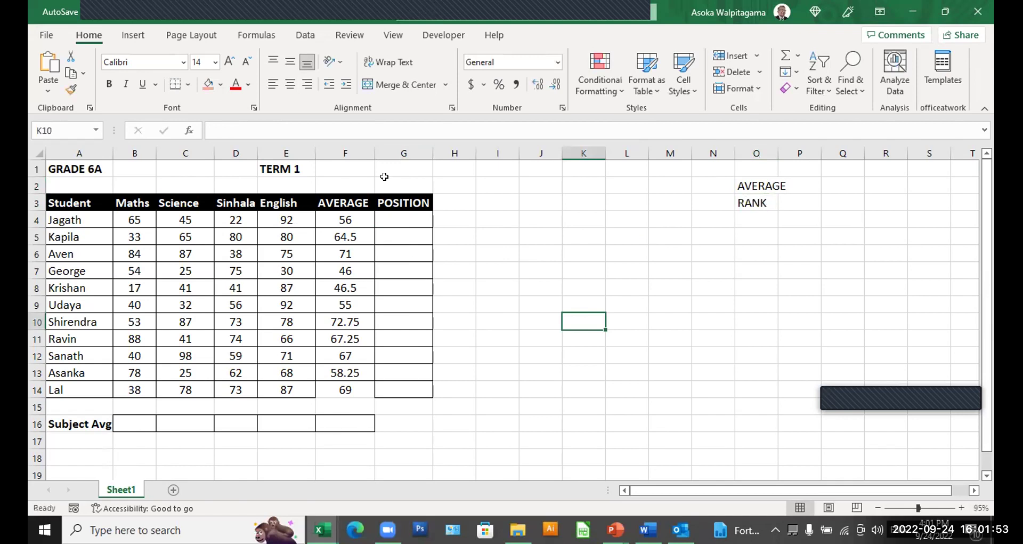
# Step: Calculate the first student's position in G4 with the formula =RANK(F4,F4:F14)
pyautogui.click(411, 219)
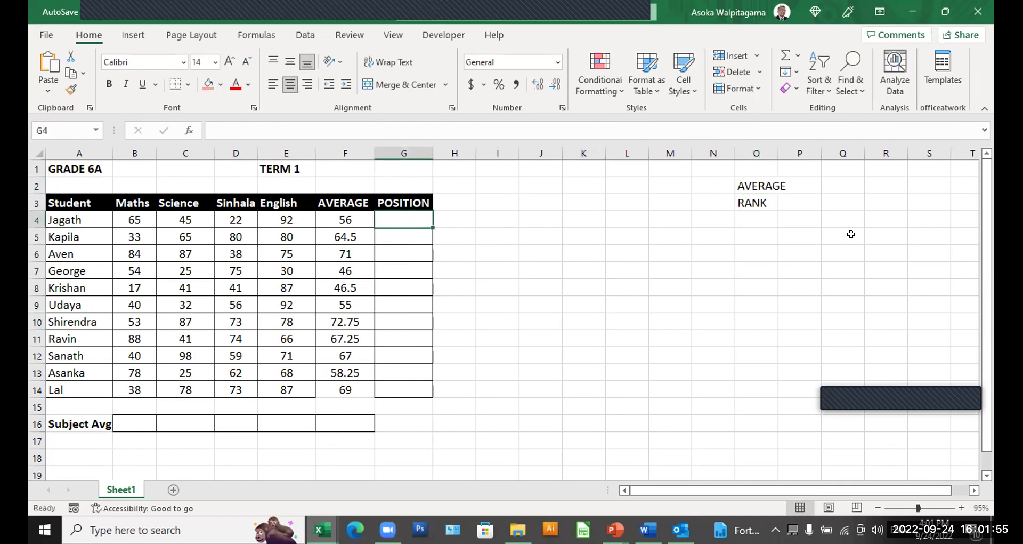
pyautogui.write('=')
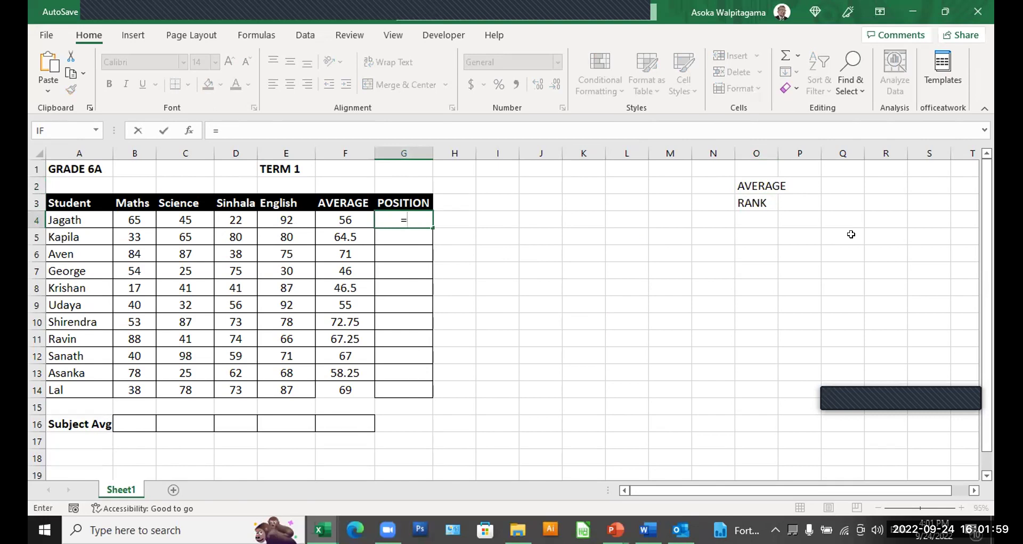
pyautogui.write('R')
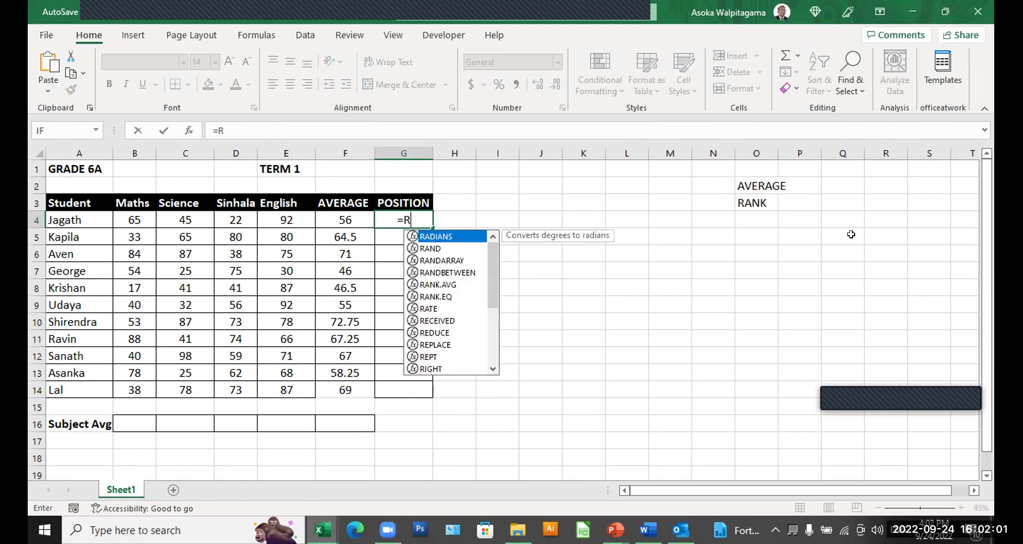
pyautogui.write('ANK')
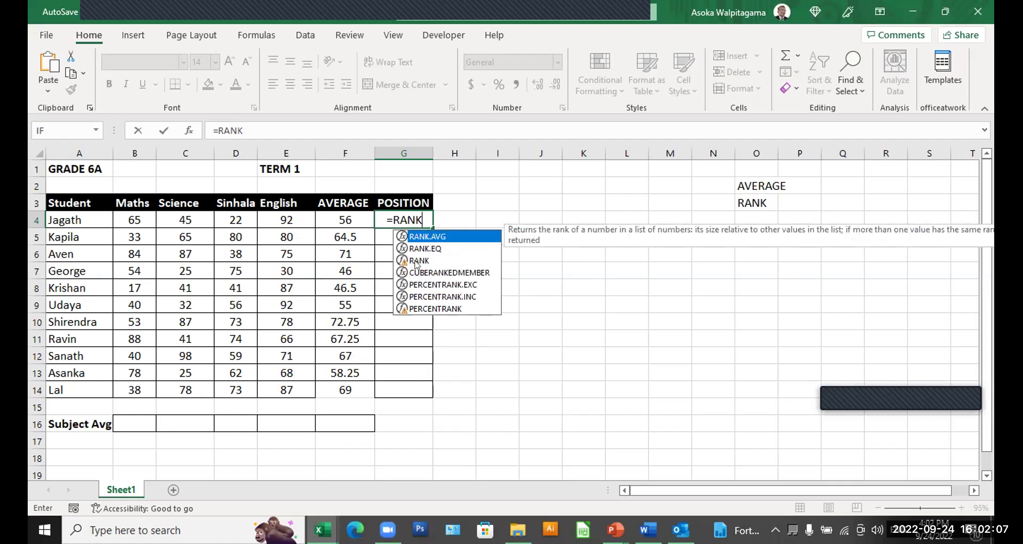
pyautogui.doubleClick(418, 263)
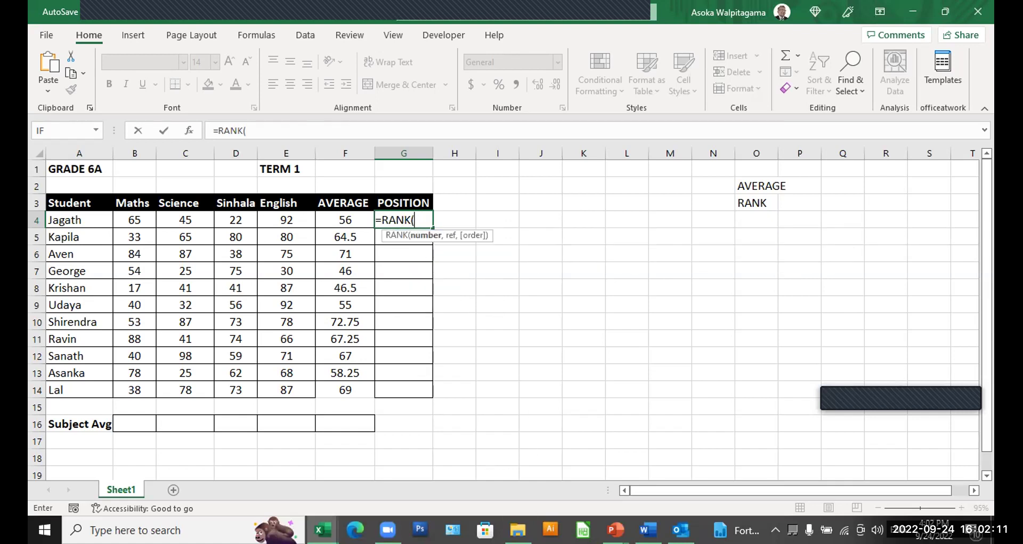
pyautogui.moveTo(518, 530)
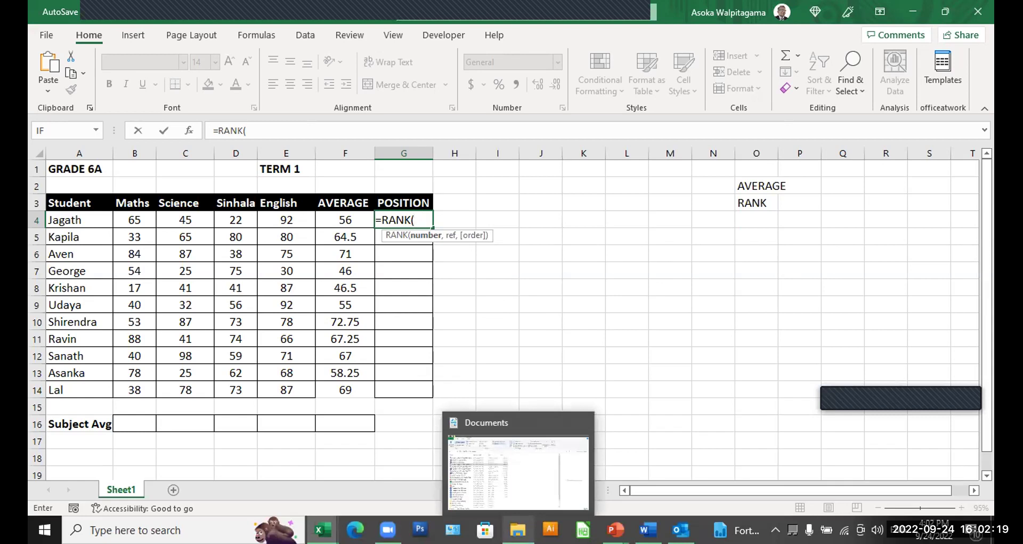
pyautogui.click(342, 215)
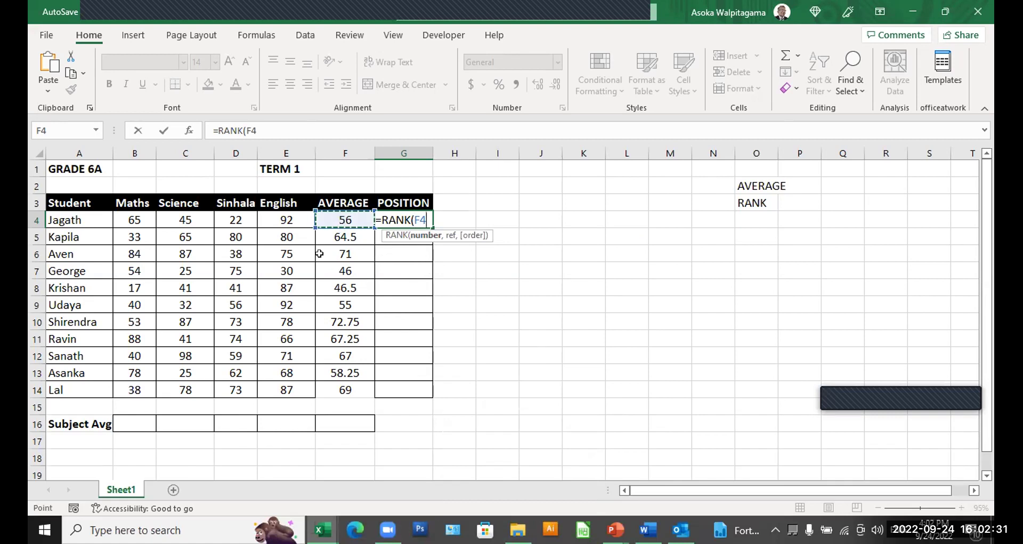
pyautogui.write(',')
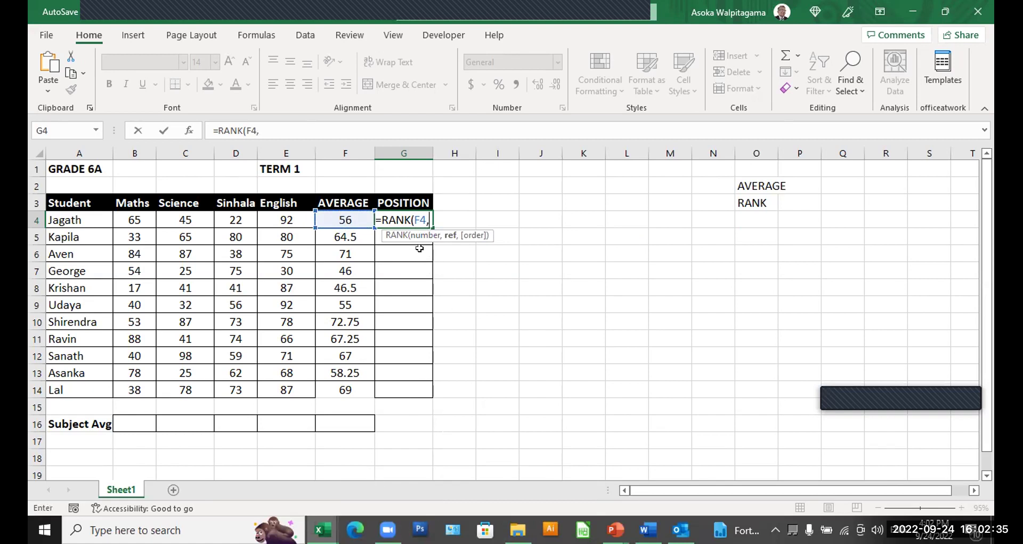
pyautogui.moveTo(342, 221); pyautogui.dragTo(344, 389)
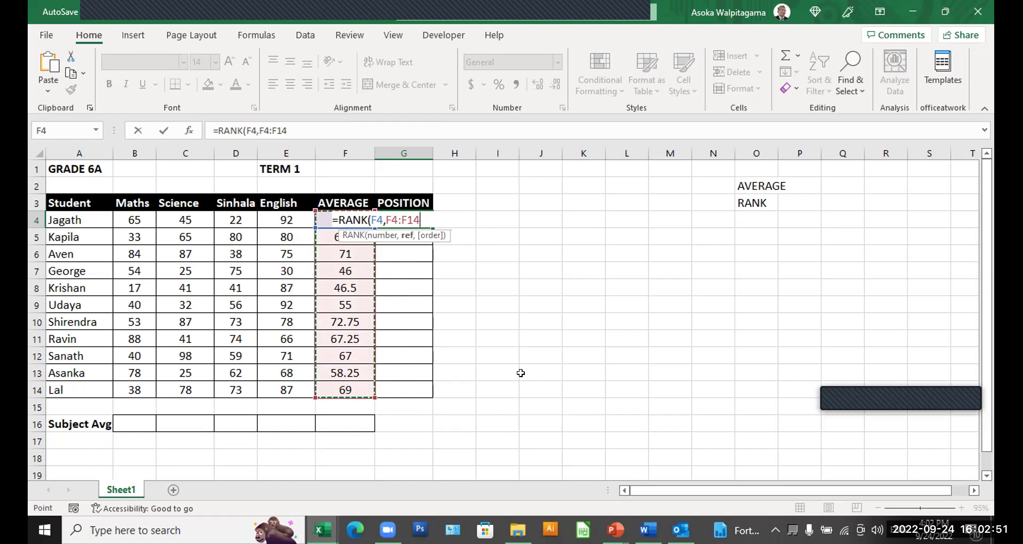
pyautogui.write(',')
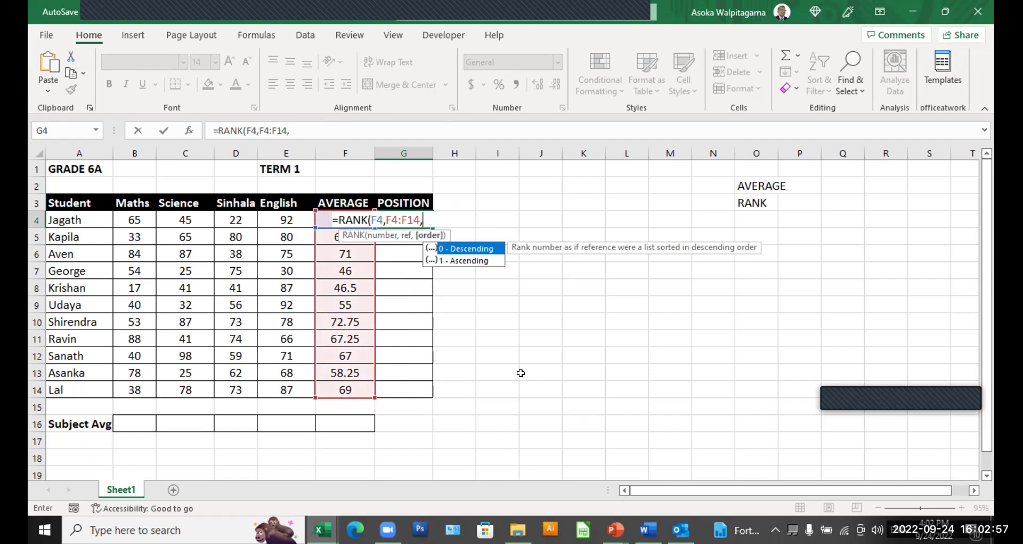
pyautogui.press('BackSpace')
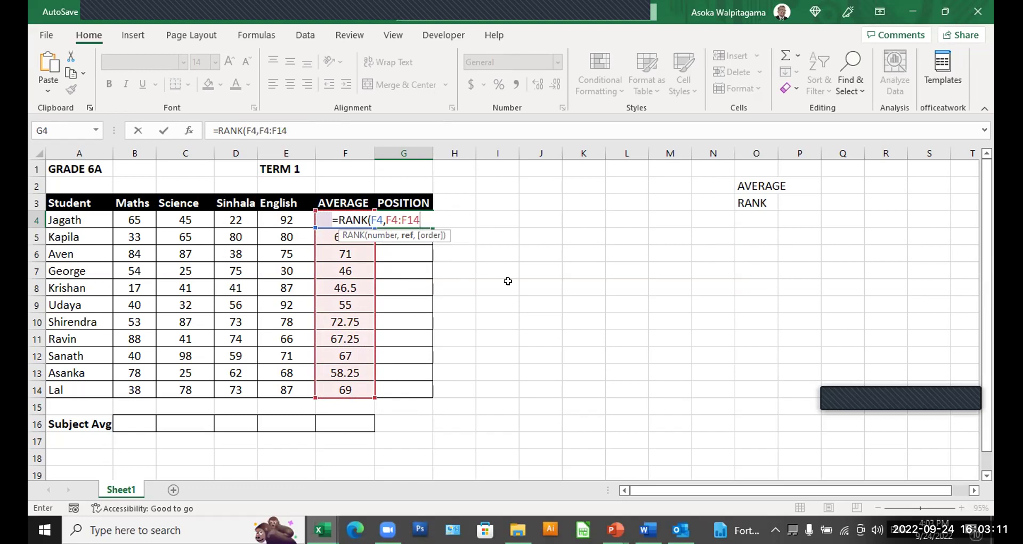
pyautogui.write(')')
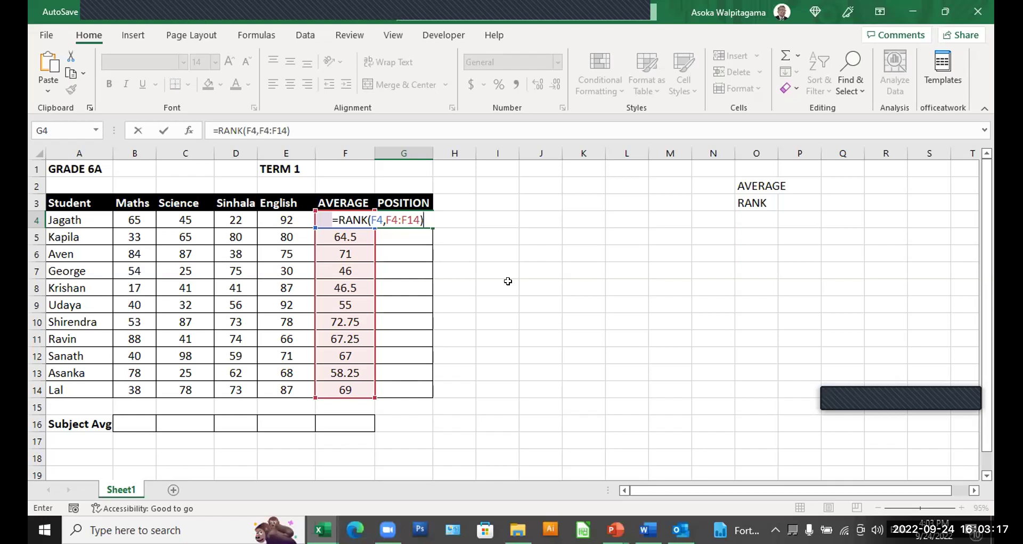
pyautogui.press('Return')
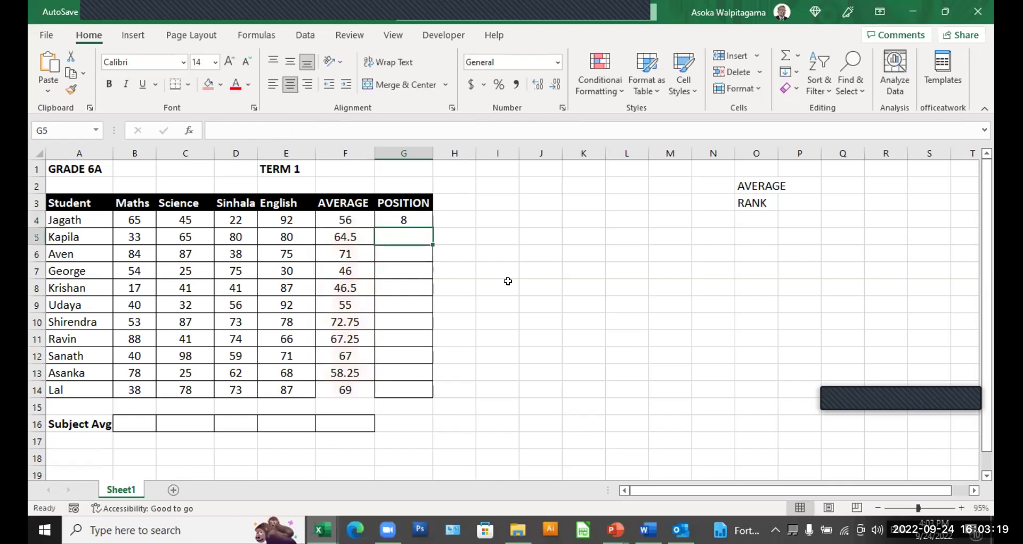
# Step: Copy the rank formula from G4 down through G14
pyautogui.click(352, 219)
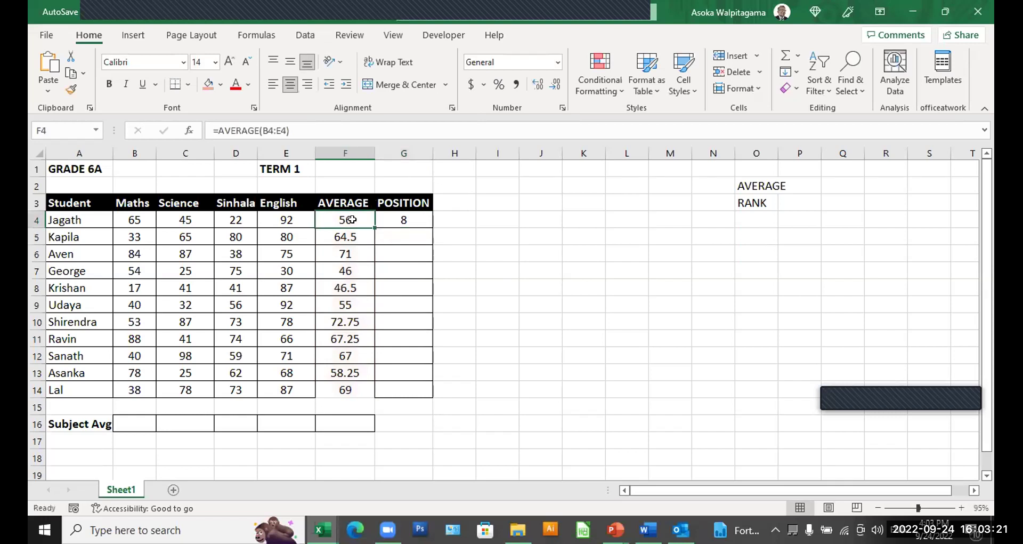
pyautogui.click(407, 216)
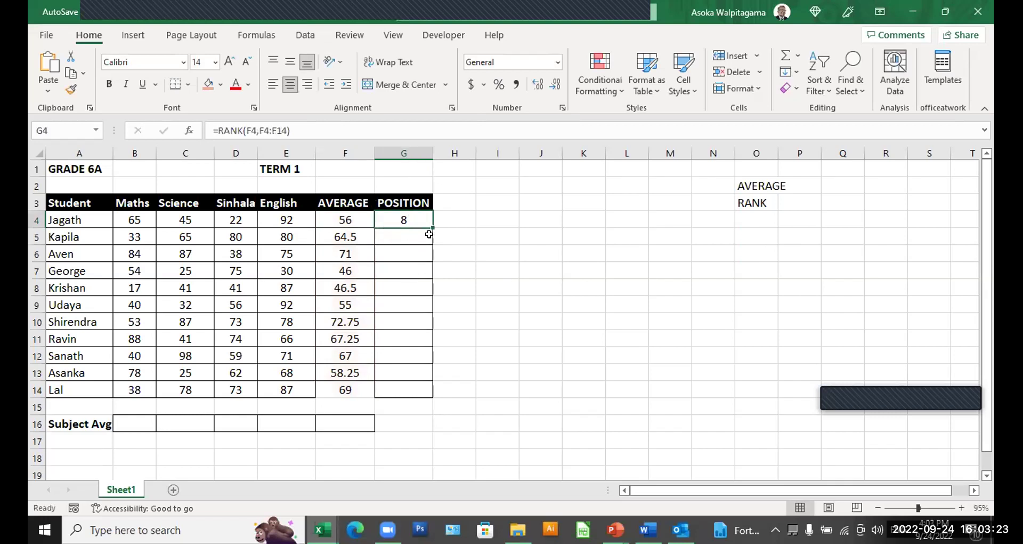
pyautogui.moveTo(430, 226); pyautogui.dragTo(484, 385)
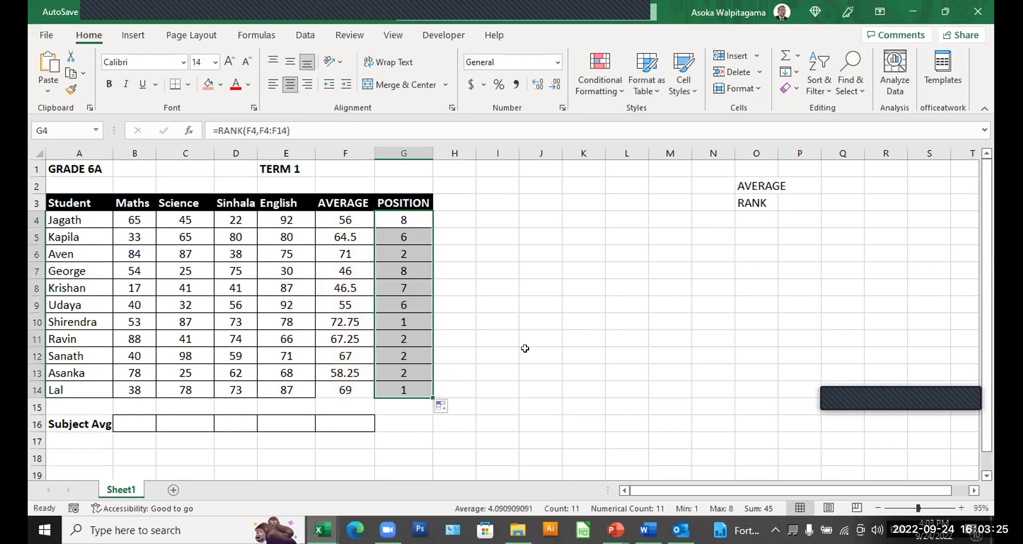
# Step: Examine the copied rank formulas in G10, G14, G6 and G11 against the averages in F10 and F14
pyautogui.click(416, 320)
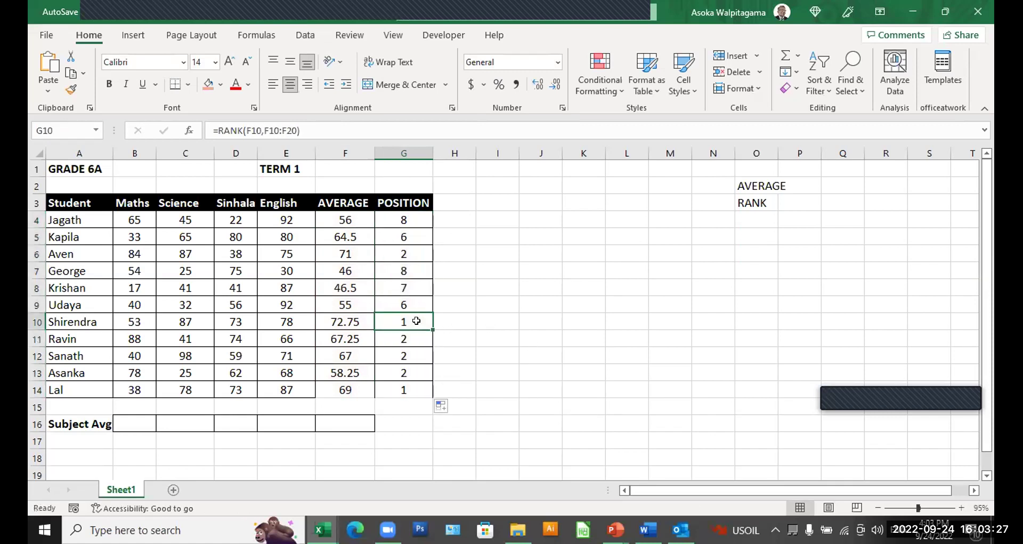
pyautogui.click(409, 393)
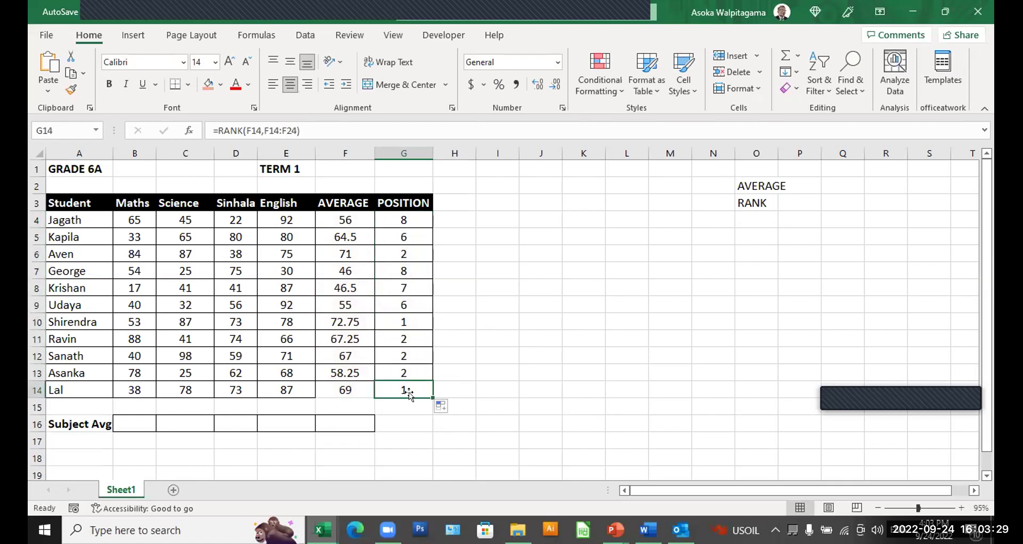
pyautogui.click(333, 324)
pyautogui.click(343, 389)
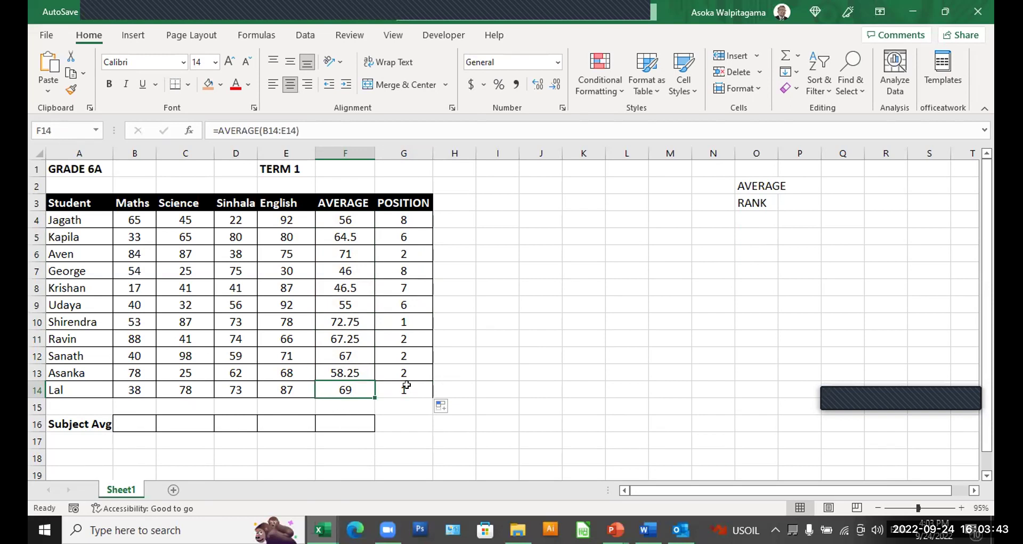
pyautogui.click(406, 253)
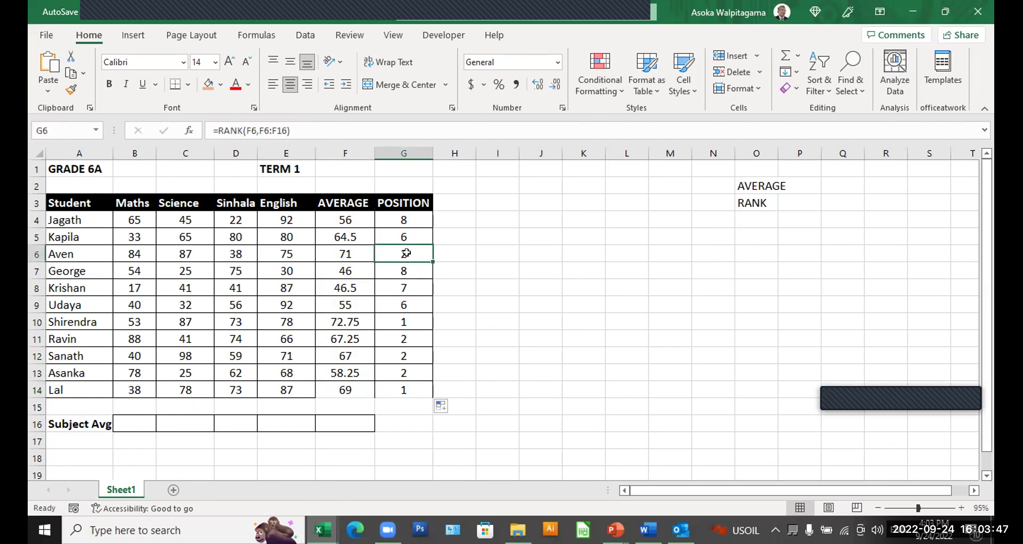
pyautogui.click(400, 338)
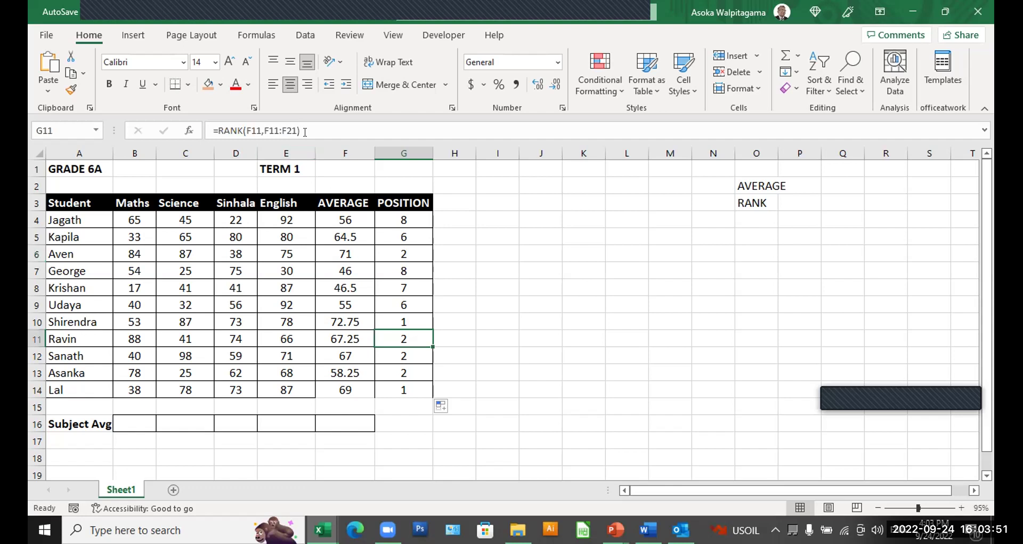
# Step: Copy the formula of G11 into I11 as plain text, =RANK(F11,F11:F21), and widen column I to show it
pyautogui.moveTo(305, 132); pyautogui.dragTo(30, 132)
pyautogui.hotkey('ctrl', 'c')
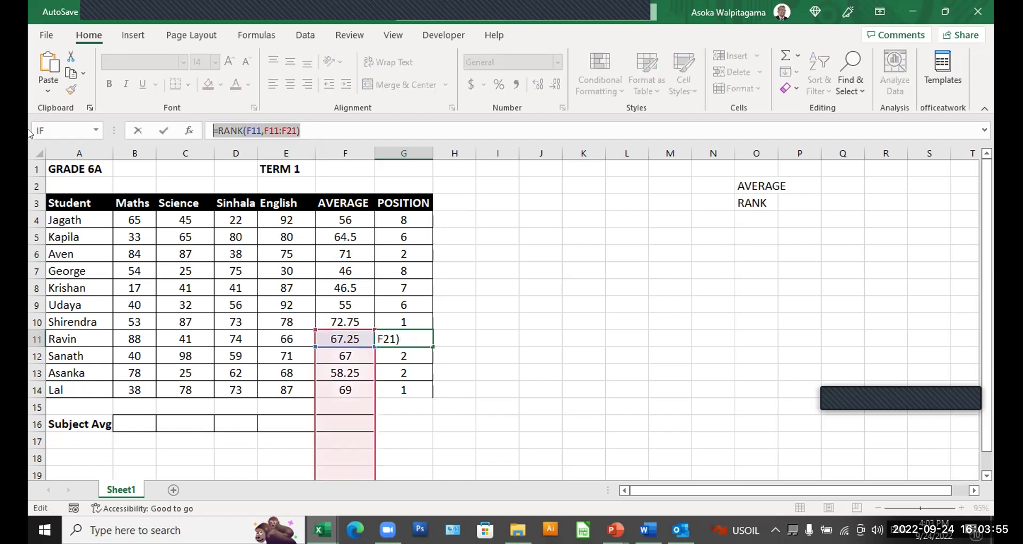
pyautogui.press('Escape')
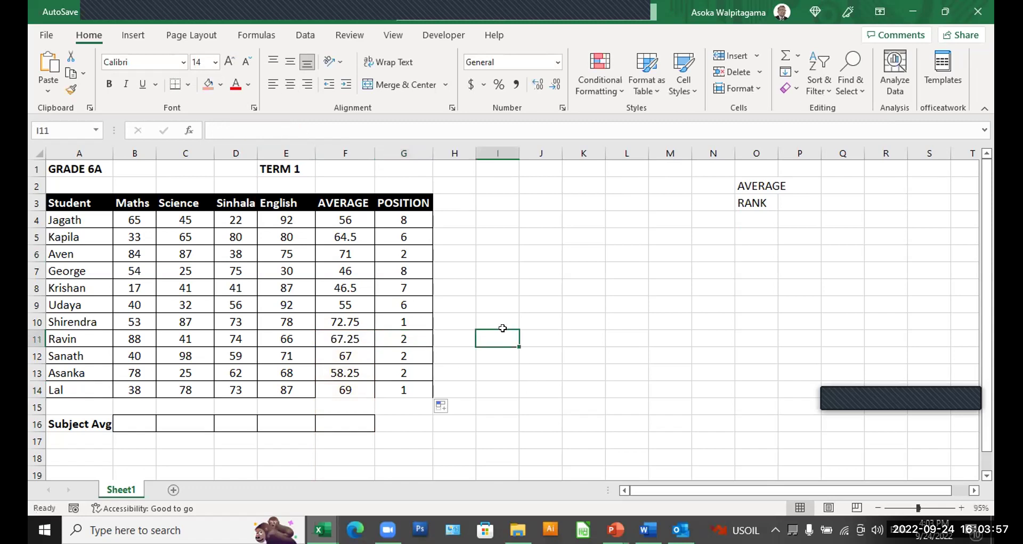
pyautogui.write("'")
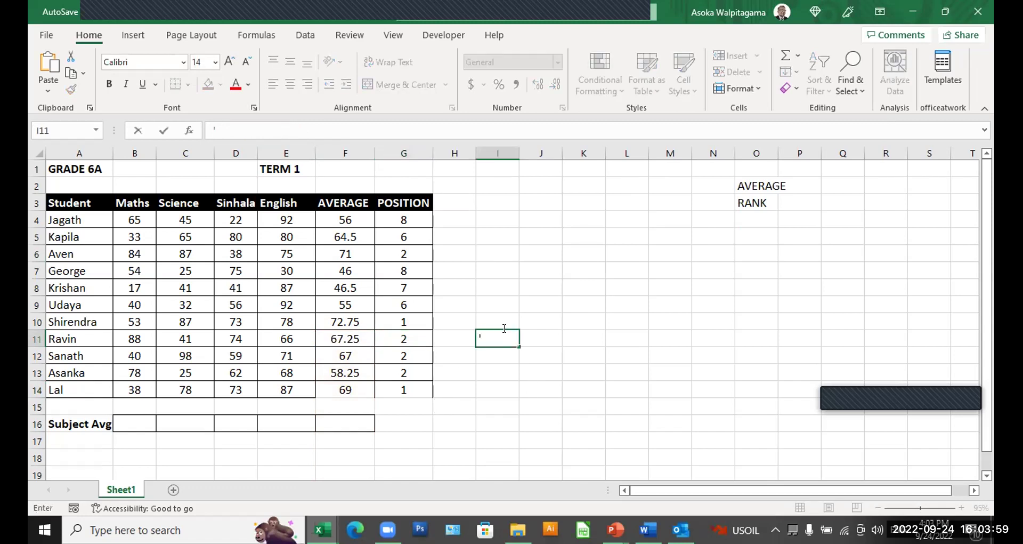
pyautogui.hotkey('ctrl', 'v')
pyautogui.click(580, 391)
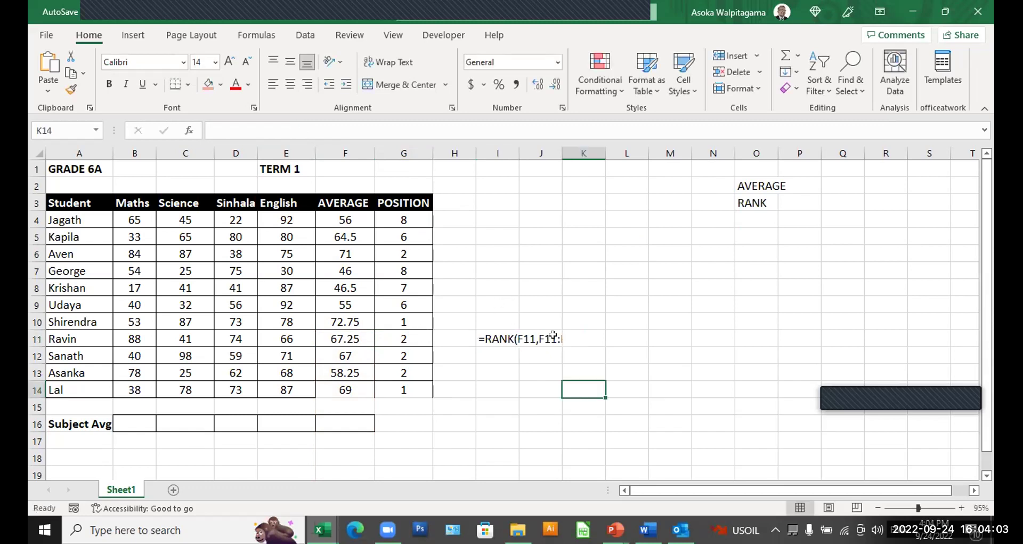
pyautogui.moveTo(520, 148); pyautogui.dragTo(578, 153)
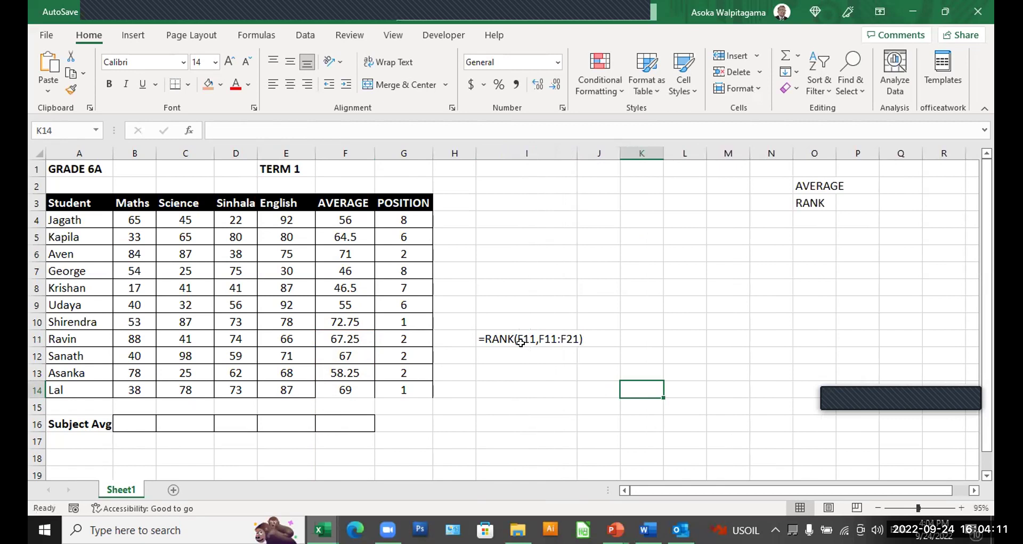
# Step: Fill the range F11:F21 with orange to mark the cells the G11 rank formula refers to
pyautogui.click(344, 339)
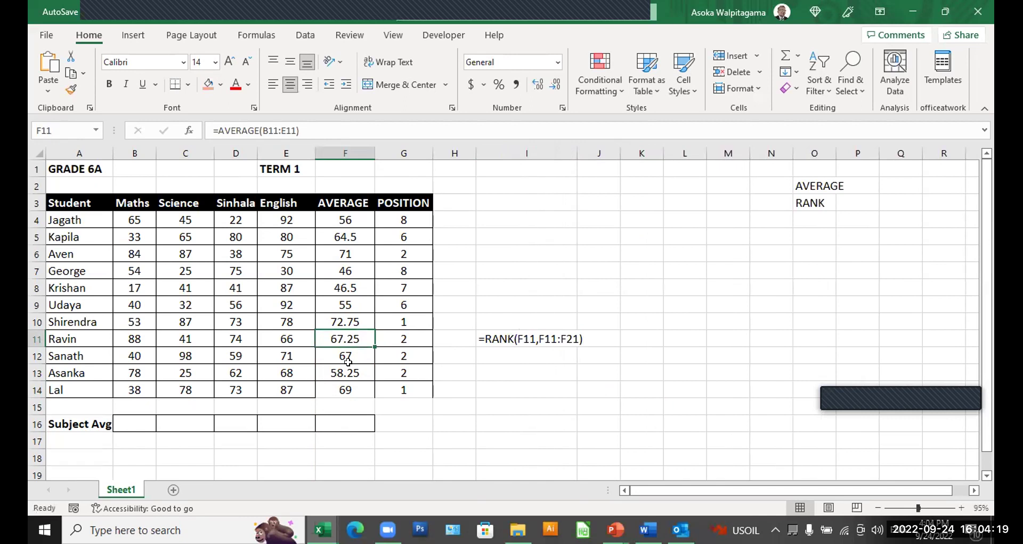
pyautogui.moveTo(343, 337); pyautogui.dragTo(338, 416)
pyautogui.click(208, 84)
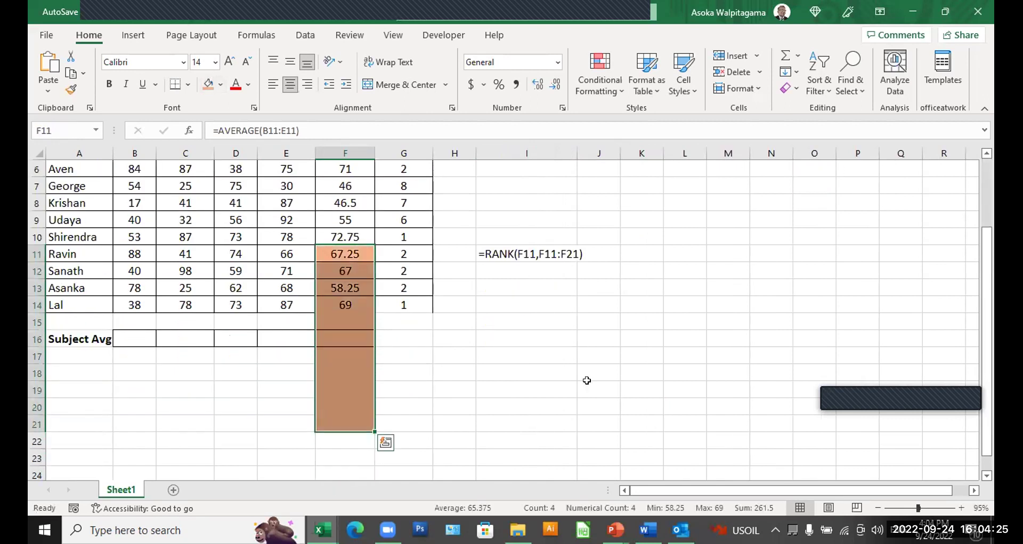
pyautogui.click(589, 376)
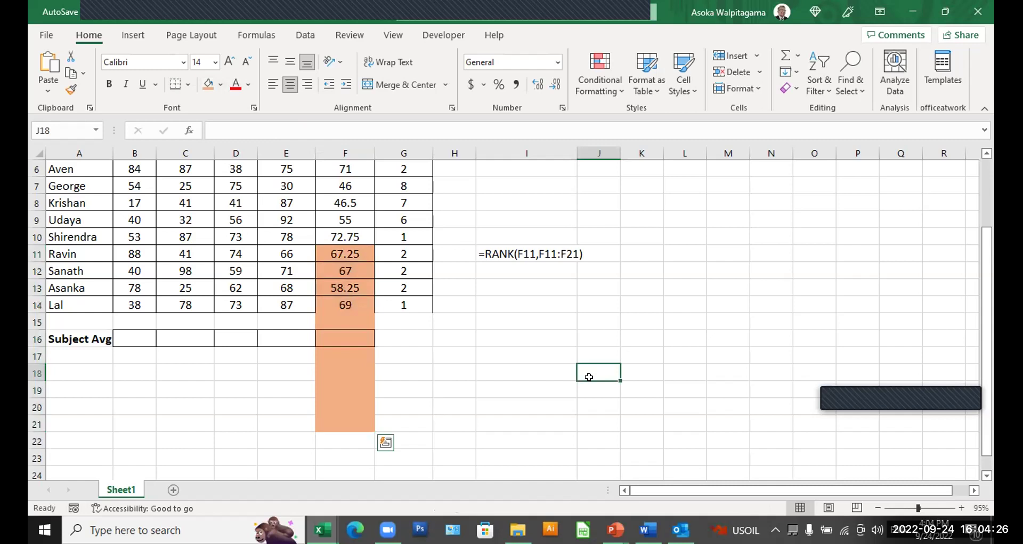
pyautogui.click(351, 254)
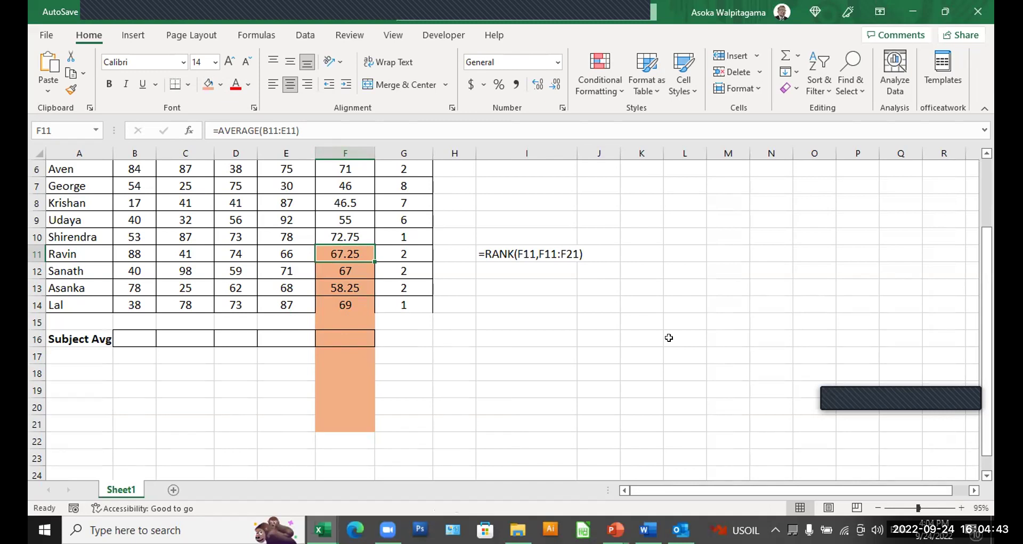
pyautogui.click(627, 373)
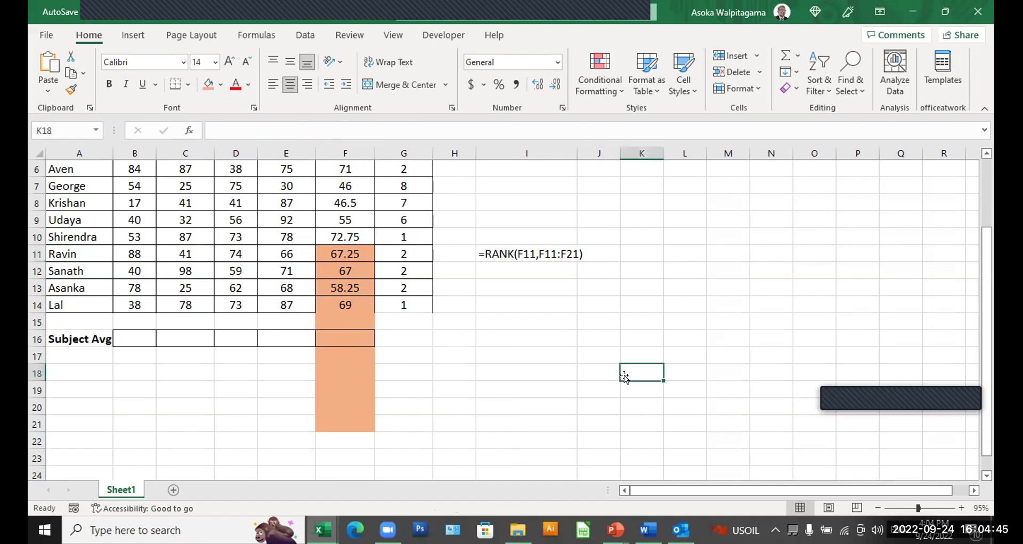
# Step: Switch to the other workbook with the Grade 1A sheet and turn on Show Formulas there
pyautogui.scroll(1, 501, 176)
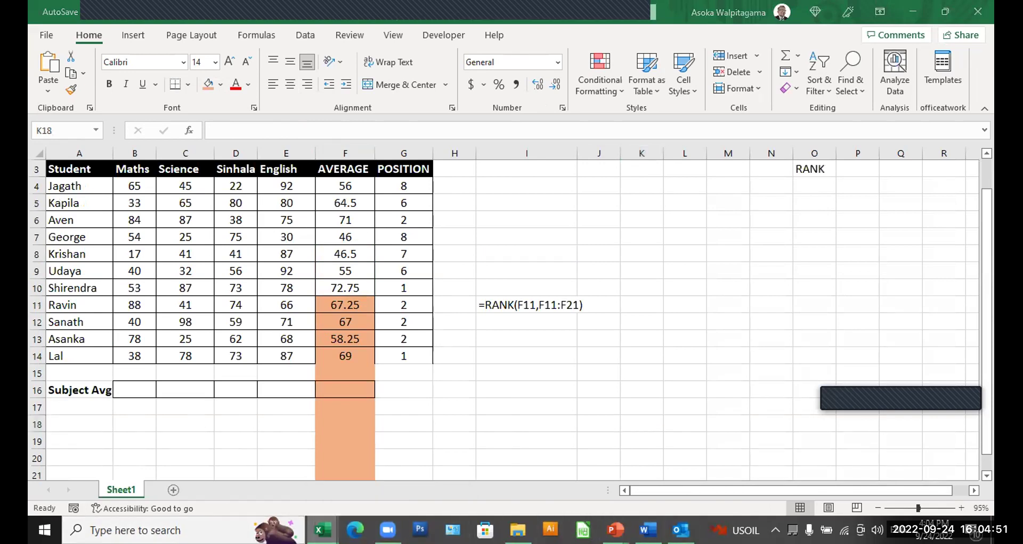
pyautogui.moveTo(322, 527)
pyautogui.click(261, 471)
pyautogui.click(579, 393)
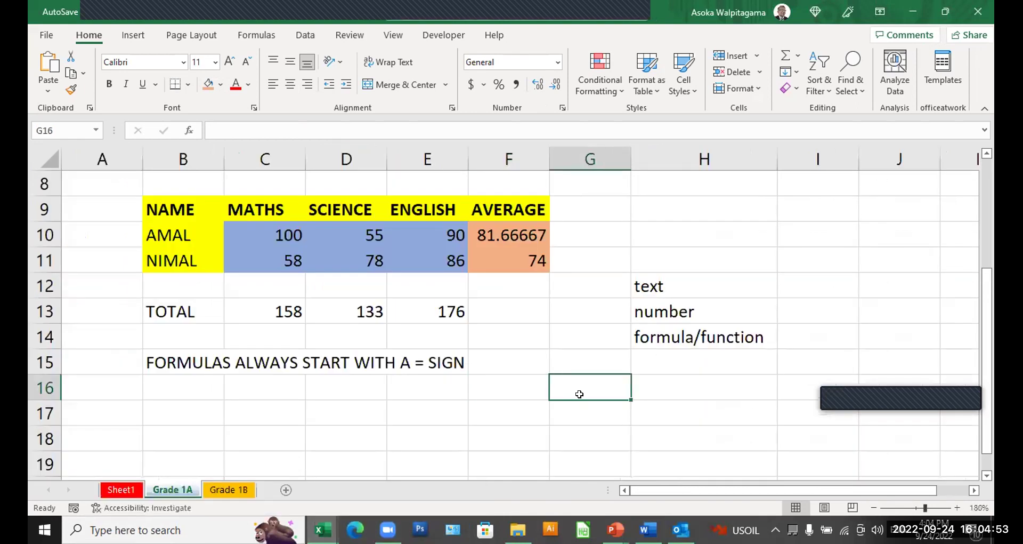
pyautogui.click(258, 37)
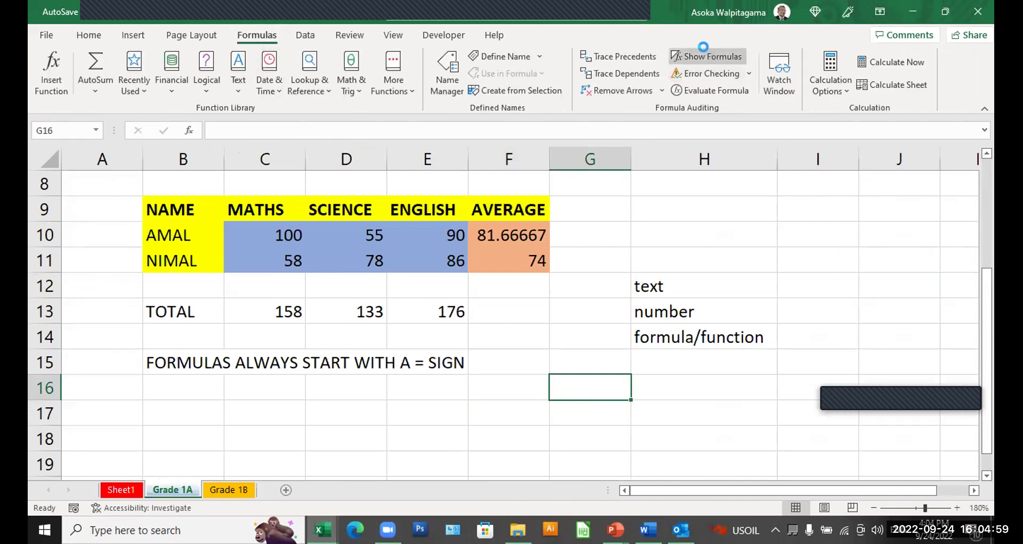
pyautogui.click(706, 56)
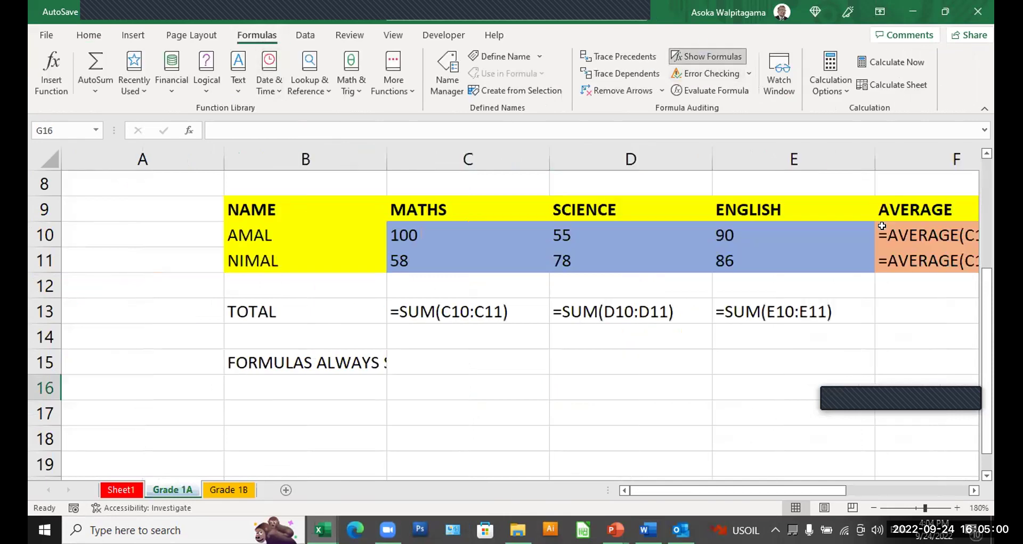
# Step: Examine the AVERAGE formulas in column F of the Grade 1A sheet
pyautogui.click(974, 490)
pyautogui.click(974, 490)
pyautogui.click(774, 214)
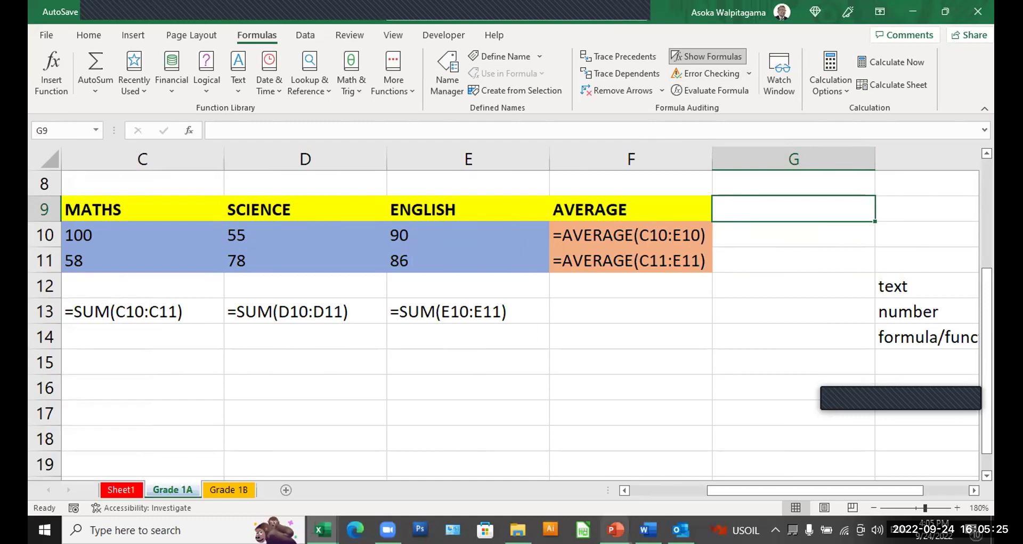
# Step: Switch back to the Class Report workbook and fill the averages F4:F14 with the theme's solid orange
pyautogui.moveTo(615, 530)
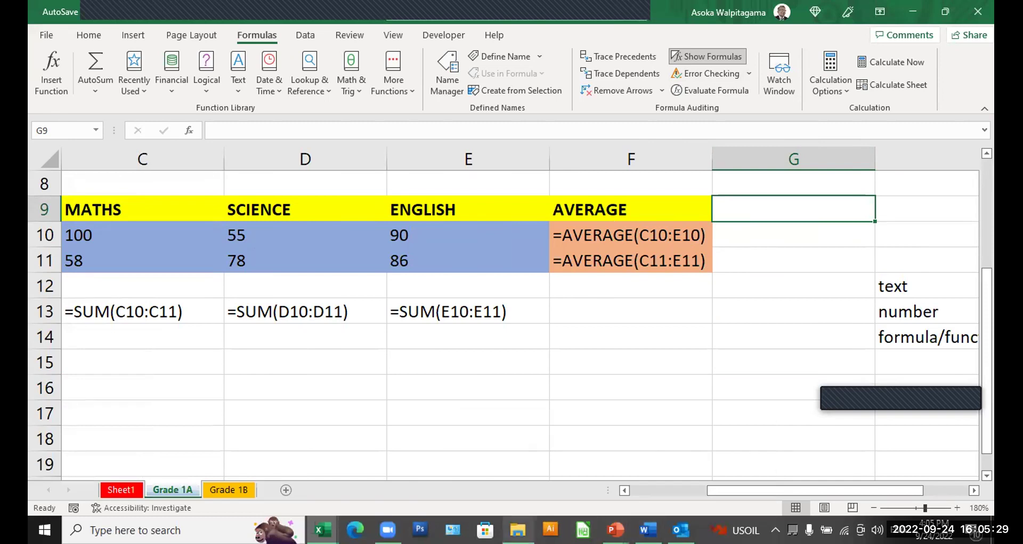
pyautogui.moveTo(322, 529)
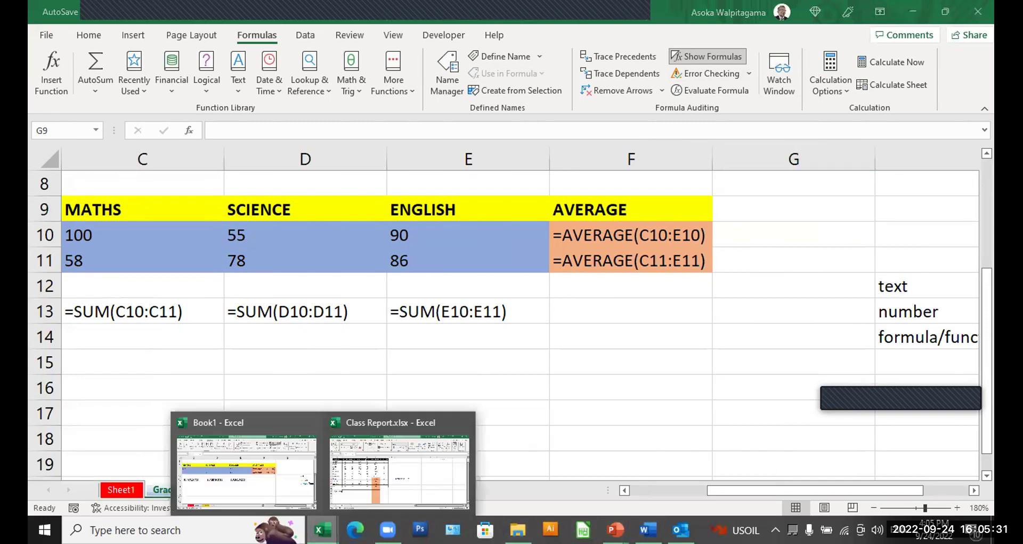
pyautogui.click(386, 479)
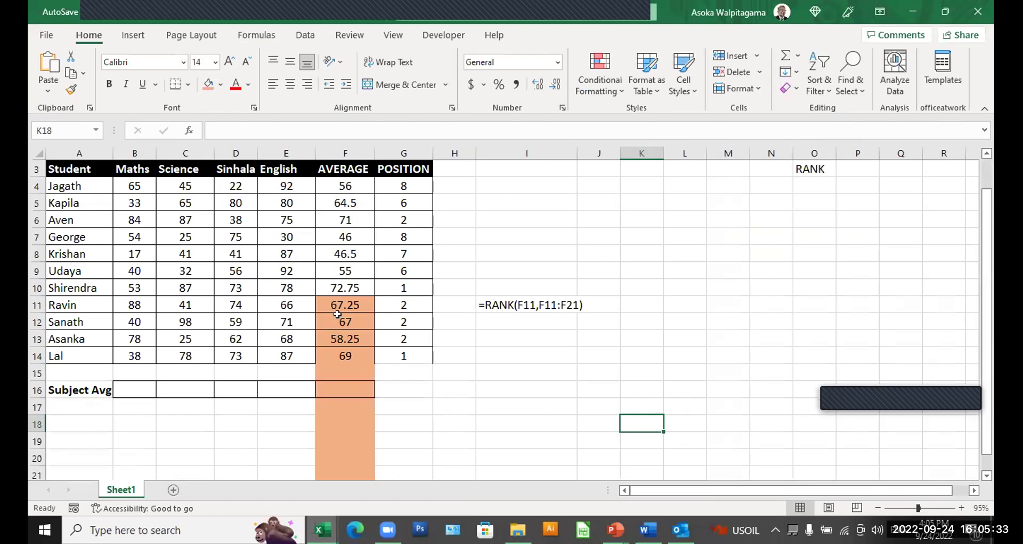
pyautogui.moveTo(360, 184); pyautogui.dragTo(365, 349)
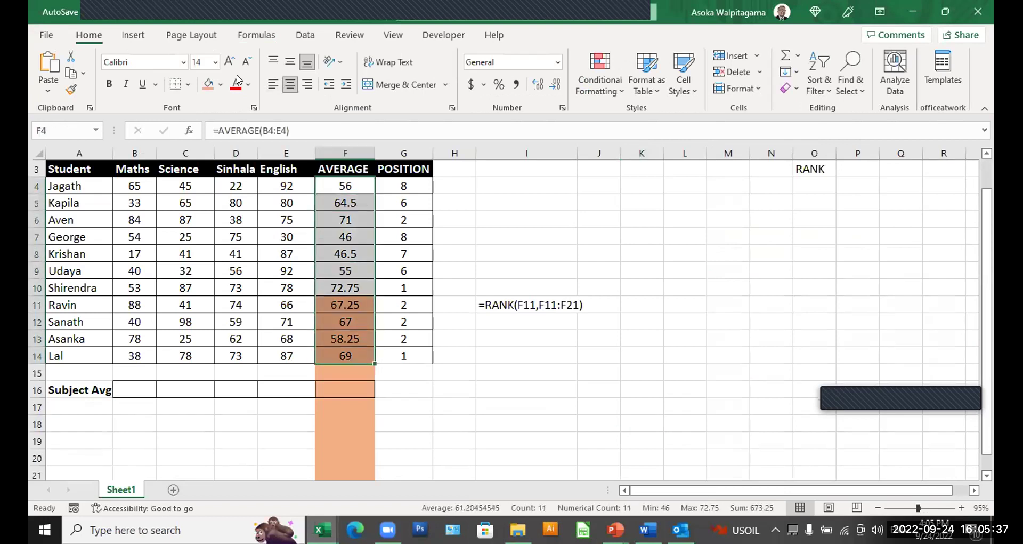
pyautogui.click(220, 84)
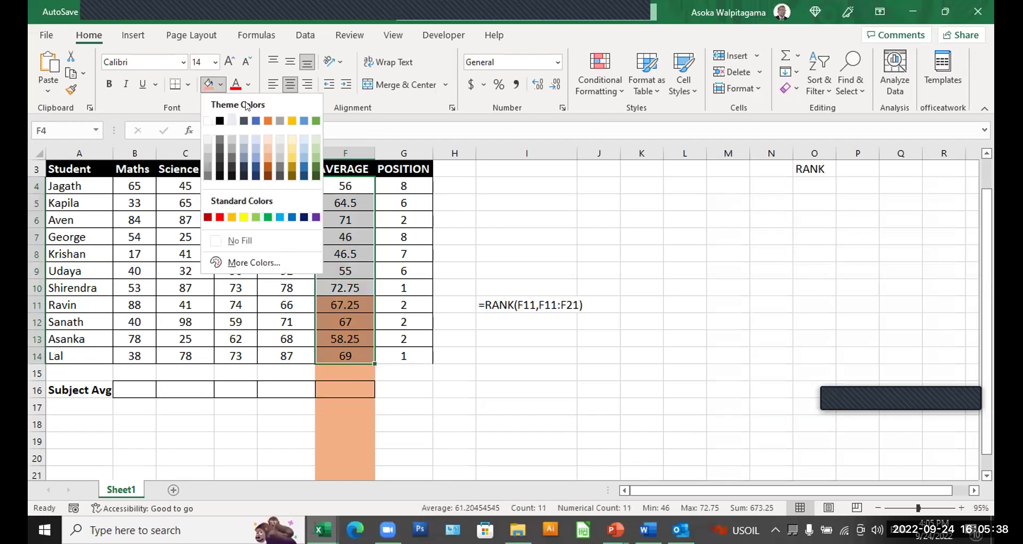
pyautogui.click(268, 121)
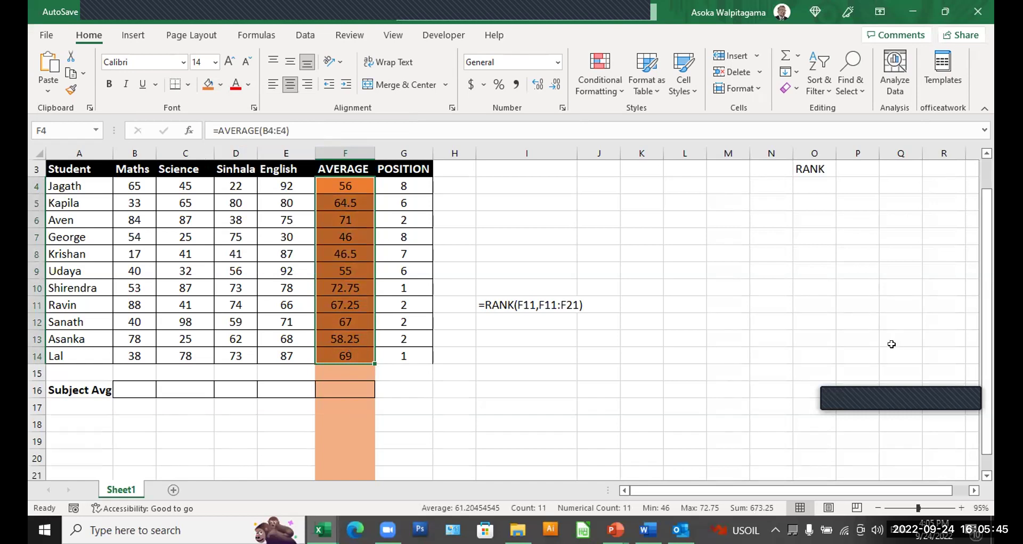
# Step: Show the sheet's formulas to compare the RANK ranges in column G with F4:F14, and return to the values
pyautogui.click(266, 36)
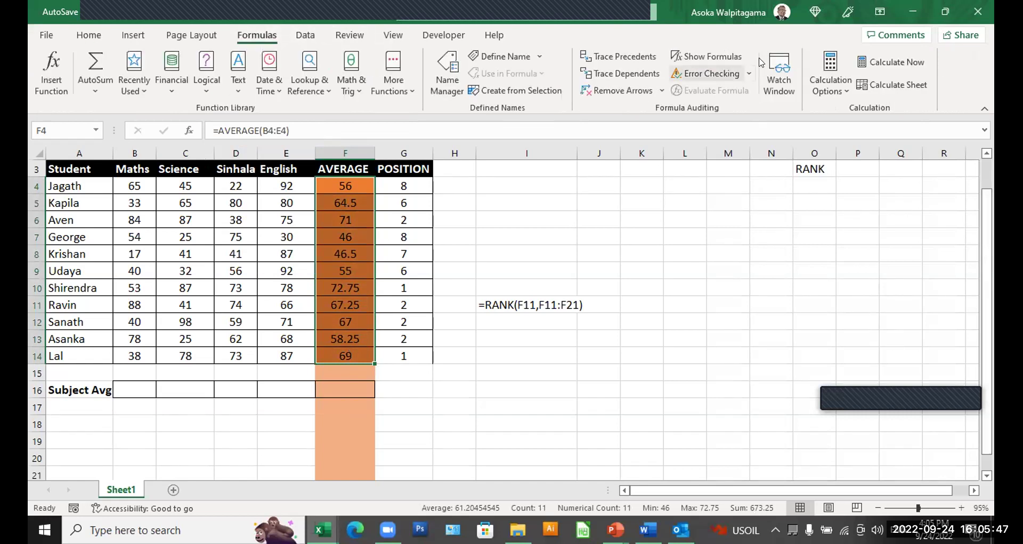
pyautogui.click(709, 56)
pyautogui.click(853, 254)
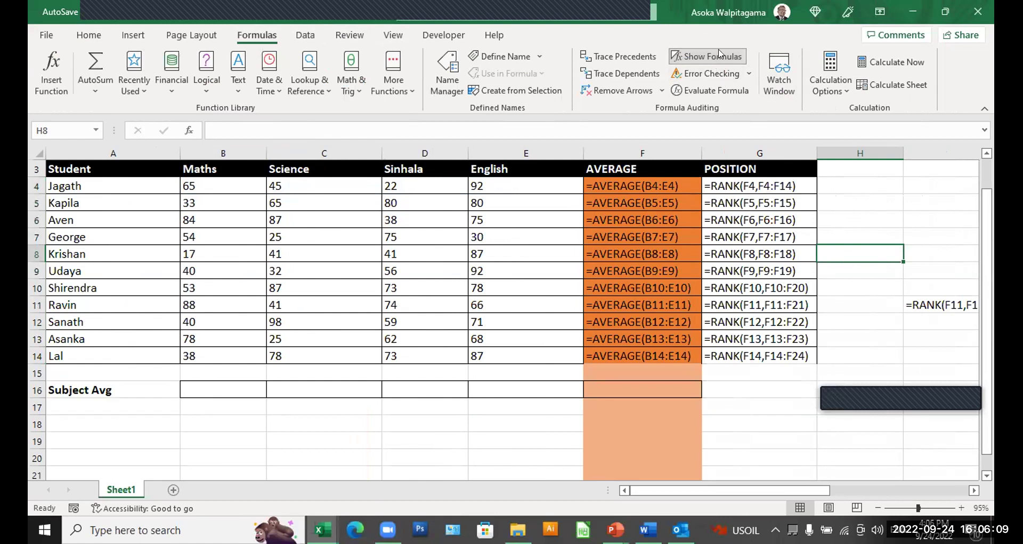
pyautogui.click(708, 56)
# Step: Clear the rank formulas from G4:G14 and widen the POSITION column
pyautogui.moveTo(401, 185); pyautogui.dragTo(406, 354)
pyautogui.press('Delete')
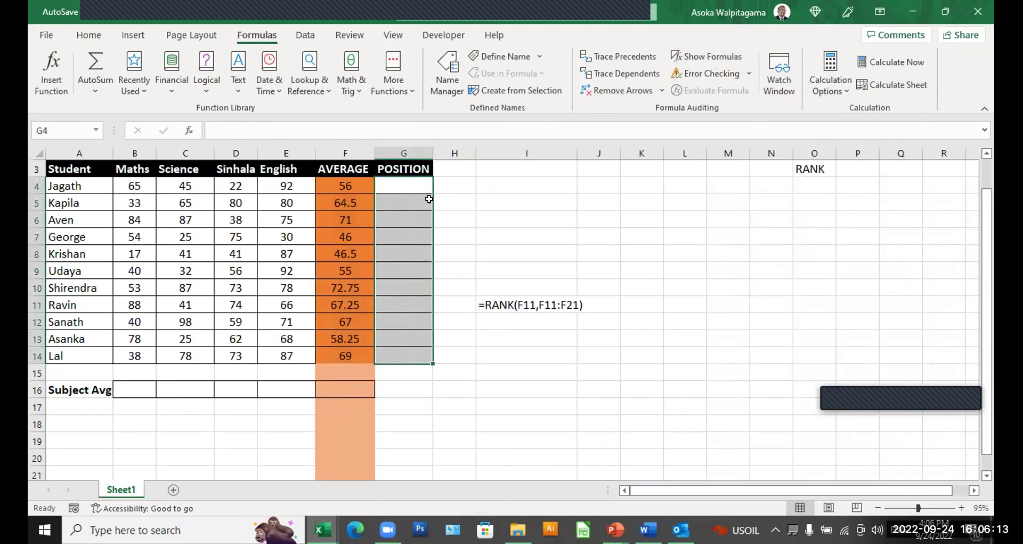
pyautogui.moveTo(431, 149); pyautogui.dragTo(517, 148)
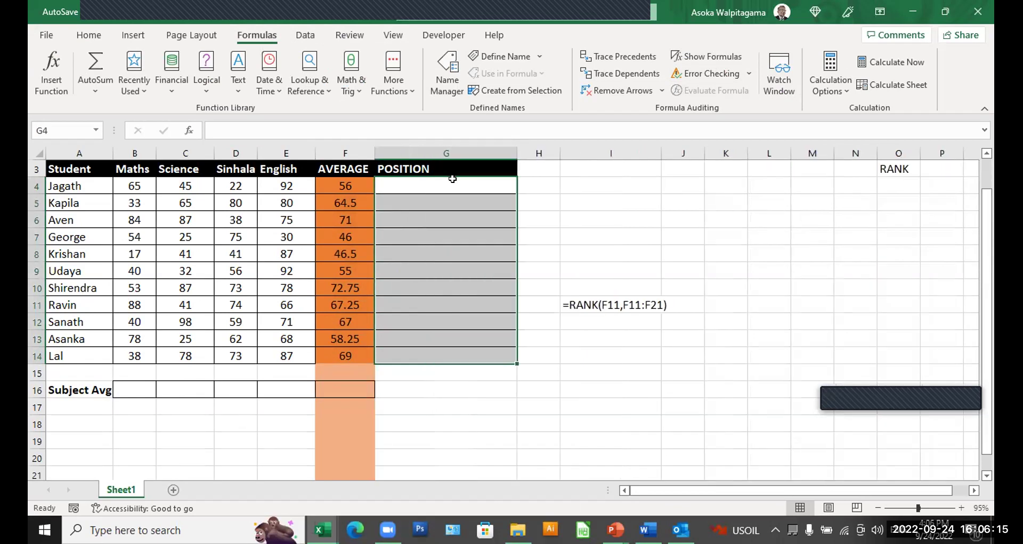
# Step: Enter the note "$ TO FIX ONE PART OR BOTH OF A CELL ADDRESS" in K5
pyautogui.click(716, 200)
pyautogui.write('$')
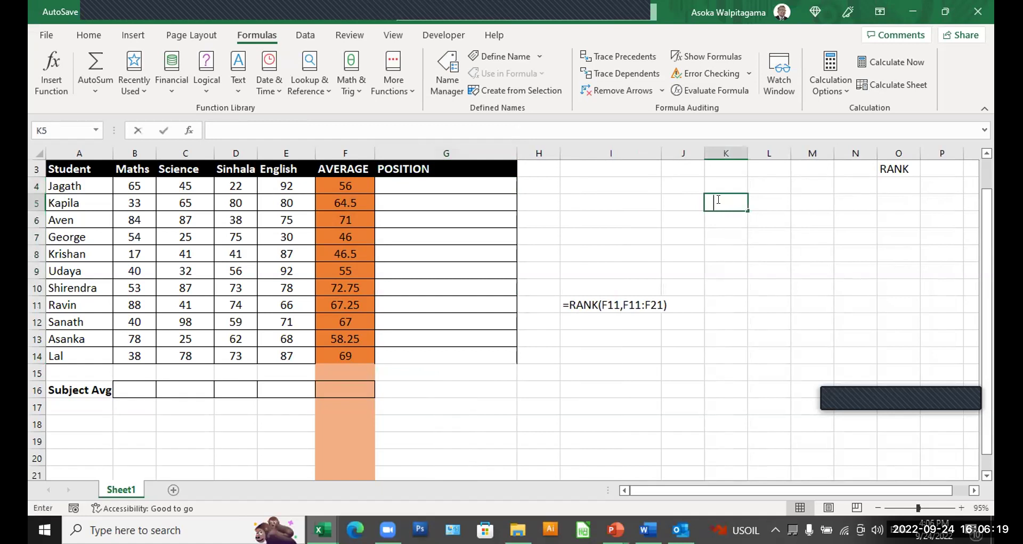
pyautogui.write(' TO')
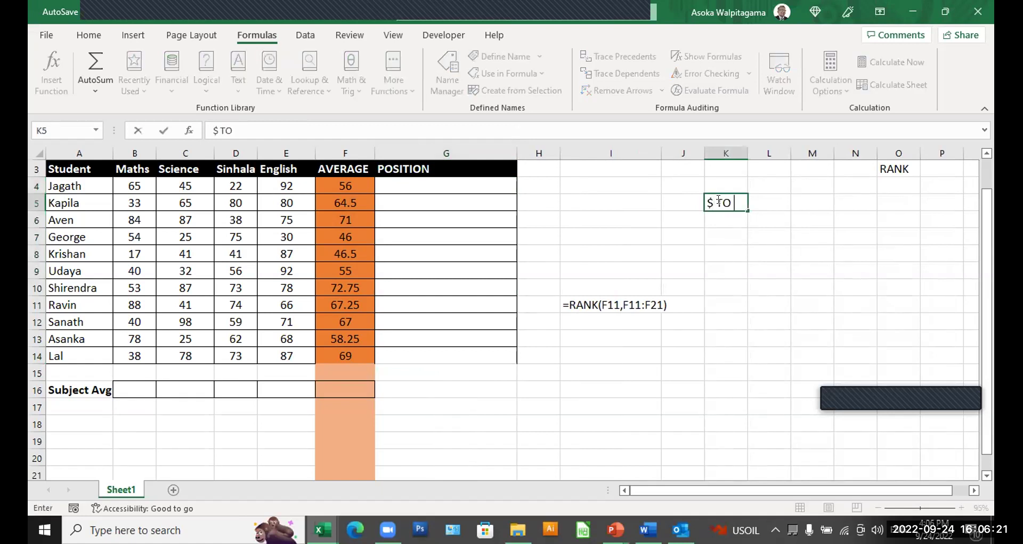
pyautogui.write(' FIX ONE PA')
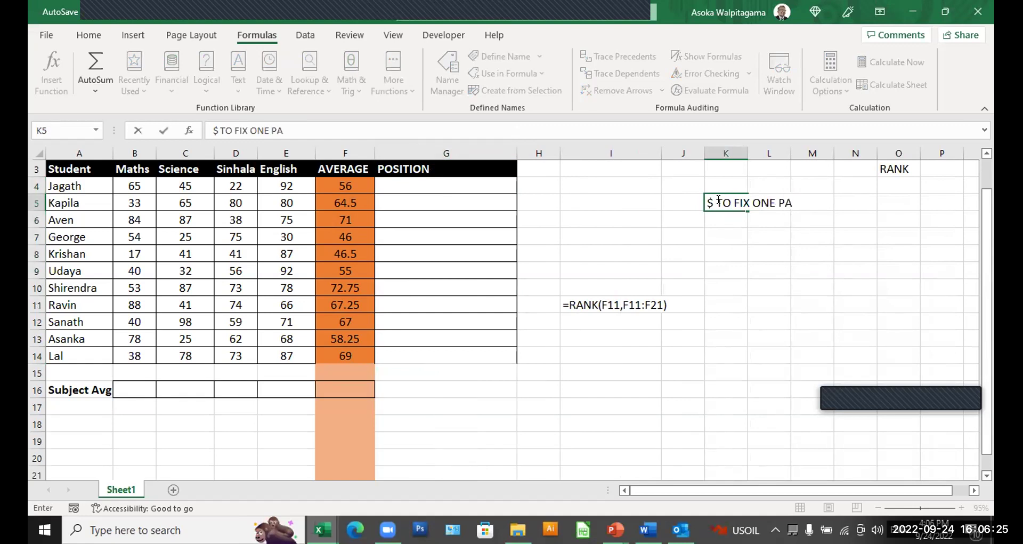
pyautogui.write('RT OR BO')
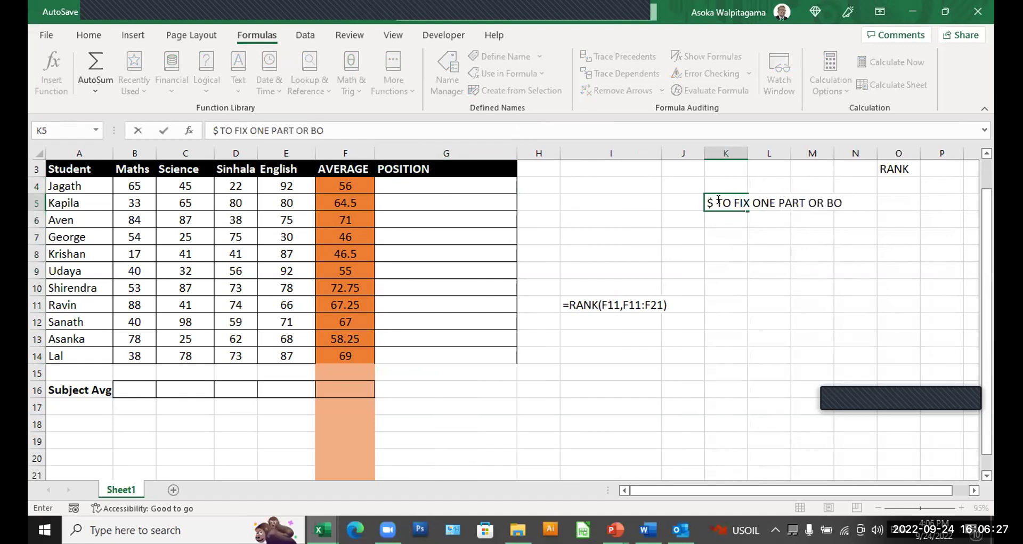
pyautogui.write('TH OF TH')
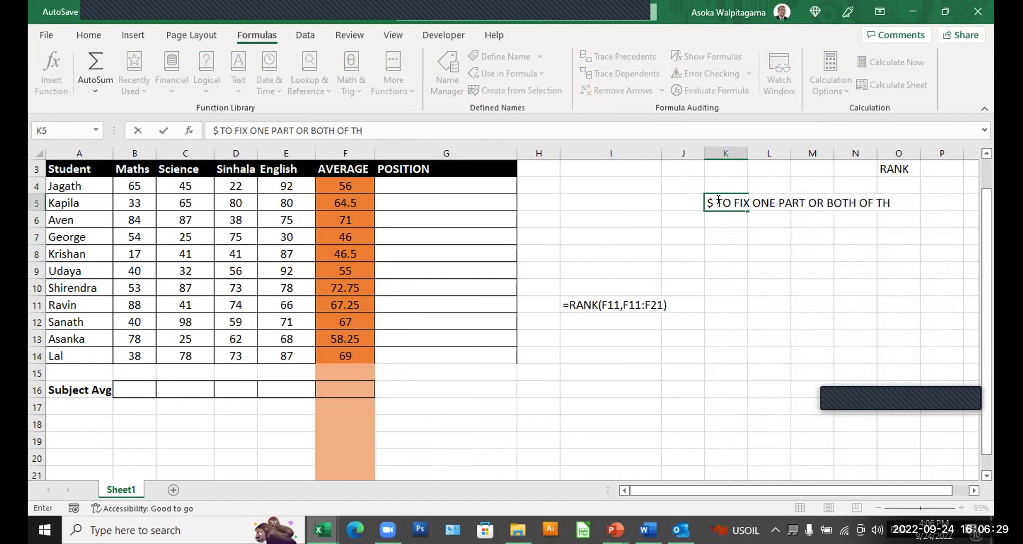
pyautogui.press('BackSpace')
pyautogui.write('A')
pyautogui.press('BackSpace')
pyautogui.press('BackSpace')
pyautogui.write('A CELL ADDRESS')
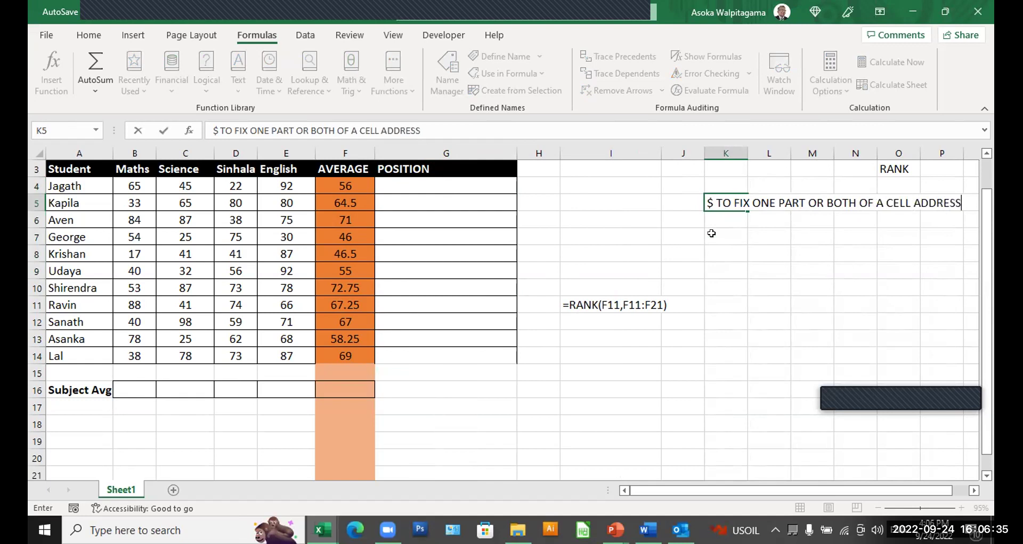
pyautogui.click(711, 233)
pyautogui.press('Up')
pyautogui.press('Up')
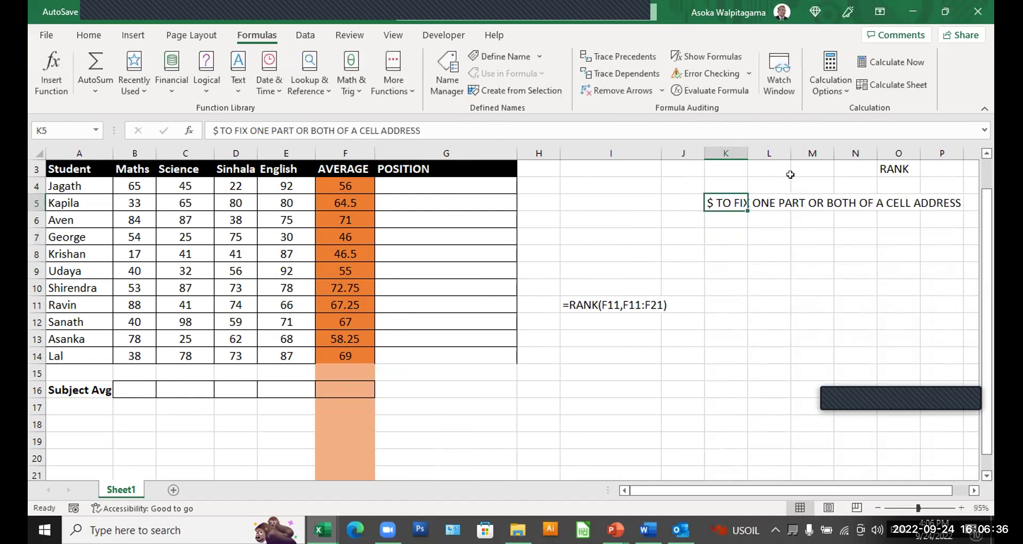
# Step: Reword the note in K5 to begin "WE USE $ sign TO FIX ONE PART"
pyautogui.click(212, 131)
pyautogui.write('WE USE')
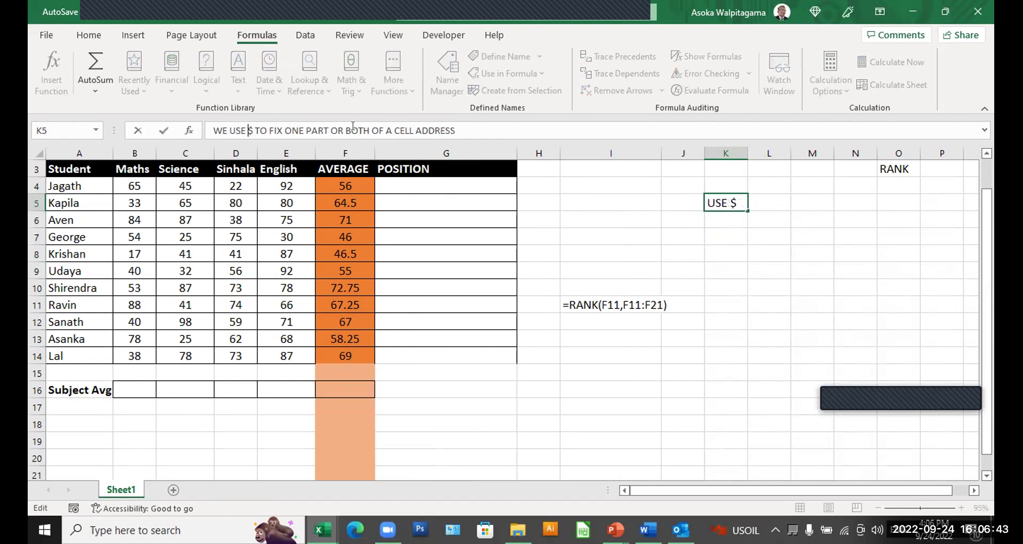
pyautogui.click(265, 126)
pyautogui.write('sign')
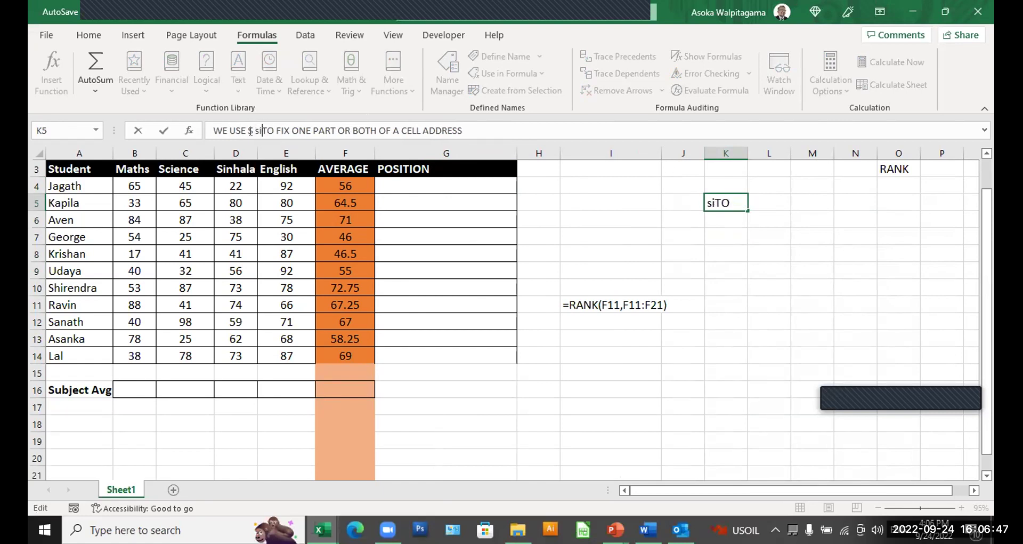
pyautogui.click(580, 332)
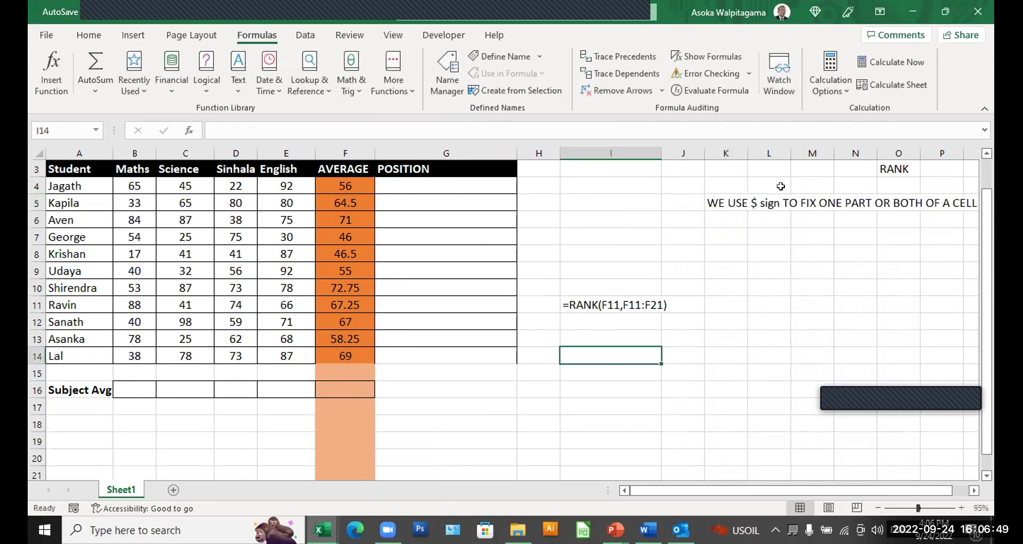
# Step: Move the $ sign note from K5 to I5 and format it bold at size 16
pyautogui.click(725, 204)
pyautogui.moveTo(726, 212); pyautogui.dragTo(623, 212)
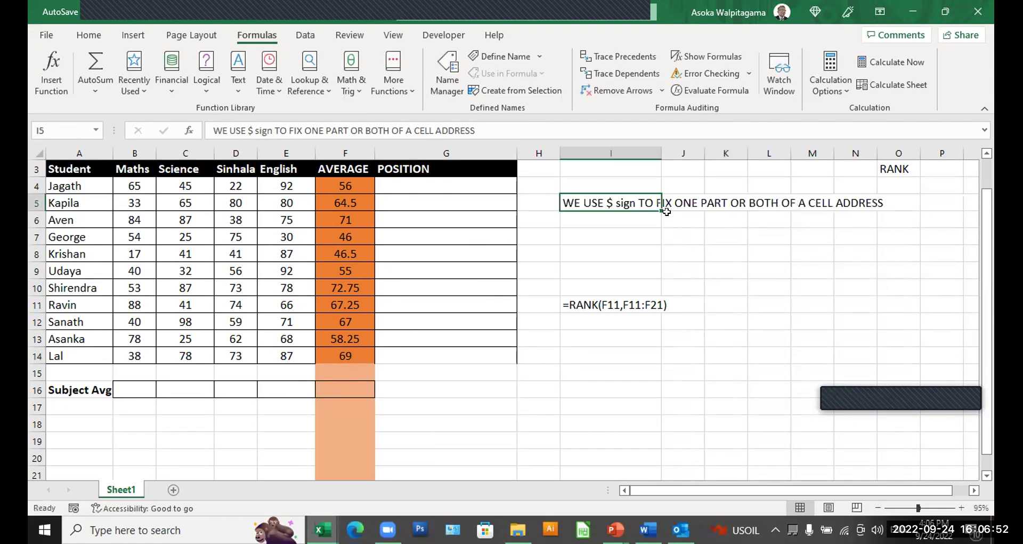
pyautogui.click(88, 35)
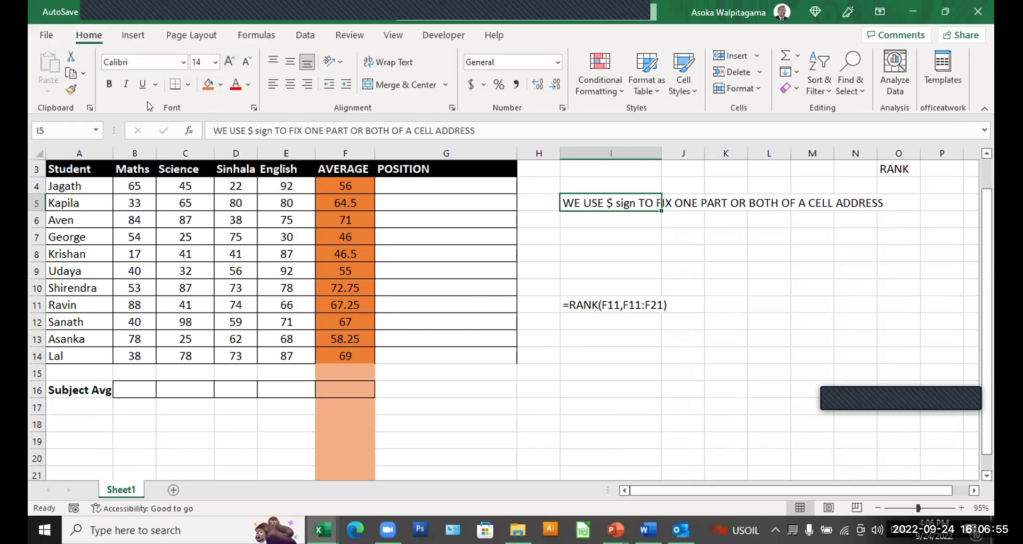
pyautogui.click(110, 83)
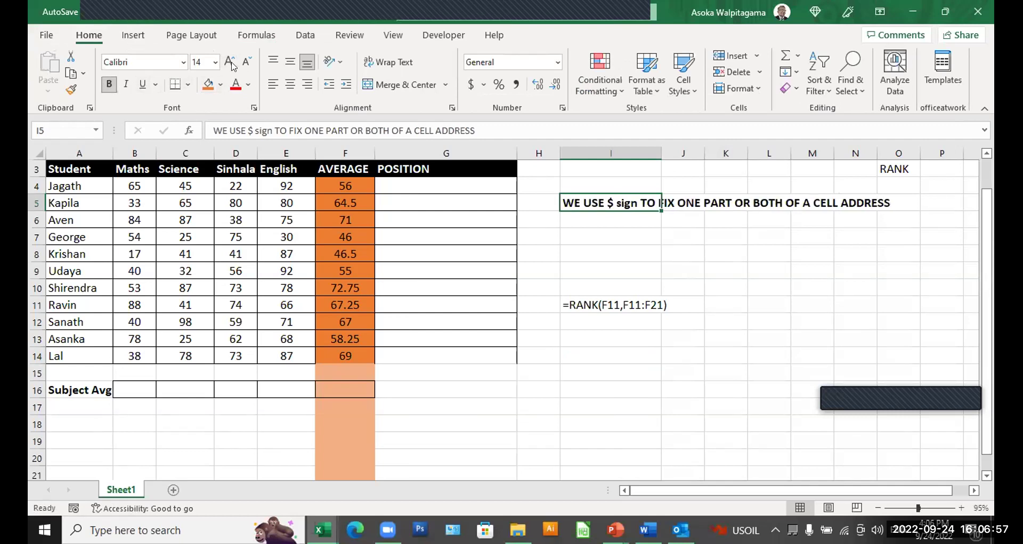
pyautogui.click(231, 61)
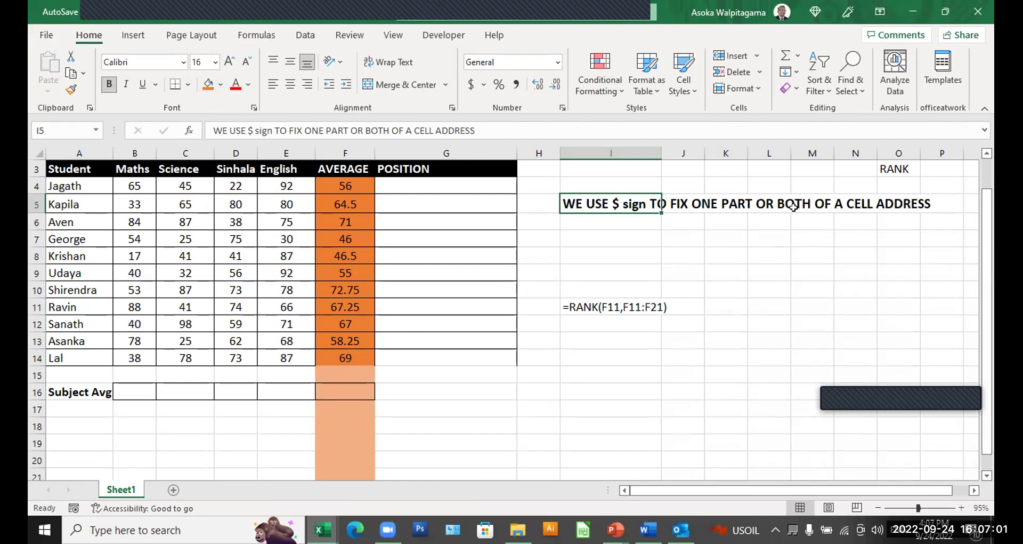
# Step: Insert the word "PARTS" after "BOTH" in the I5 note
pyautogui.click(389, 130)
pyautogui.write('p')
pyautogui.press('BackSpace')
pyautogui.write('PARTS')
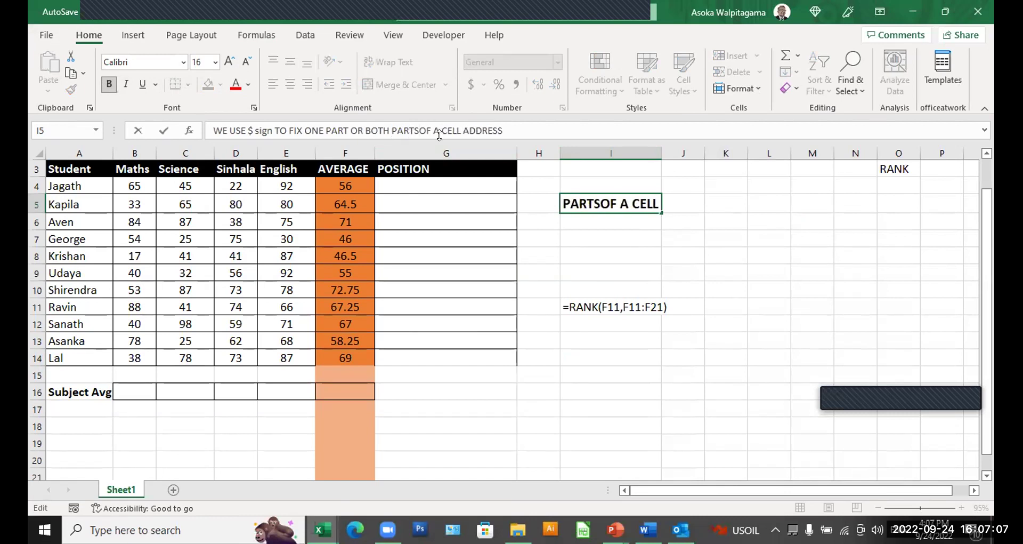
pyautogui.click(725, 401)
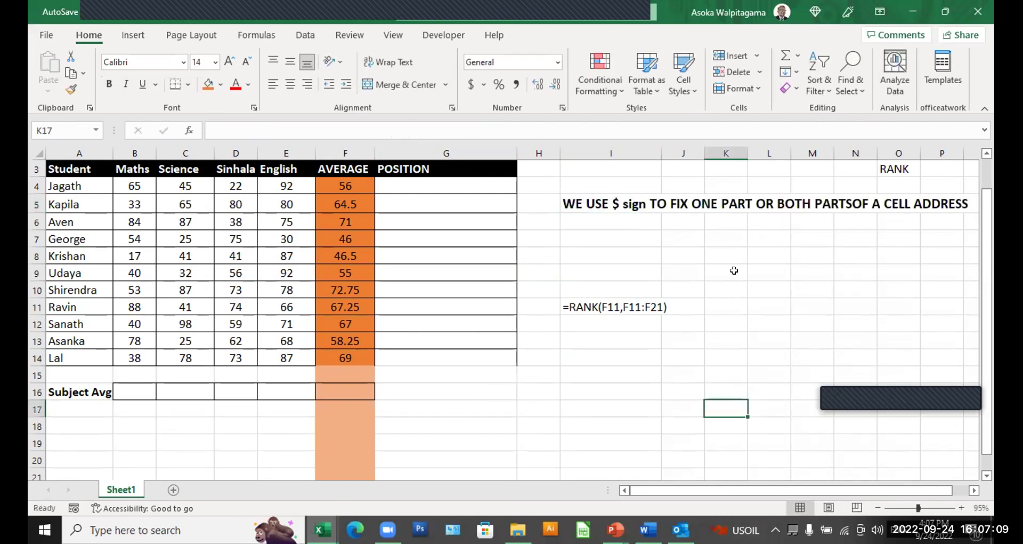
# Step: Enter the relative reference example A1 as text in I16
pyautogui.click(608, 384)
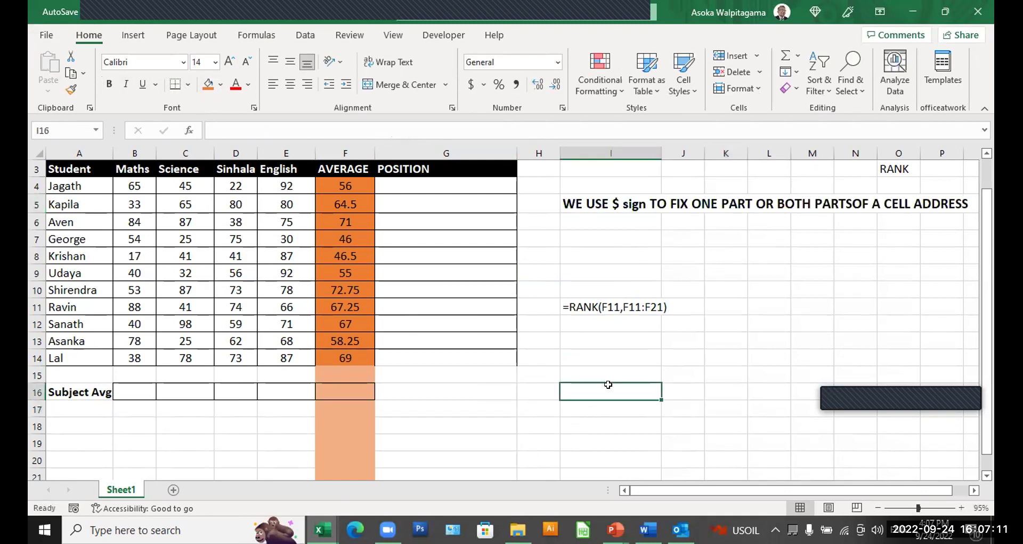
pyautogui.write('a')
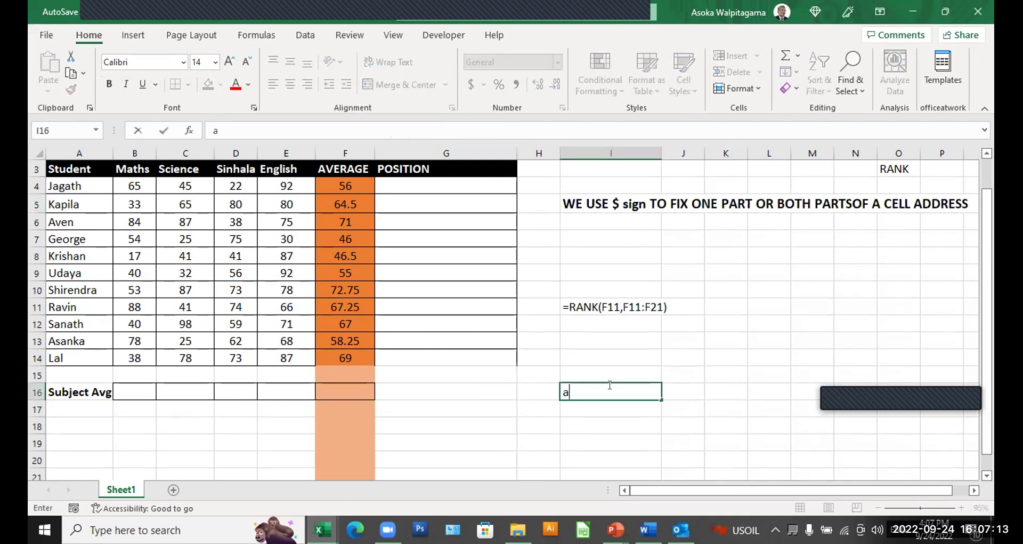
pyautogui.press('BackSpace')
pyautogui.write('A1')
pyautogui.press('Return')
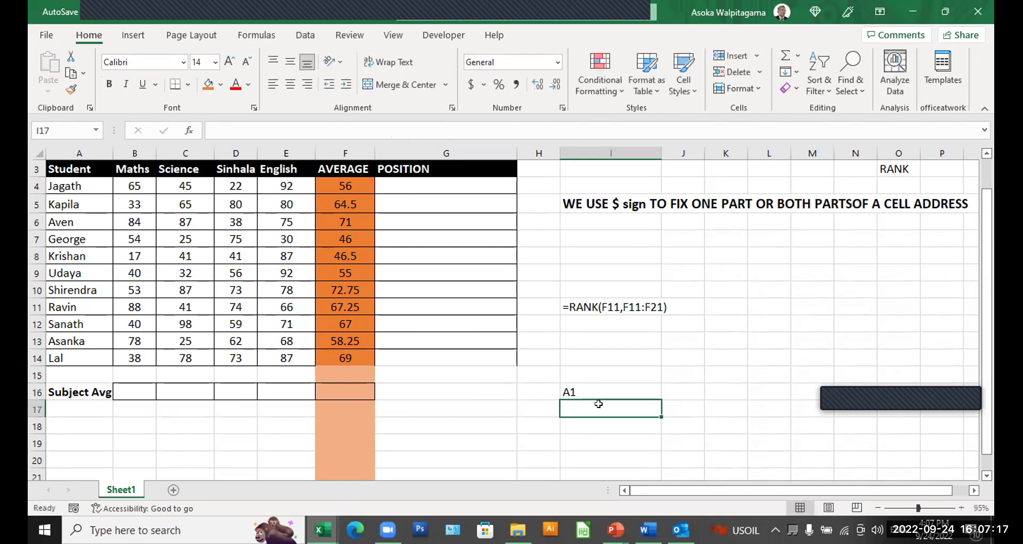
# Step: Enter the mixed reference example A$1, with a capital A, in I17
pyautogui.write('a$1')
pyautogui.doubleClick(567, 408)
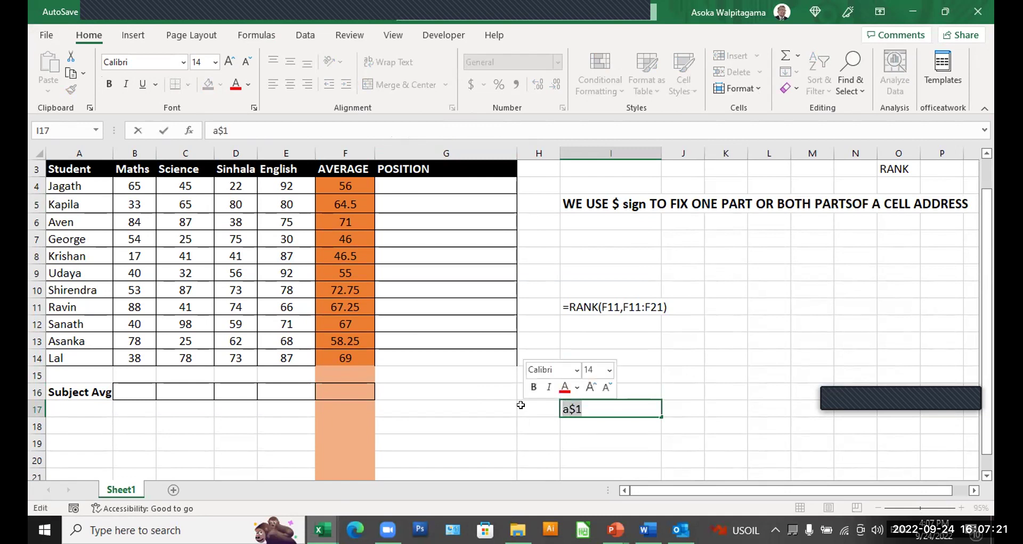
pyautogui.write('A41')
pyautogui.press('BackSpace')
pyautogui.press('BackSpace')
pyautogui.write('$1')
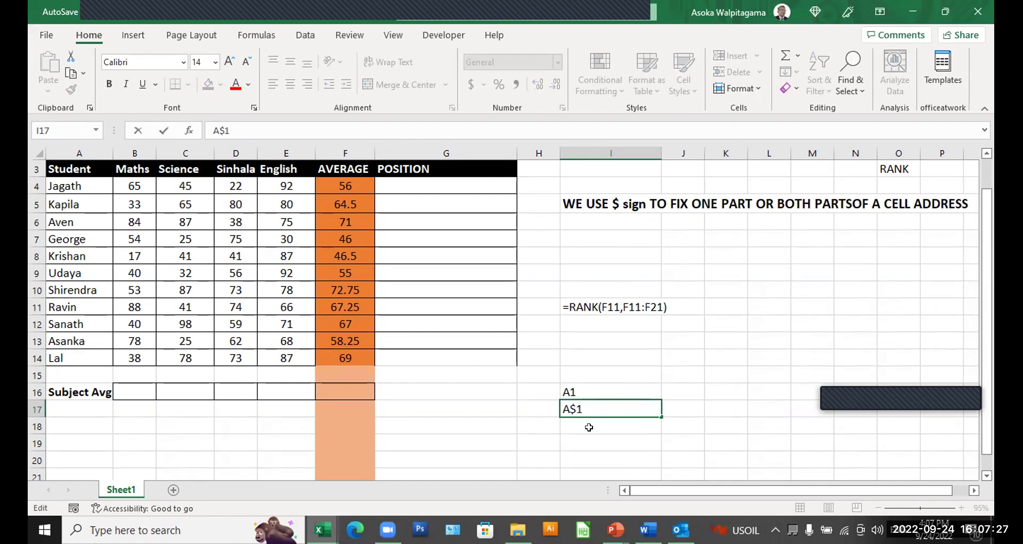
pyautogui.press('Return')
# Step: Enter the mixed reference example $A1 in I18 and the absolute reference example $A$1 in I19
pyautogui.write('$')
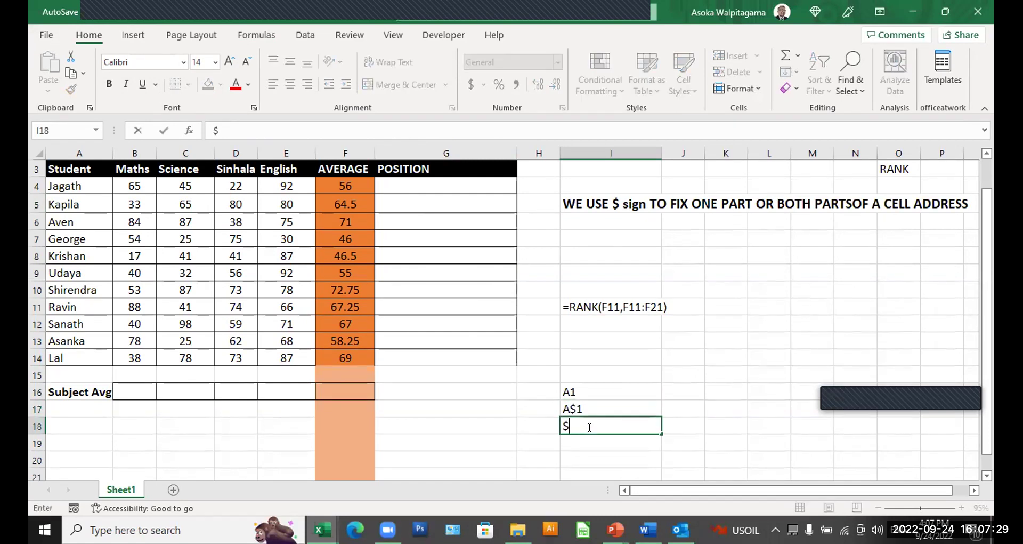
pyautogui.write('A1')
pyautogui.press('Return')
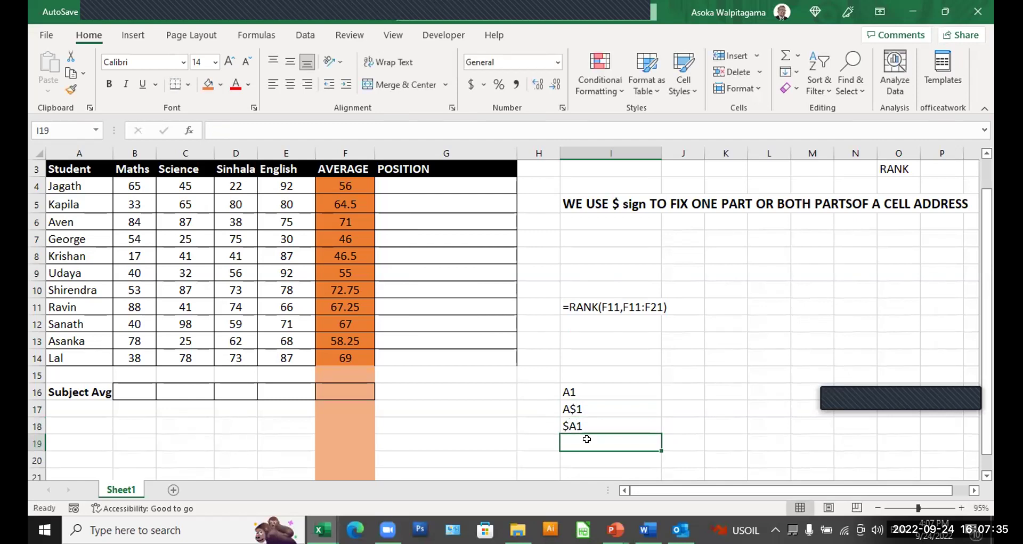
pyautogui.write('$A$1')
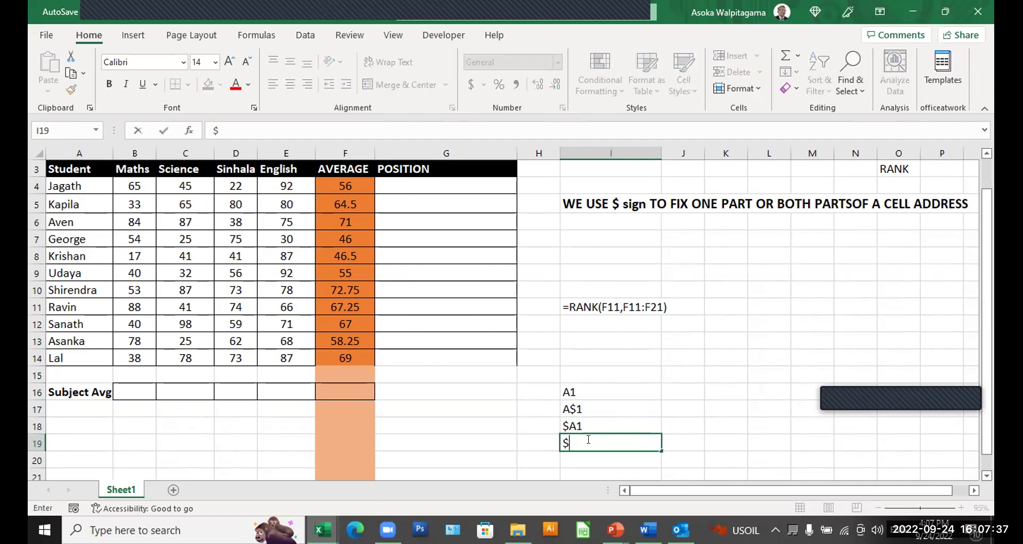
pyautogui.click(723, 404)
# Step: Format the four reference examples in I16:I19 bold at font size 18
pyautogui.moveTo(601, 389); pyautogui.dragTo(587, 418)
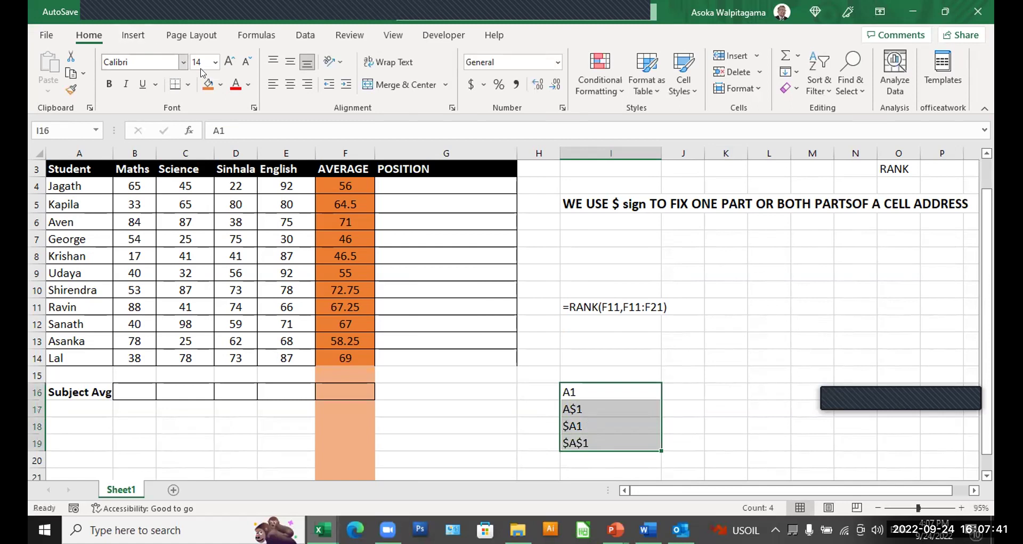
pyautogui.click(228, 62)
pyautogui.click(228, 62)
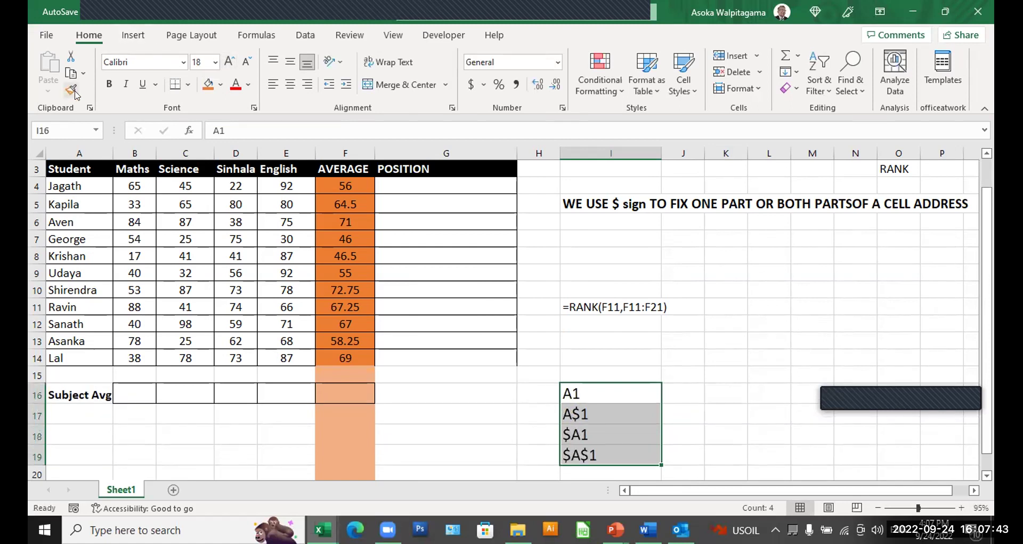
pyautogui.click(109, 84)
pyautogui.click(688, 434)
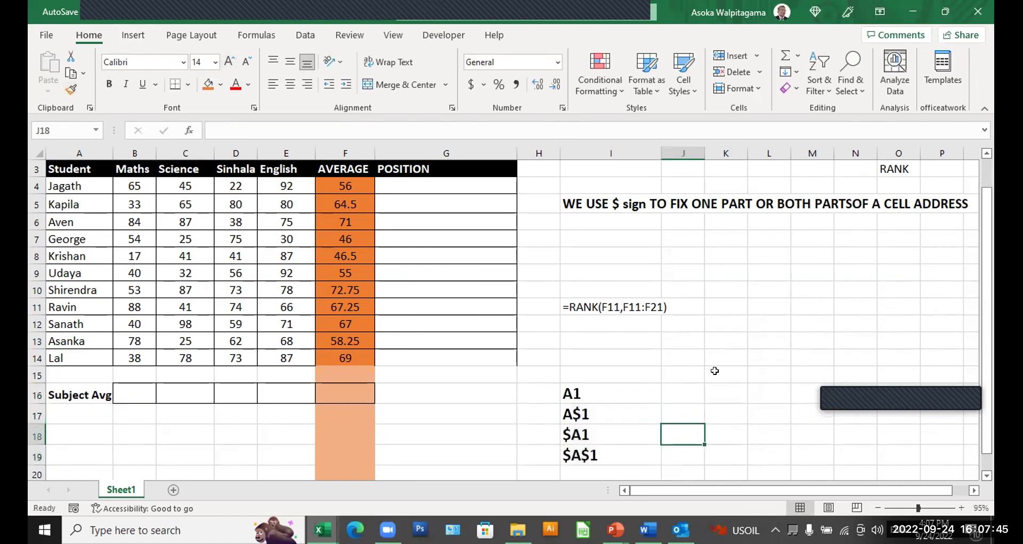
# Step: Label the A1 example as RELATIVE in J16
pyautogui.click(684, 393)
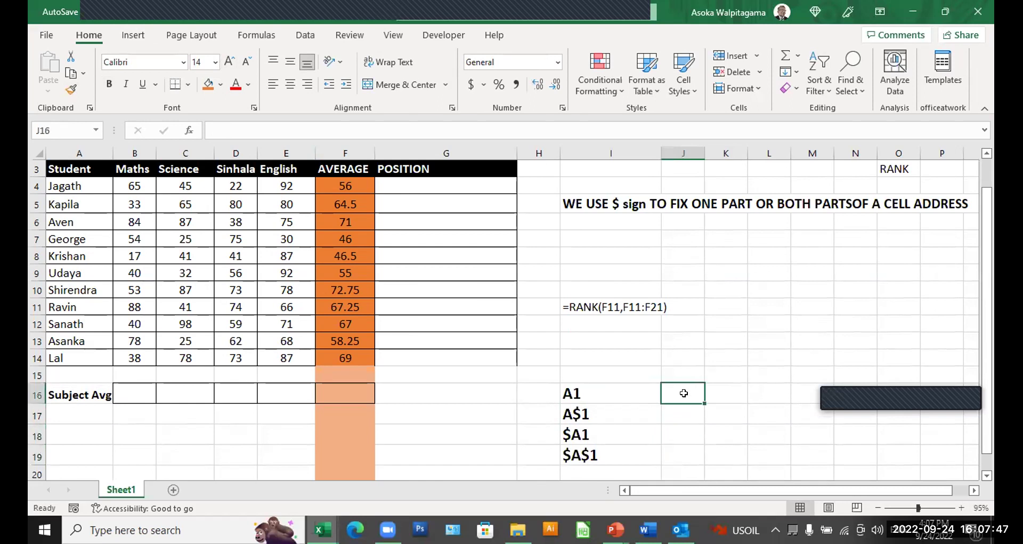
pyautogui.write('RE')
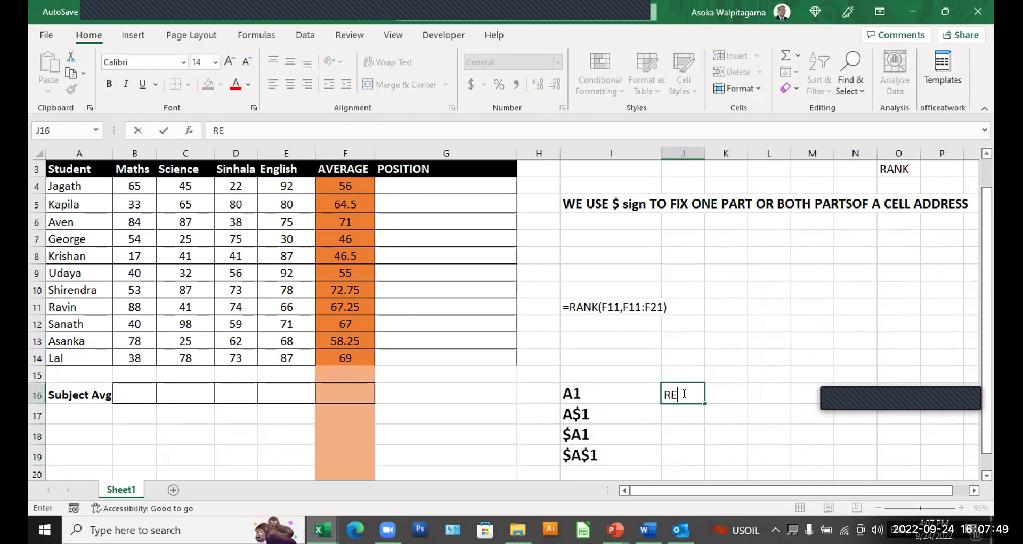
pyautogui.write('LATIVE')
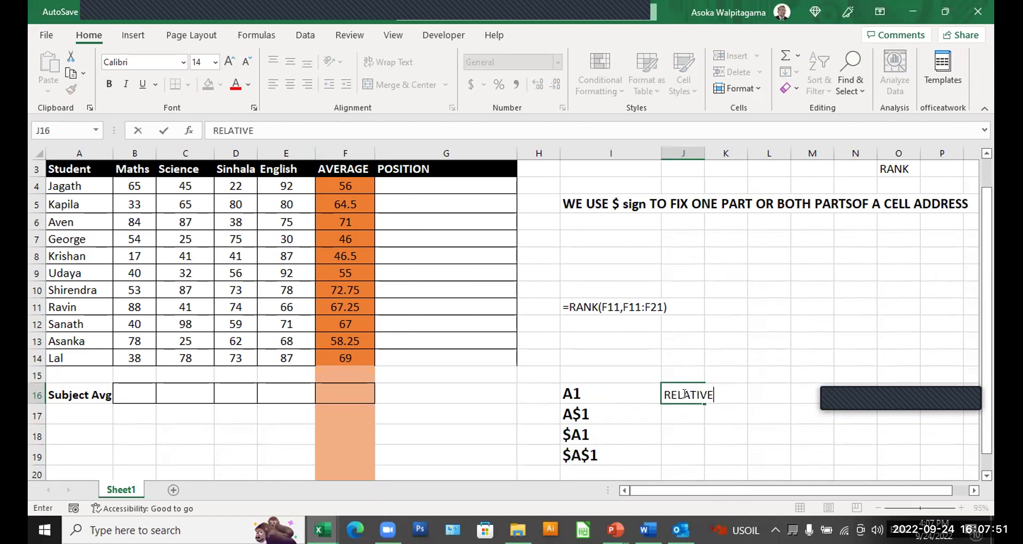
pyautogui.press('Return')
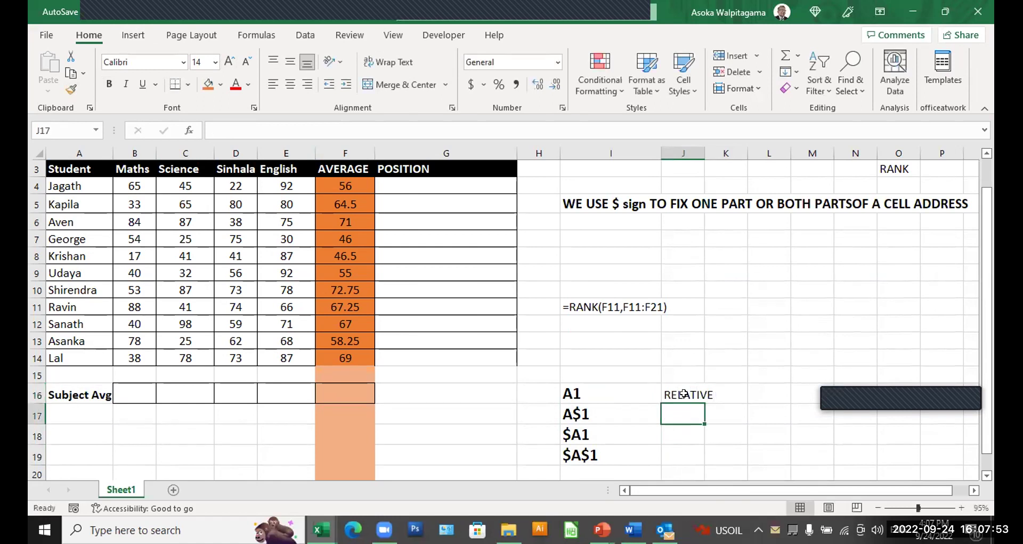
# Step: Label the A$1 and $A1 examples as MIXED in J17 and J18, and the $A$1 example as ABSOLUTE in J19
pyautogui.write('MIXEX')
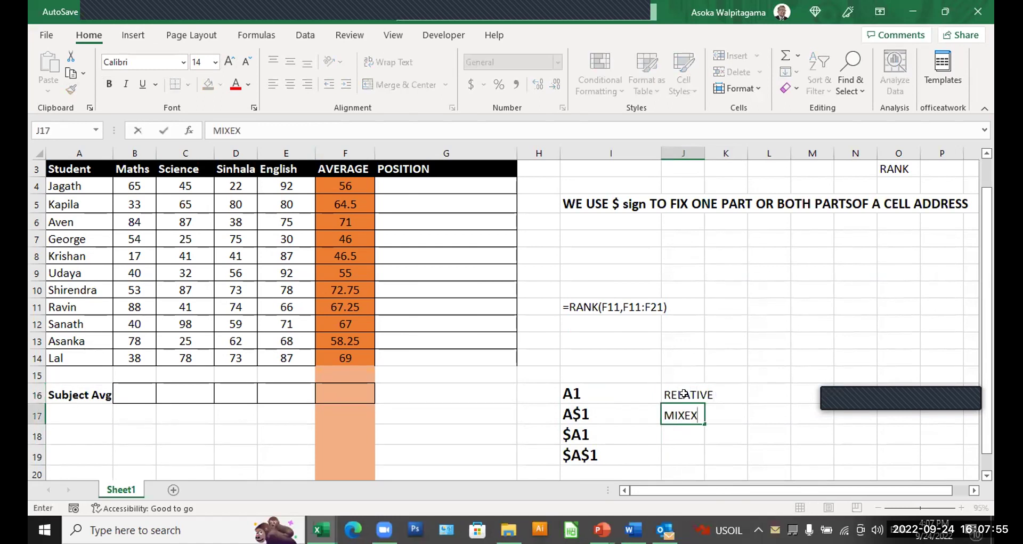
pyautogui.press('BackSpace')
pyautogui.write('D')
pyautogui.press('Return')
pyautogui.write('MIXED')
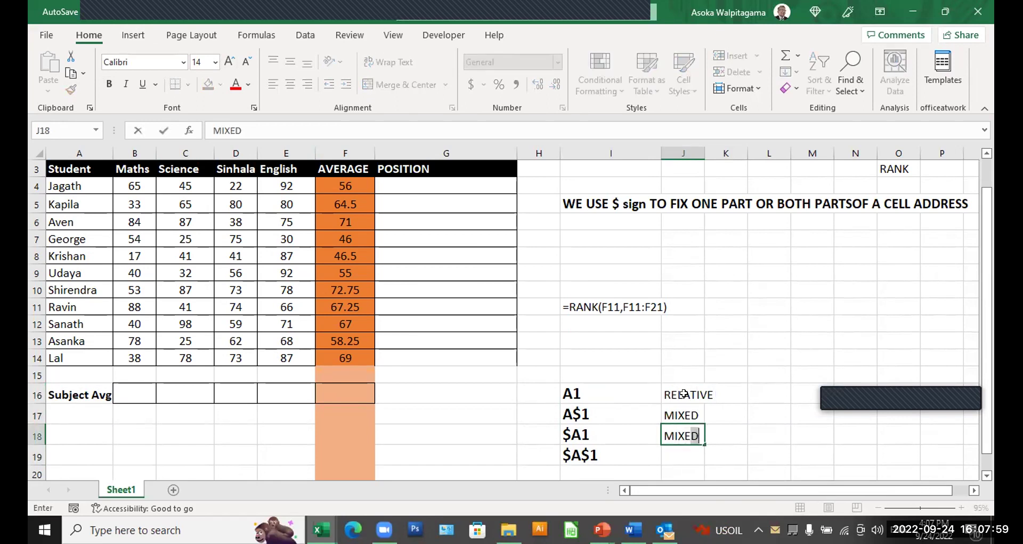
pyautogui.press('Return')
pyautogui.write('AB')
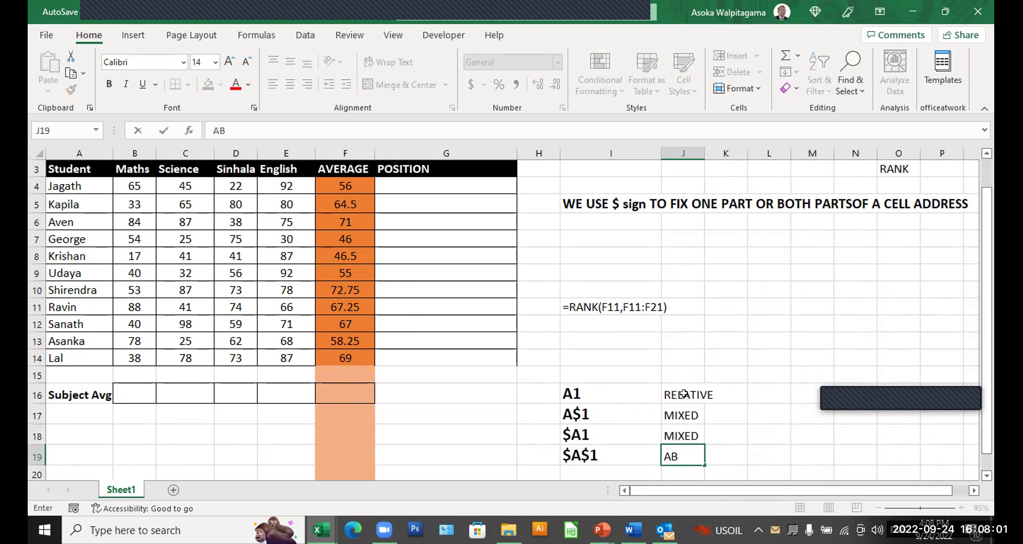
pyautogui.write('SOLUTE')
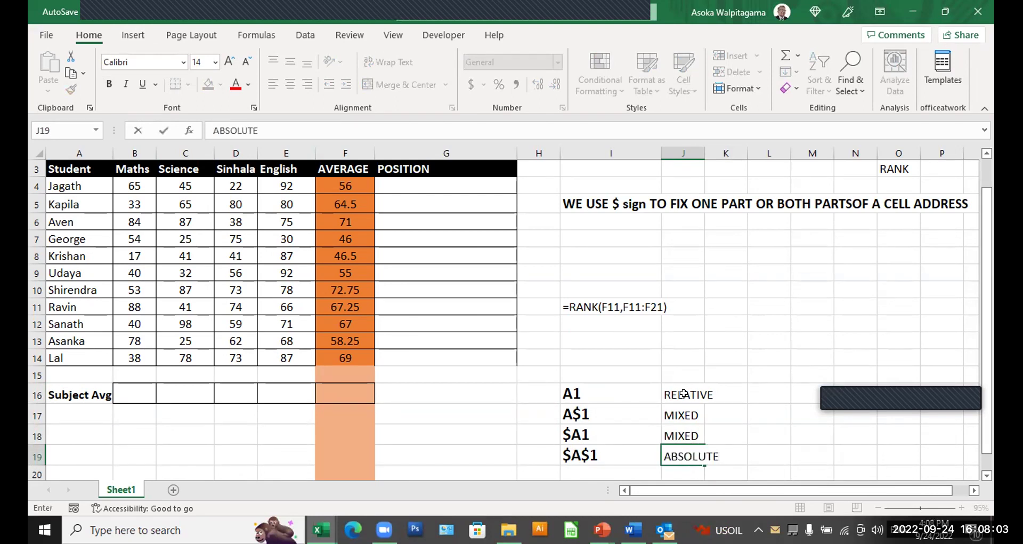
pyautogui.click(776, 439)
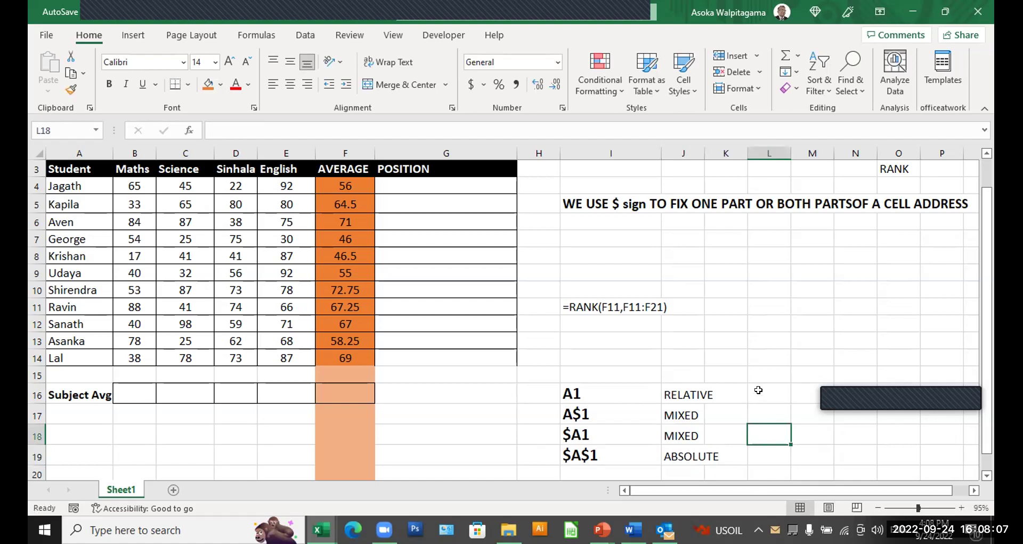
# Step: Merge and center L16:L19 and enter the note "F4 key OR fn F4 TOGETHER" in it
pyautogui.moveTo(756, 393); pyautogui.dragTo(761, 448)
pyautogui.click(387, 88)
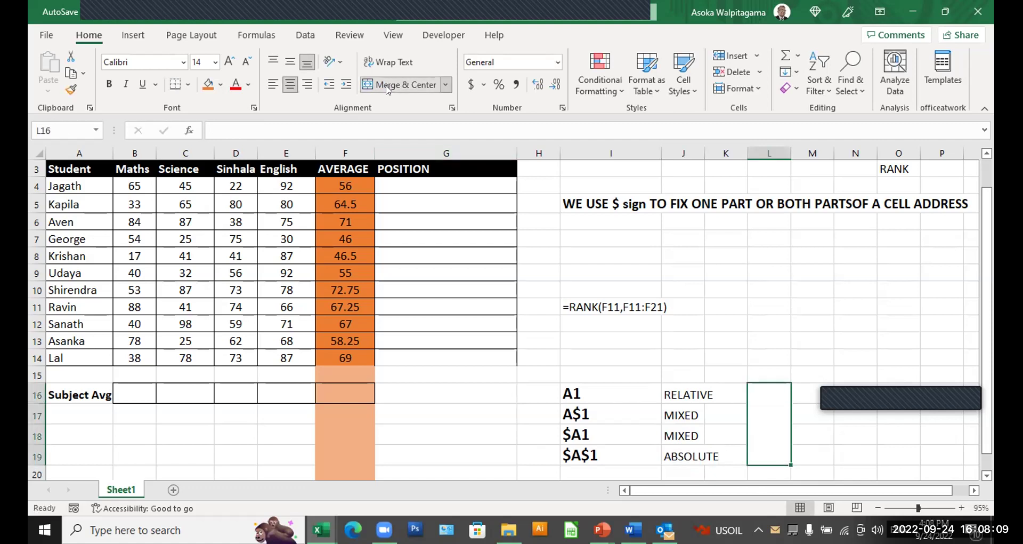
pyautogui.write('F4')
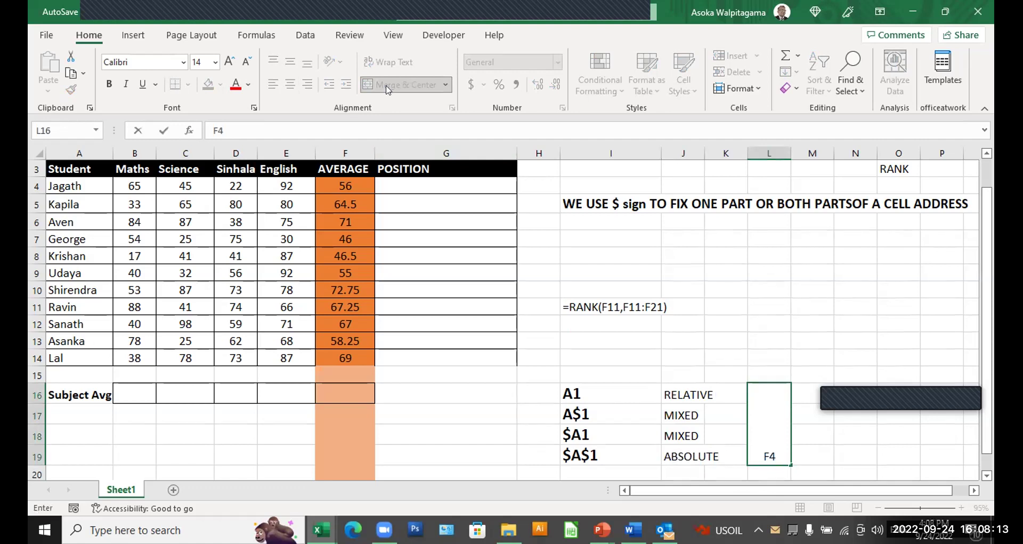
pyautogui.write(' KEY')
pyautogui.press('BackSpace')
pyautogui.press('BackSpace')
pyautogui.press('BackSpace')
pyautogui.press('BackSpace')
pyautogui.write('key OR')
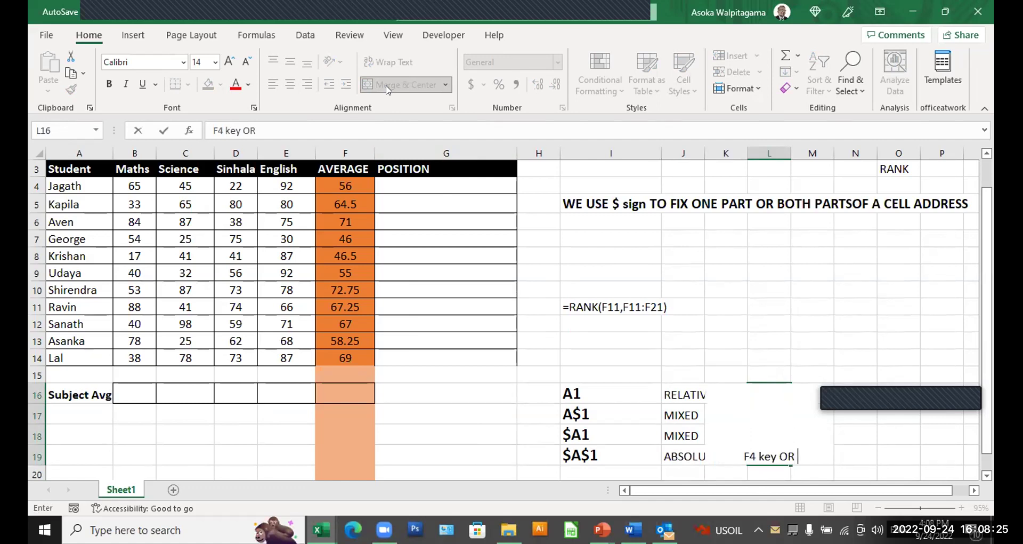
pyautogui.write(' fn')
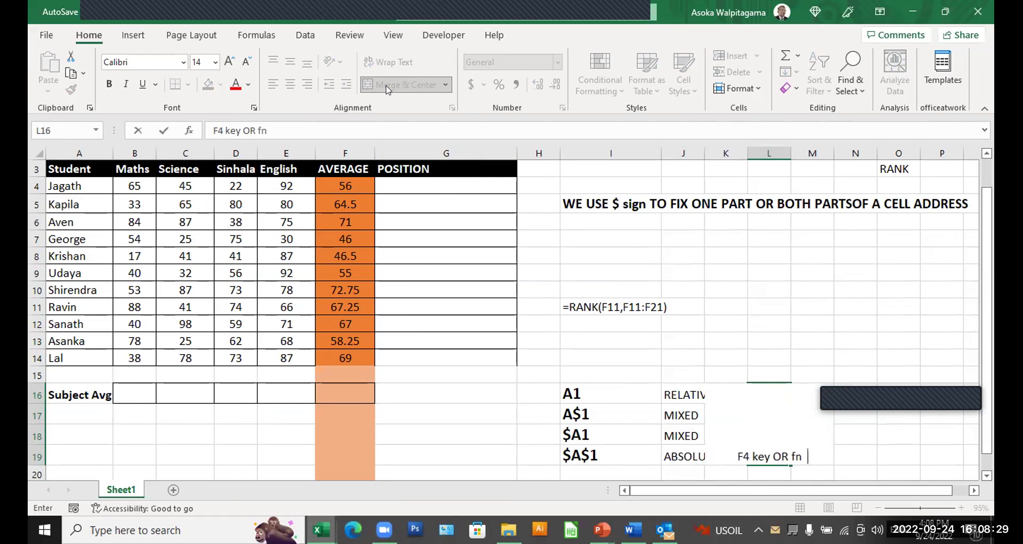
pyautogui.write('  F4')
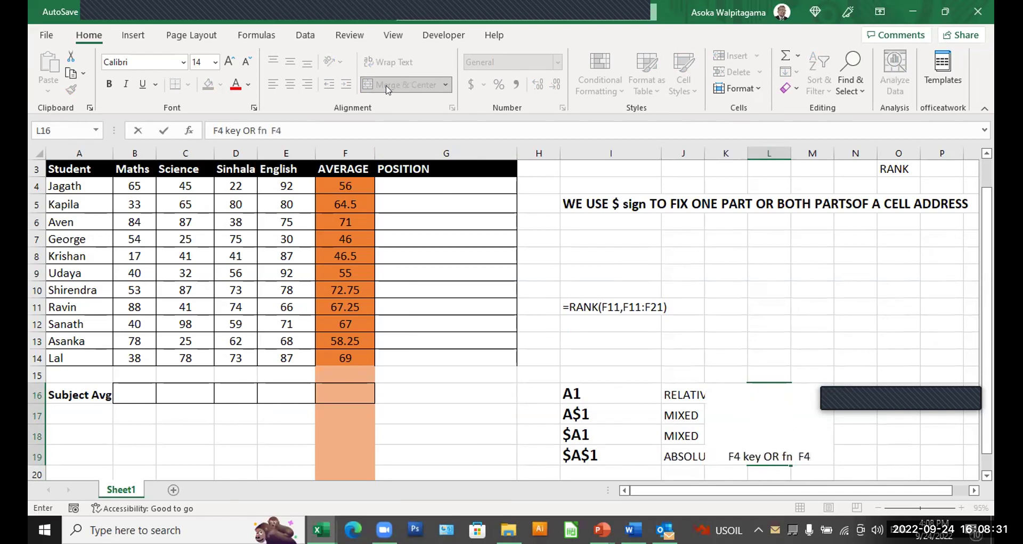
pyautogui.write(' TOGETHER')
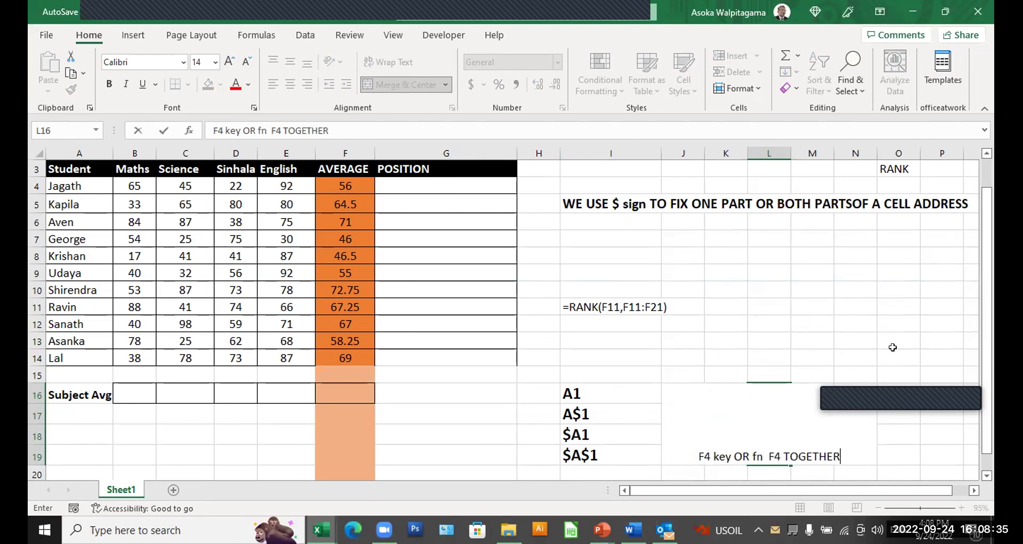
pyautogui.click(912, 457)
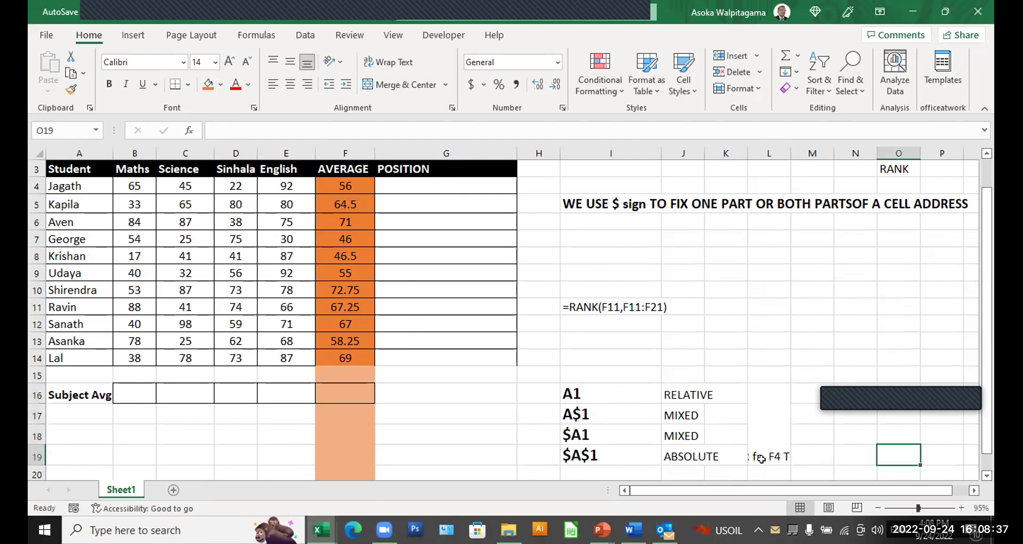
# Step: Widen the F4 key note's merged block to L16:O19, with wrapped text and middle vertical alignment
pyautogui.moveTo(769, 395); pyautogui.dragTo(898, 449)
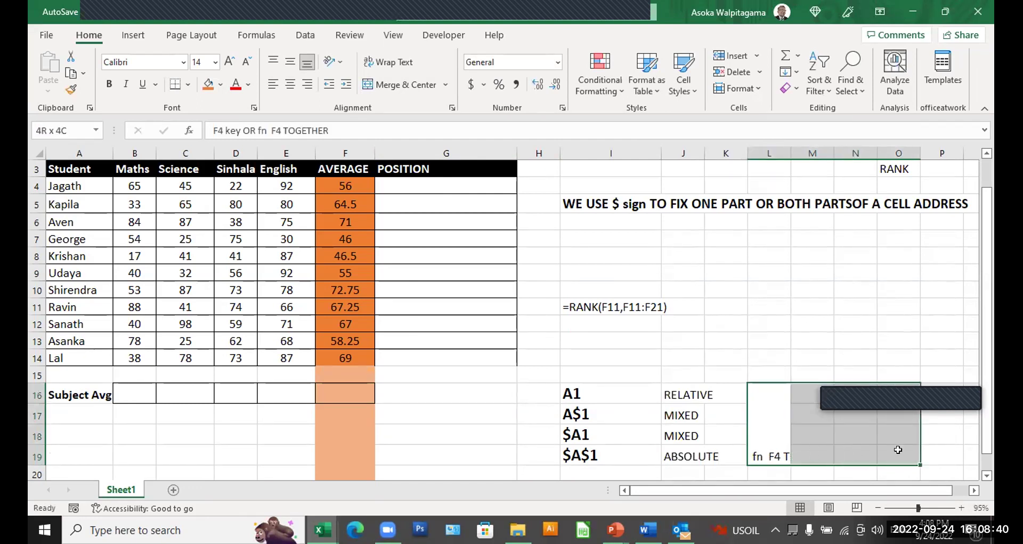
pyautogui.click(420, 85)
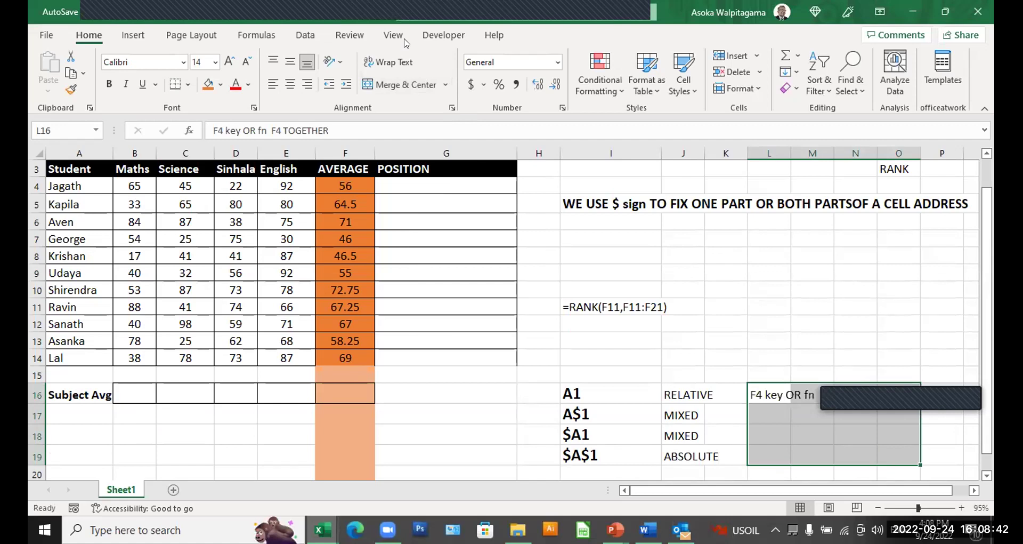
pyautogui.click(406, 85)
pyautogui.click(389, 62)
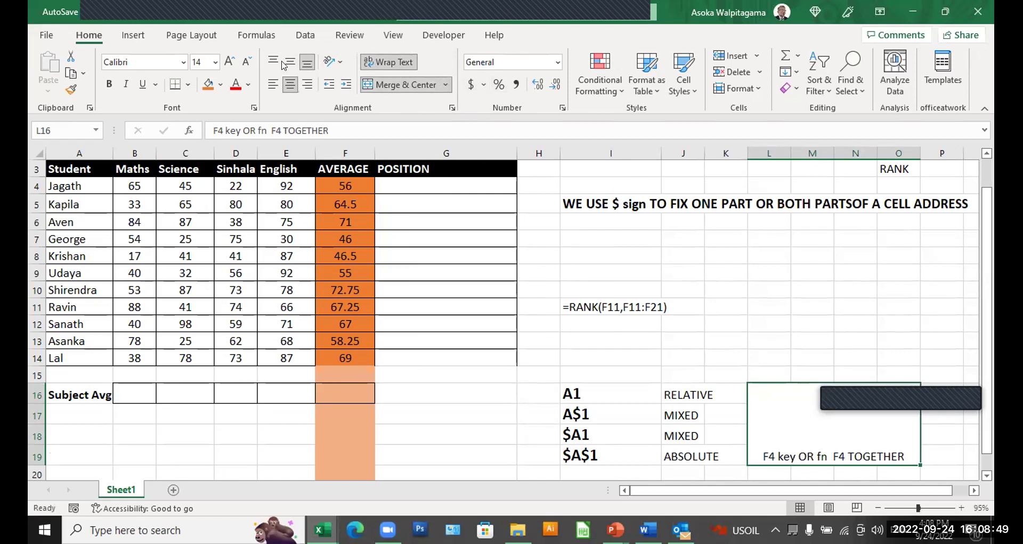
pyautogui.click(286, 64)
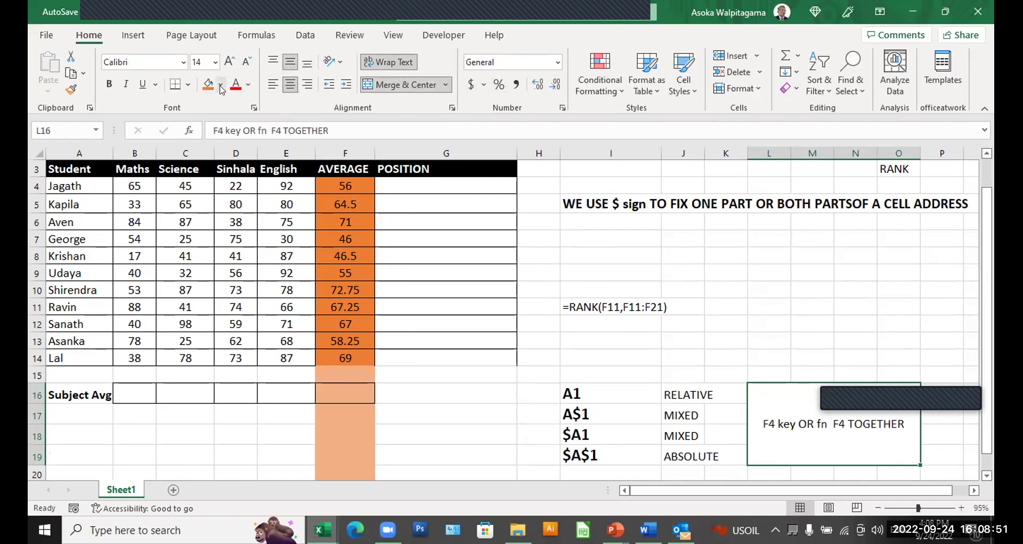
# Step: Fill the merged F4 key note block L16:O19 with the standard light green color
pyautogui.click(220, 84)
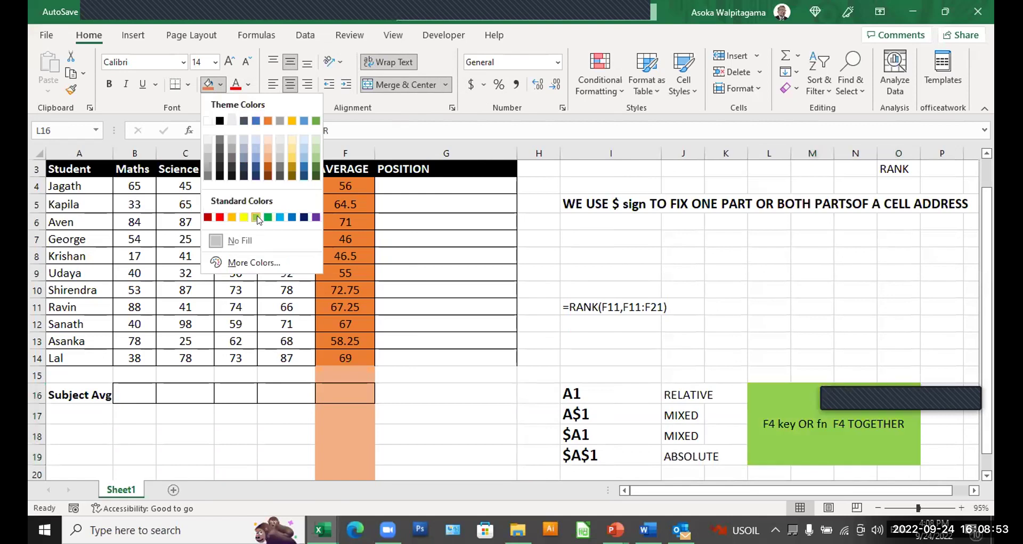
pyautogui.click(256, 217)
pyautogui.click(812, 289)
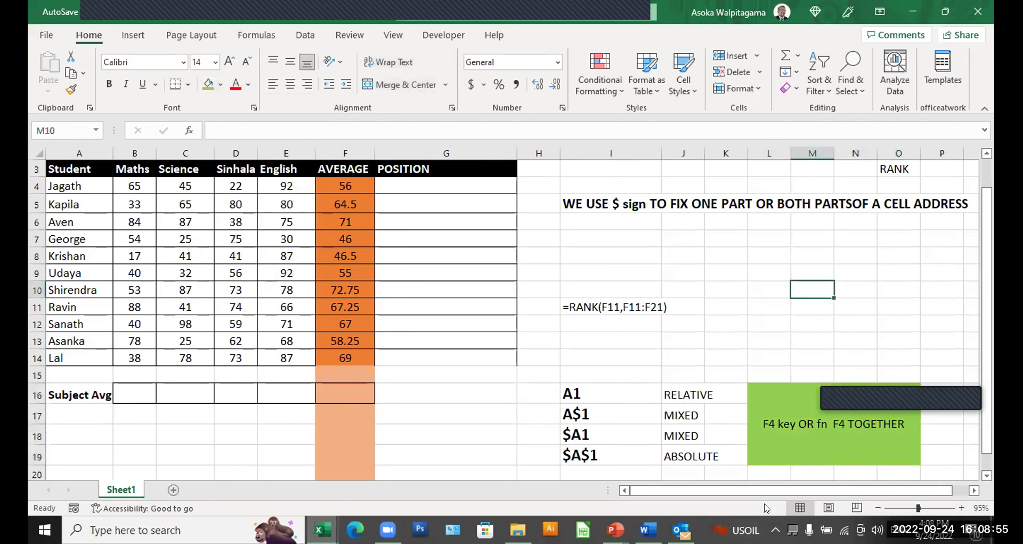
pyautogui.click(794, 429)
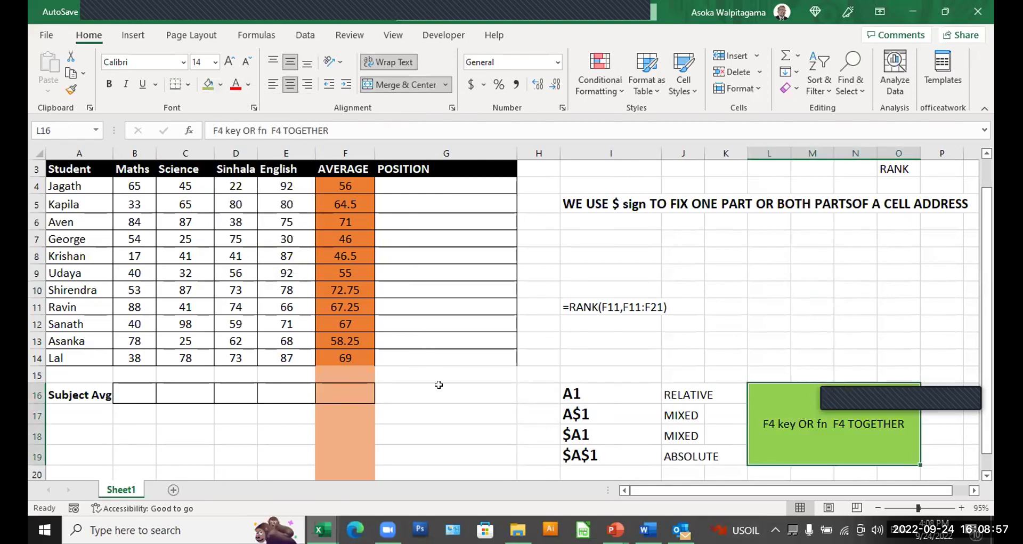
# Step: Start a RANK formula in G4 that ranks the average in F4 against the range F4:F14
pyautogui.click(438, 387)
pyautogui.click(418, 181)
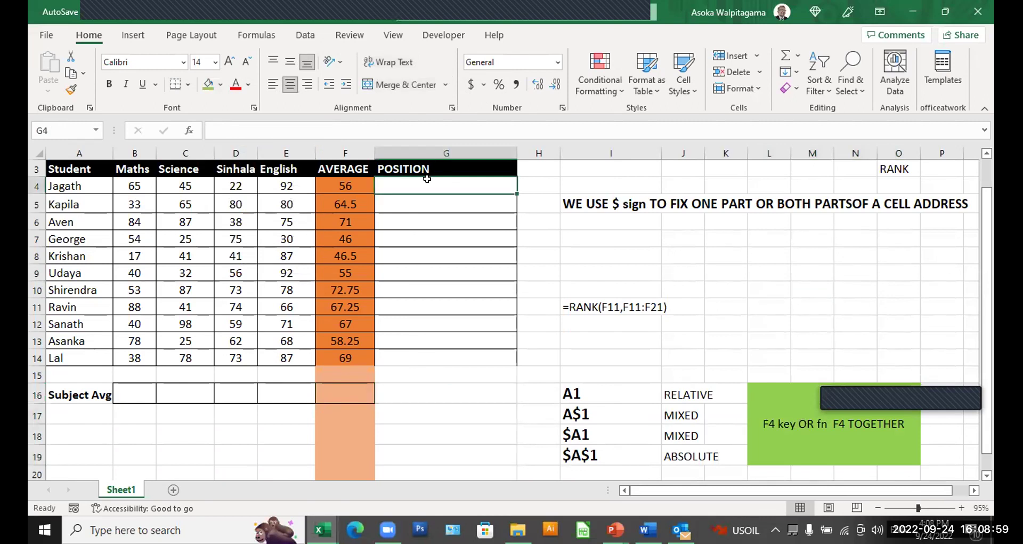
pyautogui.click(962, 507)
pyautogui.scroll(1, 427, 199)
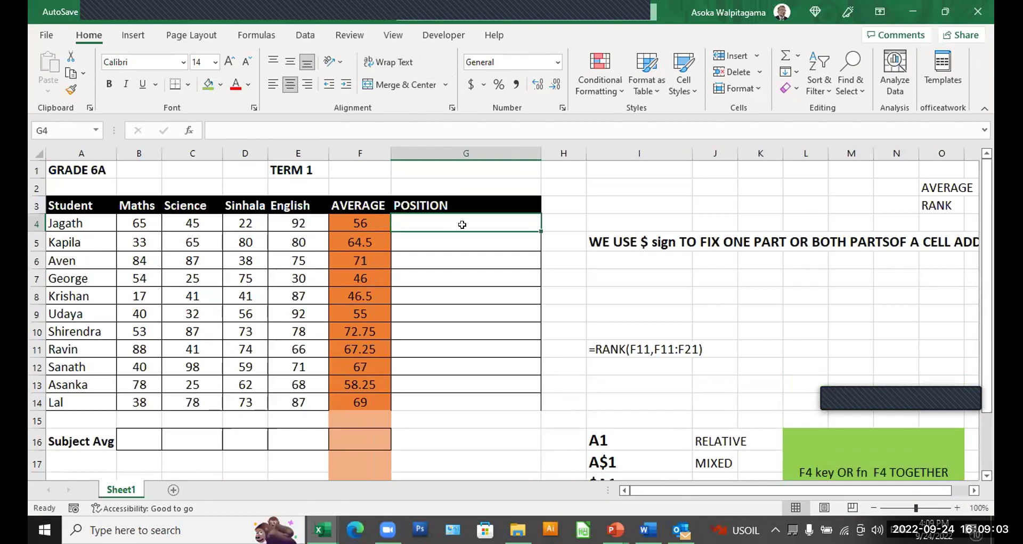
pyautogui.write('=')
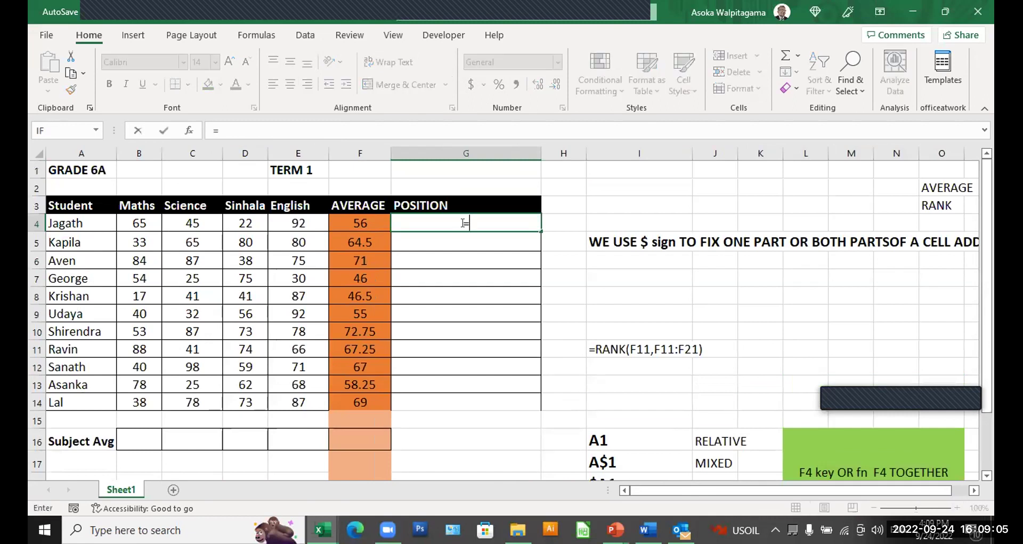
pyautogui.write('RANK')
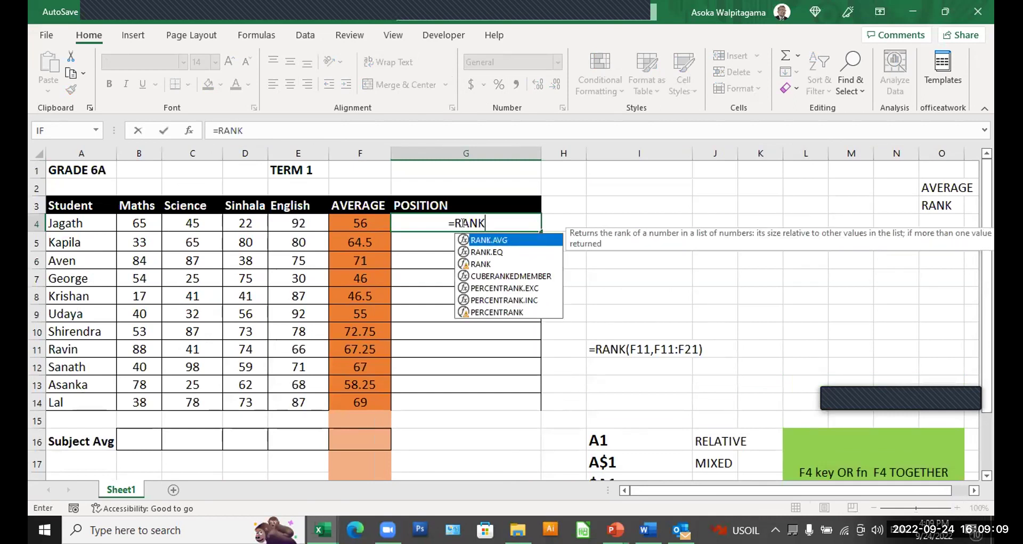
pyautogui.doubleClick(484, 263)
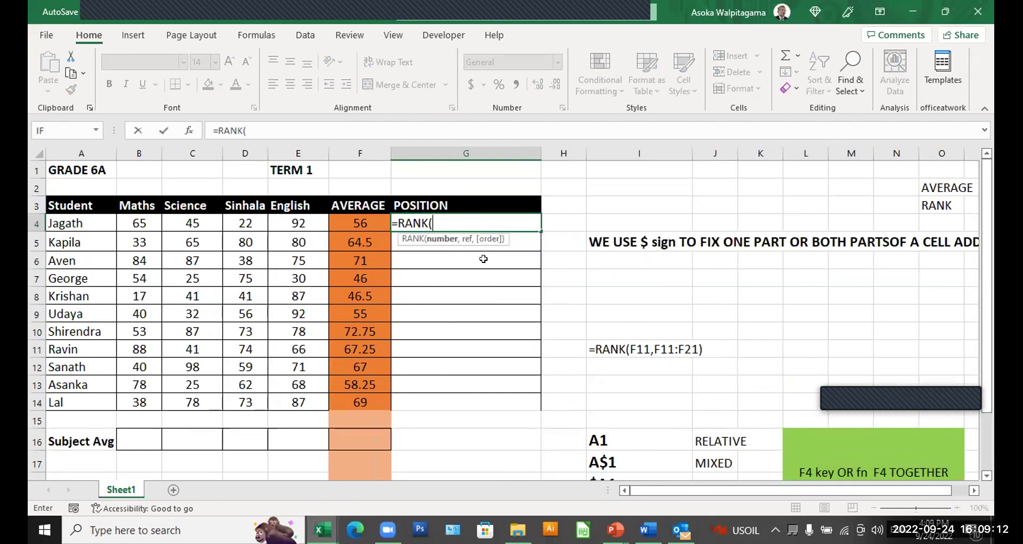
pyautogui.click(350, 219)
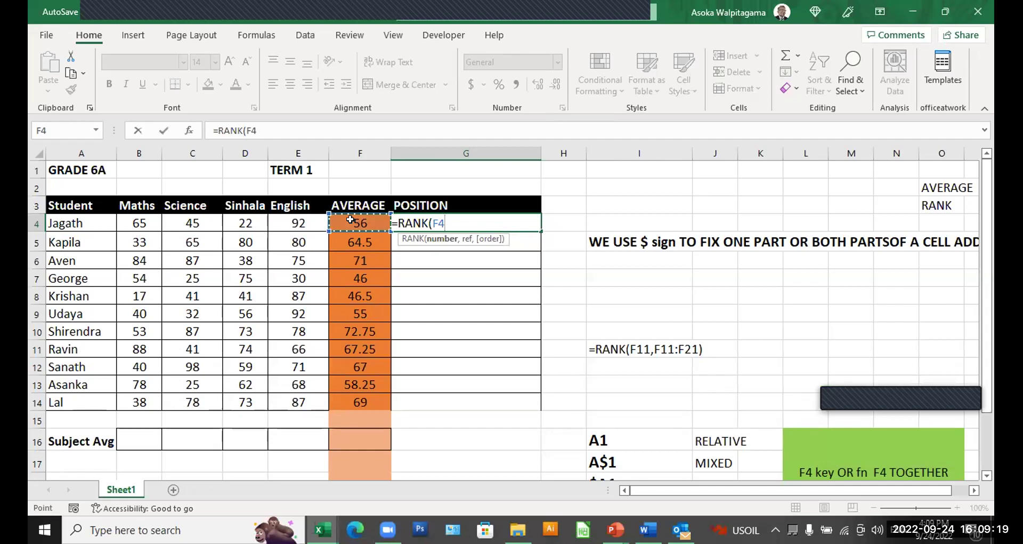
pyautogui.write(',')
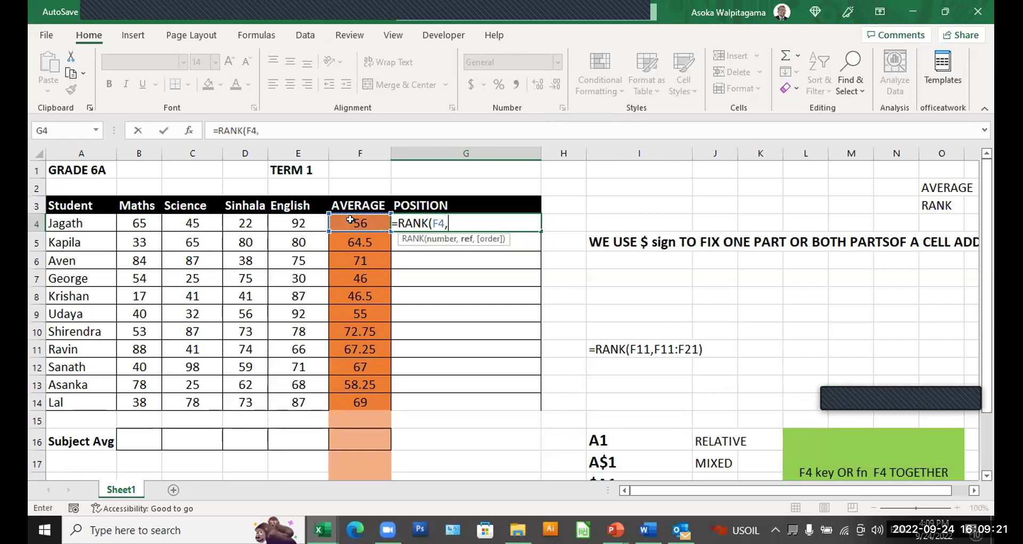
pyautogui.moveTo(350, 219); pyautogui.dragTo(349, 396)
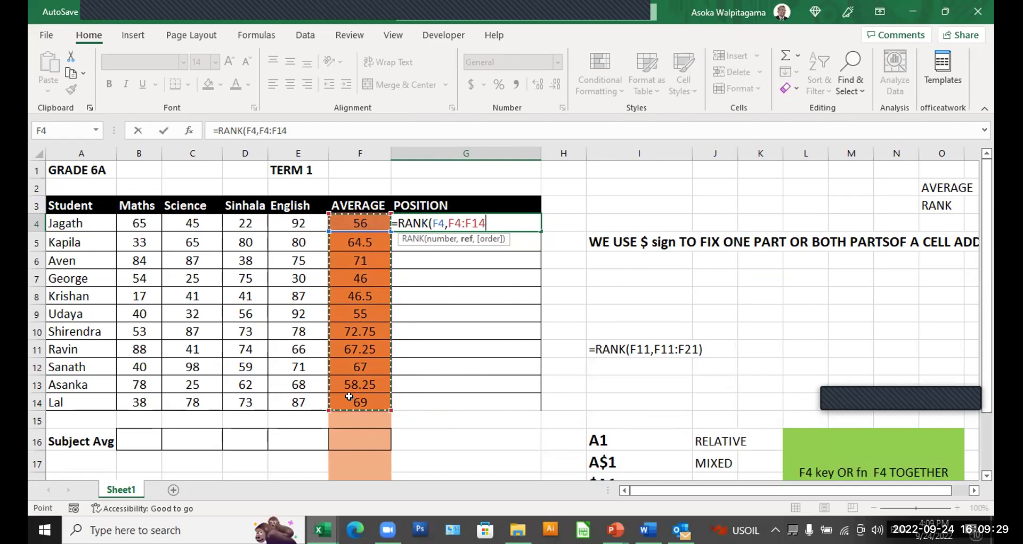
# Step: Cycle the rank range through its reference types, leave it absolute as $F$4:$F$14, and complete the G4 formula
pyautogui.press('F4')
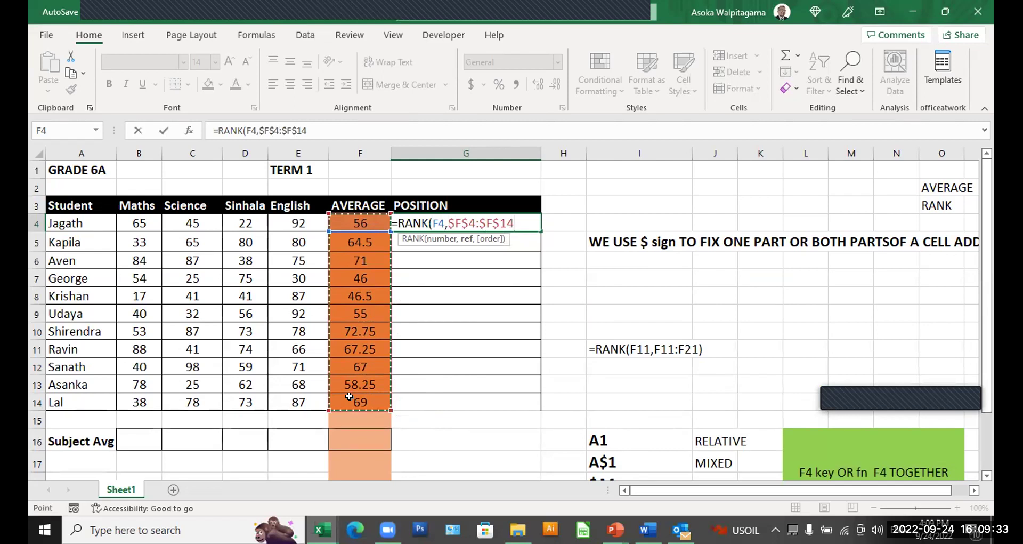
pyautogui.press('F4')
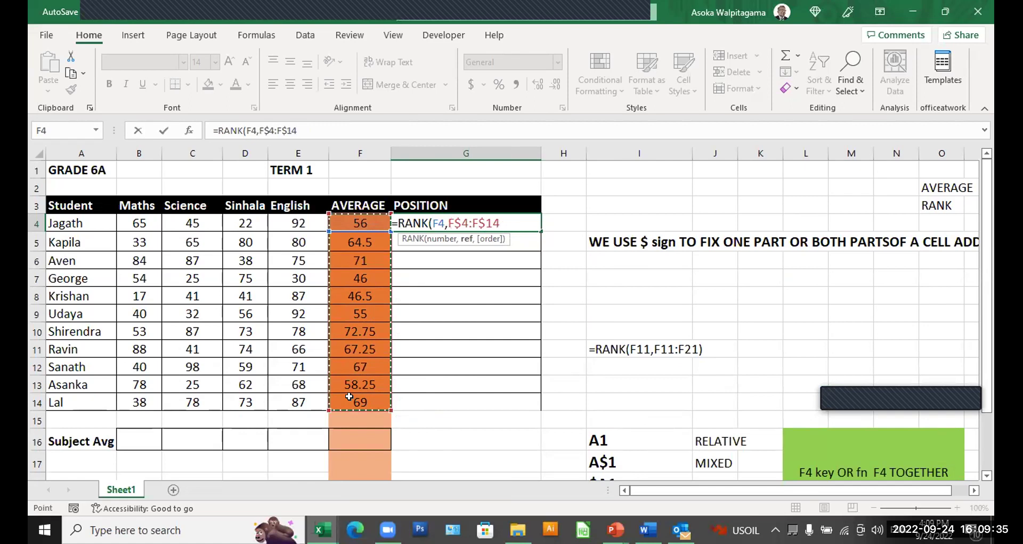
pyautogui.press('F4')
pyautogui.press('F4')
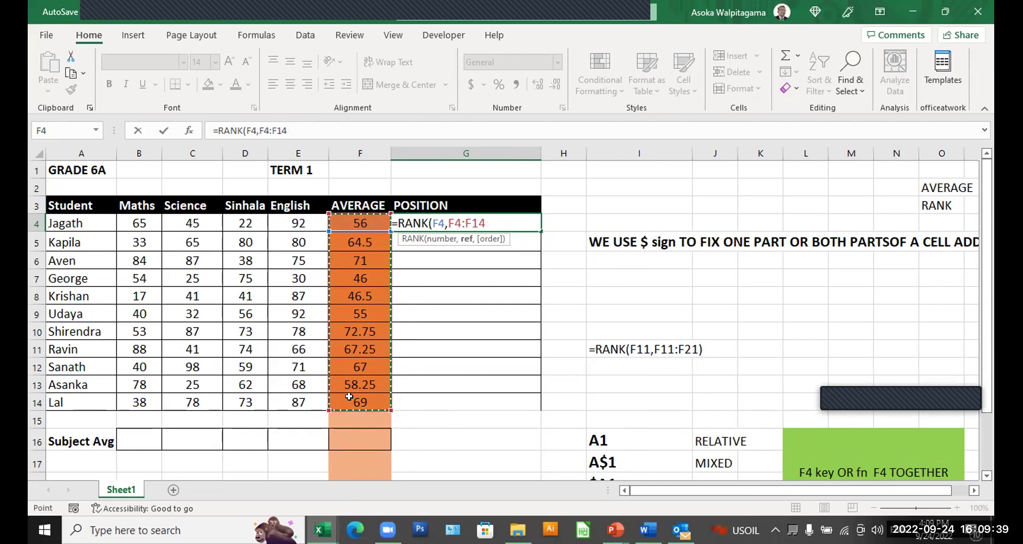
pyautogui.press('F4')
pyautogui.press('F4')
pyautogui.press('F4')
pyautogui.press('F4')
pyautogui.press('F4')
pyautogui.press('F4')
pyautogui.press('F4')
pyautogui.press('F4')
pyautogui.press('F4')
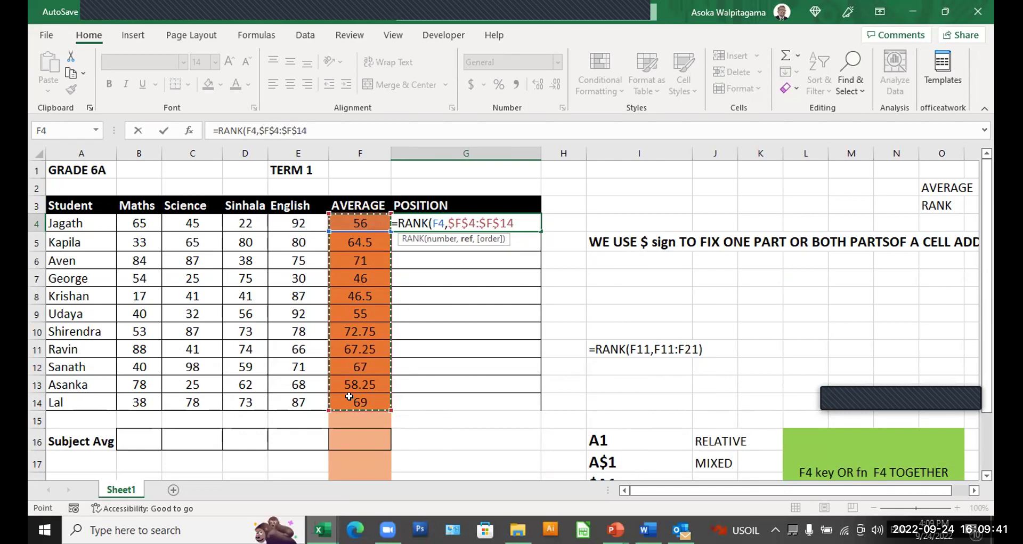
pyautogui.press('F4')
pyautogui.press('F4')
pyautogui.press('F4')
pyautogui.press('F4')
pyautogui.write(')')
pyautogui.press('Return')
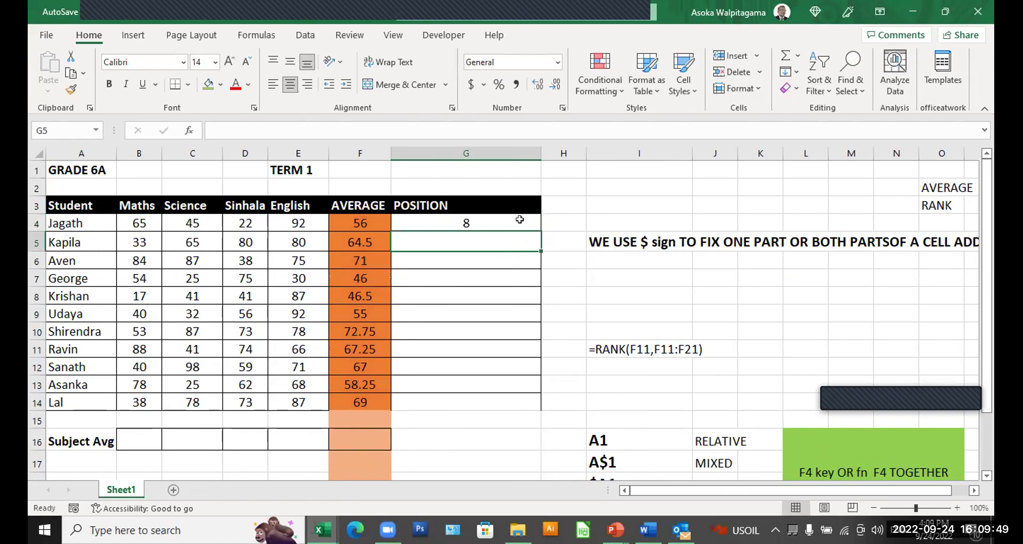
# Step: Copy the absolute-range RANK formula from G4 down to G14 and inspect the copies in G10 and G6
pyautogui.click(520, 219)
pyautogui.doubleClick(542, 225)
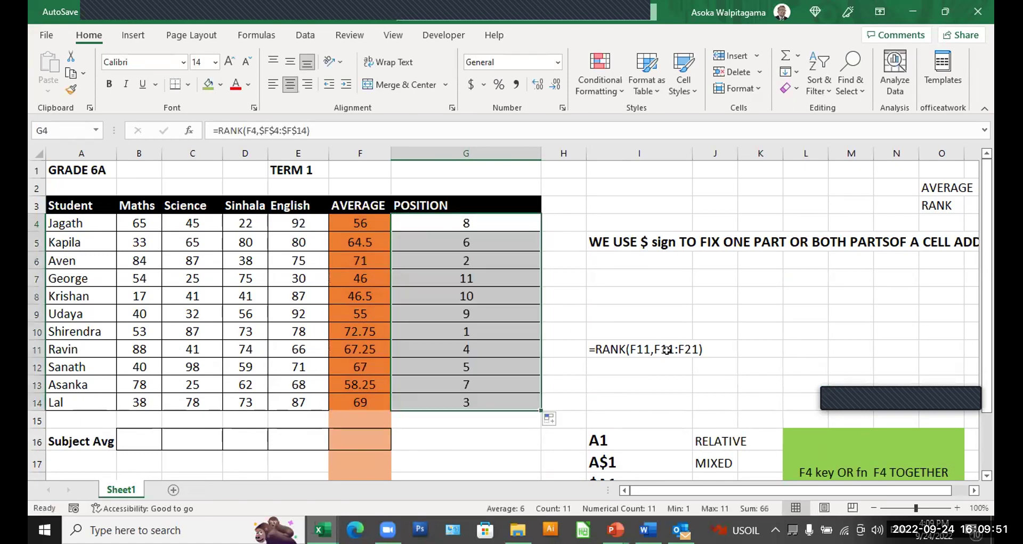
pyautogui.click(465, 333)
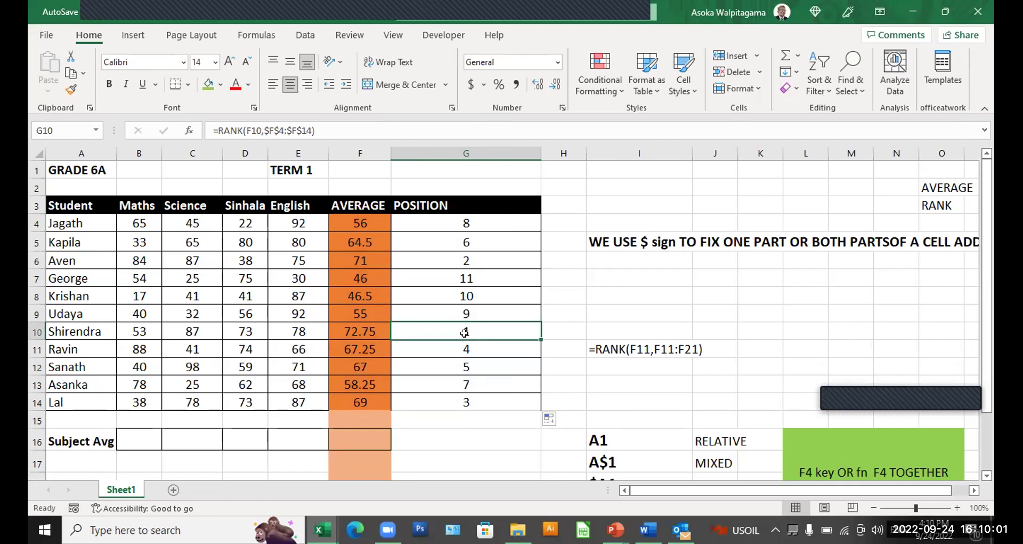
pyautogui.click(475, 260)
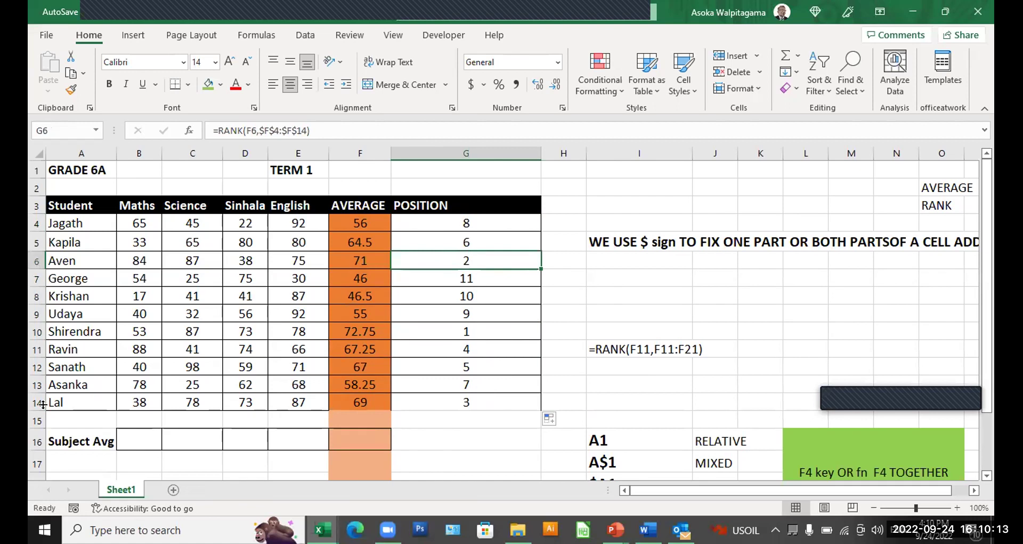
# Step: Calculate the Maths subject average in B16 with the AVERAGE function over B4:B14
pyautogui.click(145, 439)
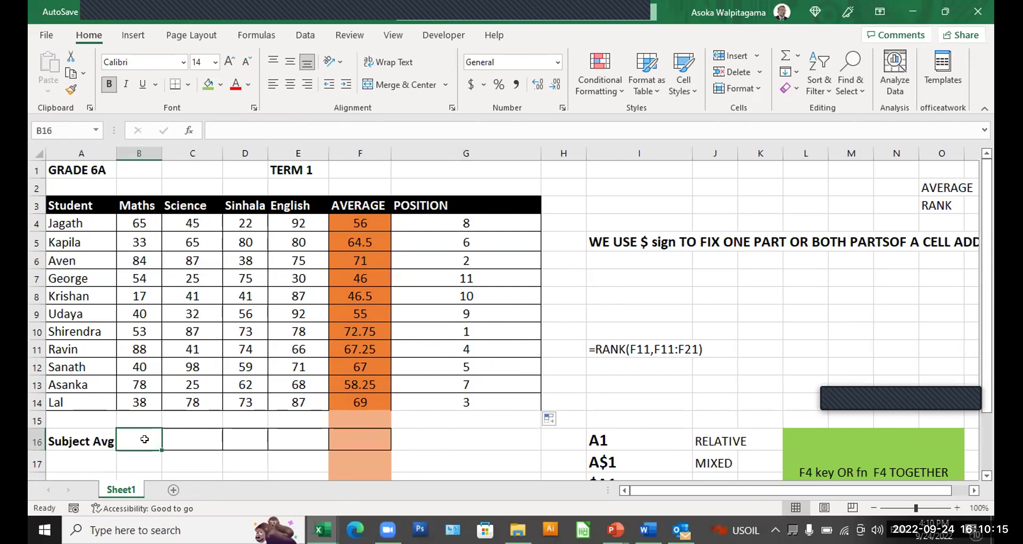
pyautogui.write('=A')
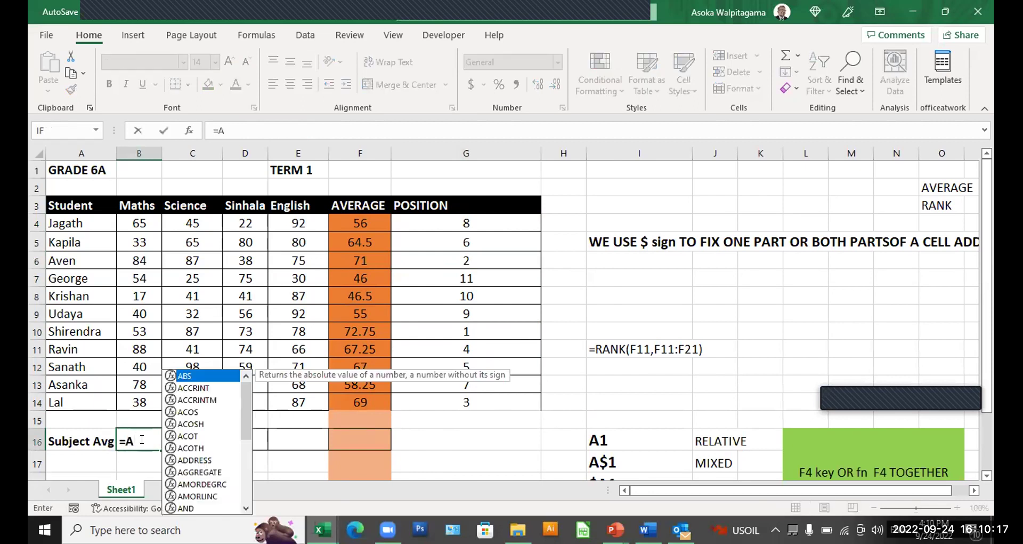
pyautogui.write('V')
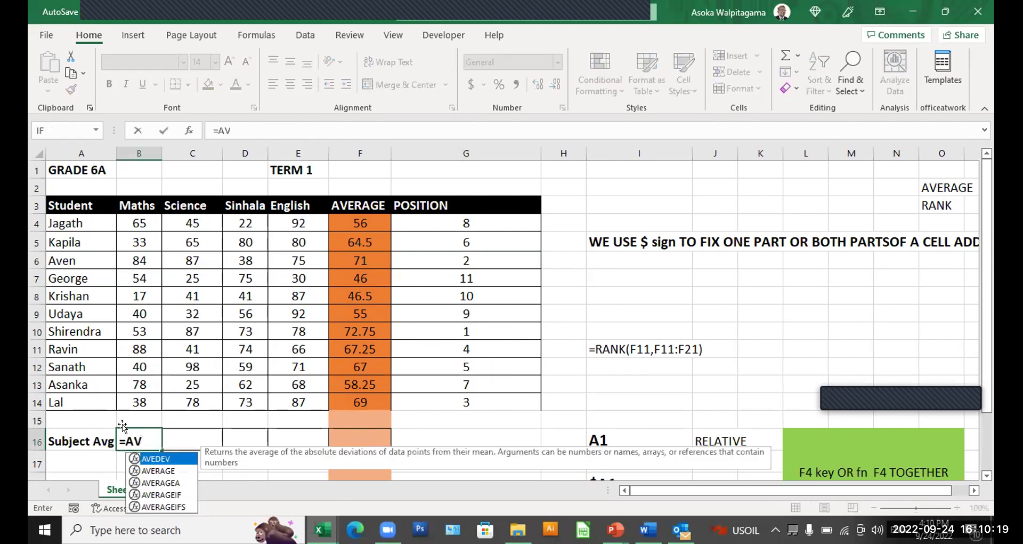
pyautogui.doubleClick(157, 471)
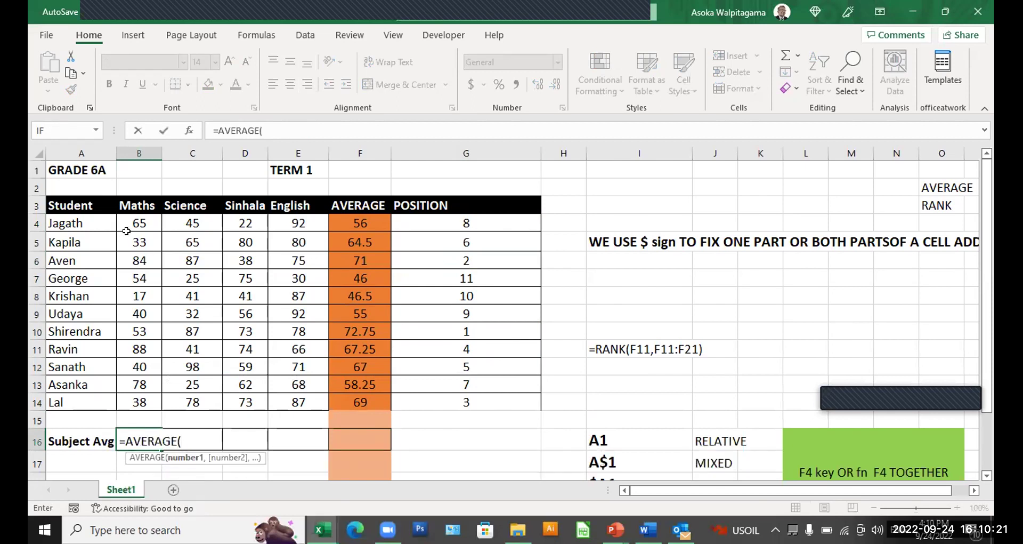
pyautogui.moveTo(140, 223); pyautogui.dragTo(140, 394)
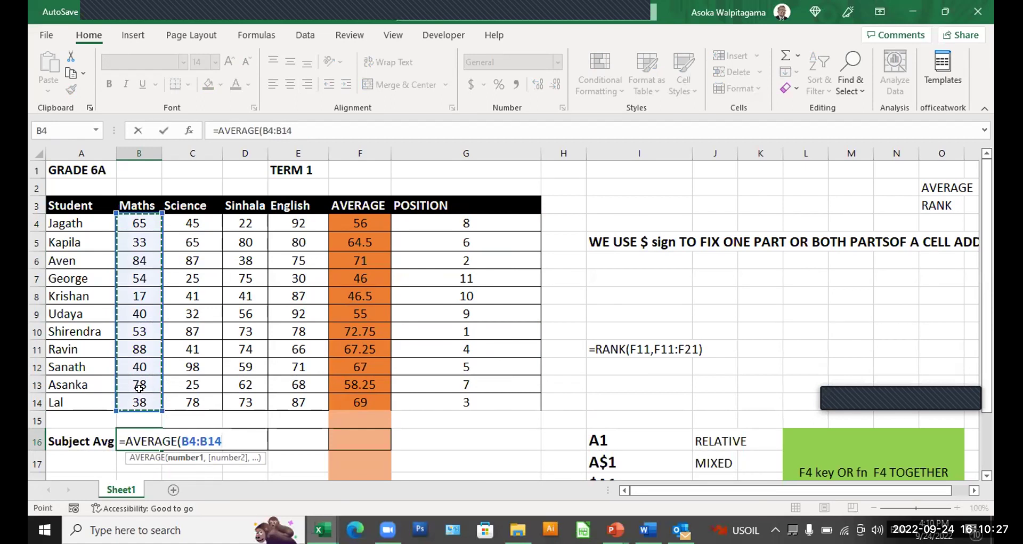
pyautogui.press('Return')
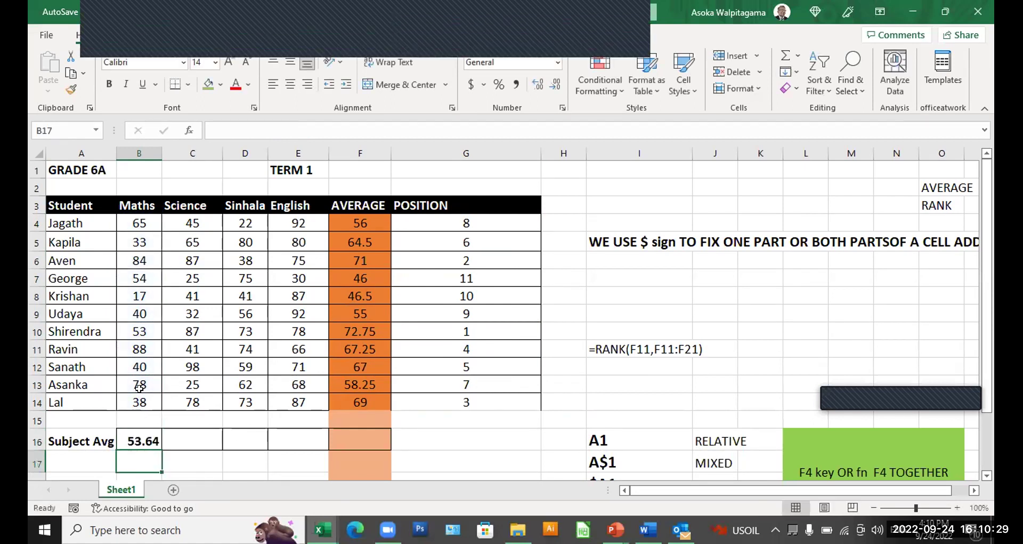
# Step: Copy the Maths average formula from B16 across to E16 for the other subjects
pyautogui.click(146, 438)
pyautogui.moveTo(161, 451); pyautogui.dragTo(332, 452)
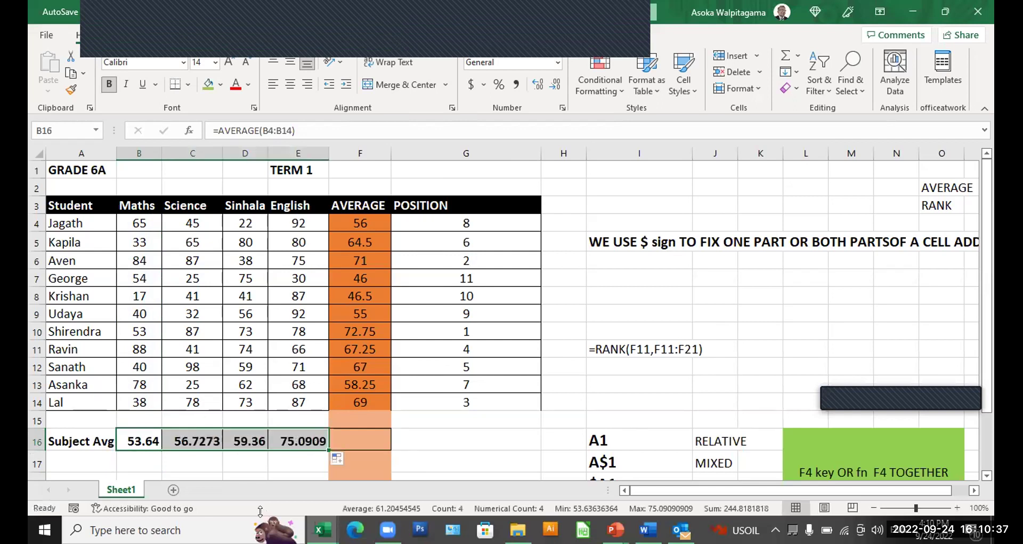
pyautogui.click(394, 10)
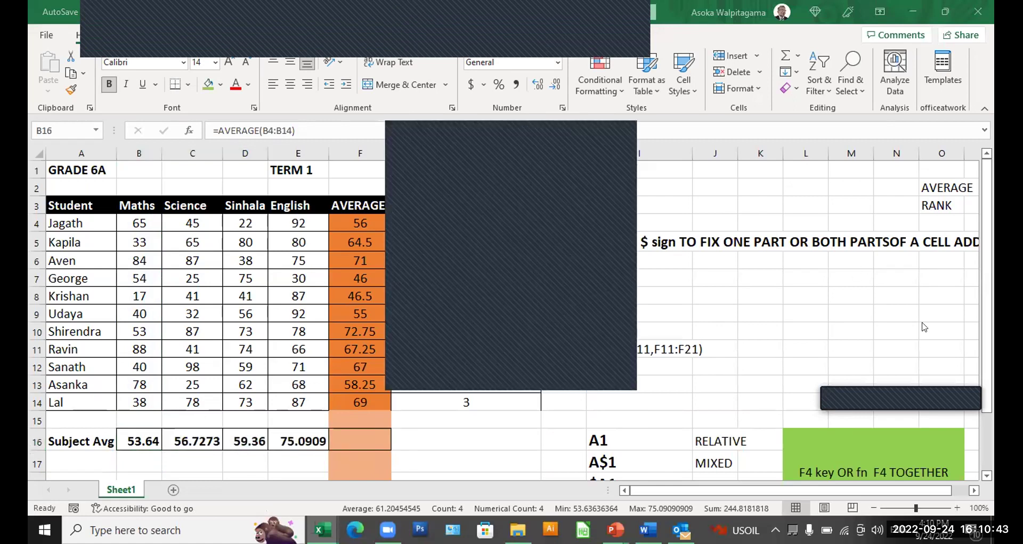
pyautogui.click(552, 131)
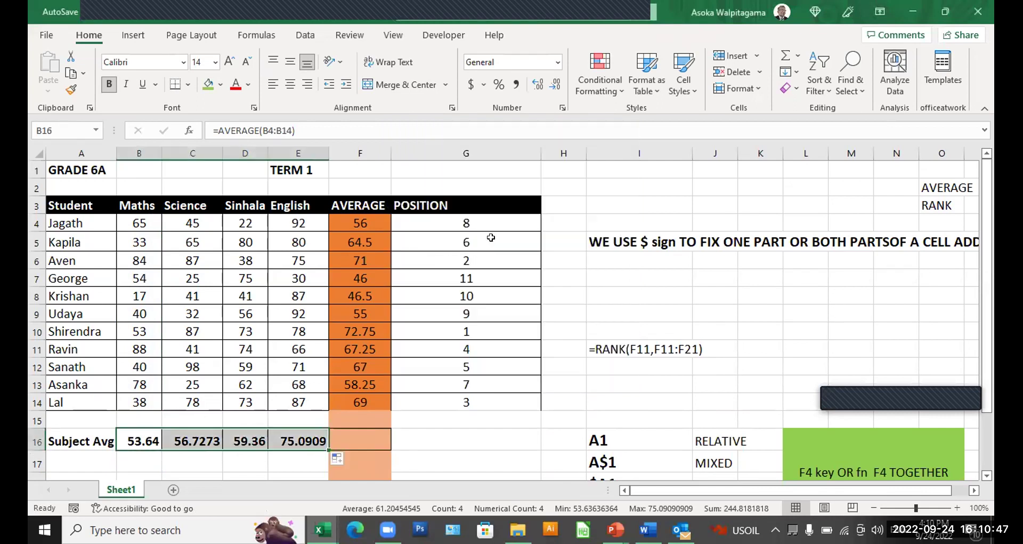
# Step: Clear the positions in G4:G14 and start a new RANK formula in G4 comparing F4 with F4:F14
pyautogui.moveTo(467, 217); pyautogui.dragTo(479, 402)
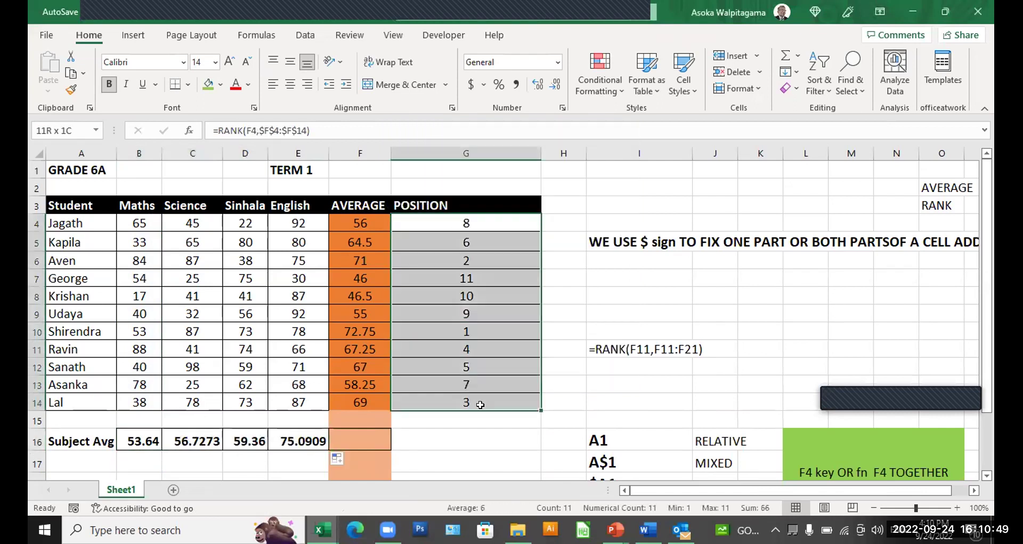
pyautogui.click(467, 223)
pyautogui.write('=RANK')
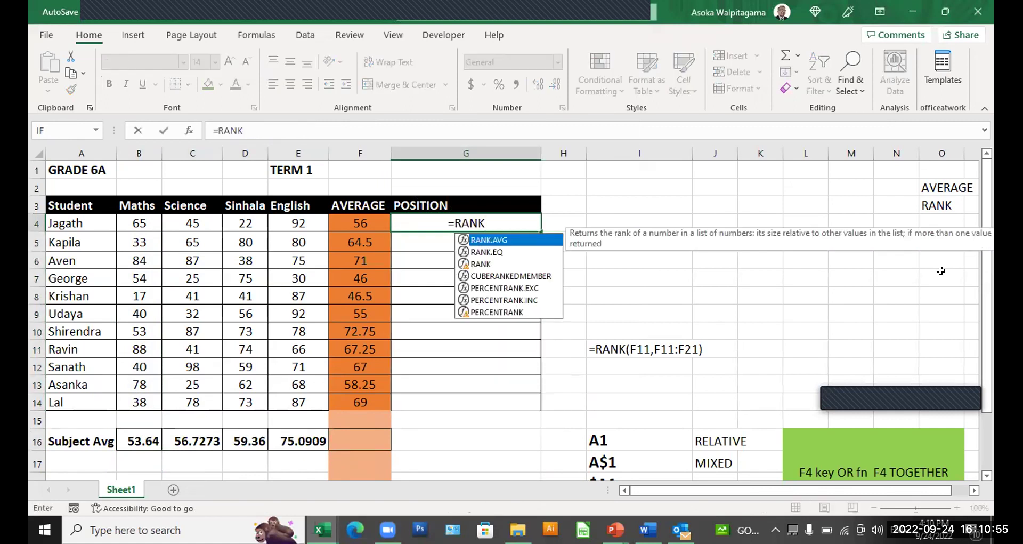
pyautogui.write('(')
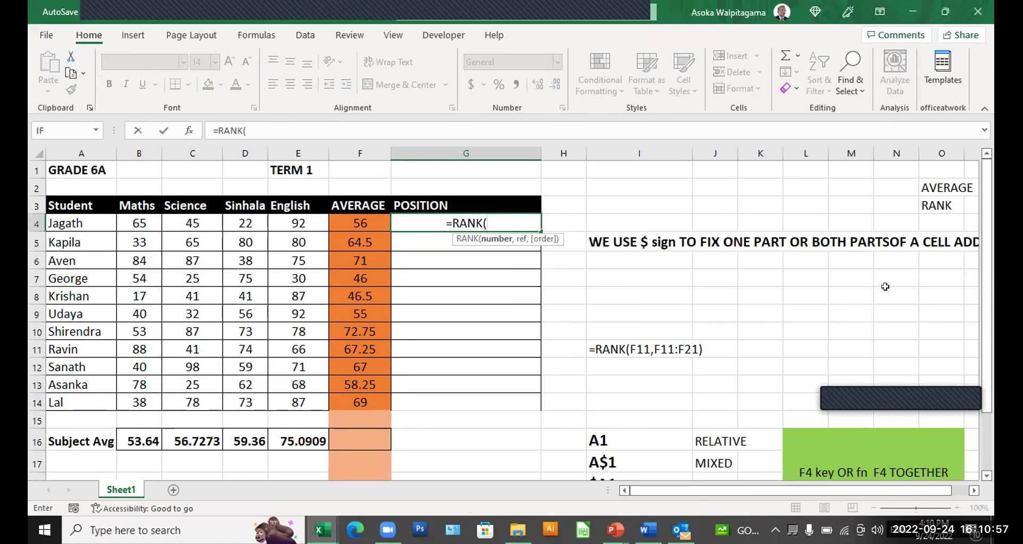
pyautogui.click(367, 216)
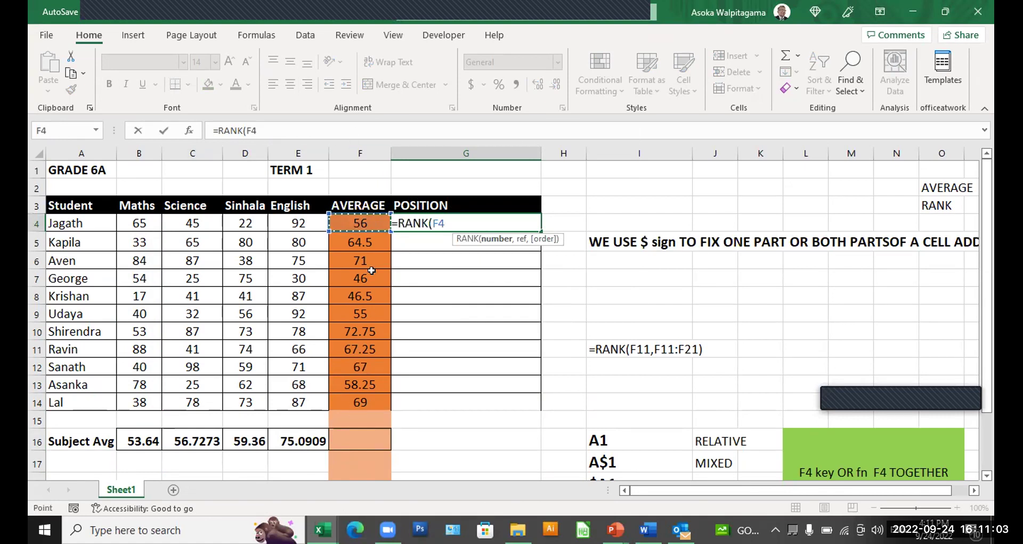
pyautogui.write(',')
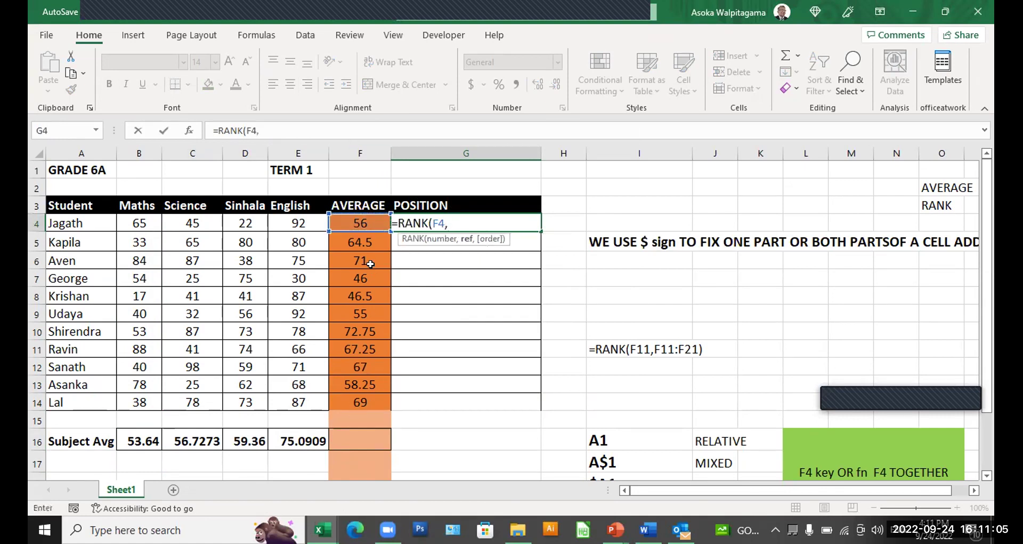
pyautogui.moveTo(363, 216); pyautogui.dragTo(364, 392)
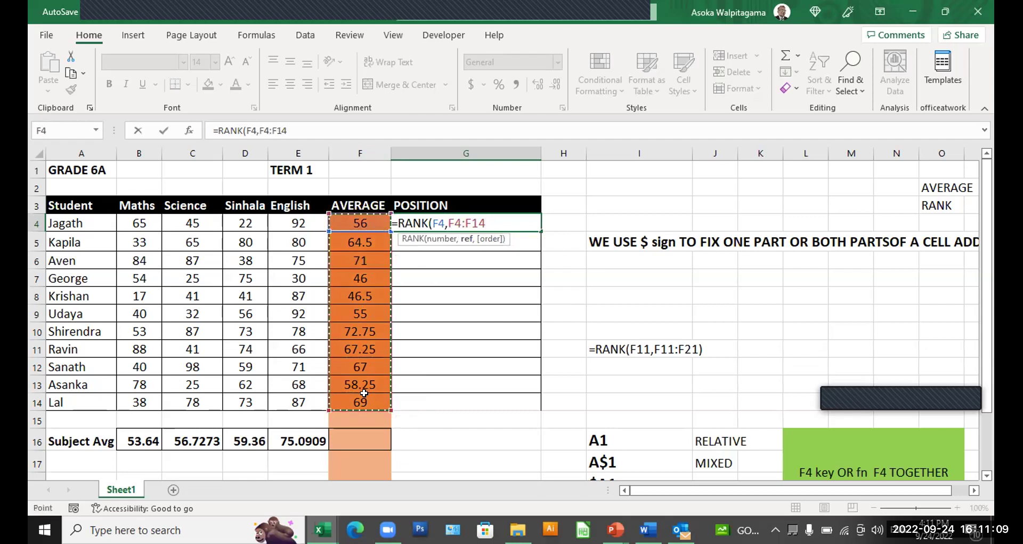
# Step: Fix only the rows of the rank range as F$4:F$14 and copy the completed formula from G4 down to G14
pyautogui.click(457, 215)
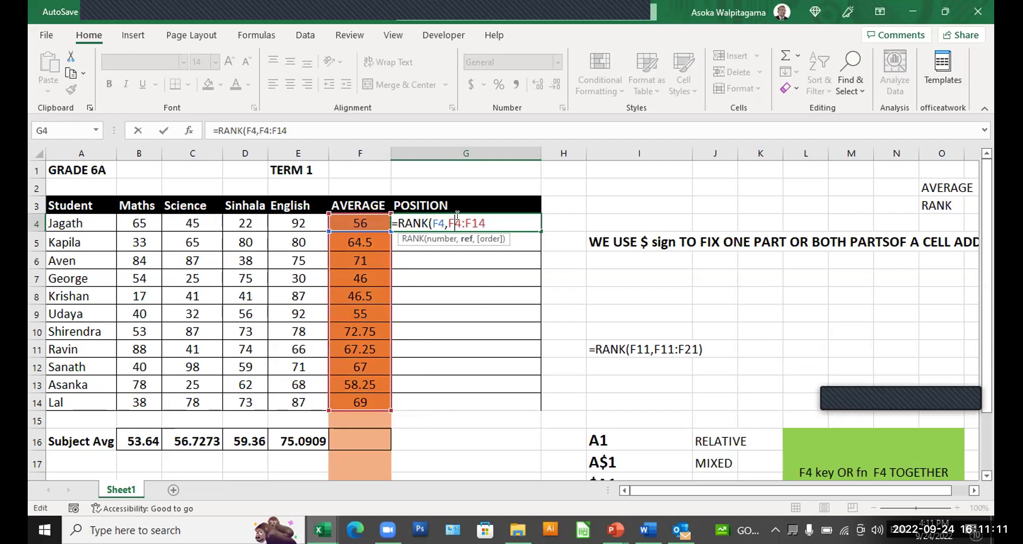
pyautogui.write('$')
pyautogui.click(486, 220)
pyautogui.write('$')
pyautogui.press('Return')
pyautogui.click(502, 218)
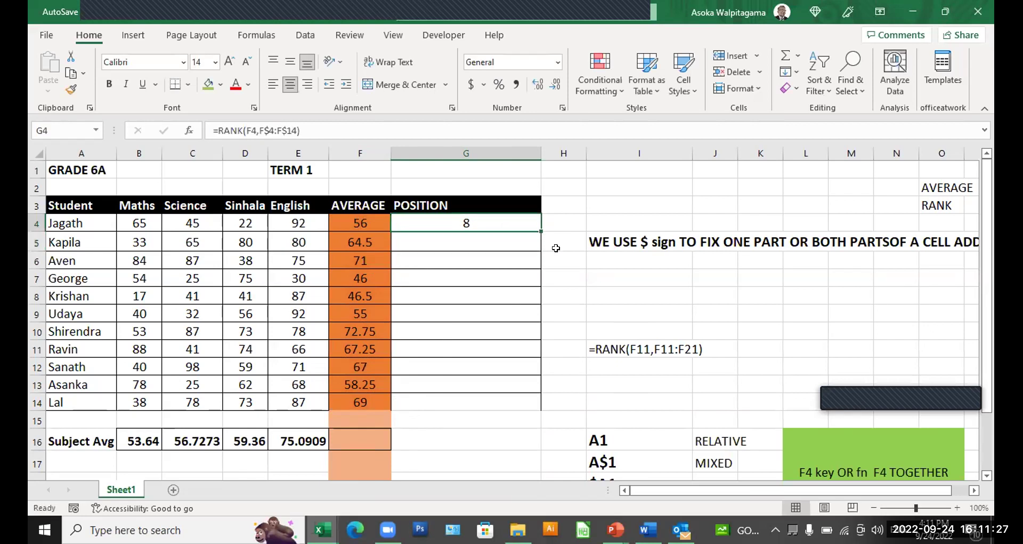
pyautogui.doubleClick(540, 226)
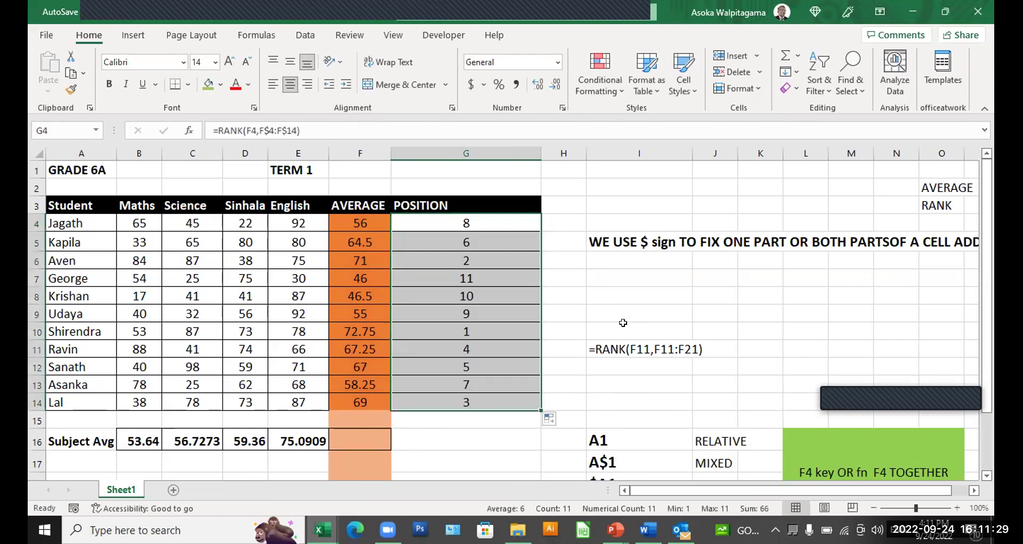
pyautogui.click(659, 279)
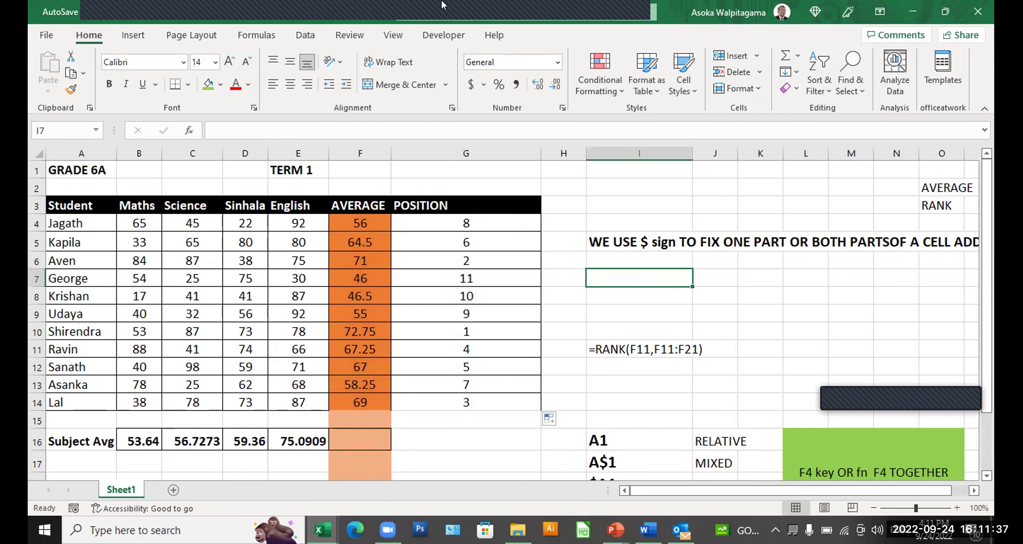
# Step: Format the Grade 6A class report as a table with the blue-header light table style
pyautogui.moveTo(386, 15)
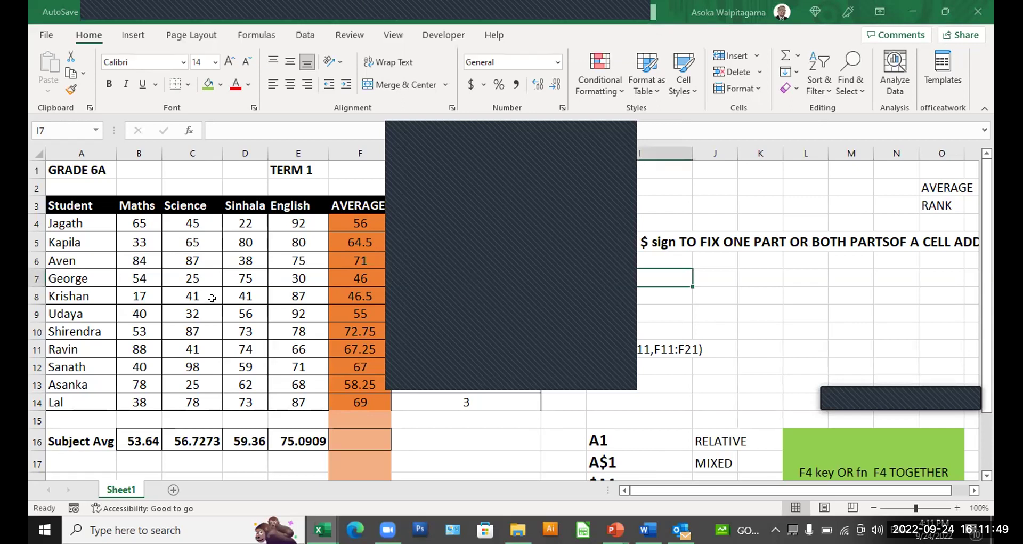
pyautogui.click(197, 281)
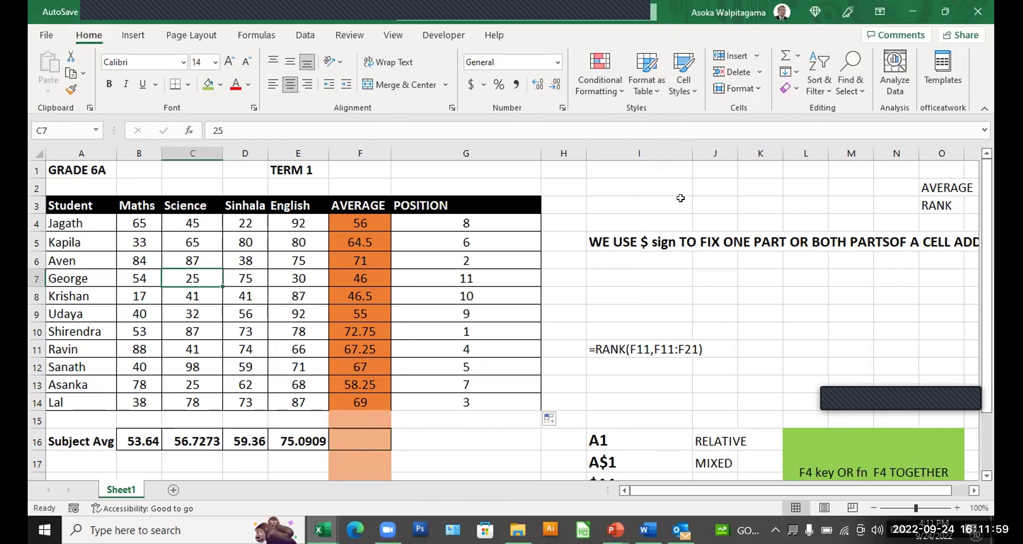
pyautogui.click(647, 75)
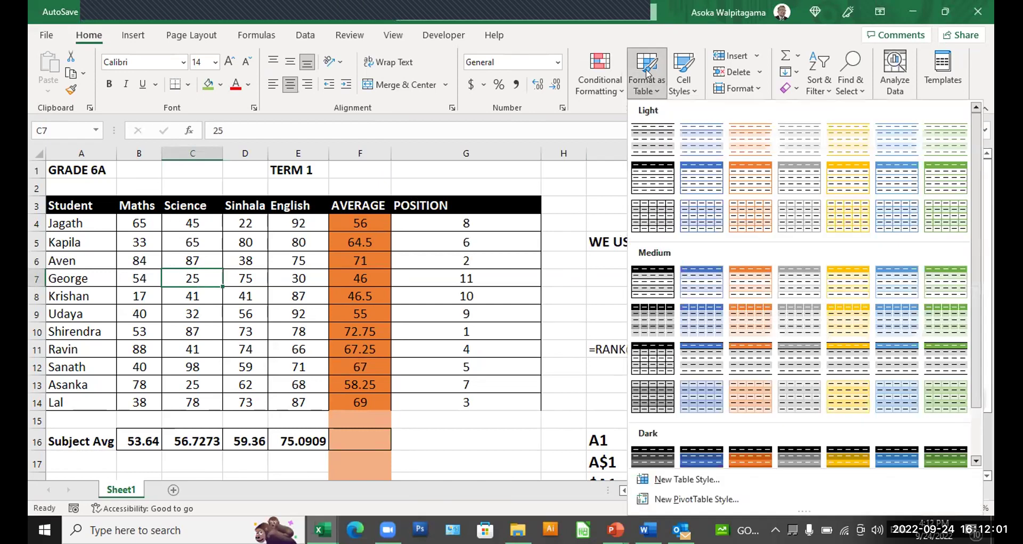
pyautogui.rightClick(700, 179)
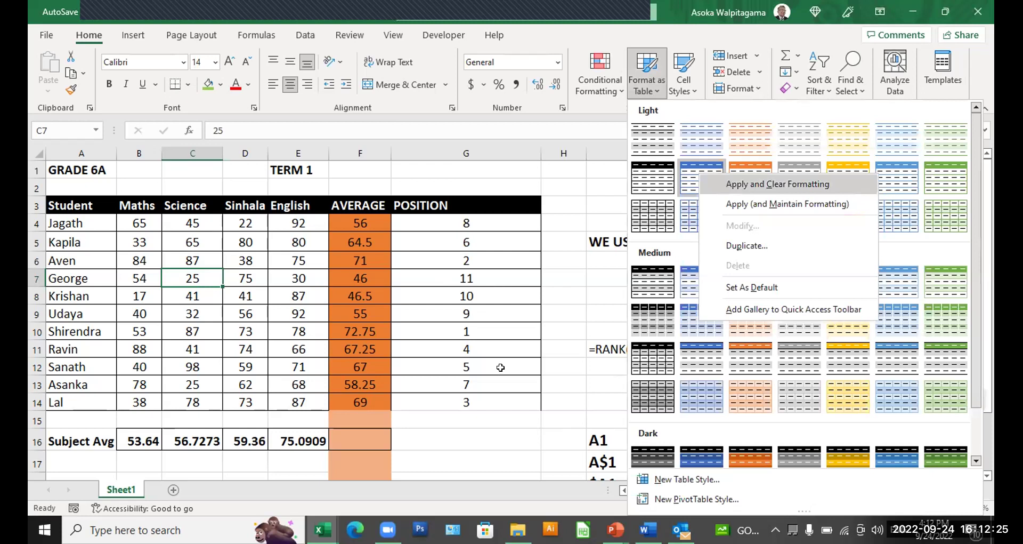
# Step: Enter the number series 1 to 10 in B26:B35, in the empty area below the class report
pyautogui.scroll(-8, 127, 221)
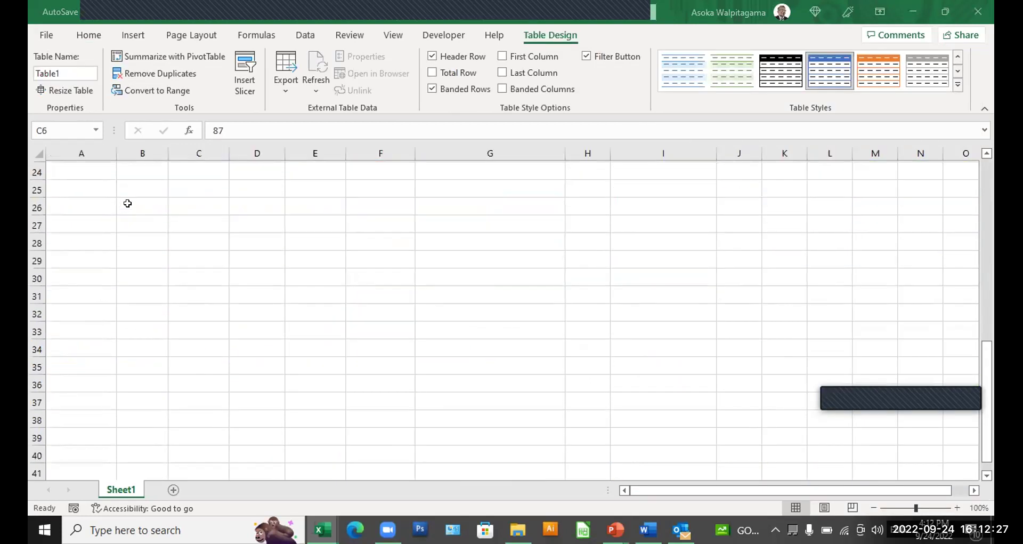
pyautogui.click(128, 203)
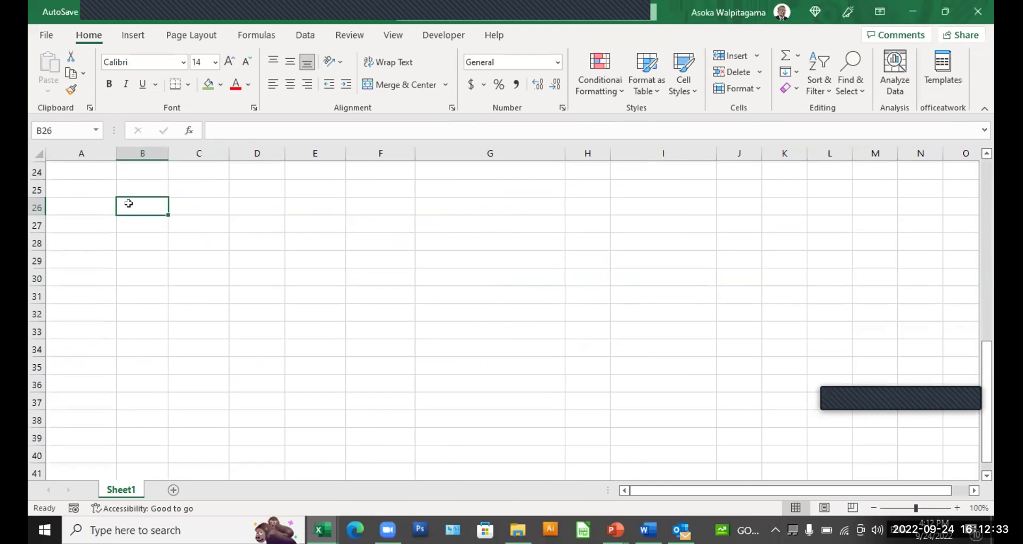
pyautogui.write('1')
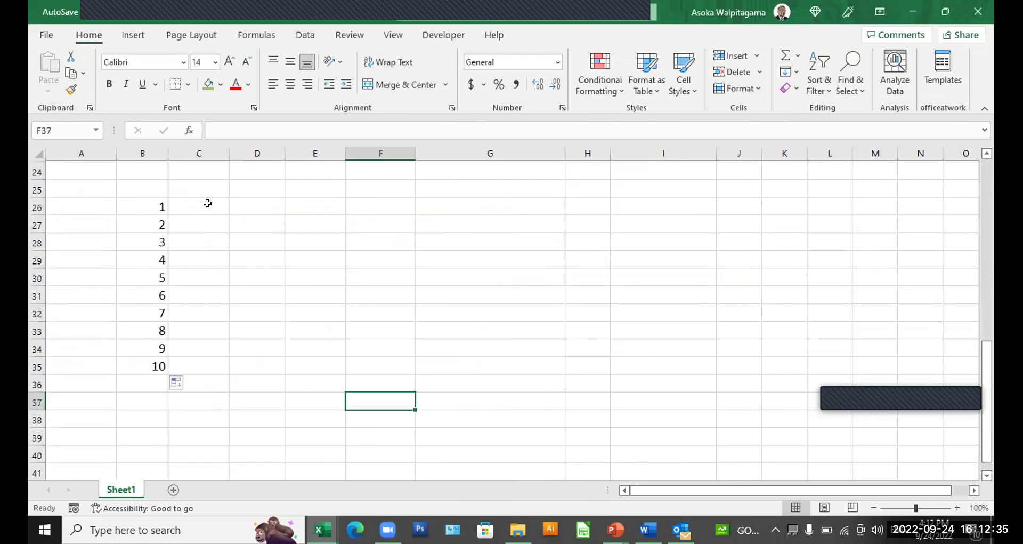
# Step: Multiply each number by 3 with the formula =B26*3 in C26, copied down to C35
pyautogui.click(208, 202)
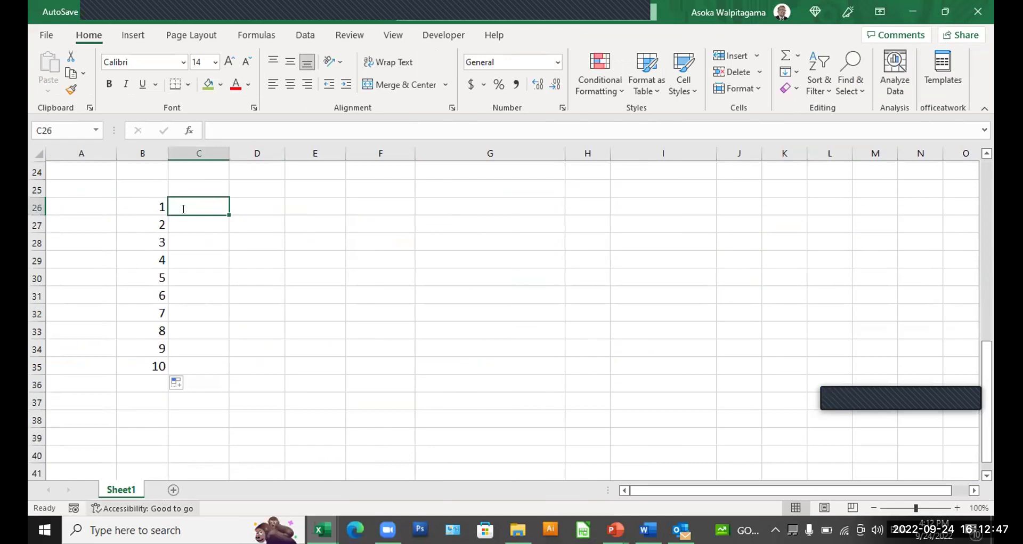
pyautogui.write('3')
pyautogui.press('Return')
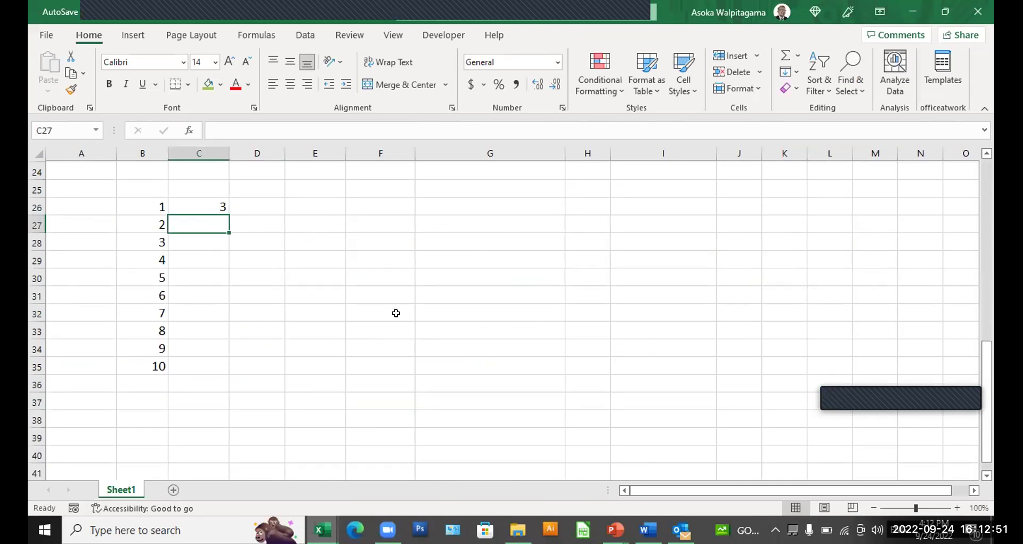
pyautogui.click(215, 207)
pyautogui.doubleClick(229, 216)
pyautogui.click(214, 208)
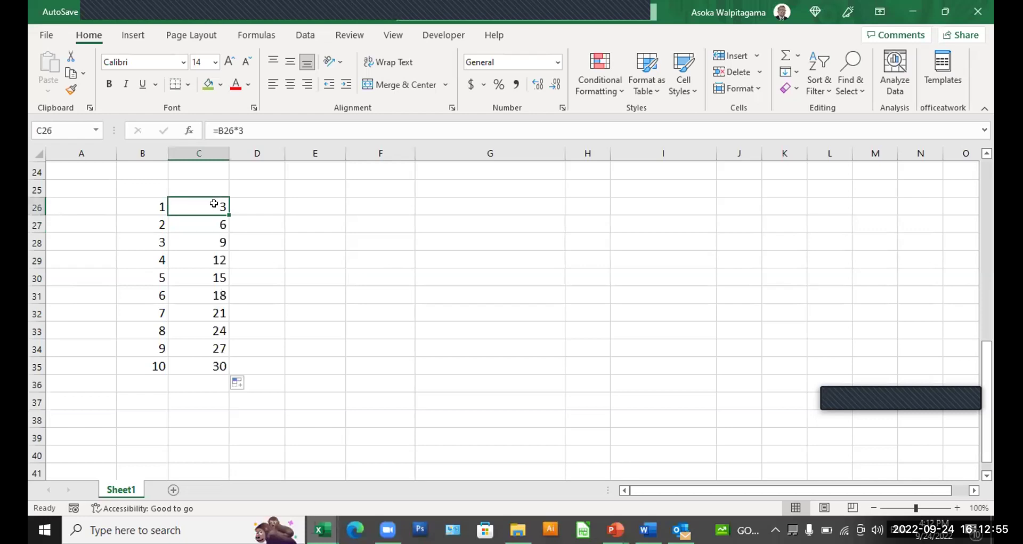
pyautogui.click(407, 290)
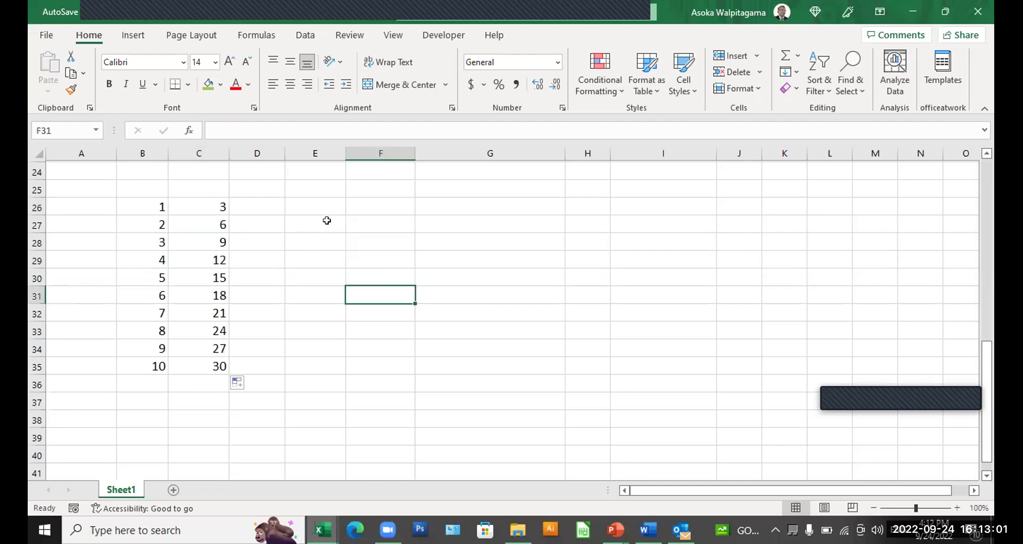
# Step: Enter the multiplier 3 in A25 and shade A25 and the numbers in B26:B35 green
pyautogui.click(78, 189)
pyautogui.write('3')
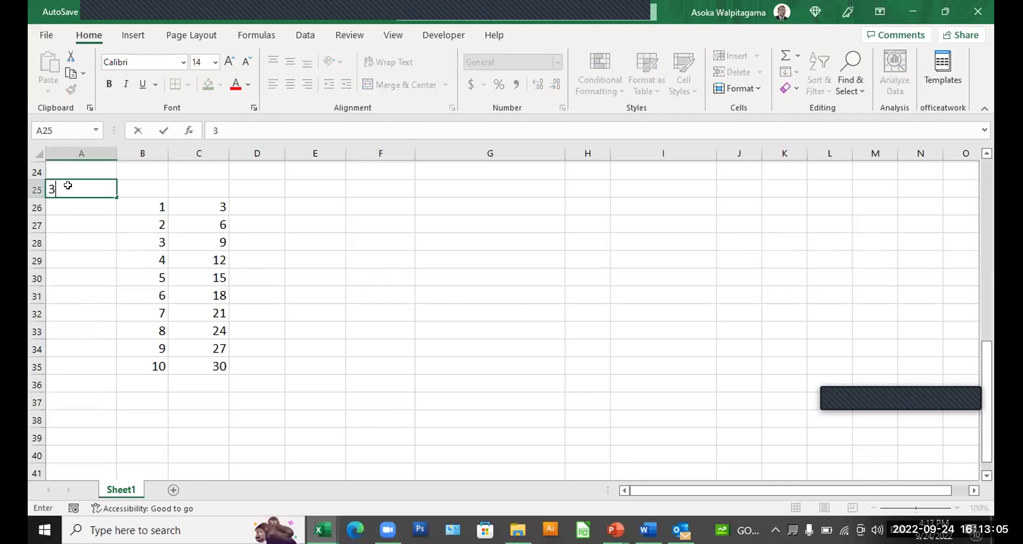
pyautogui.click(159, 208)
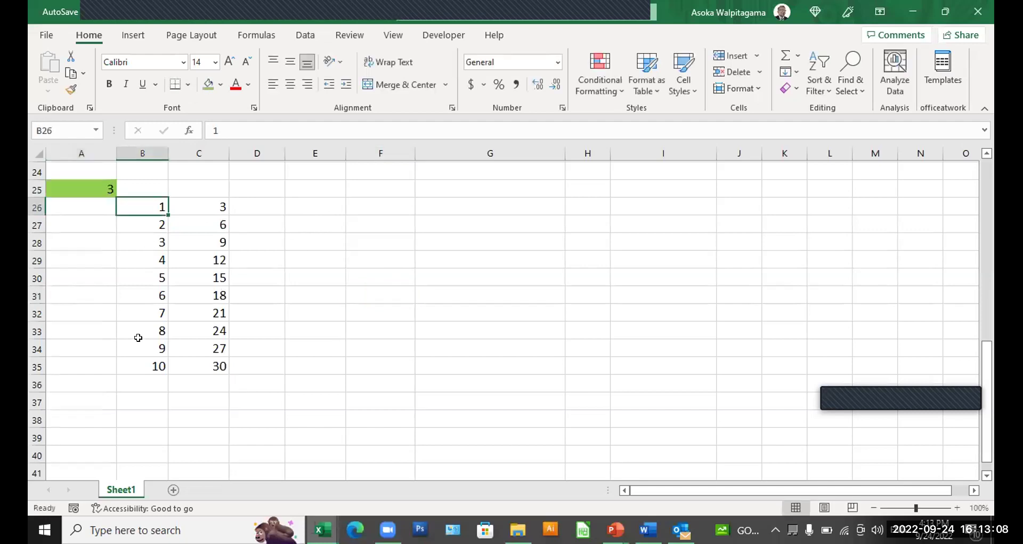
# Step: Enter the relative formula =B26*A25 in D26 and copy it down to D35
pyautogui.write('=')
pyautogui.click(151, 207)
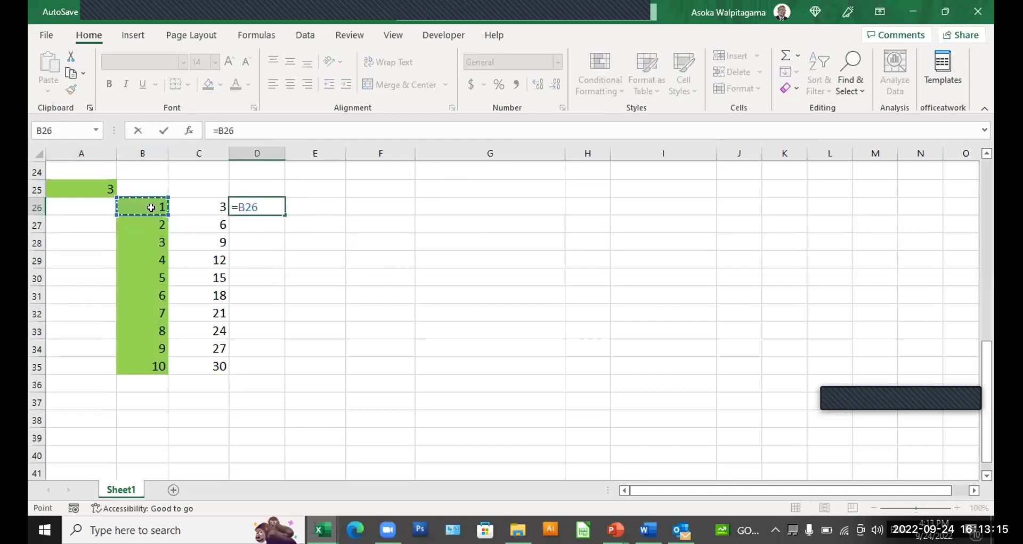
pyautogui.write('*')
pyautogui.click(81, 189)
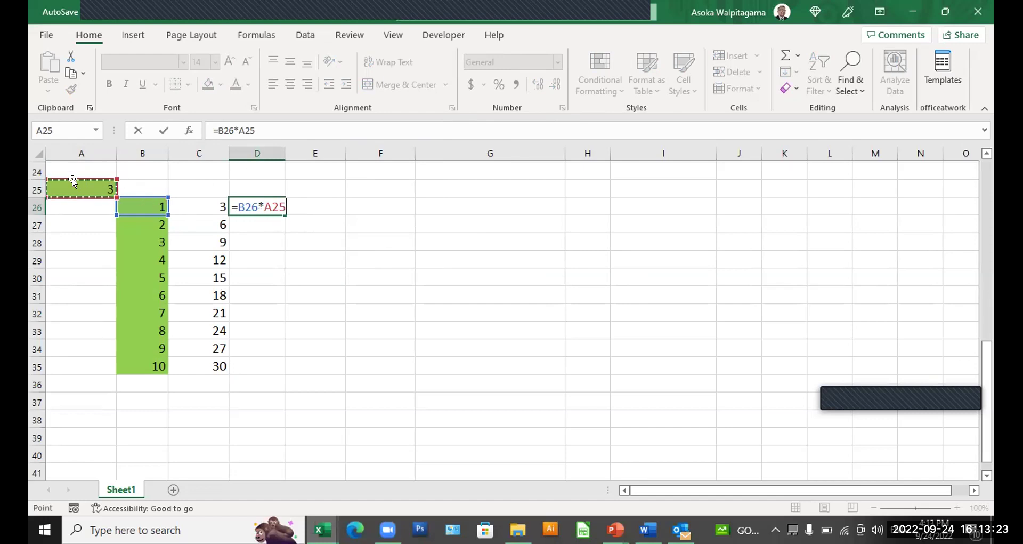
pyautogui.press('Return')
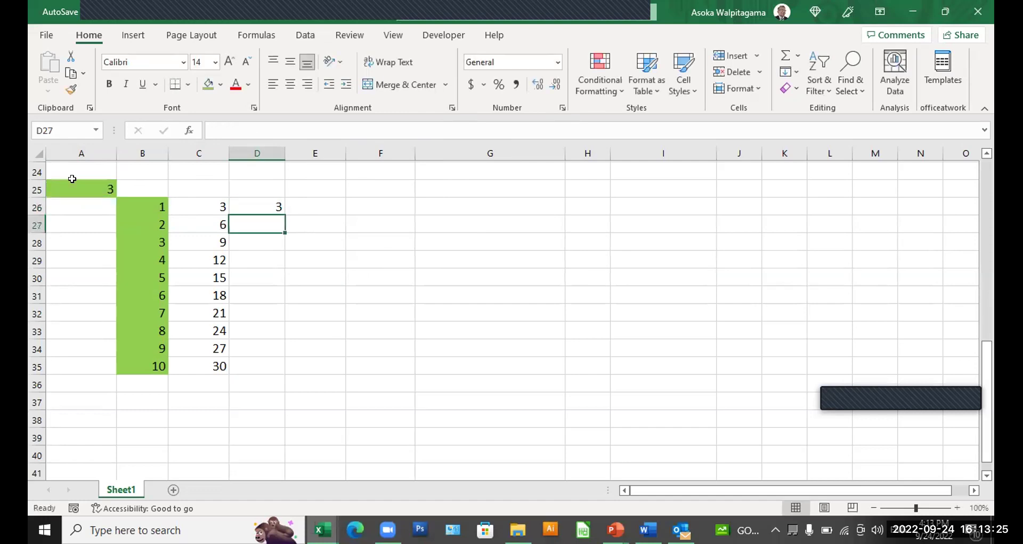
pyautogui.click(281, 210)
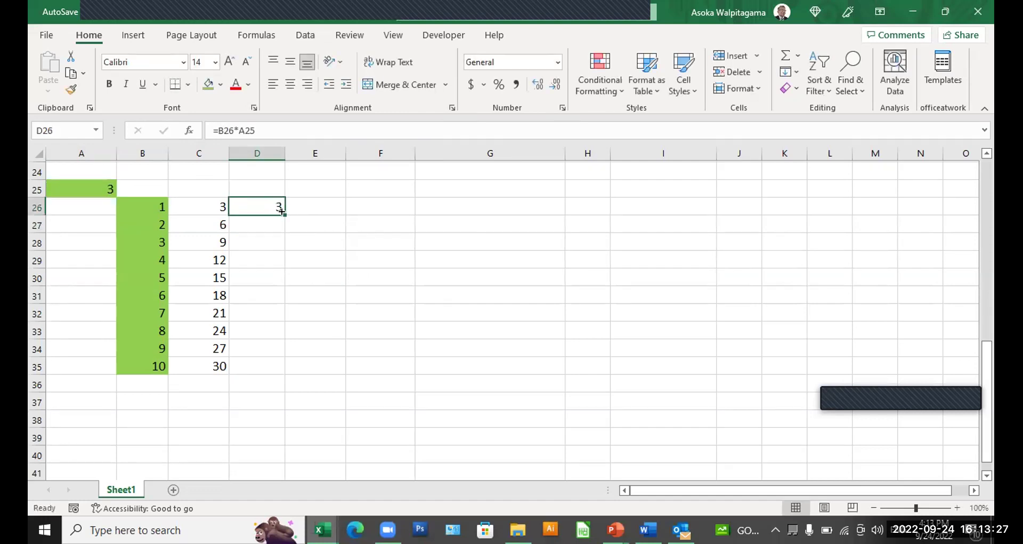
pyautogui.doubleClick(283, 213)
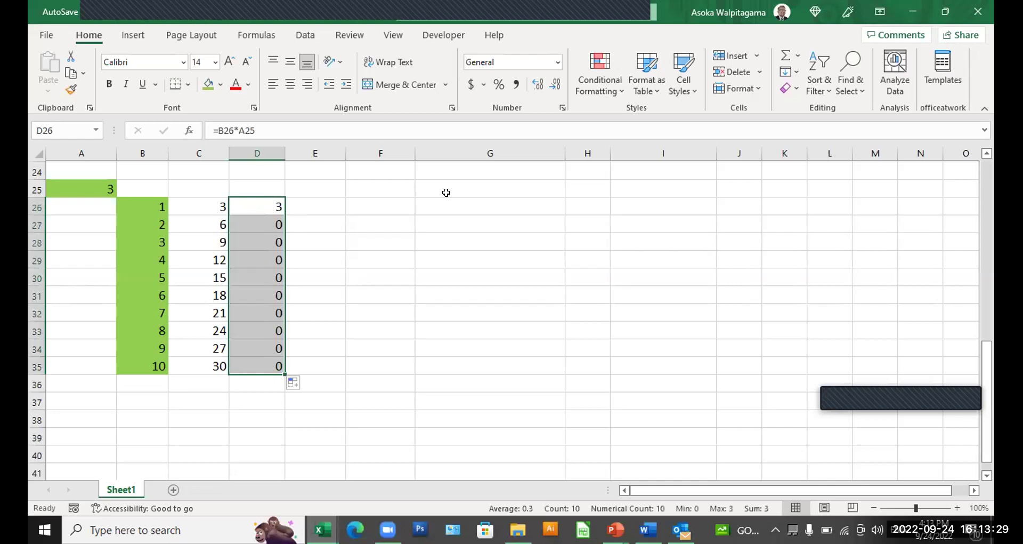
# Step: Display the sheet's formulas and examine which cells each copied formula in D27:D35 refers to
pyautogui.click(256, 35)
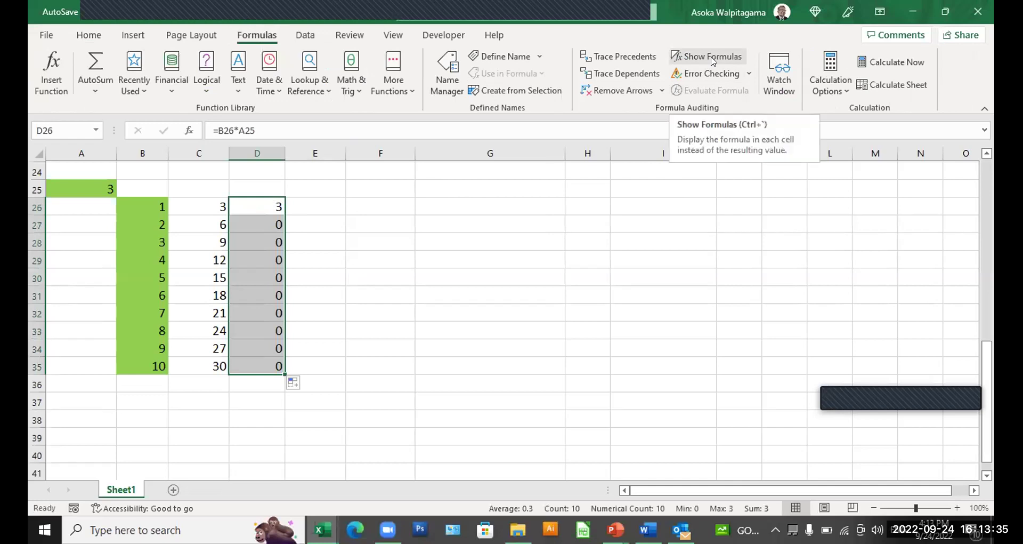
pyautogui.click(713, 57)
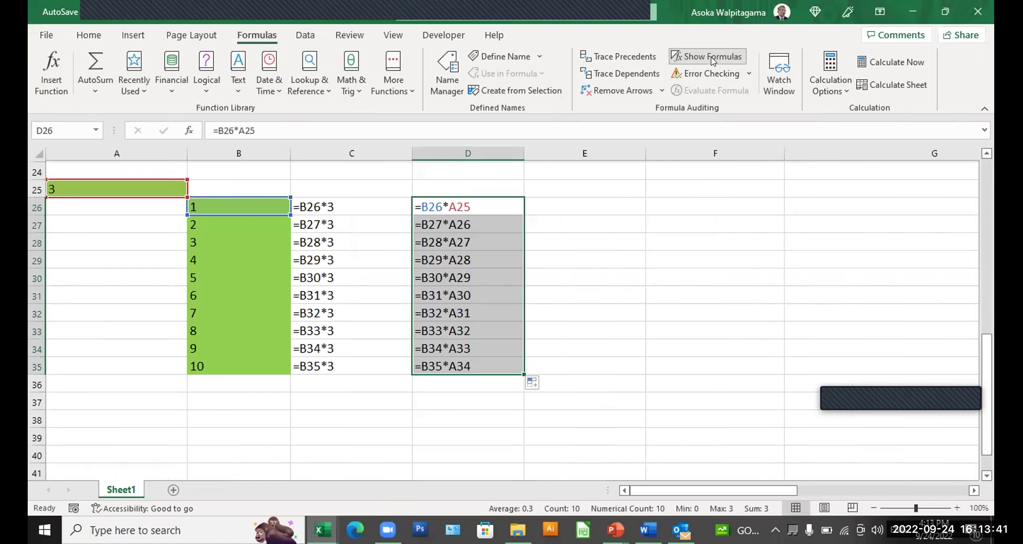
pyautogui.click(476, 223)
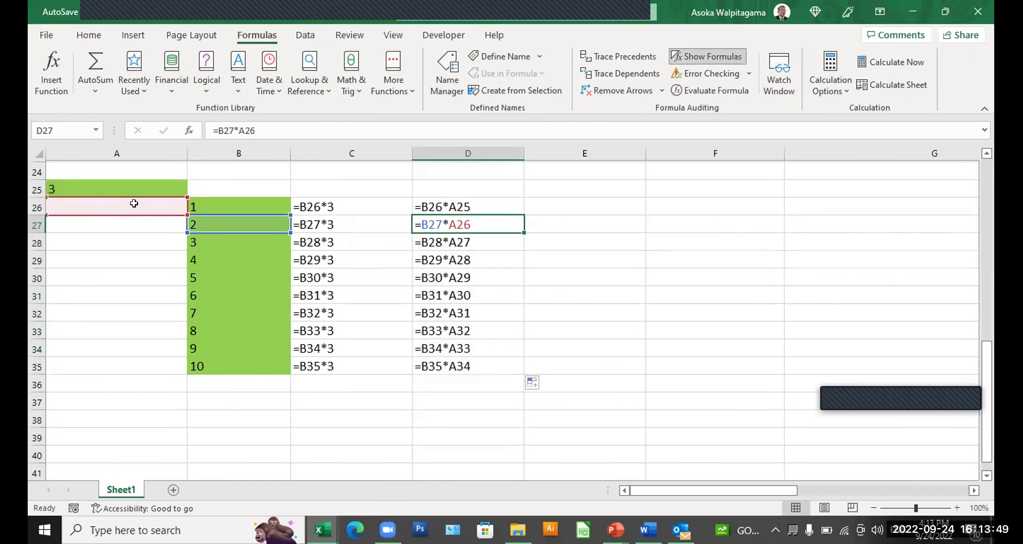
pyautogui.click(446, 242)
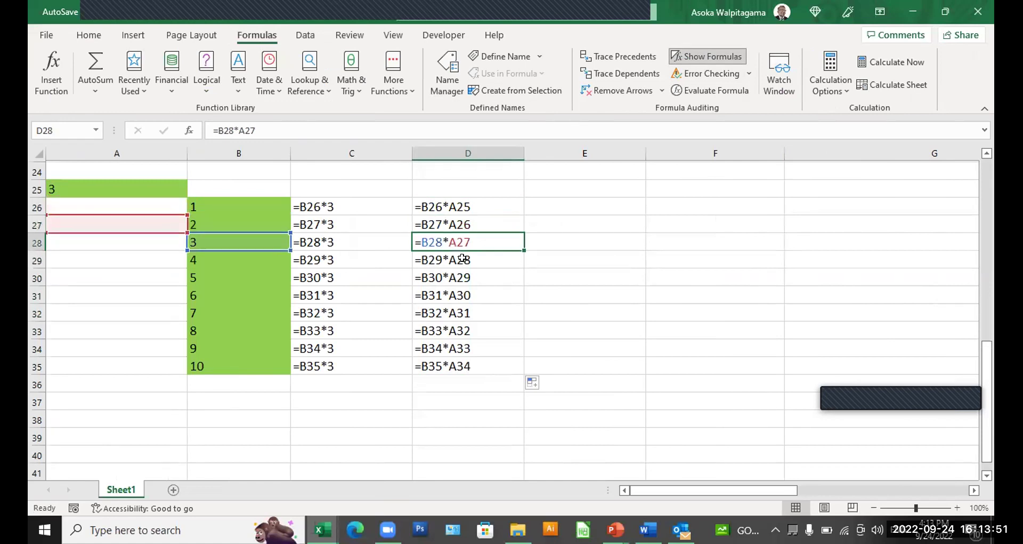
pyautogui.click(461, 260)
pyautogui.click(462, 293)
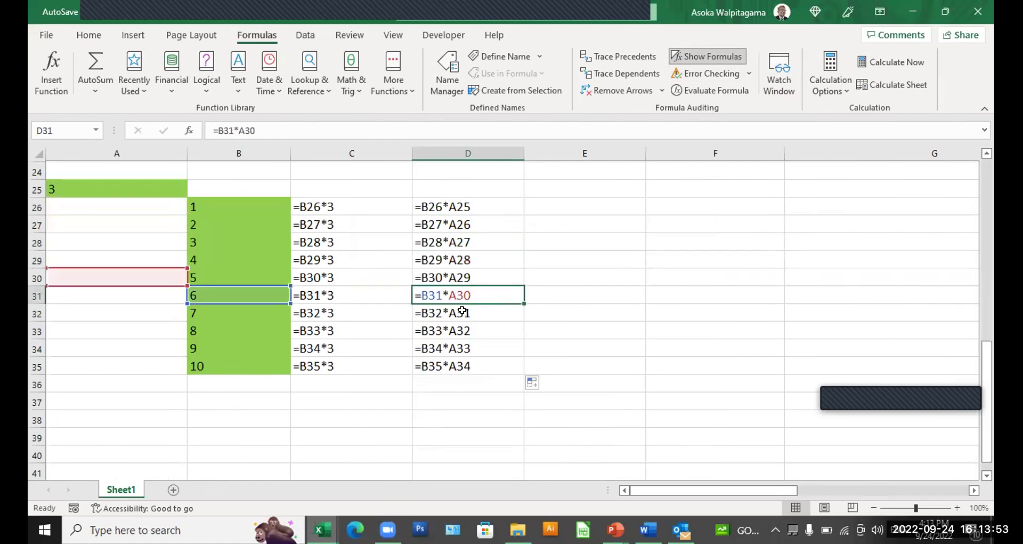
pyautogui.click(461, 312)
pyautogui.click(456, 332)
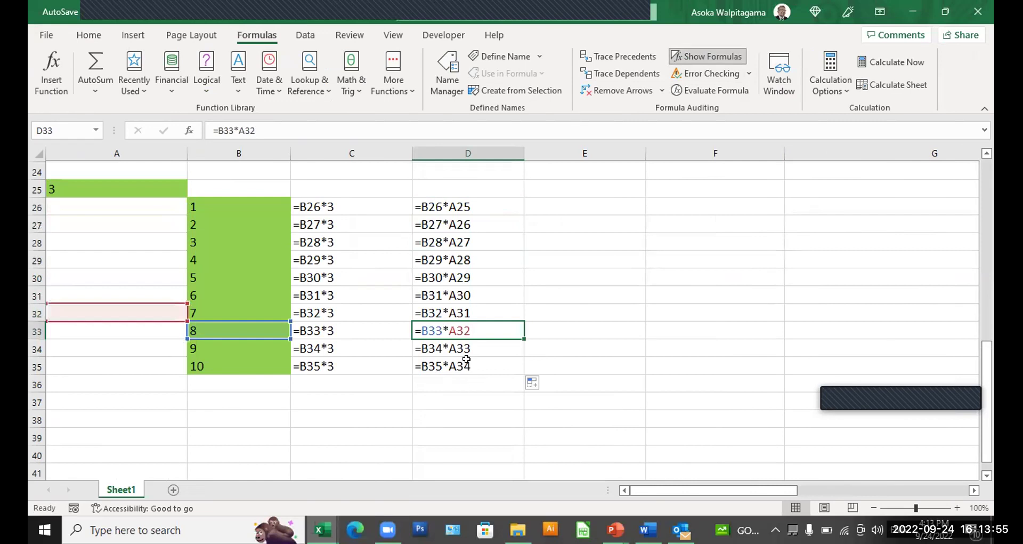
pyautogui.click(465, 348)
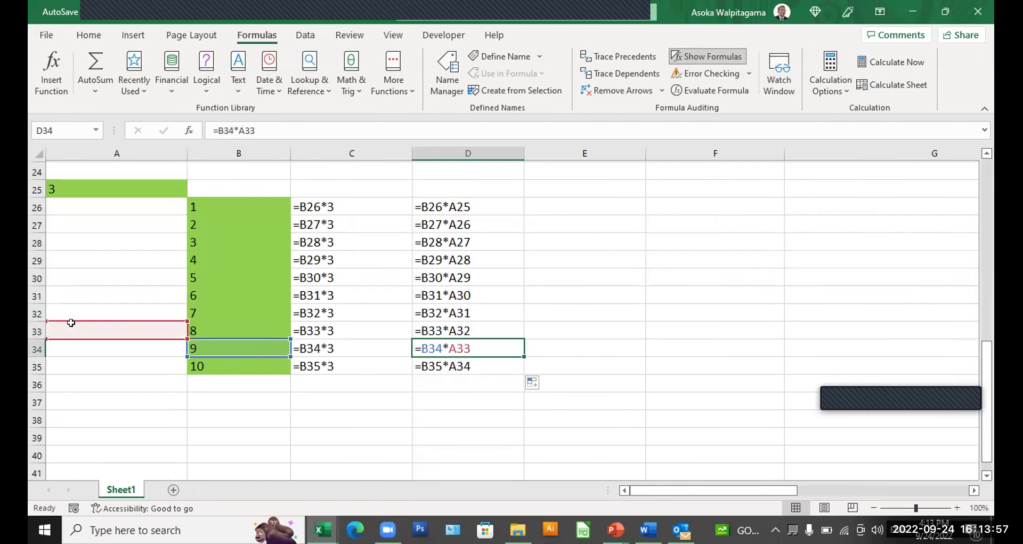
pyautogui.click(472, 367)
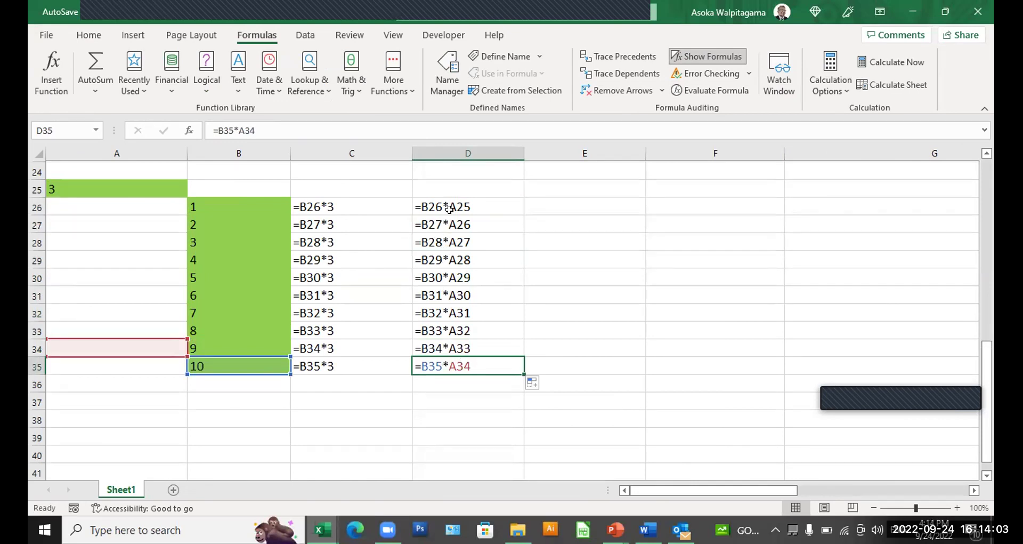
pyautogui.click(448, 153)
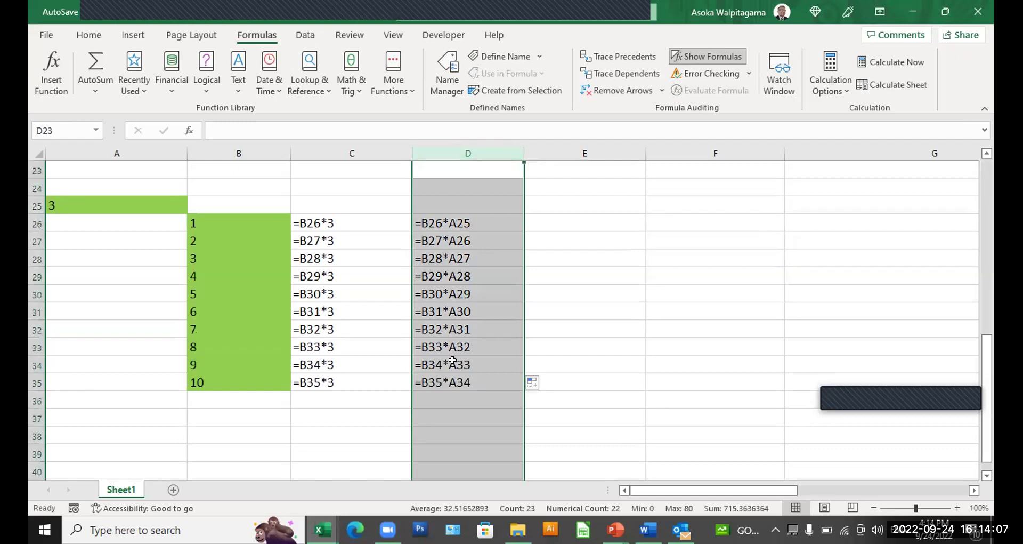
# Step: Try fixing the multiplier's row as =B26*A$25 in D26, and undo that edit
pyautogui.click(457, 229)
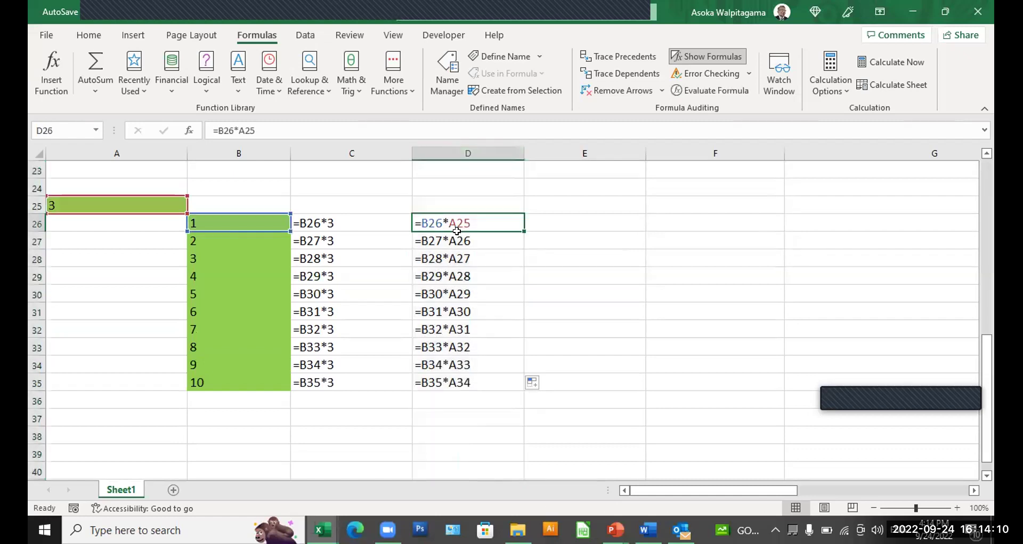
pyautogui.click(244, 129)
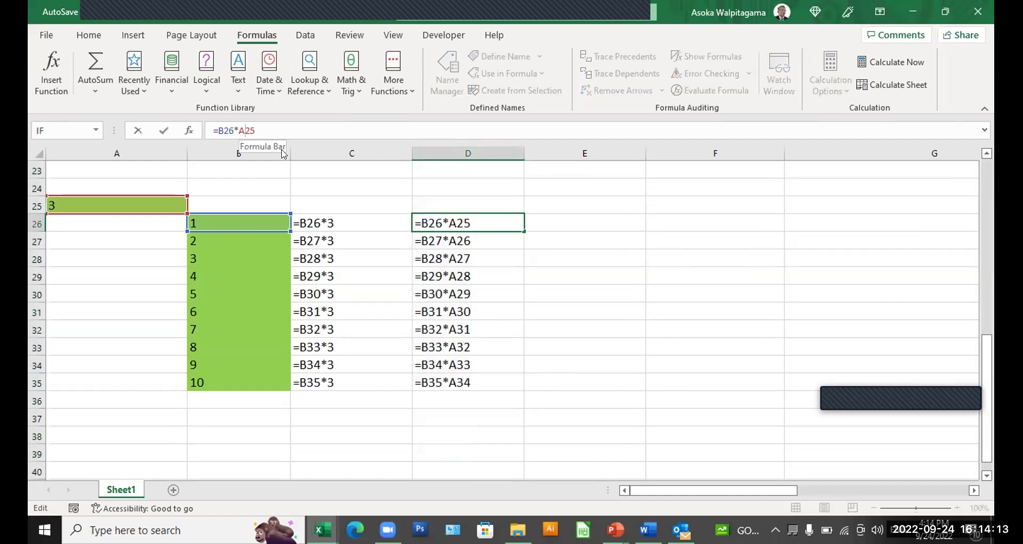
pyautogui.write('$')
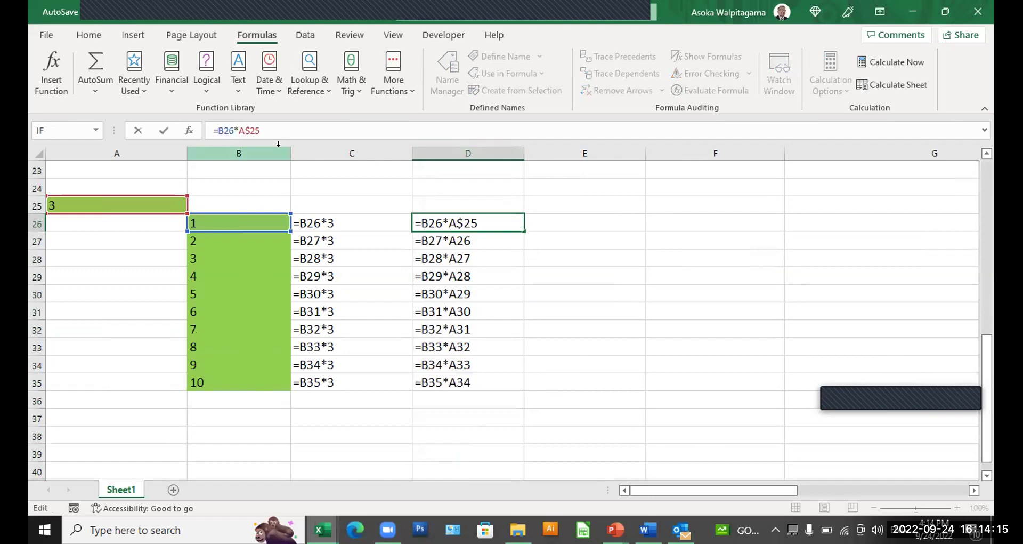
pyautogui.press('Return')
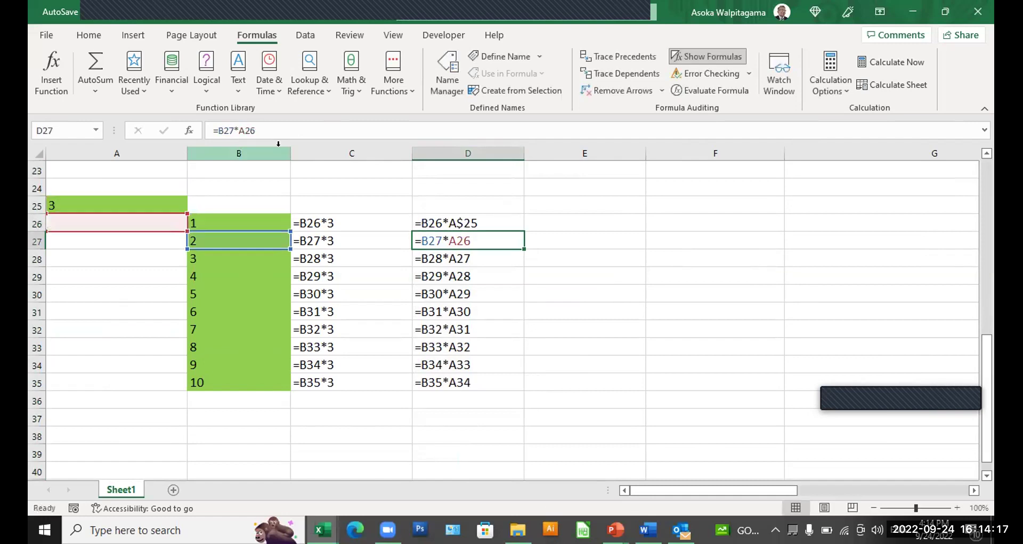
pyautogui.click(500, 219)
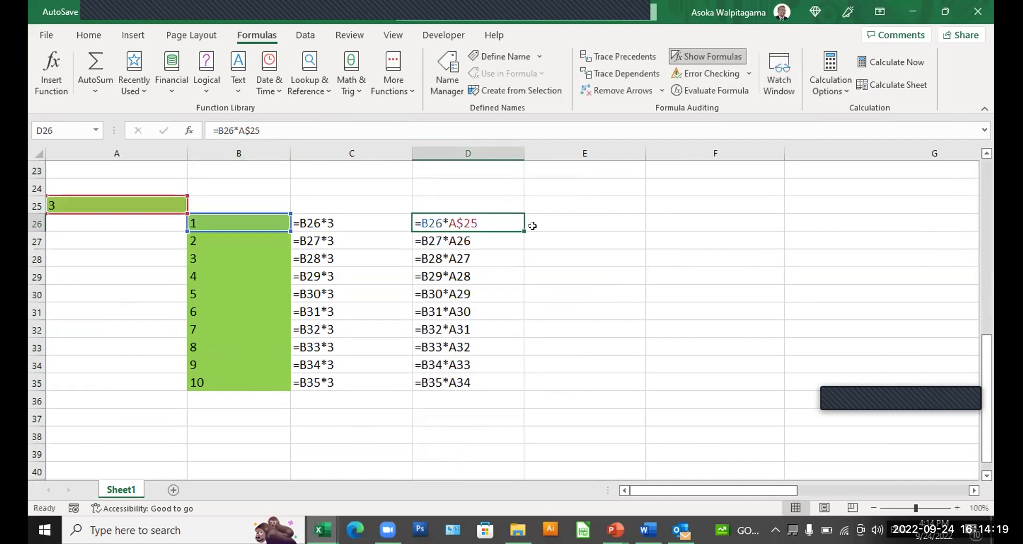
pyautogui.hotkey('ctrl', 'z')
# Step: Enter the mixed-reference formula =B26*A$25 in E26 and copy it down to E35
pyautogui.click(556, 218)
pyautogui.write('=')
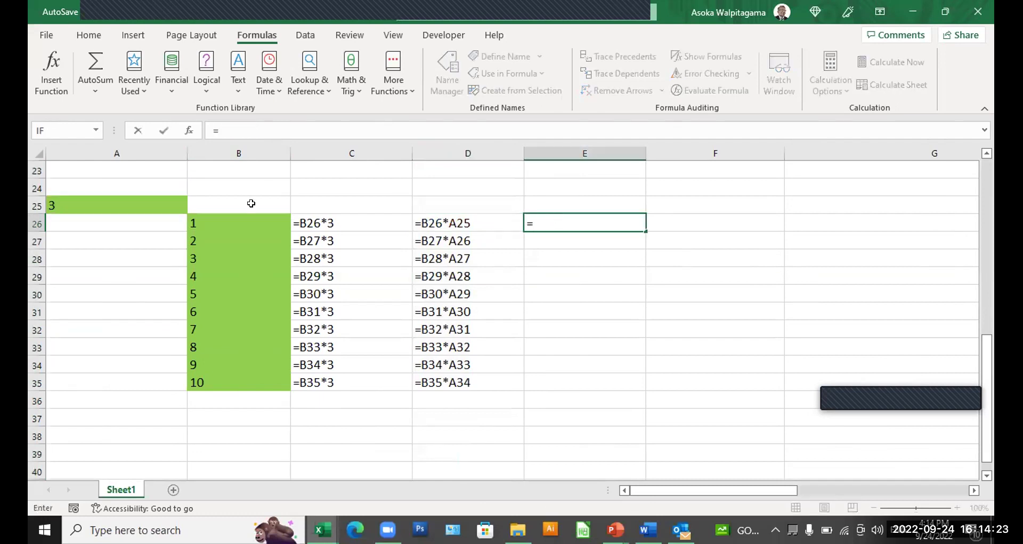
pyautogui.click(259, 216)
pyautogui.write('&')
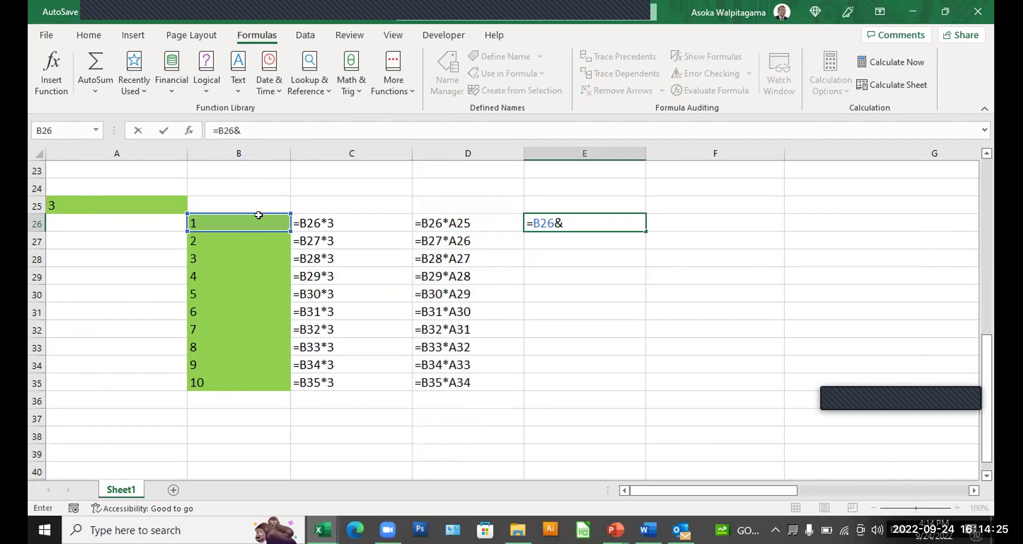
pyautogui.press('BackSpace')
pyautogui.write('*')
pyautogui.click(96, 203)
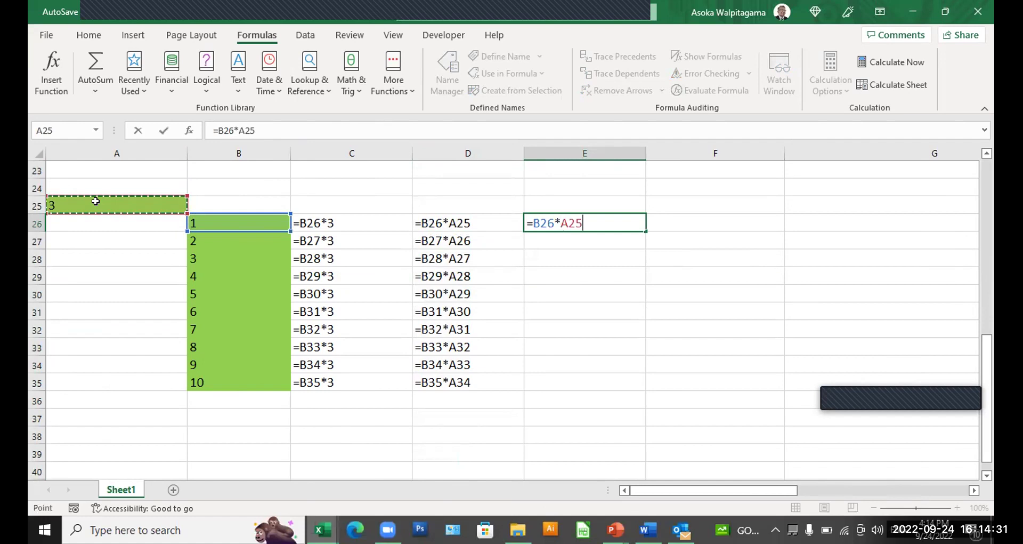
pyautogui.press('F4')
pyautogui.press('F4')
pyautogui.press('Return')
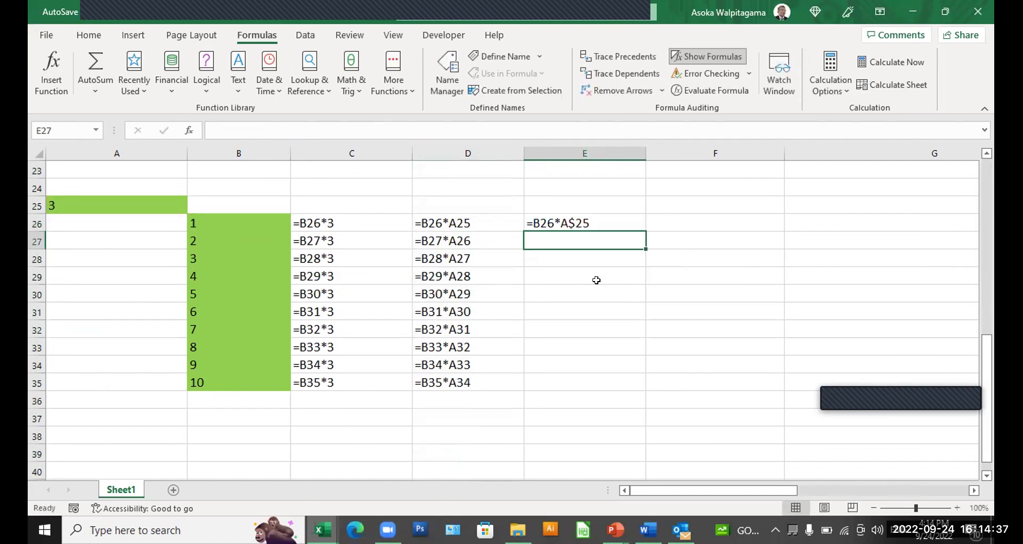
pyautogui.doubleClick(637, 223)
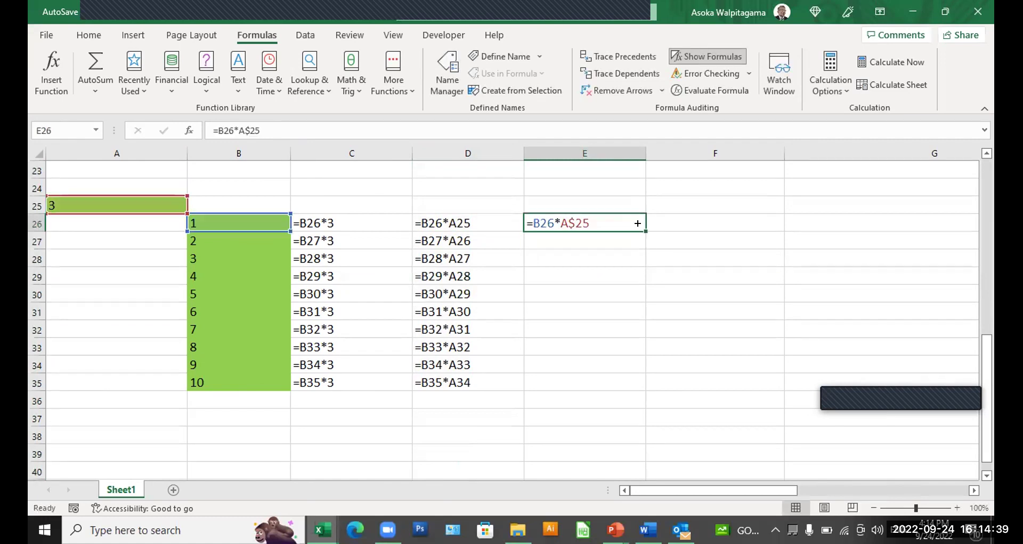
pyautogui.doubleClick(642, 228)
# Step: Examine which cells each copied formula in E27:E35 refers to
pyautogui.click(584, 241)
pyautogui.click(585, 260)
pyautogui.click(586, 276)
pyautogui.click(592, 311)
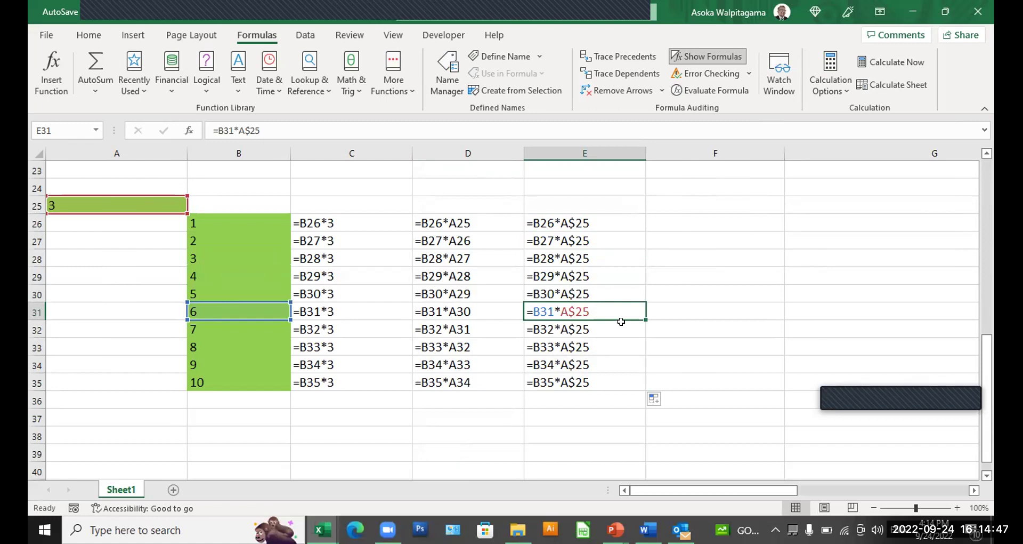
pyautogui.click(611, 335)
pyautogui.click(610, 352)
pyautogui.press('Down')
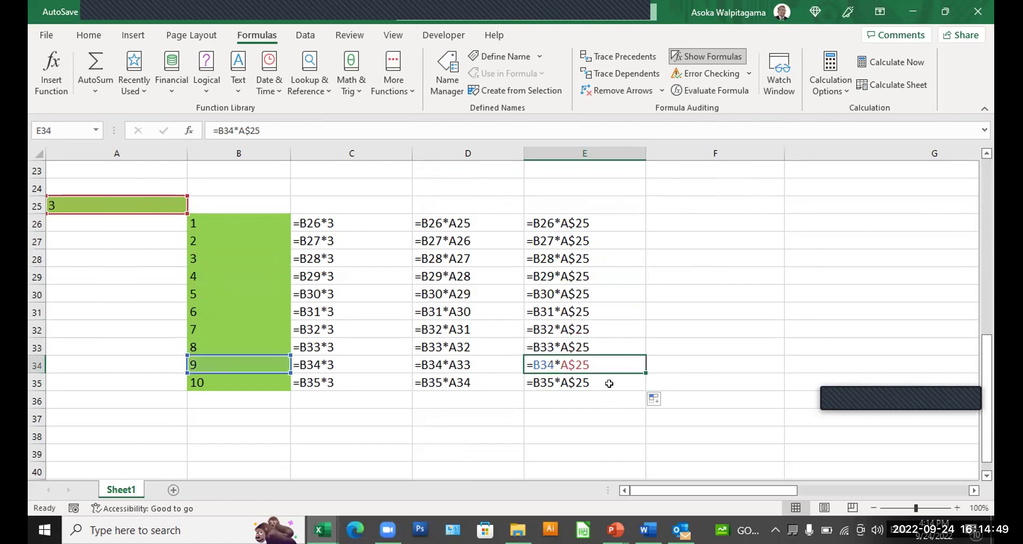
pyautogui.press('Down')
# Step: Switch the sheet back to showing results and compare the values in D26:D35 with those in E26:E35
pyautogui.click(734, 59)
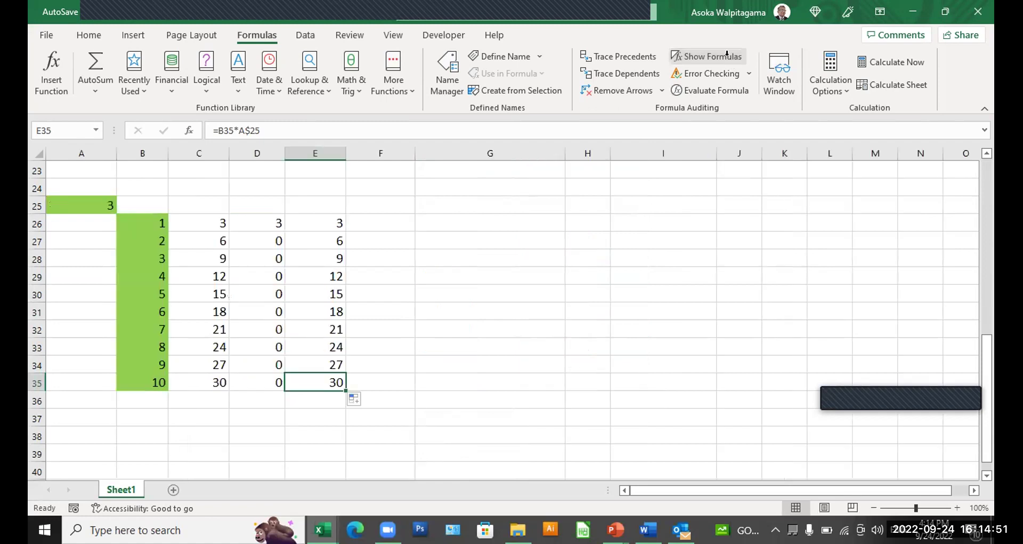
pyautogui.click(326, 223)
pyautogui.moveTo(326, 222); pyautogui.dragTo(327, 385)
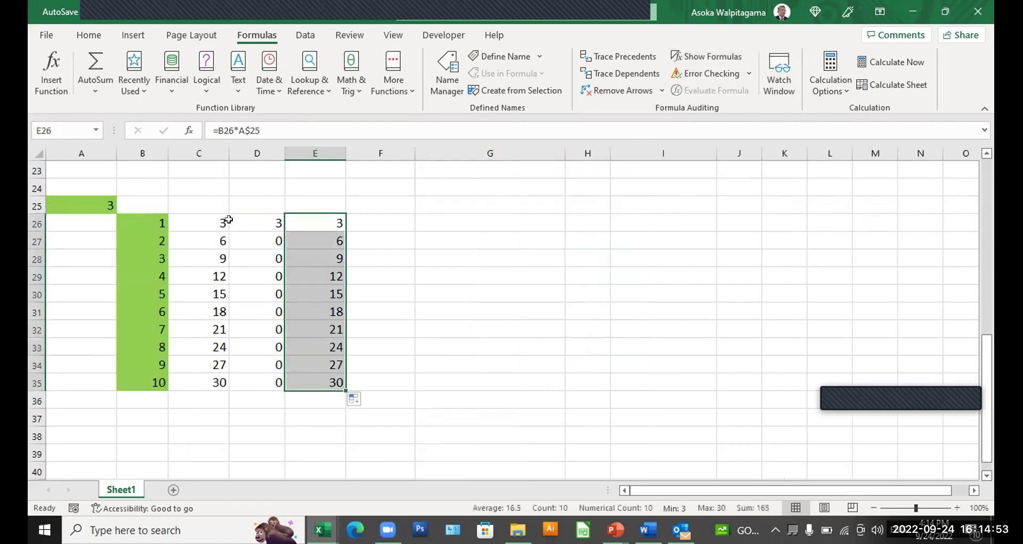
pyautogui.click(263, 221)
pyautogui.click(260, 242)
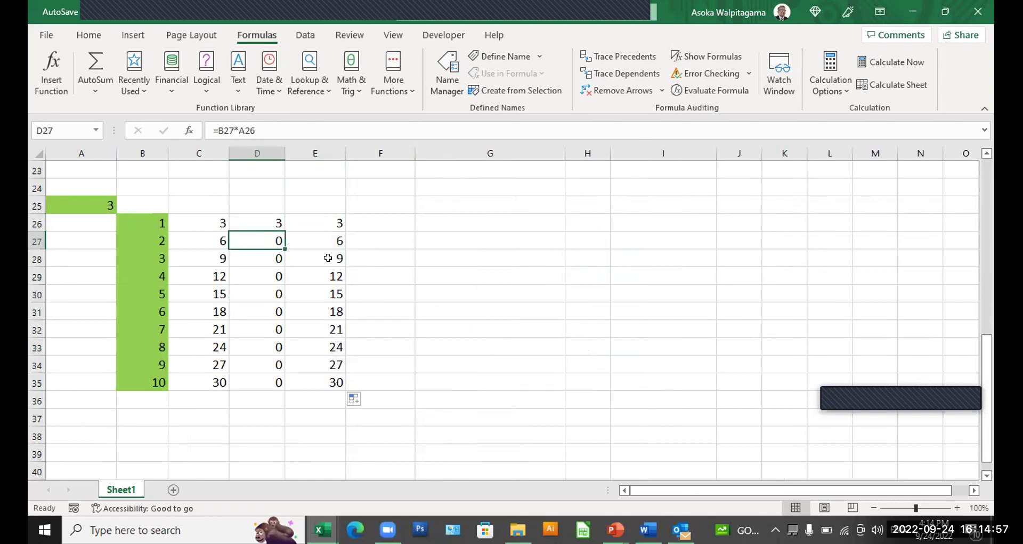
pyautogui.click(331, 237)
pyautogui.click(312, 256)
pyautogui.click(326, 290)
# Step: Change the multiplier in A25 to 55
pyautogui.click(79, 203)
pyautogui.write('55')
pyautogui.press('Return')
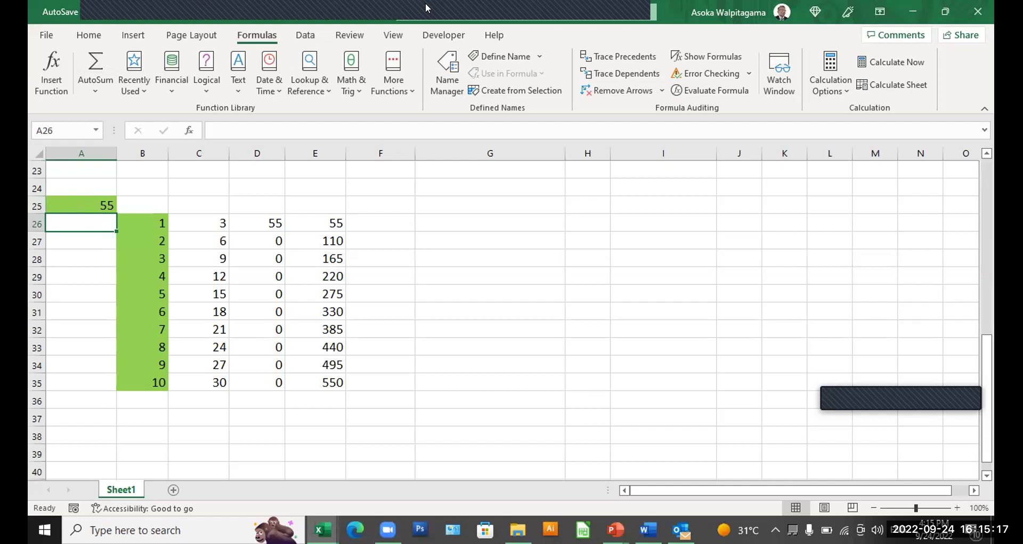
pyautogui.moveTo(426, 8)
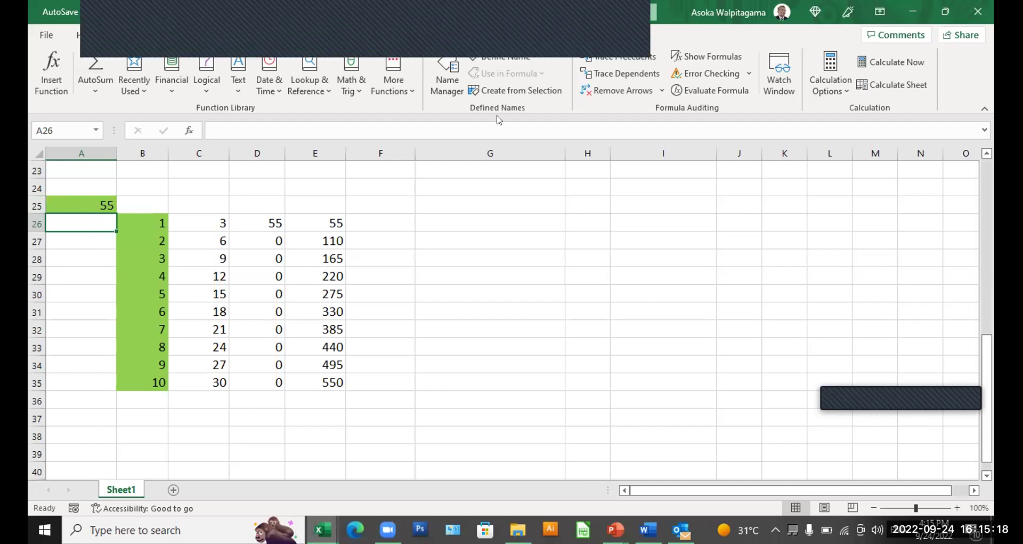
pyautogui.click(393, 16)
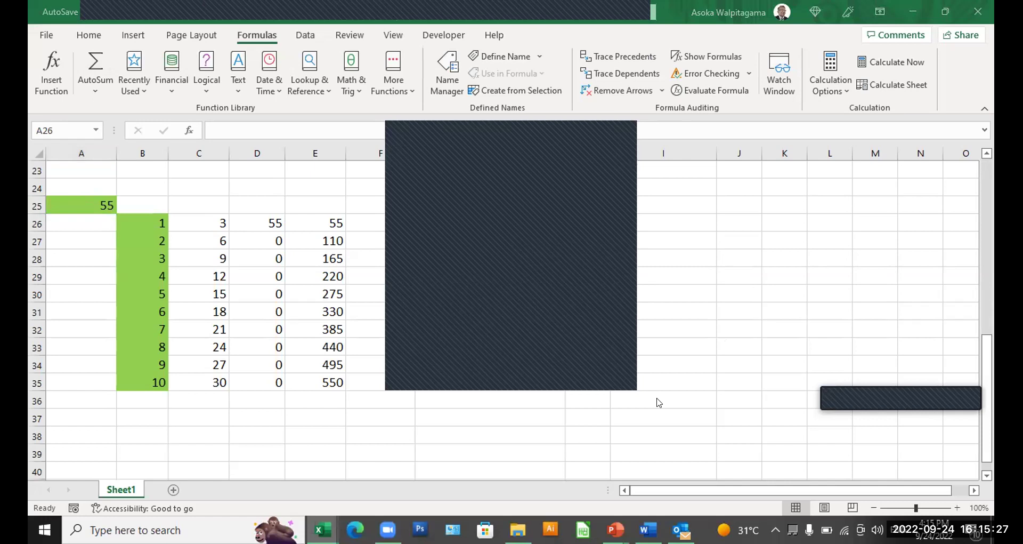
pyautogui.click(604, 418)
pyautogui.click(388, 423)
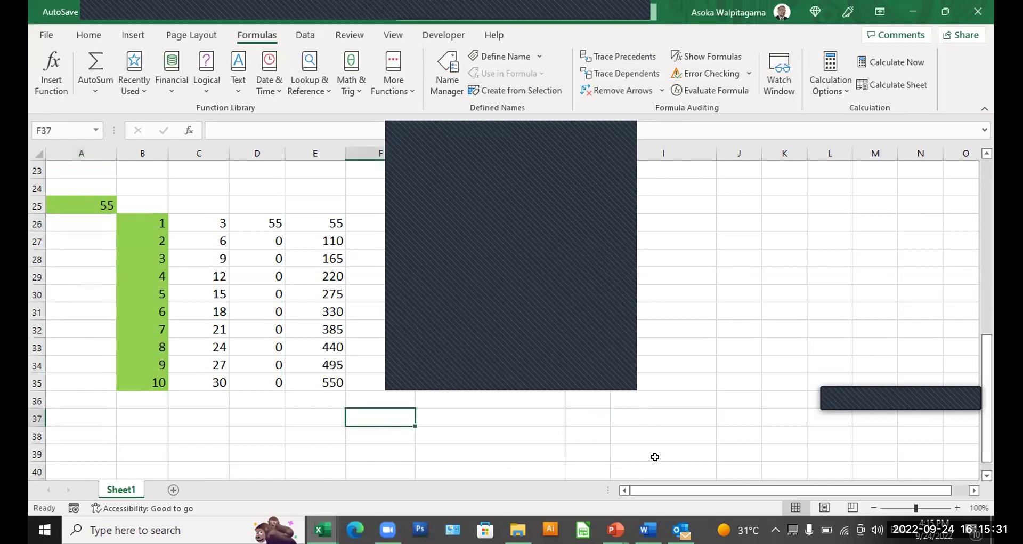
pyautogui.moveTo(615, 529)
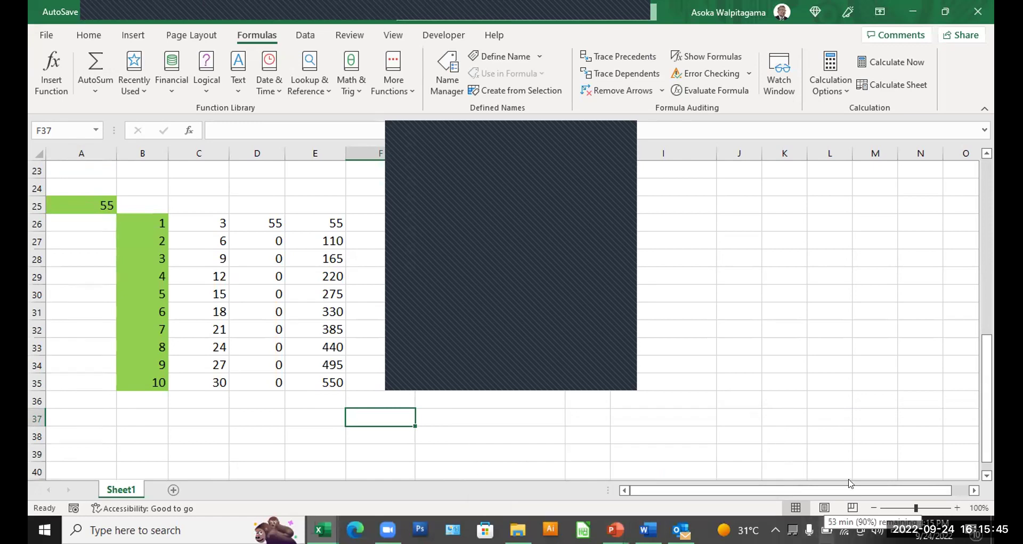
pyautogui.click(661, 328)
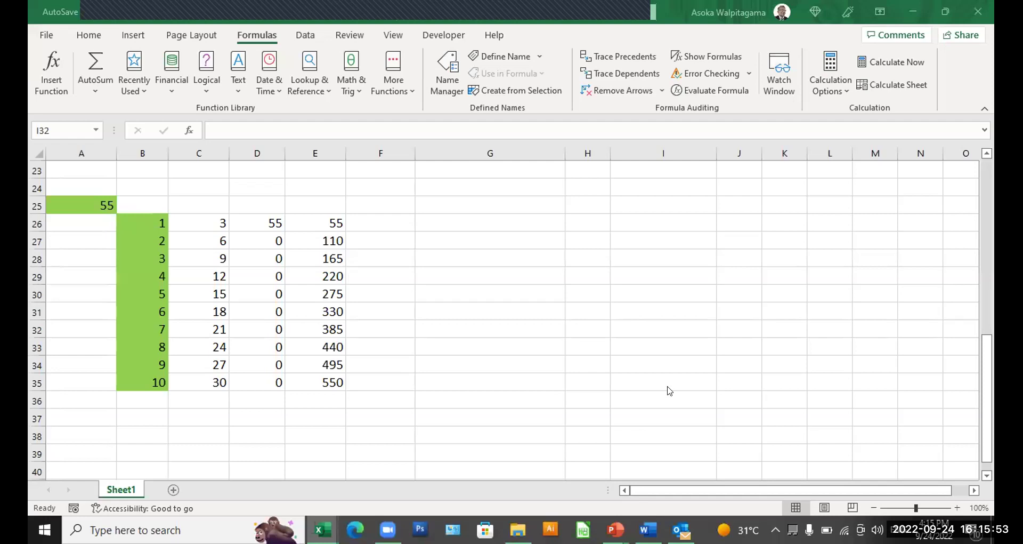
pyautogui.click(118, 488)
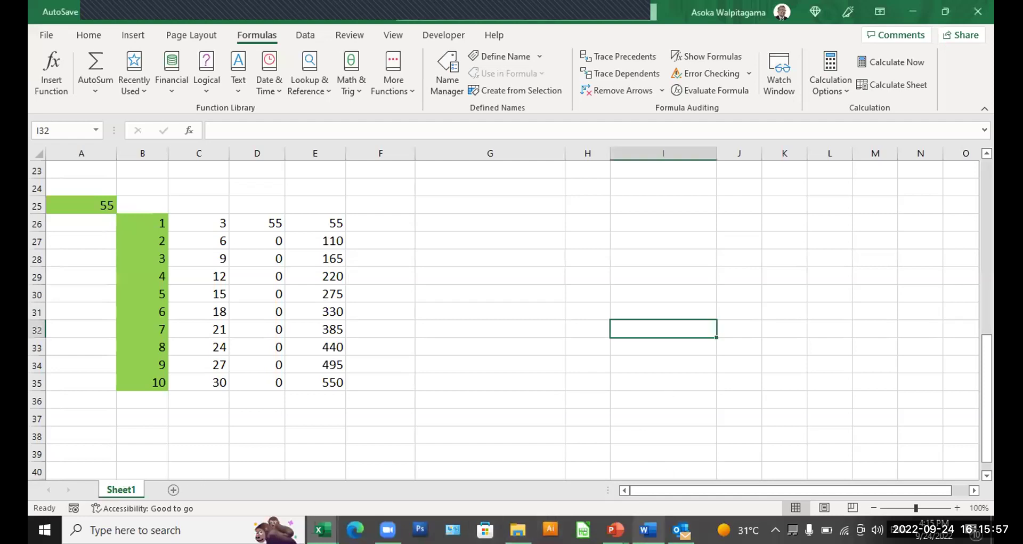
pyautogui.moveTo(518, 528)
pyautogui.moveTo(323, 529)
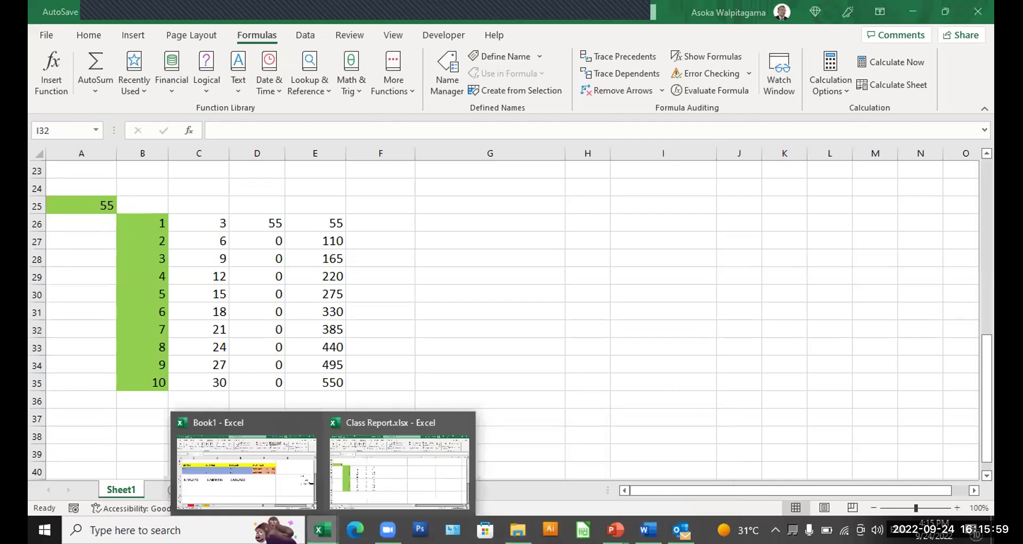
pyautogui.click(380, 469)
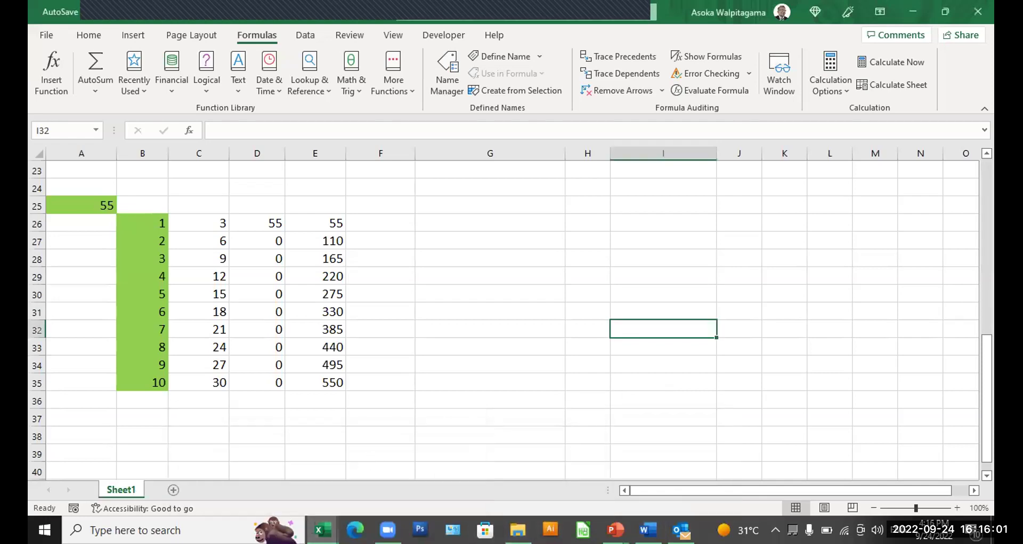
pyautogui.moveTo(323, 529)
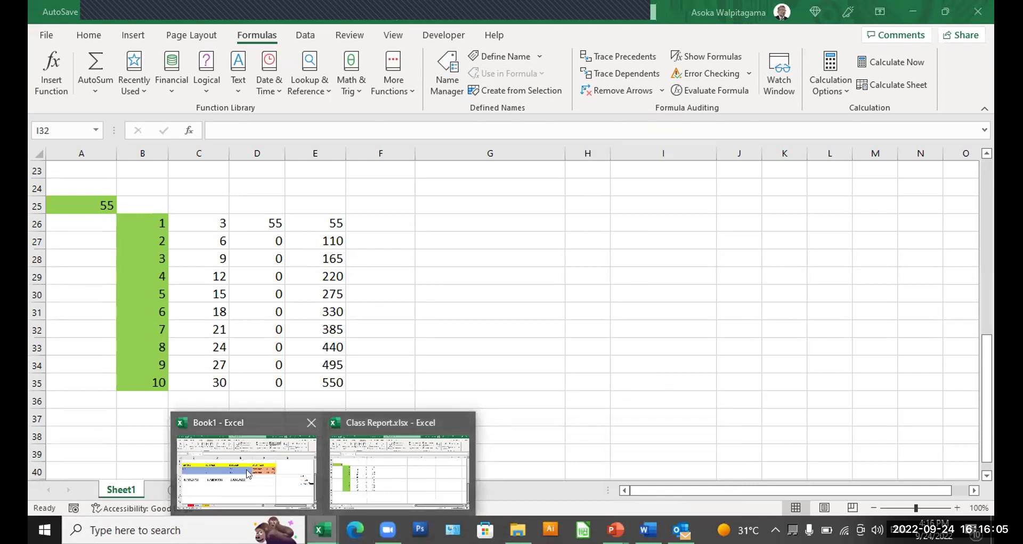
pyautogui.click(390, 468)
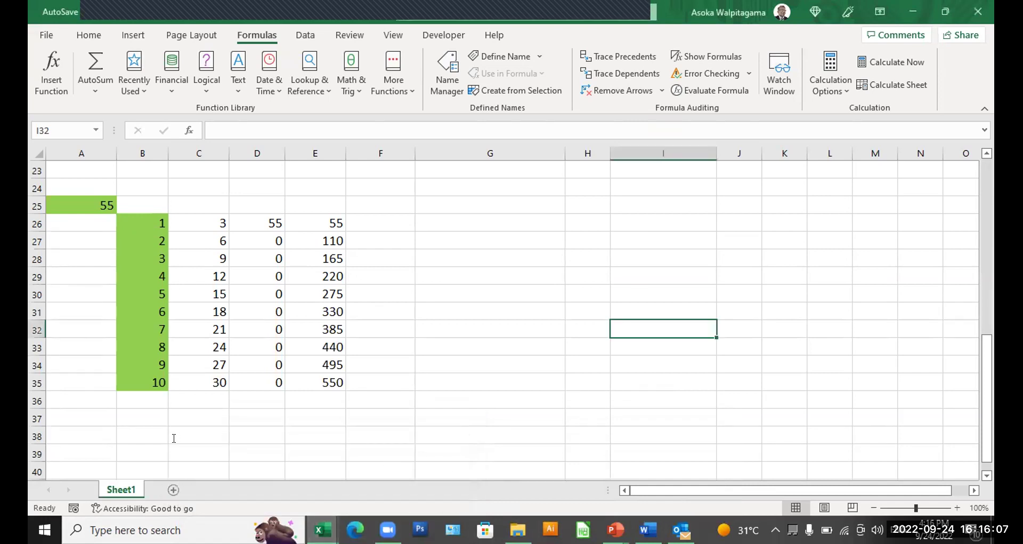
# Step: Apply the light blue-header table style to the Grade 6A marks table
pyautogui.scroll(7, 236, 332)
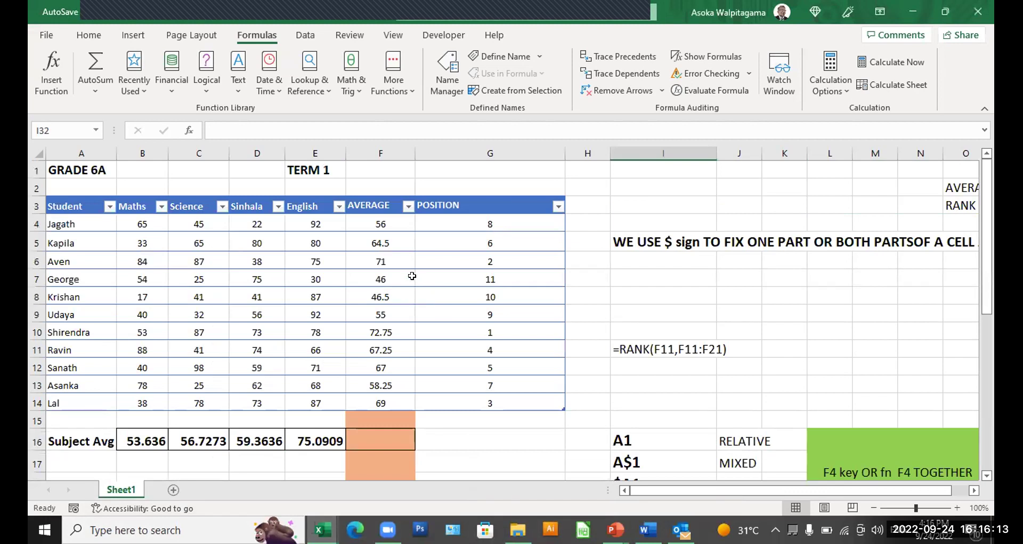
pyautogui.click(325, 292)
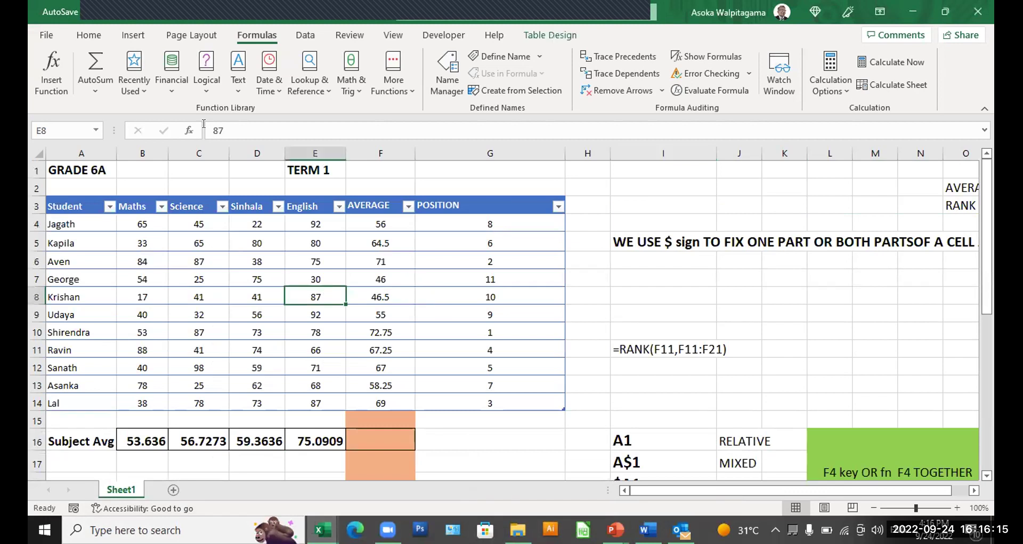
pyautogui.click(82, 34)
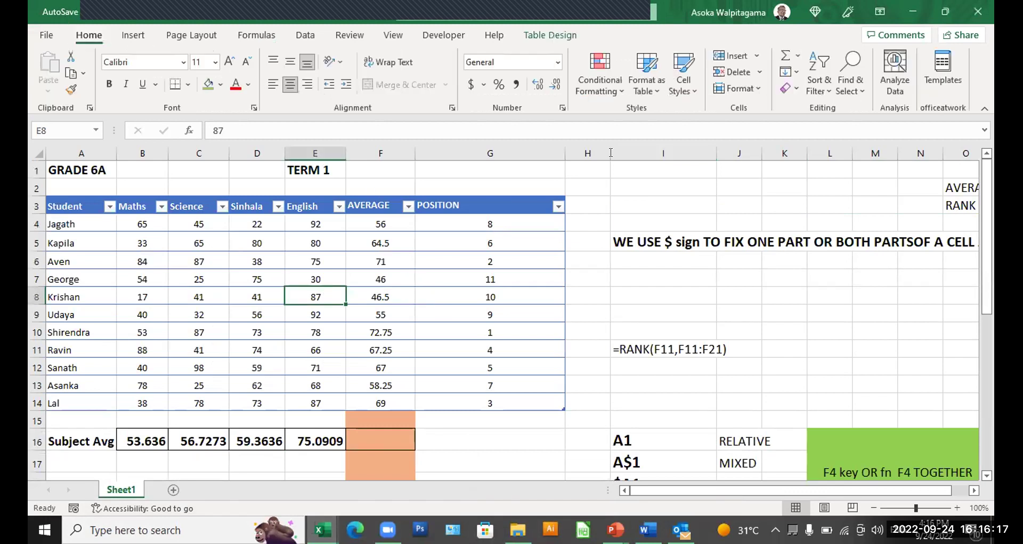
pyautogui.click(654, 88)
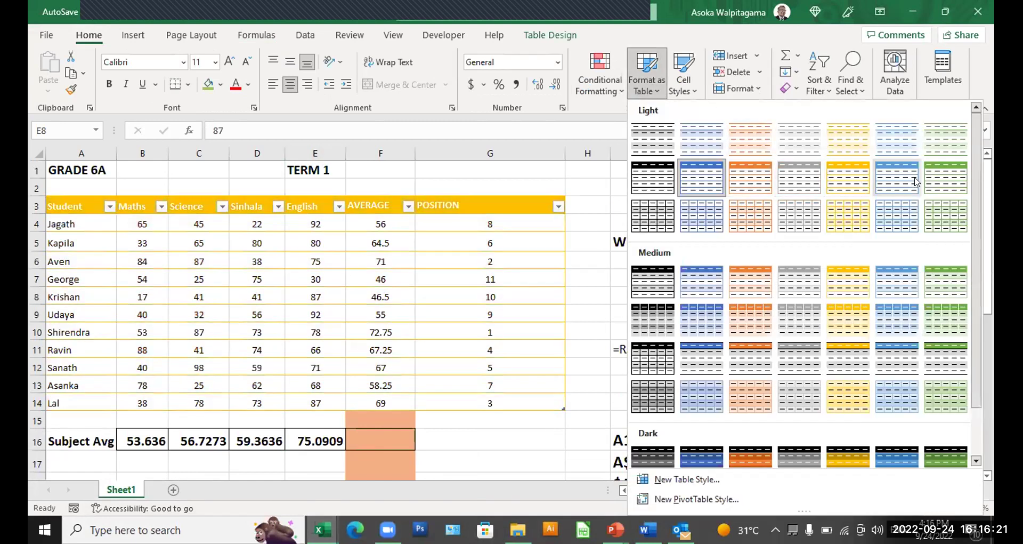
pyautogui.click(701, 175)
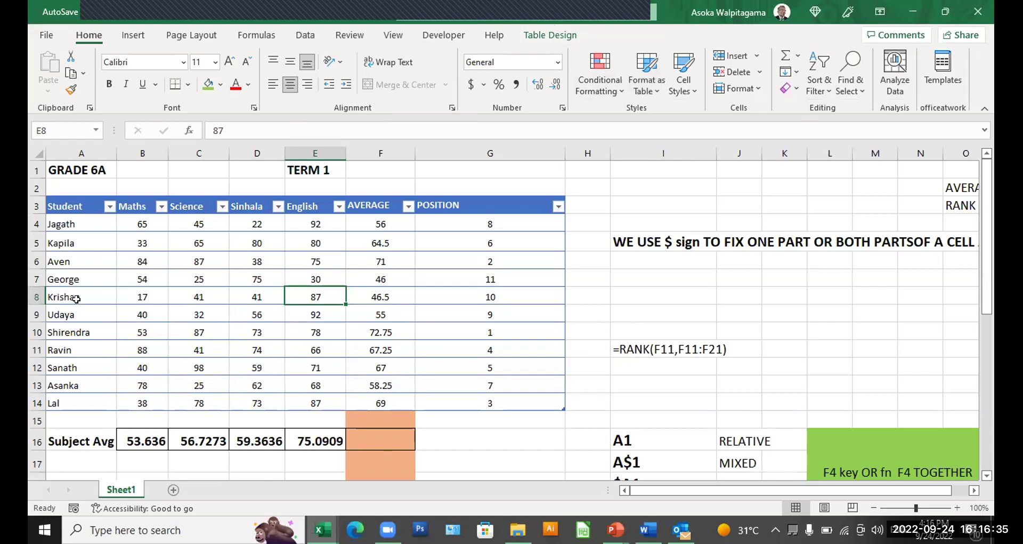
# Step: Narrow the POSITION column of the Grade 6A table so it just fits its heading
pyautogui.moveTo(494, 223); pyautogui.dragTo(509, 396)
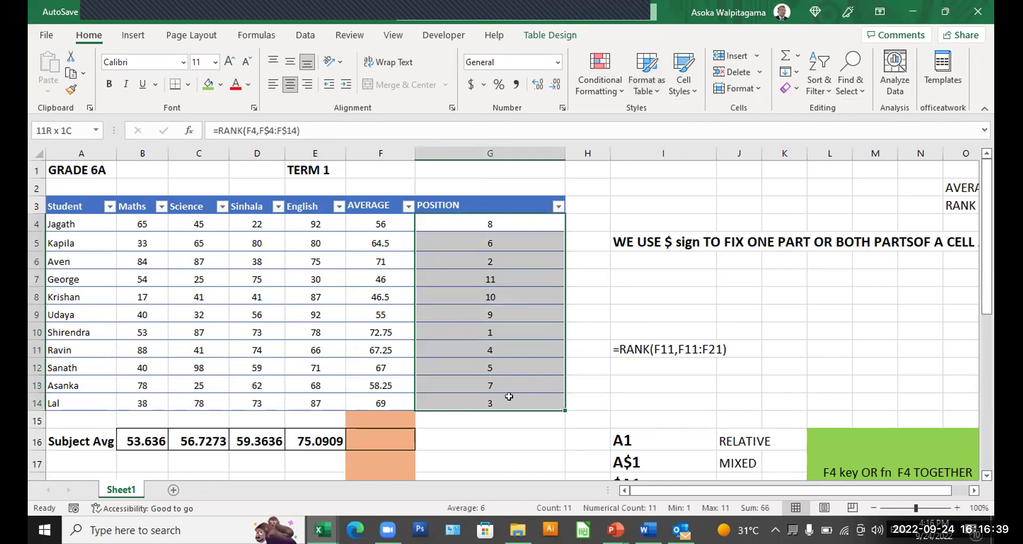
pyautogui.moveTo(565, 154); pyautogui.dragTo(478, 192)
pyautogui.click(434, 219)
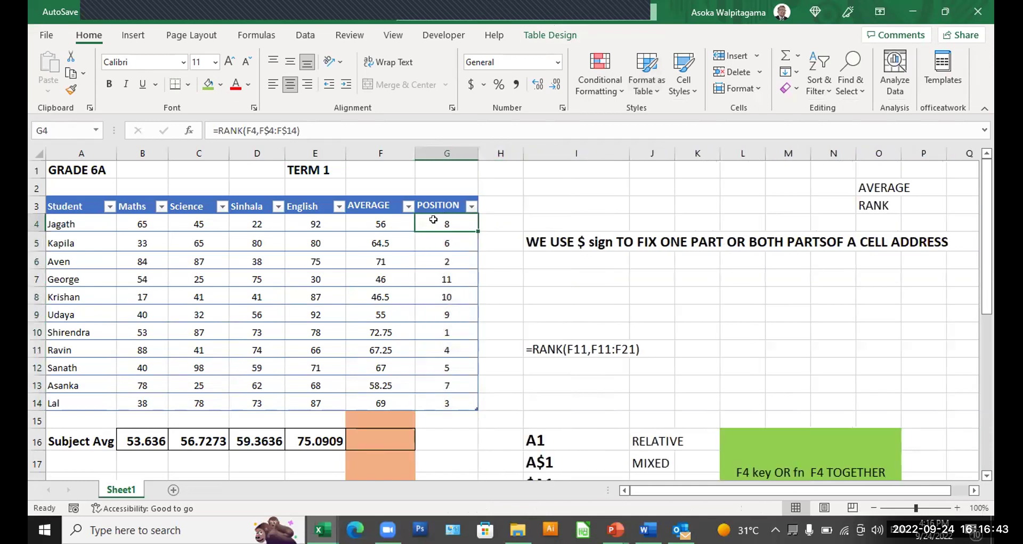
# Step: Insert a blank worksheet column before column I
pyautogui.click(546, 149)
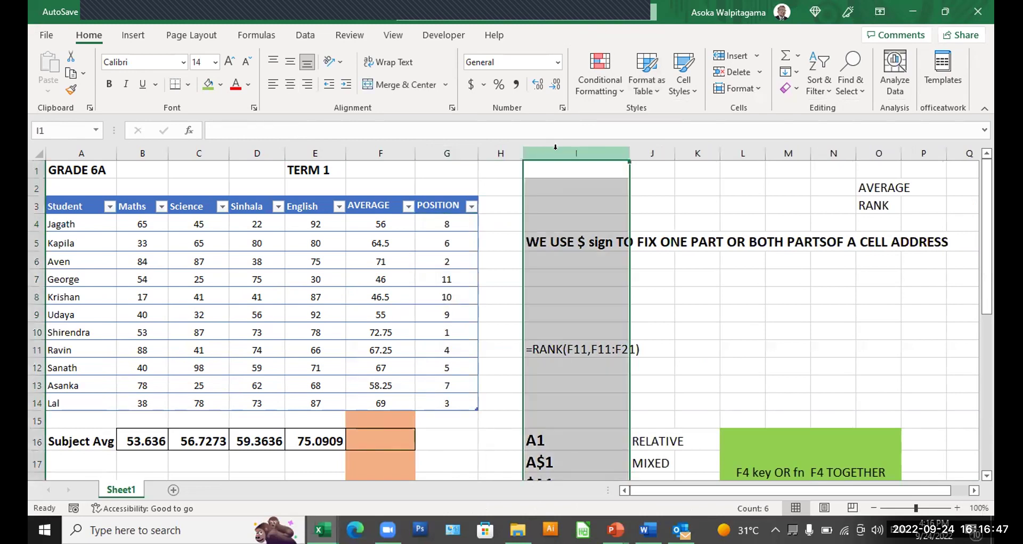
pyautogui.rightClick(559, 156)
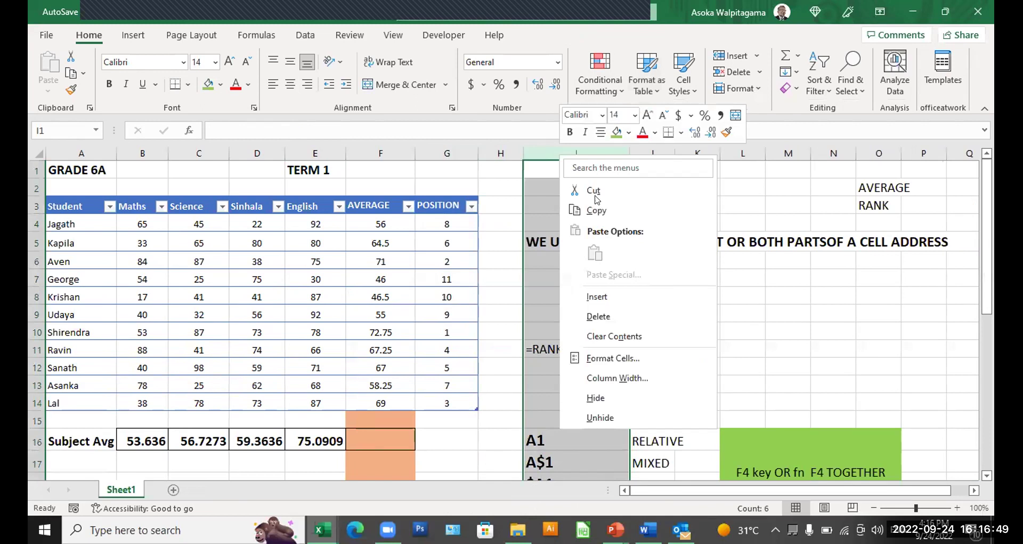
pyautogui.click(596, 295)
# Step: Extend the Grade 6A table with a new column headed pos in H3
pyautogui.click(505, 221)
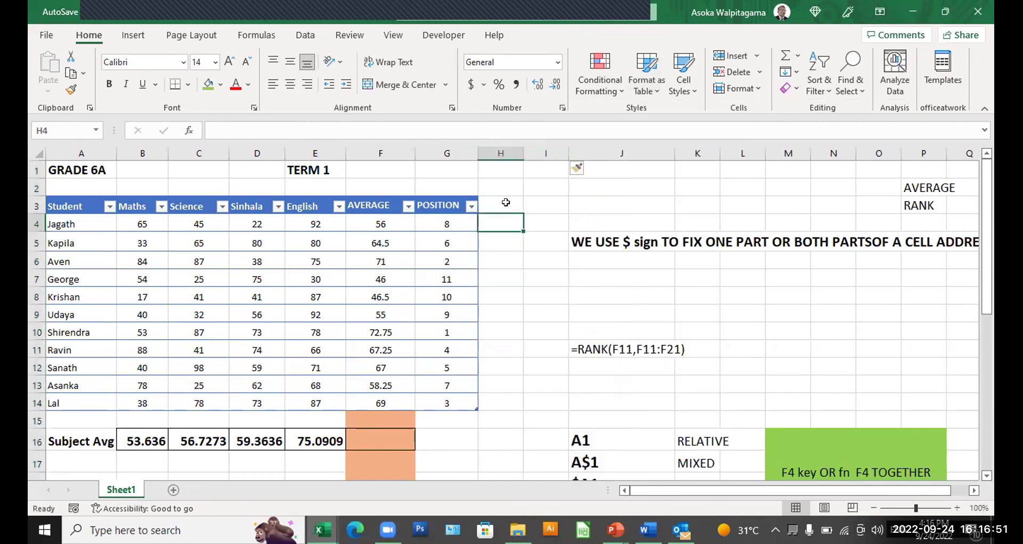
pyautogui.click(506, 202)
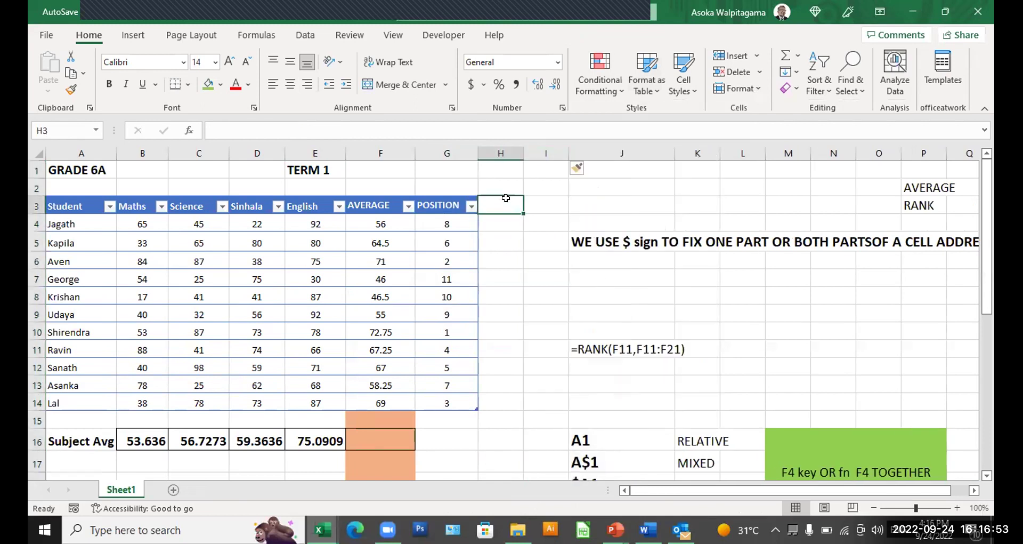
pyautogui.write('pos')
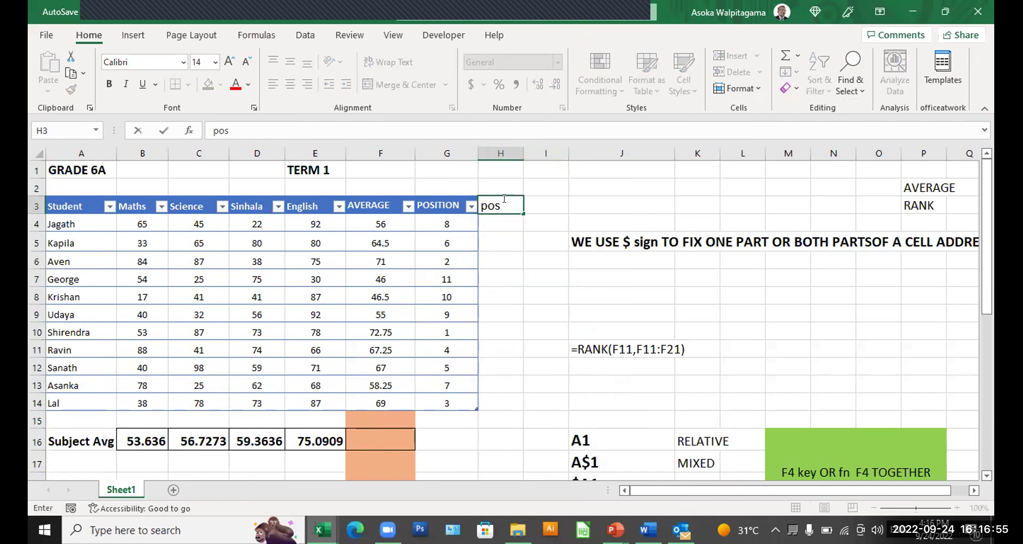
pyautogui.press('Return')
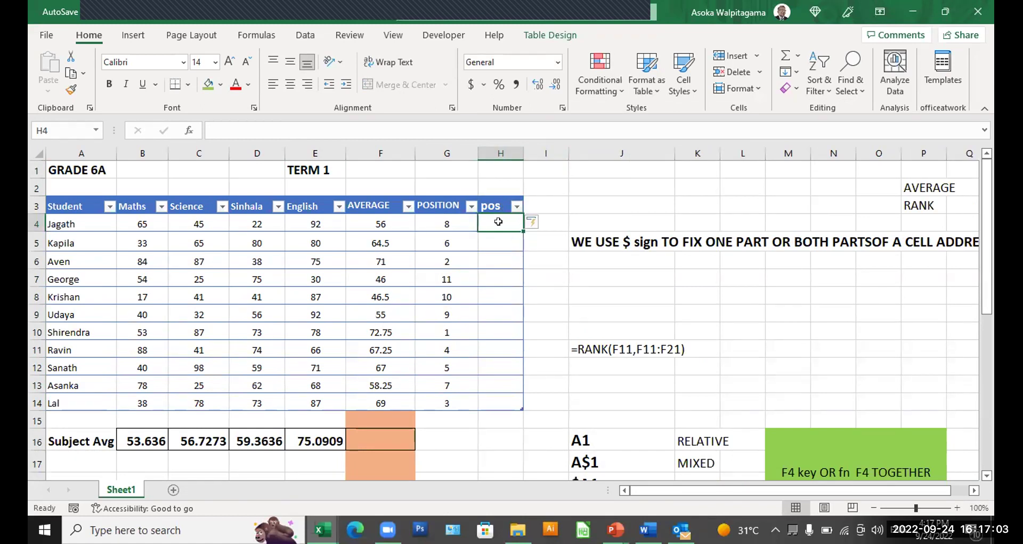
pyautogui.write('=R')
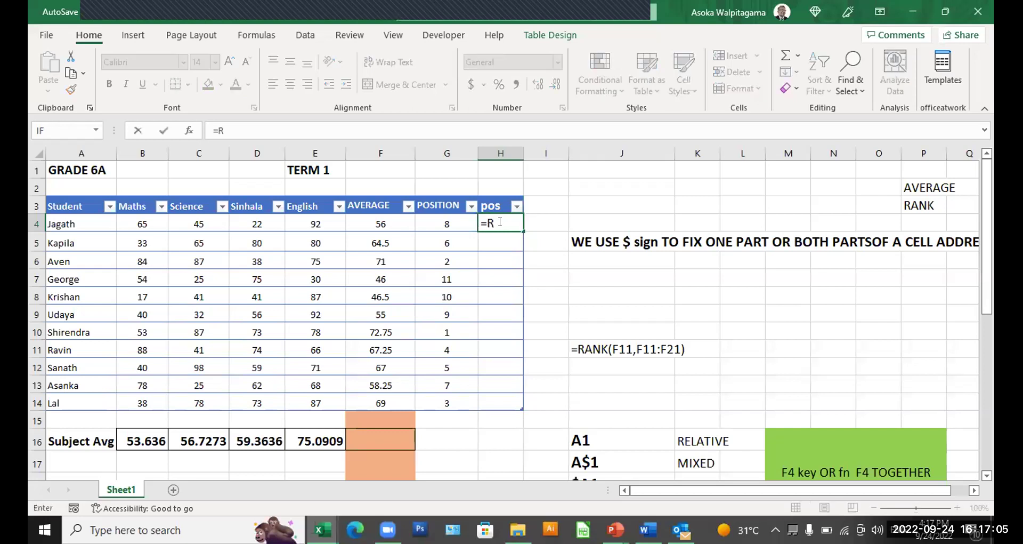
pyautogui.write('ANK(')
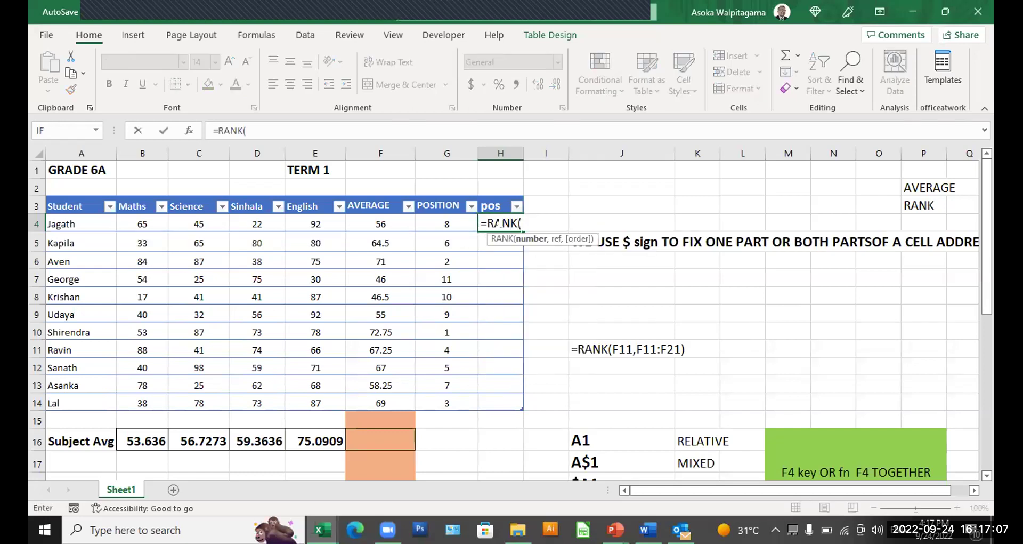
pyautogui.click(367, 223)
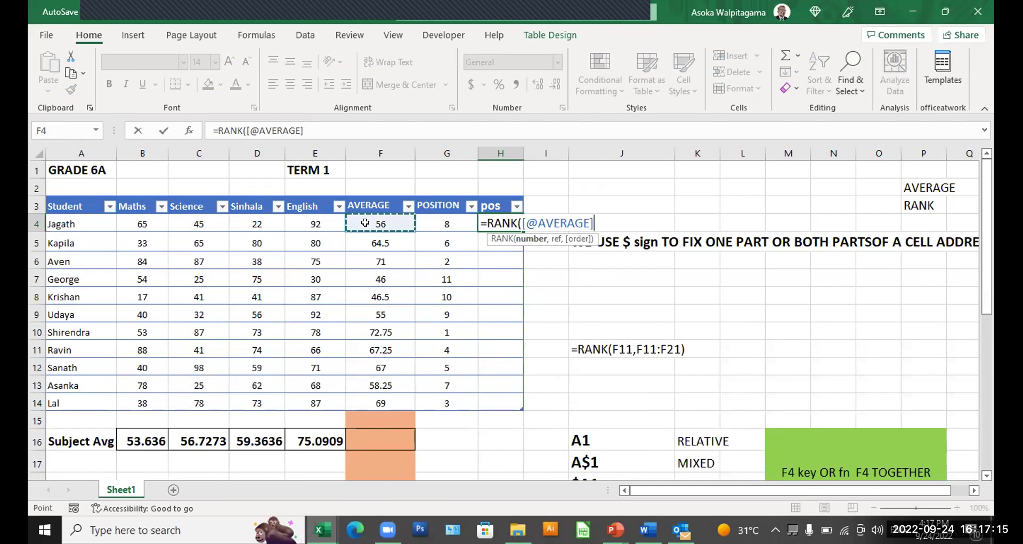
pyautogui.write(',')
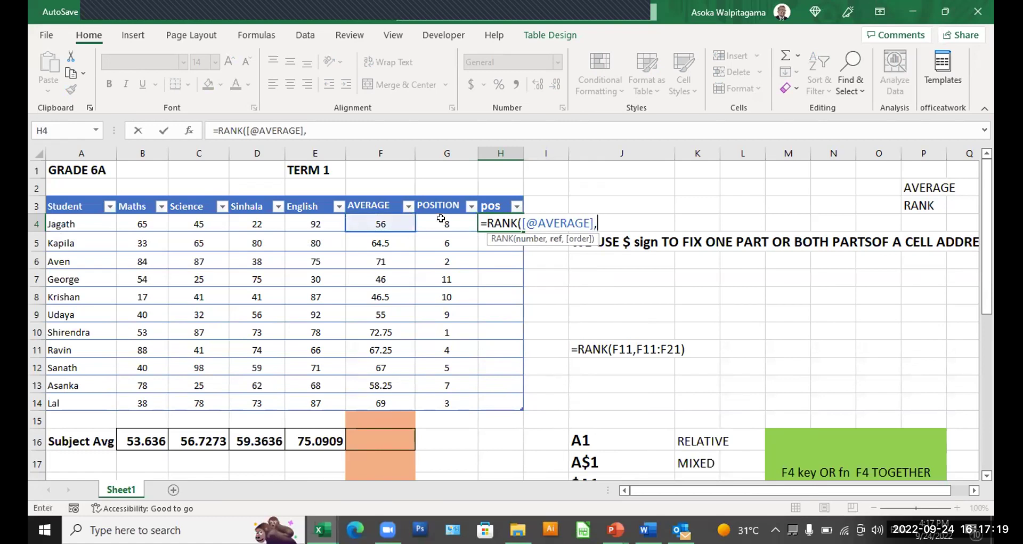
pyautogui.moveTo(440, 218); pyautogui.dragTo(440, 400)
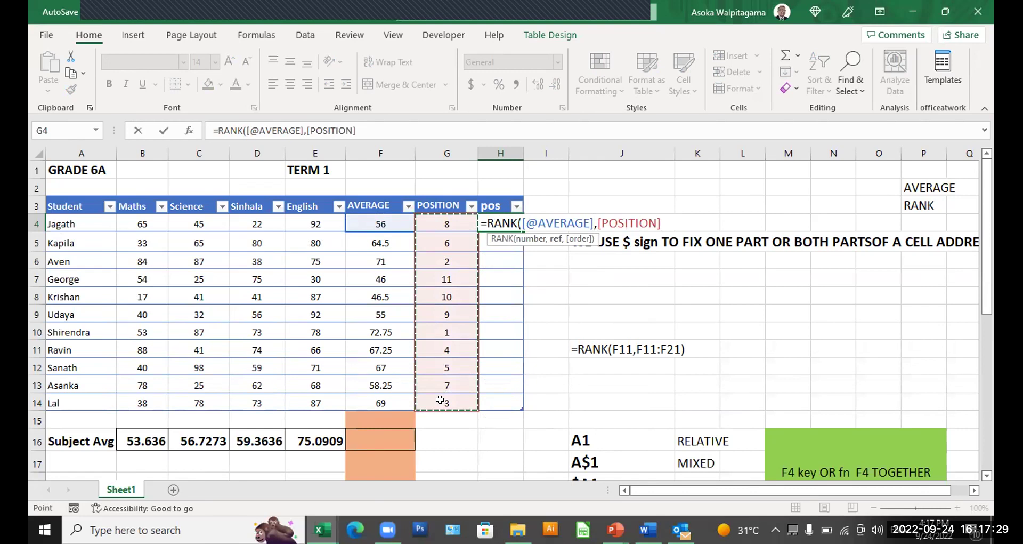
pyautogui.write(')')
pyautogui.press('Return')
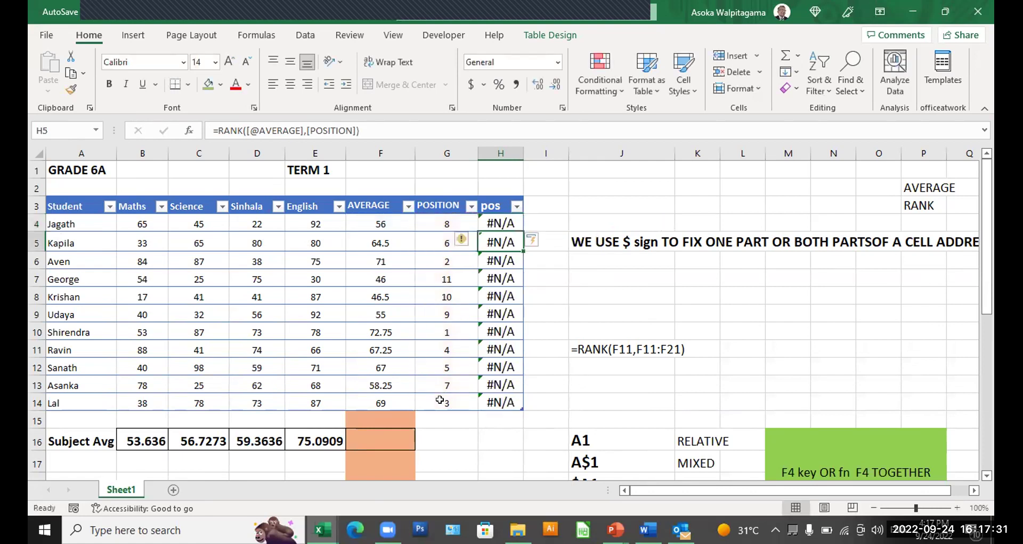
# Step: Clear the RANK formulas from the pos column, cells H4 to H14
pyautogui.click(500, 225)
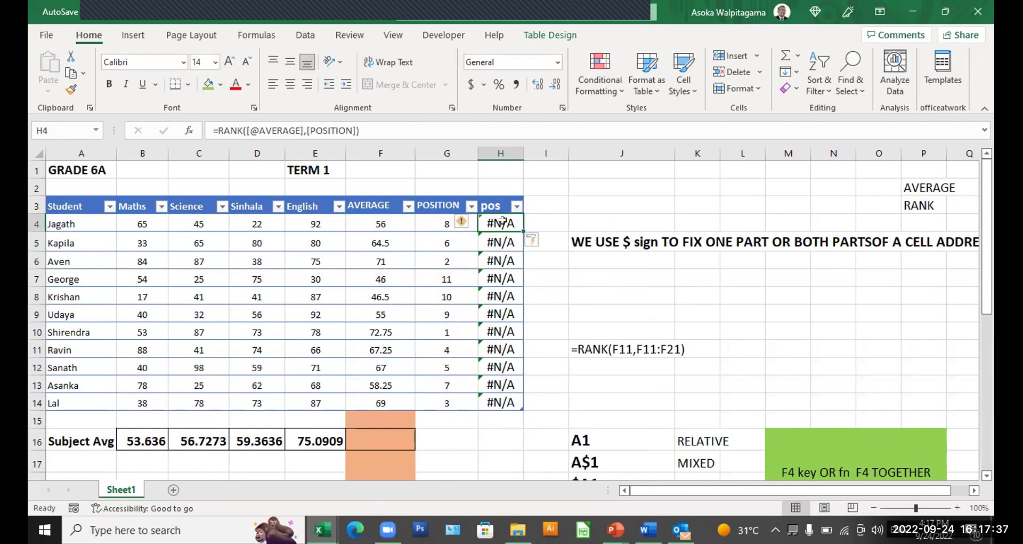
pyautogui.moveTo(502, 221); pyautogui.dragTo(504, 401)
pyautogui.press('Delete')
pyautogui.click(501, 219)
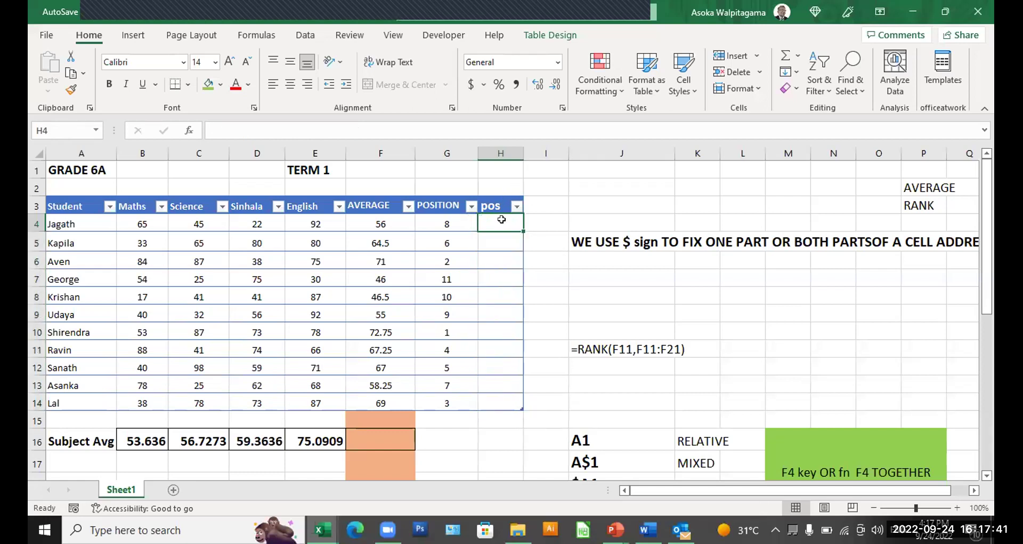
pyautogui.write('=RA')
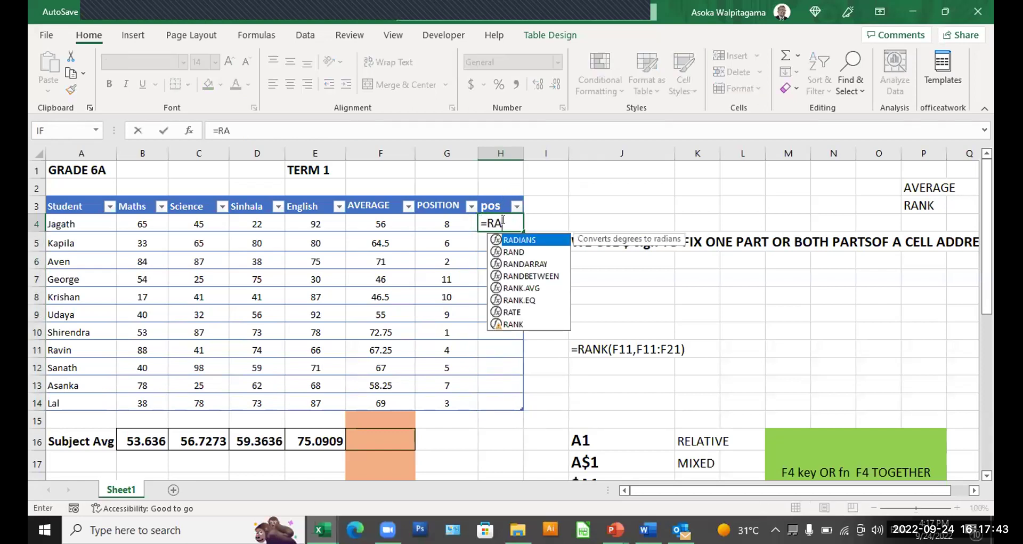
pyautogui.write('NK(')
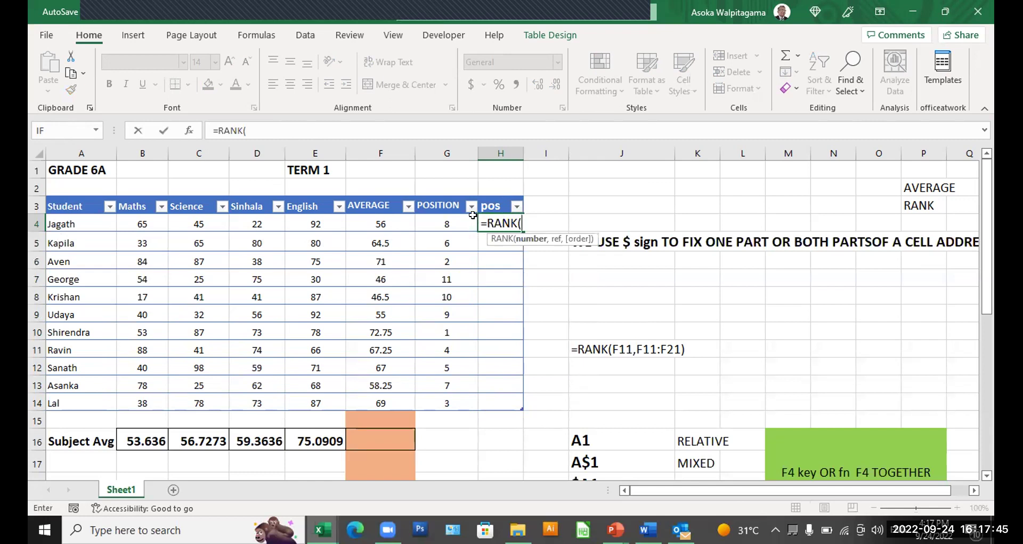
pyautogui.click(451, 219)
pyautogui.write(',')
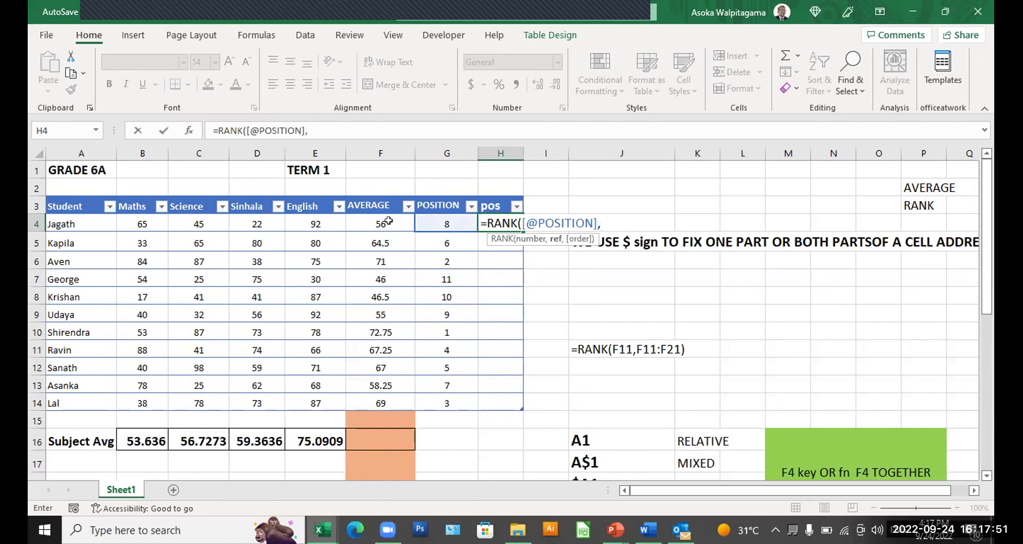
pyautogui.moveTo(601, 223); pyautogui.dragTo(524, 224)
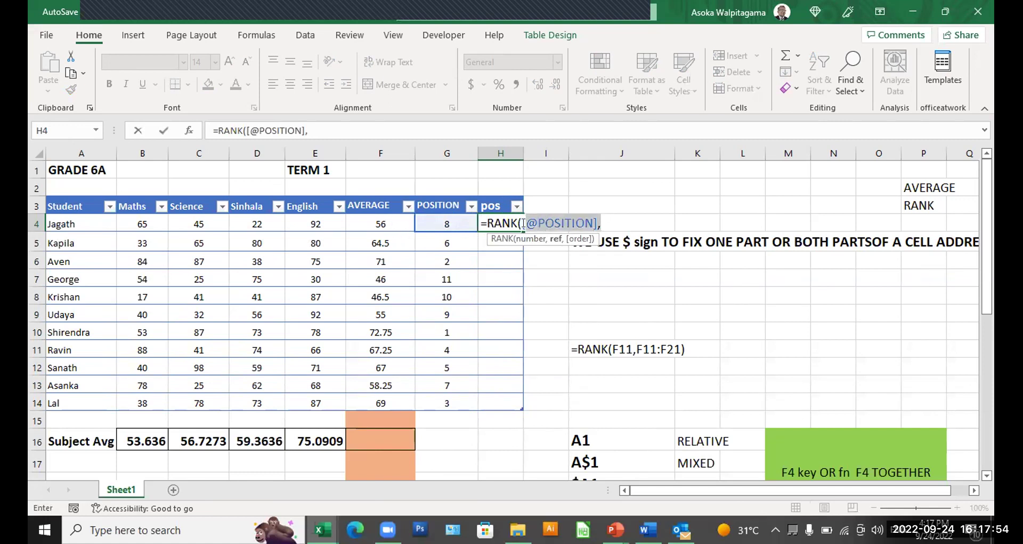
pyautogui.click(365, 220)
pyautogui.write(',')
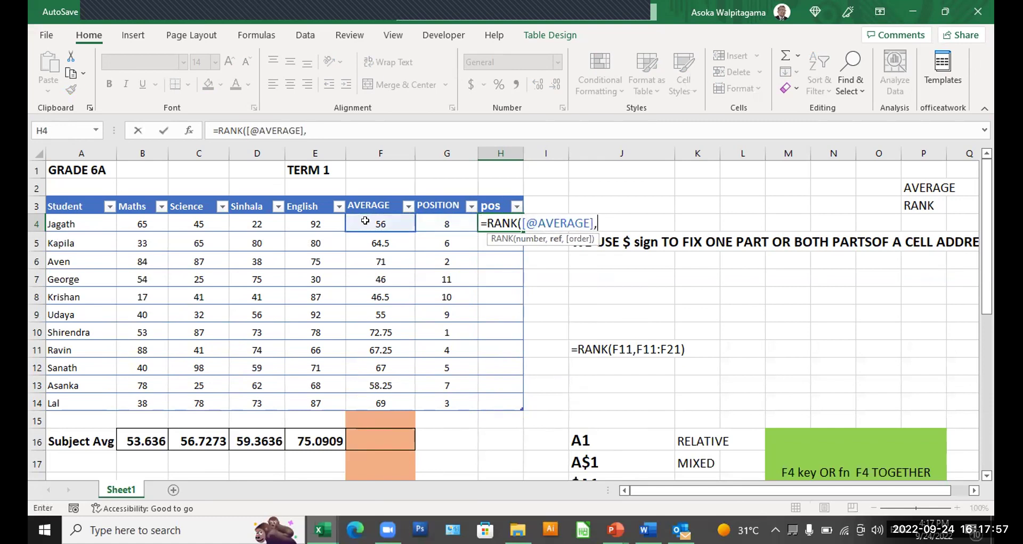
pyautogui.moveTo(388, 221); pyautogui.dragTo(389, 400)
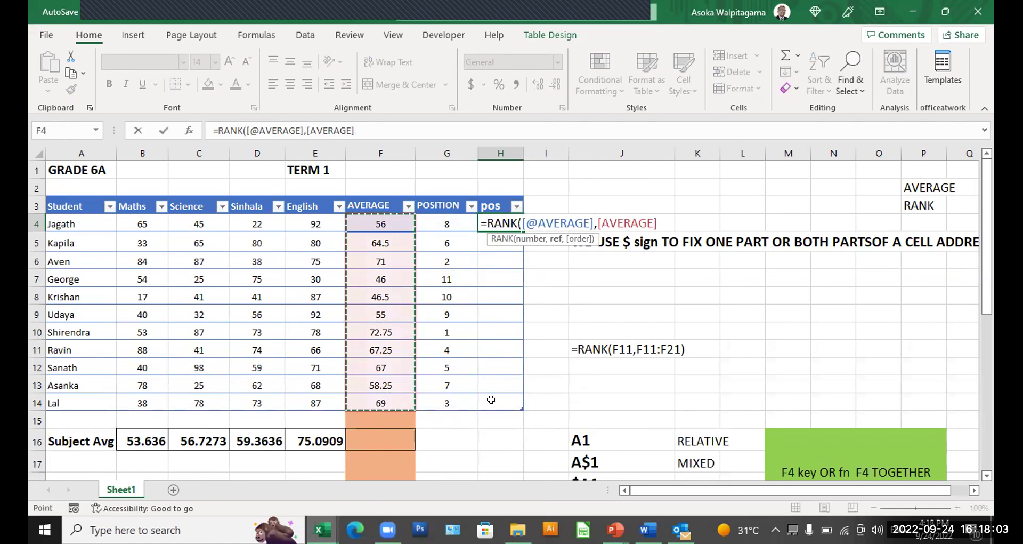
pyautogui.write(')')
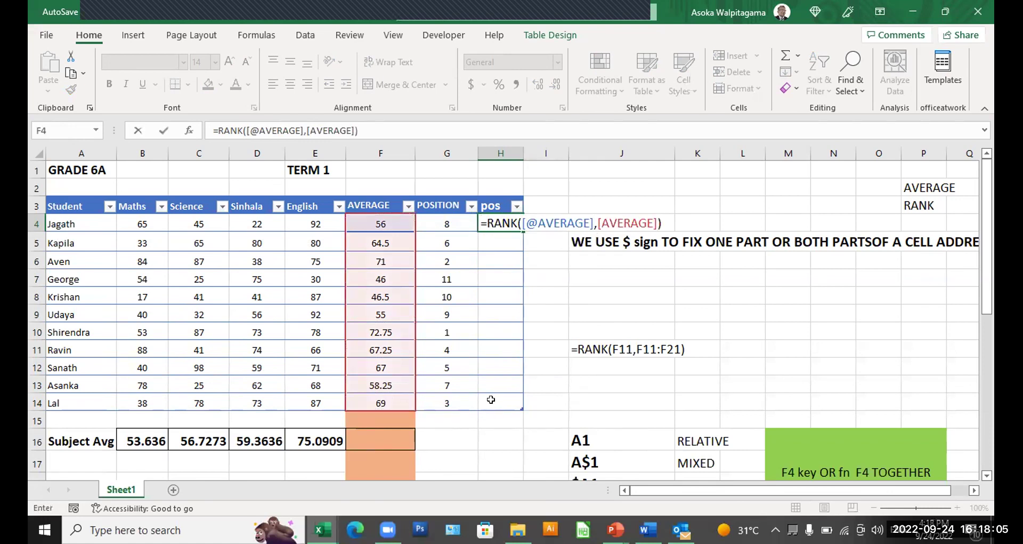
pyautogui.press('Return')
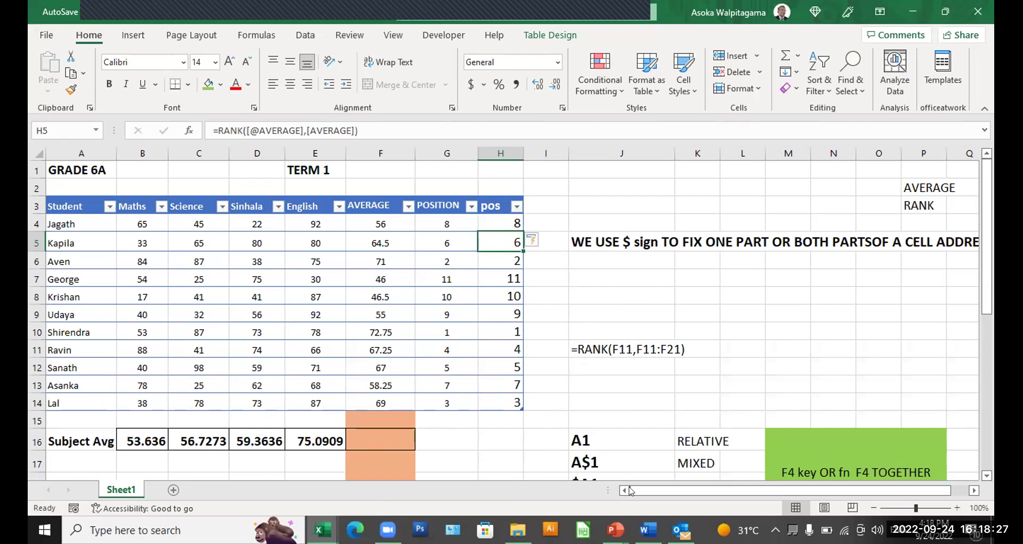
pyautogui.click(836, 354)
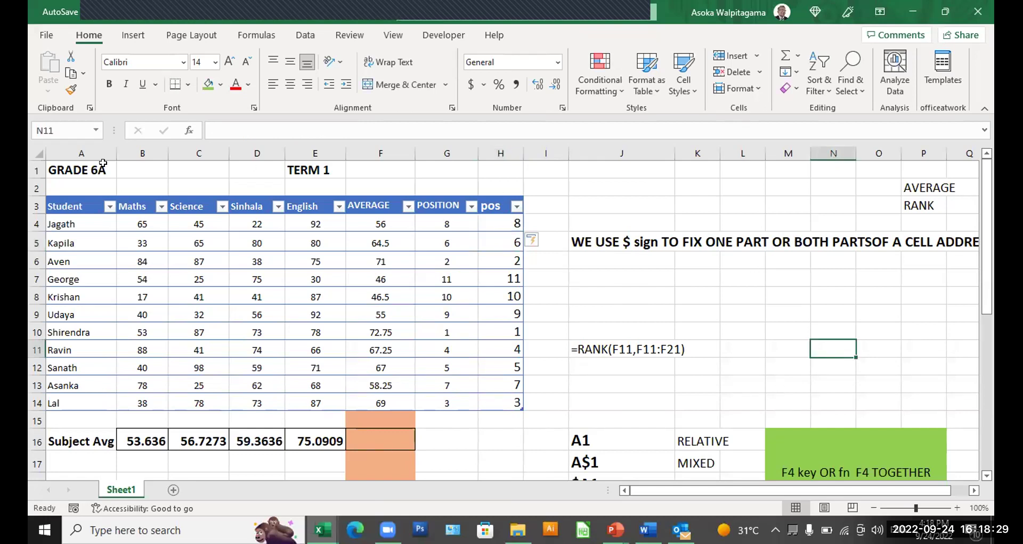
pyautogui.click(308, 178)
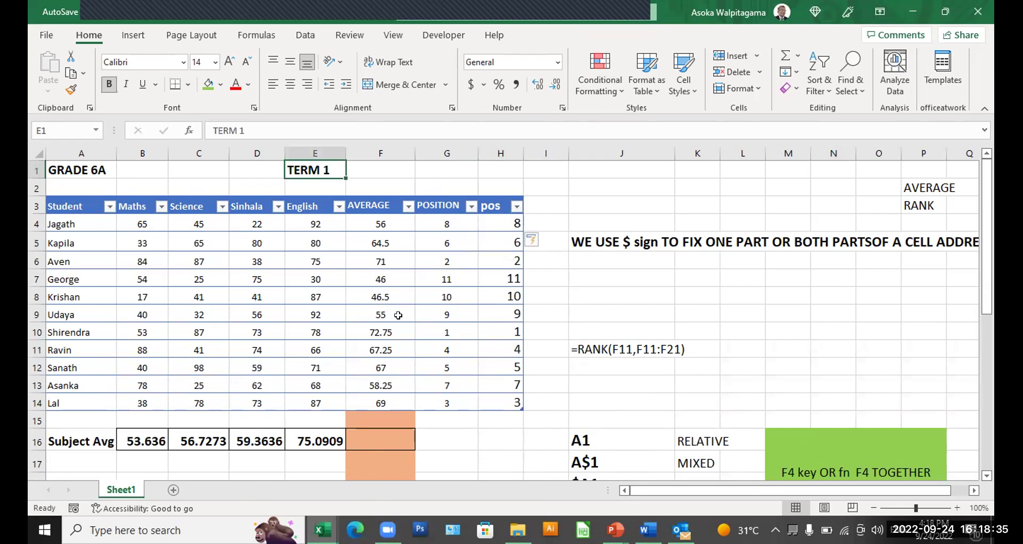
pyautogui.click(408, 272)
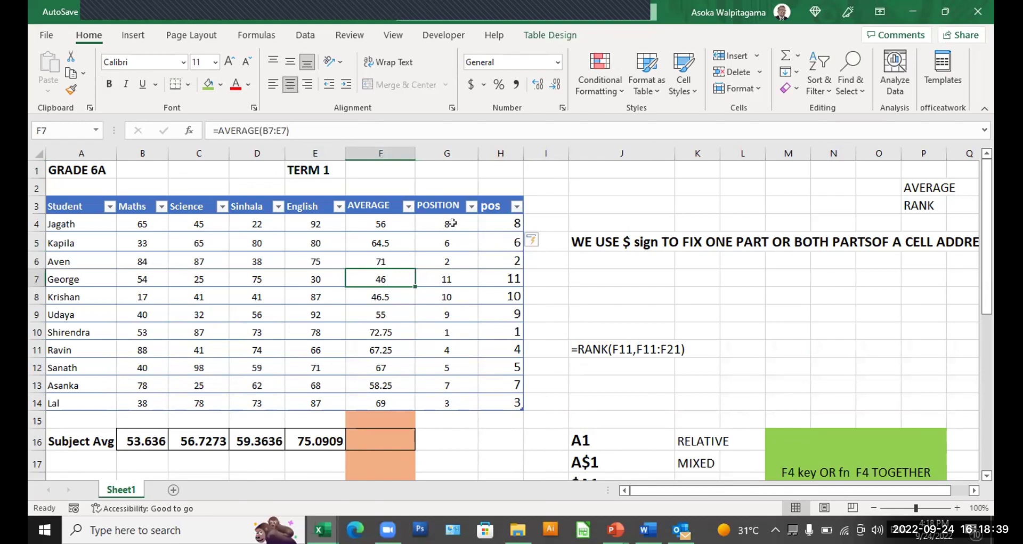
# Step: Copy the POSITION formula from G4 into G2 as plain text, =RANK(F4,F$4:F$14), and autofit column G's width
pyautogui.click(430, 218)
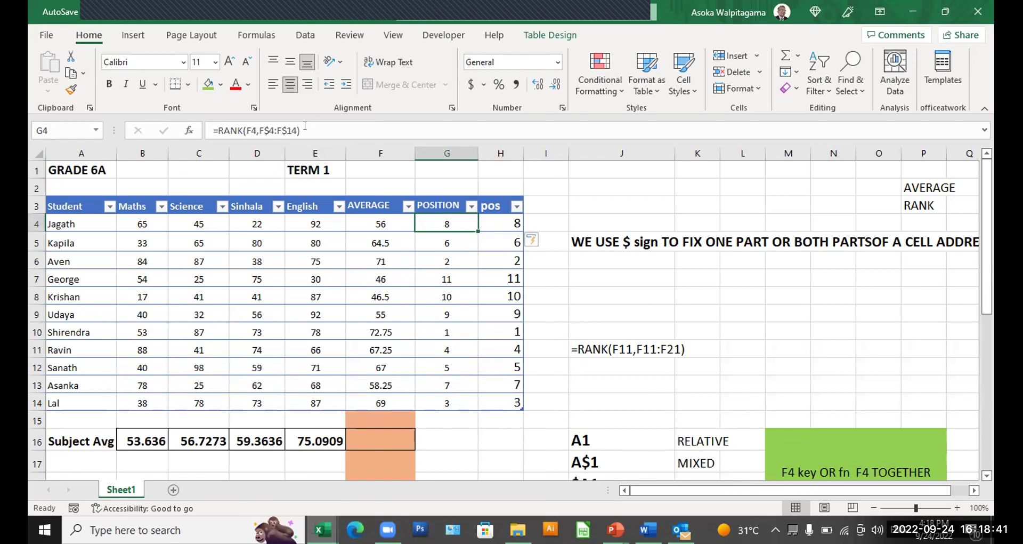
pyautogui.moveTo(302, 130); pyautogui.dragTo(230, 130)
pyautogui.moveTo(126, 109); pyautogui.dragTo(127, 113)
pyautogui.hotkey('ctrl', 'c')
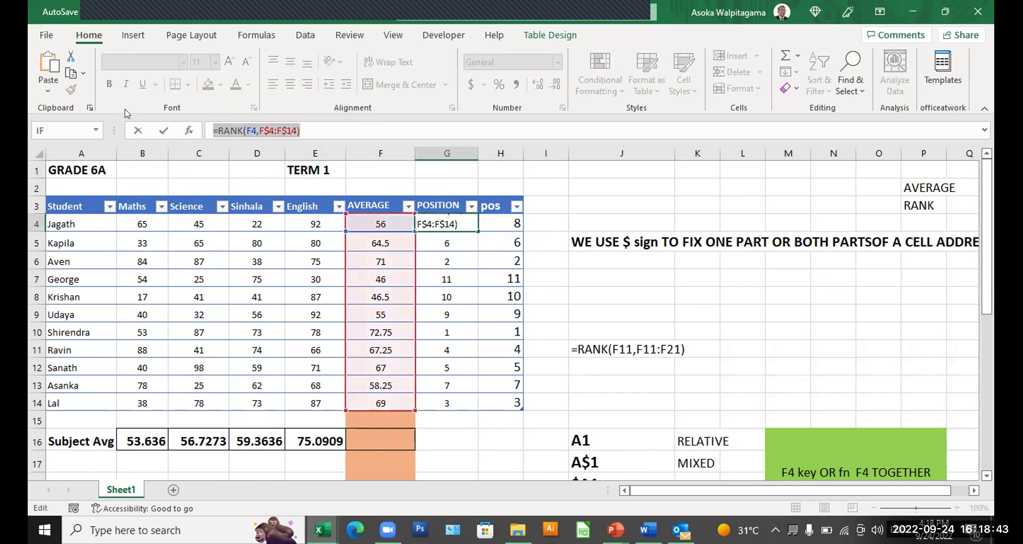
pyautogui.press('Escape')
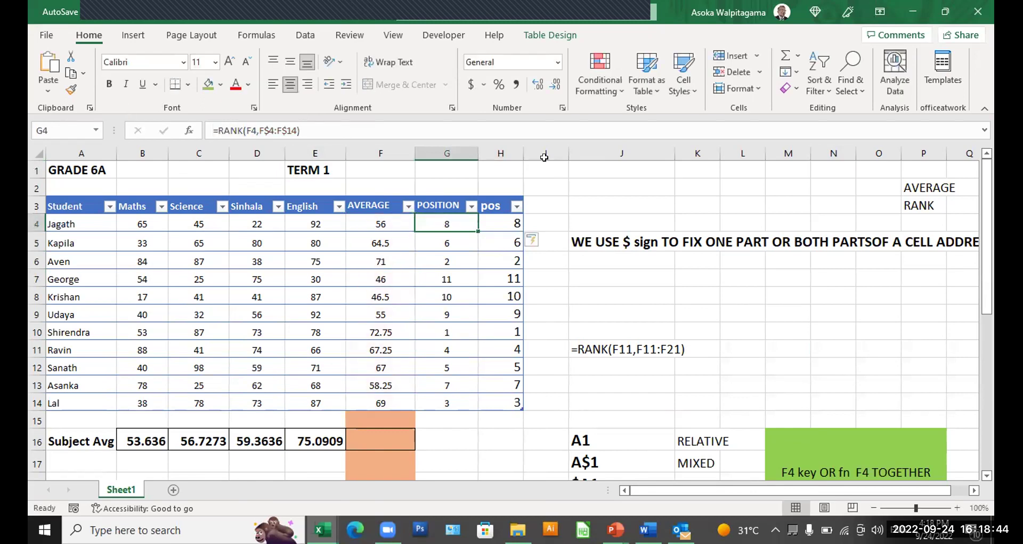
pyautogui.click(444, 181)
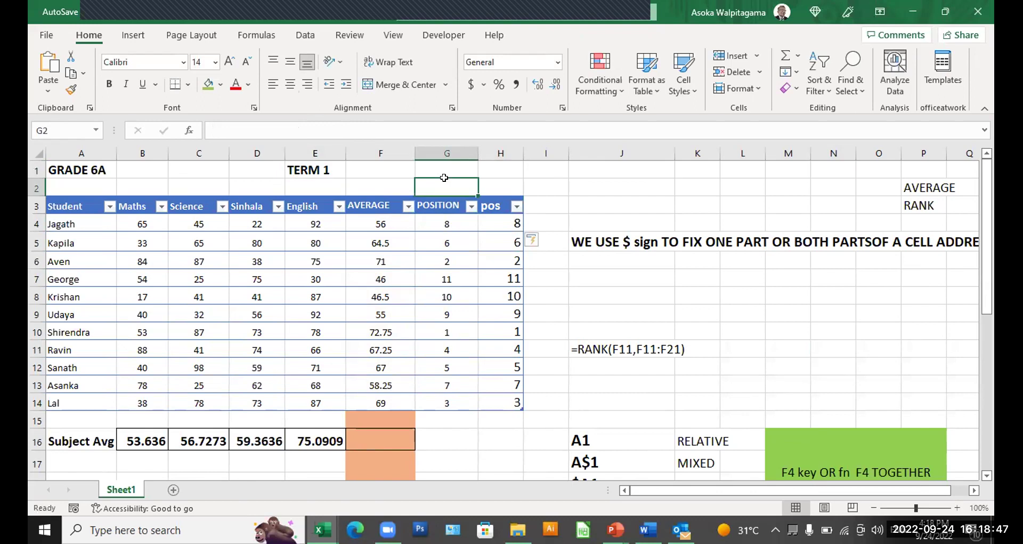
pyautogui.write("'")
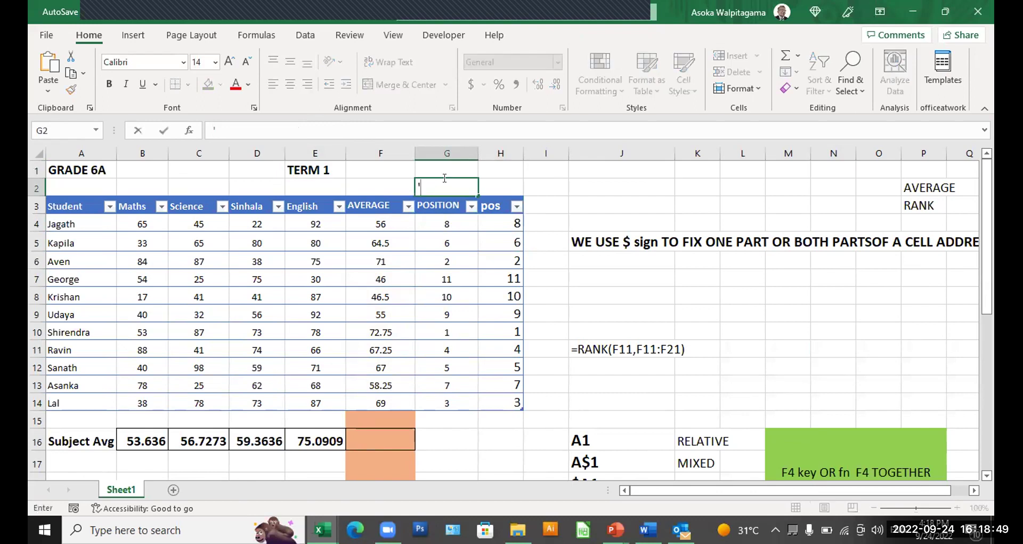
pyautogui.hotkey('ctrl', 'v')
pyautogui.press('Return')
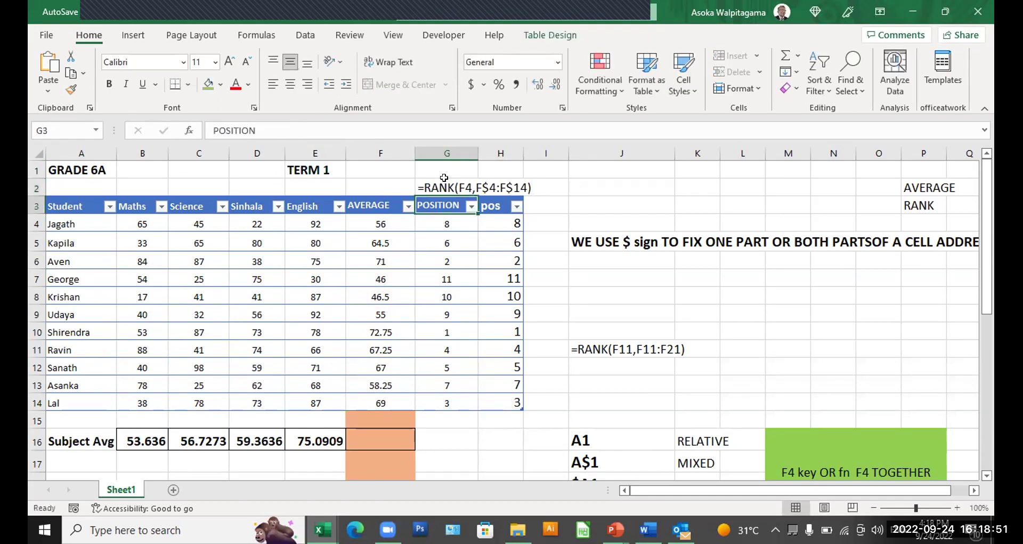
pyautogui.doubleClick(478, 153)
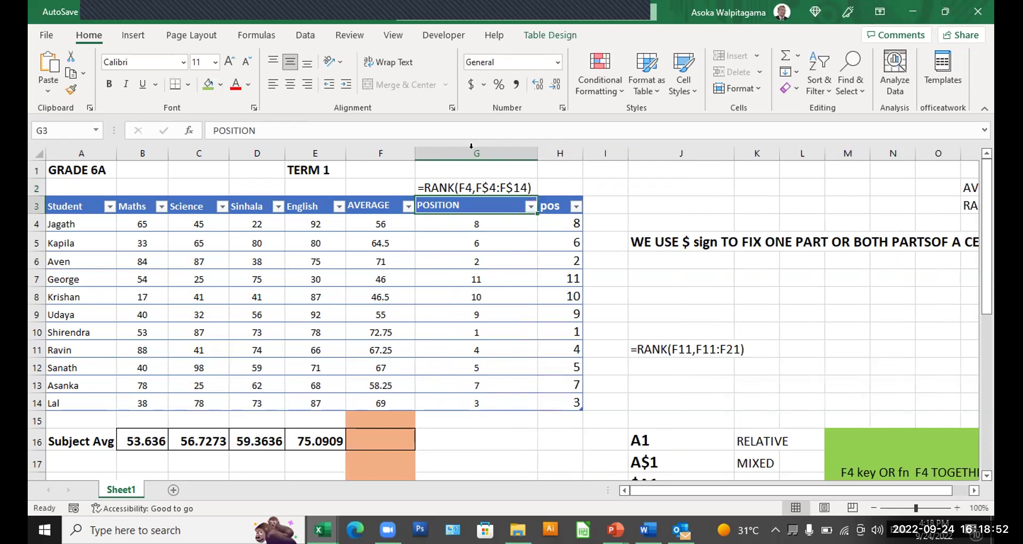
pyautogui.click(569, 222)
pyautogui.moveTo(375, 129); pyautogui.dragTo(29, 136)
pyautogui.hotkey('ctrl', 'c')
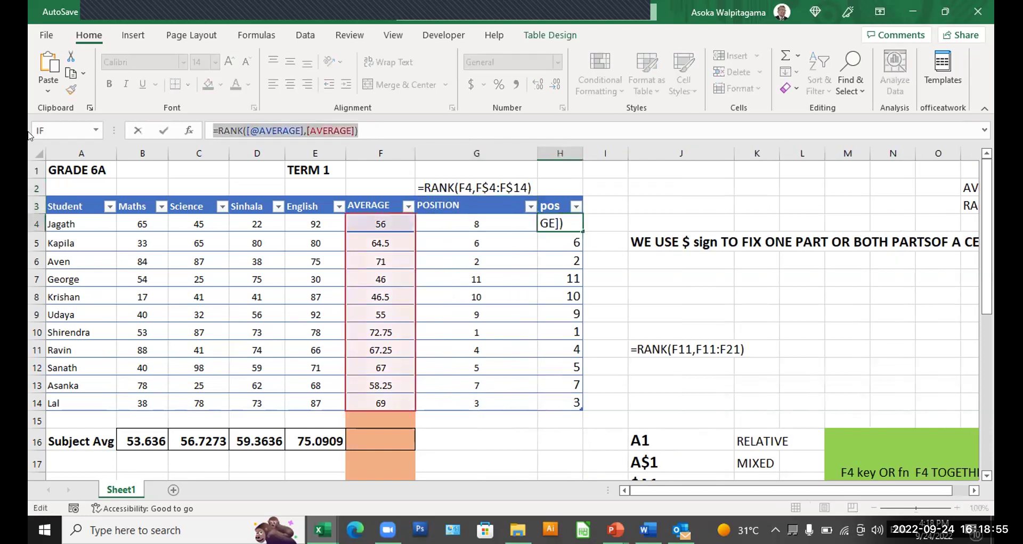
pyautogui.press('Escape')
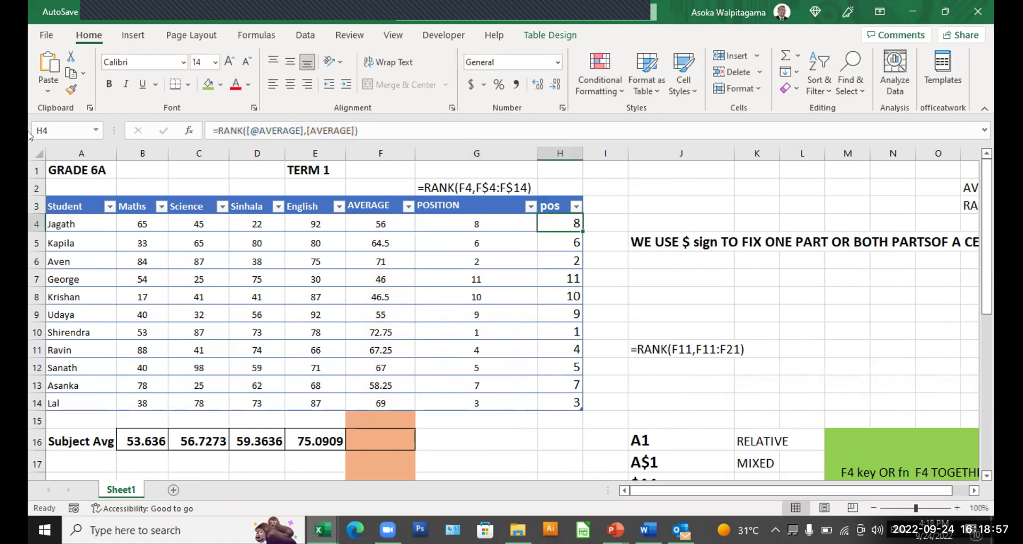
pyautogui.click(564, 182)
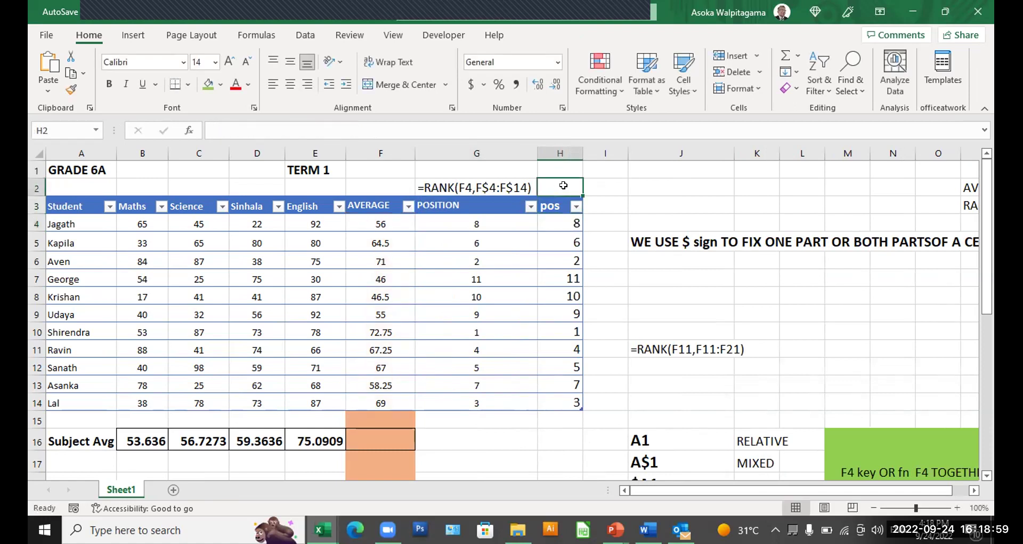
pyautogui.write("'")
pyautogui.hotkey('ctrl', 'v')
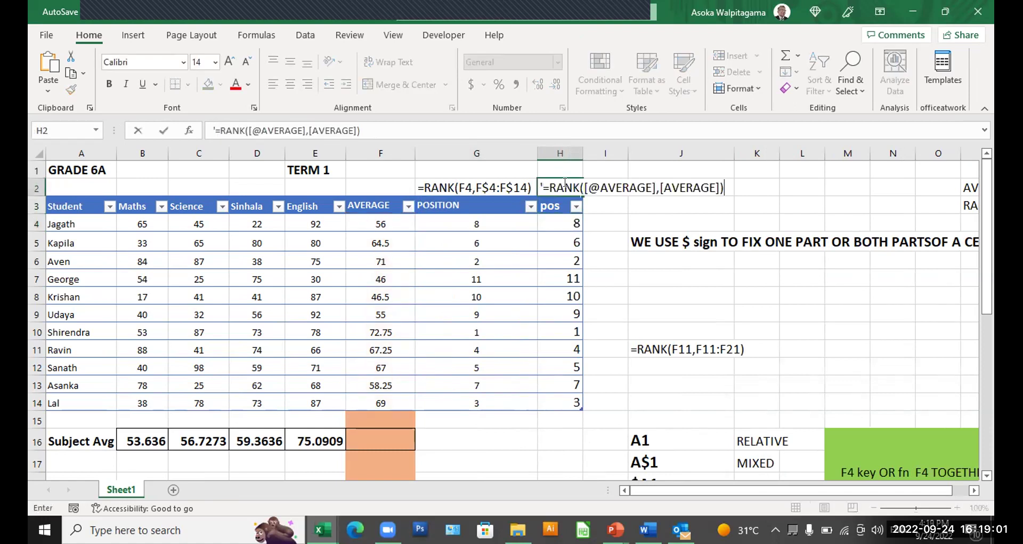
pyautogui.click(586, 154)
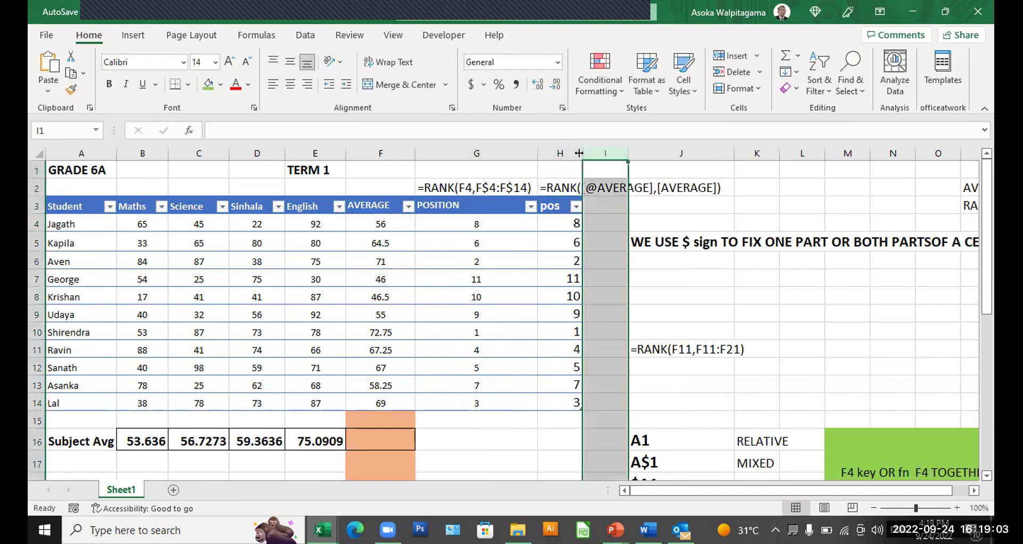
pyautogui.doubleClick(583, 154)
pyautogui.click(694, 368)
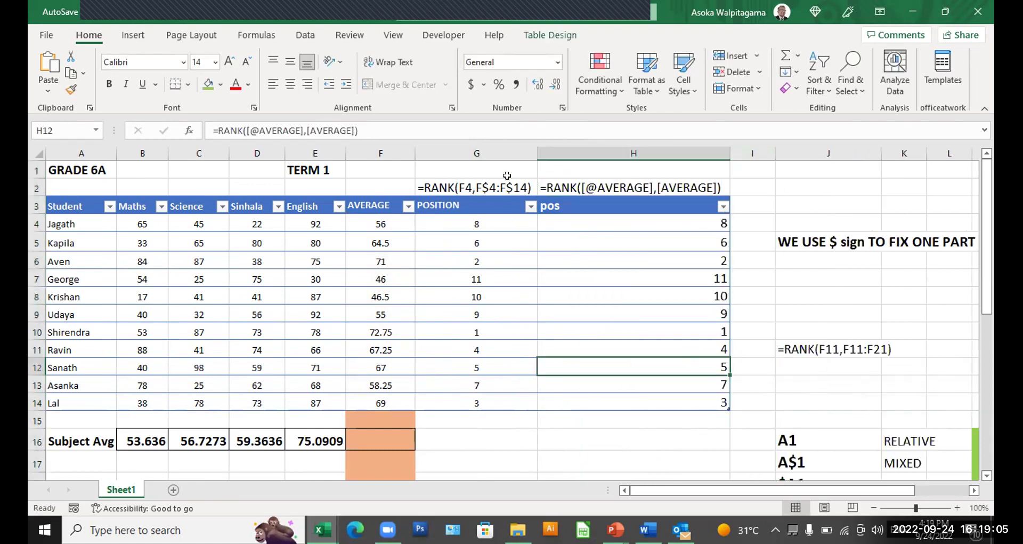
# Step: Centre the contents of columns G and H and fill the formula text cells G2 and H2 with green
pyautogui.moveTo(508, 155); pyautogui.dragTo(586, 154)
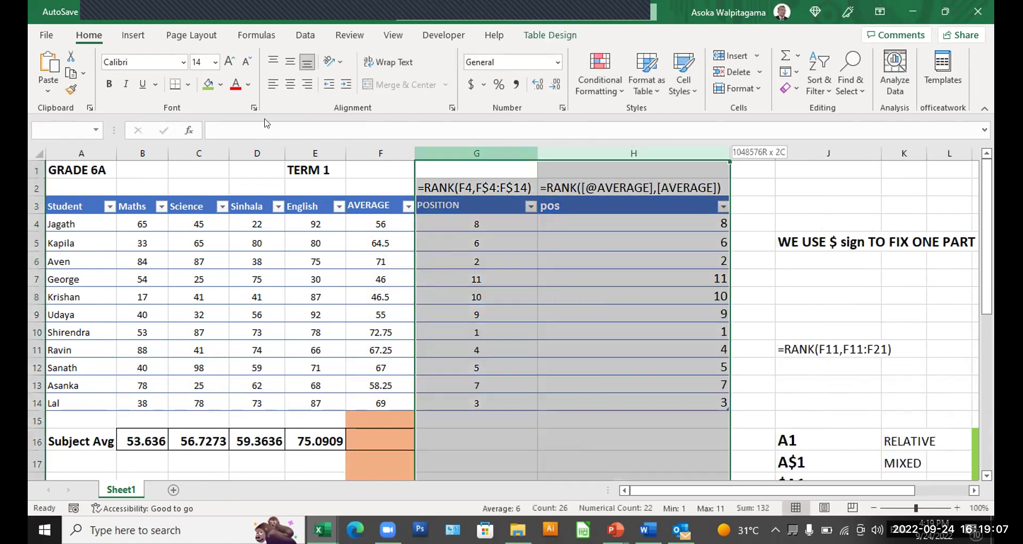
pyautogui.click(291, 83)
pyautogui.click(439, 187)
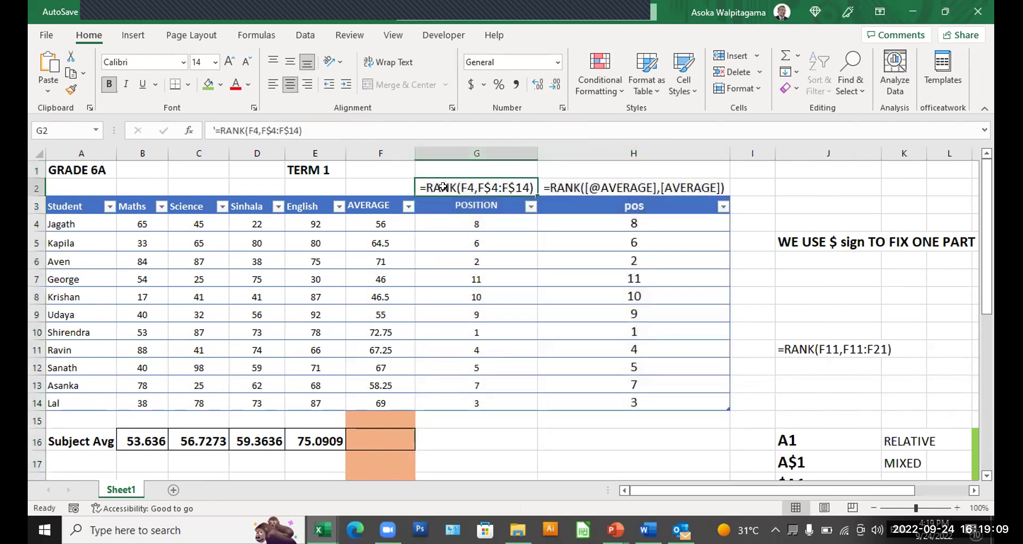
pyautogui.click(208, 84)
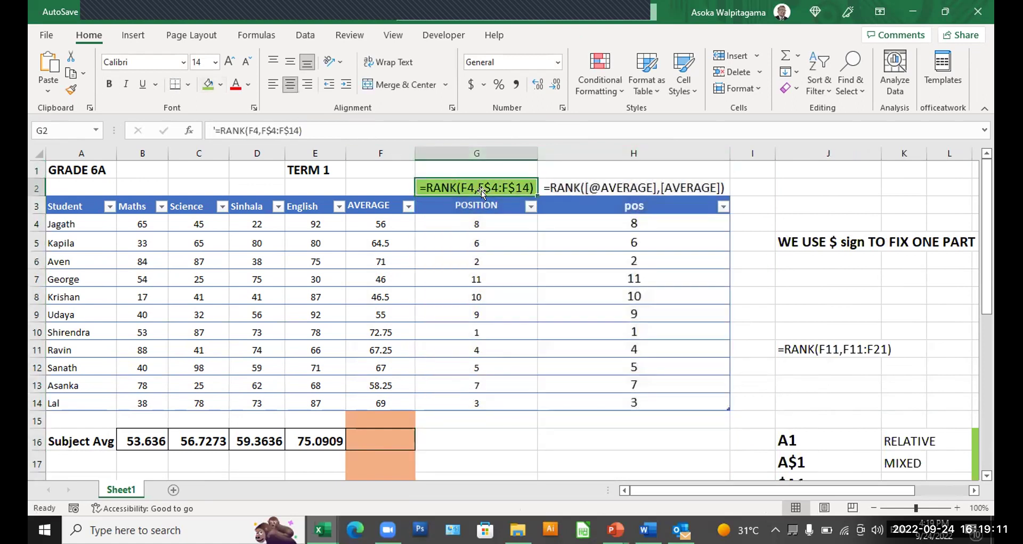
pyautogui.click(594, 189)
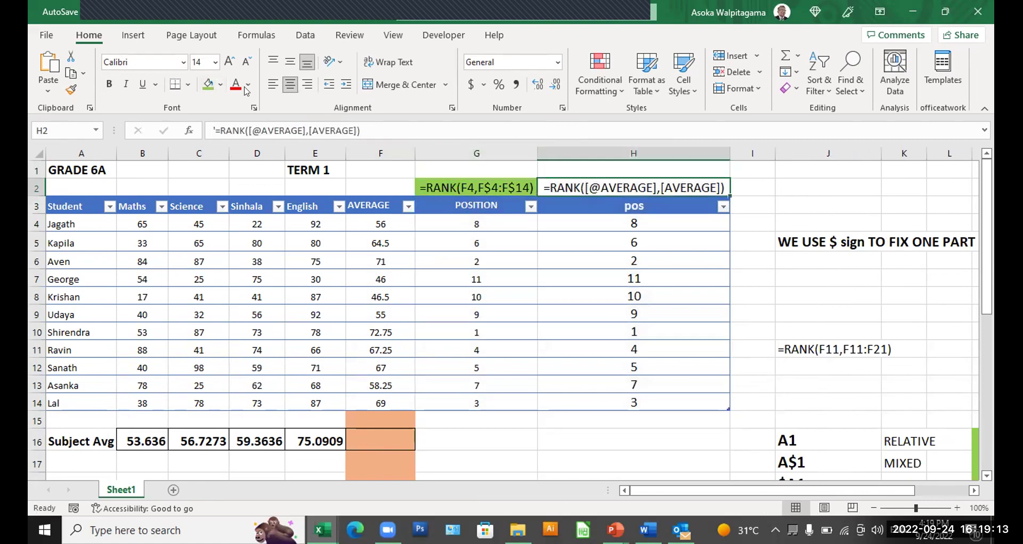
pyautogui.click(208, 83)
pyautogui.click(919, 199)
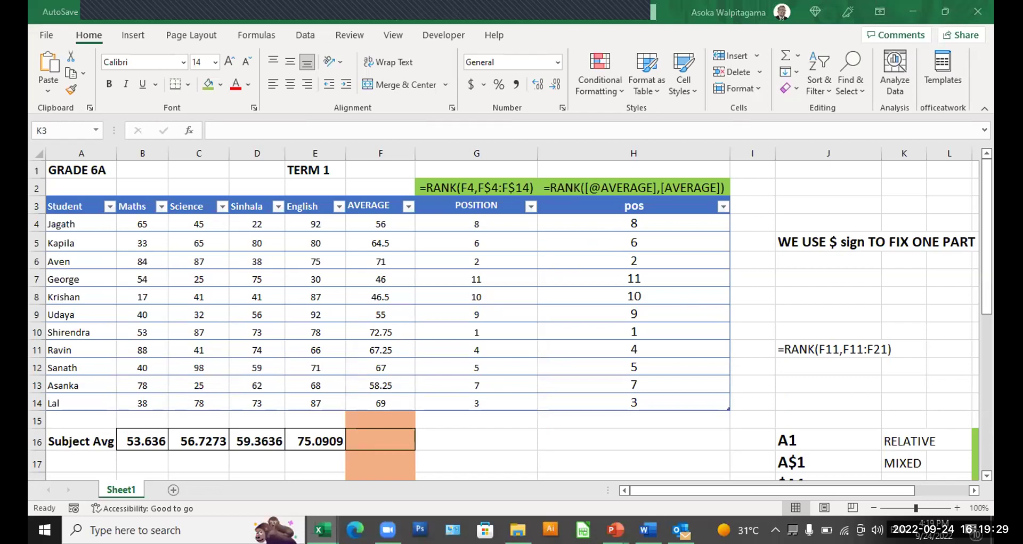
# Step: Switch to the PowerPoint slide show, advance to the STUDENT PROGRESS REPORT slide and open its linked workbook Progress Report.xlsx
pyautogui.moveTo(616, 529)
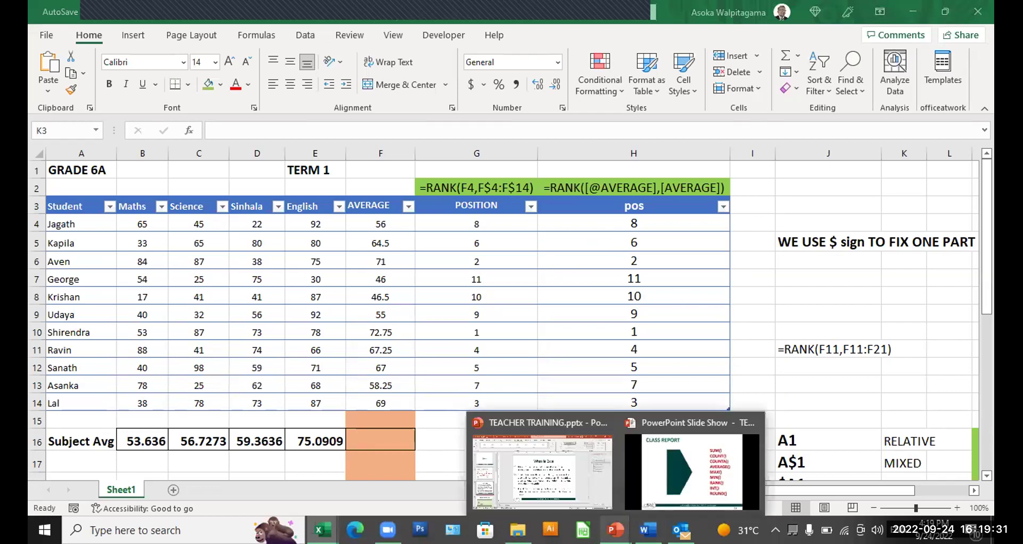
pyautogui.click(633, 498)
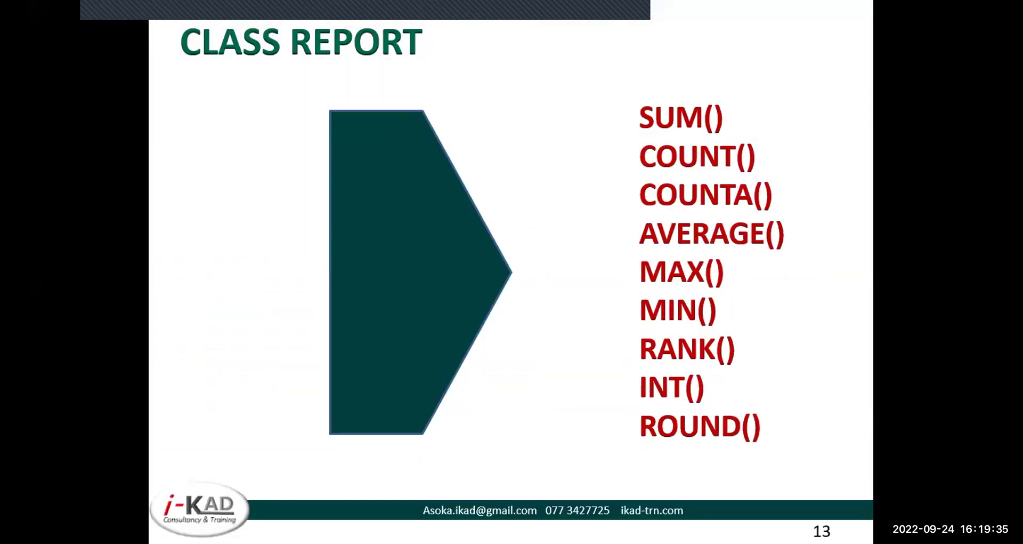
pyautogui.press('Right')
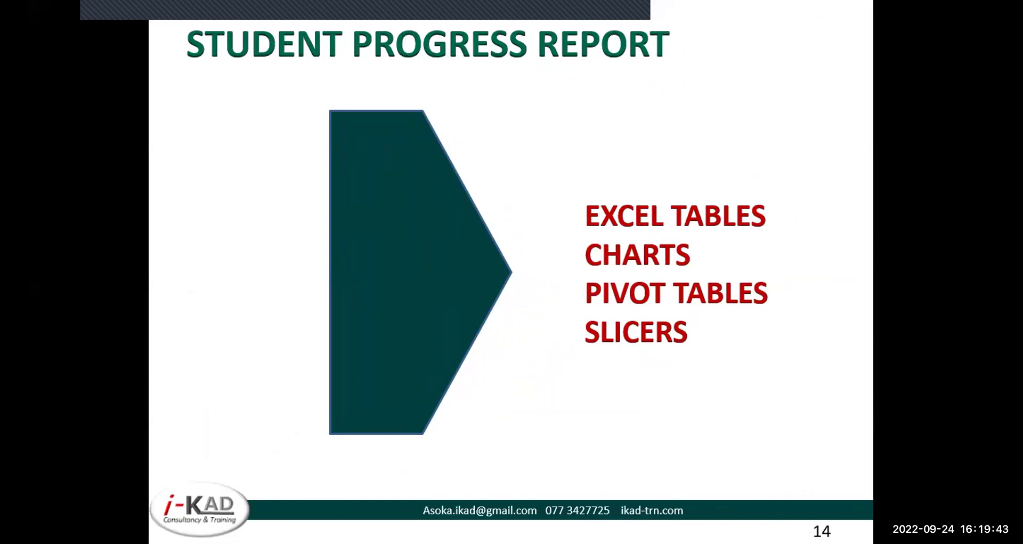
pyautogui.click(391, 235)
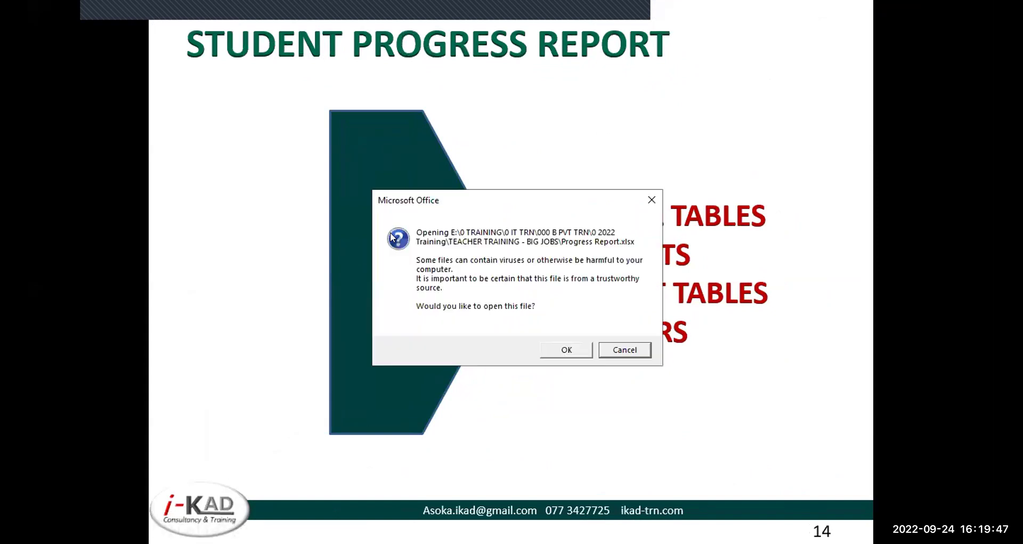
pyautogui.click(566, 349)
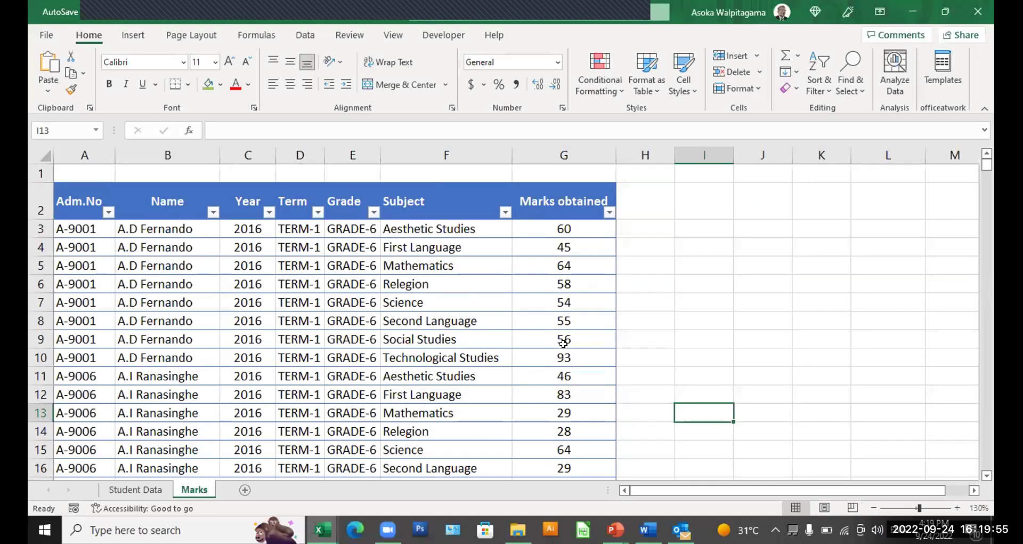
# Step: Examine the Student Data sheet's first record field by field, from Admission No through Class Admitted
pyautogui.click(134, 490)
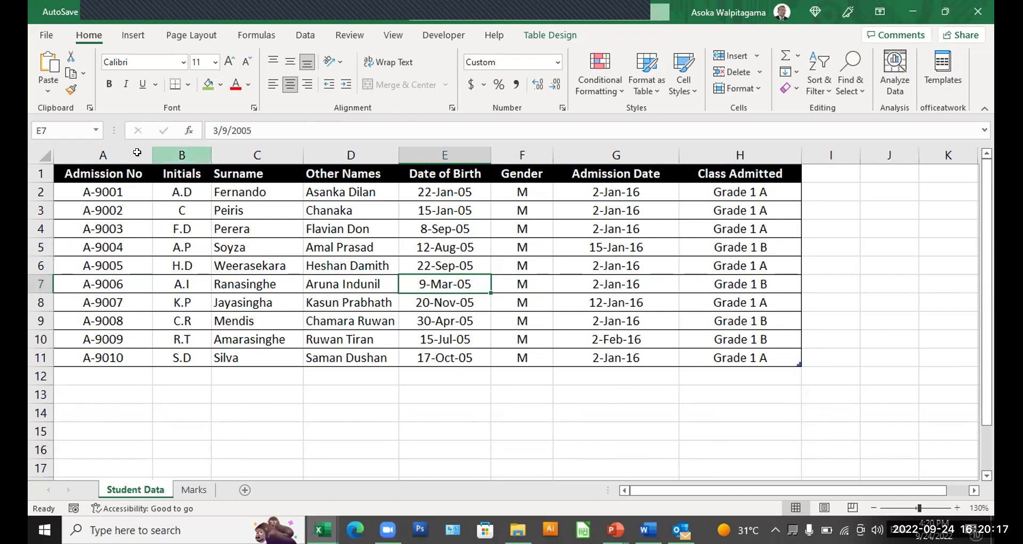
pyautogui.click(136, 192)
pyautogui.click(180, 192)
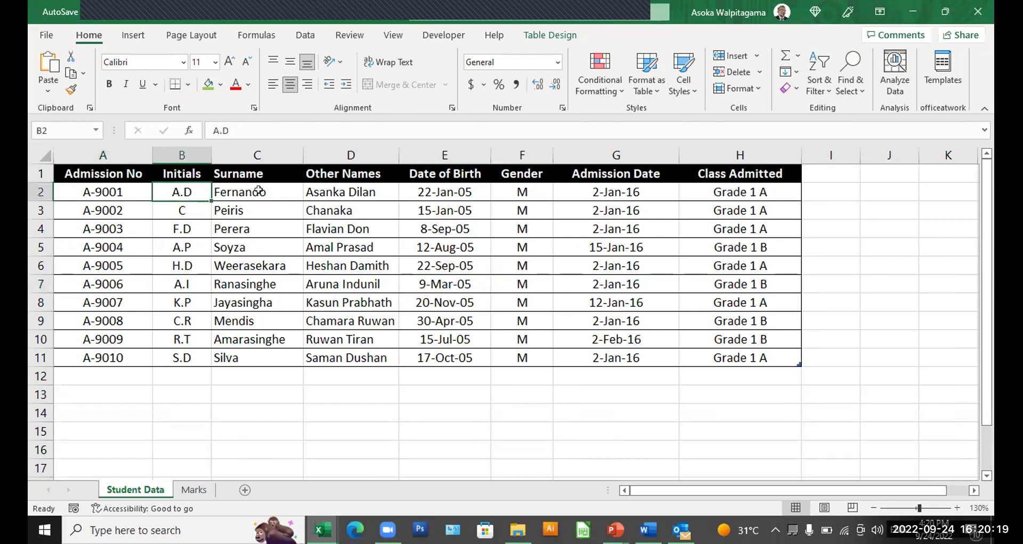
pyautogui.click(259, 190)
pyautogui.click(360, 188)
pyautogui.click(461, 190)
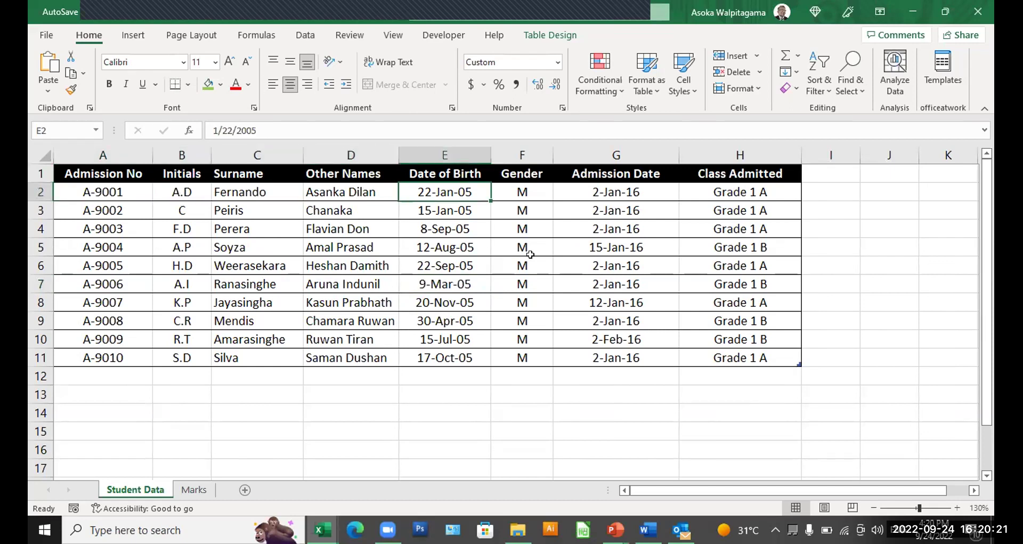
pyautogui.click(529, 195)
pyautogui.click(634, 187)
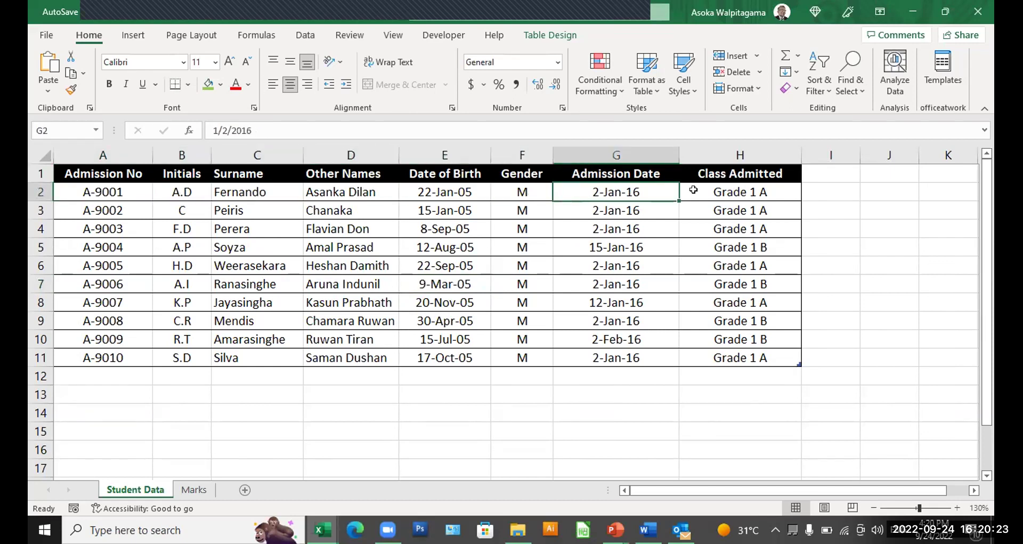
pyautogui.click(714, 189)
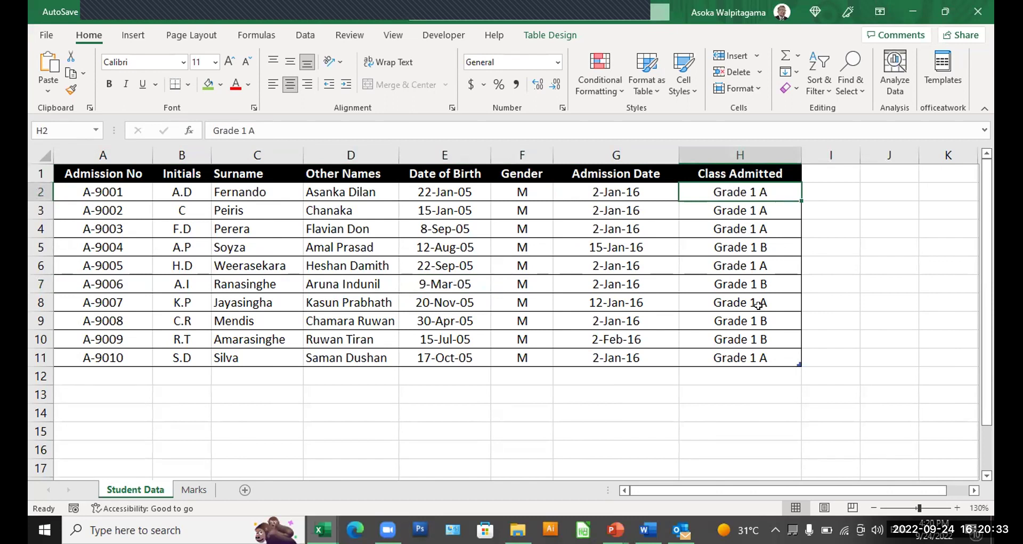
# Step: Examine the Marks sheet's columns, including Adm.No, Year, Term, Subject and Marks obtained
pyautogui.click(195, 491)
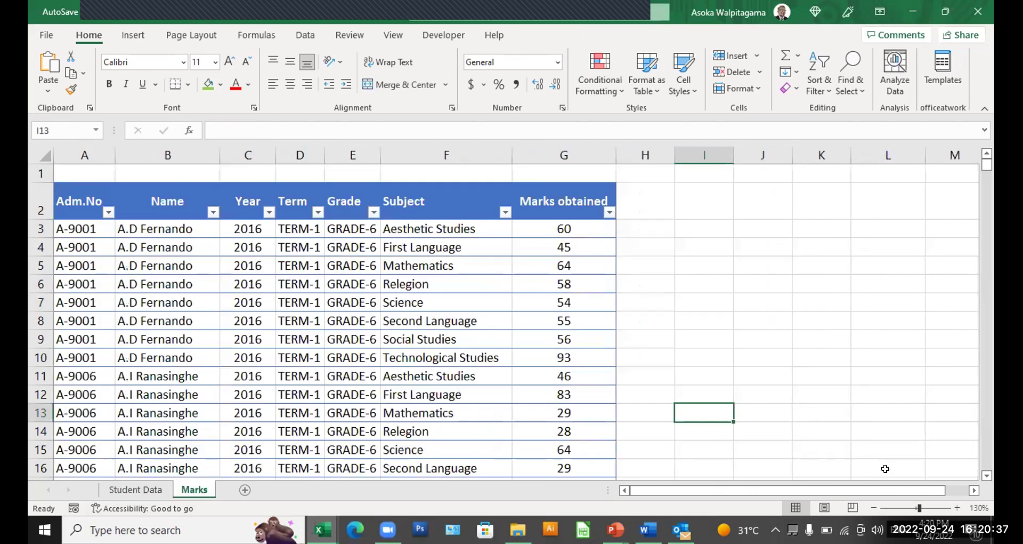
pyautogui.click(67, 197)
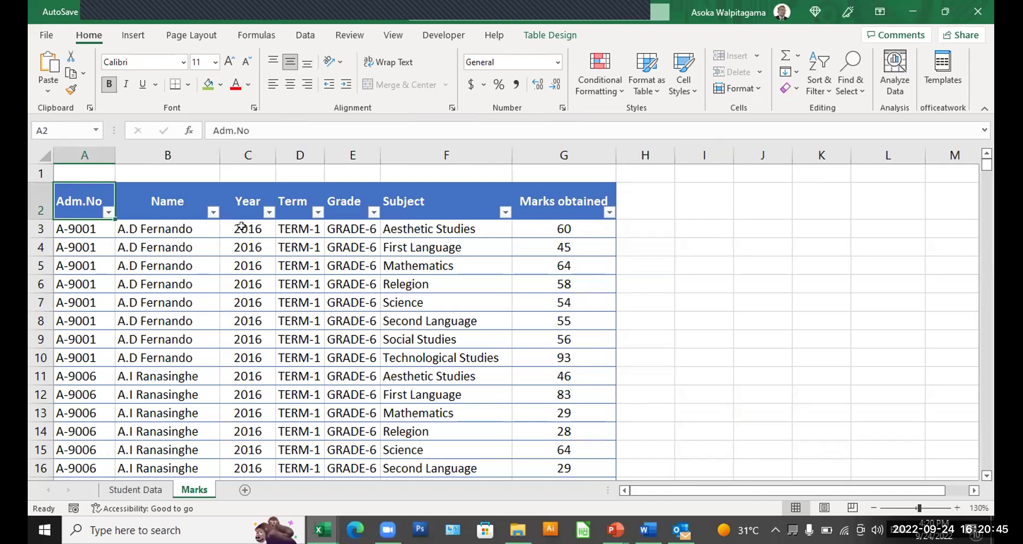
pyautogui.moveTo(241, 226); pyautogui.dragTo(237, 334)
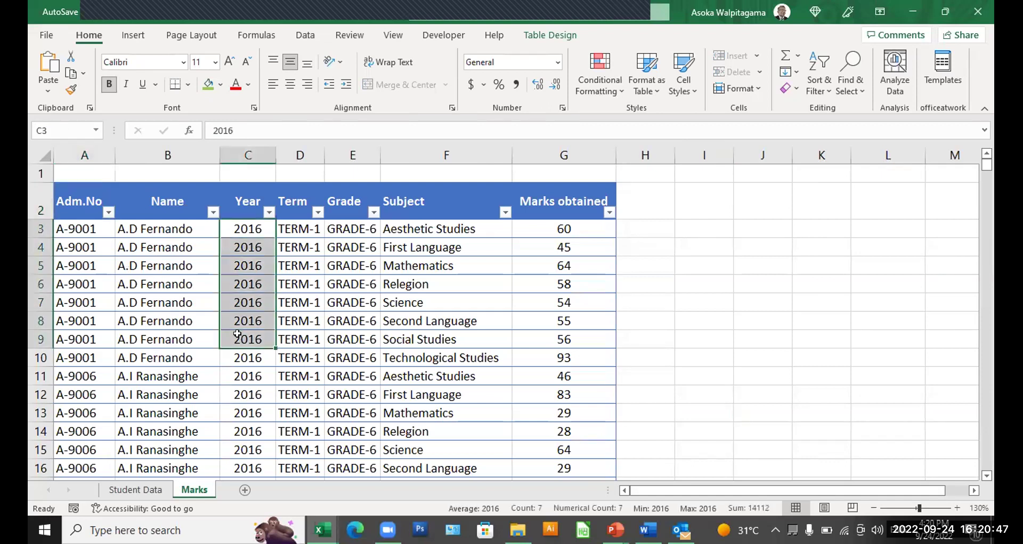
pyautogui.click(293, 224)
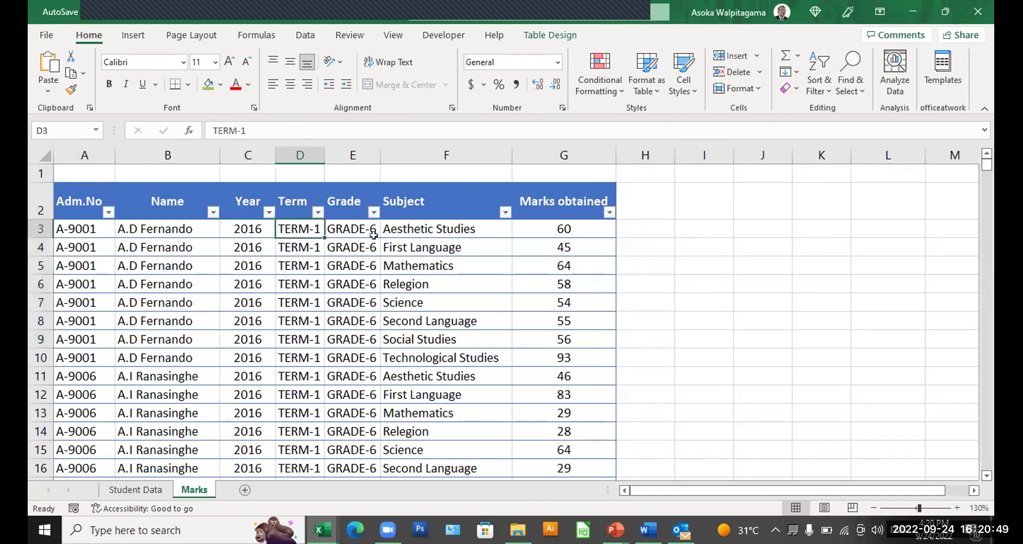
pyautogui.click(445, 230)
pyautogui.click(587, 224)
pyautogui.click(519, 258)
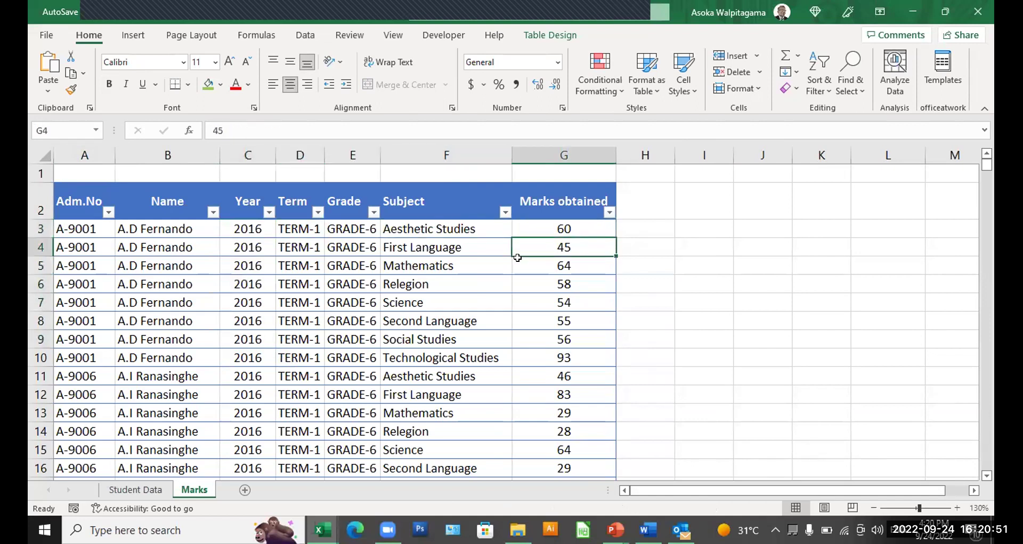
# Step: Fill the first student's rows A3:G10 with light orange and the second student's rows A11:G18 with light green
pyautogui.moveTo(77, 224); pyautogui.dragTo(566, 361)
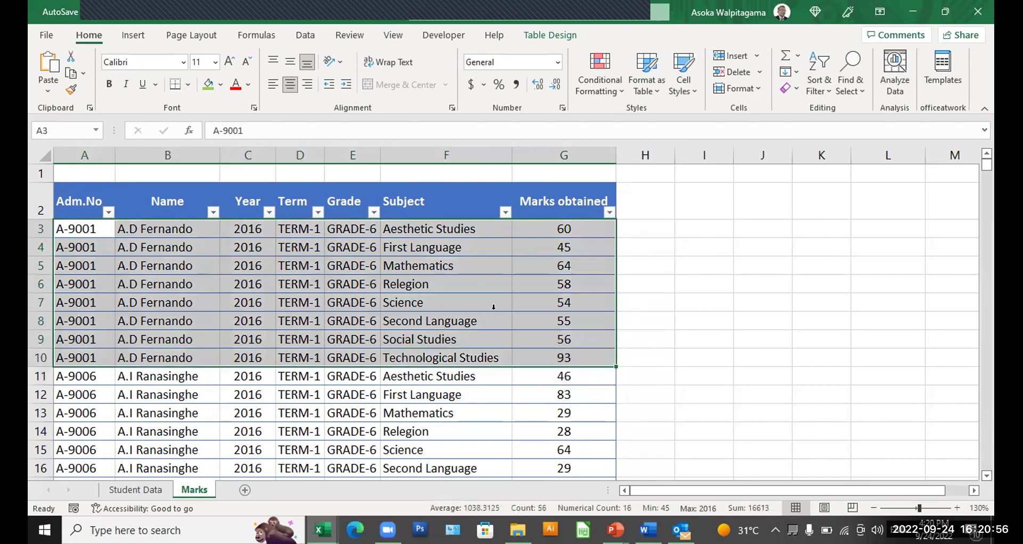
pyautogui.click(220, 85)
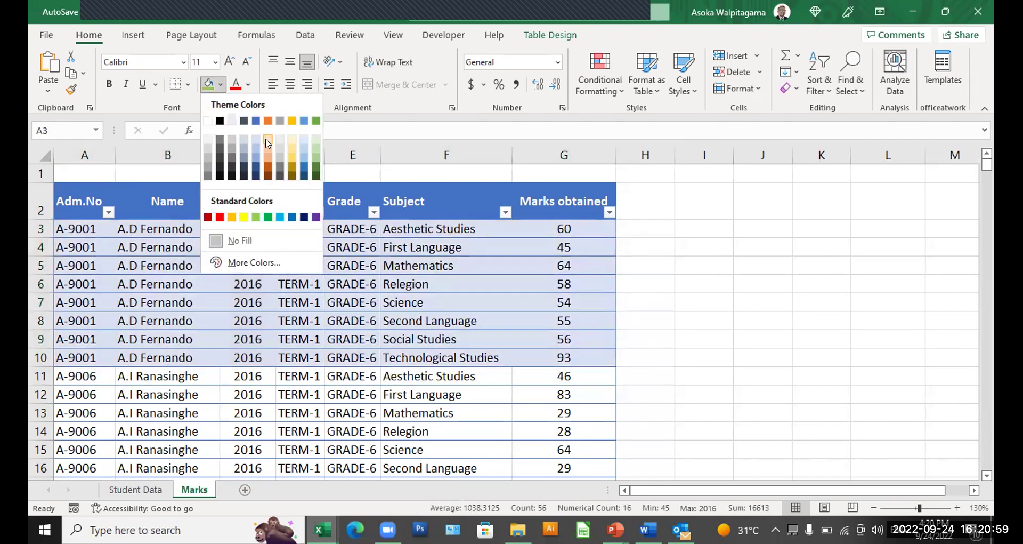
pyautogui.click(266, 136)
pyautogui.scroll(-1, 416, 357)
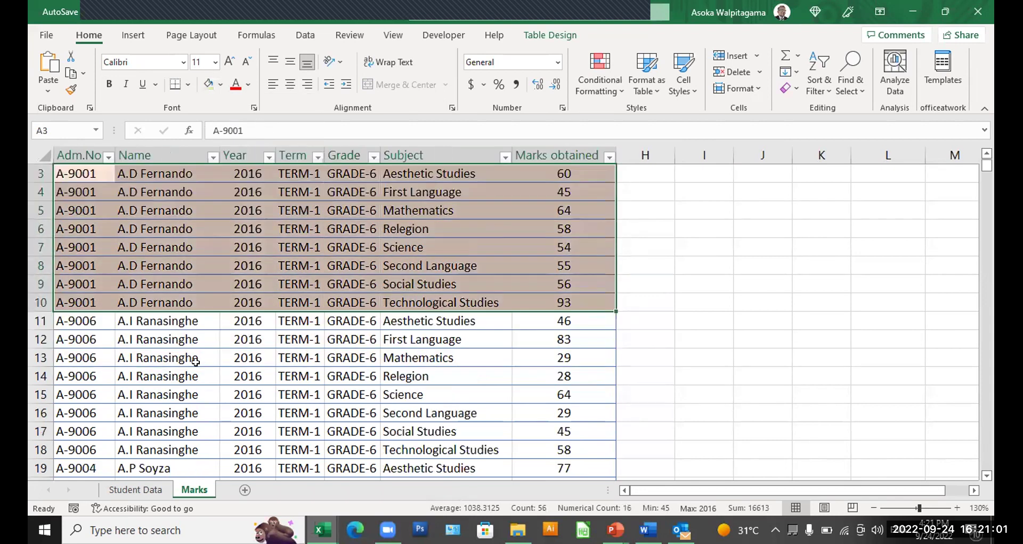
pyautogui.moveTo(84, 321); pyautogui.dragTo(555, 444)
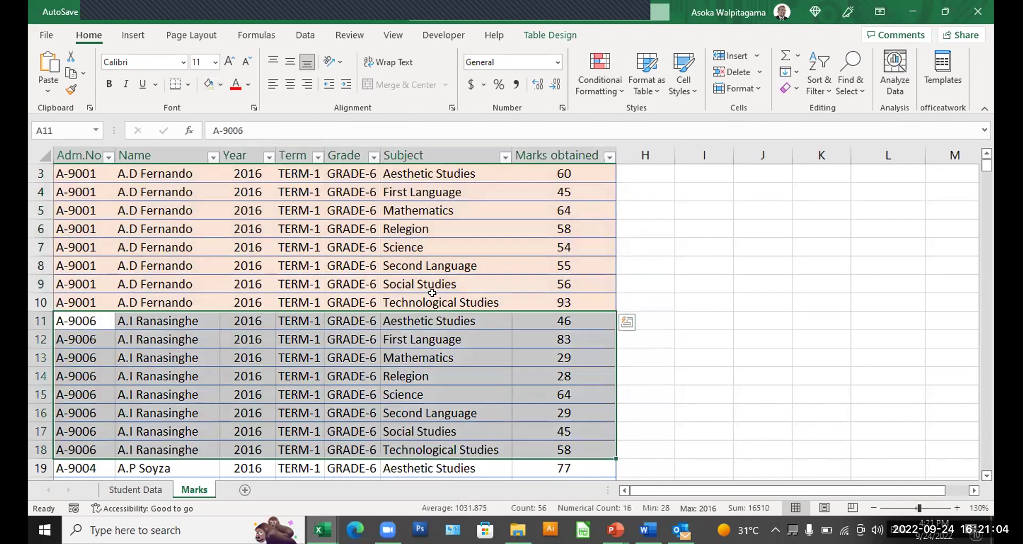
pyautogui.click(220, 84)
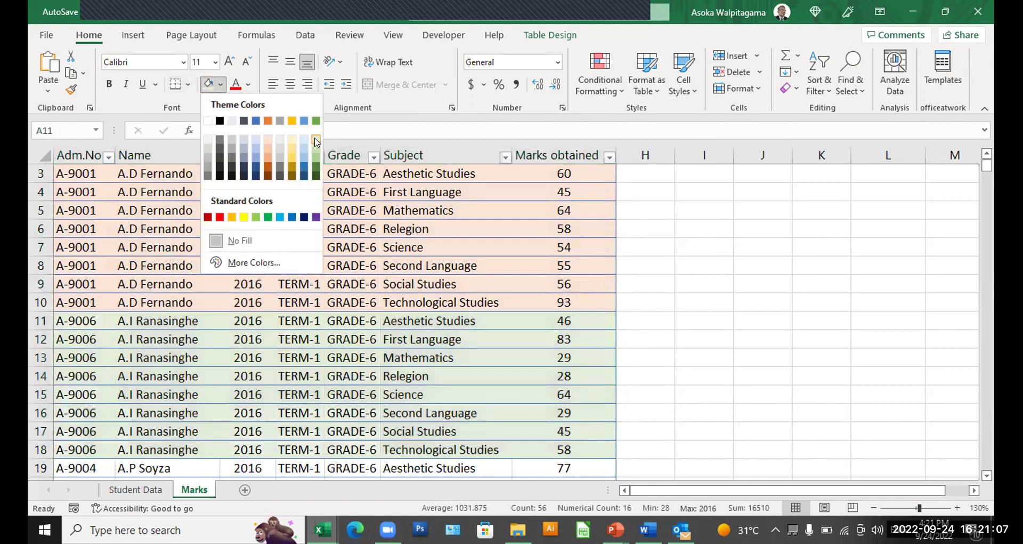
pyautogui.click(316, 147)
pyautogui.click(784, 347)
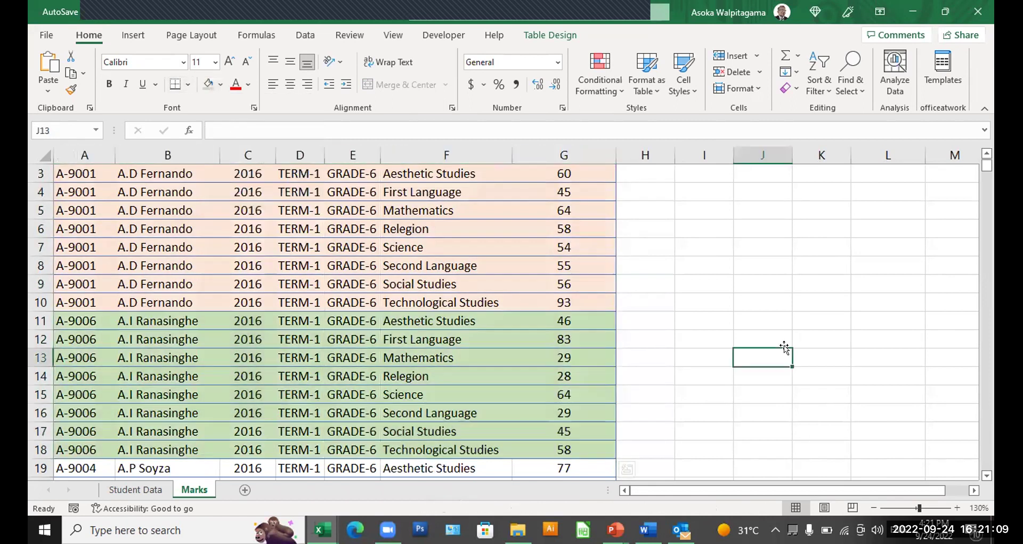
# Step: Examine how the Marks sheet's records continue through the students, terms, years and grades
pyautogui.scroll(-20, 784, 347)
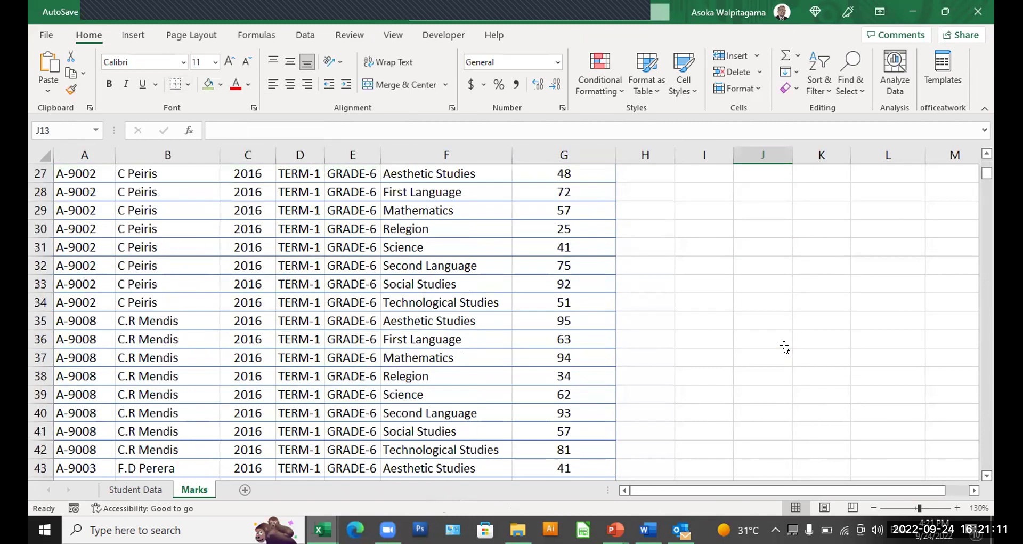
pyautogui.scroll(-20, 784, 348)
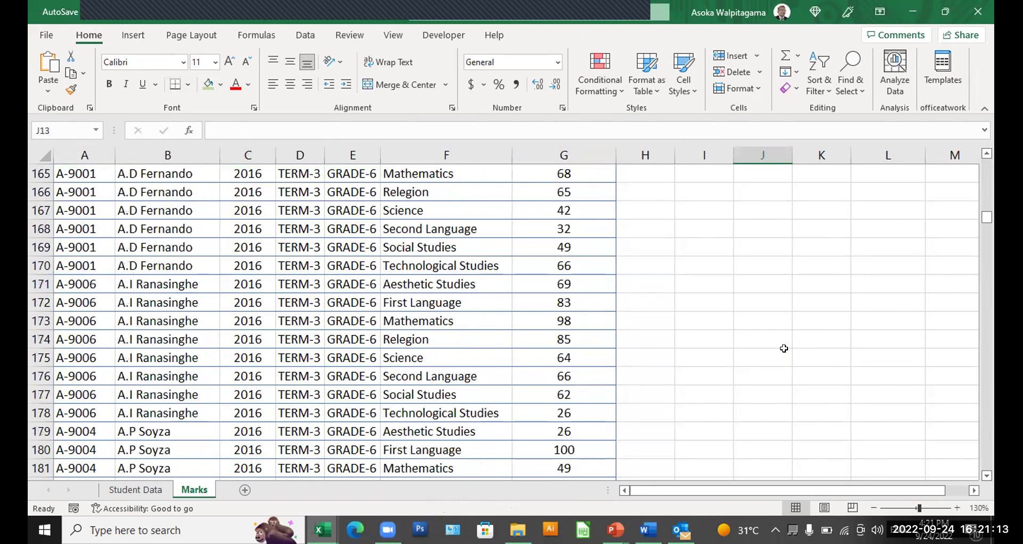
pyautogui.scroll(-20, 784, 348)
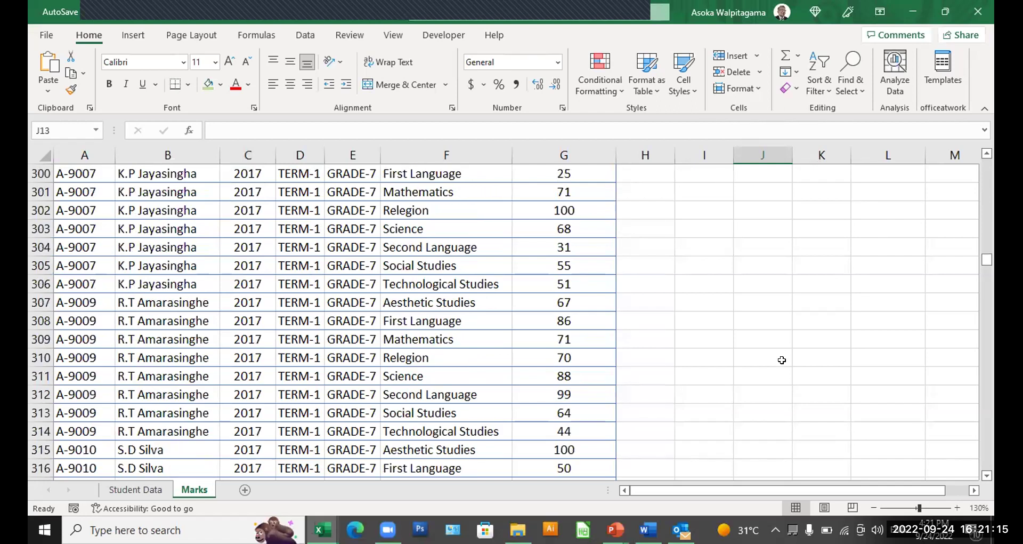
pyautogui.scroll(-20, 783, 352)
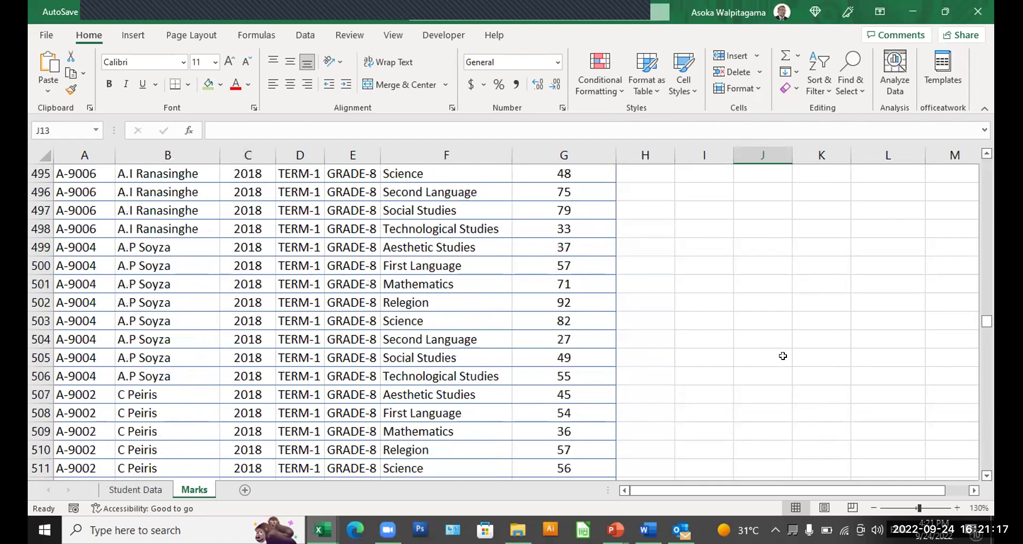
pyautogui.moveTo(987, 339); pyautogui.dragTo(937, 98)
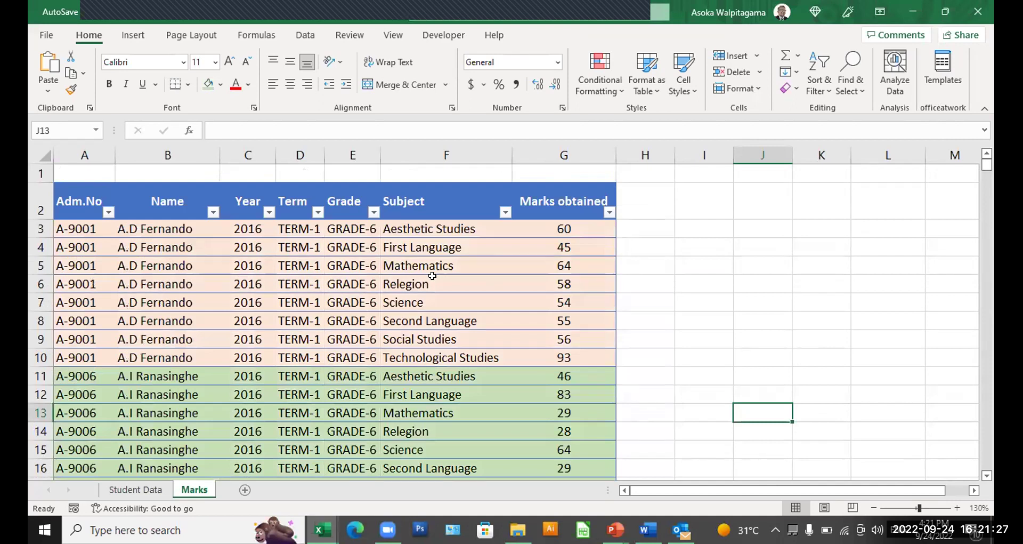
# Step: Turn the Marks table's header filters off and on several times, ending with them on
pyautogui.click(399, 339)
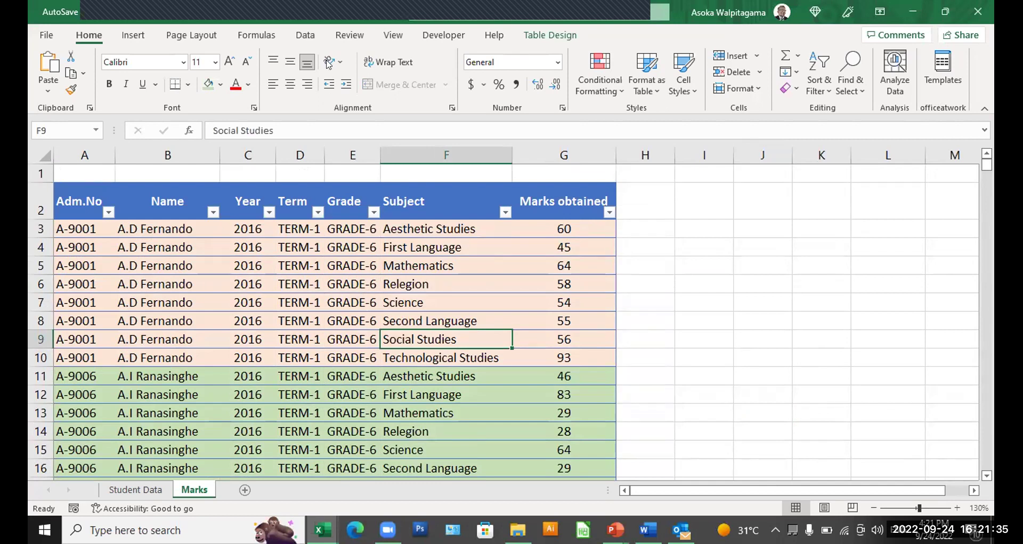
pyautogui.click(303, 38)
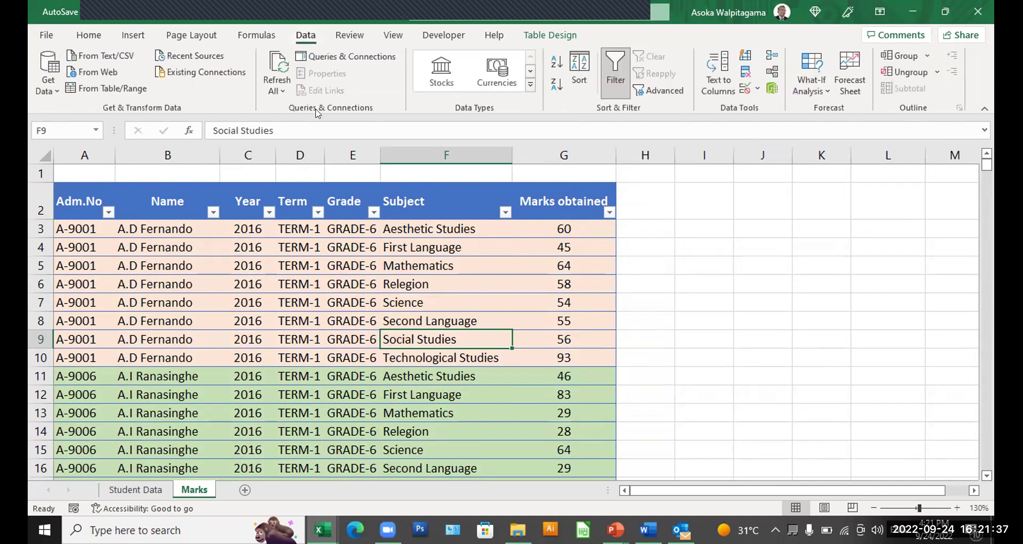
pyautogui.click(613, 65)
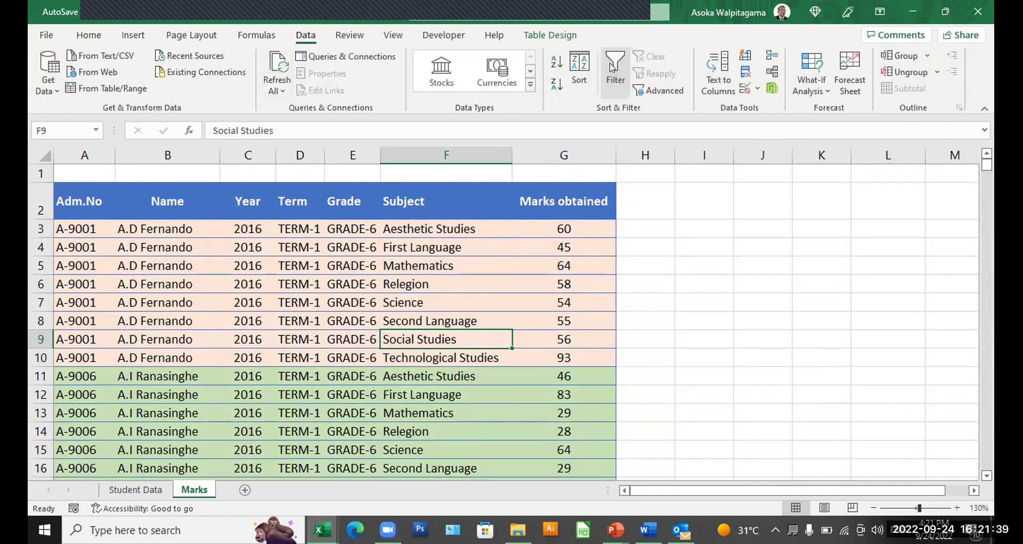
pyautogui.click(613, 66)
pyautogui.click(612, 66)
pyautogui.click(613, 66)
pyautogui.click(612, 66)
pyautogui.click(613, 66)
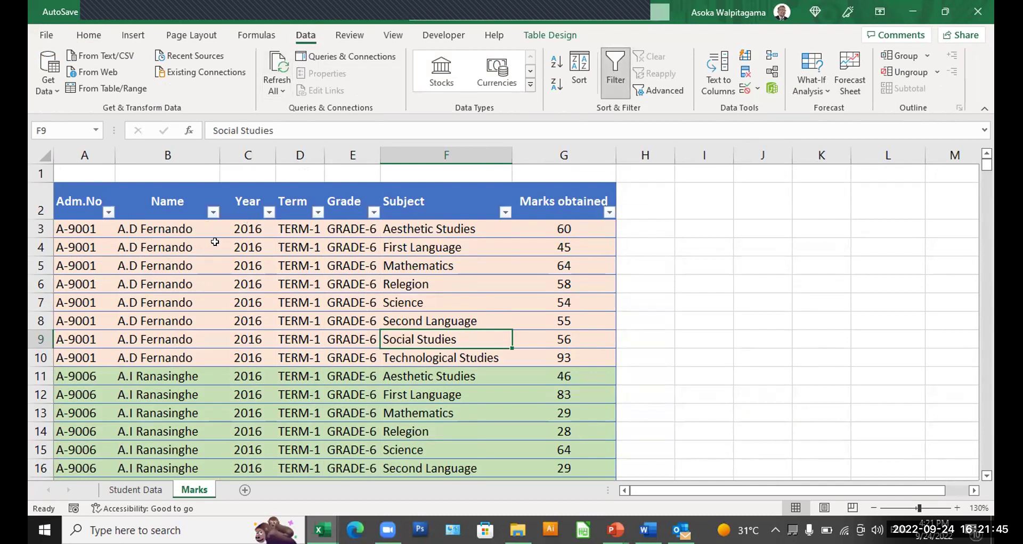
# Step: Filter the Marks table by Name to only the fourth listed student and by Grade to only GRADE-6
pyautogui.click(212, 215)
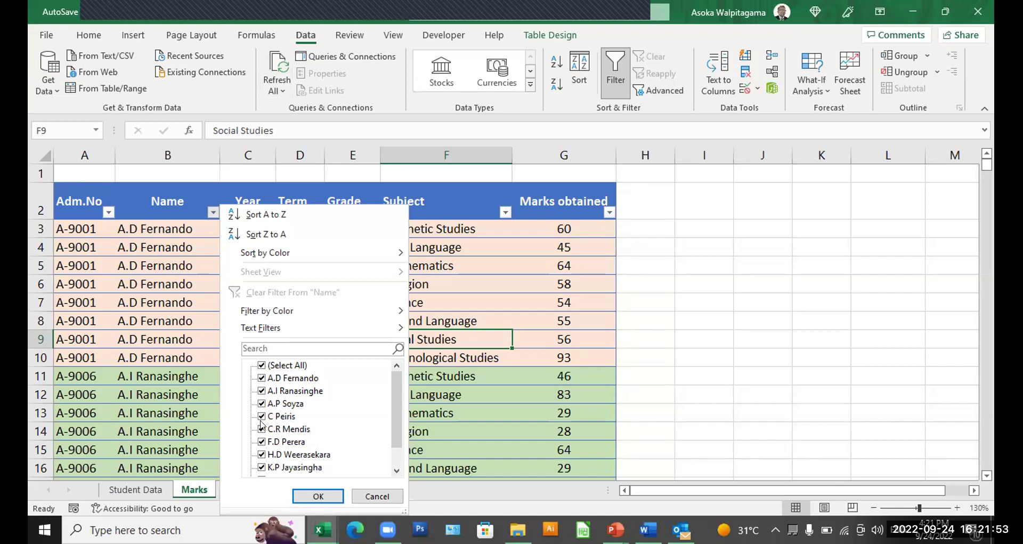
pyautogui.click(262, 367)
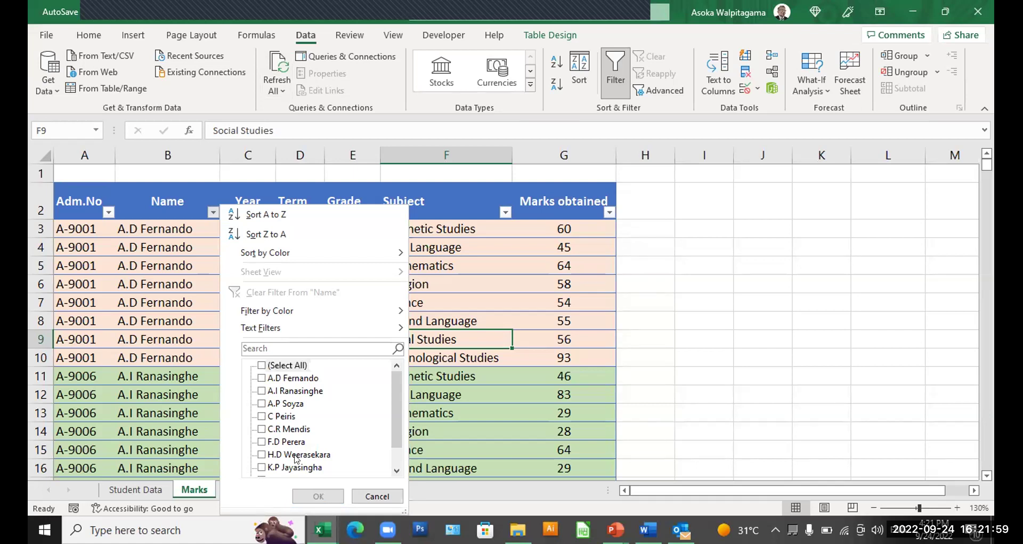
pyautogui.click(261, 416)
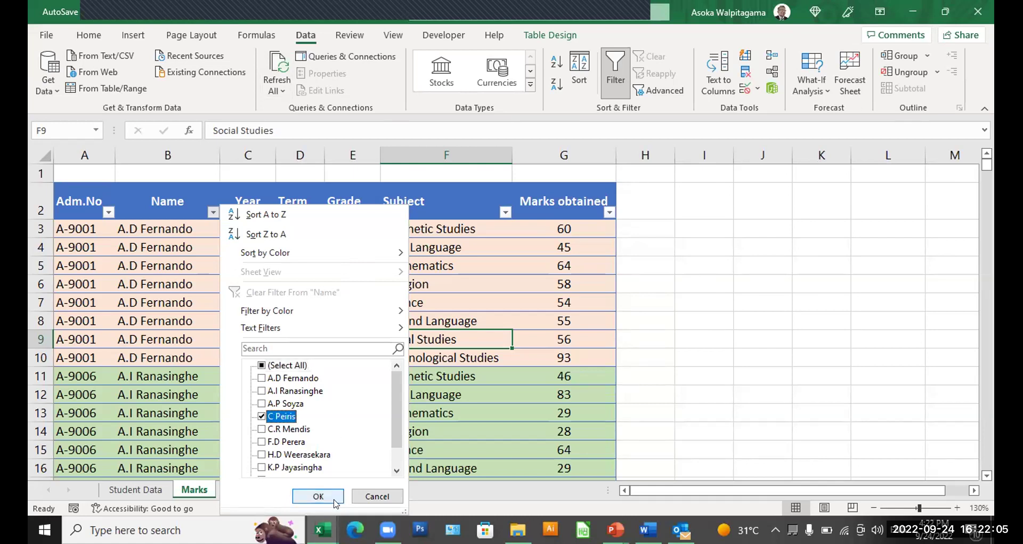
pyautogui.click(318, 496)
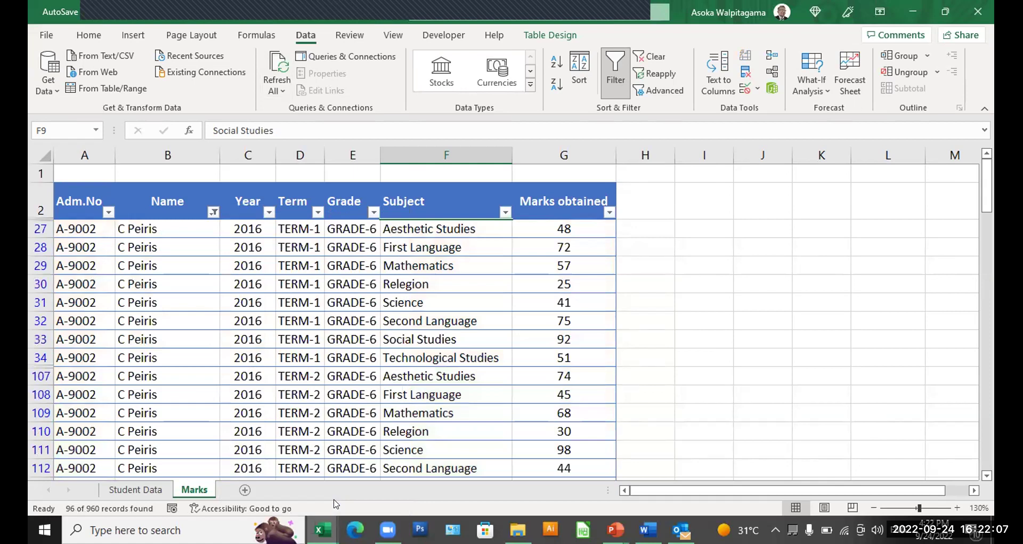
pyautogui.click(374, 211)
pyautogui.click(220, 365)
pyautogui.click(221, 378)
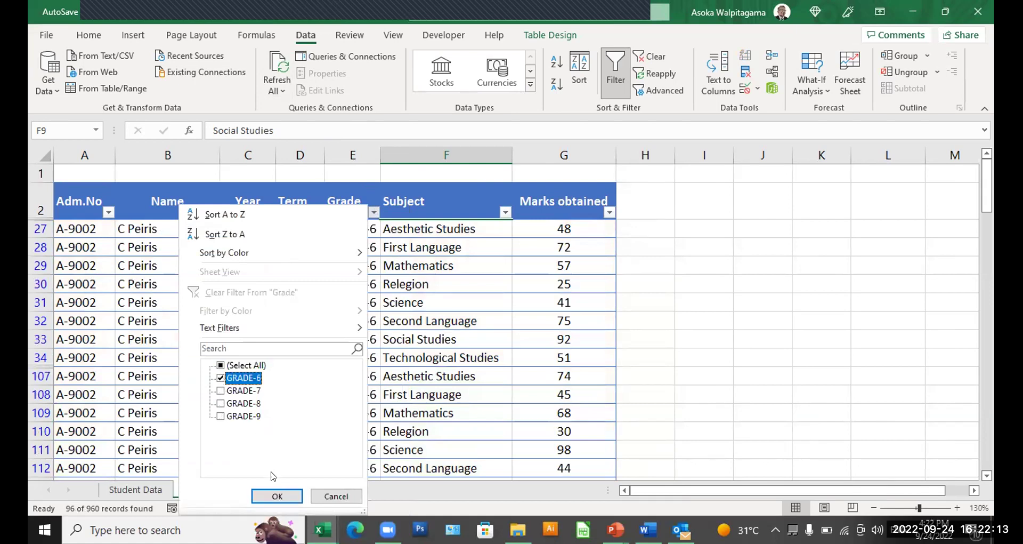
pyautogui.click(278, 495)
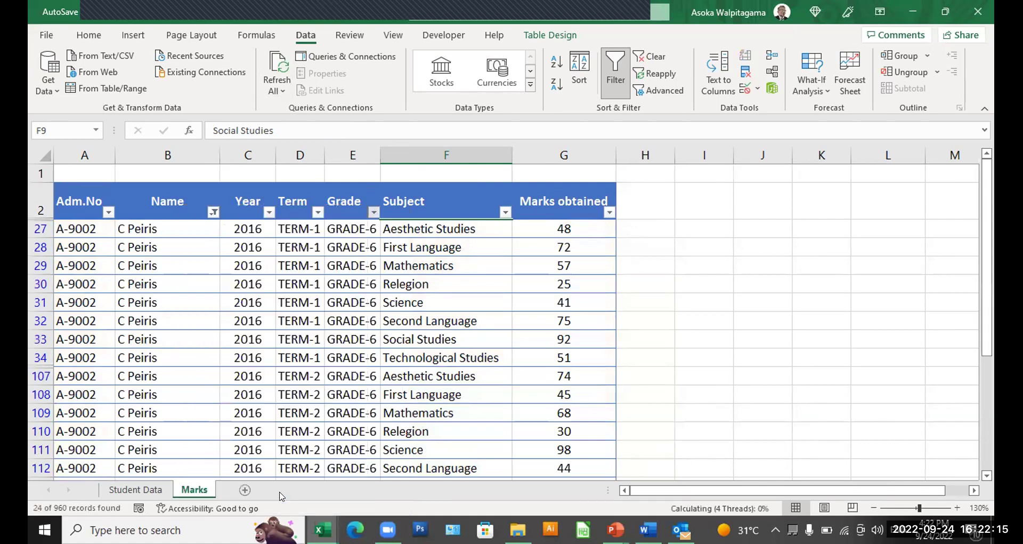
# Step: Filter the Subject column of the Marks table to show only Science
pyautogui.click(505, 212)
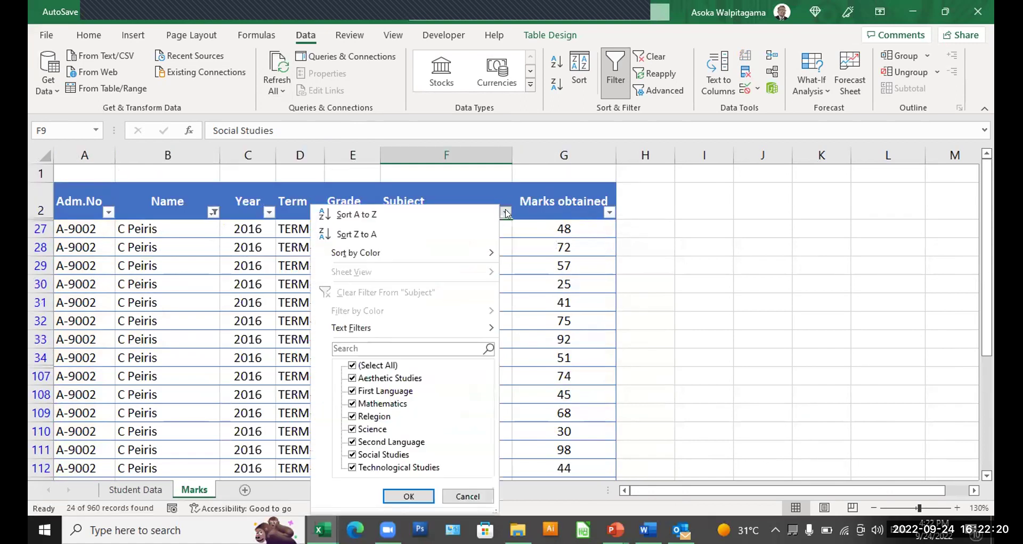
pyautogui.click(351, 365)
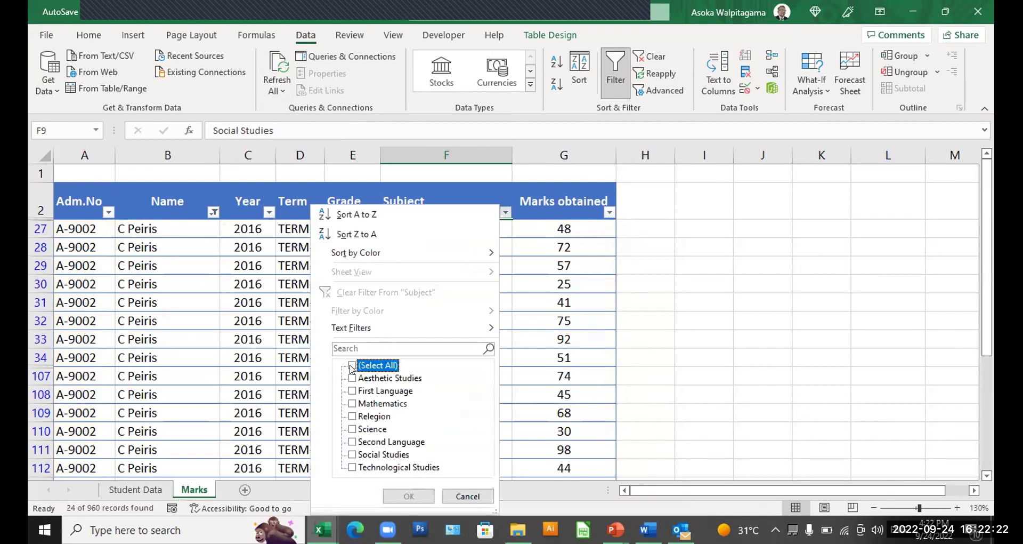
pyautogui.click(351, 429)
pyautogui.click(408, 496)
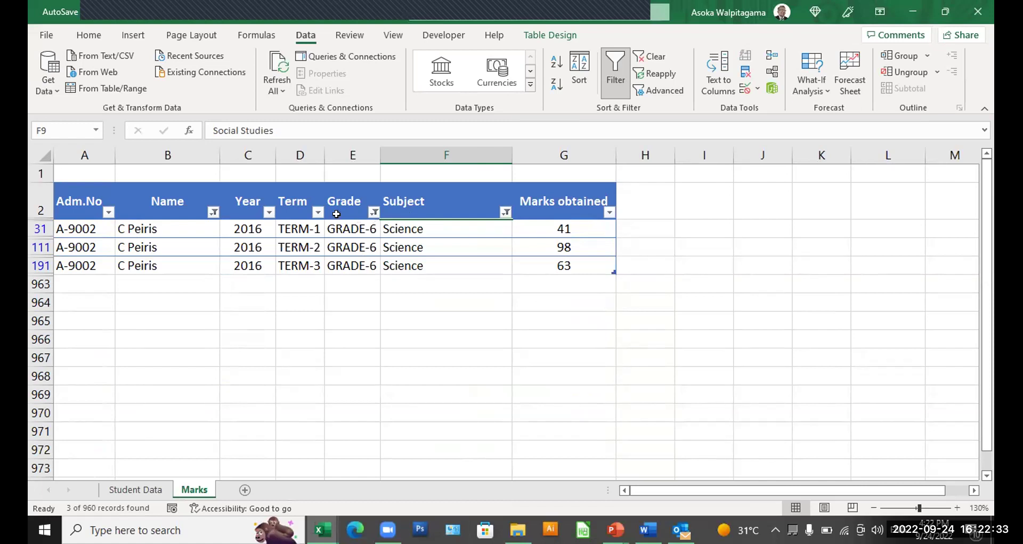
# Step: Add GRADE-7 to the Grade filter, and extend the filter to all grades
pyautogui.click(373, 212)
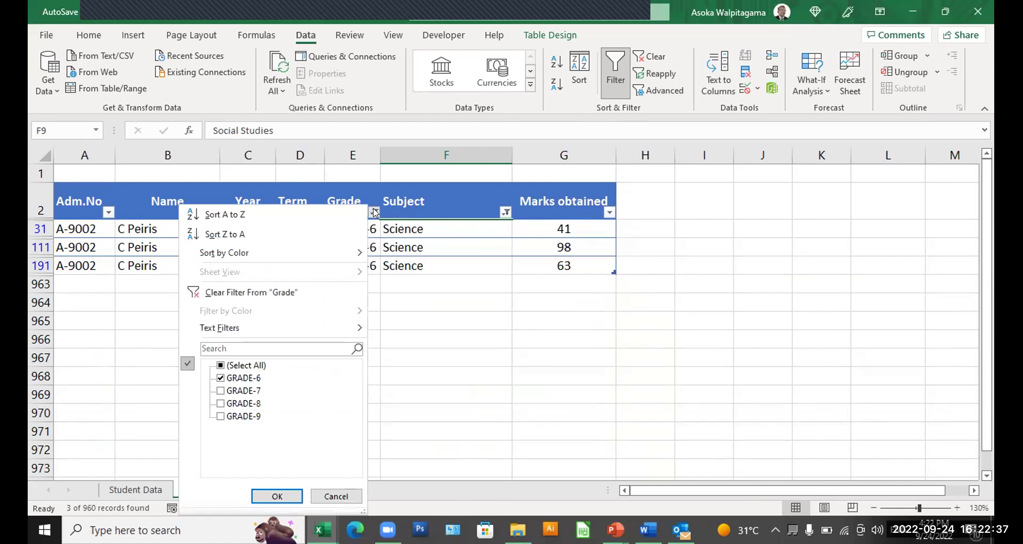
pyautogui.click(220, 390)
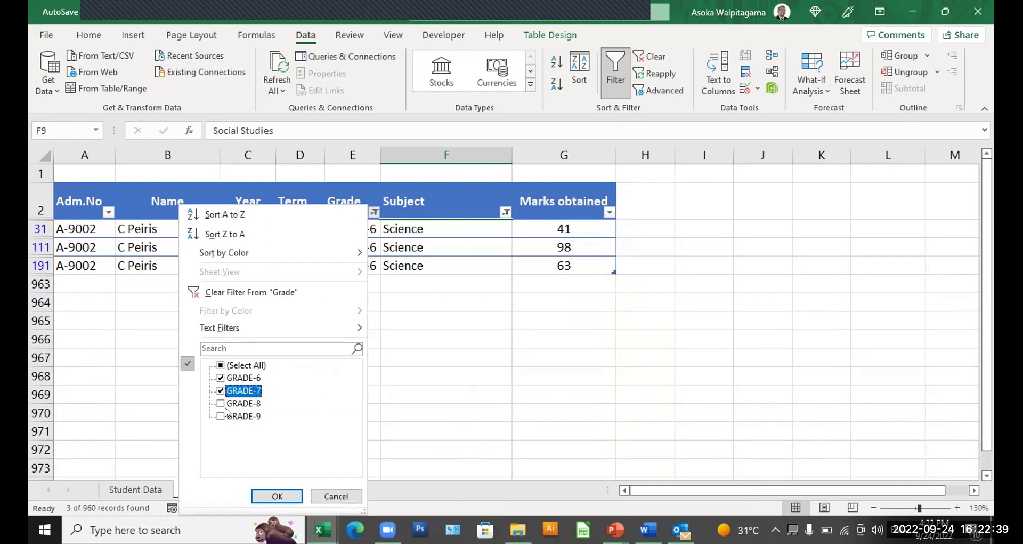
pyautogui.click(277, 496)
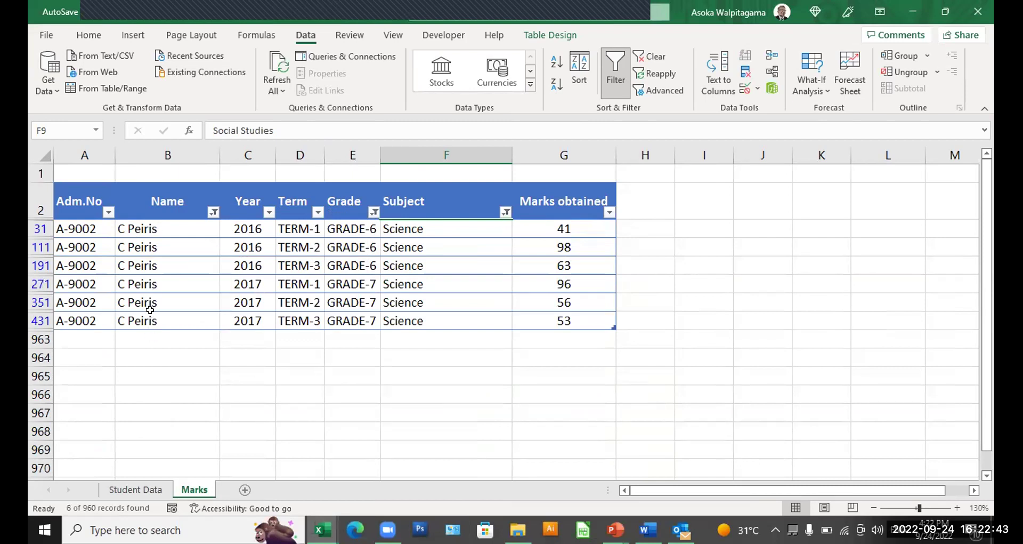
pyautogui.click(374, 212)
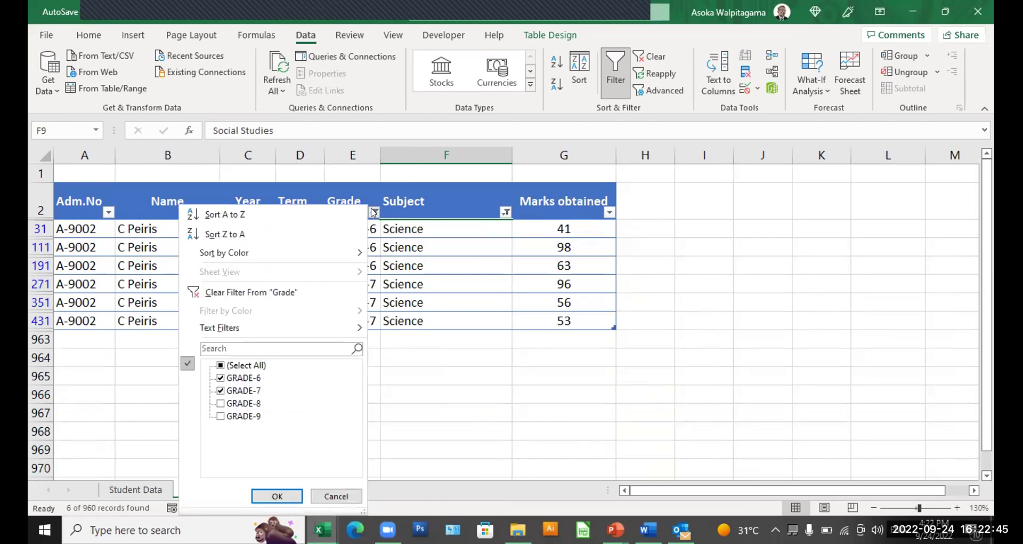
pyautogui.click(220, 366)
pyautogui.click(277, 496)
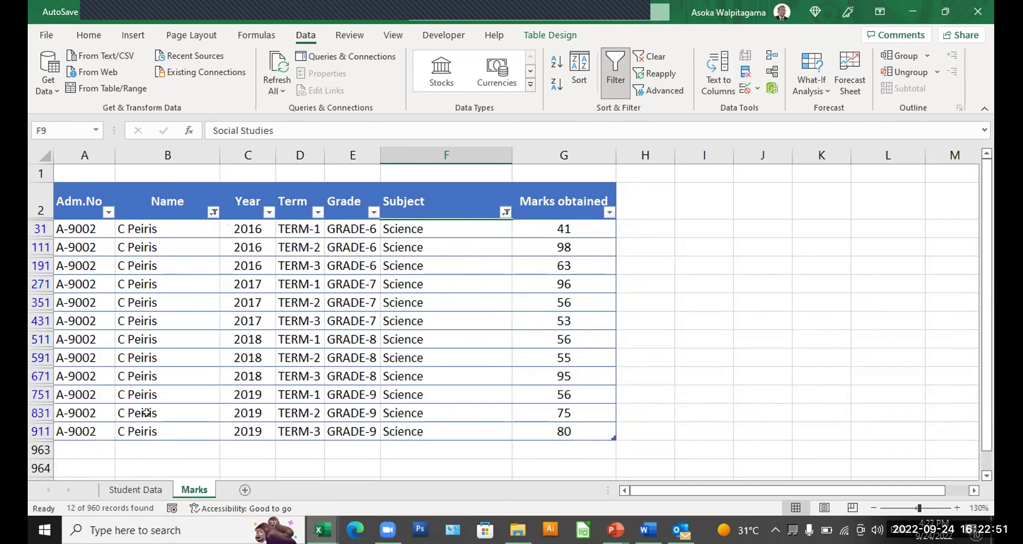
# Step: Change the Subject filter to show only Mathematics instead of Science
pyautogui.click(503, 211)
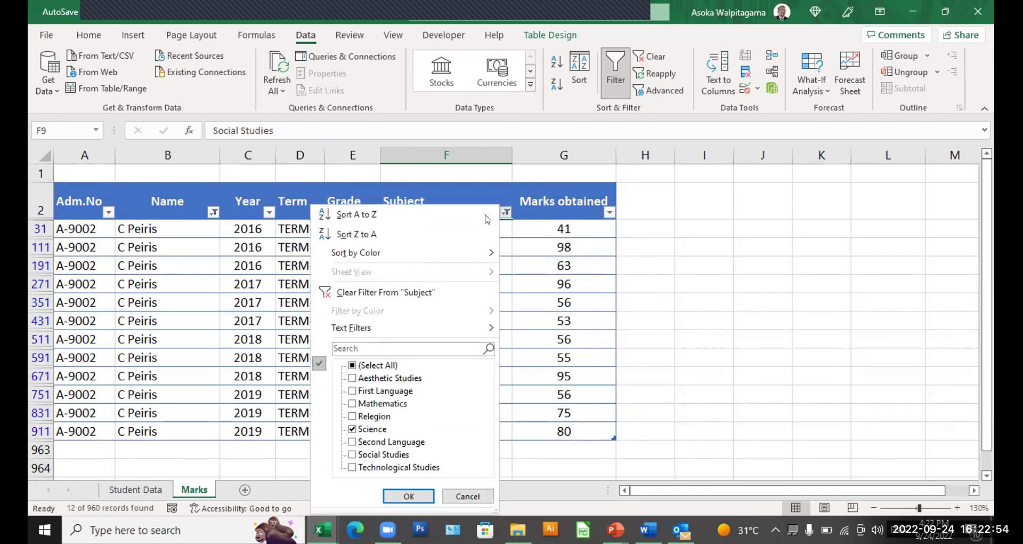
pyautogui.click(352, 404)
pyautogui.click(352, 429)
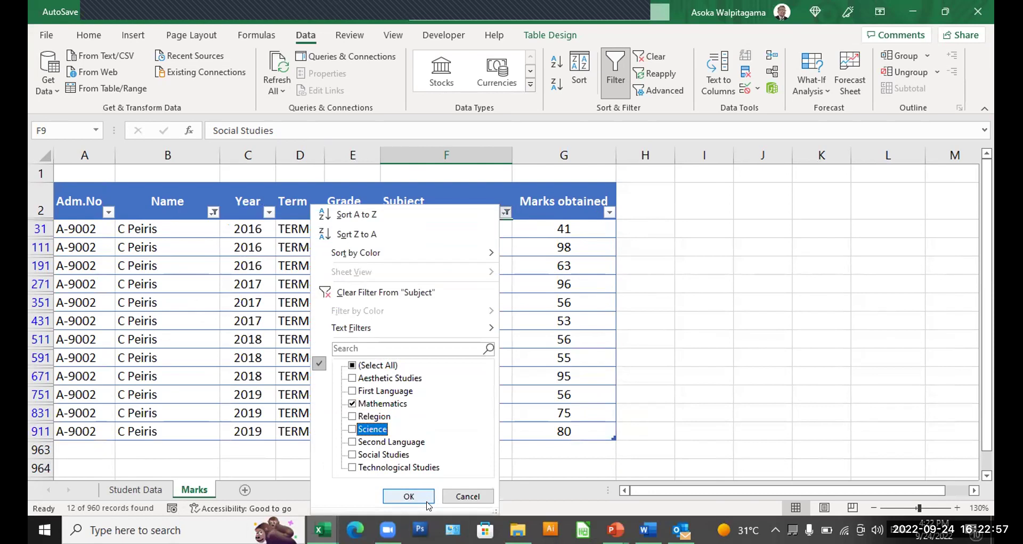
pyautogui.click(427, 497)
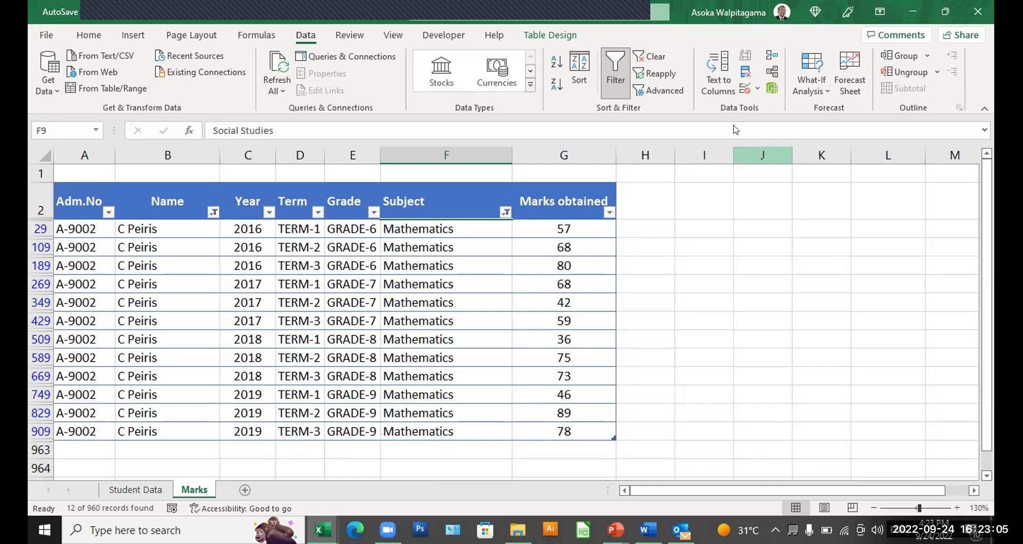
# Step: Remove the filters from the Marks table and insert slicers for Name, Term, Grade and Subject
pyautogui.hotkey('ctrl', 'shift', 'l')
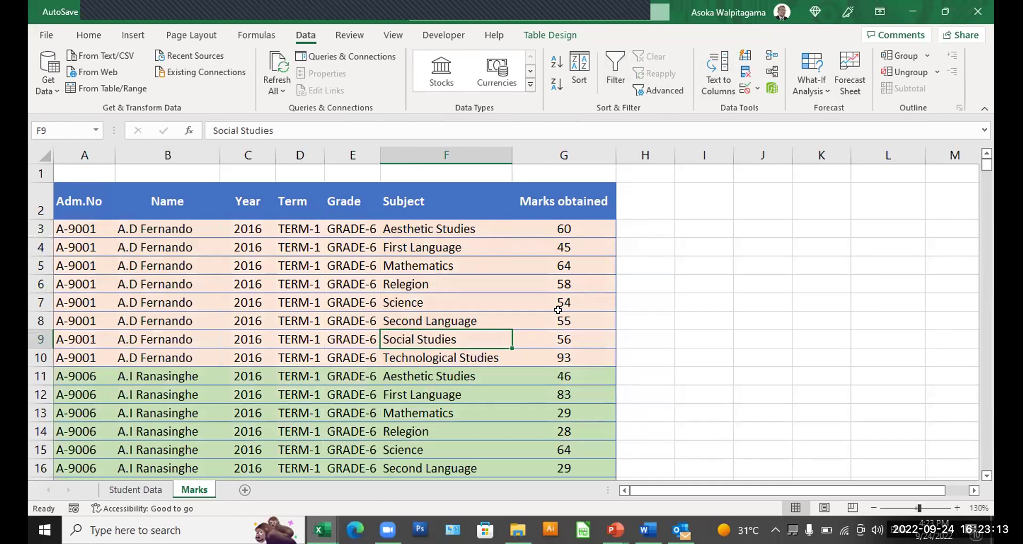
pyautogui.click(361, 265)
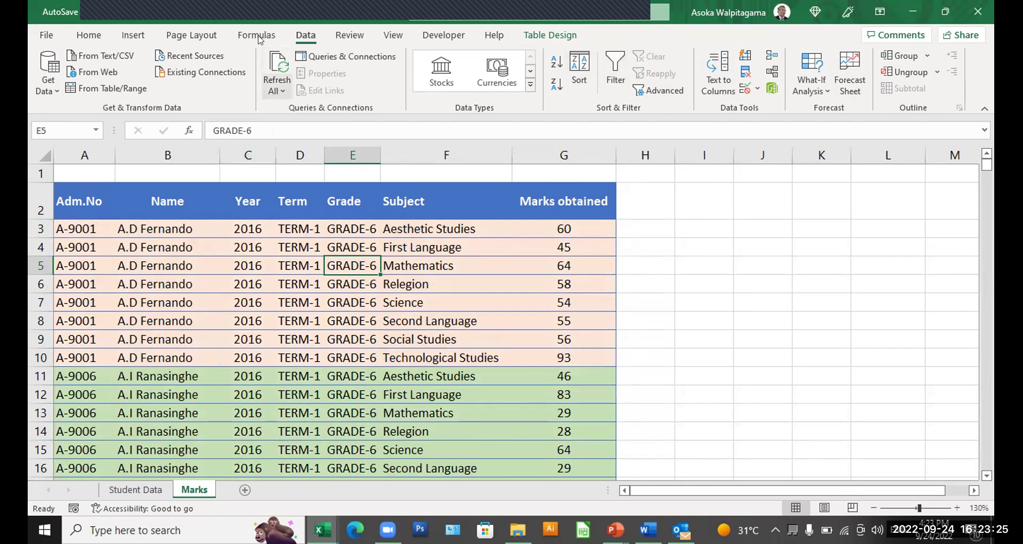
pyautogui.click(133, 35)
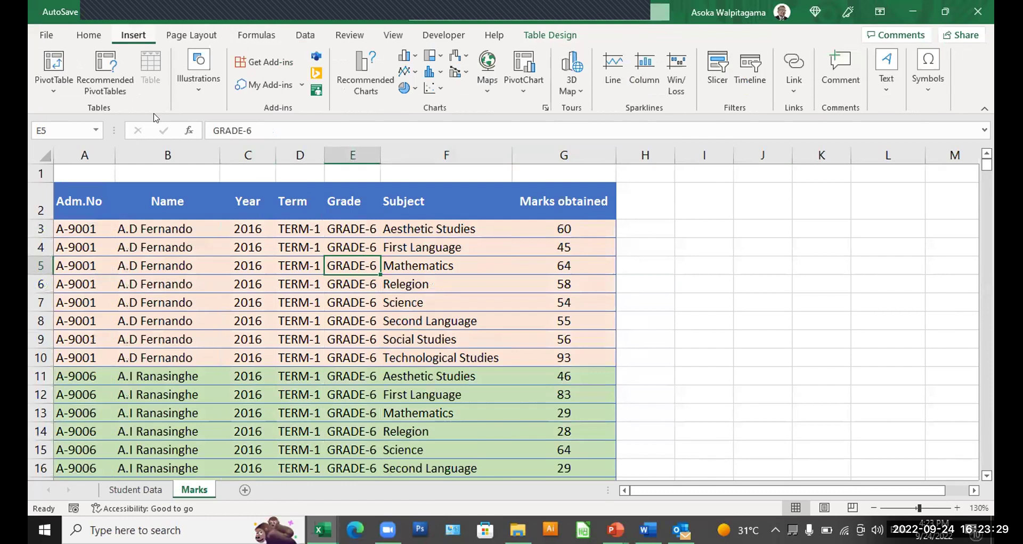
pyautogui.click(717, 64)
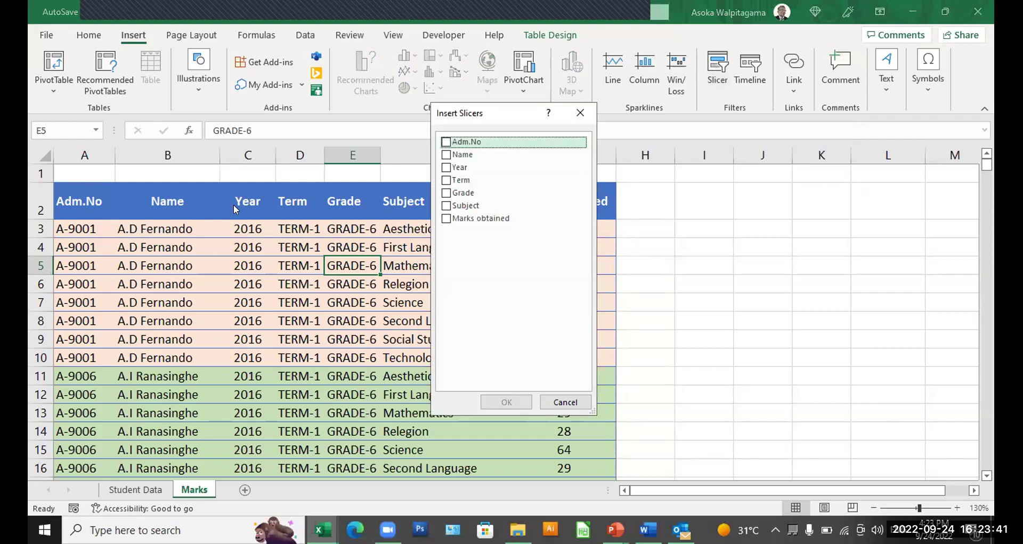
pyautogui.click(446, 156)
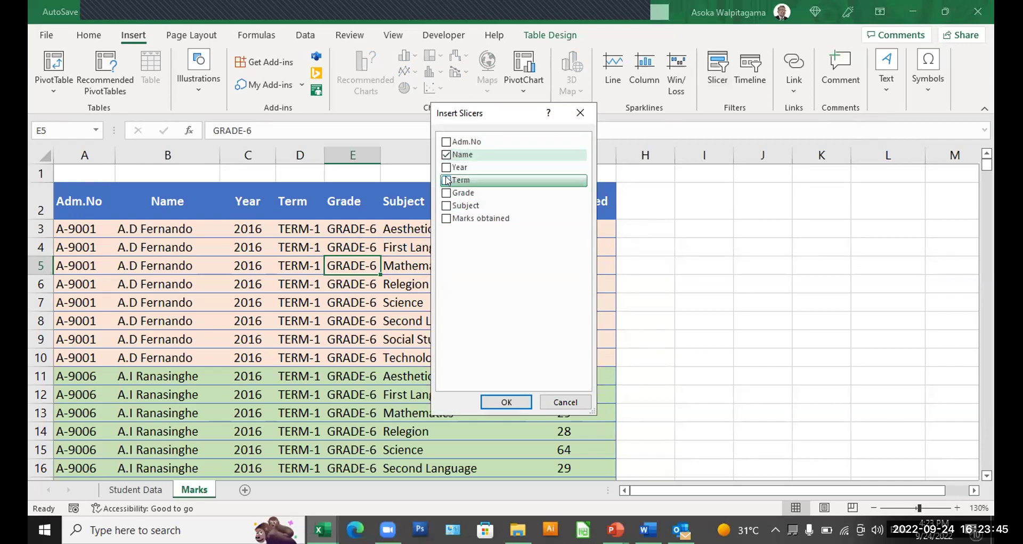
pyautogui.click(447, 193)
pyautogui.click(446, 205)
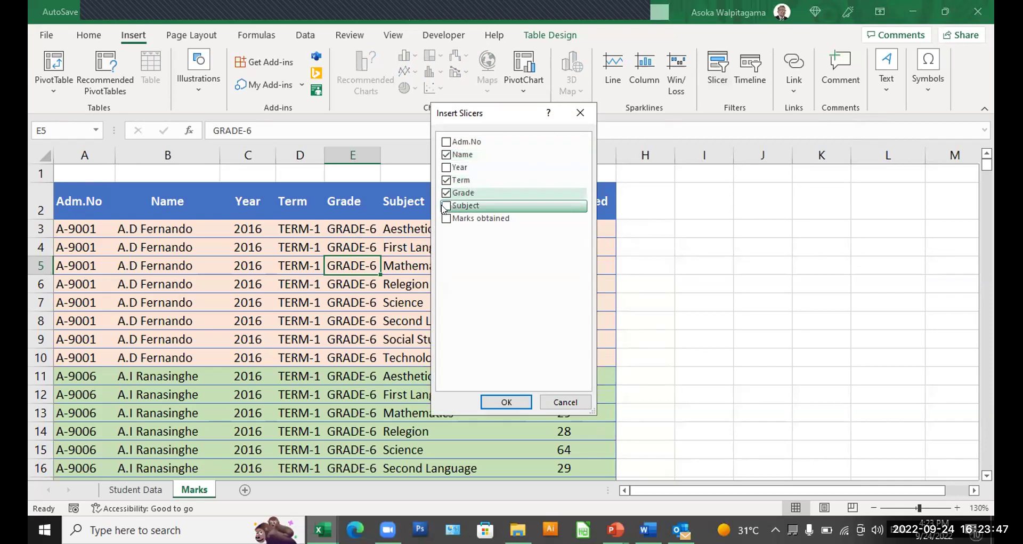
pyautogui.click(505, 402)
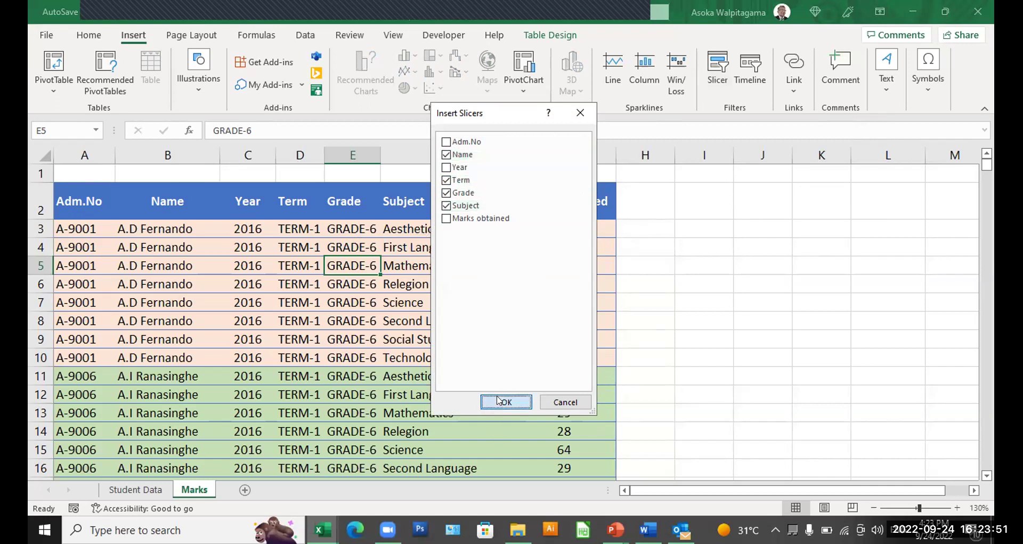
# Step: Arrange the Grade, Subject and Term slicers side by side beside the table, shrinking Grade and reducing Term to about 1.3 by 1.09 inches
pyautogui.moveTo(613, 315); pyautogui.dragTo(882, 185)
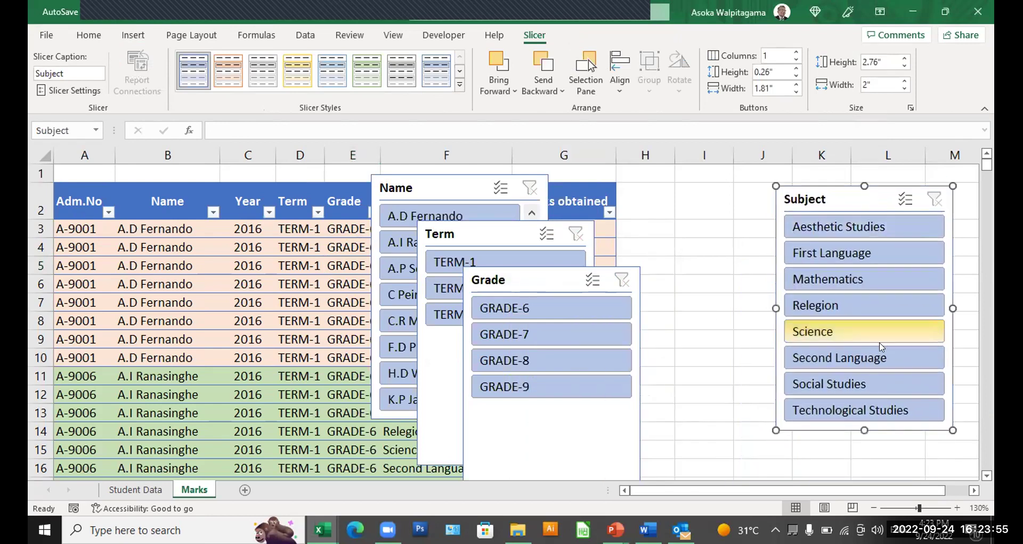
pyautogui.moveTo(656, 274); pyautogui.dragTo(678, 198)
pyautogui.moveTo(768, 429); pyautogui.dragTo(693, 322)
pyautogui.moveTo(691, 254); pyautogui.dragTo(708, 254)
pyautogui.moveTo(616, 193); pyautogui.dragTo(675, 194)
pyautogui.moveTo(918, 507); pyautogui.dragTo(915, 507)
pyautogui.moveTo(363, 210); pyautogui.dragTo(783, 213)
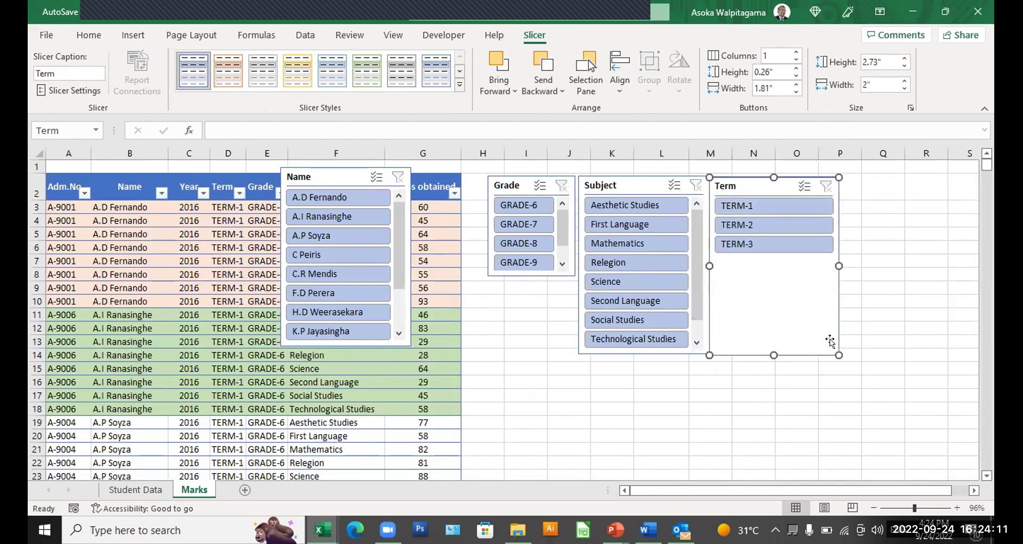
pyautogui.moveTo(834, 351); pyautogui.dragTo(779, 261)
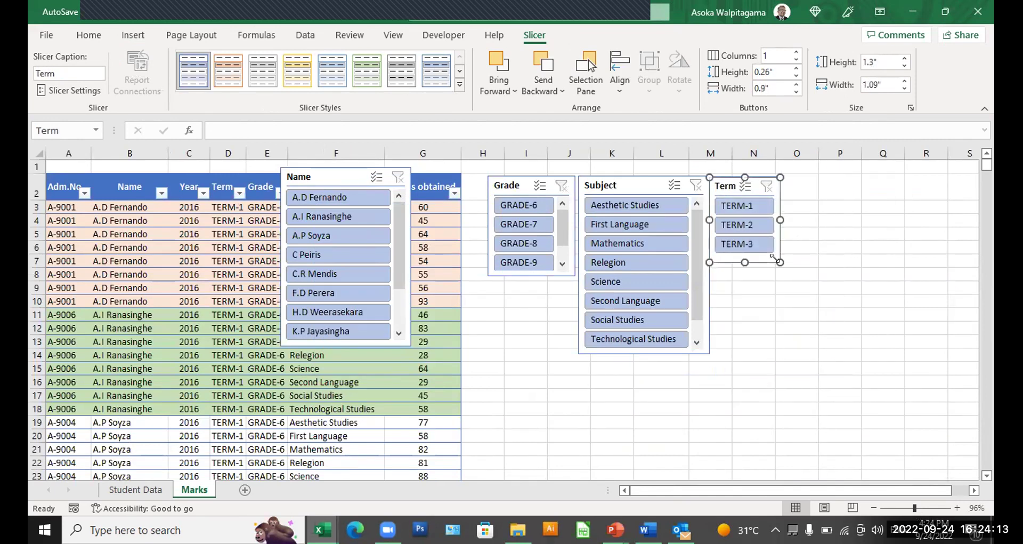
# Step: Place the Name slicer beside the Term slicer and lengthen it to fit all the student names
pyautogui.moveTo(338, 171); pyautogui.dragTo(353, 184)
pyautogui.moveTo(659, 277); pyautogui.dragTo(839, 183)
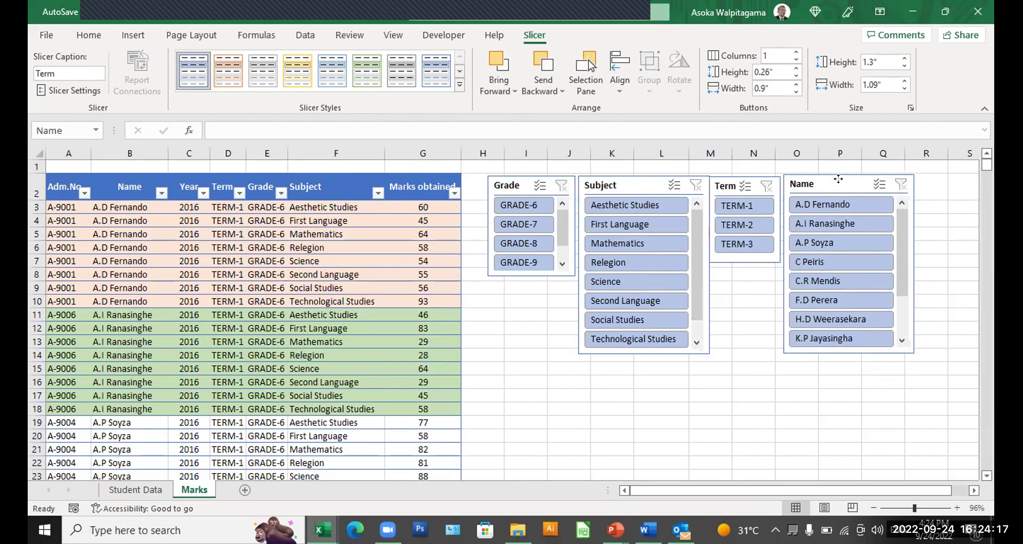
pyautogui.moveTo(847, 353); pyautogui.dragTo(877, 437)
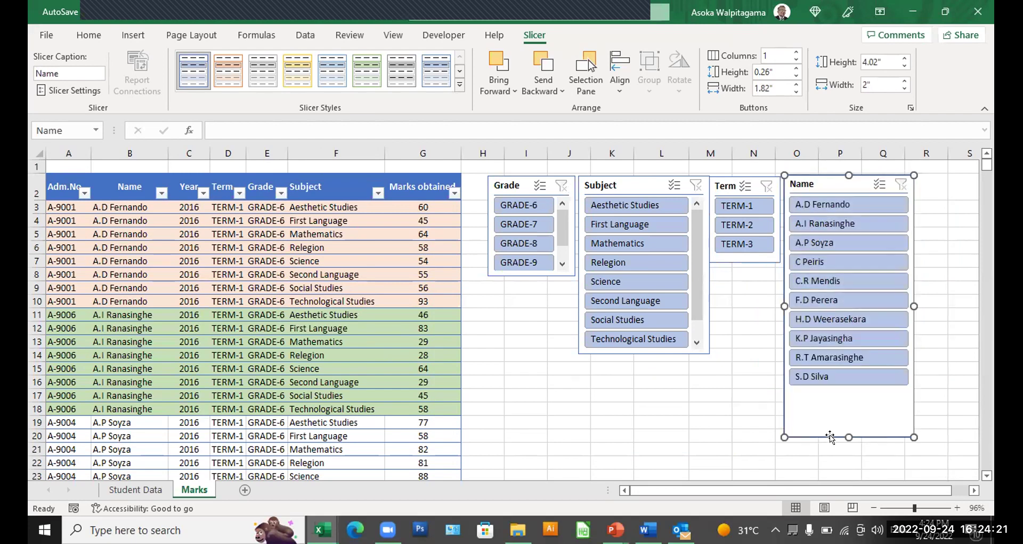
pyautogui.moveTo(850, 397); pyautogui.dragTo(849, 397)
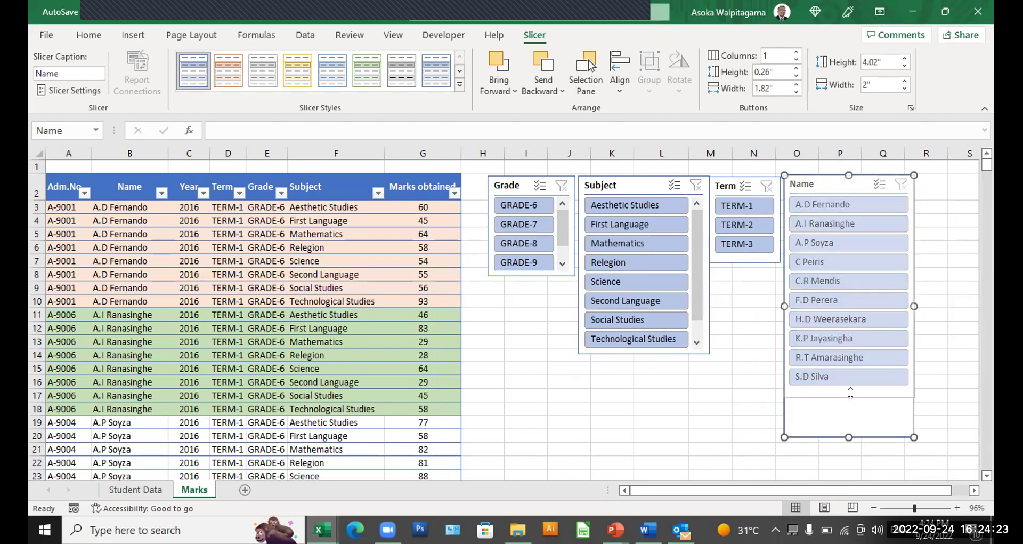
# Step: Lengthen the Subject slicer to about 3.25 inches so all its subjects fit, leaving it unfiltered
pyautogui.click(600, 300)
pyautogui.click(634, 348)
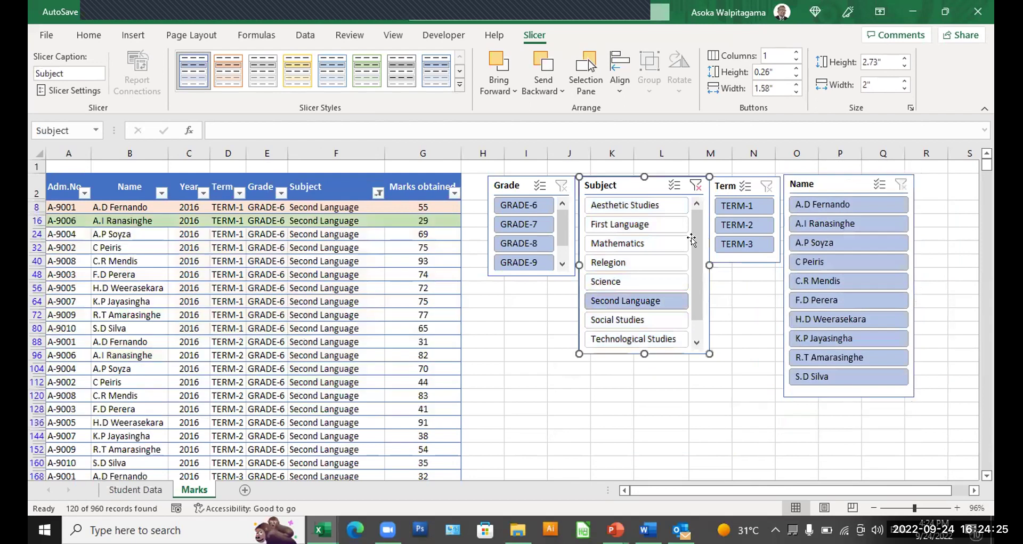
pyautogui.click(696, 185)
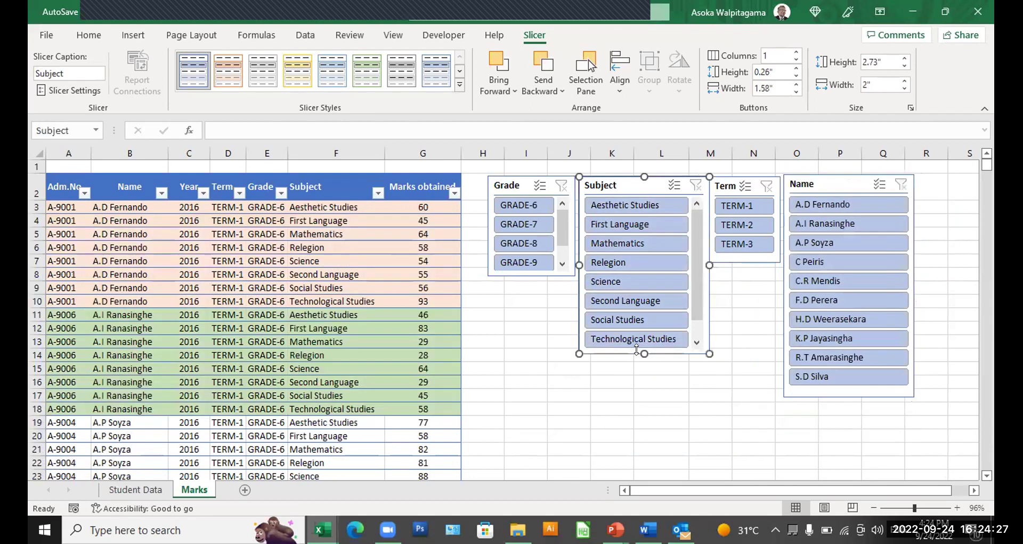
pyautogui.moveTo(645, 354); pyautogui.dragTo(645, 388)
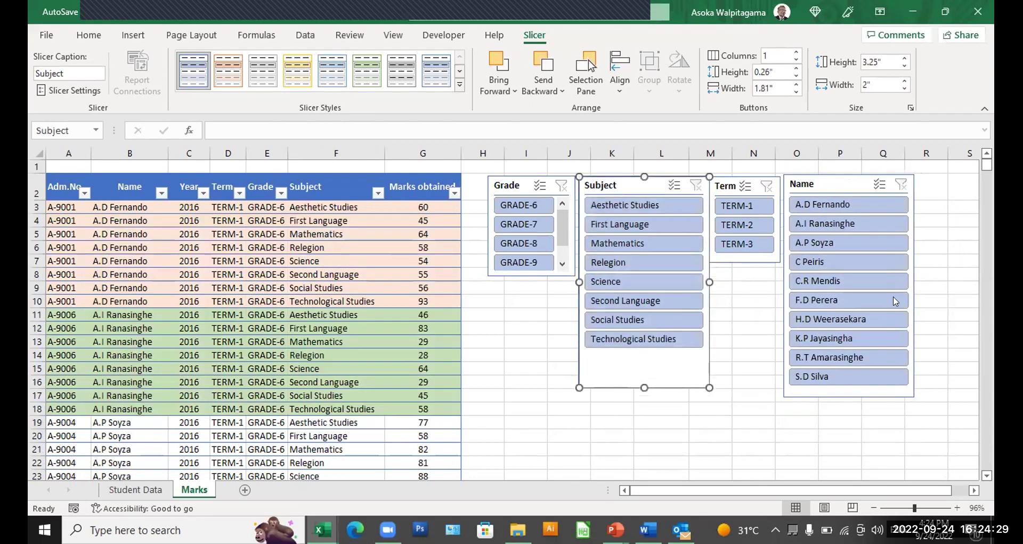
pyautogui.click(839, 452)
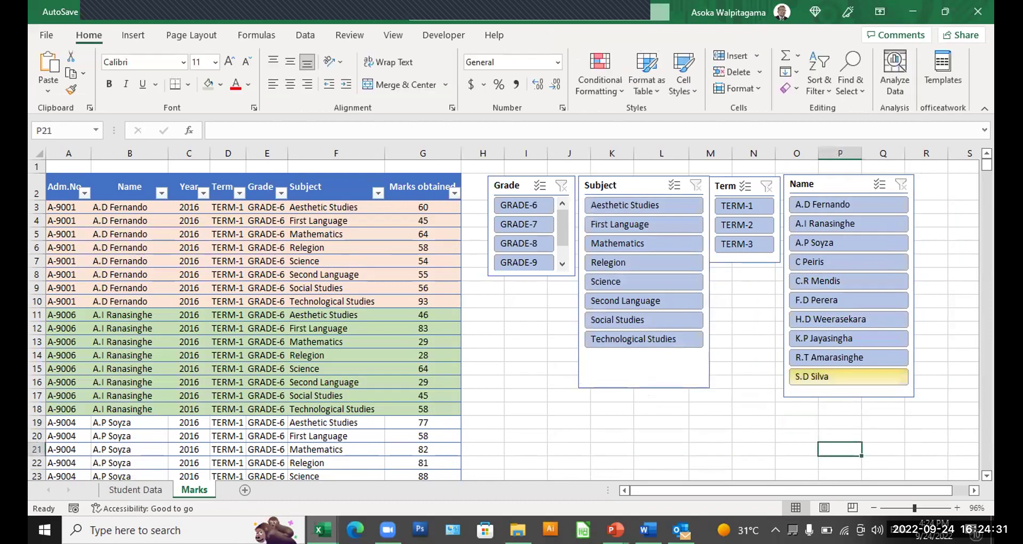
# Step: Use the slicers to filter the table to the third listed student, First Language, GRADE-6, and TERM-1 with TERM-3
pyautogui.click(857, 244)
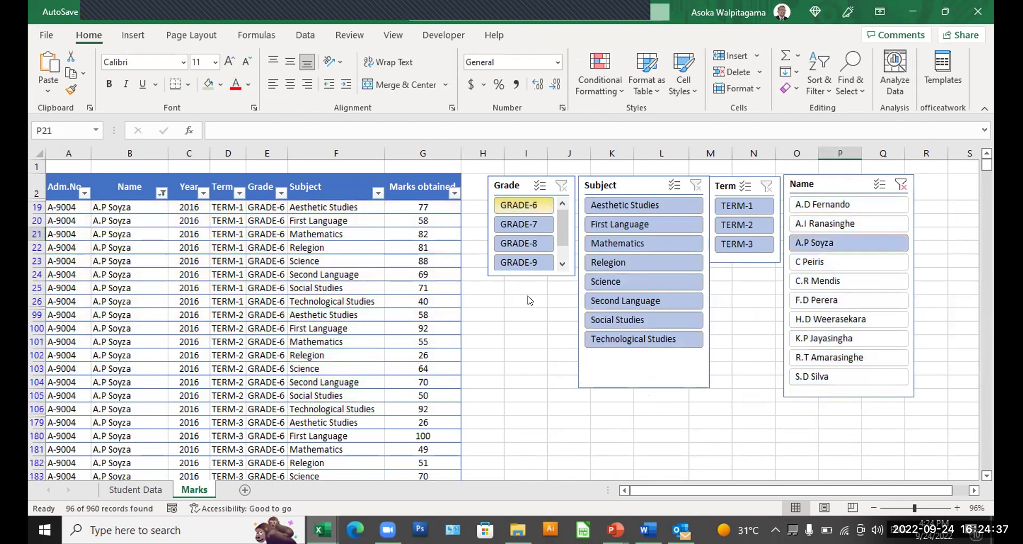
pyautogui.click(670, 223)
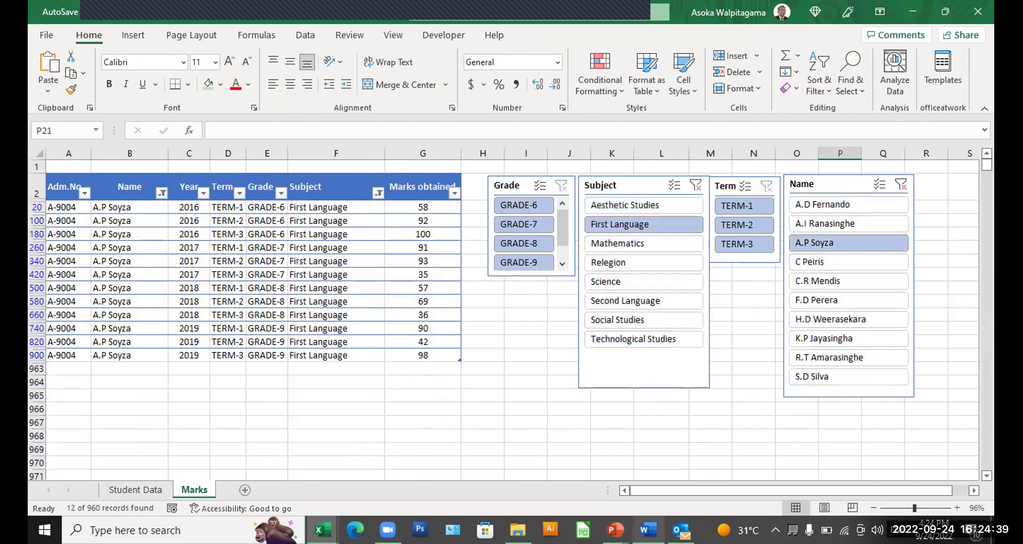
pyautogui.moveTo(648, 529)
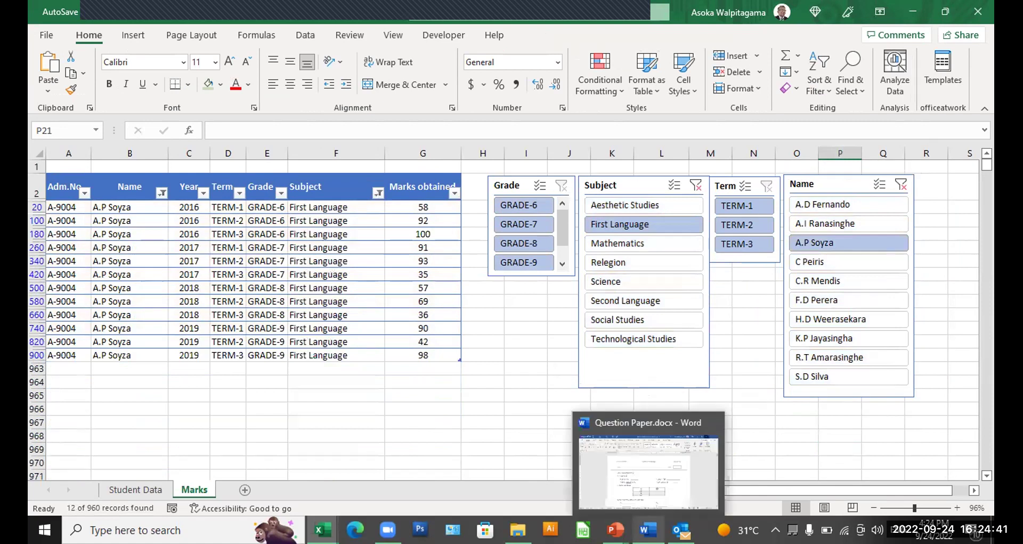
pyautogui.click(519, 205)
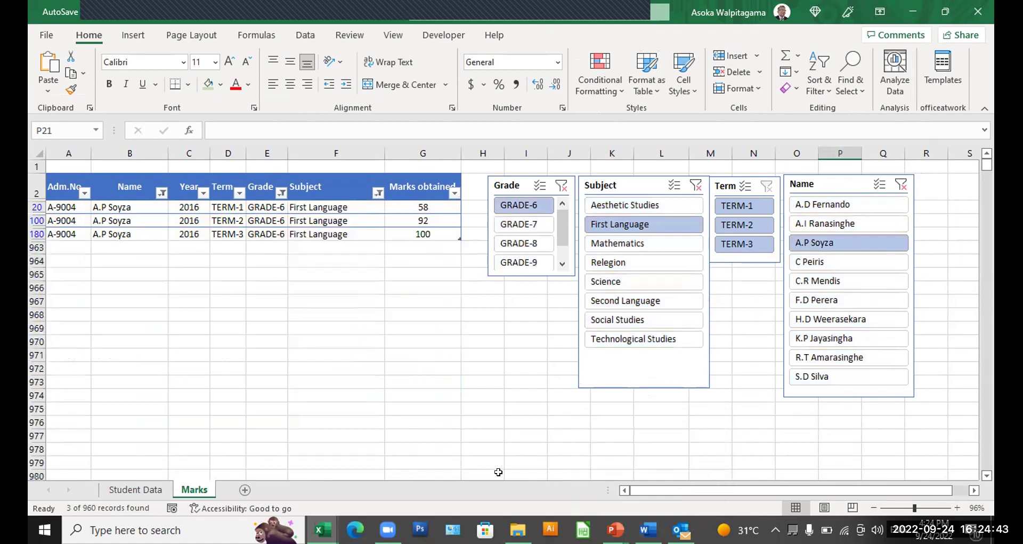
pyautogui.click(759, 208)
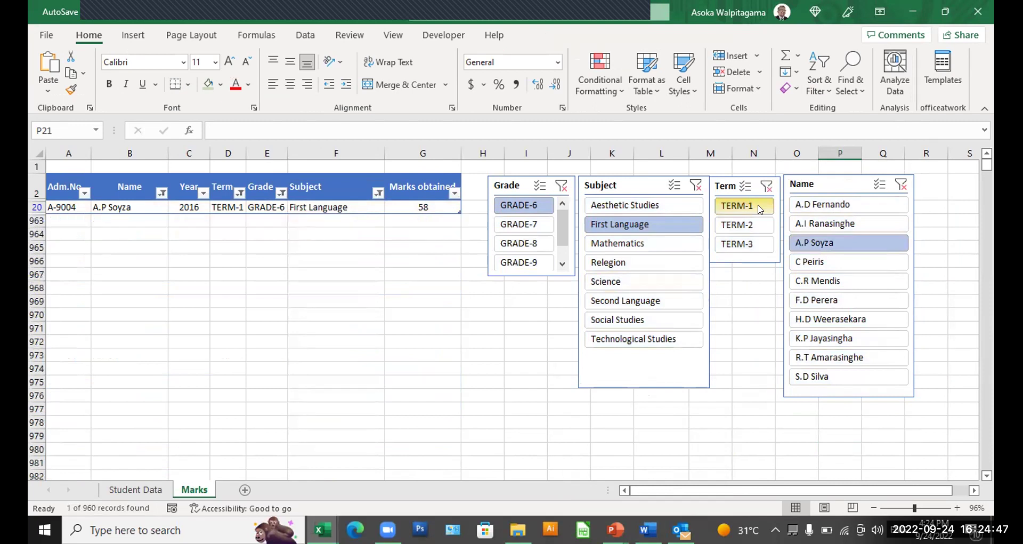
pyautogui.keyDown('ctrl'); pyautogui.click(759, 245); pyautogui.keyUp('ctrl')
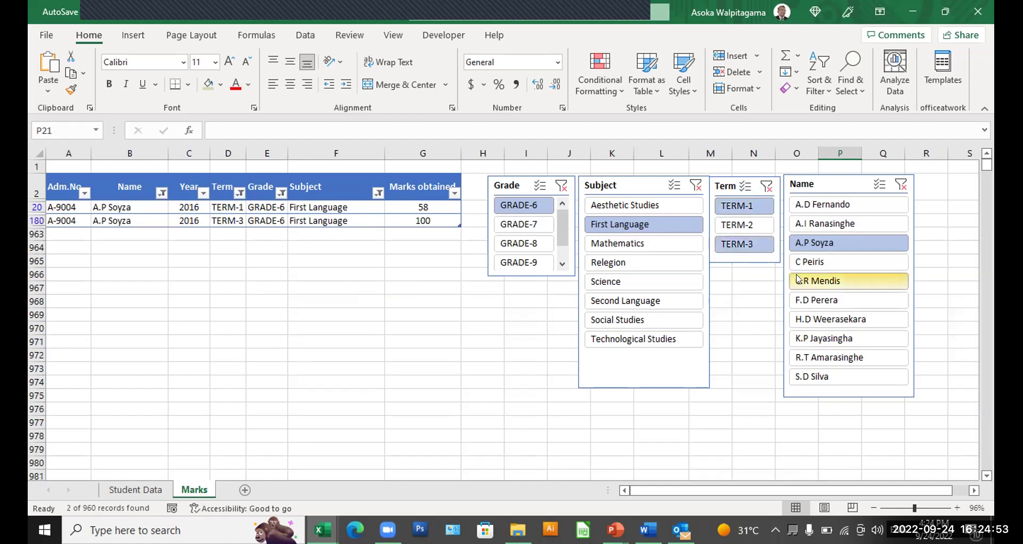
# Step: Clear the filters on all four slicers and shorten the Subject slicer to end just below Technological Studies
pyautogui.click(767, 186)
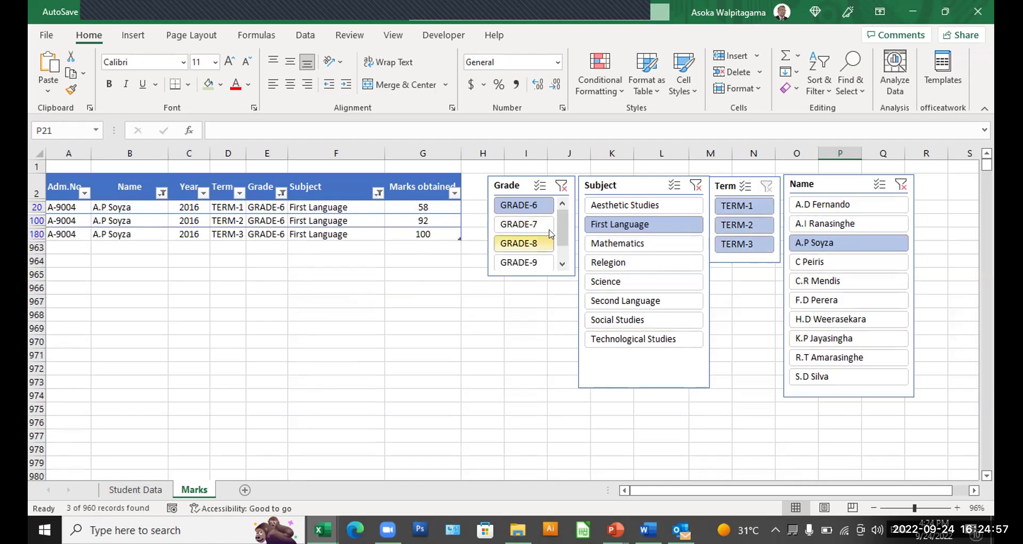
pyautogui.click(561, 187)
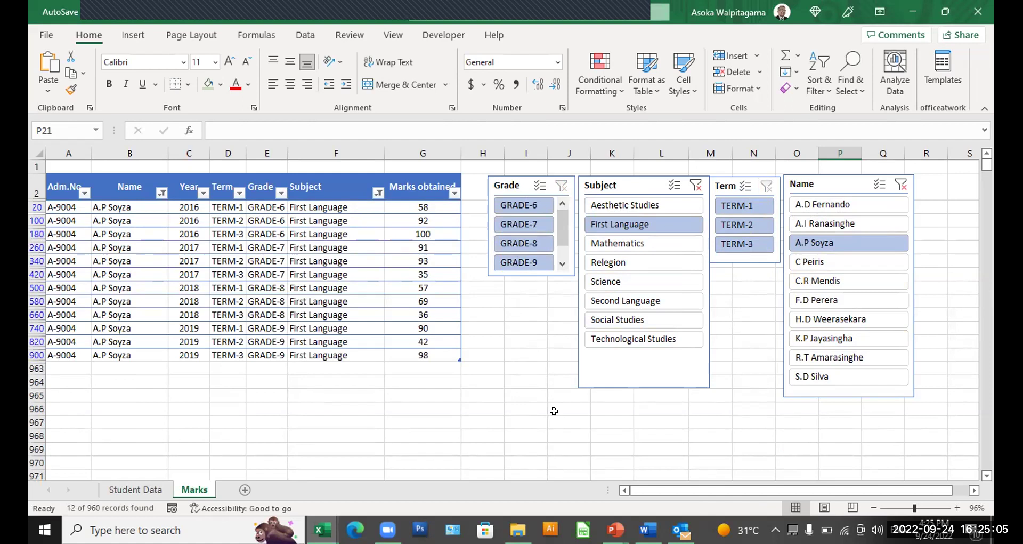
pyautogui.click(628, 363)
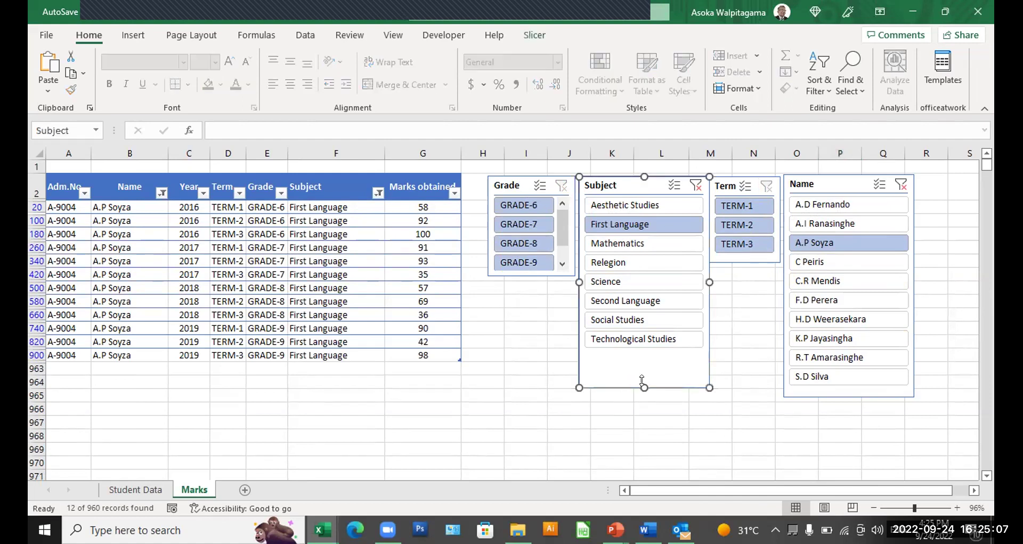
pyautogui.moveTo(638, 350); pyautogui.dragTo(640, 352)
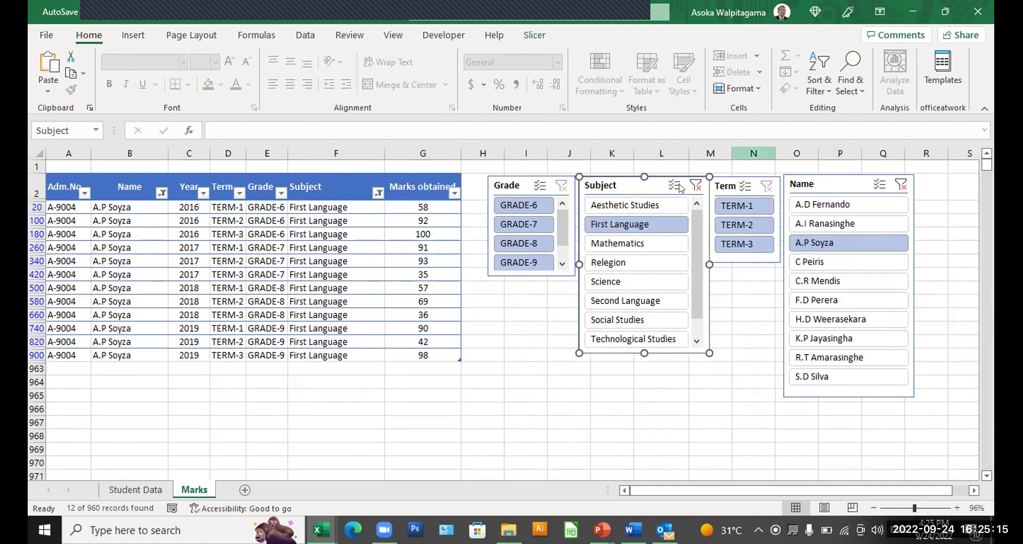
pyautogui.click(696, 186)
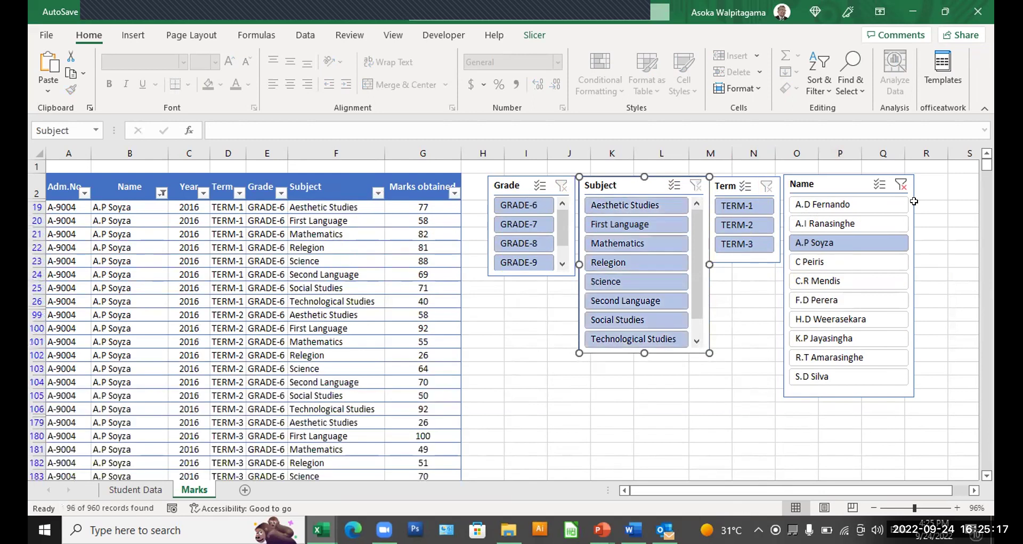
pyautogui.click(900, 185)
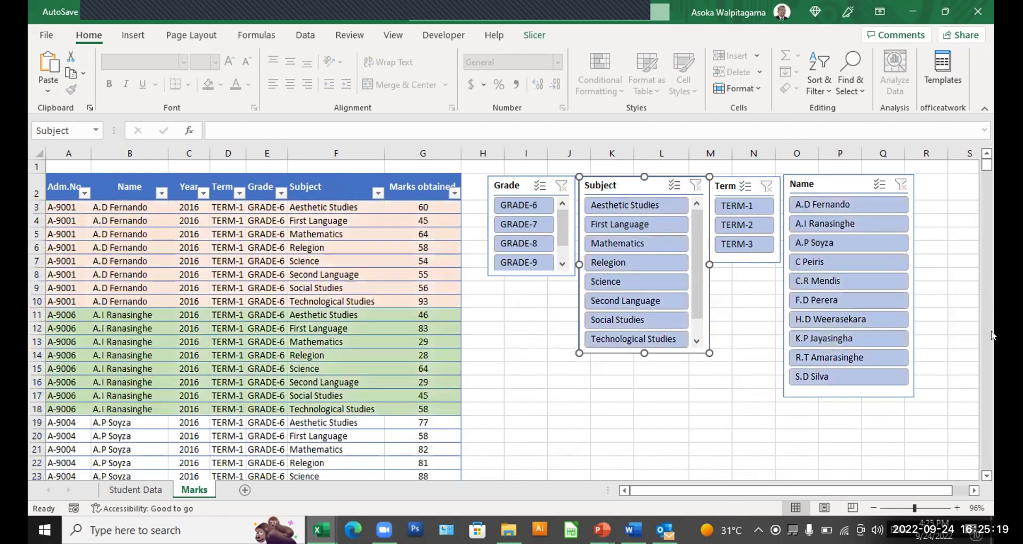
# Step: Sort the Marks table by Subject from A to Z and look through the sorted rows
pyautogui.click(303, 371)
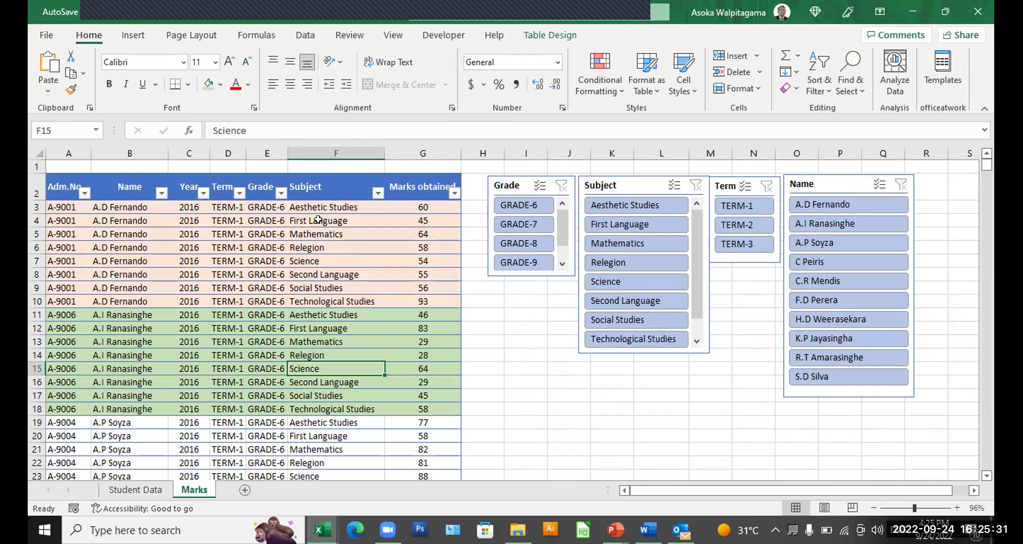
pyautogui.click(331, 231)
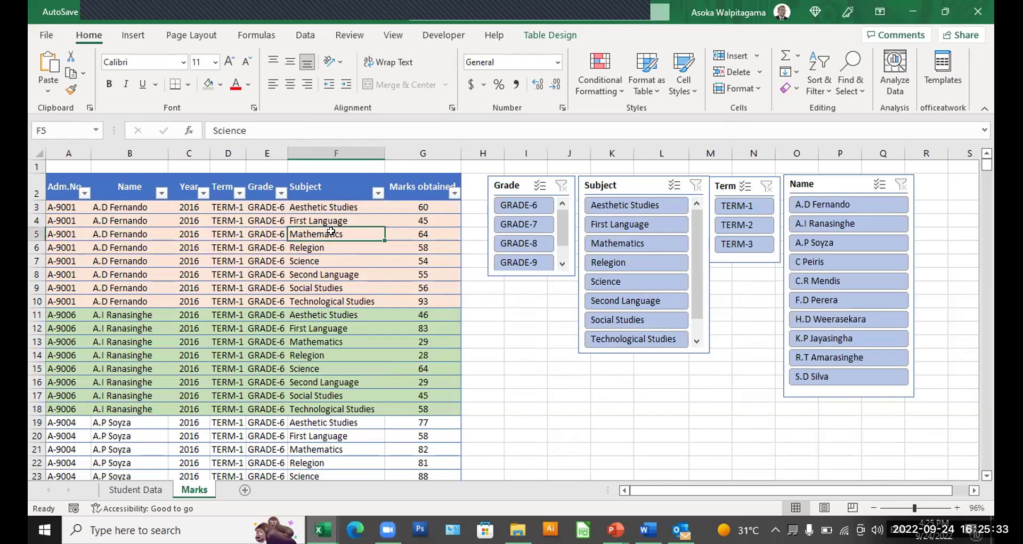
pyautogui.rightClick(331, 231)
pyautogui.moveTo(472, 336)
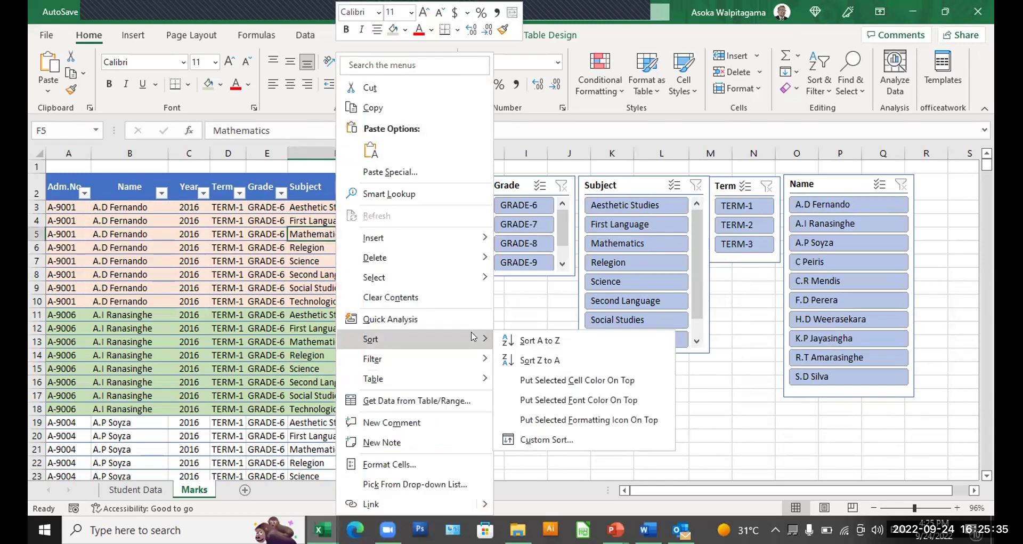
pyautogui.click(528, 340)
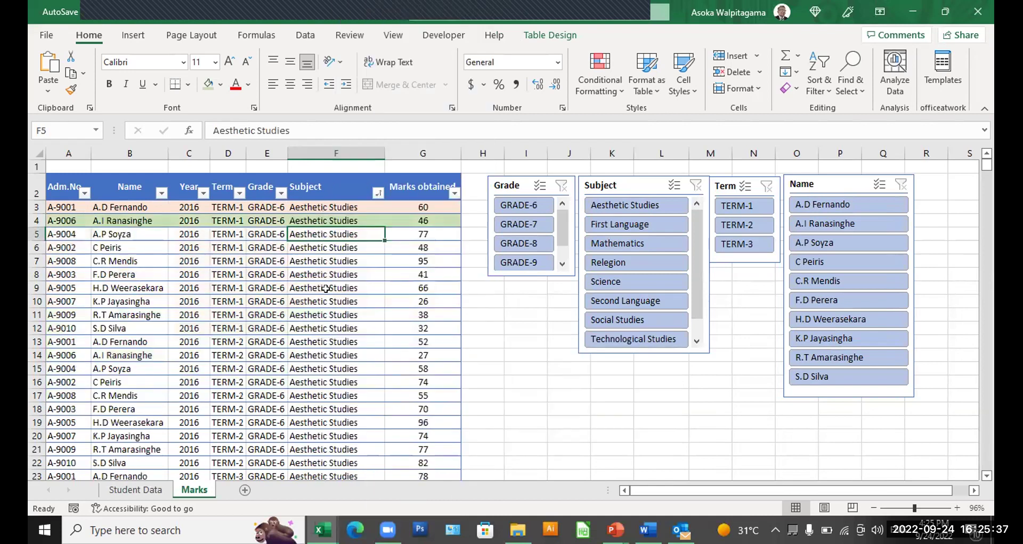
pyautogui.scroll(-20, 326, 383)
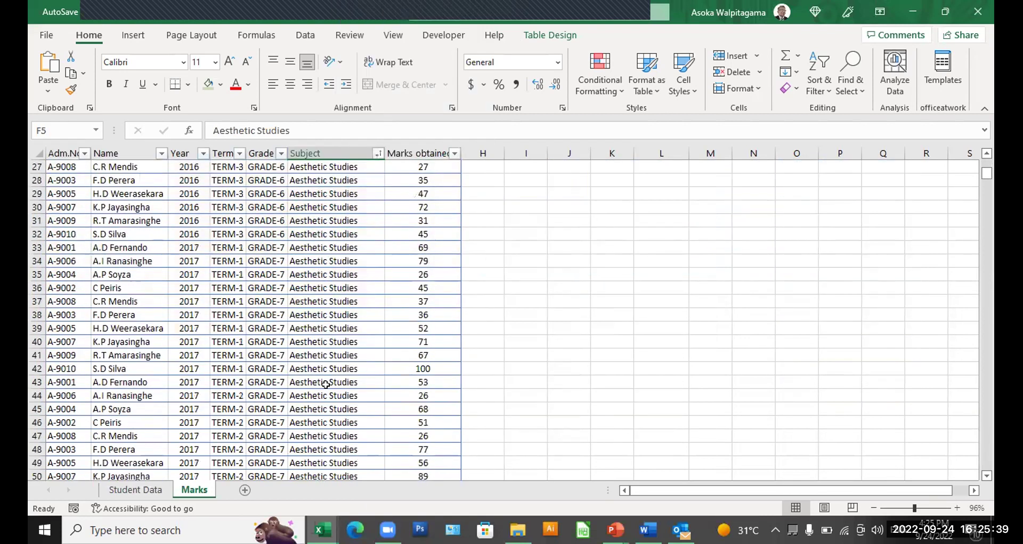
pyautogui.scroll(-20, 321, 381)
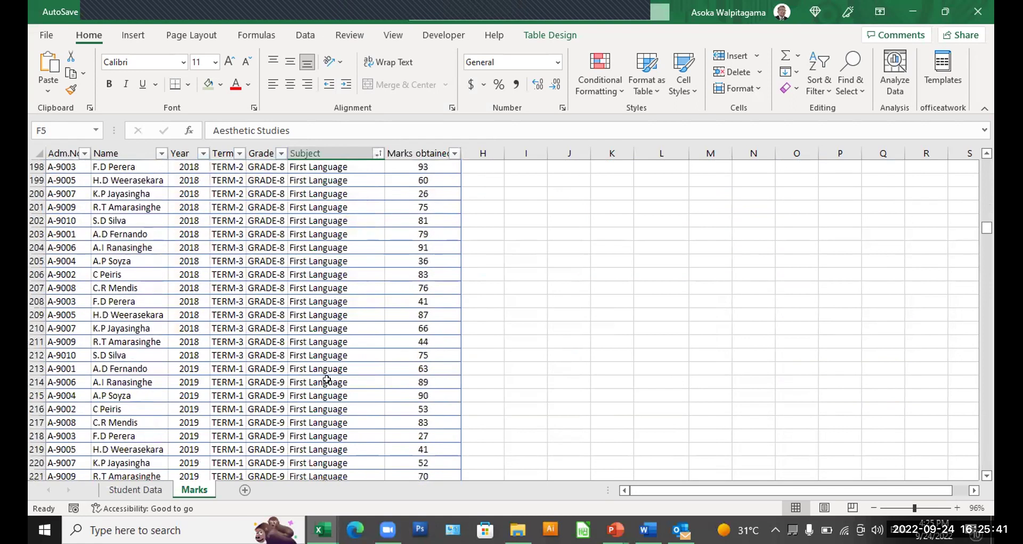
# Step: Insert a PivotTable based on the whole Marks table, placed on a new worksheet
pyautogui.scroll(-6, 327, 380)
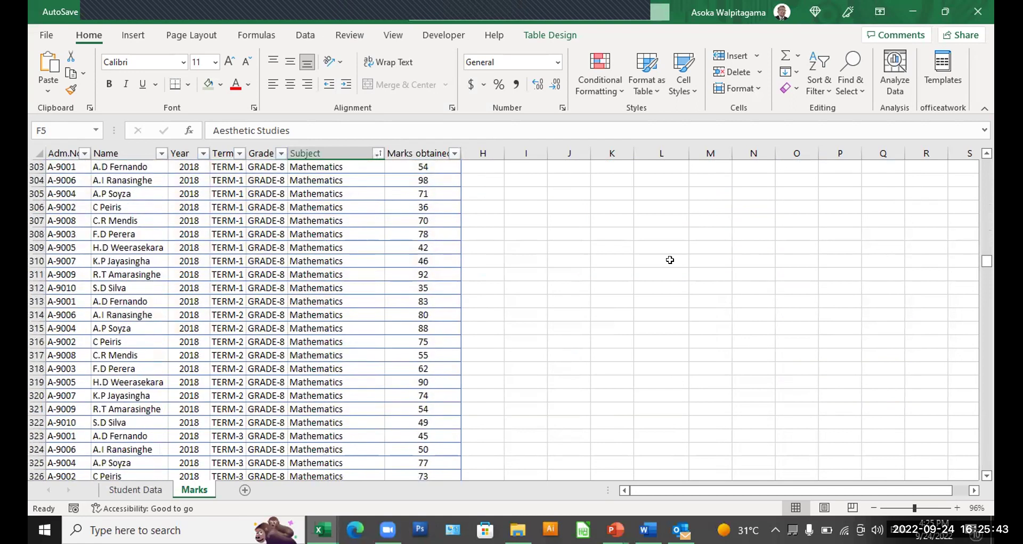
pyautogui.moveTo(987, 261); pyautogui.dragTo(987, 163)
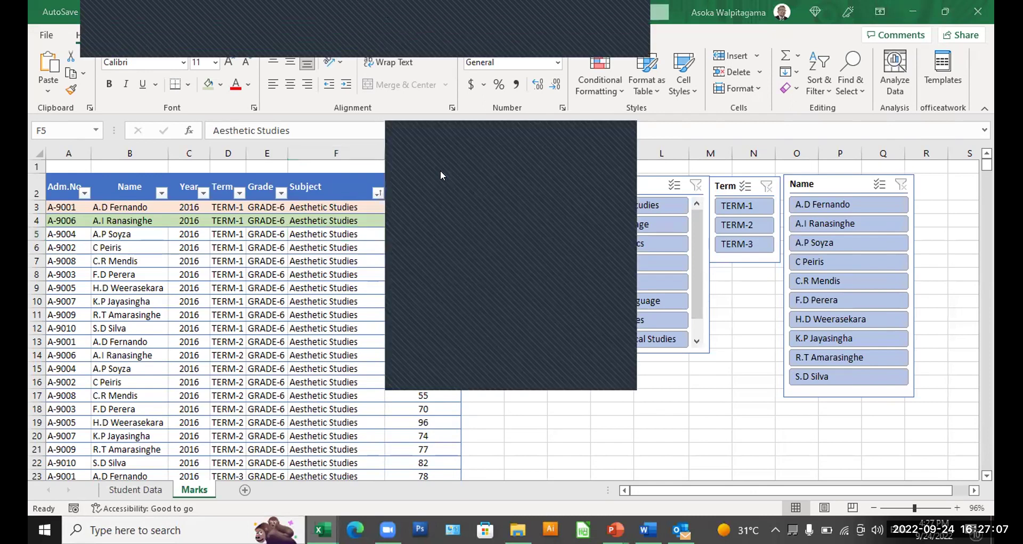
pyautogui.click(621, 130)
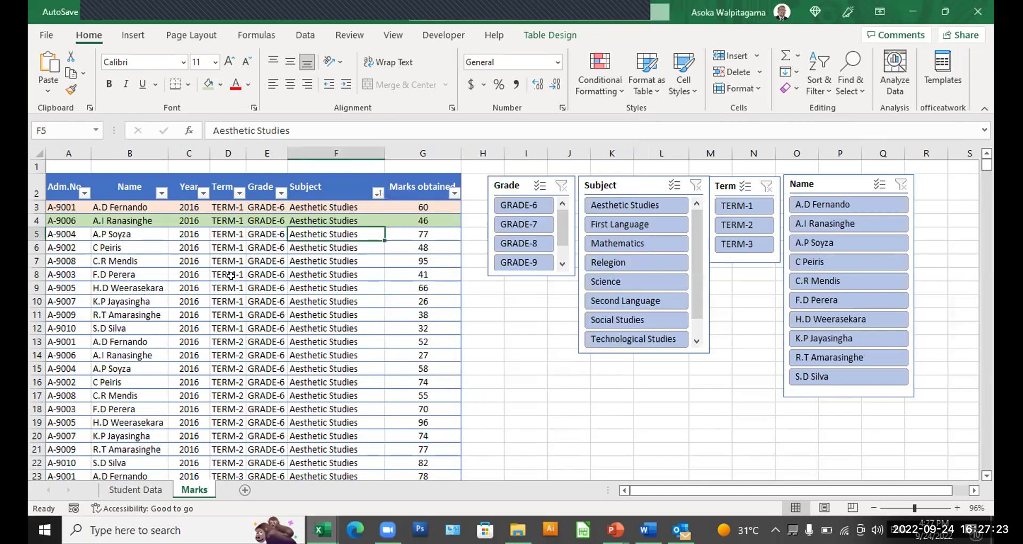
pyautogui.click(231, 275)
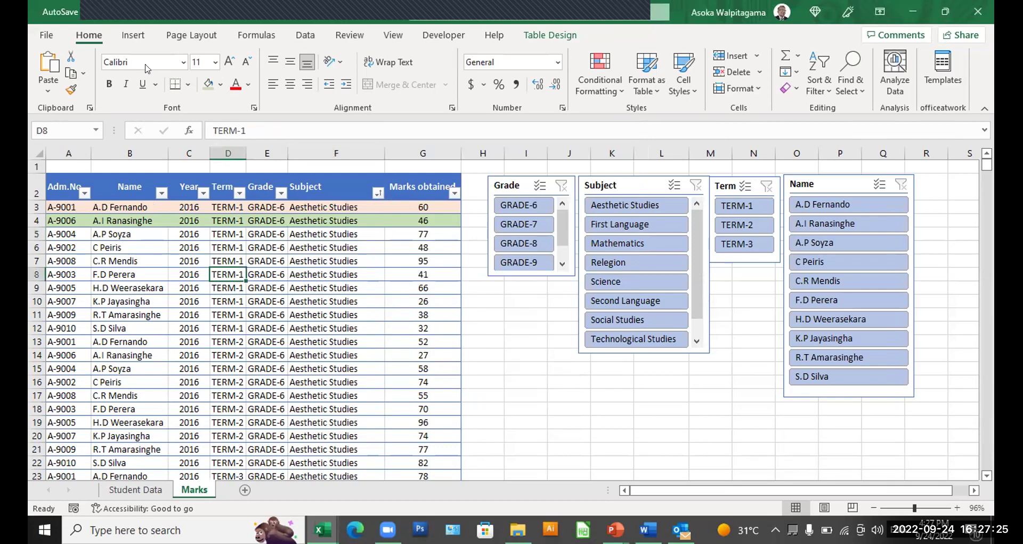
pyautogui.click(134, 36)
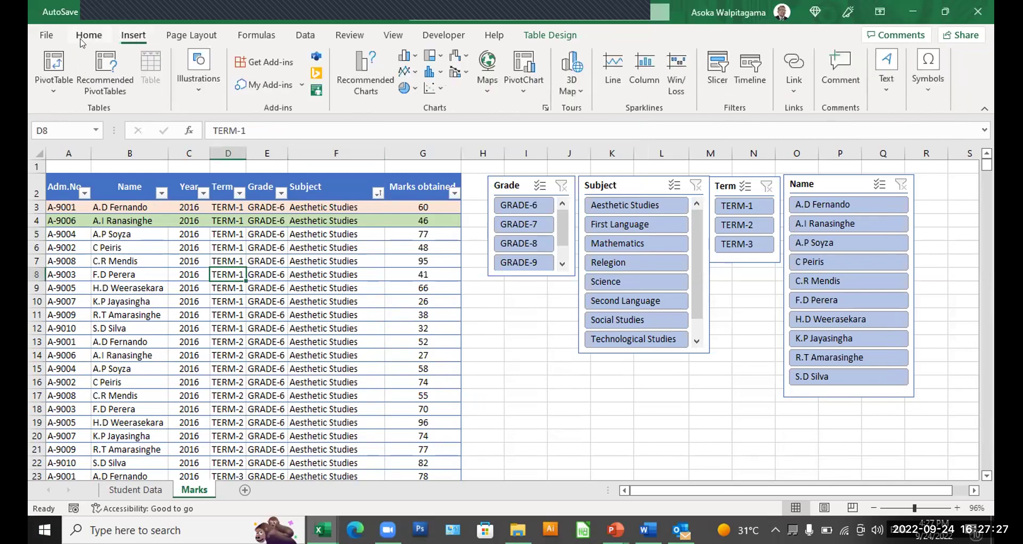
pyautogui.click(56, 63)
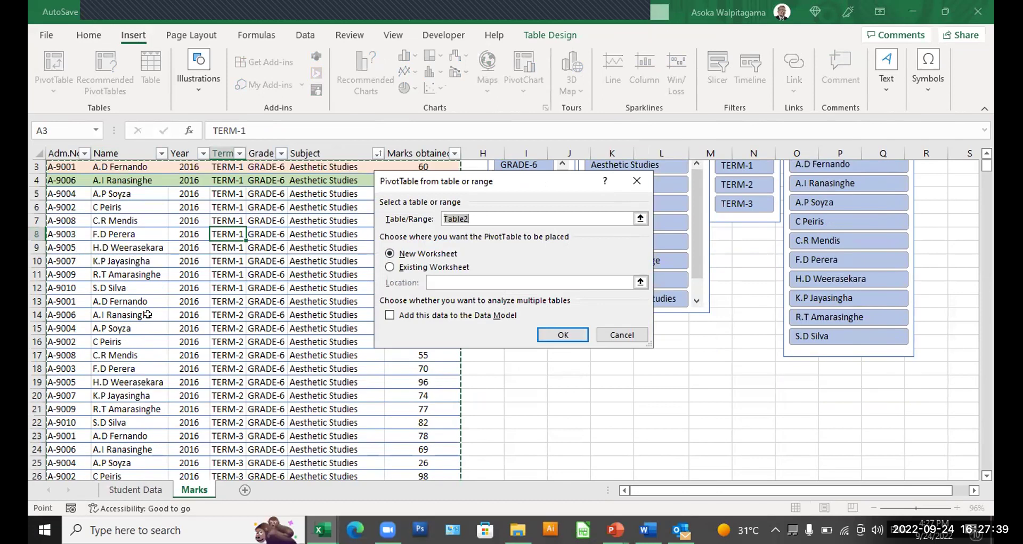
pyautogui.click(563, 335)
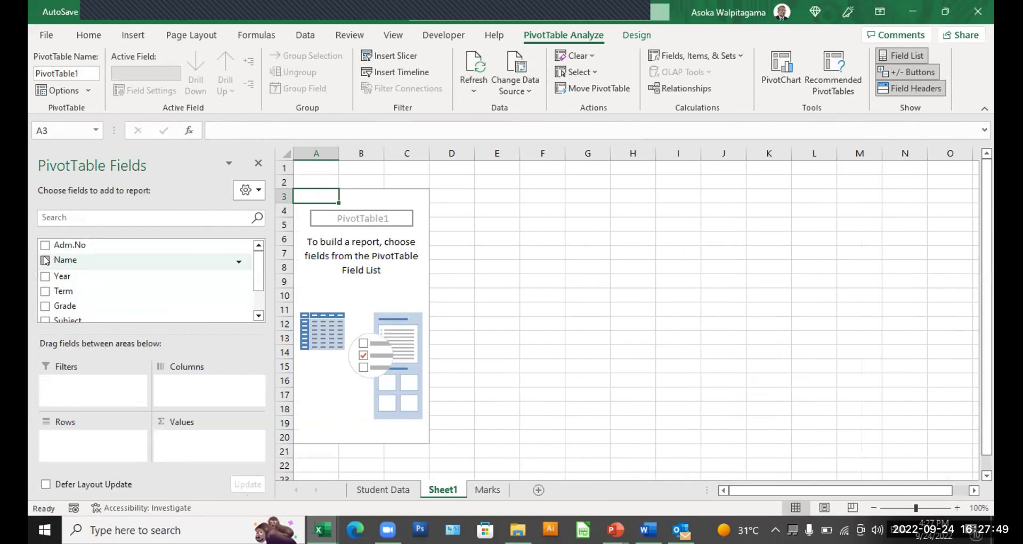
# Step: Build the PivotTable with Name, Term and Grade as rows, Subject as columns and the sum of Marks obtained as values
pyautogui.click(45, 260)
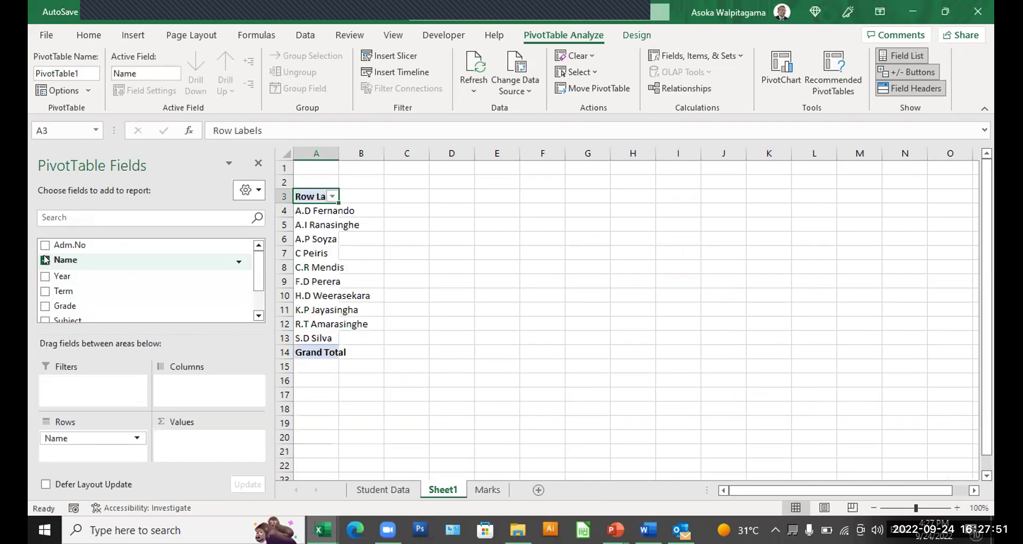
pyautogui.click(44, 290)
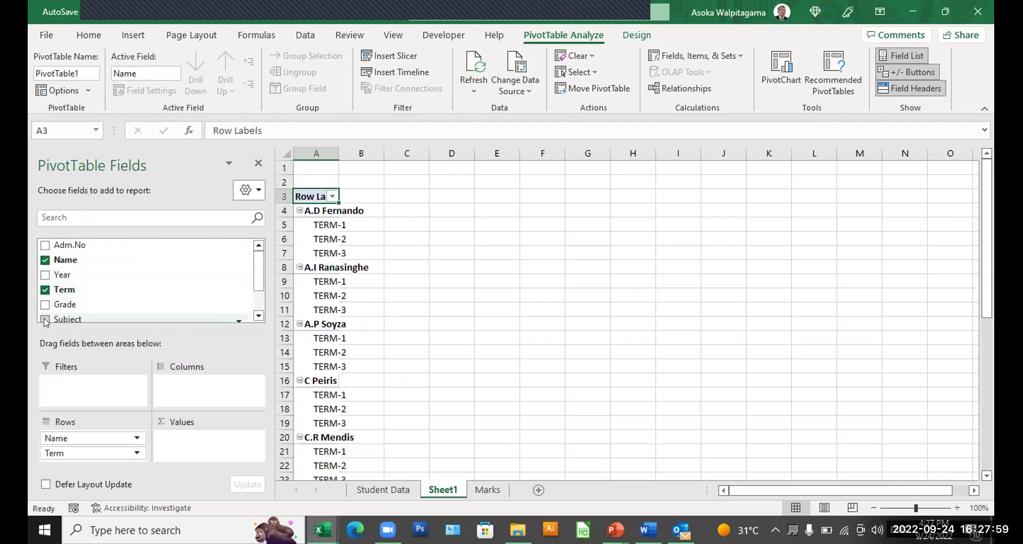
pyautogui.click(258, 315)
pyautogui.click(259, 314)
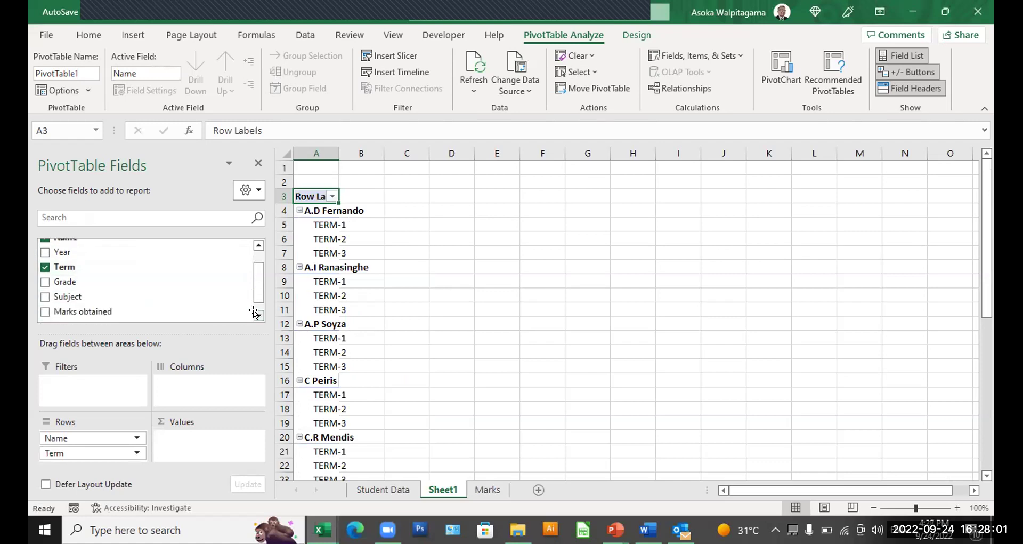
pyautogui.click(45, 283)
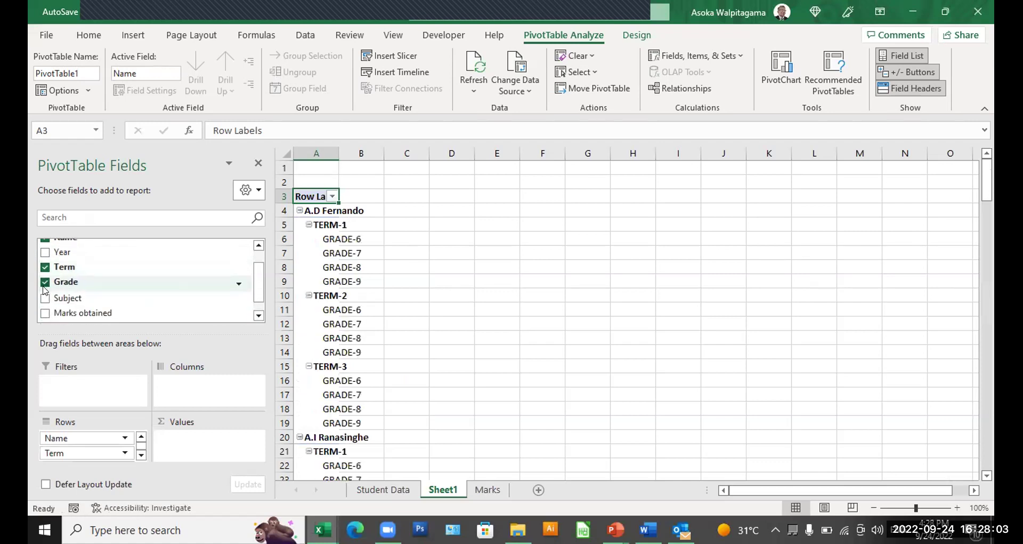
pyautogui.moveTo(79, 298); pyautogui.dragTo(217, 396)
pyautogui.click(46, 311)
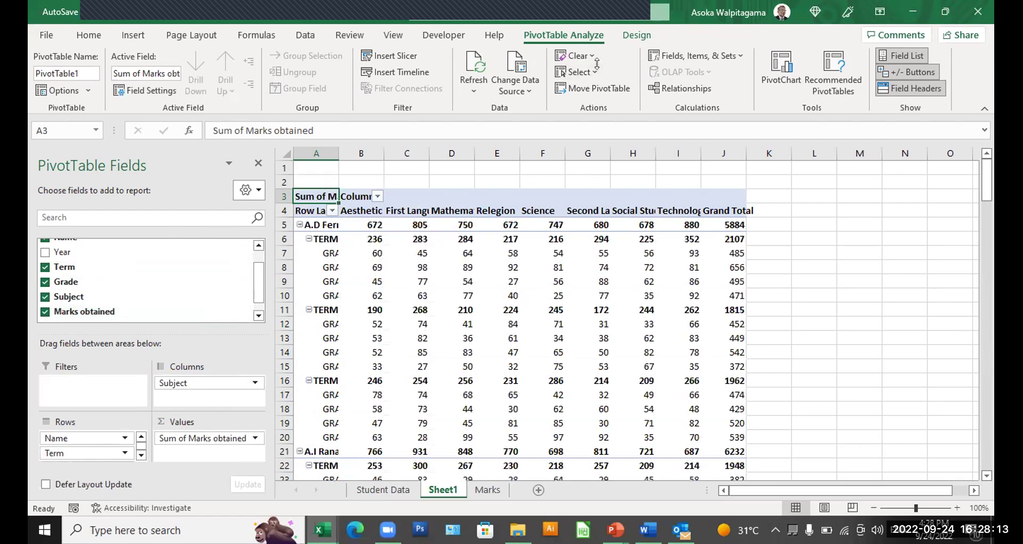
# Step: Turn off the PivotTable's subtotals and grand totals and show the report in tabular form
pyautogui.click(632, 34)
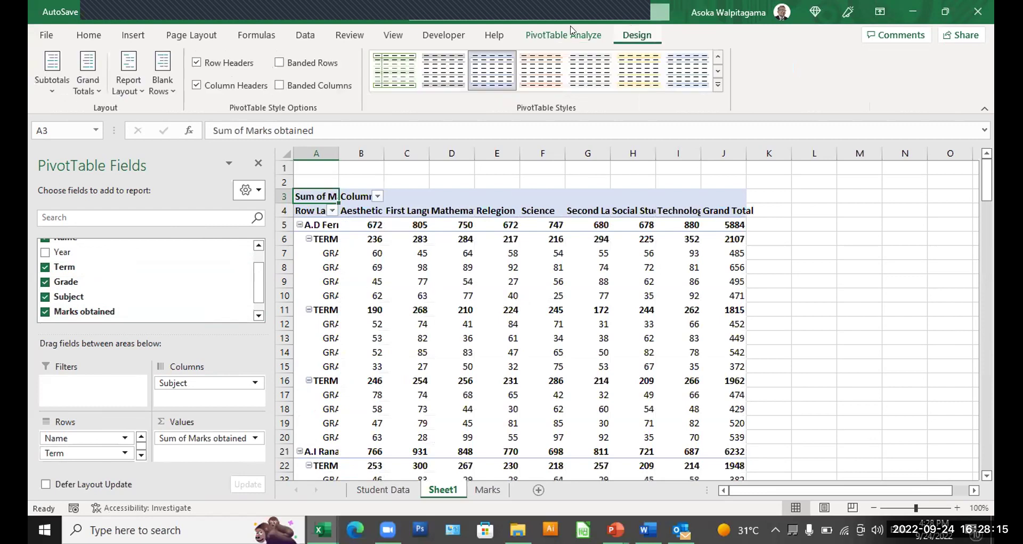
pyautogui.click(51, 75)
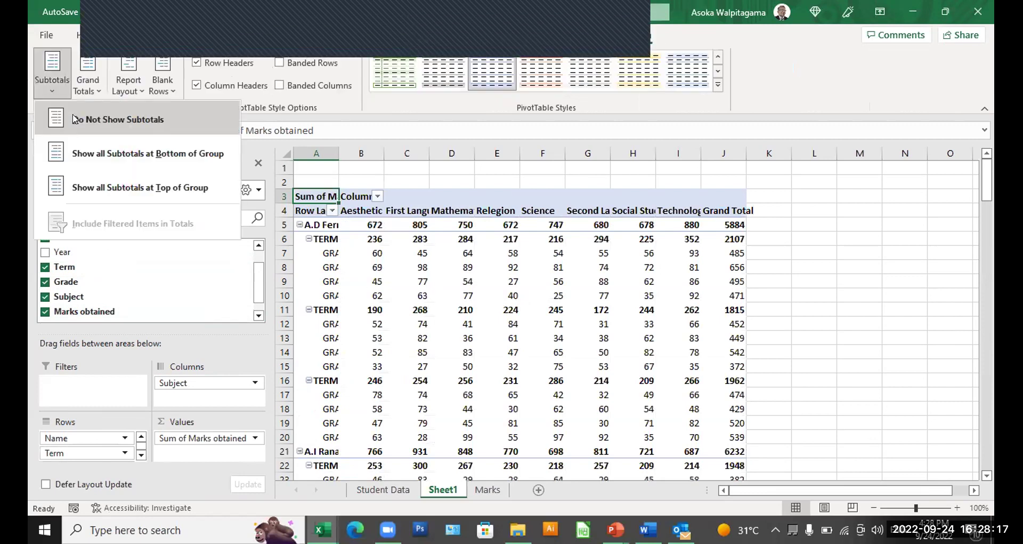
pyautogui.click(128, 118)
pyautogui.click(88, 84)
pyautogui.click(109, 118)
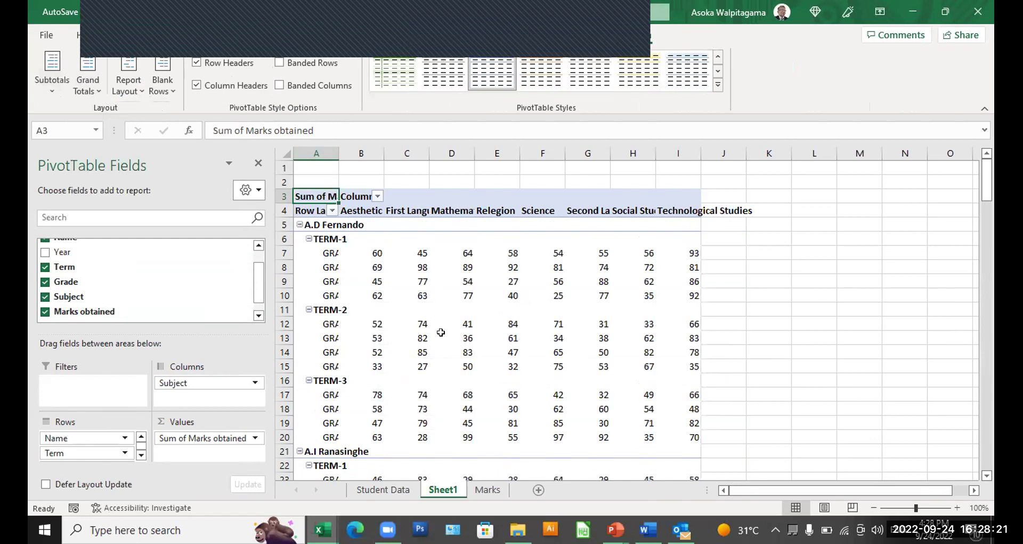
pyautogui.click(128, 80)
pyautogui.click(178, 188)
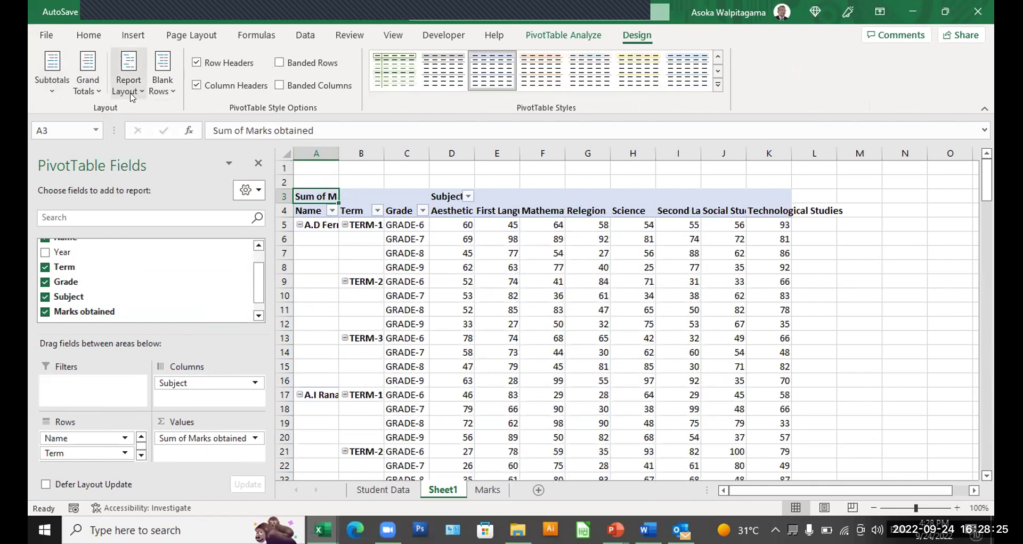
# Step: Rename the Technological Studies column heading to TECH ST and the Social Studies heading to SOC ST
pyautogui.click(770, 200)
pyautogui.click(769, 209)
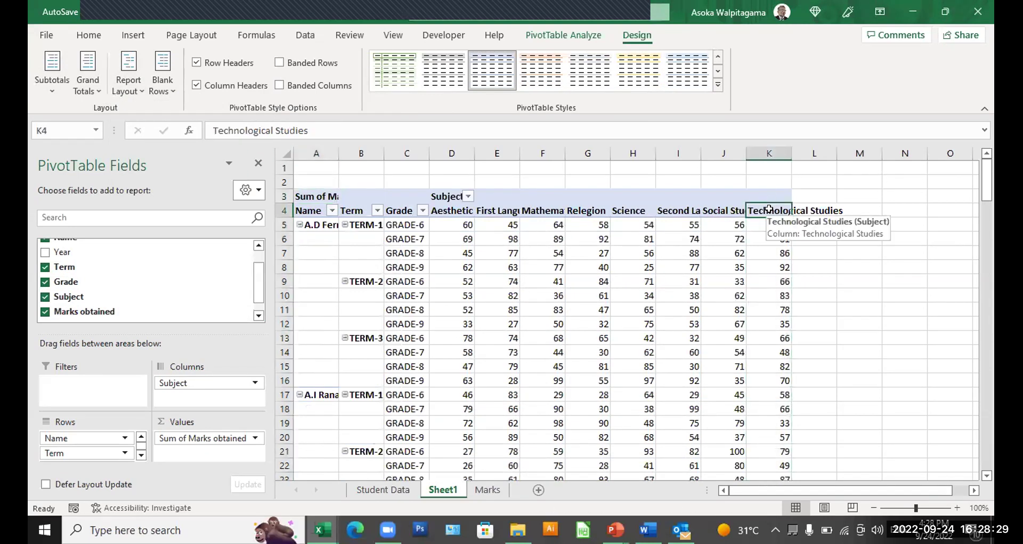
pyautogui.write('tECH')
pyautogui.press('BackSpace')
pyautogui.press('BackSpace')
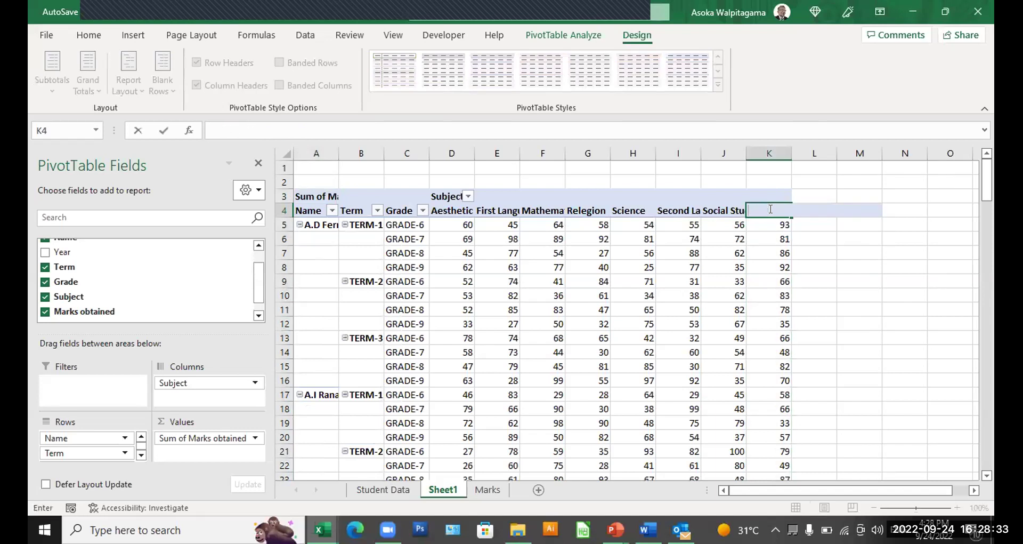
pyautogui.write('TECH ST')
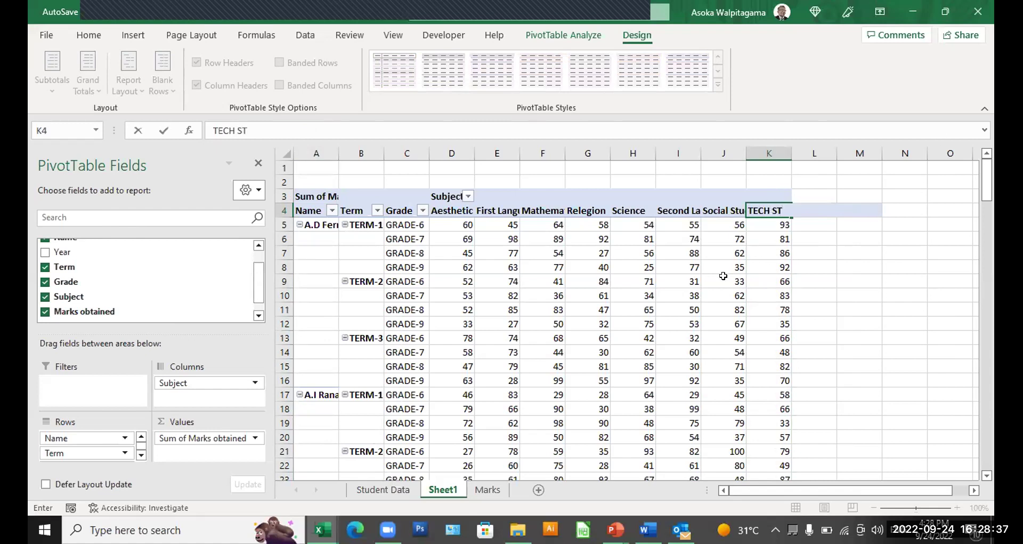
pyautogui.click(712, 210)
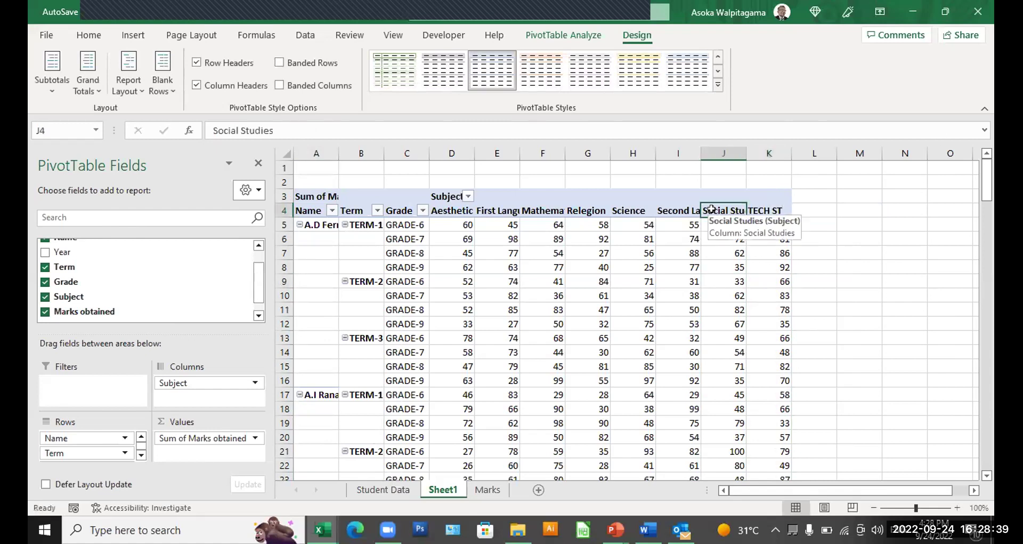
pyautogui.write('SOC ST')
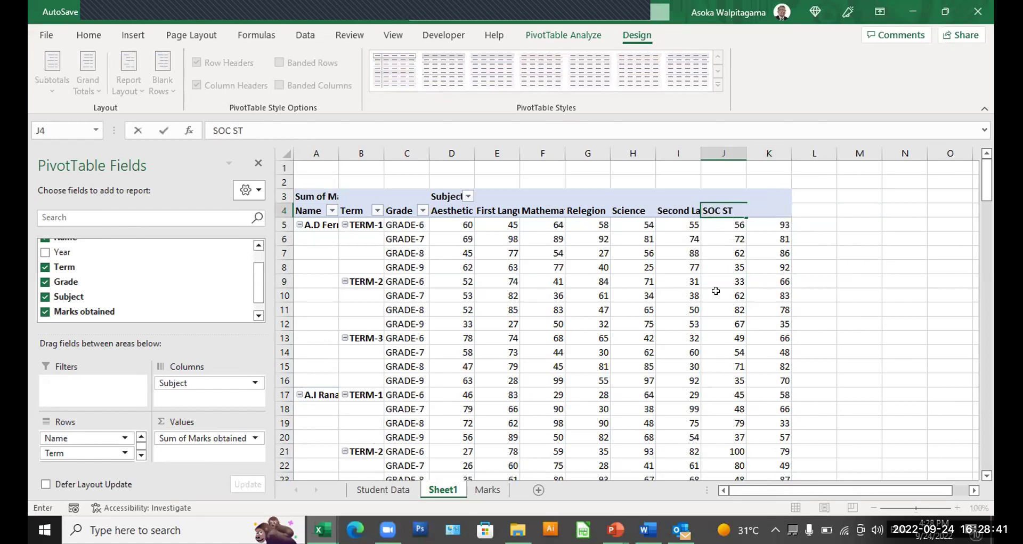
pyautogui.click(715, 308)
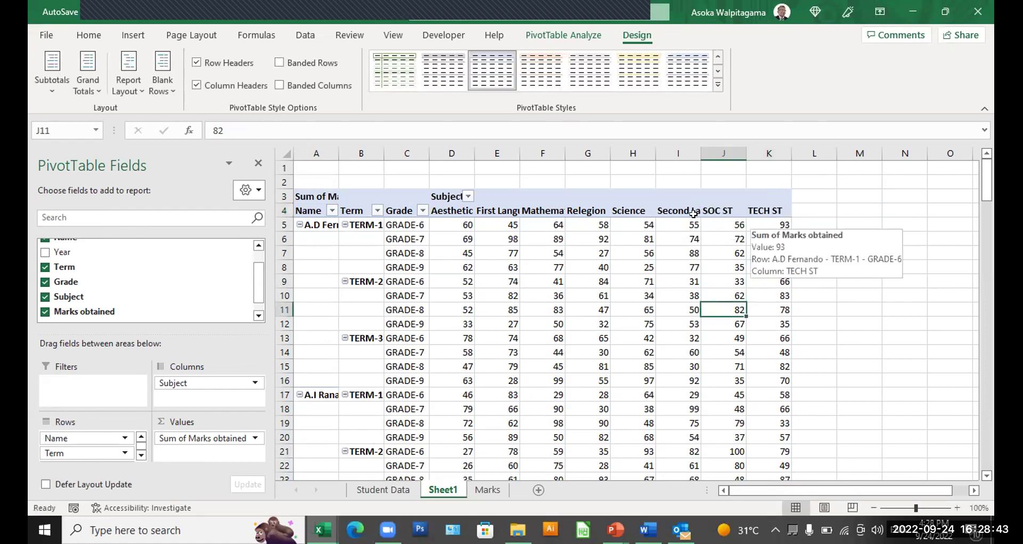
# Step: Shorten the Second Language column heading to SEC LANG and the Mathematics heading to MATHS
pyautogui.click(676, 211)
pyautogui.write('SEC LANG')
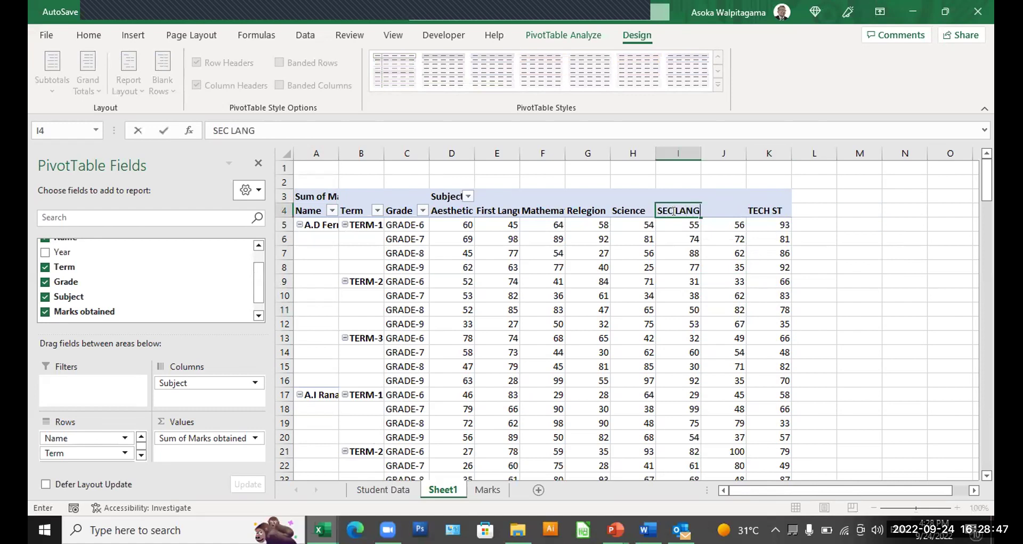
pyautogui.click(706, 322)
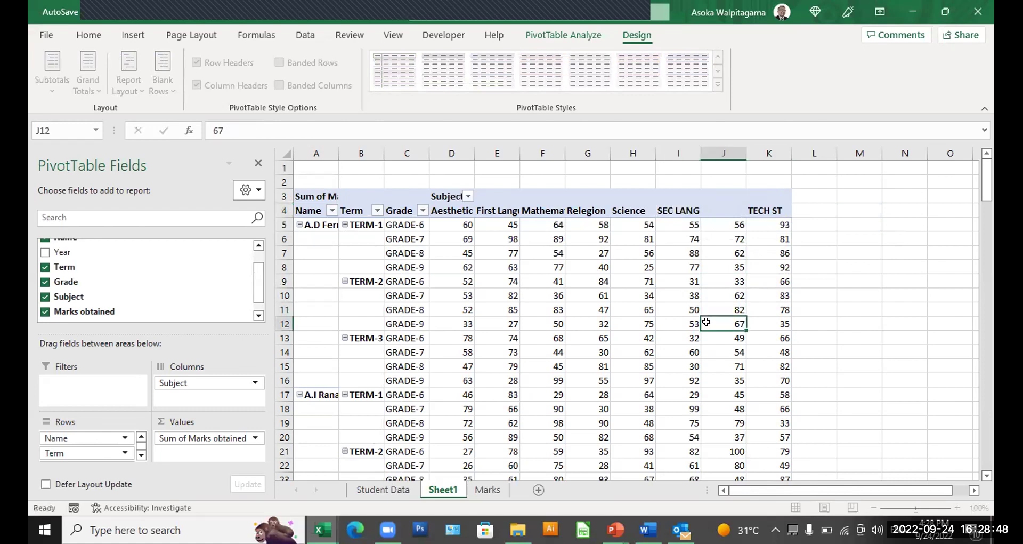
pyautogui.click(554, 209)
pyautogui.write('MAT')
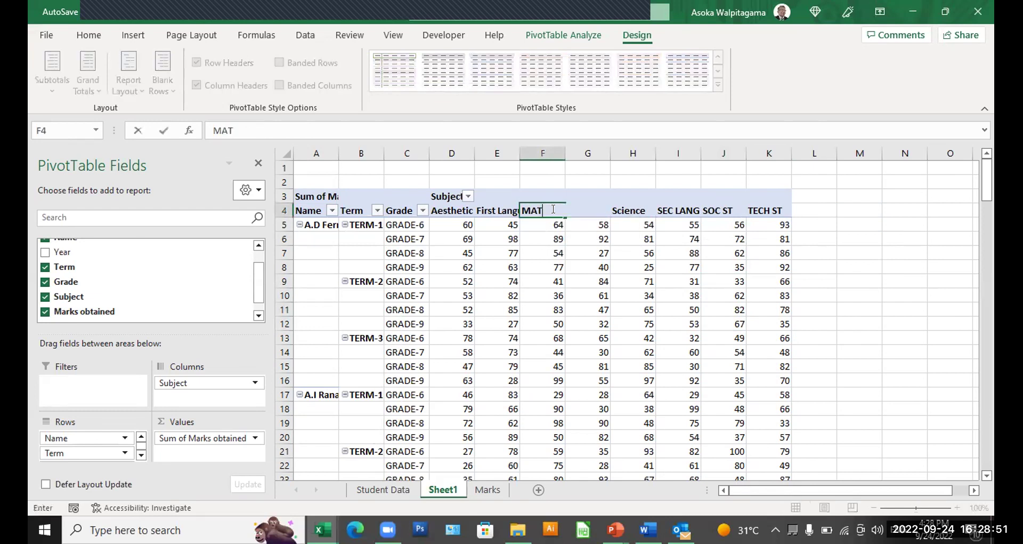
pyautogui.write('HS')
pyautogui.click(642, 334)
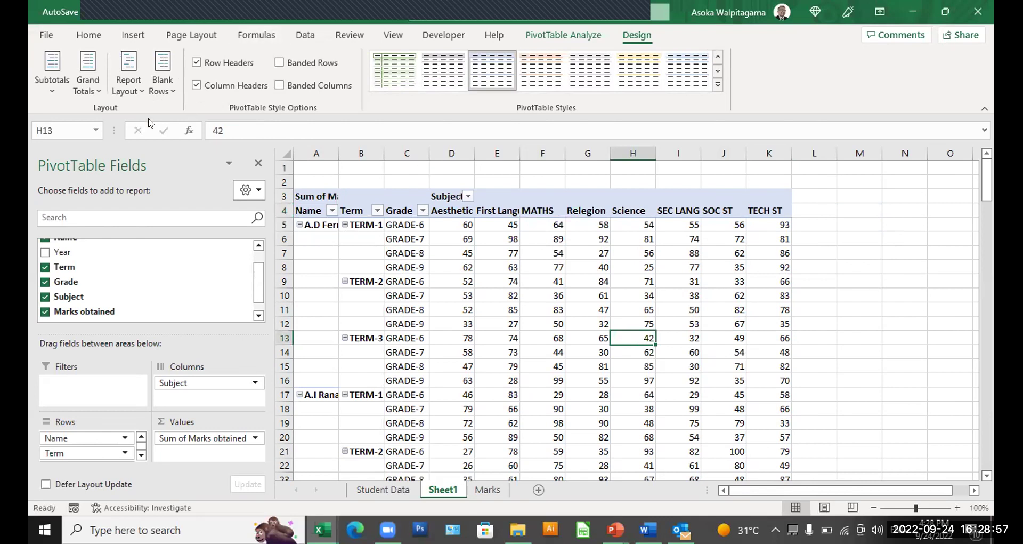
# Step: Repeat all item labels in the PivotTable so every row carries its name and term
pyautogui.click(129, 80)
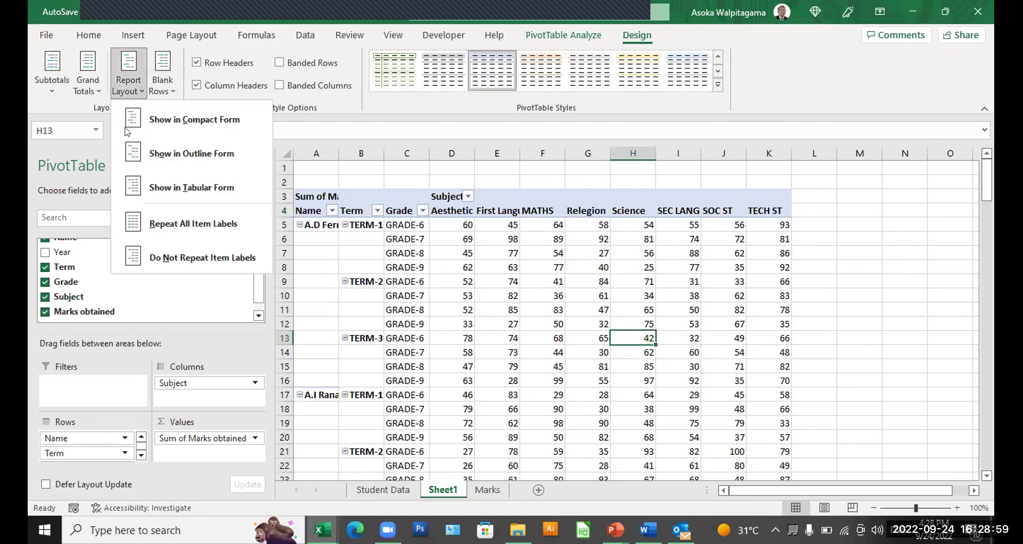
pyautogui.click(154, 223)
pyautogui.press('Left')
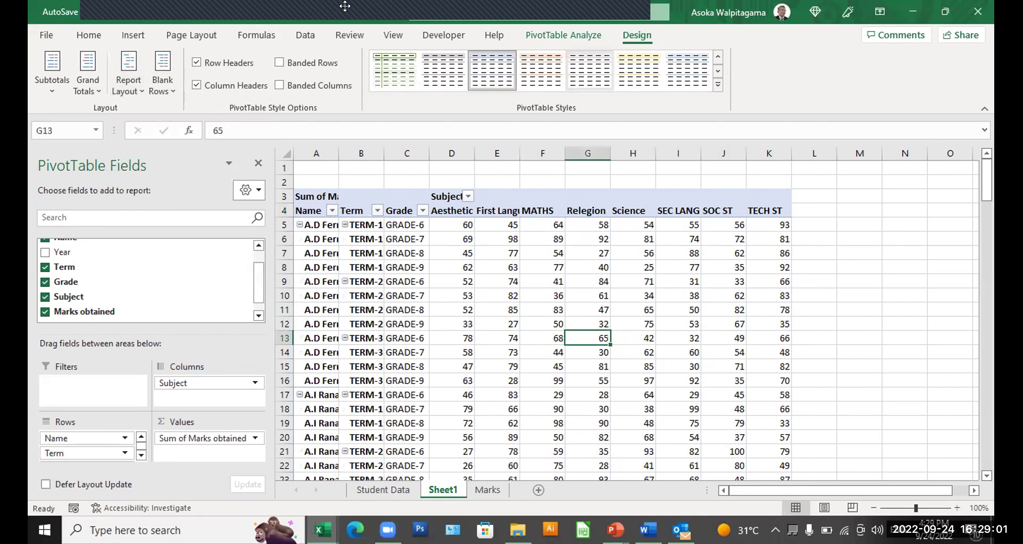
# Step: Insert slicers for Name, Term, Grade and Subject on the PivotTable
pyautogui.click(581, 310)
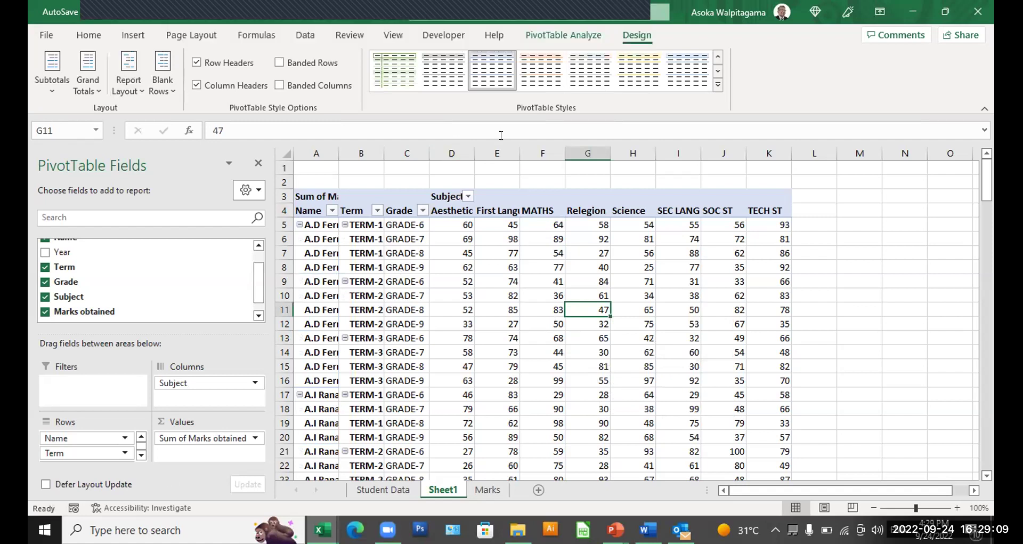
pyautogui.click(575, 36)
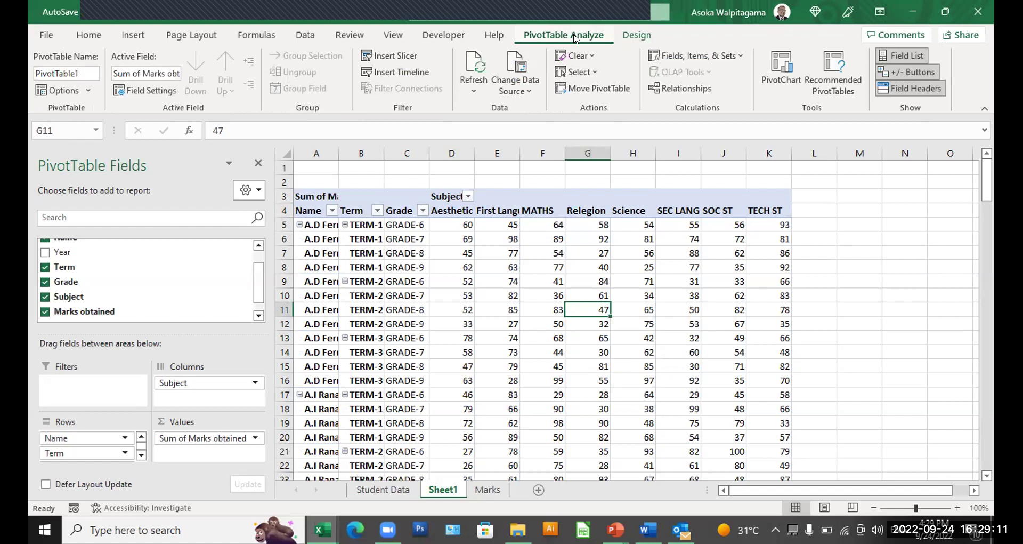
pyautogui.click(392, 55)
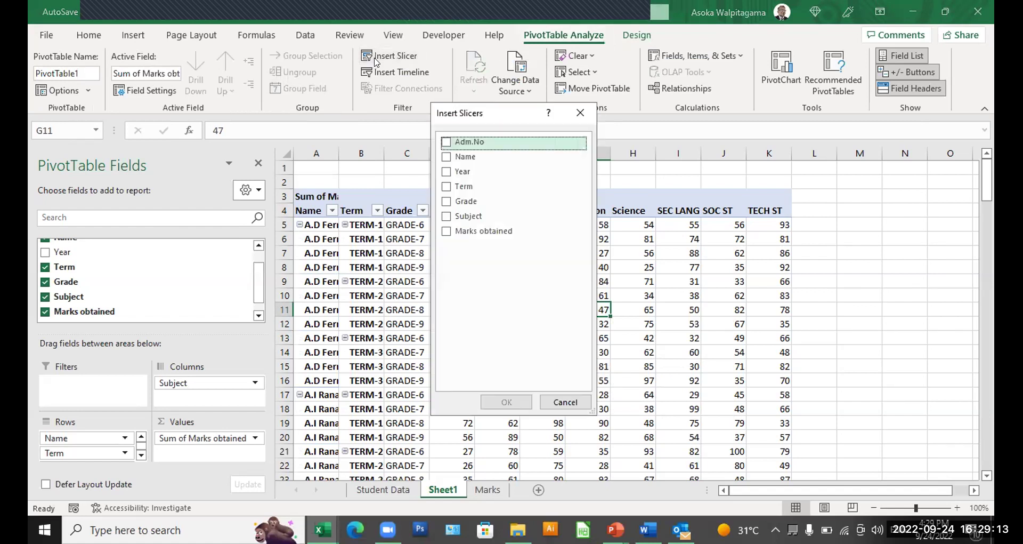
pyautogui.click(446, 157)
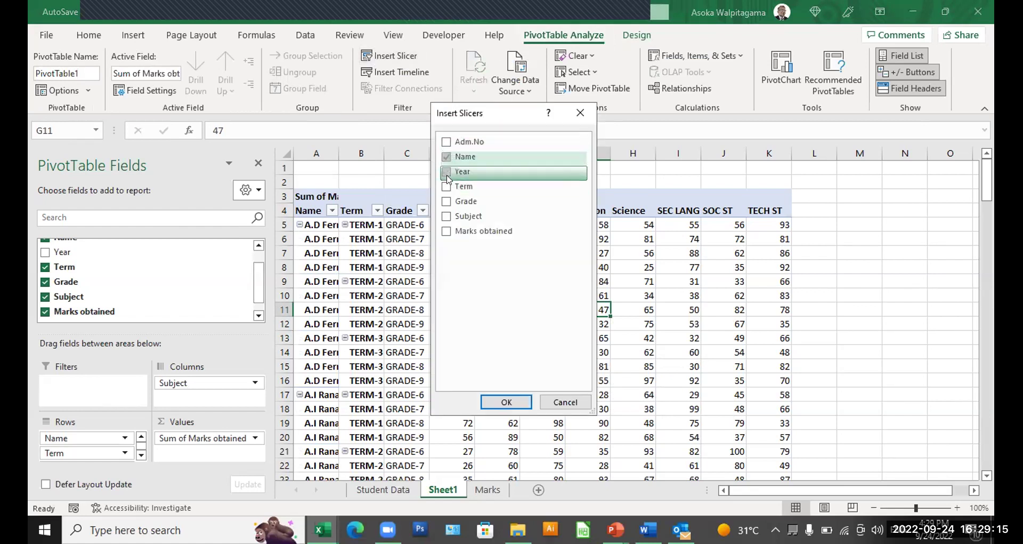
pyautogui.click(447, 187)
pyautogui.click(447, 202)
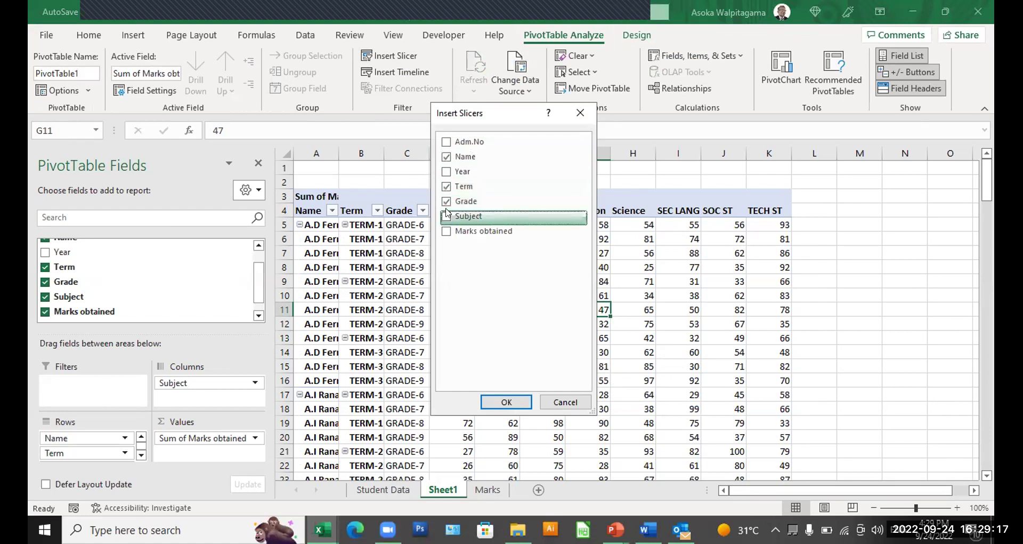
pyautogui.click(447, 216)
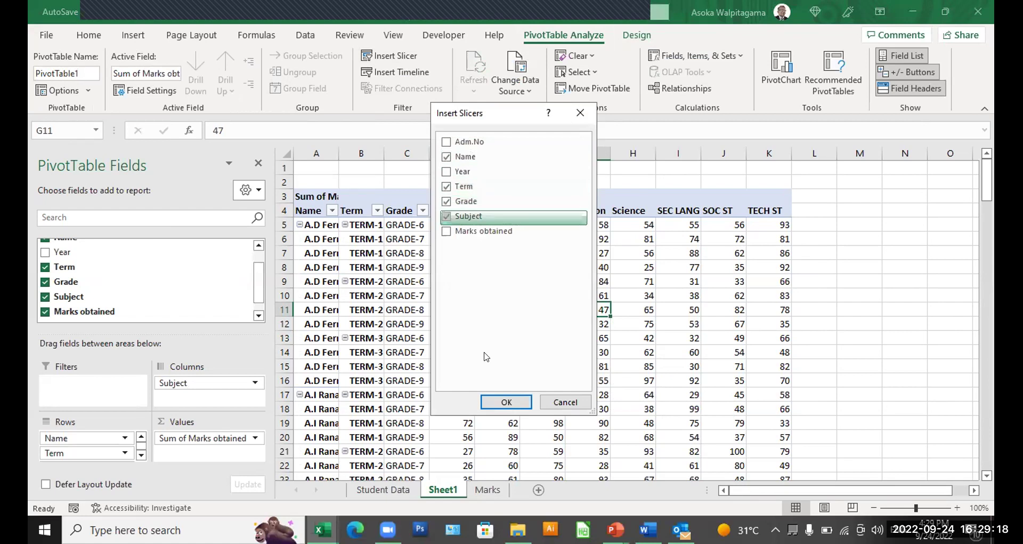
pyautogui.click(506, 401)
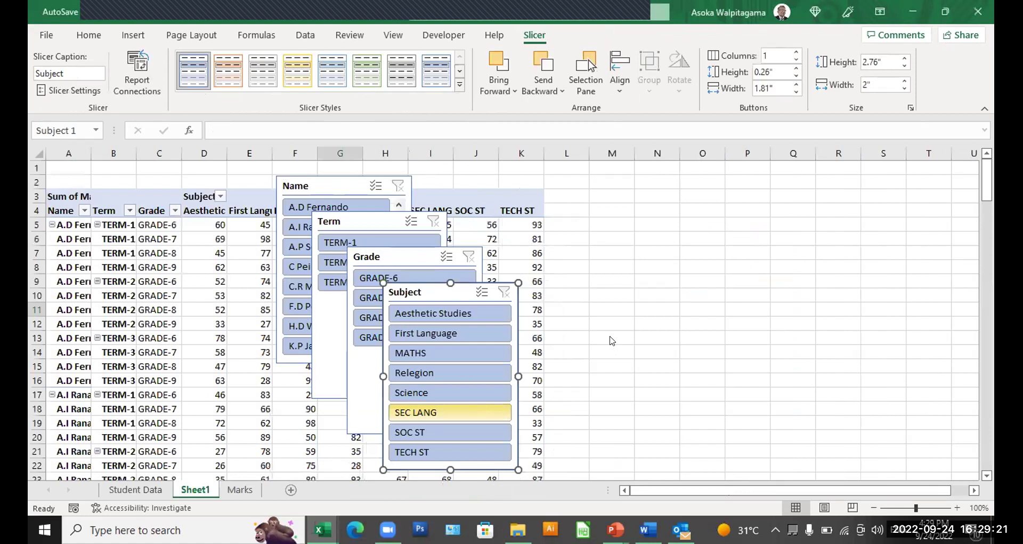
# Step: Move the Subject and Grade slicers clear of the PivotTable and shrink both, the Grade slicer to about 1.63" high by 1.13" wide
pyautogui.moveTo(784, 290); pyautogui.dragTo(837, 278)
pyautogui.moveTo(916, 507); pyautogui.dragTo(911, 506)
pyautogui.moveTo(804, 405)
pyautogui.mouseDown()
pyautogui.moveTo(785, 408)
pyautogui.moveTo(793, 414)
pyautogui.mouseUp()
pyautogui.moveTo(364, 243); pyautogui.dragTo(613, 264)
pyautogui.moveTo(556, 413); pyautogui.dragTo(559, 354)
pyautogui.moveTo(675, 352); pyautogui.dragTo(627, 350)
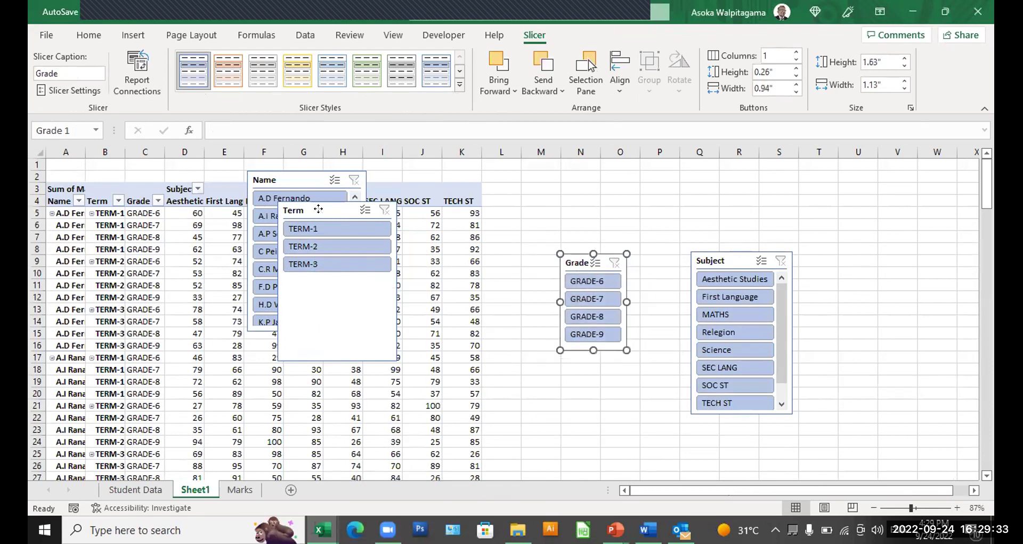
# Step: Place the Term slicer beside the PivotTable's headings, give it three columns, and resize it to about 0.82" high by 3.6" wide
pyautogui.click(319, 209)
pyautogui.moveTo(453, 274); pyautogui.dragTo(556, 230)
pyautogui.moveTo(580, 182); pyautogui.dragTo(656, 177)
pyautogui.moveTo(649, 212); pyautogui.dragTo(650, 216)
pyautogui.click(796, 52)
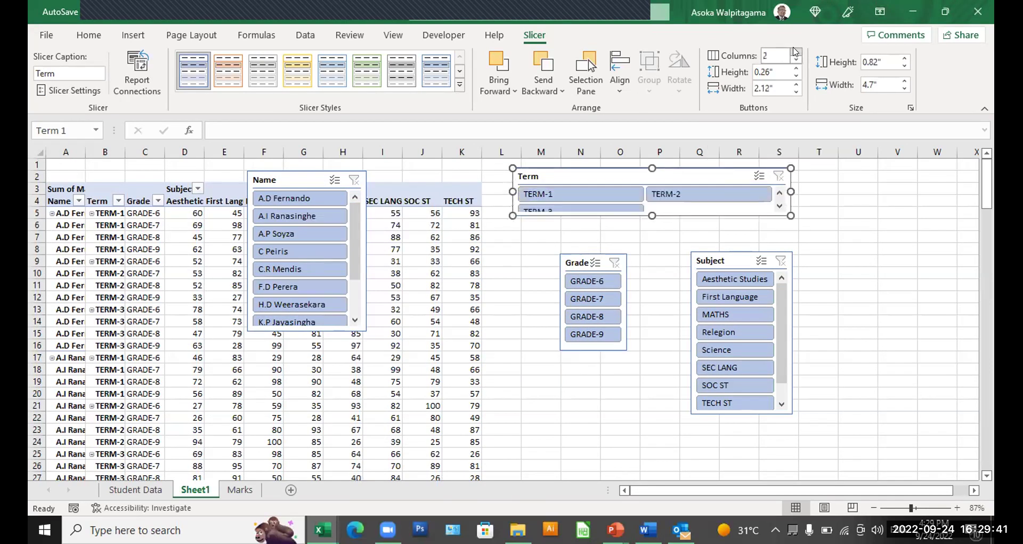
pyautogui.click(795, 51)
pyautogui.moveTo(791, 192); pyautogui.dragTo(725, 191)
# Step: Arrange the Name, Grade and Subject slicers in a row beneath the Term slicer
pyautogui.moveTo(299, 171); pyautogui.dragTo(562, 221)
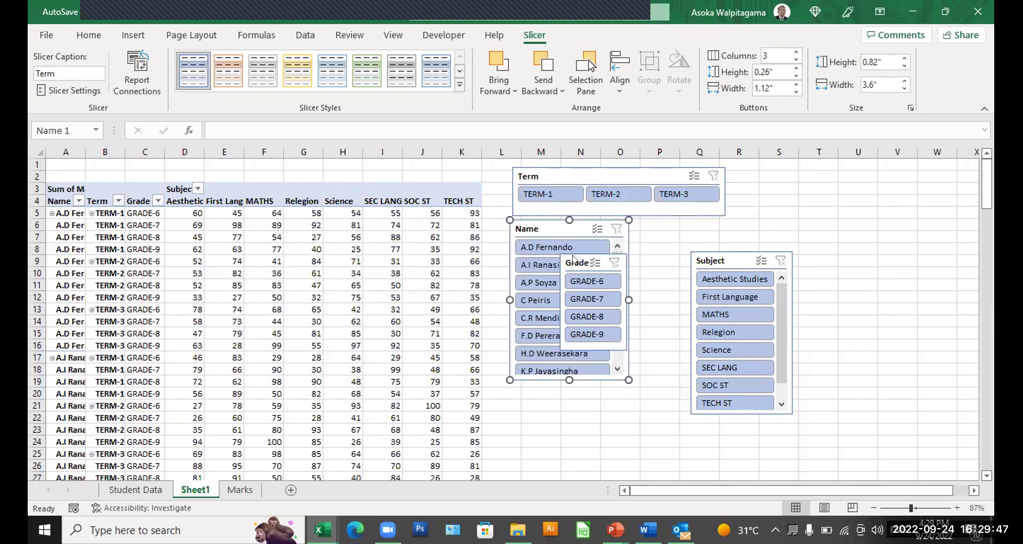
pyautogui.moveTo(574, 261); pyautogui.dragTo(643, 227)
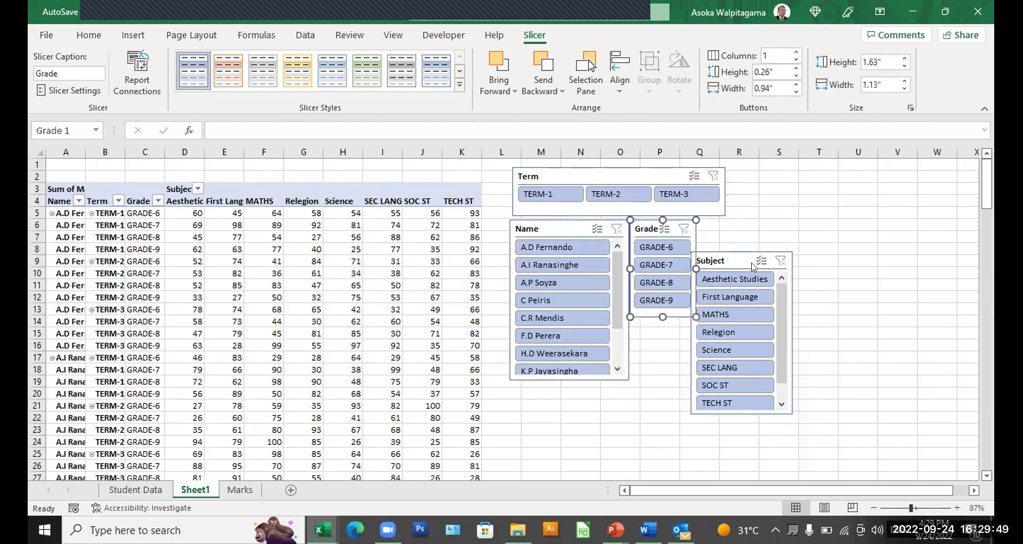
pyautogui.moveTo(745, 258); pyautogui.dragTo(751, 220)
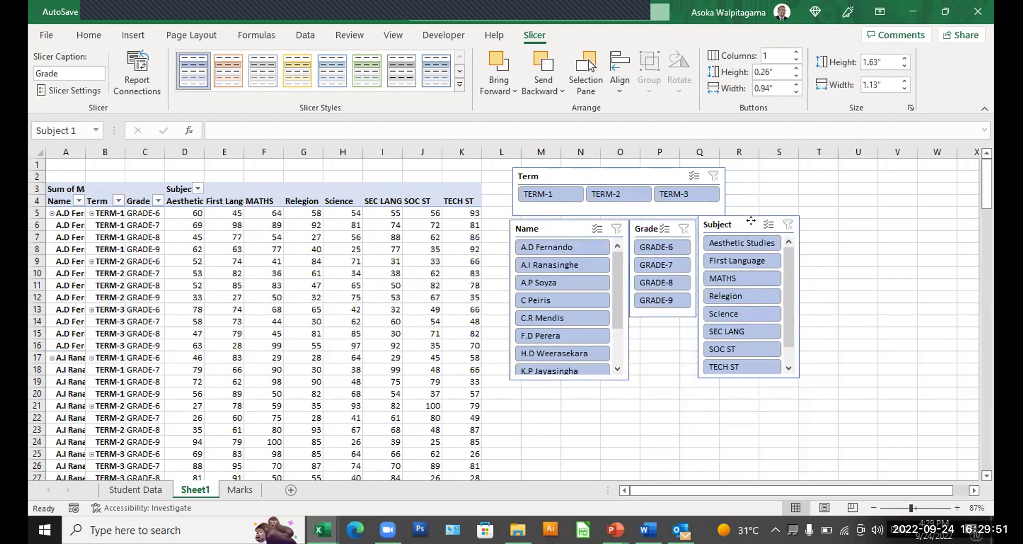
# Step: Narrow the Name slicer to about 1.51", close the gaps along the slicer row, and widen the Term slicer to about 4.41"
pyautogui.click(546, 230)
pyautogui.moveTo(627, 300); pyautogui.dragTo(599, 300)
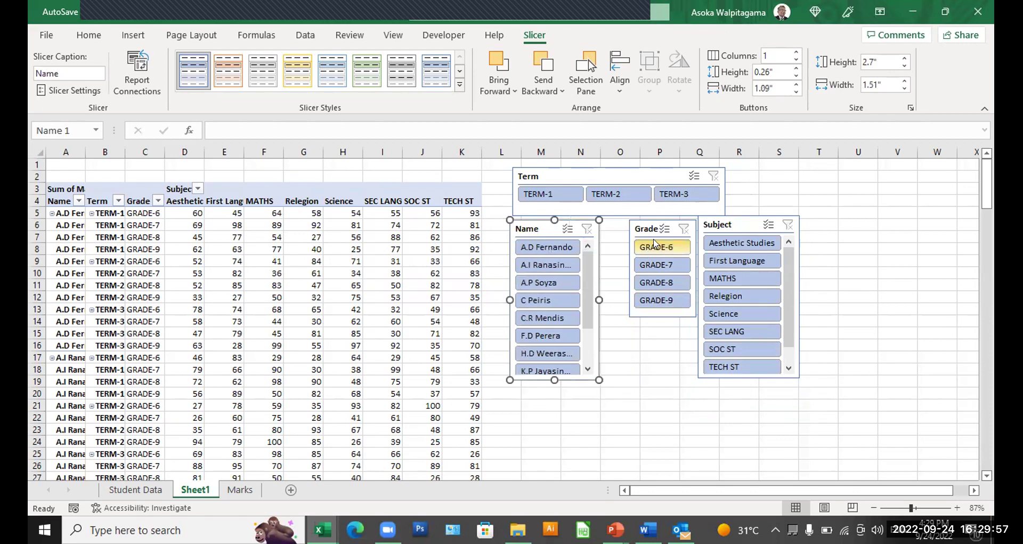
pyautogui.moveTo(656, 226); pyautogui.dragTo(627, 225)
pyautogui.moveTo(730, 224); pyautogui.dragTo(701, 228)
pyautogui.click(663, 176)
pyautogui.moveTo(725, 191); pyautogui.dragTo(773, 191)
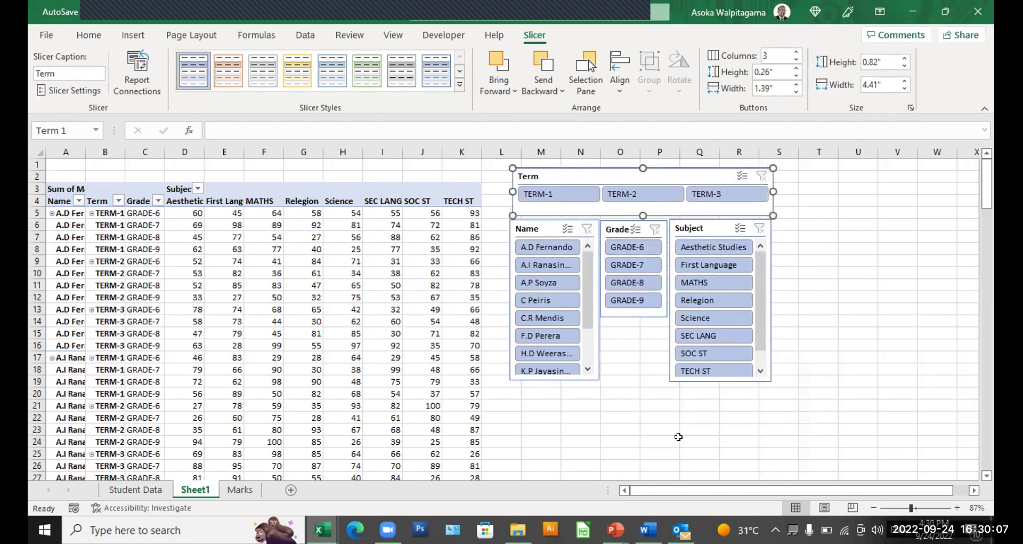
# Step: Insert a Clustered Column PivotChart from the PivotTable and enlarge it to about 3.9" high by 7.06" wide
pyautogui.click(213, 299)
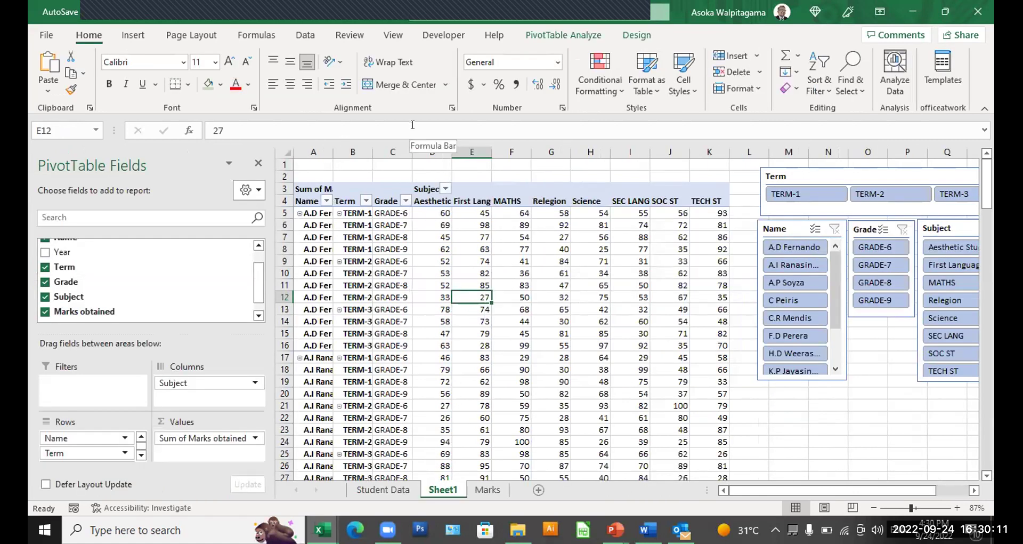
pyautogui.click(564, 34)
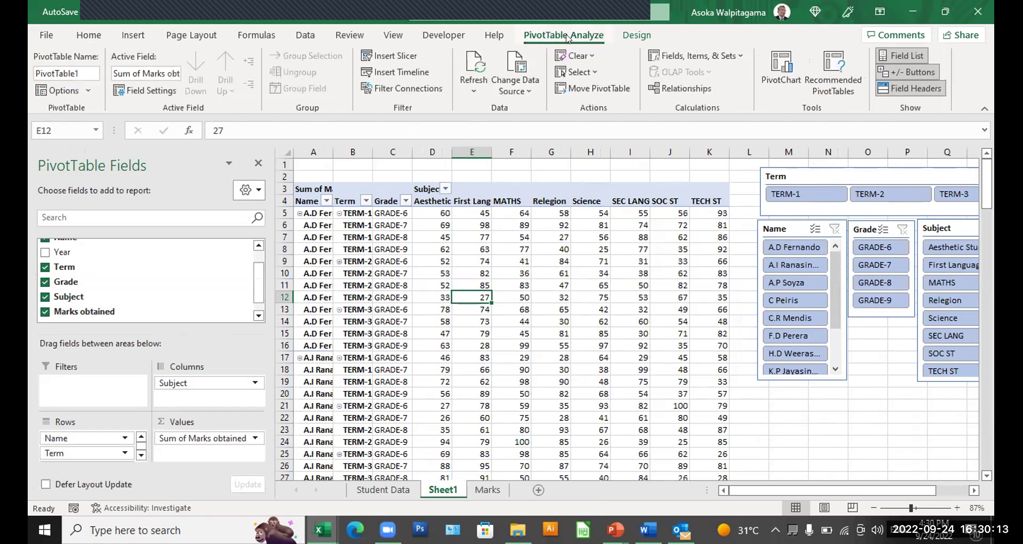
pyautogui.click(783, 66)
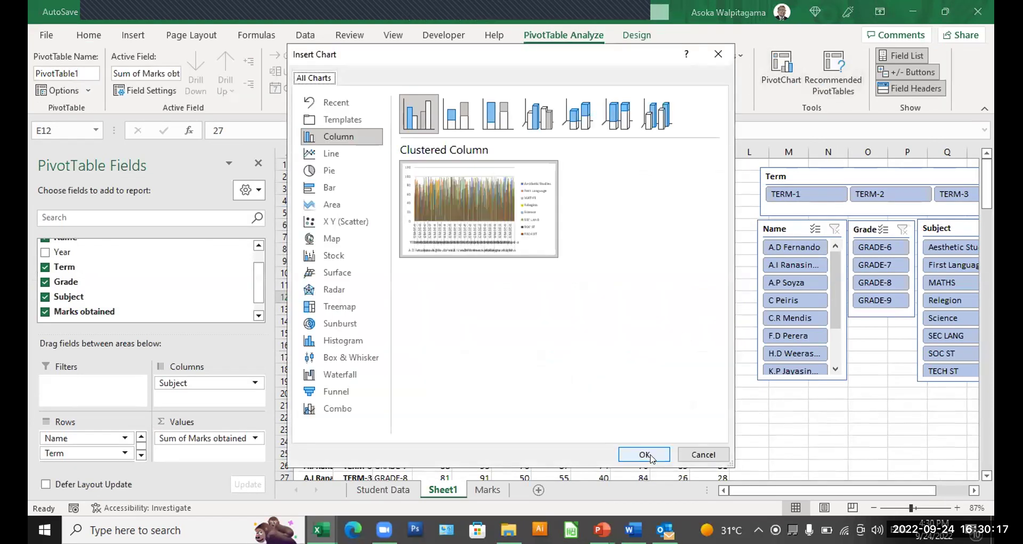
pyautogui.click(645, 454)
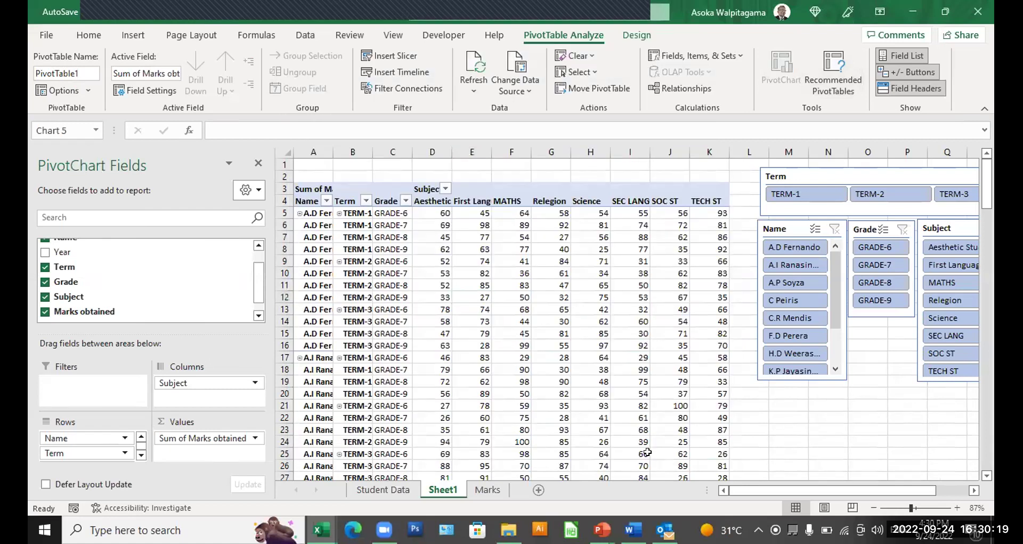
pyautogui.moveTo(621, 243); pyautogui.dragTo(444, 276)
pyautogui.moveTo(594, 414); pyautogui.dragTo(719, 467)
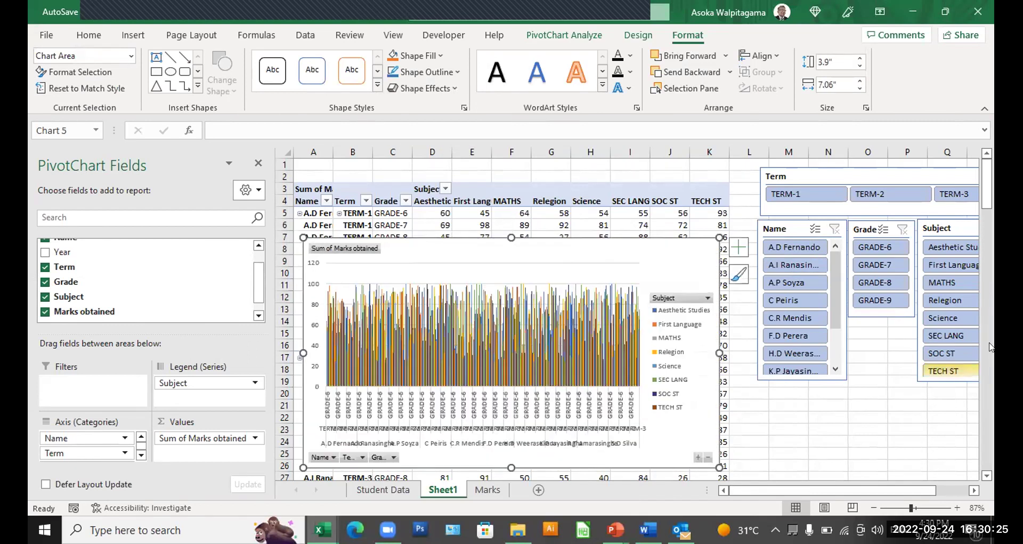
# Step: Filter the PivotChart with the slicers to the first student's MATHS marks
pyautogui.click(794, 247)
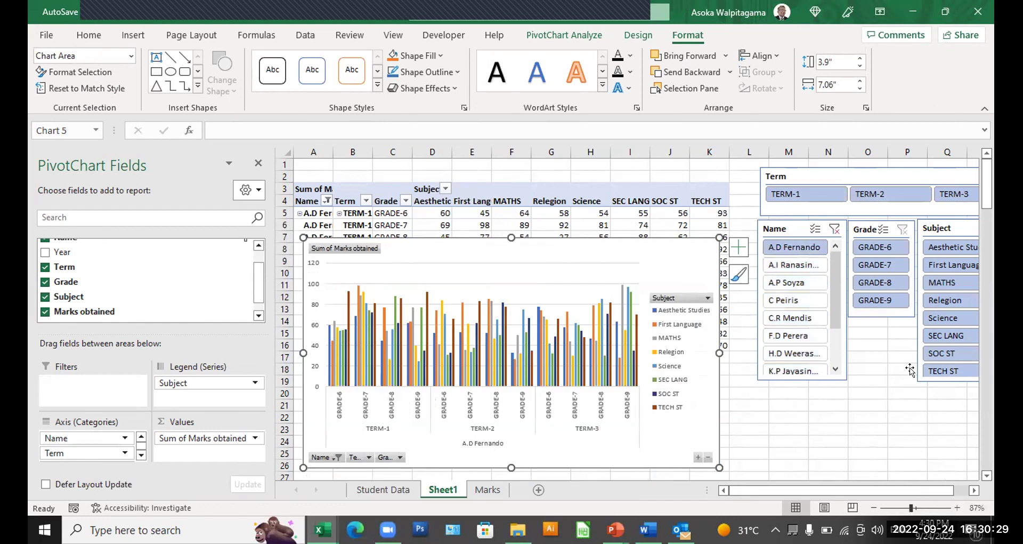
pyautogui.click(973, 490)
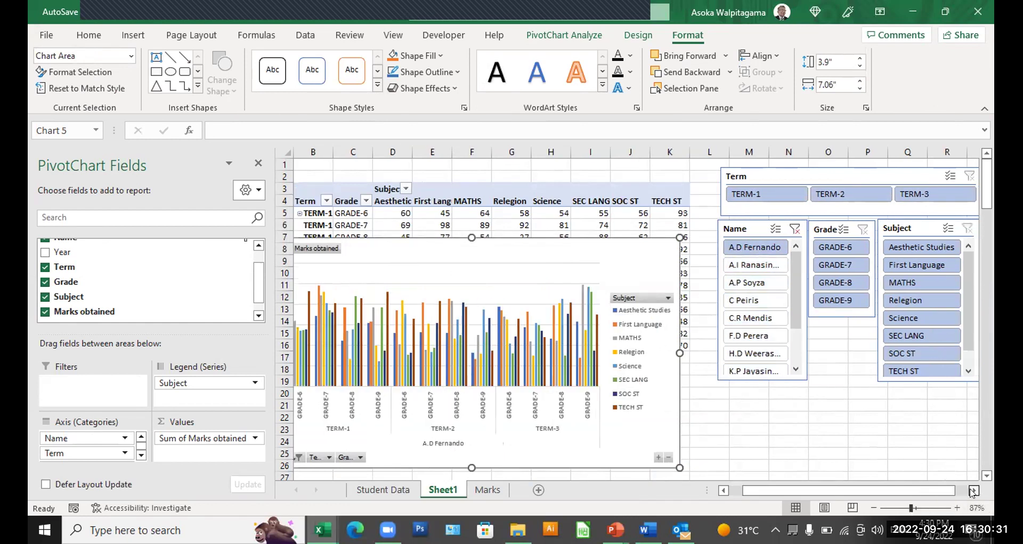
pyautogui.click(928, 282)
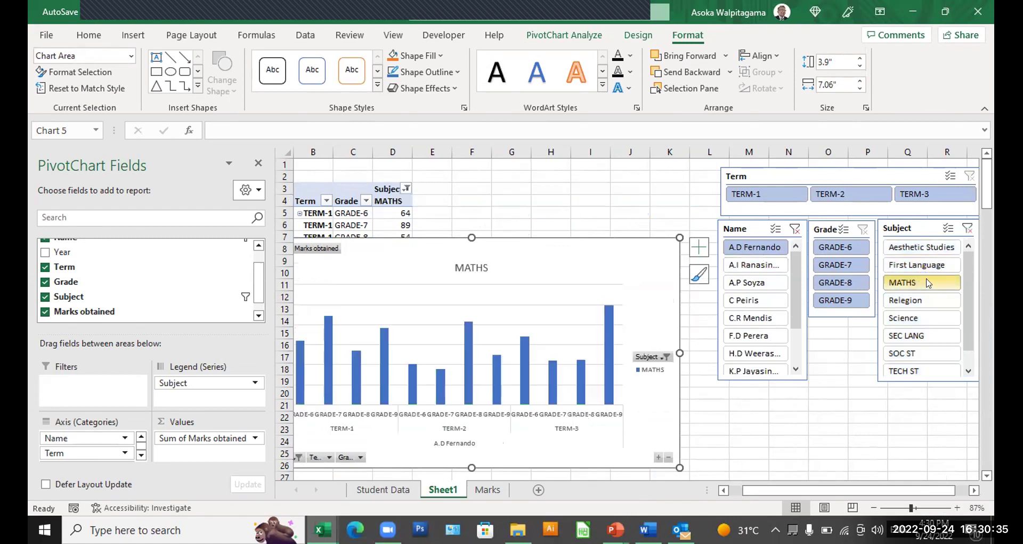
# Step: Move the PivotChart up over the PivotTable so its top lines up with the Term slicer
pyautogui.moveTo(789, 492); pyautogui.dragTo(789, 492)
pyautogui.click(860, 429)
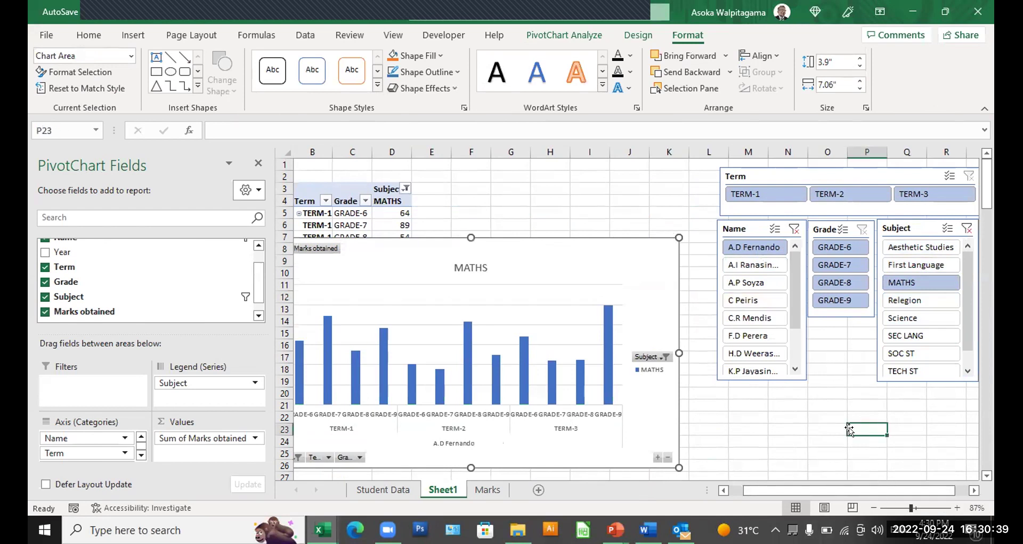
pyautogui.moveTo(345, 247); pyautogui.dragTo(383, 178)
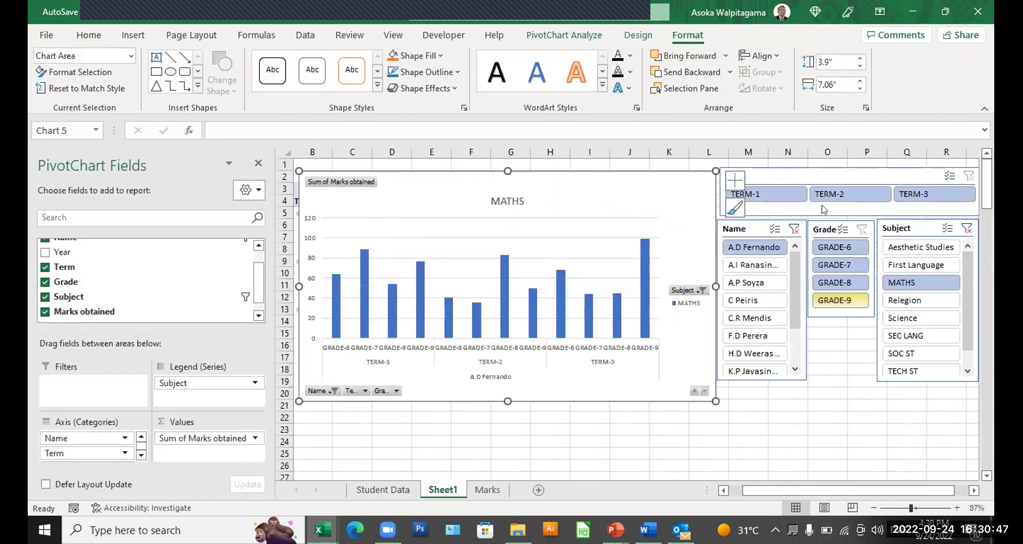
pyautogui.click(827, 424)
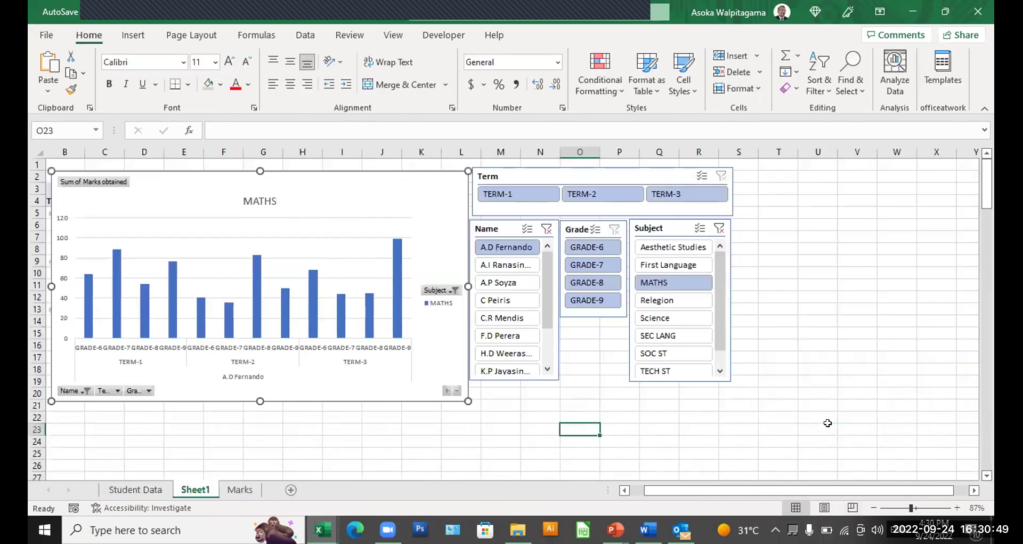
# Step: Select the Term, Name, Grade and Subject slicers together and move them to columns R to X, away from the chart
pyautogui.click(519, 171)
pyautogui.keyDown('ctrl'); pyautogui.click(512, 224); pyautogui.keyUp('ctrl')
pyautogui.keyDown('ctrl'); pyautogui.click(576, 226); pyautogui.keyUp('ctrl')
pyautogui.keyDown('ctrl'); pyautogui.click(667, 230); pyautogui.keyUp('ctrl')
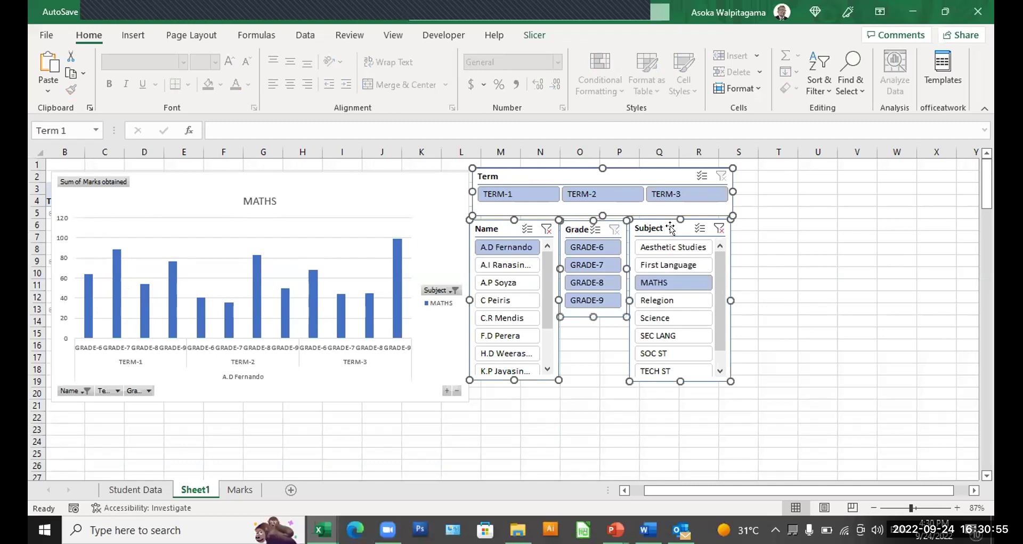
pyautogui.moveTo(669, 230); pyautogui.dragTo(925, 231)
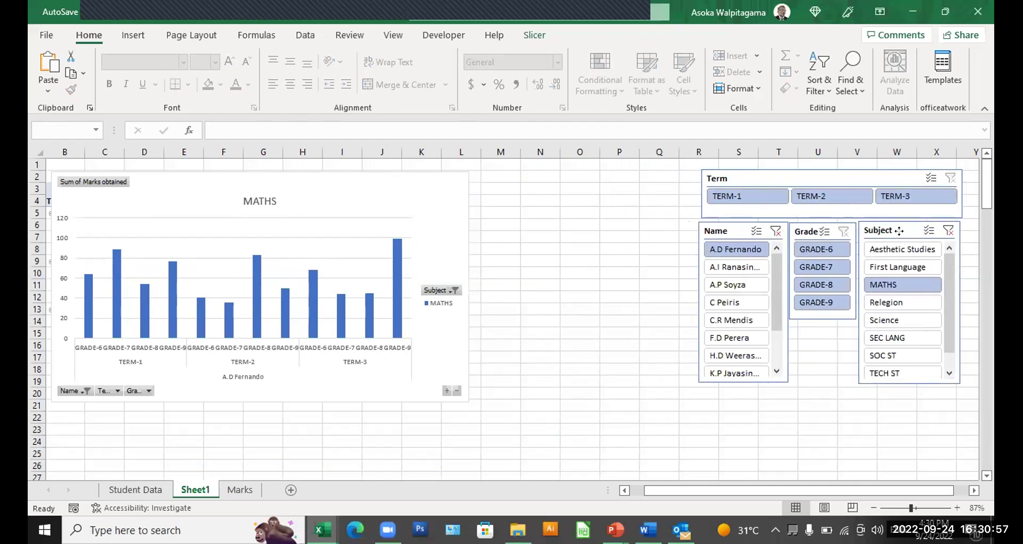
# Step: Widen the PivotChart to fill the space up to the slicers
pyautogui.click(386, 200)
pyautogui.moveTo(716, 286); pyautogui.dragTo(902, 290)
pyautogui.click(667, 441)
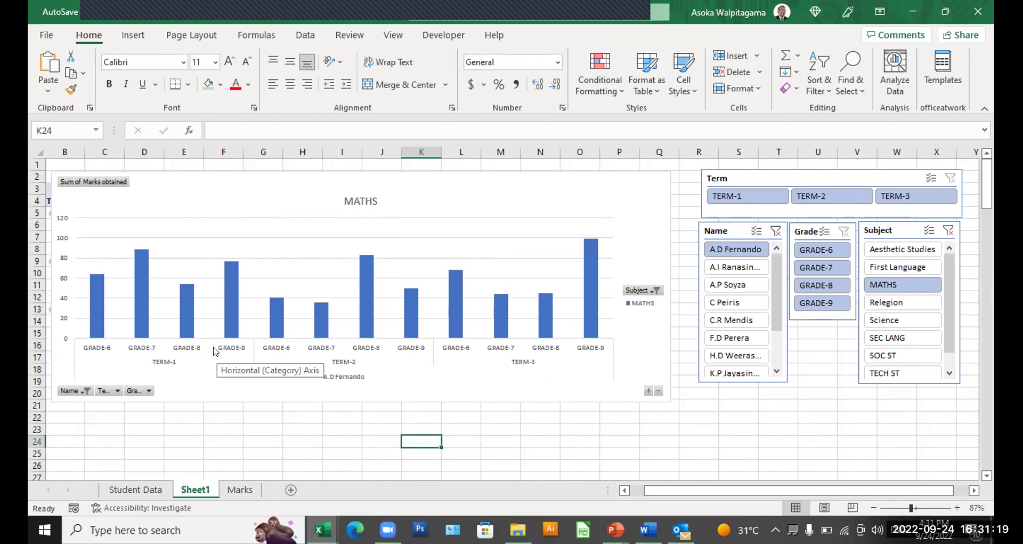
# Step: Reorder the PivotChart's axis fields so that Grade comes before Term, grouping the terms under each grade
pyautogui.click(261, 178)
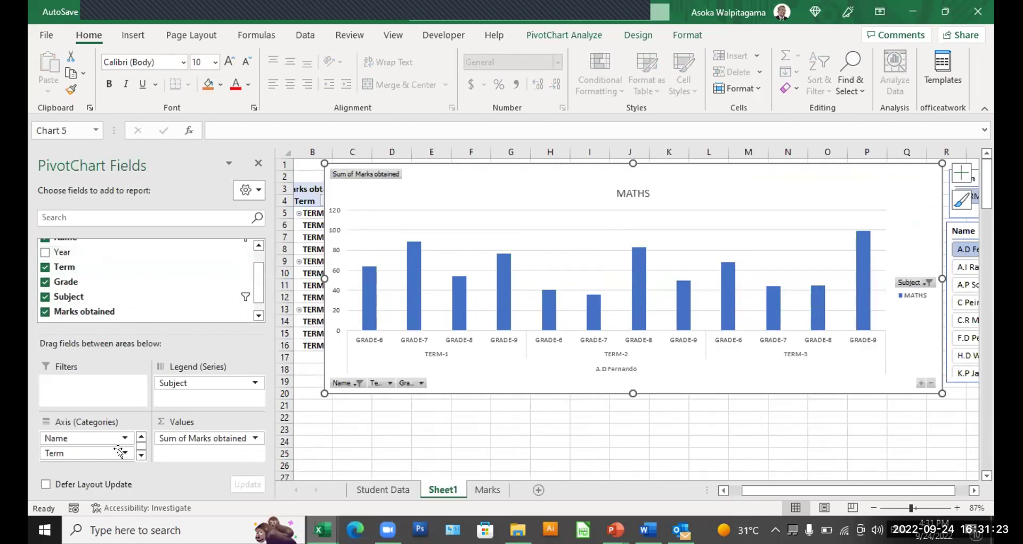
pyautogui.click(142, 455)
pyautogui.moveTo(70, 452); pyautogui.dragTo(72, 451)
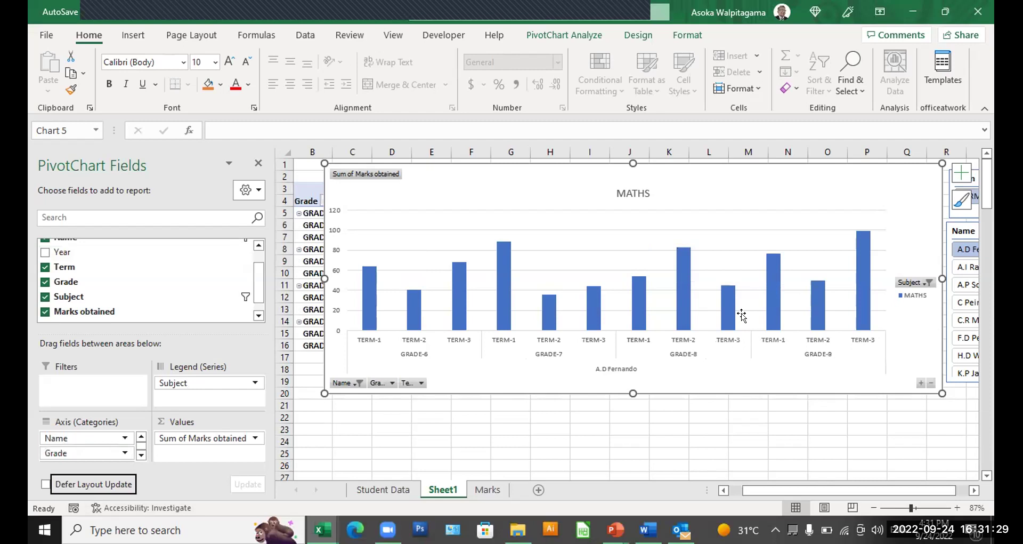
pyautogui.moveTo(632, 290)
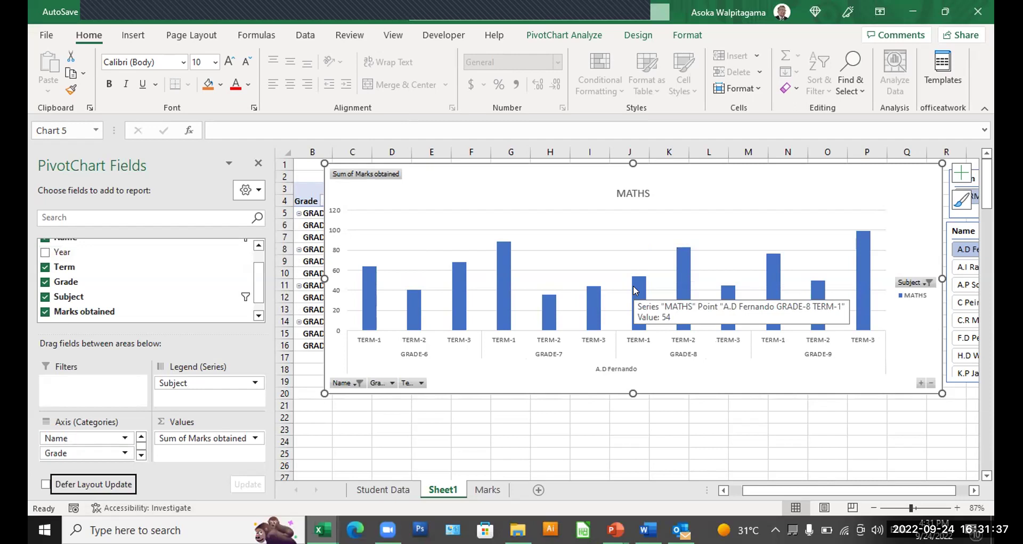
pyautogui.click(828, 441)
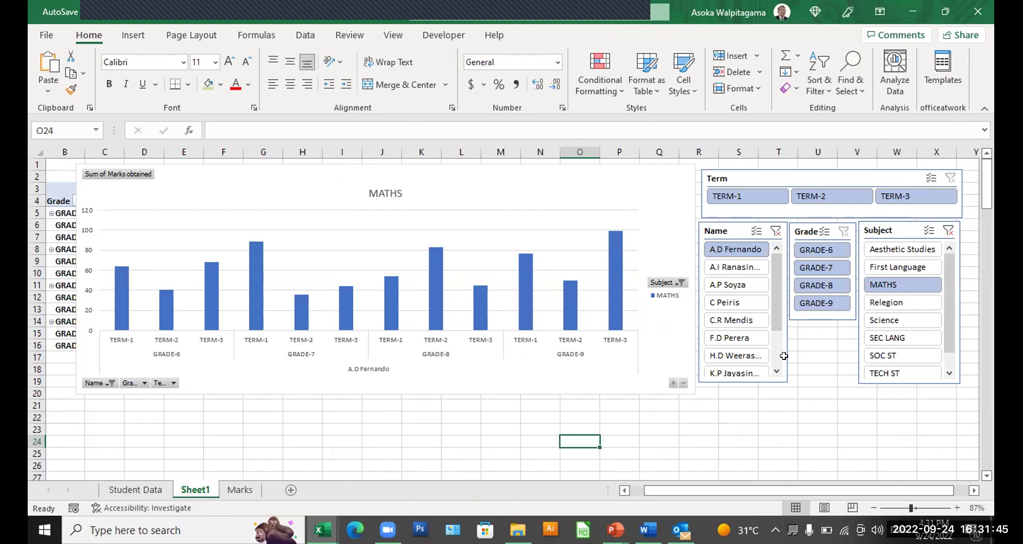
# Step: Set the chart's horizontal axis labels to 10.5 pt bold
pyautogui.click(363, 370)
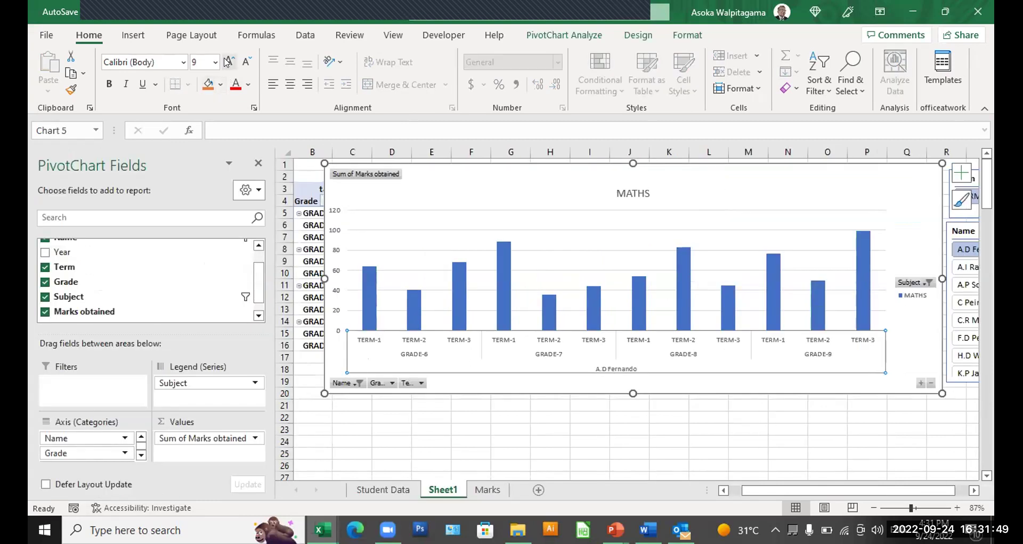
pyautogui.click(229, 61)
pyautogui.click(230, 61)
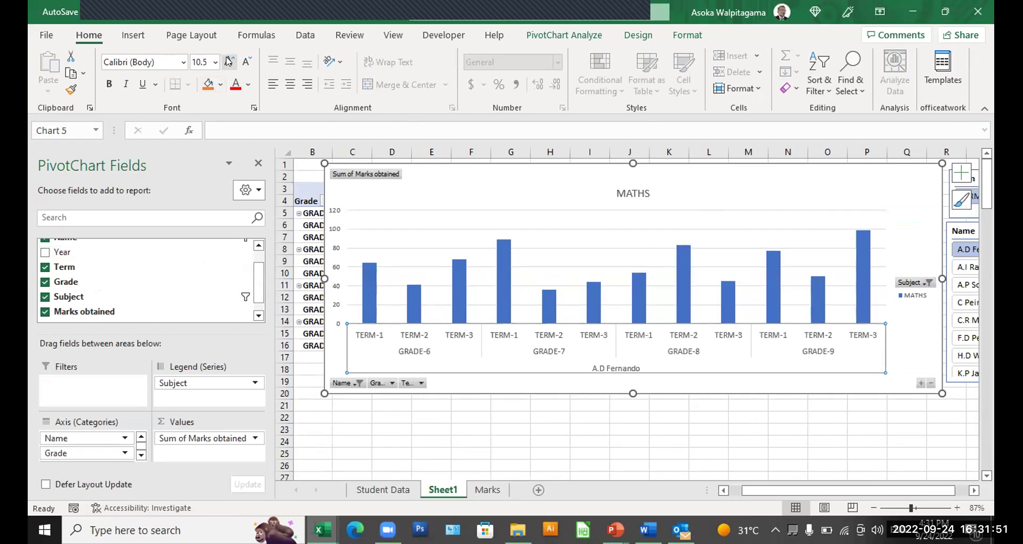
pyautogui.click(106, 85)
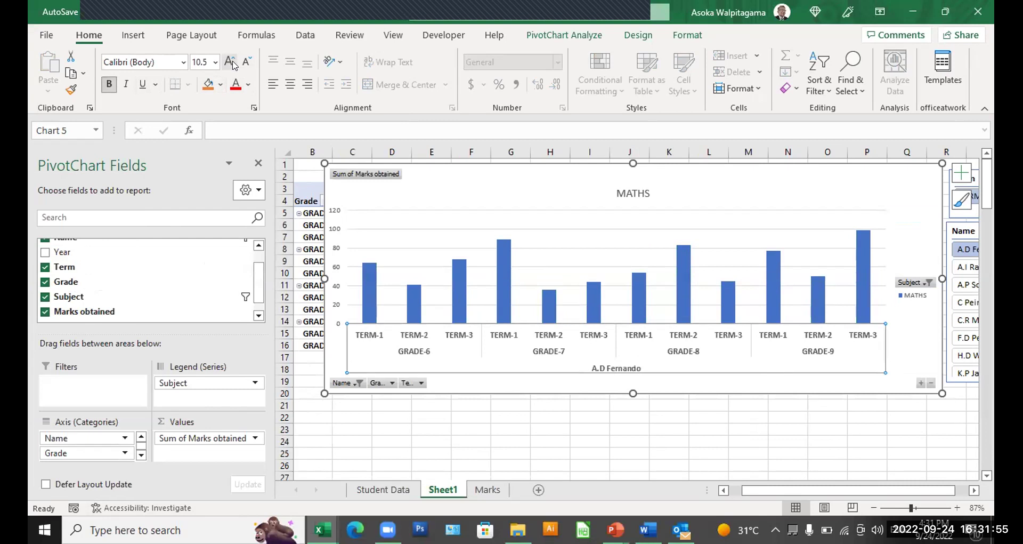
pyautogui.click(549, 439)
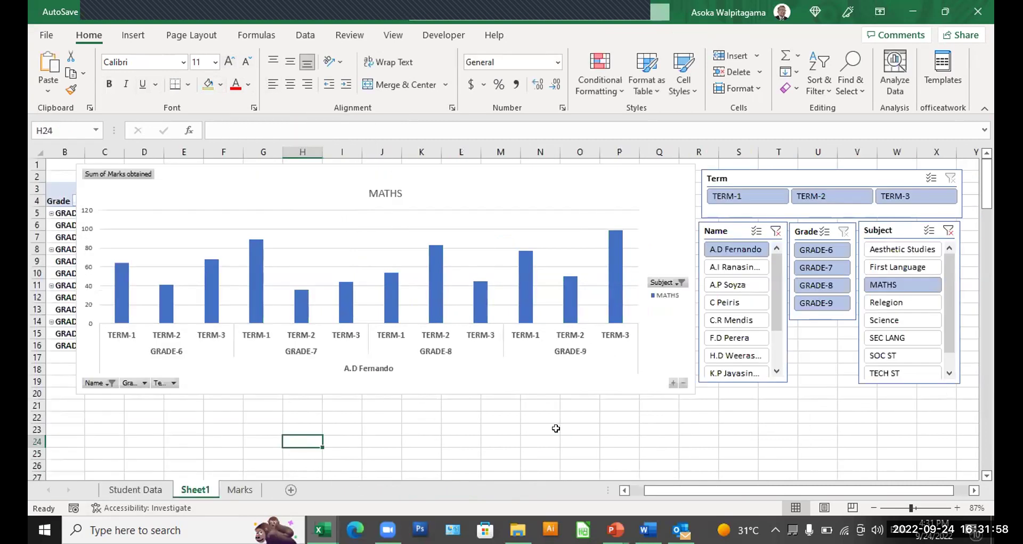
# Step: View the student's chart for First Language, MATHS, Relegion and Science one after another with the Subject slicer
pyautogui.click(926, 267)
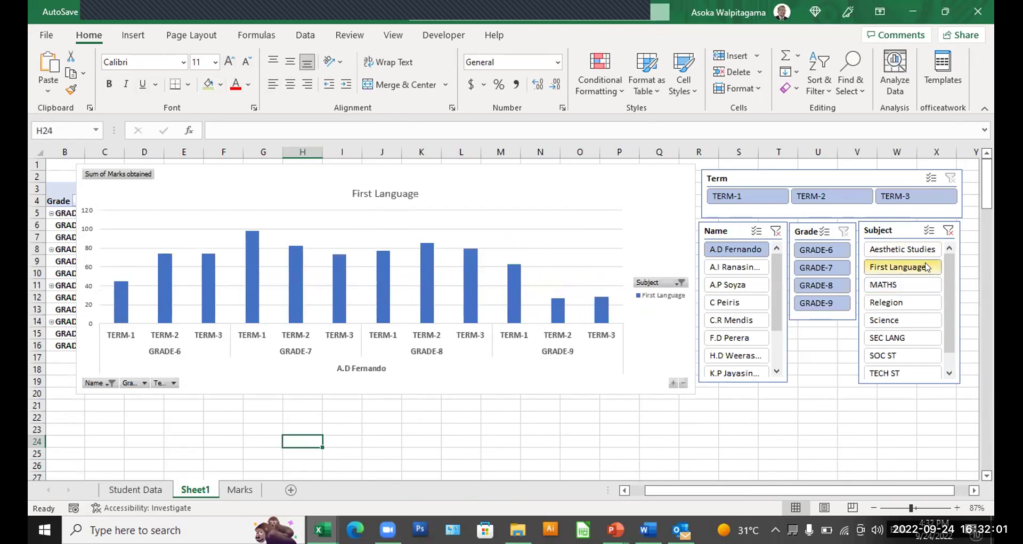
pyautogui.click(922, 285)
pyautogui.click(917, 302)
pyautogui.click(913, 321)
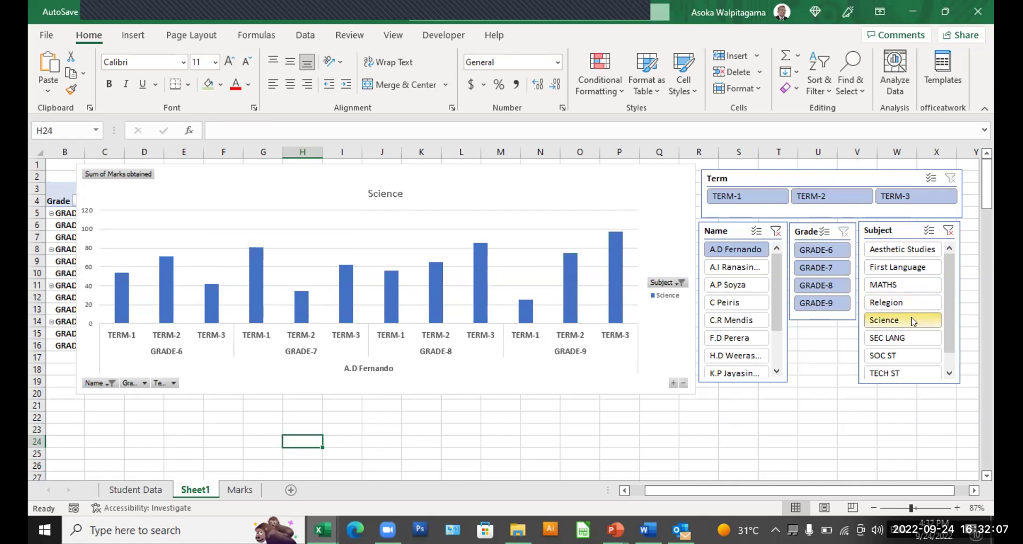
# Step: Limit the chart to GRADE-6, go through the subjects from SOC ST up to First Language, and switch the grade to GRADE-7
pyautogui.click(831, 249)
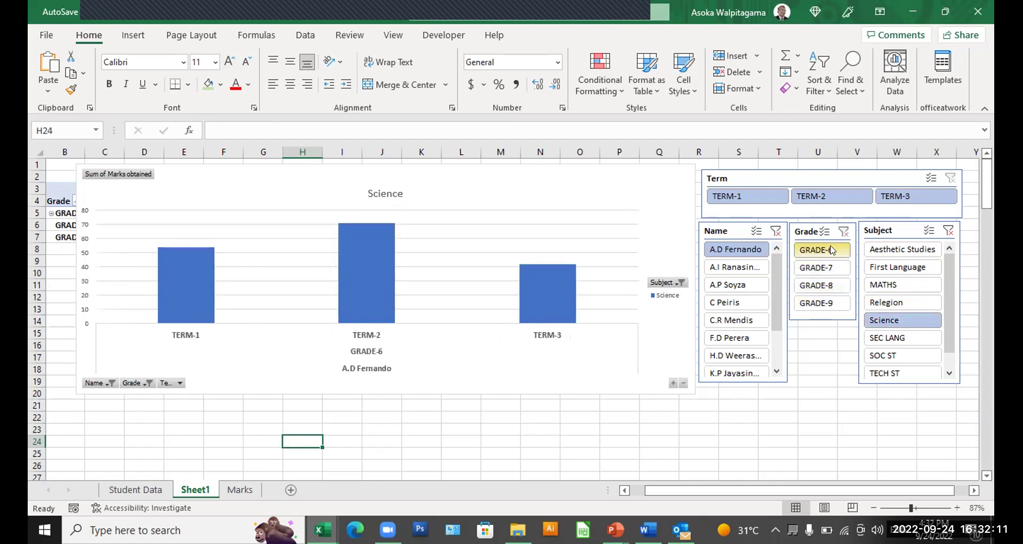
pyautogui.click(884, 354)
pyautogui.click(889, 340)
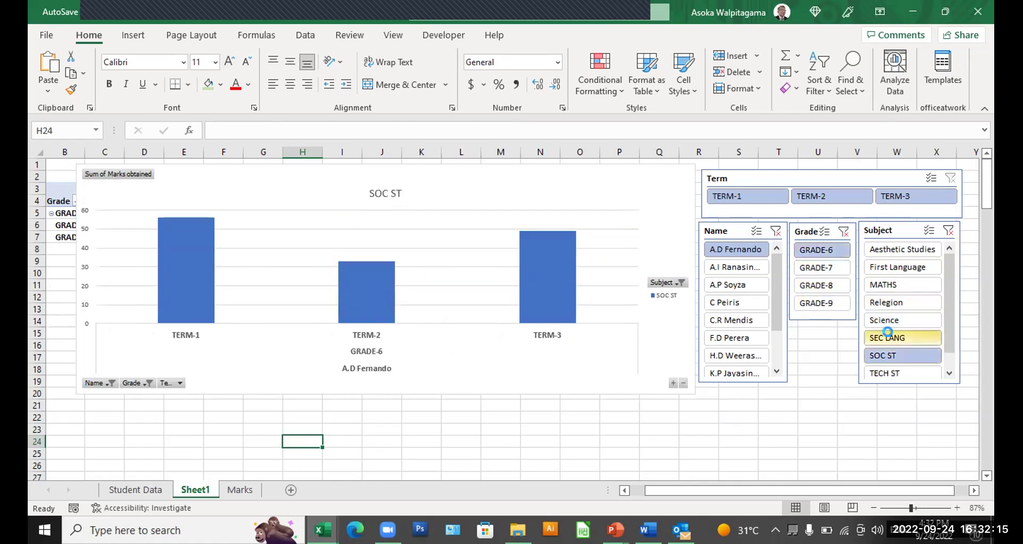
pyautogui.click(896, 319)
pyautogui.click(895, 303)
pyautogui.click(898, 285)
pyautogui.click(908, 268)
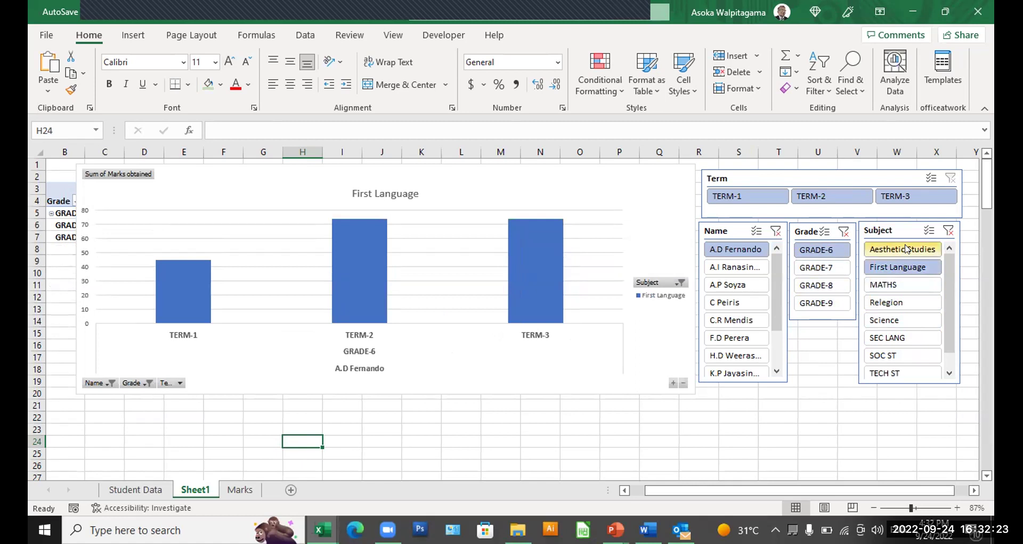
pyautogui.click(836, 268)
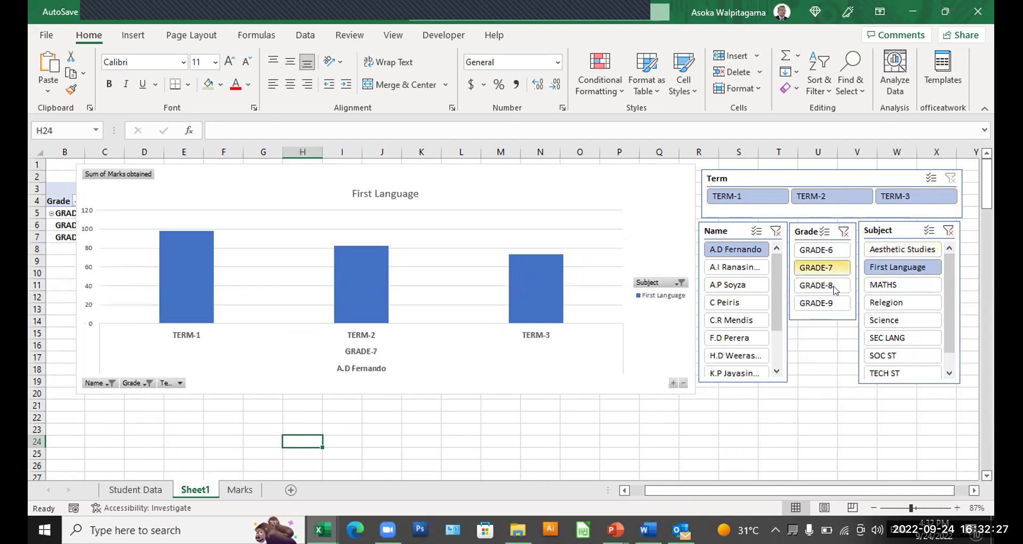
# Step: View the student's First Language chart for GRADE-8 and GRADE-9, and clear the grade filter to show all grades
pyautogui.click(835, 288)
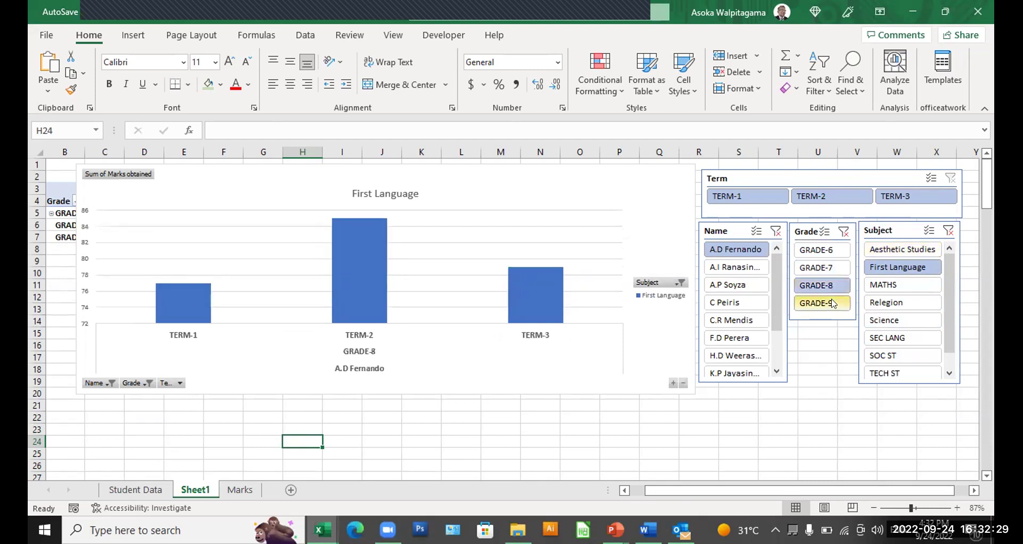
pyautogui.click(834, 302)
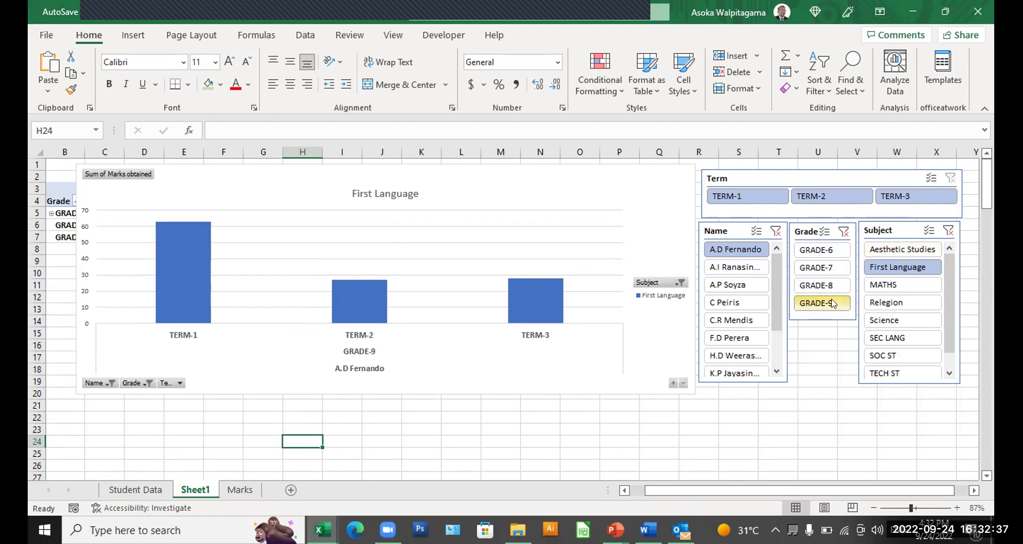
pyautogui.click(844, 232)
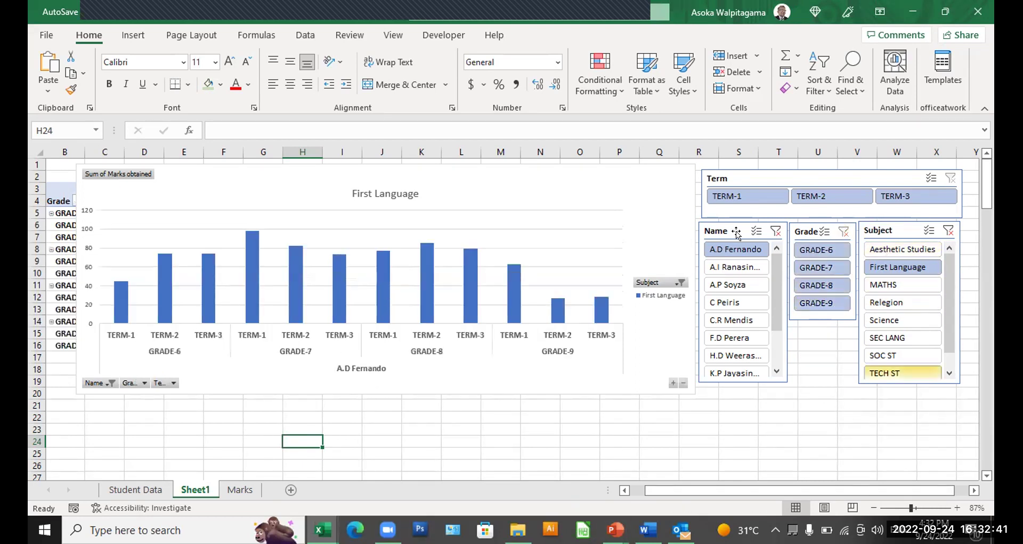
# Step: View the chart for the second, third and fourth students in the Name slicer one after another
pyautogui.click(726, 268)
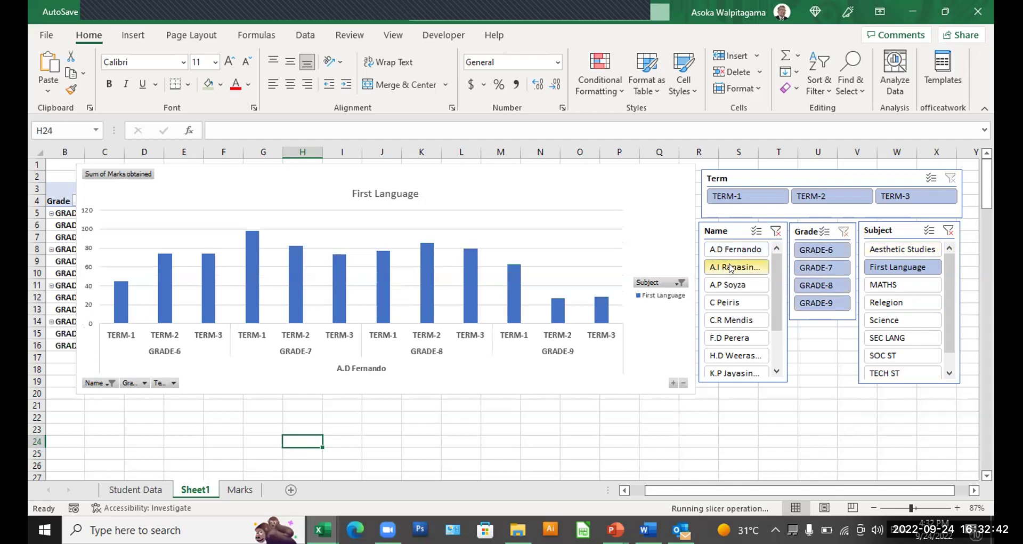
pyautogui.click(732, 288)
pyautogui.click(733, 303)
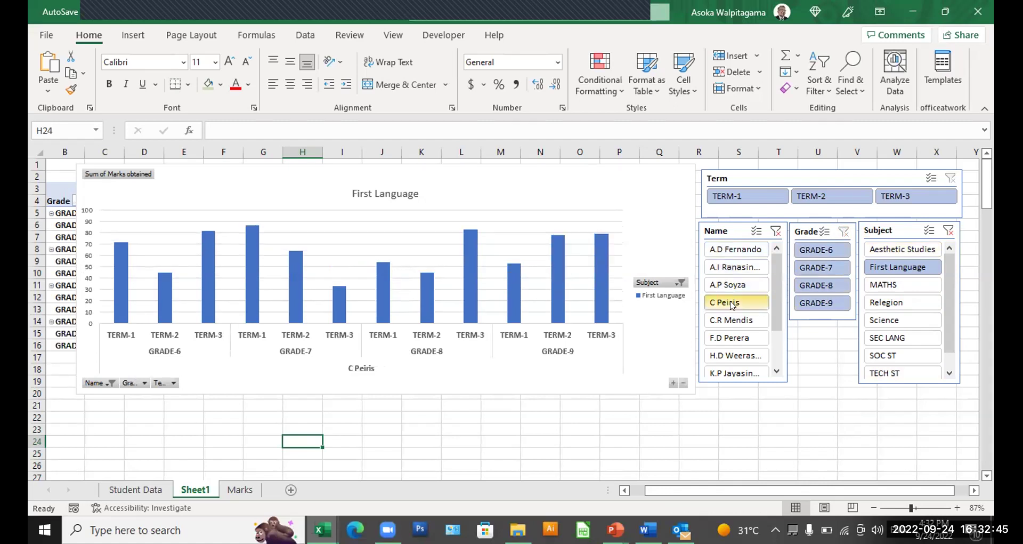
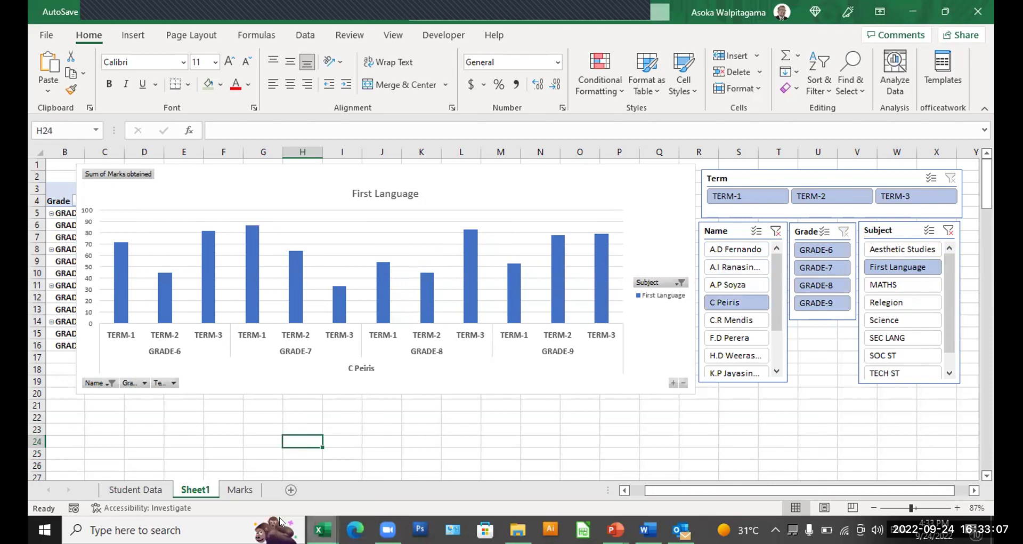
pyautogui.click(243, 491)
pyautogui.click(202, 491)
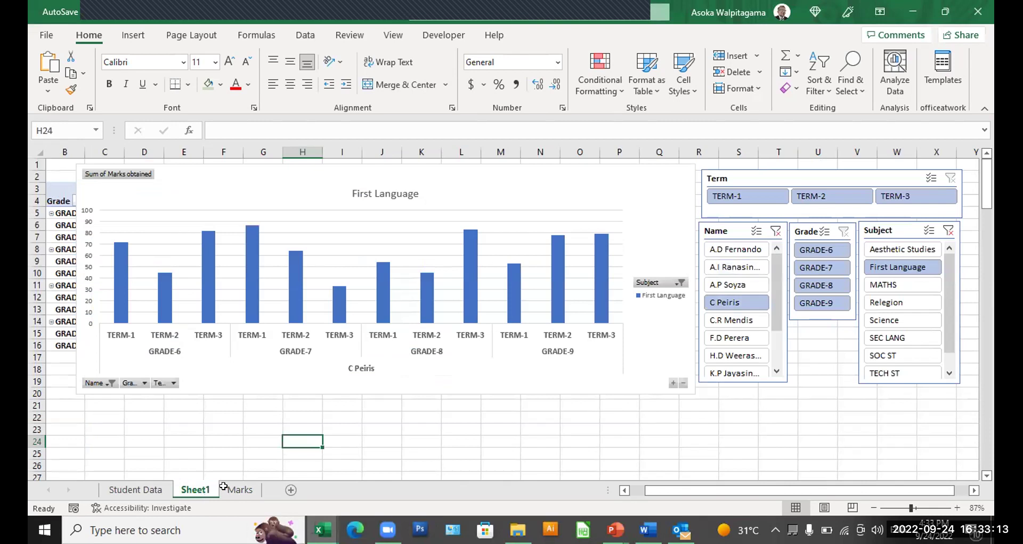
pyautogui.click(525, 404)
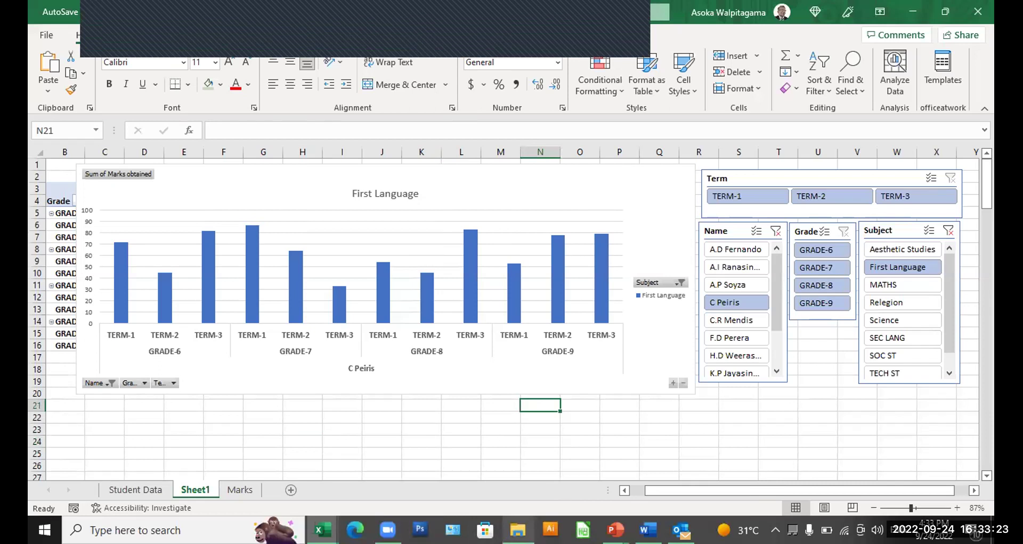
pyautogui.hotkey('alt', 'Tab')
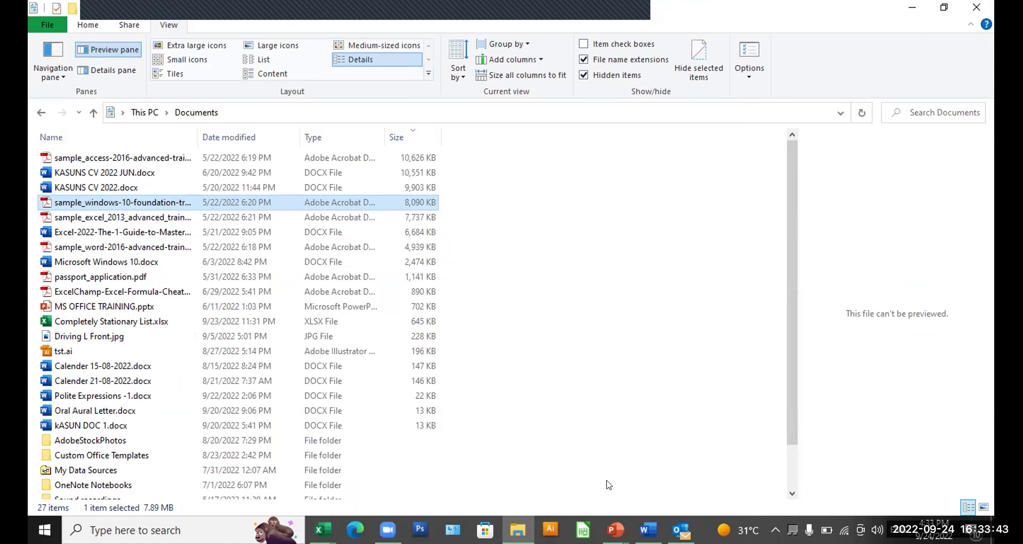
pyautogui.click(519, 527)
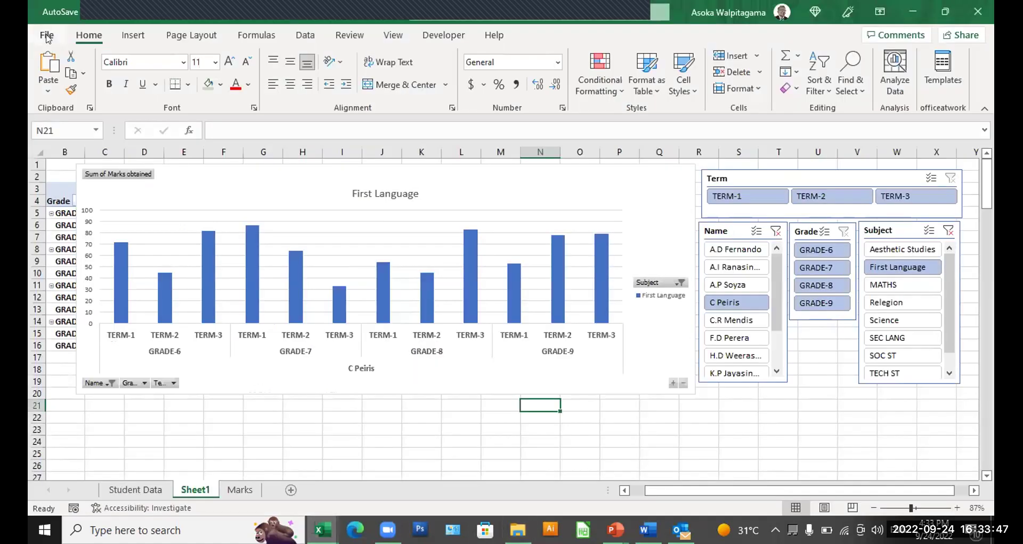
pyautogui.click(47, 36)
pyautogui.click(75, 128)
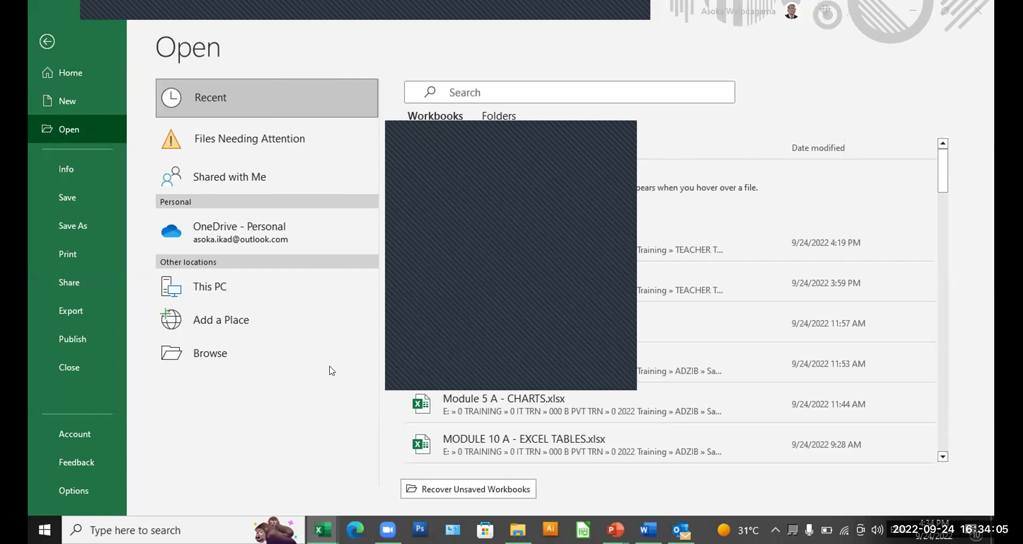
pyautogui.press('Escape')
# Step: Switch to the Class Report workbook and open student master file.xlsx from the BLC folder under 0 2022 Training, dismissing the circular reference warning
pyautogui.click(914, 7)
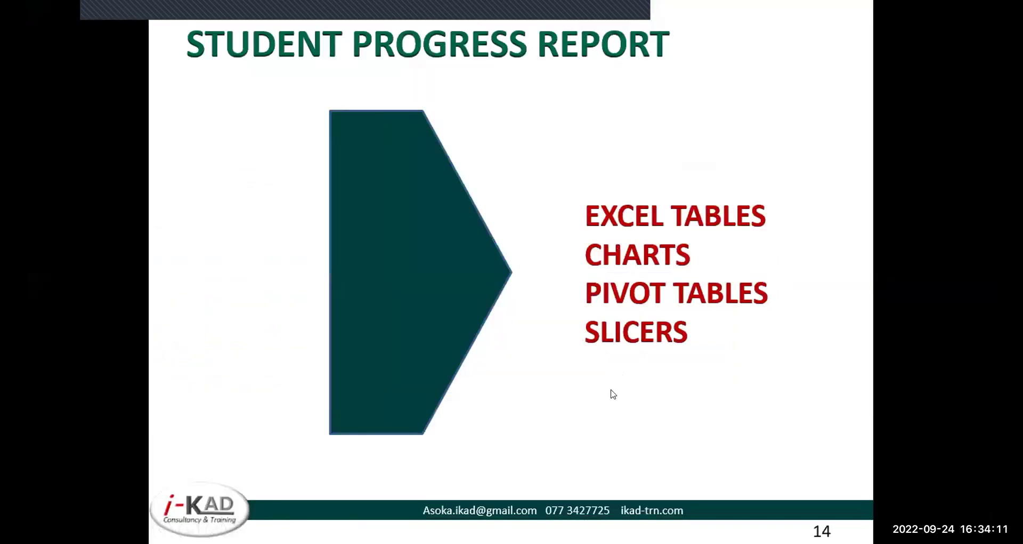
pyautogui.hotkey('alt', 'Tab')
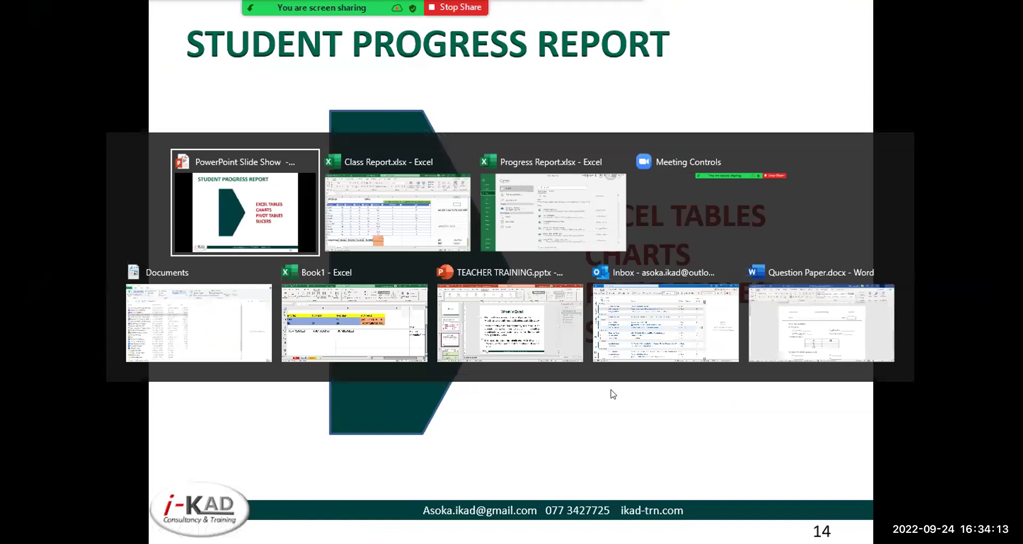
pyautogui.hotkey('alt', 'Tab')
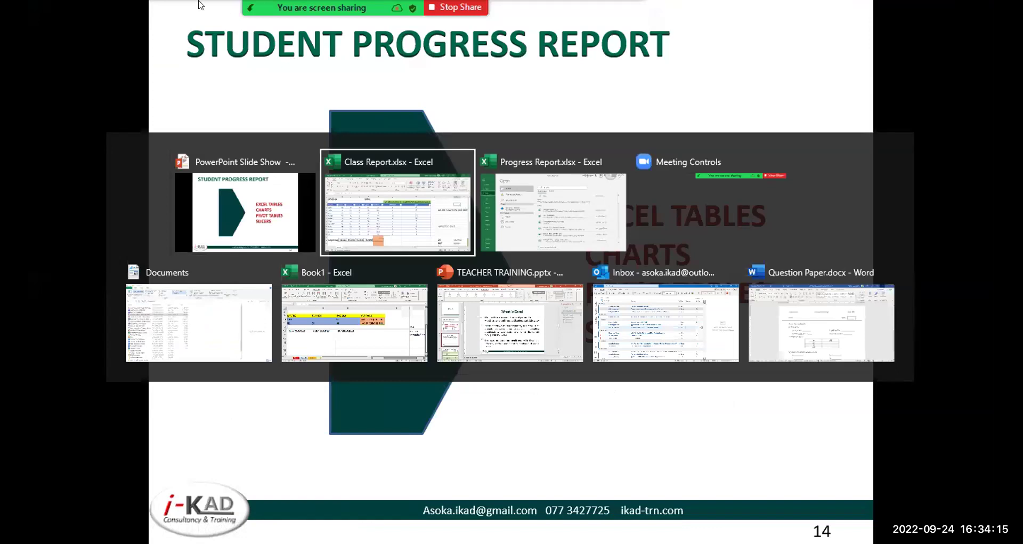
pyautogui.click(46, 35)
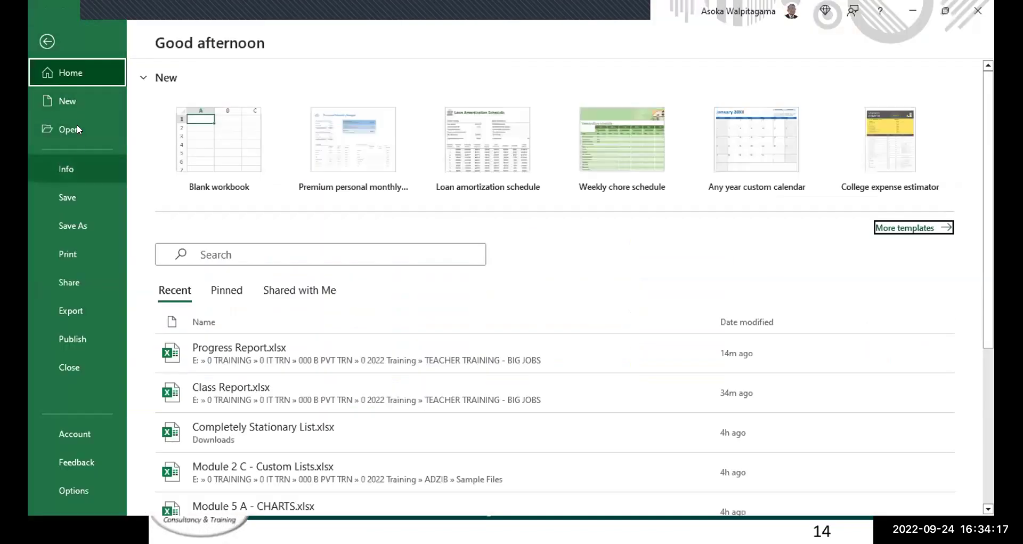
pyautogui.click(77, 127)
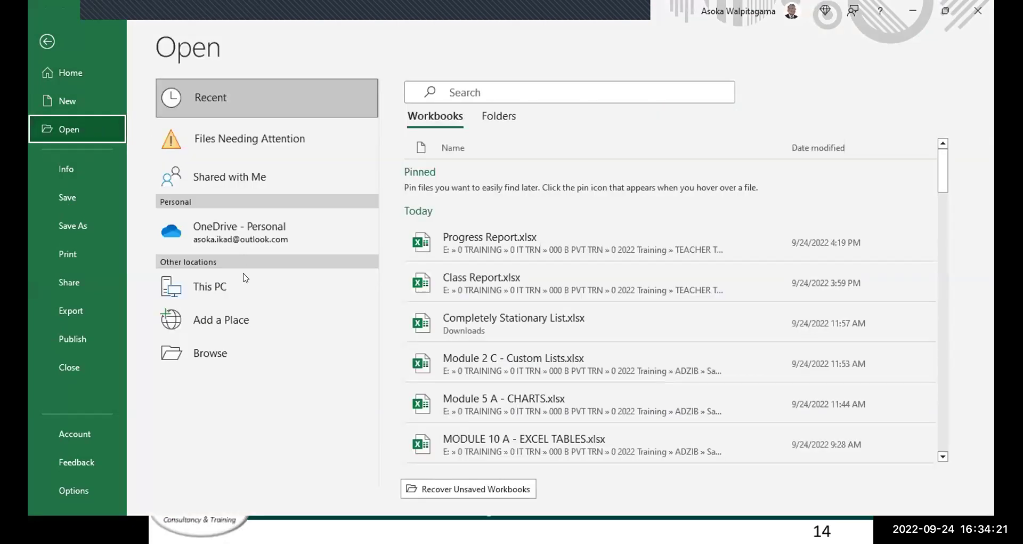
pyautogui.click(246, 356)
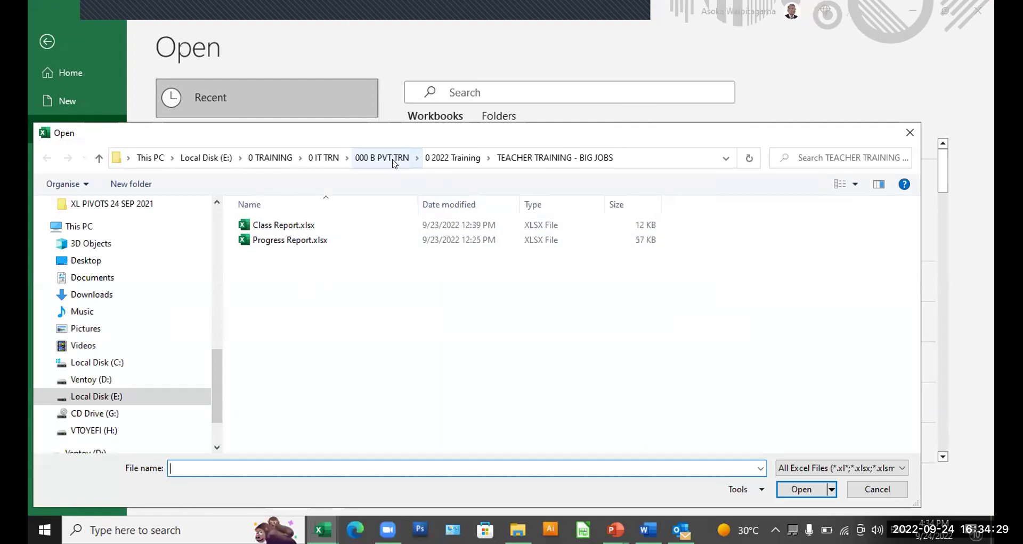
pyautogui.click(454, 158)
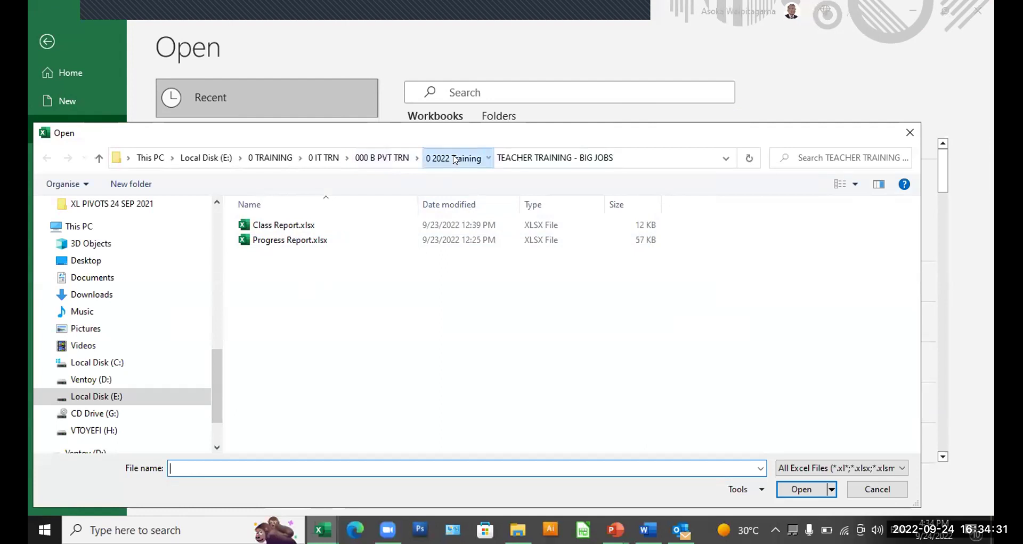
pyautogui.doubleClick(283, 236)
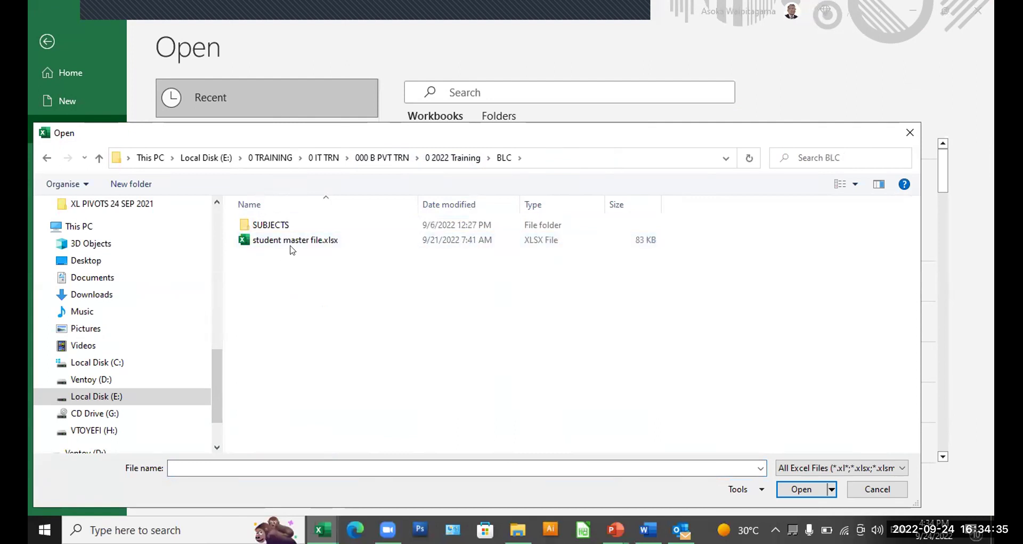
pyautogui.doubleClick(293, 240)
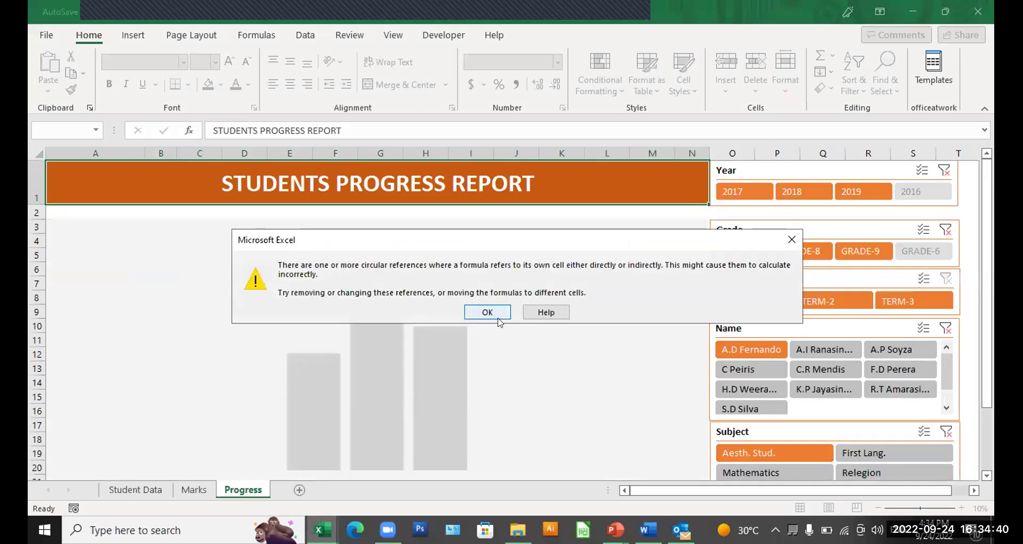
pyautogui.click(487, 312)
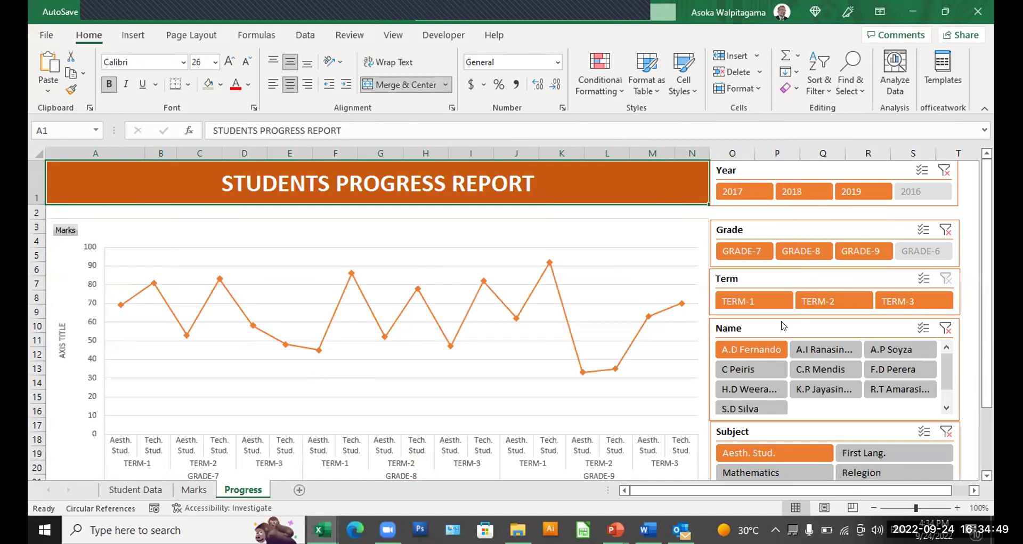
# Step: View the progress chart for two other students, and examine the records on the Marks sheet down to the last row
pyautogui.click(770, 369)
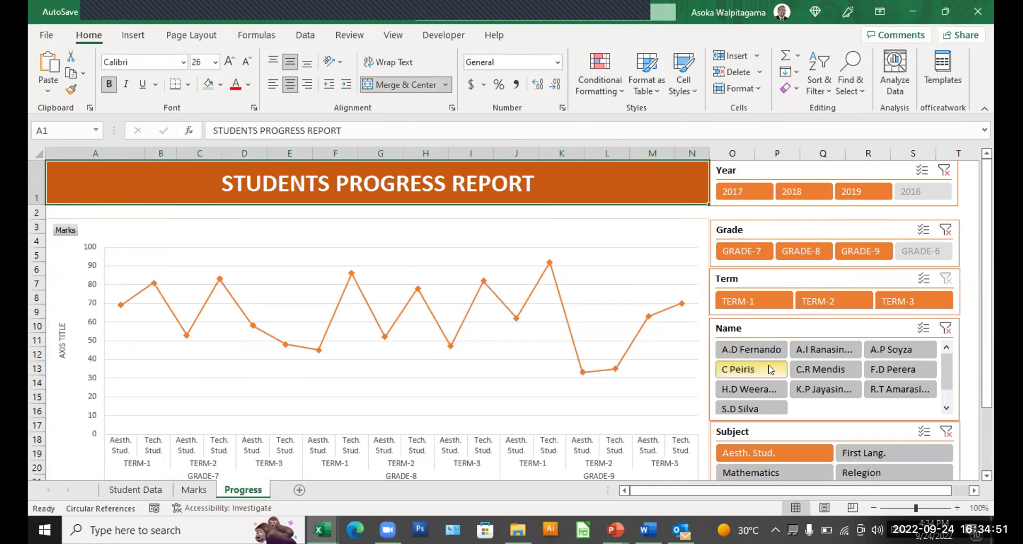
pyautogui.click(761, 391)
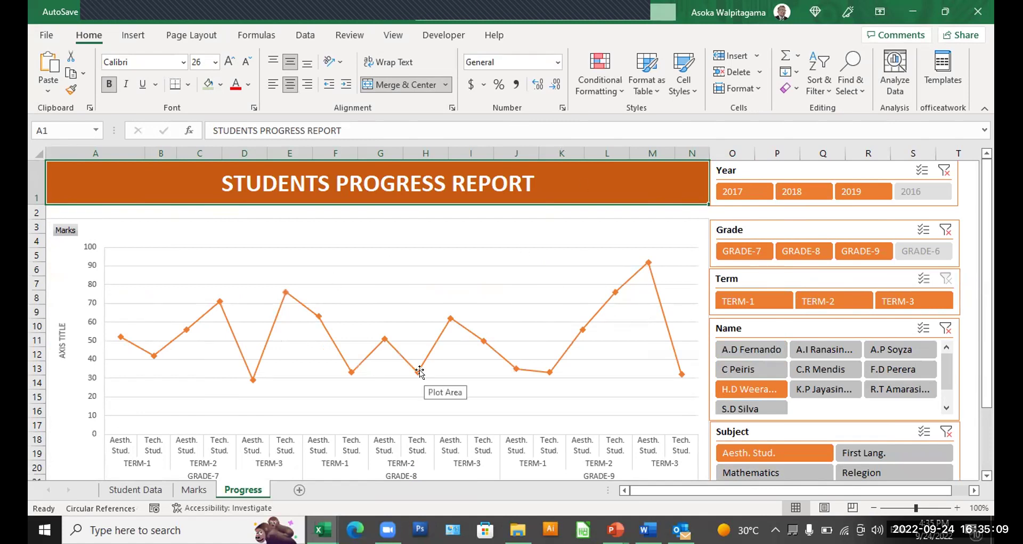
pyautogui.click(192, 492)
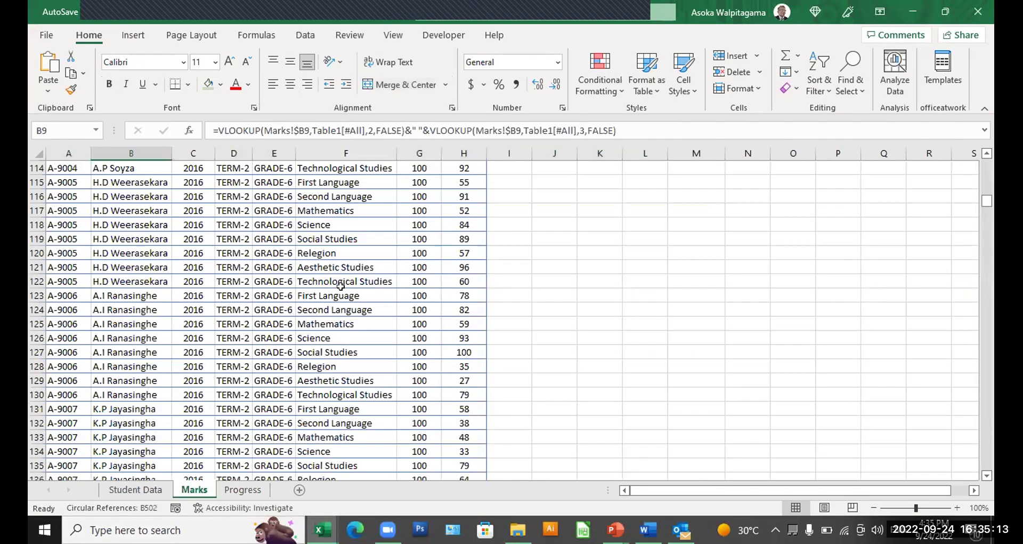
pyautogui.scroll(-20, 342, 282)
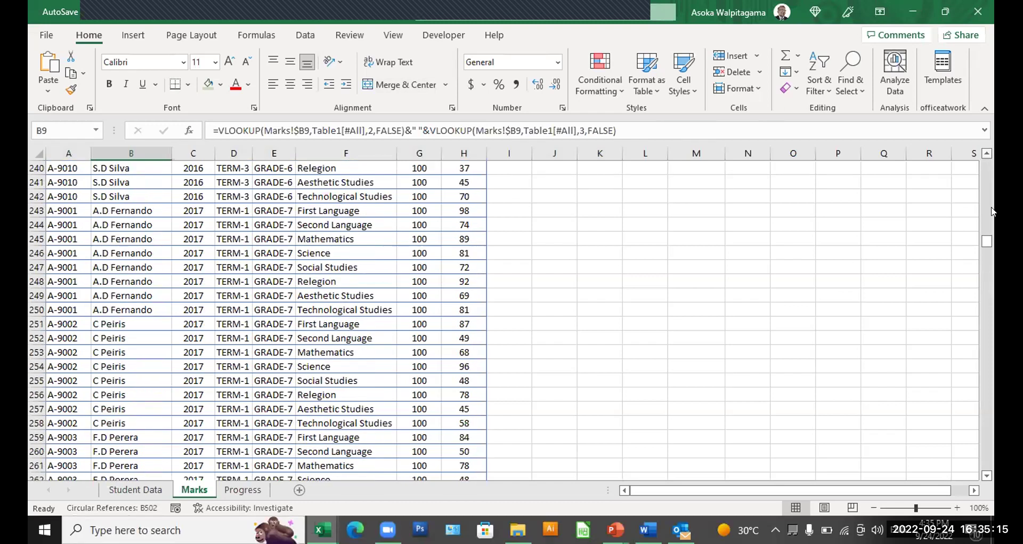
pyautogui.moveTo(991, 327); pyautogui.dragTo(985, 454)
pyautogui.scroll(-8, 533, 336)
pyautogui.scroll(3, 576, 304)
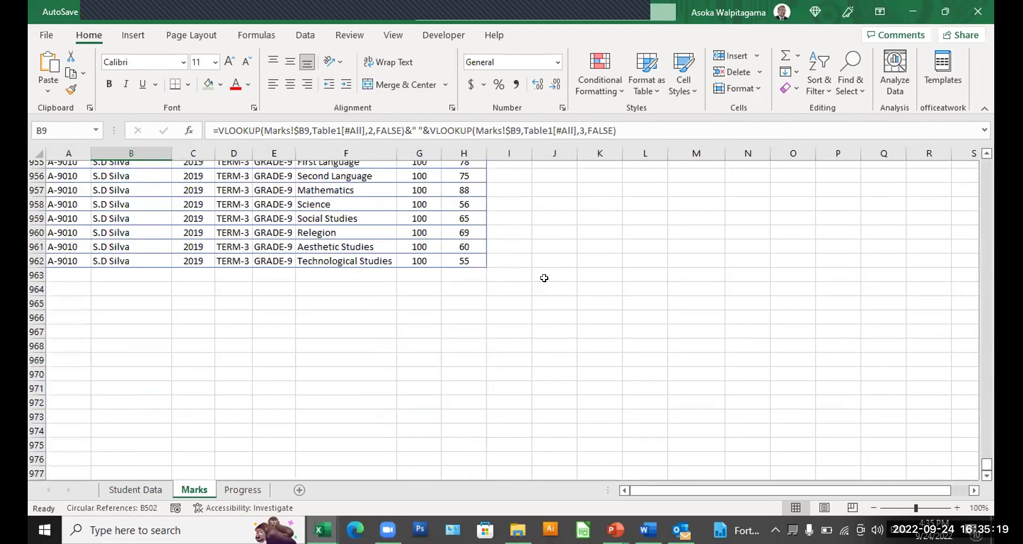
pyautogui.click(340, 222)
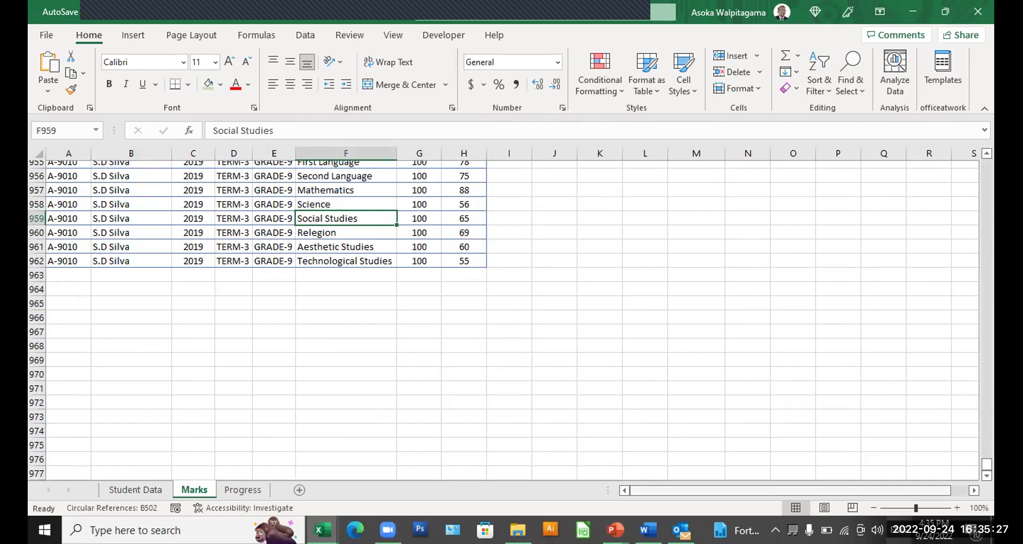
# Step: Return to the Progress sheet and view the line chart for two more students with the Name slicer
pyautogui.click(232, 491)
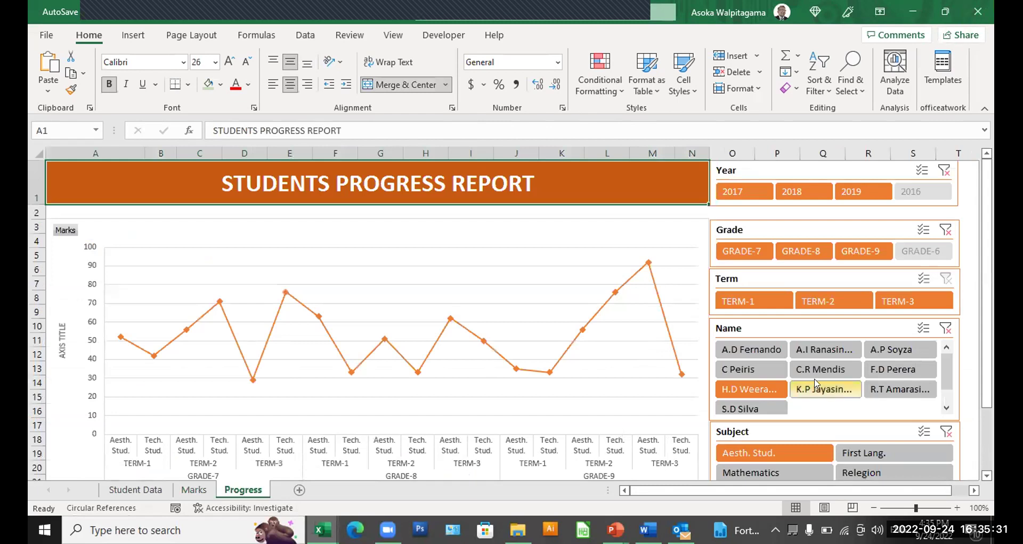
pyautogui.click(833, 349)
pyautogui.click(831, 369)
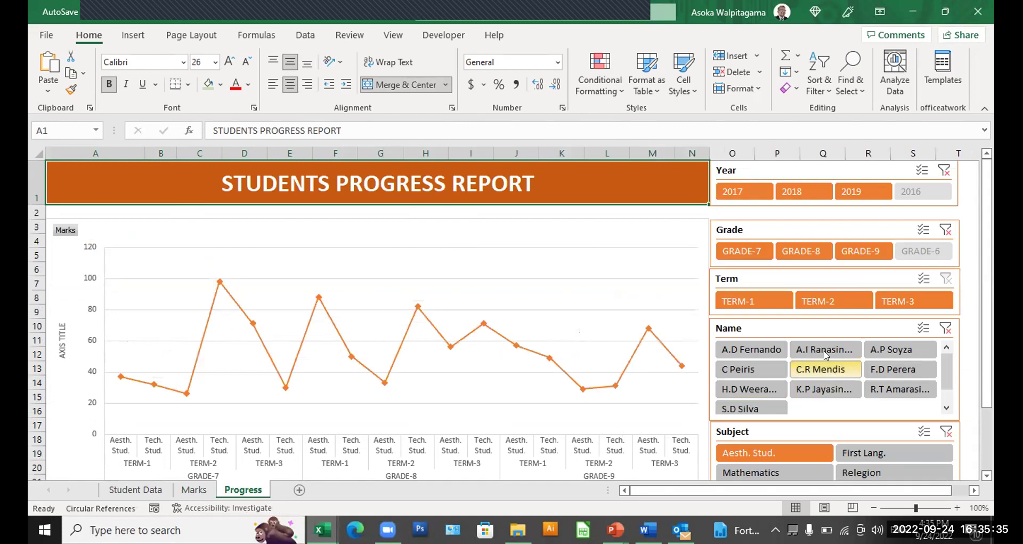
# Step: Change the Progress sheet's line chart to a column chart
pyautogui.click(613, 229)
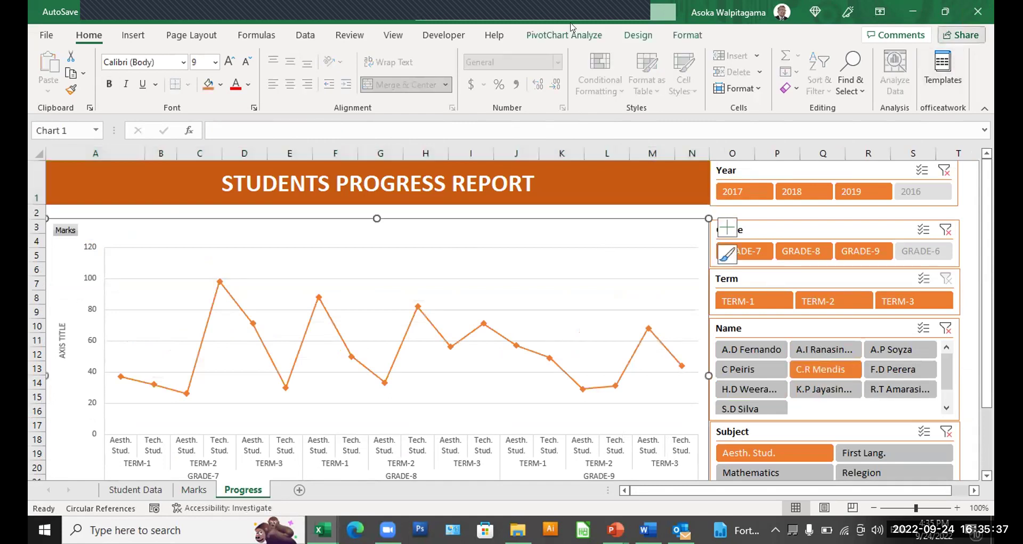
pyautogui.click(644, 38)
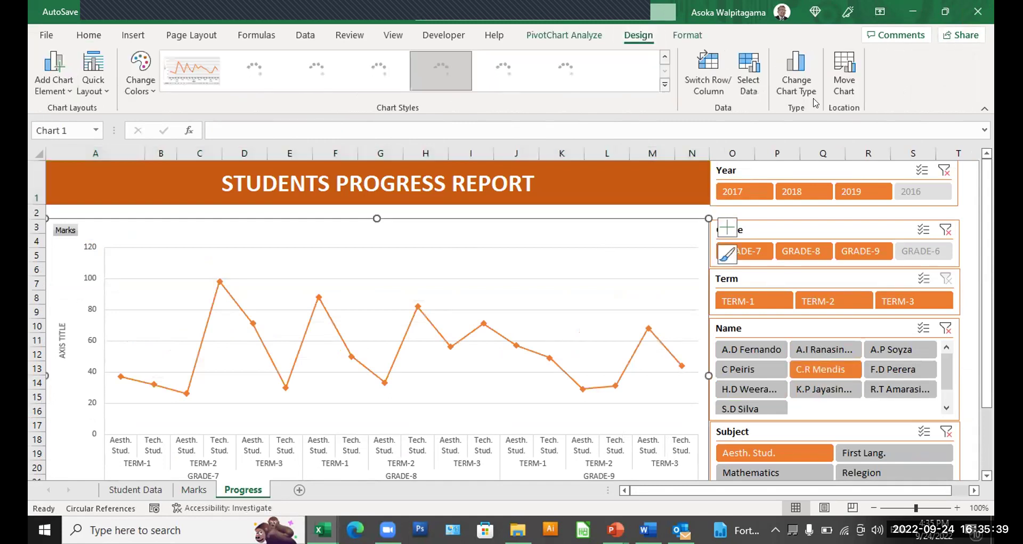
pyautogui.click(789, 88)
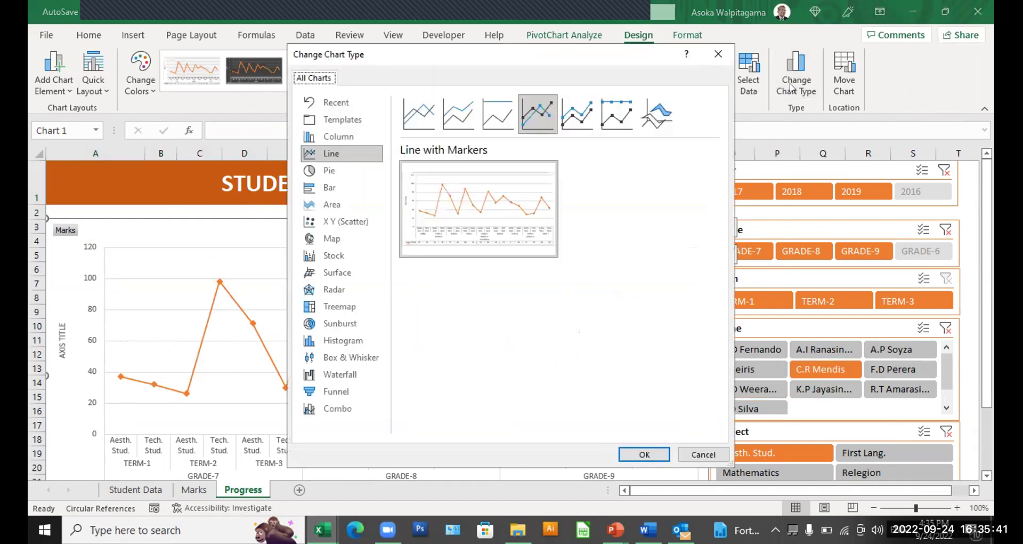
pyautogui.click(336, 137)
pyautogui.click(644, 454)
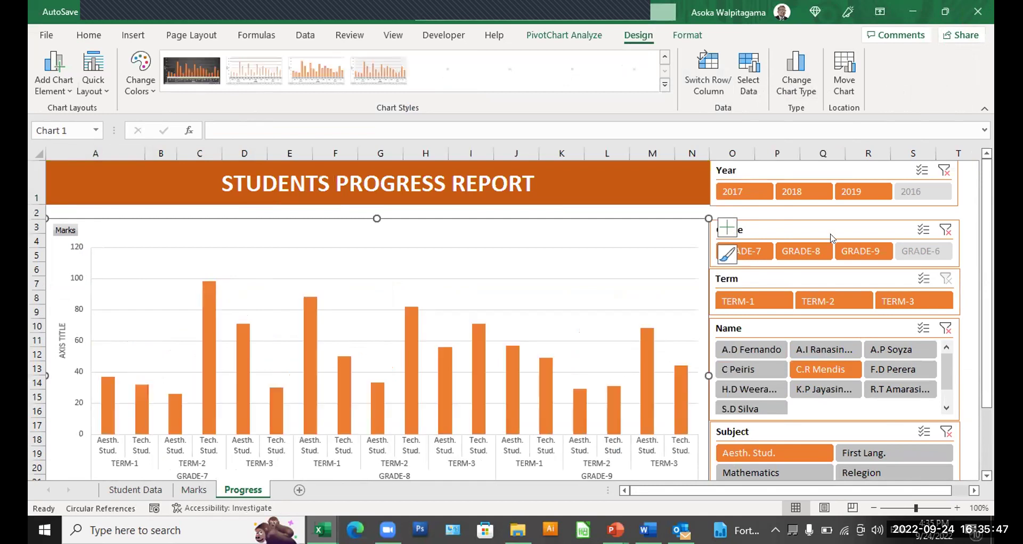
# Step: Close student master file.xlsx without saving the changes
pyautogui.click(977, 9)
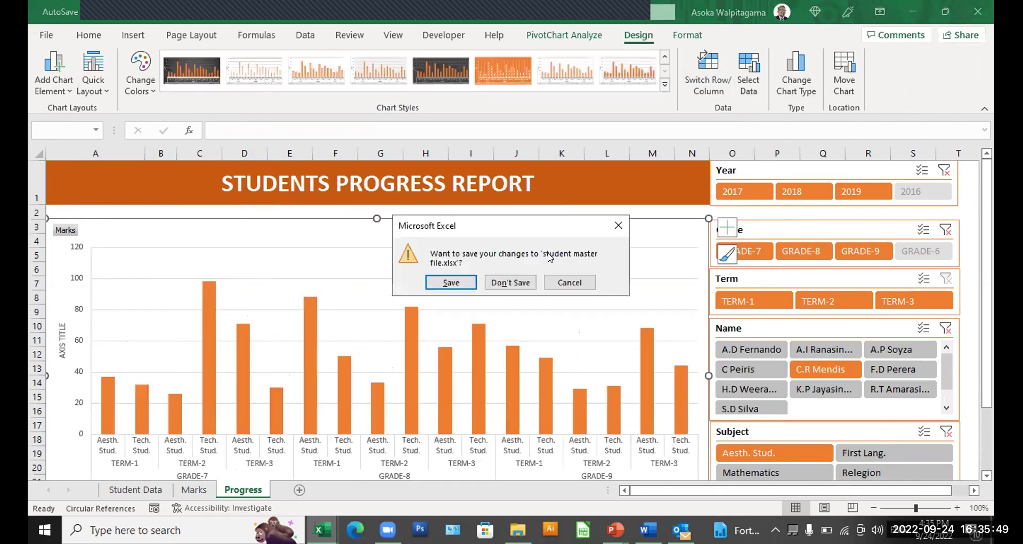
pyautogui.click(505, 281)
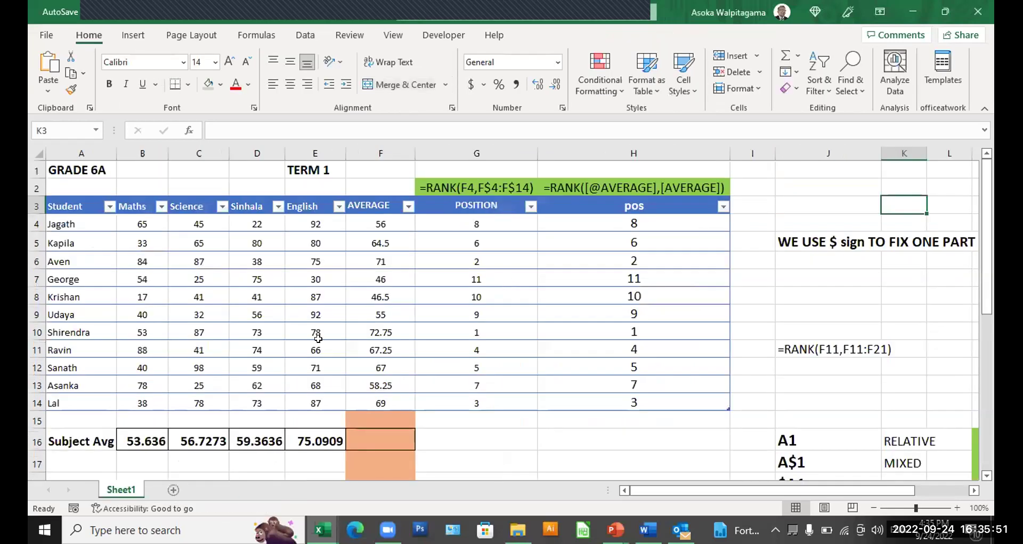
# Step: Close the Grade 6A ranking workbook and the workbook with the Grade 1A and Grade 1B sheets
pyautogui.click(978, 14)
pyautogui.click(510, 291)
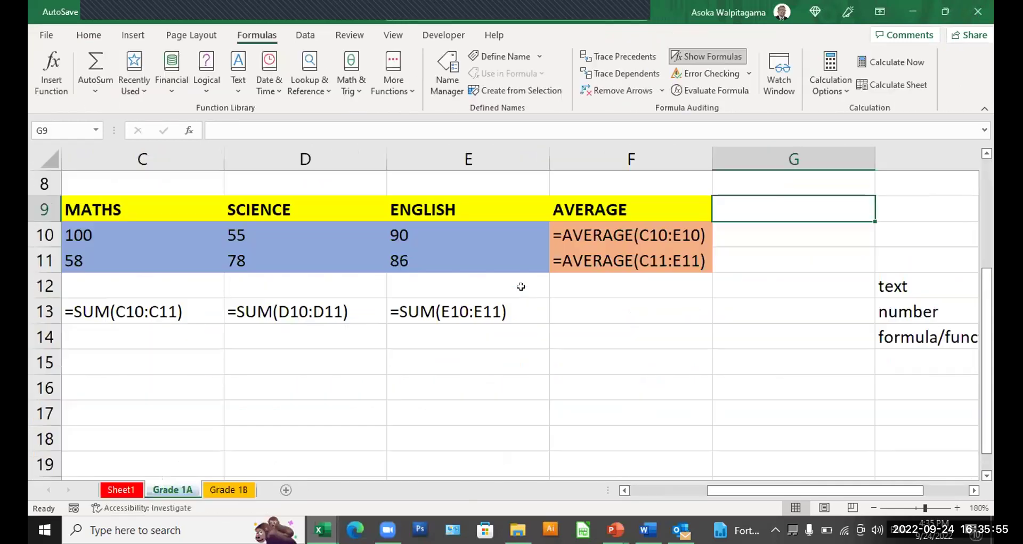
pyautogui.click(978, 12)
pyautogui.click(586, 348)
# Step: Advance the slide show to the QUESTION PAPER slide, and examine the sample General Knowledge question paper in Word down to its labelled pictures
pyautogui.press('Right')
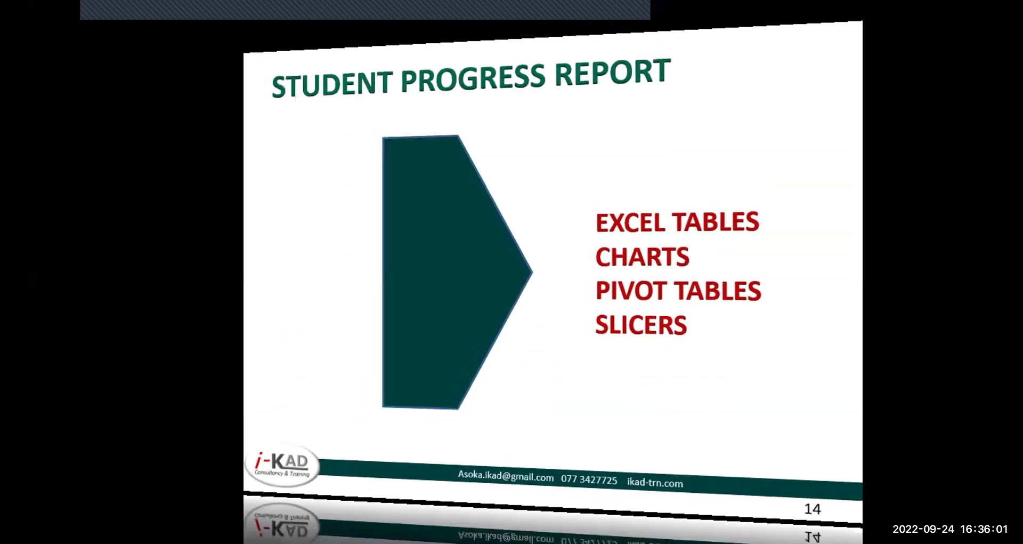
pyautogui.press('Right')
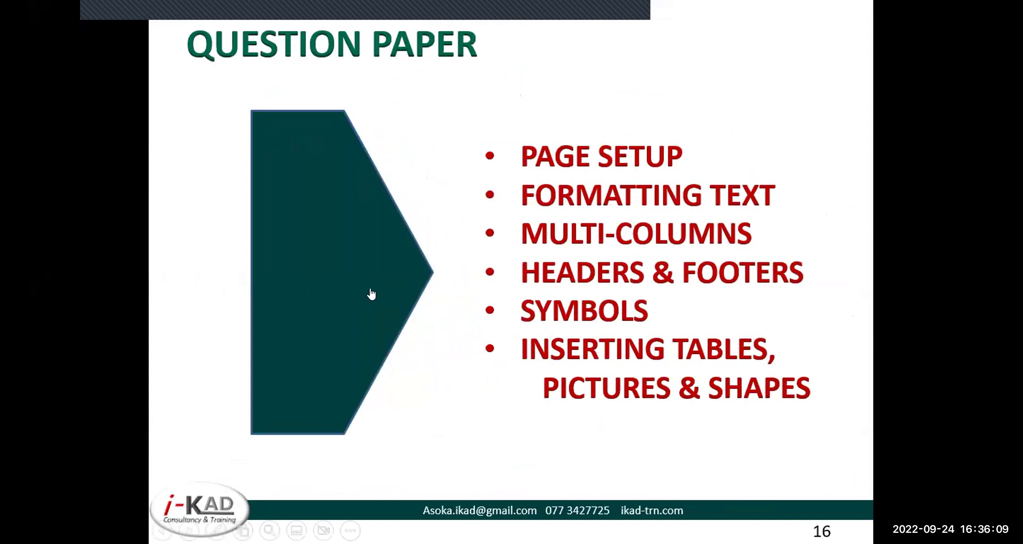
pyautogui.hotkey('alt', 'Tab')
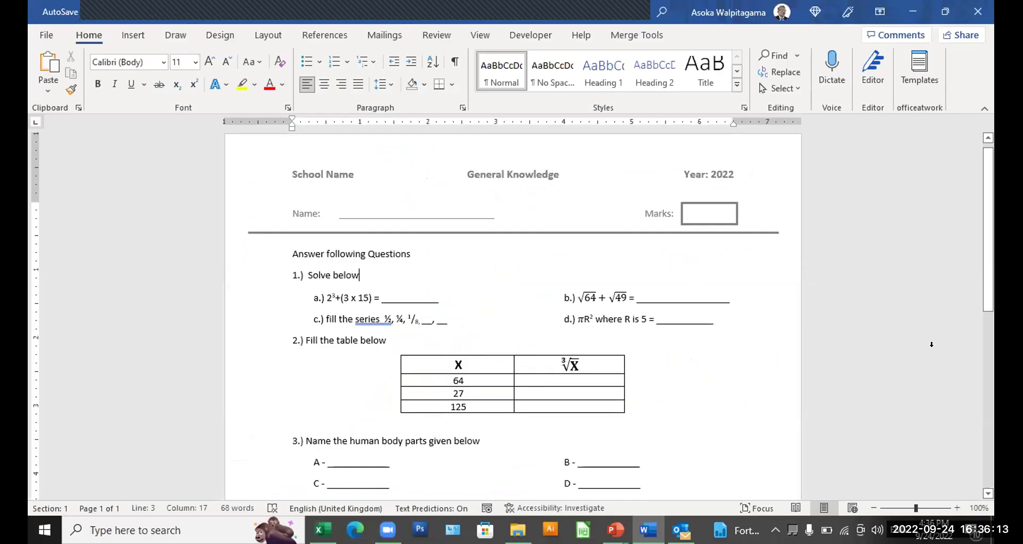
pyautogui.click(957, 508)
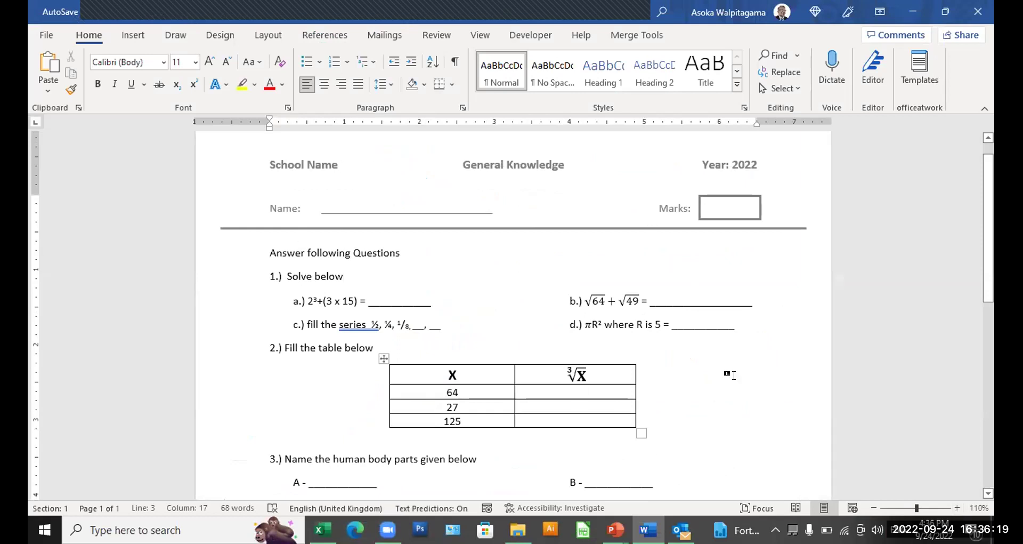
pyautogui.scroll(-5, 727, 372)
pyautogui.scroll(-2, 739, 375)
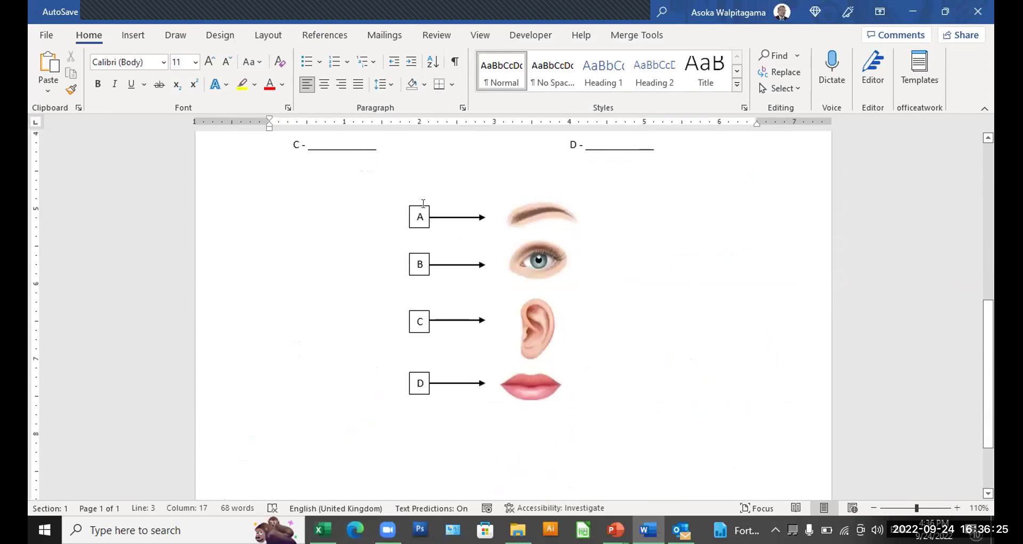
pyautogui.scroll(7, 651, 326)
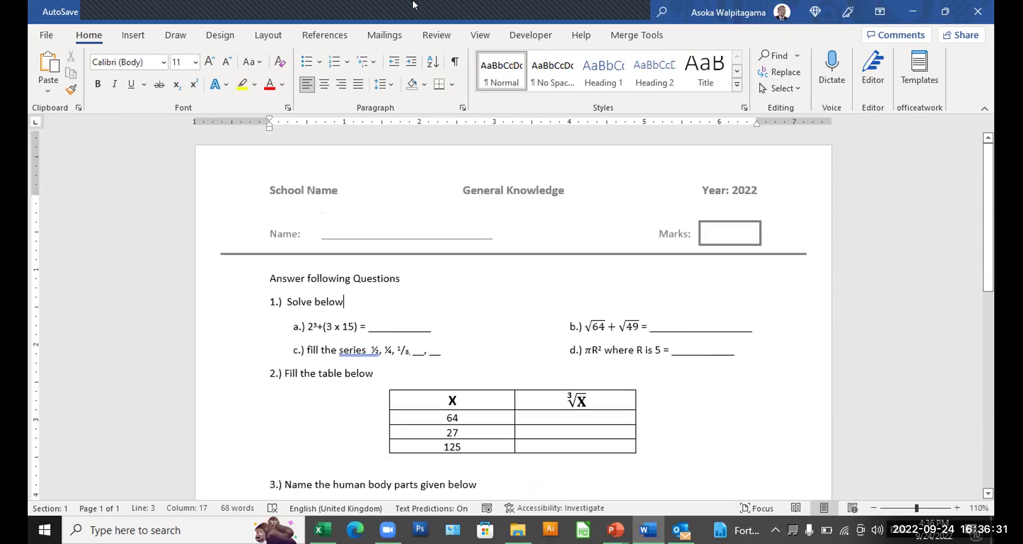
# Step: Find Word with the Windows search and bring up a new blank Word document
pyautogui.click(33, 538)
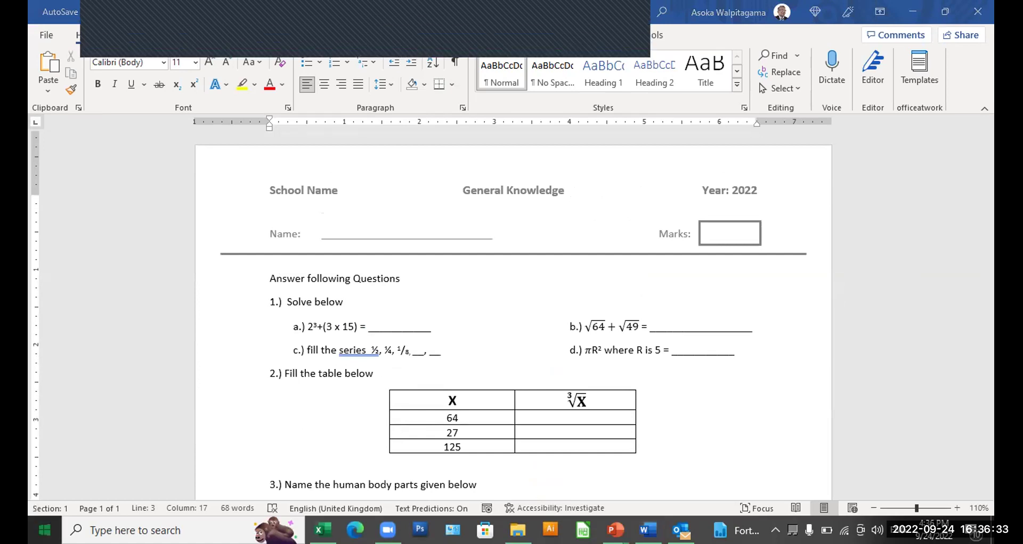
pyautogui.write('W')
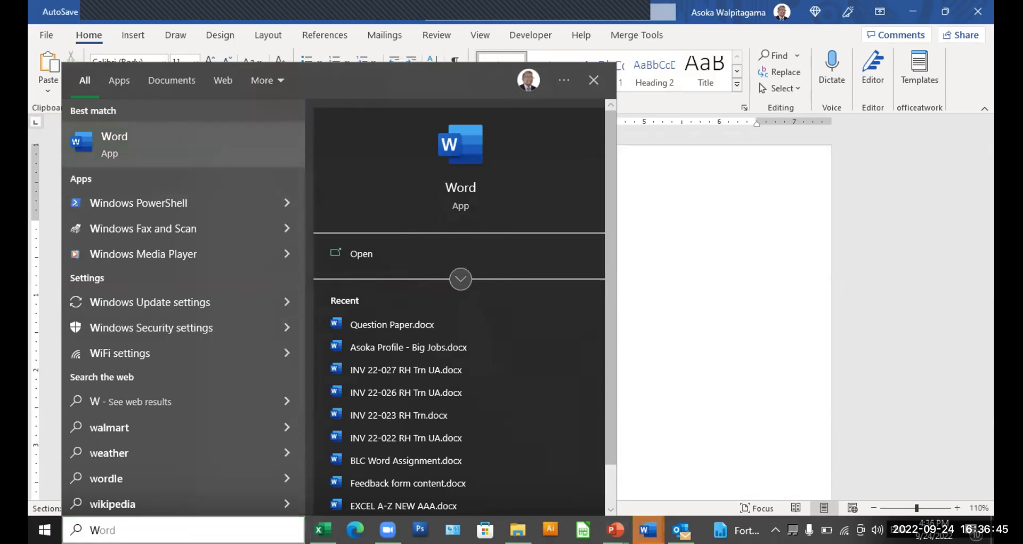
pyautogui.click(648, 529)
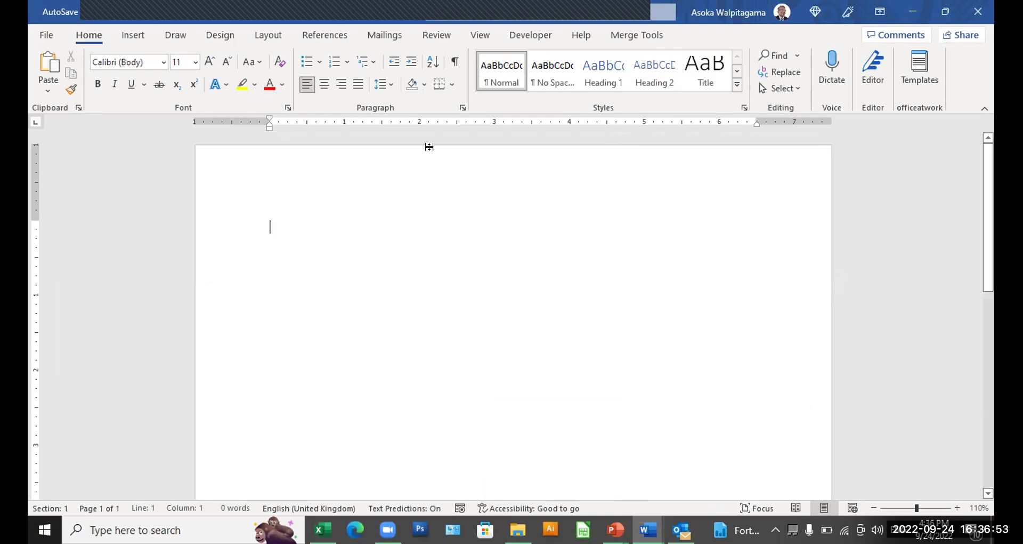
# Step: Set the blank document's paper size to A4
pyautogui.click(272, 35)
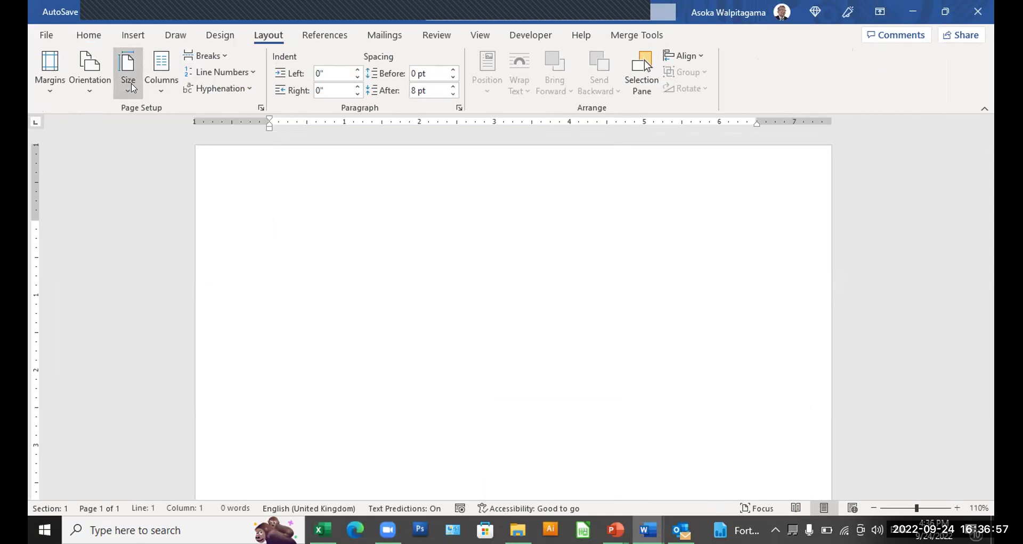
pyautogui.click(131, 86)
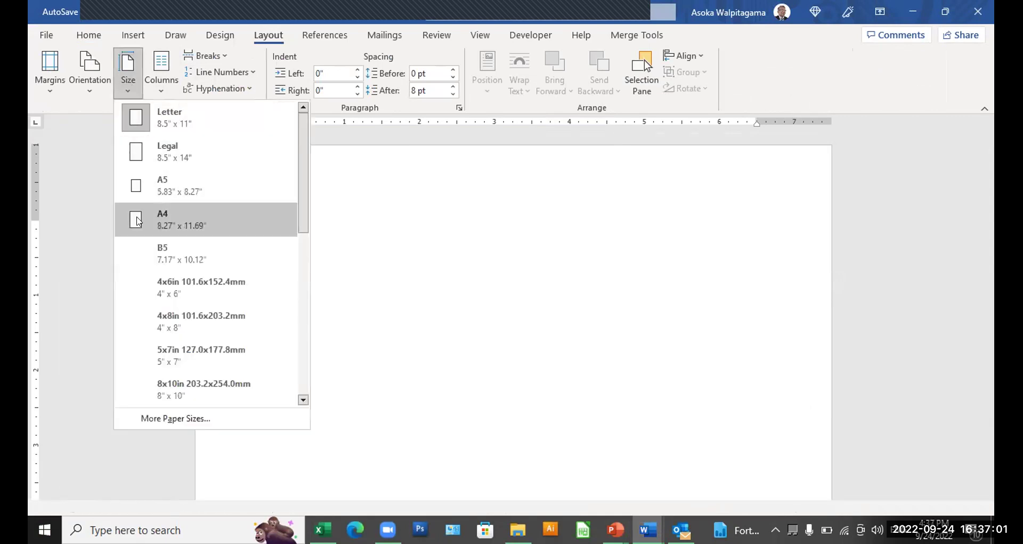
pyautogui.click(134, 220)
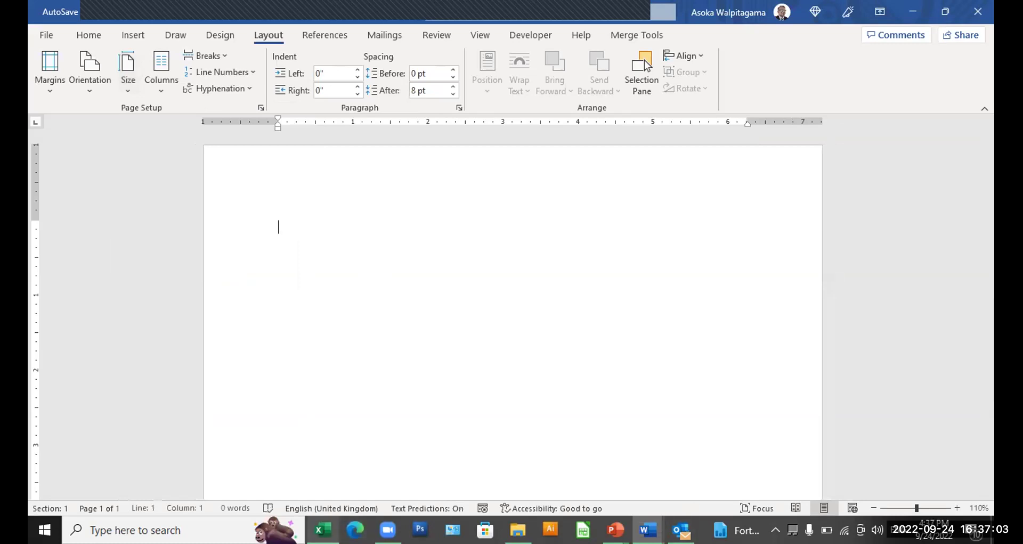
# Step: Close Progress Report.xlsx and the open Outlook window, keeping the blank Word document open
pyautogui.moveTo(323, 529)
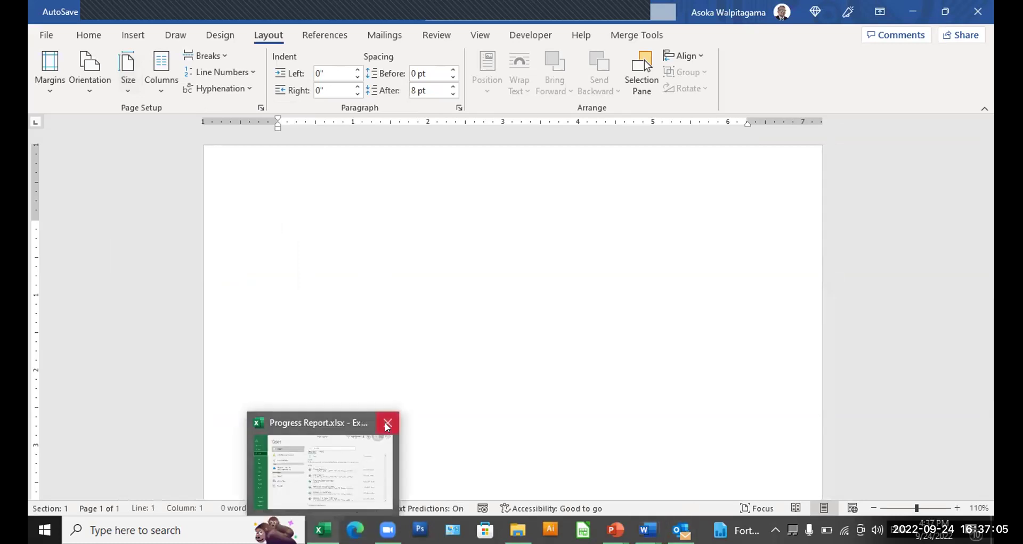
pyautogui.click(388, 423)
pyautogui.click(504, 295)
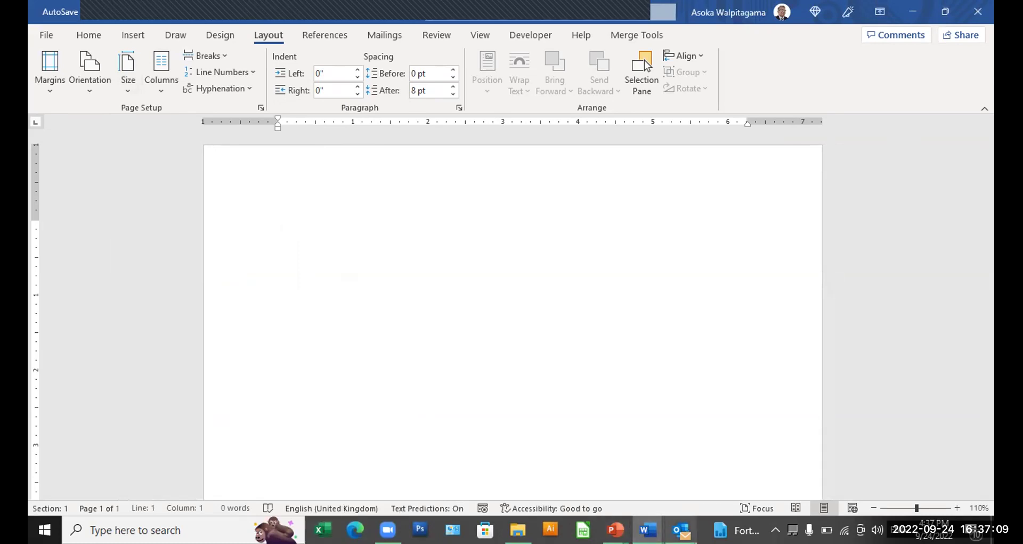
pyautogui.moveTo(682, 529)
pyautogui.click(747, 420)
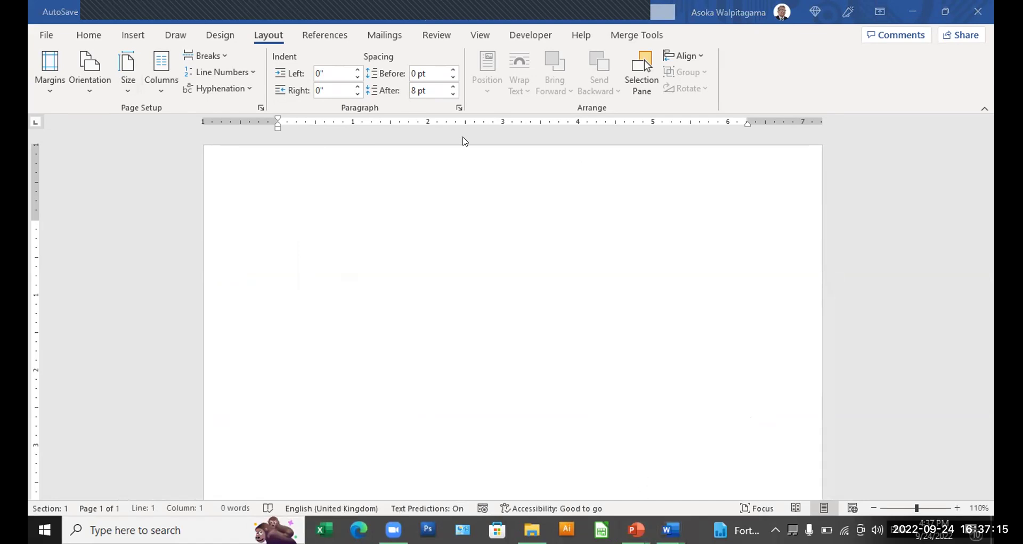
# Step: Open the custom margin settings for the blank document
pyautogui.click(53, 91)
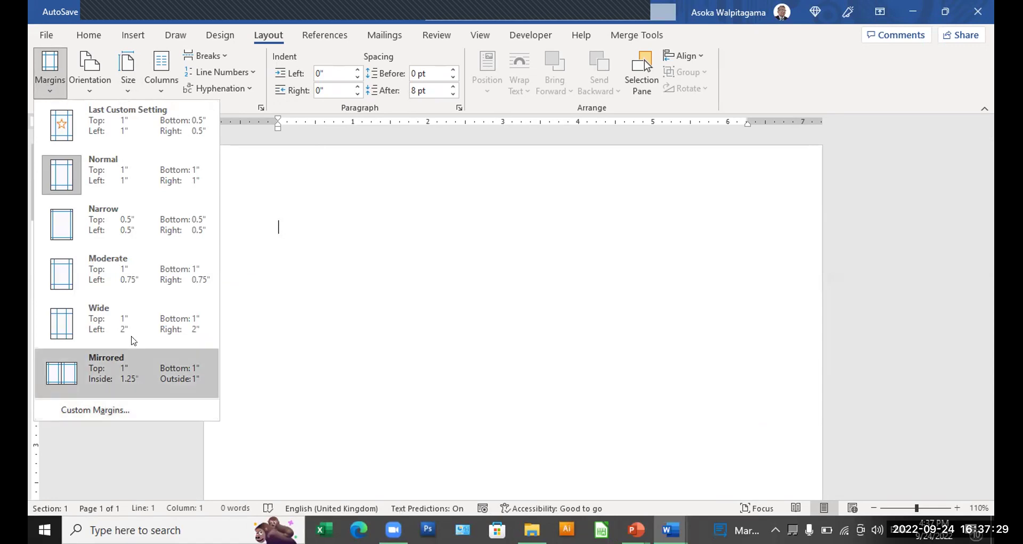
pyautogui.click(122, 411)
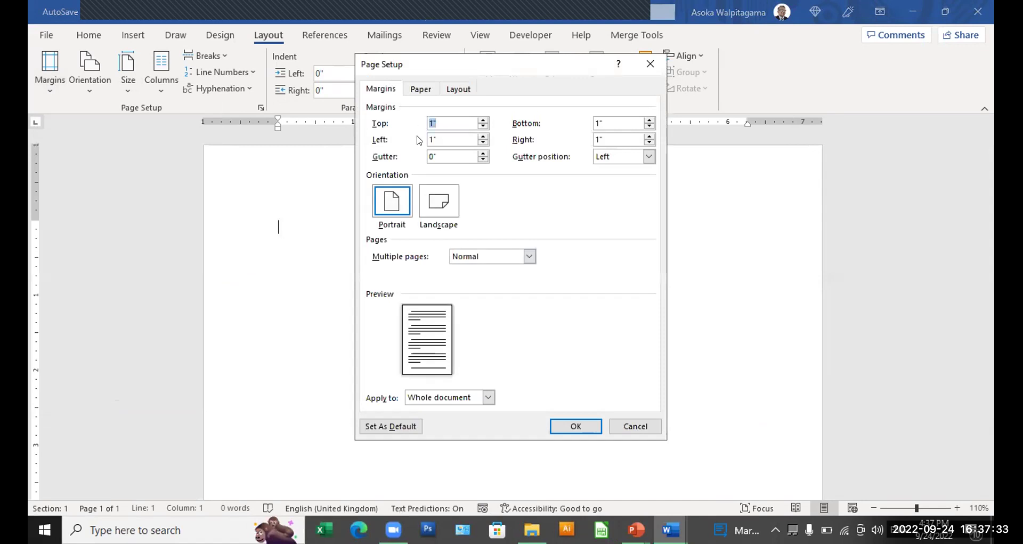
pyautogui.click(483, 127)
pyautogui.click(484, 126)
pyautogui.click(483, 126)
pyautogui.click(484, 127)
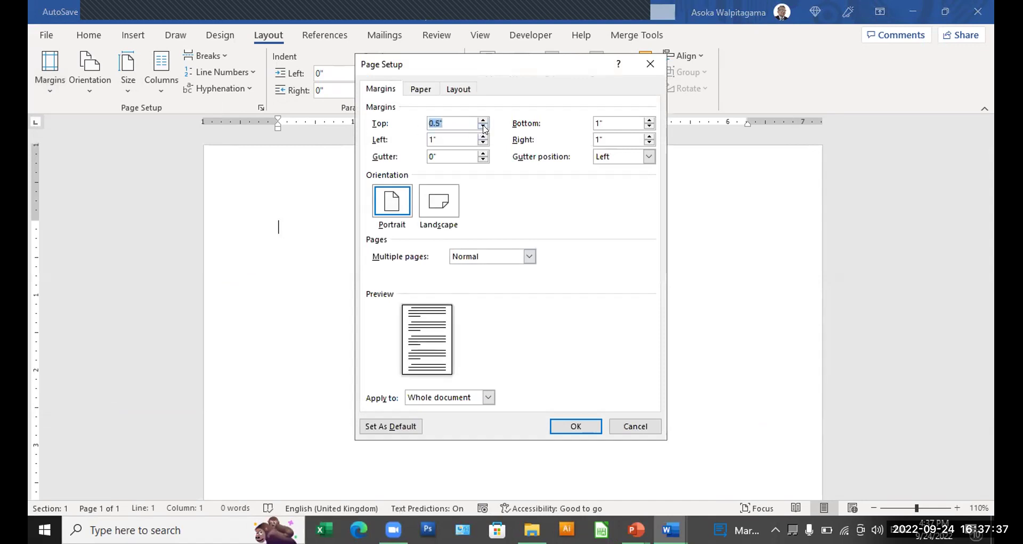
pyautogui.click(483, 120)
pyautogui.click(483, 120)
pyautogui.click(483, 120)
pyautogui.click(484, 121)
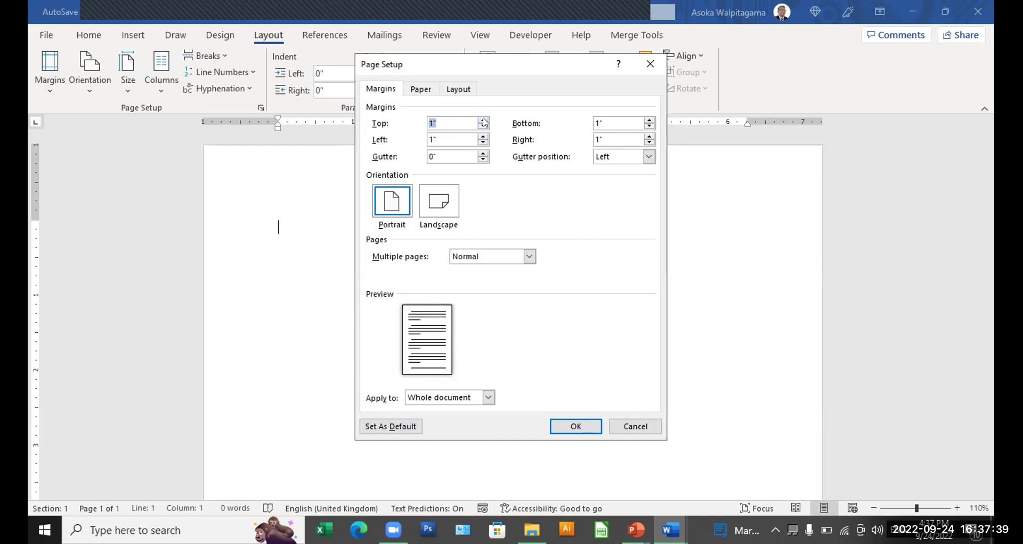
# Step: Set the page's bottom margin and right margin to 0.5" each
pyautogui.click(650, 127)
pyautogui.click(650, 127)
pyautogui.click(649, 142)
pyautogui.click(650, 142)
pyautogui.click(649, 142)
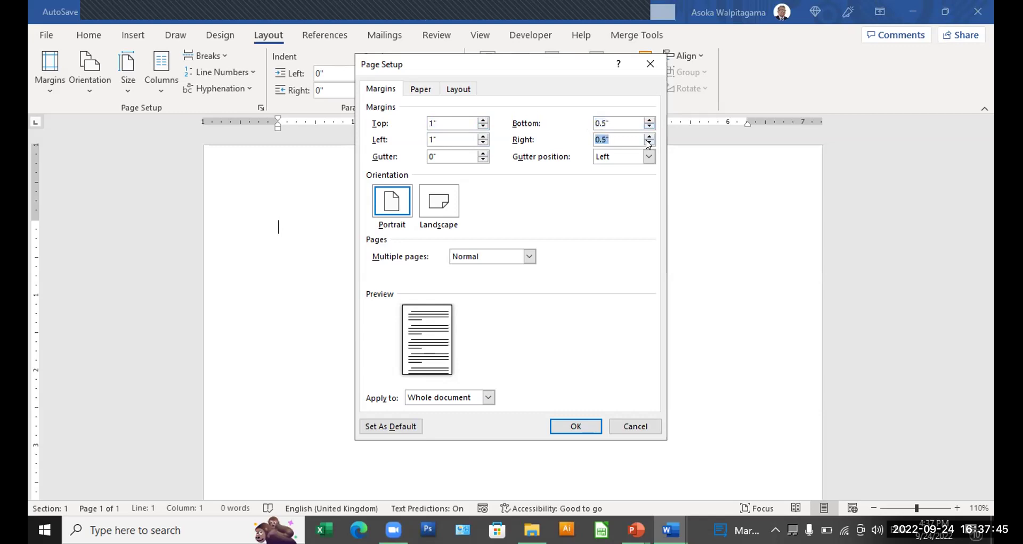
# Step: Try landscape orientation, return the page to portrait, and apply the page setup
pyautogui.click(455, 210)
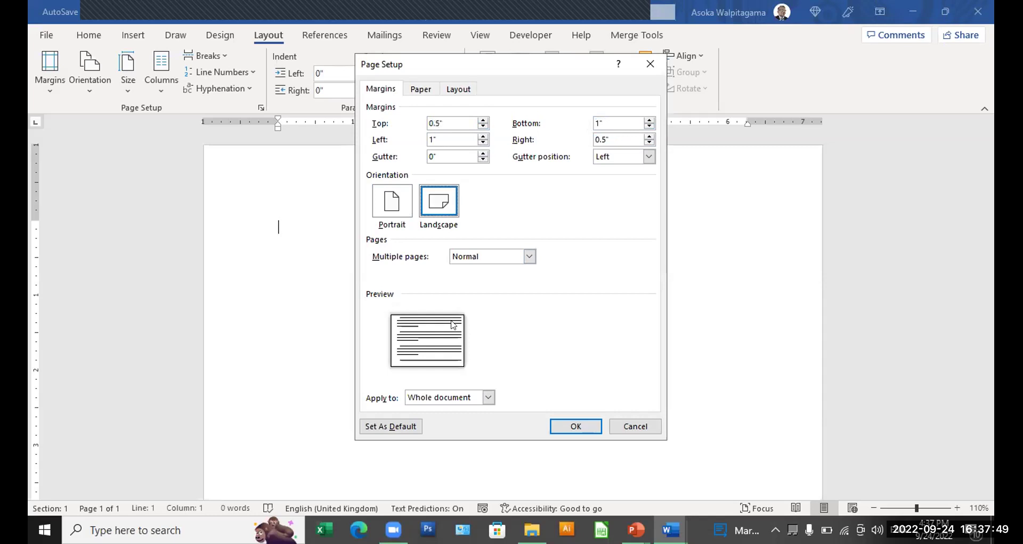
pyautogui.click(397, 209)
pyautogui.click(576, 426)
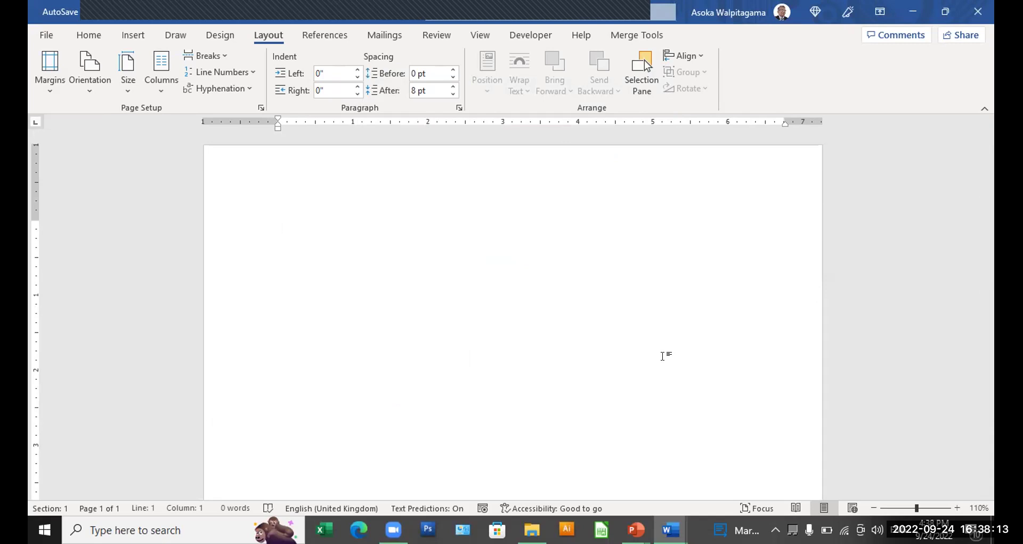
# Step: Open the page header for editing and enter SCHOOL NAME in capitals at its left edge
pyautogui.doubleClick(448, 146)
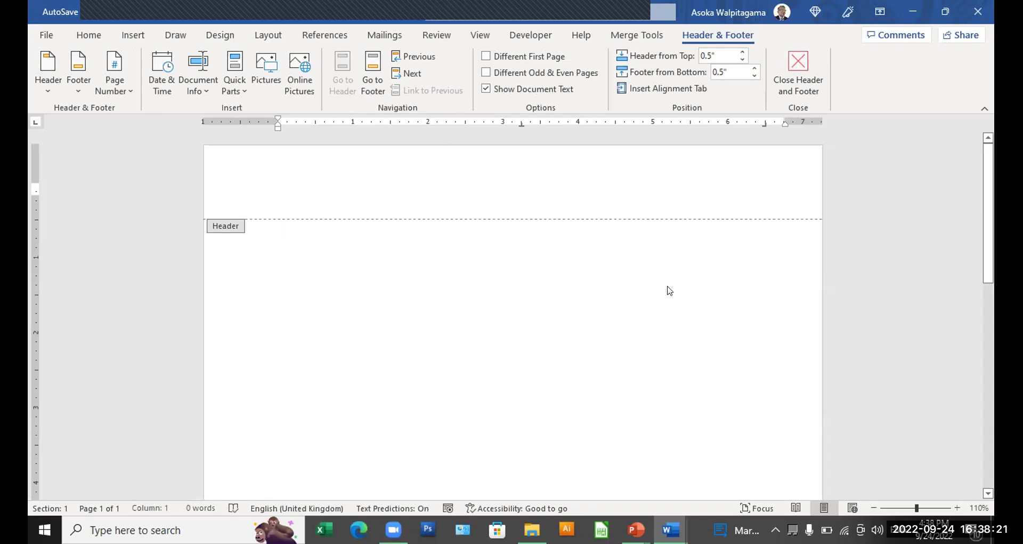
pyautogui.write('scho')
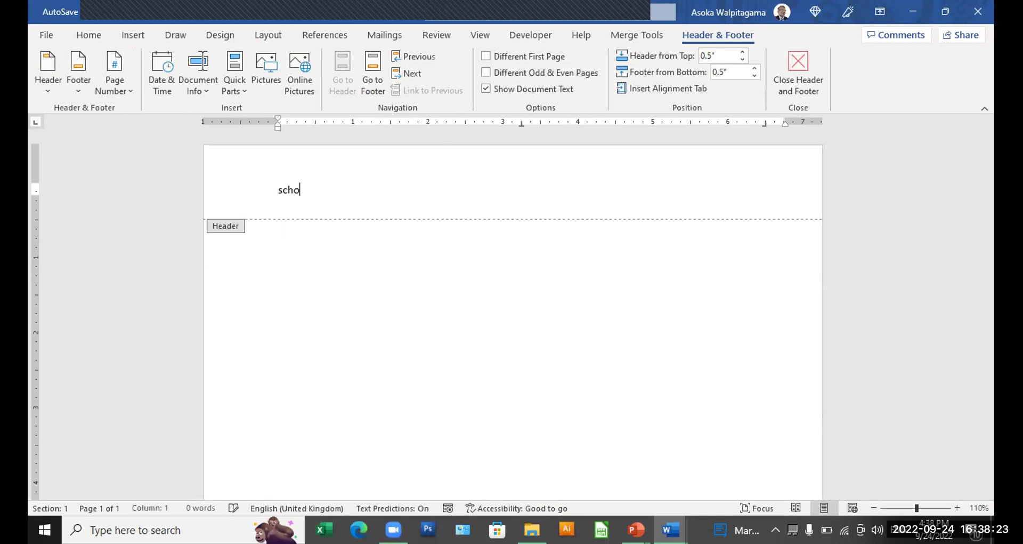
pyautogui.write('ol na')
pyautogui.press('BackSpace')
pyautogui.press('BackSpace')
pyautogui.press('BackSpace')
pyautogui.press('BackSpace')
pyautogui.press('BackSpace')
pyautogui.press('BackSpace')
pyautogui.press('BackSpace')
pyautogui.press('BackSpace')
pyautogui.write('CHOOL NAME')
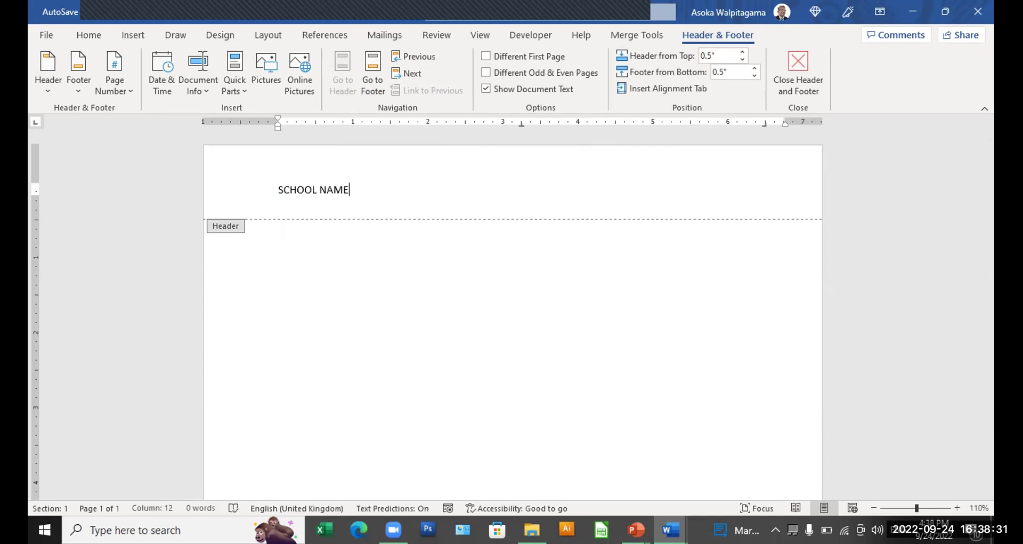
# Step: Add GENERAL KNOWLEDGE at the header's centre tab stop and 2022 at its right tab stop
pyautogui.press('Tab')
pyautogui.write('GENERAL KNOWLEDGE')
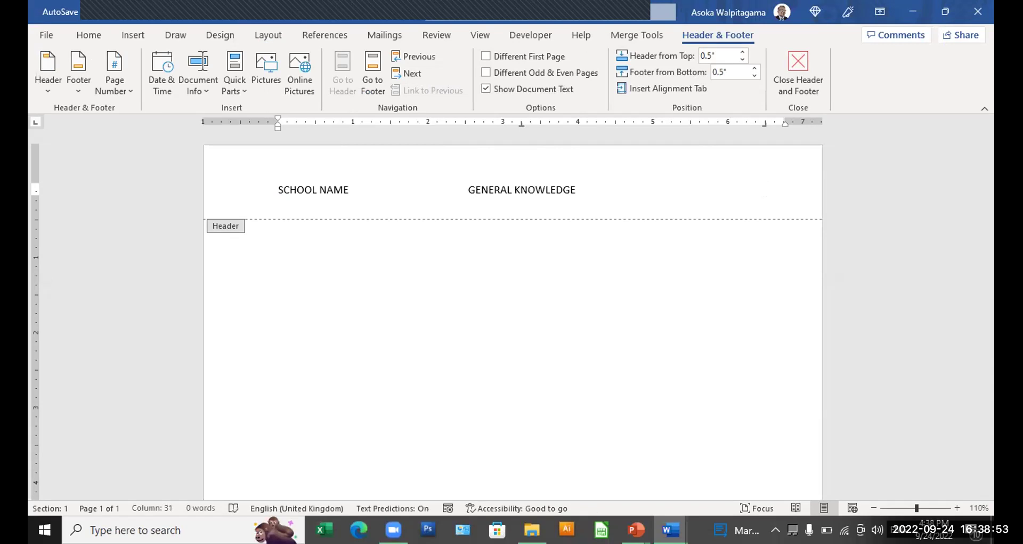
pyautogui.write('Y')
pyautogui.press('BackSpace')
pyautogui.write('2022')
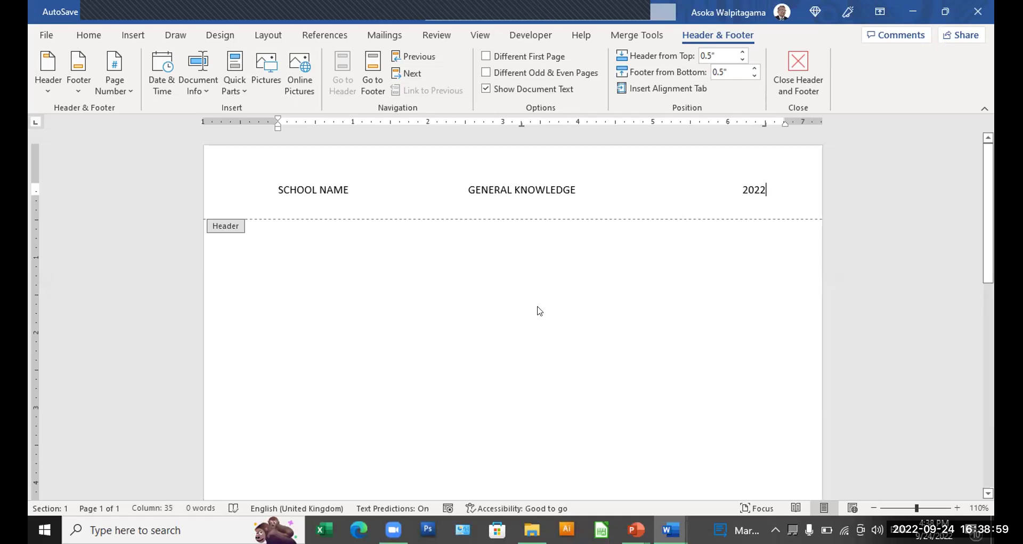
# Step: Format the whole header line as 12 pt bold
pyautogui.moveTo(277, 190); pyautogui.dragTo(757, 188)
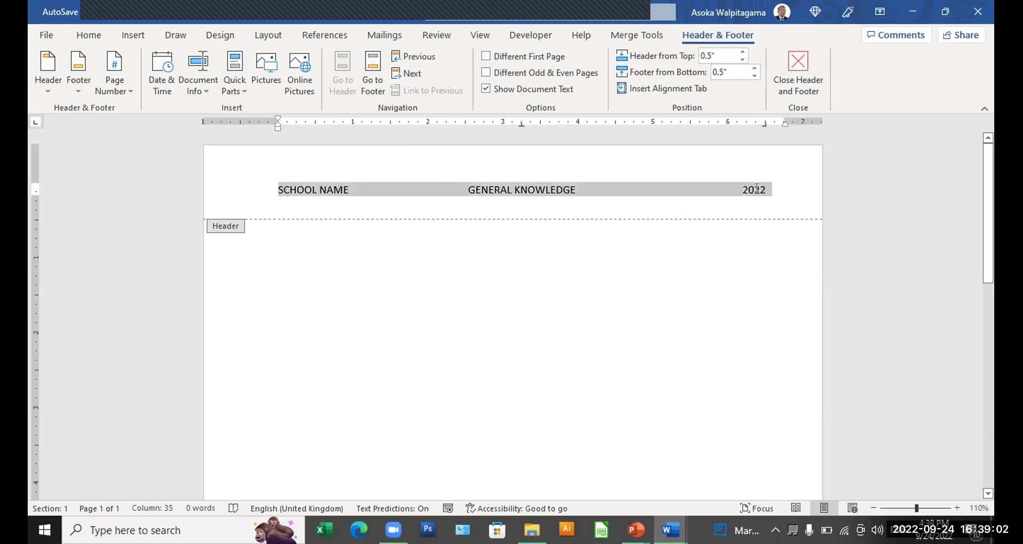
pyautogui.click(88, 35)
pyautogui.click(210, 63)
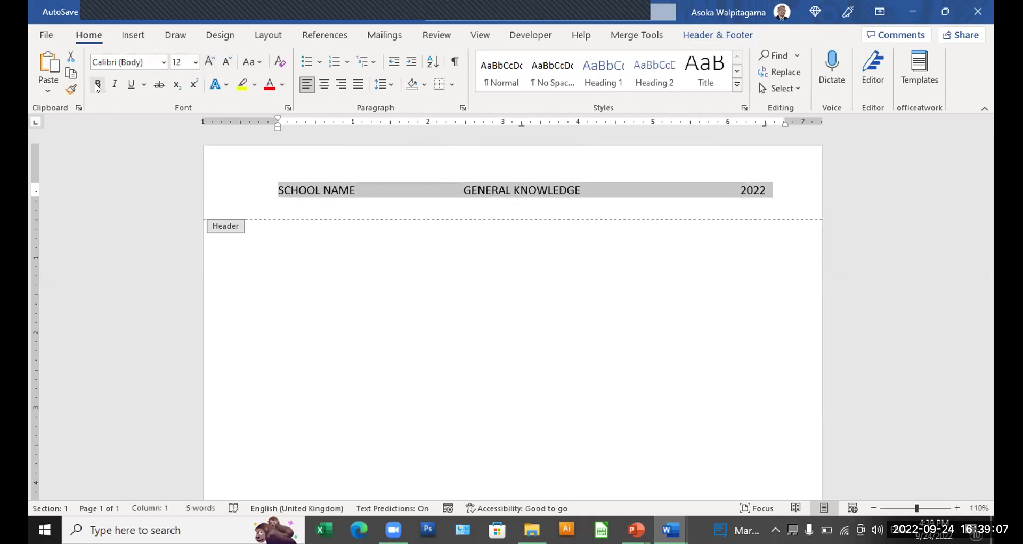
pyautogui.click(98, 85)
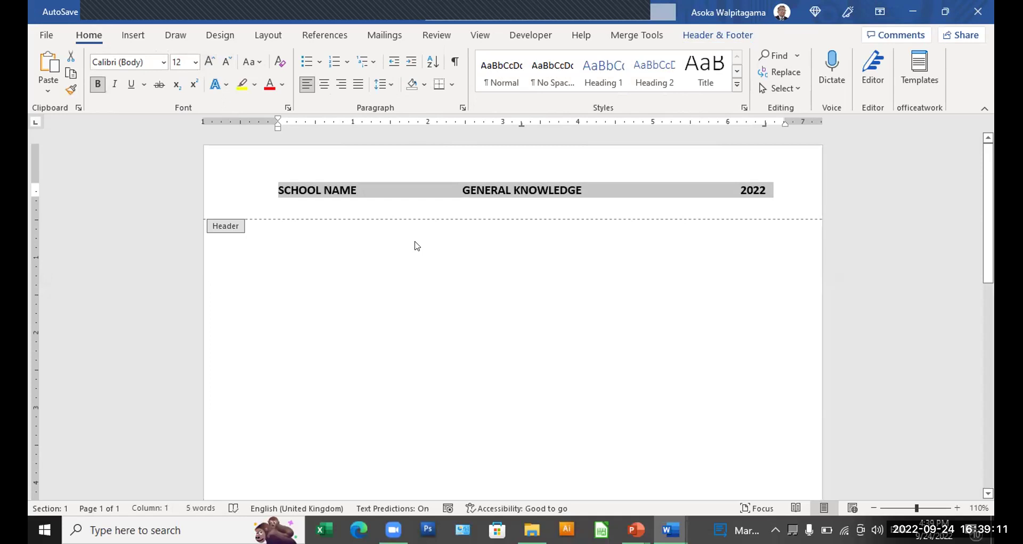
# Step: Add a second header text line below a blank line, with NAME: at the left and MARKS at the right tab stop
pyautogui.click(774, 189)
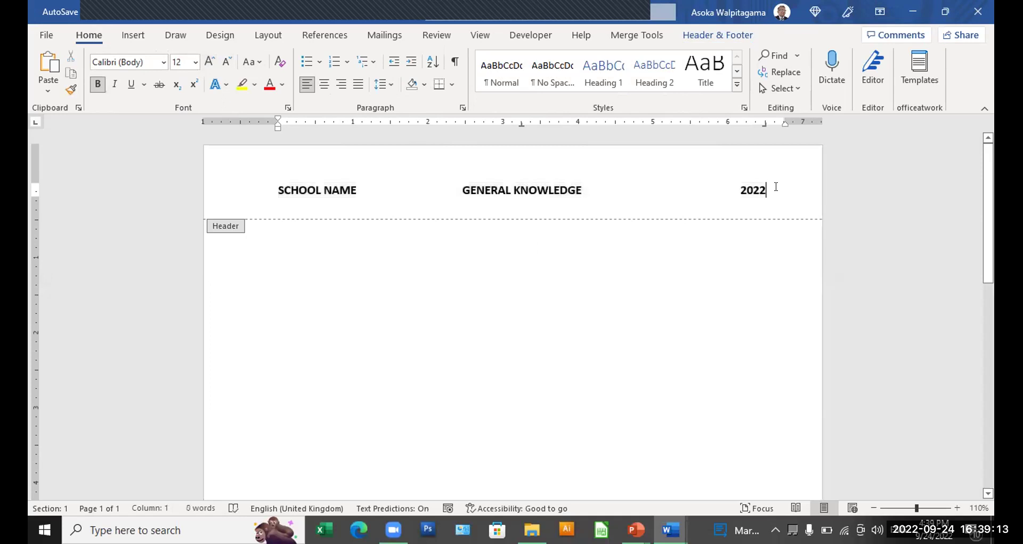
pyautogui.press('Return')
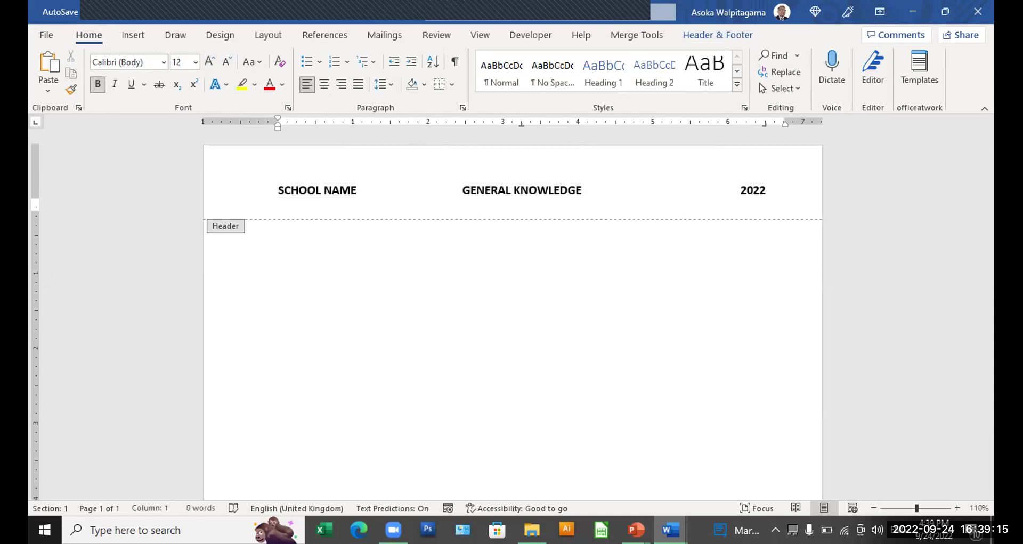
pyautogui.press('Return')
pyautogui.write('NA')
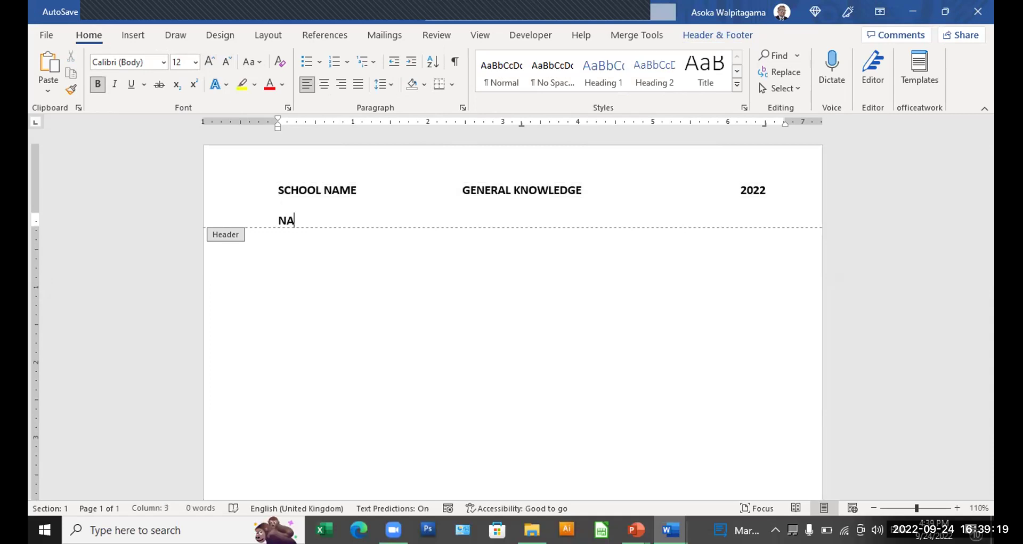
pyautogui.write('ME:')
pyautogui.press('Tab')
pyautogui.press('Tab')
pyautogui.write('MARKS')
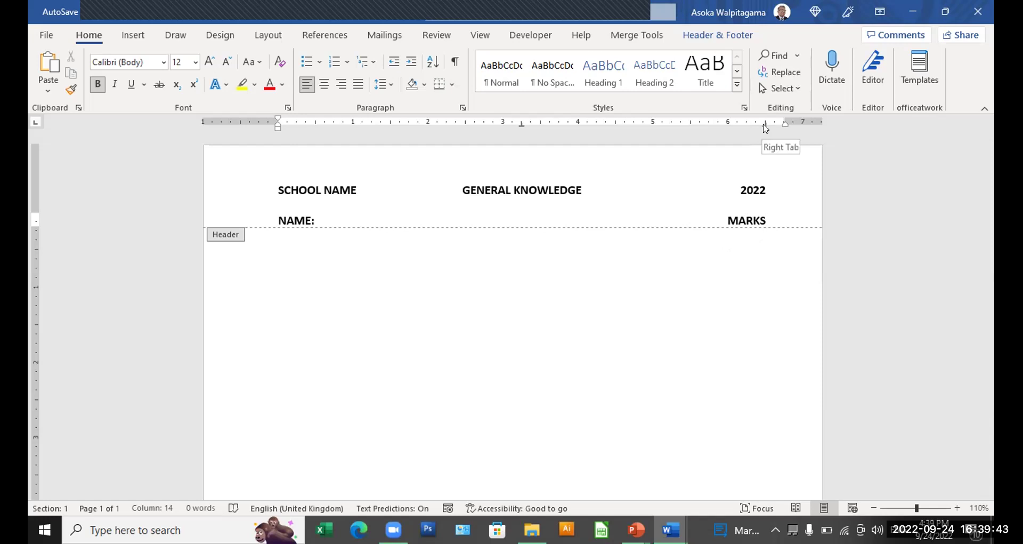
# Step: Move the right tab stop of the MARKS line to about 5.5" and draw a rectangle about 0.33" by 0.98" after MARKS
pyautogui.moveTo(766, 128); pyautogui.dragTo(693, 132)
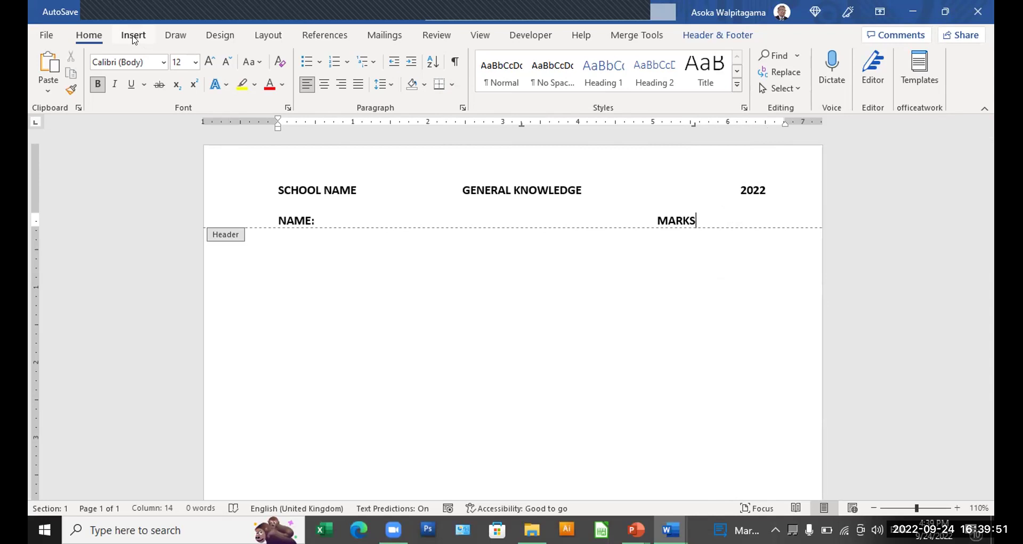
pyautogui.click(134, 36)
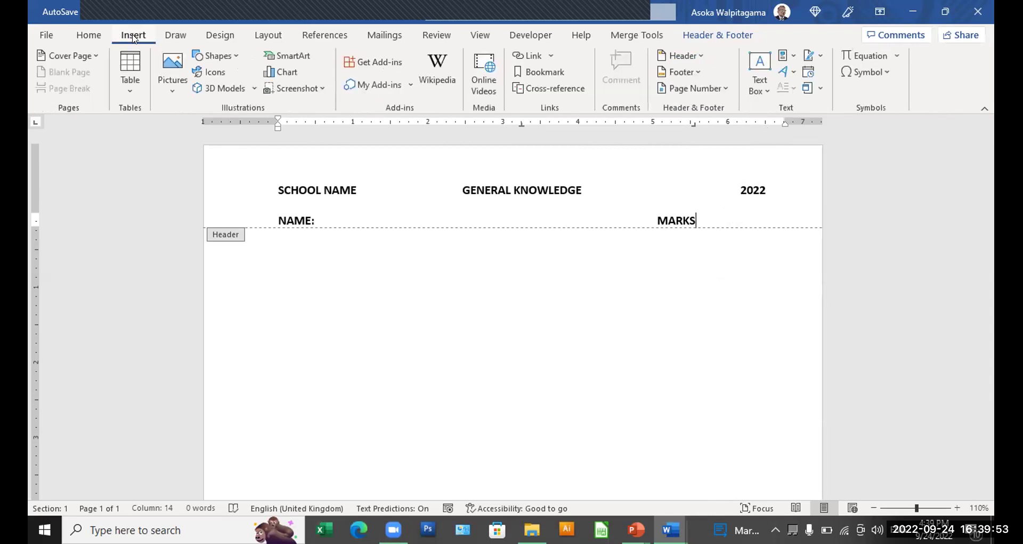
pyautogui.click(225, 60)
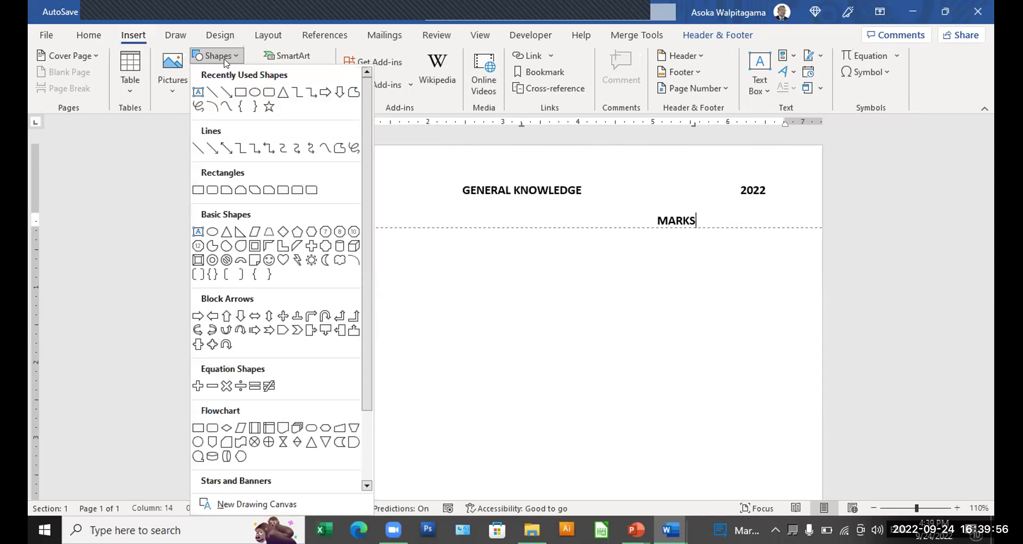
pyautogui.click(241, 92)
pyautogui.moveTo(712, 201); pyautogui.dragTo(785, 226)
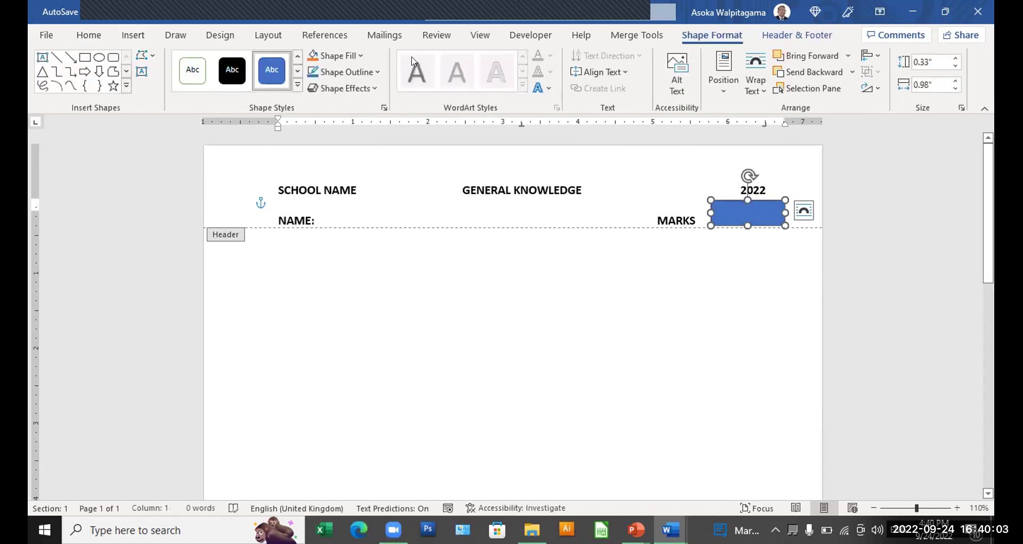
# Step: Remove the rectangle's fill and give it a black outline of 2¼ pt weight
pyautogui.click(360, 56)
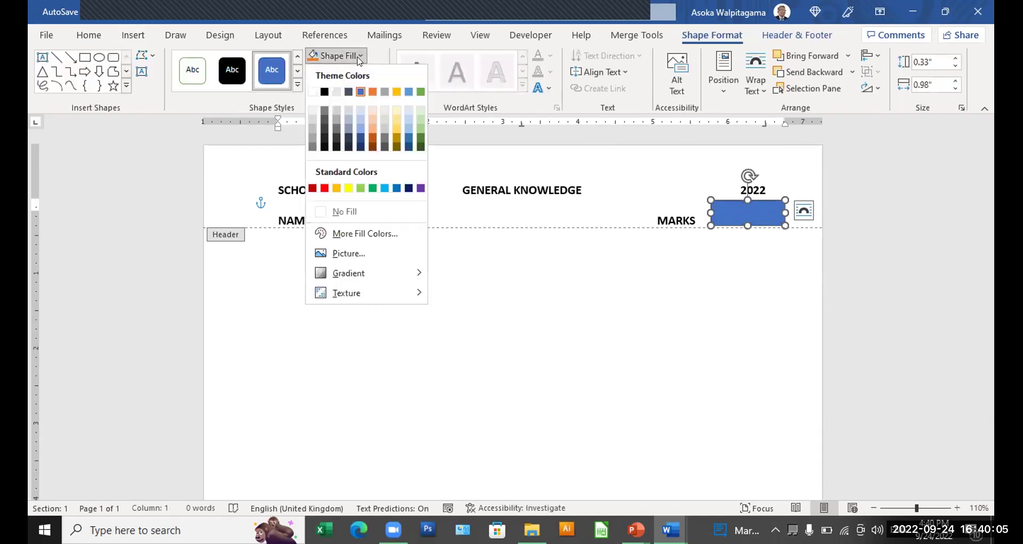
pyautogui.click(350, 213)
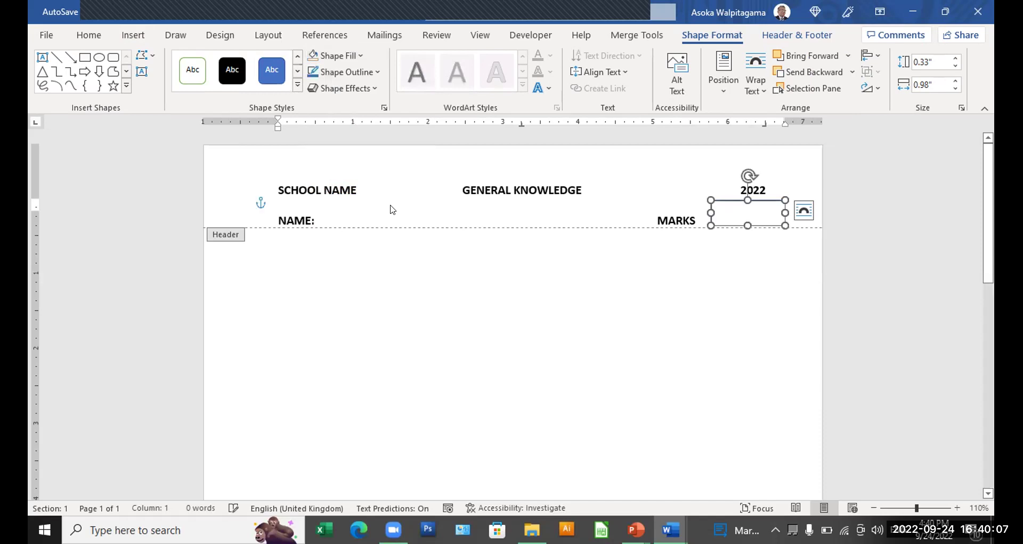
pyautogui.click(367, 76)
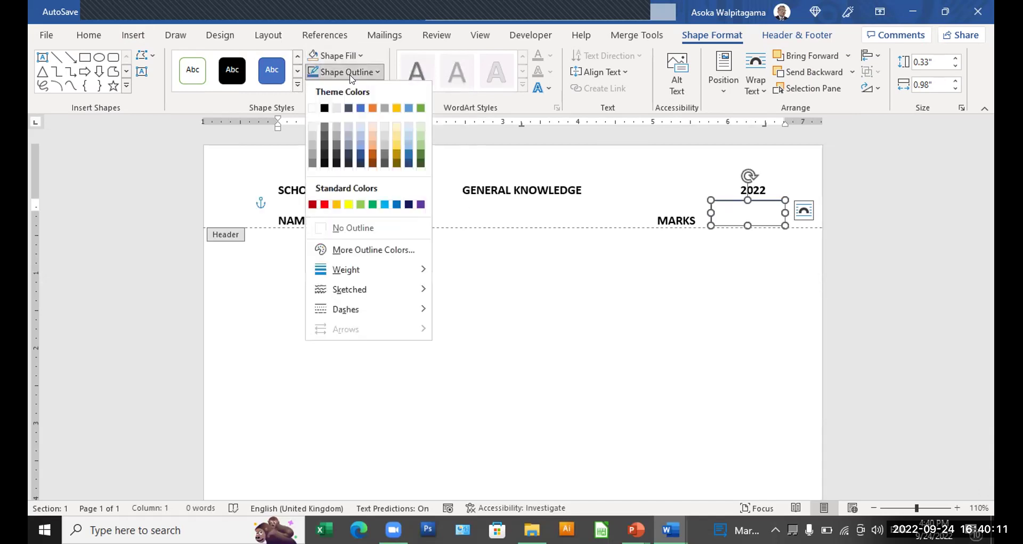
pyautogui.click(323, 107)
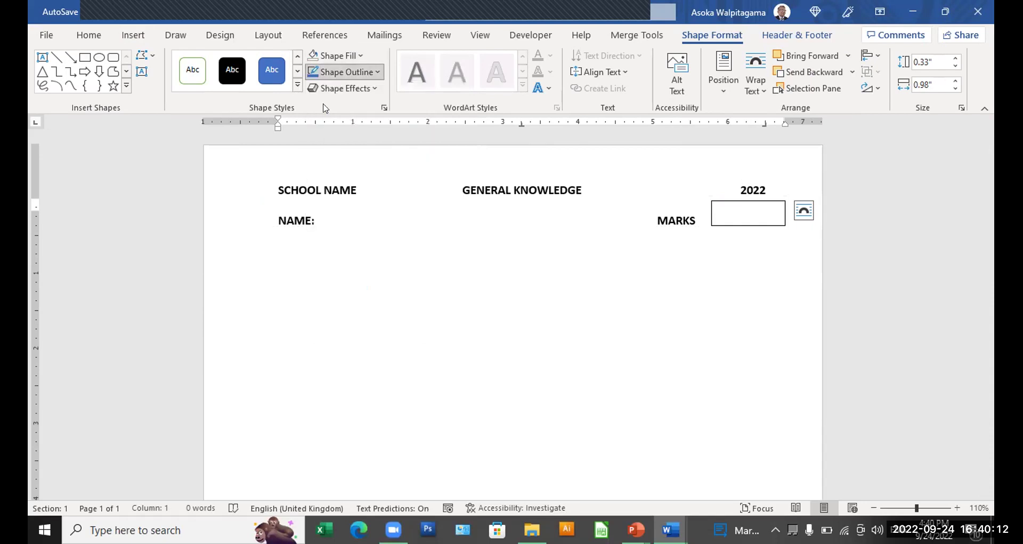
pyautogui.click(371, 72)
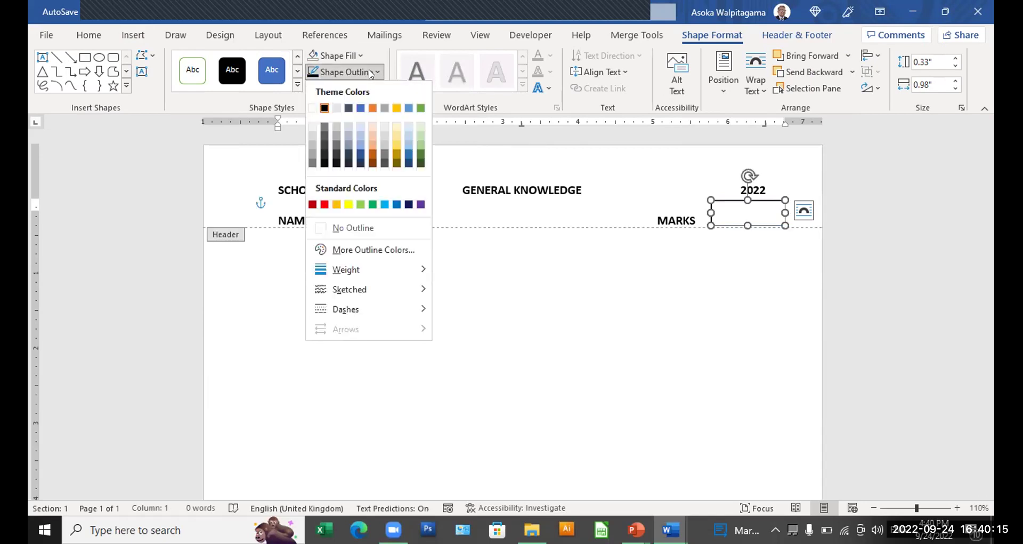
pyautogui.moveTo(347, 269)
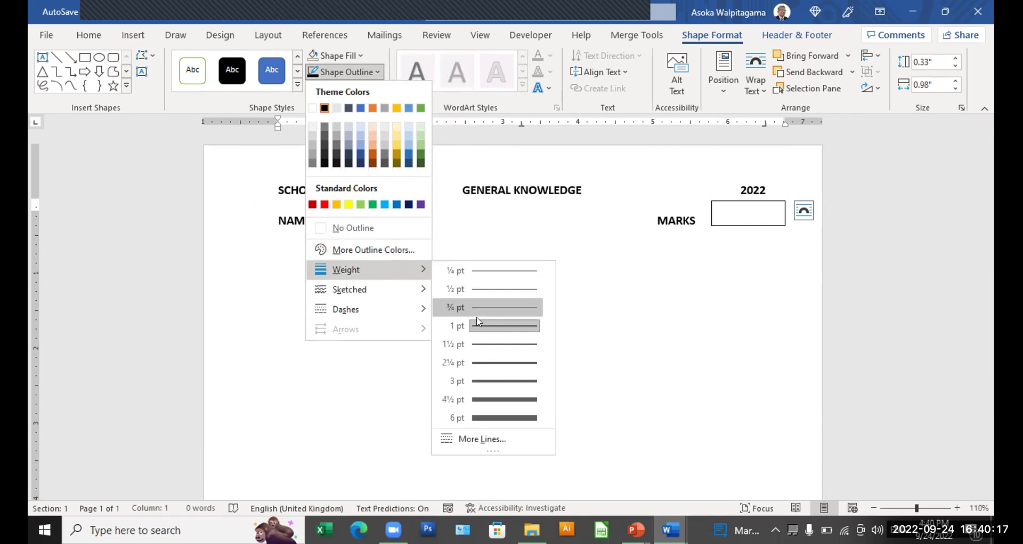
pyautogui.click(481, 361)
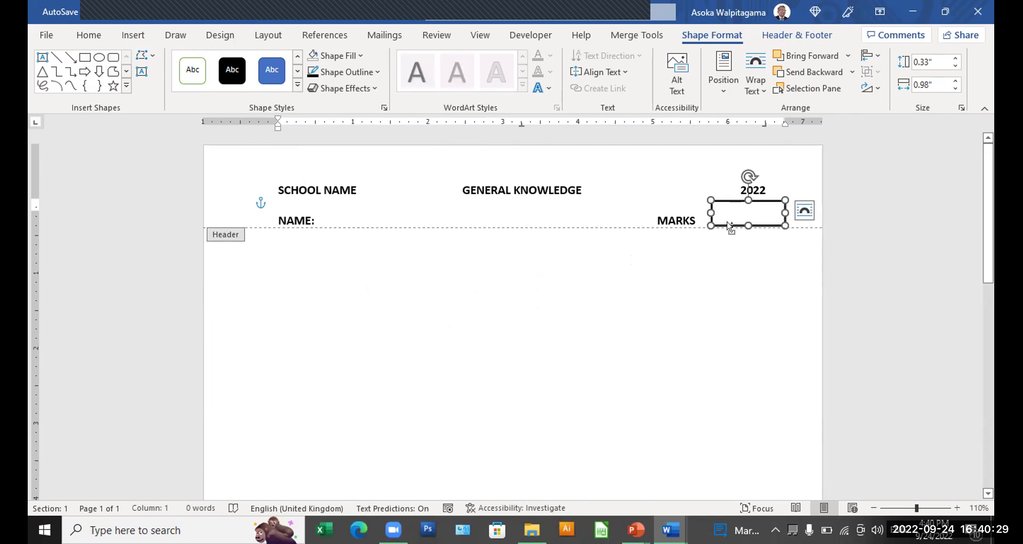
# Step: Copy the rectangle beside NAME:, widened to about 1.74", and insert an extra blank line below the first header line
pyautogui.press('ctrl')
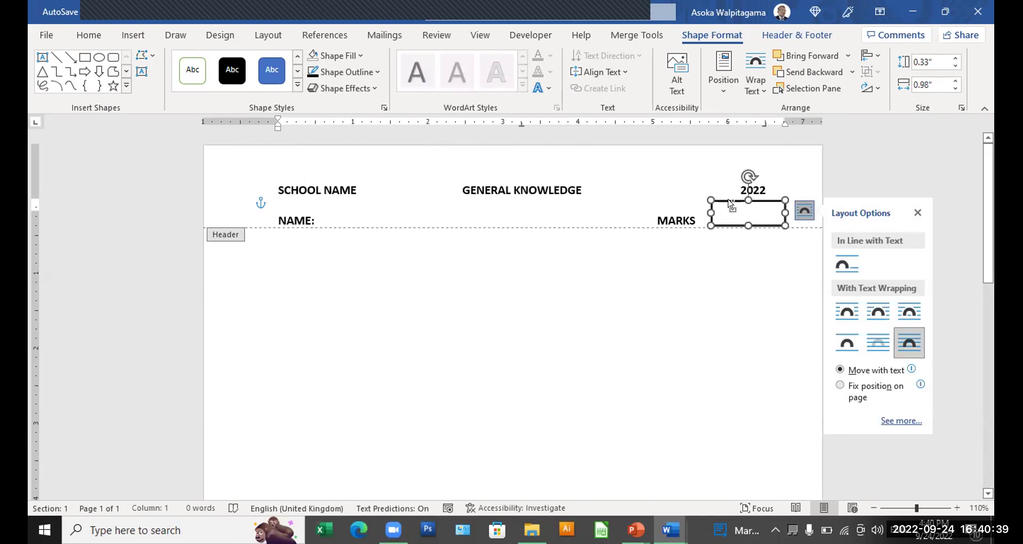
pyautogui.moveTo(730, 204); pyautogui.dragTo(454, 214)
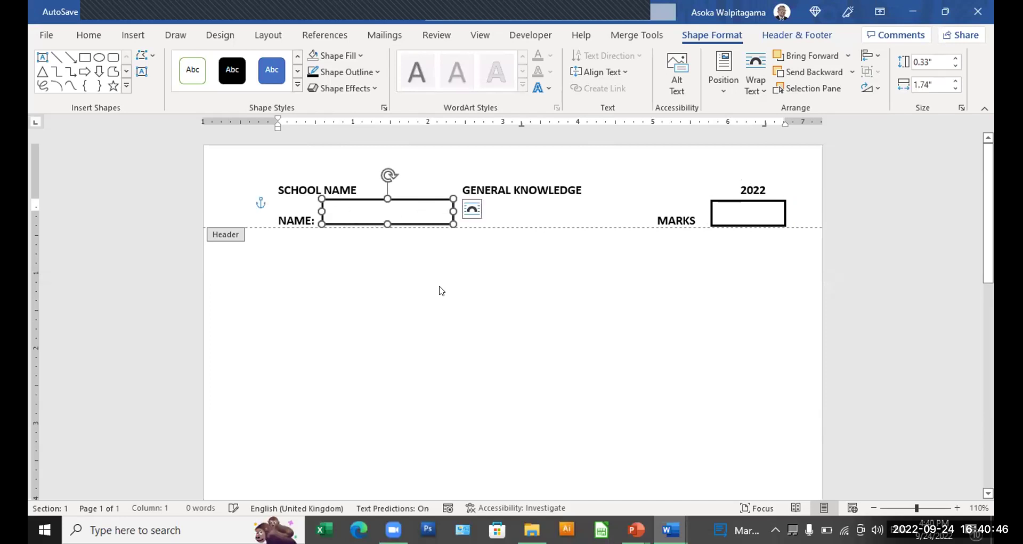
pyautogui.click(763, 181)
pyautogui.press('Return')
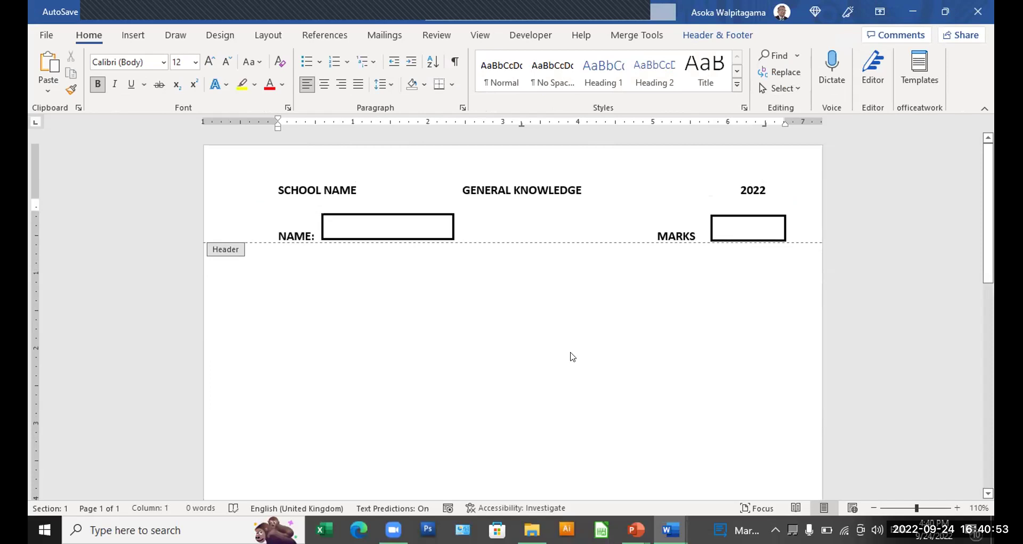
# Step: Add a new line after MARKS and draw a horizontal line about 6.93" long across the header beneath the NAME: line
pyautogui.click(789, 237)
pyautogui.press('Return')
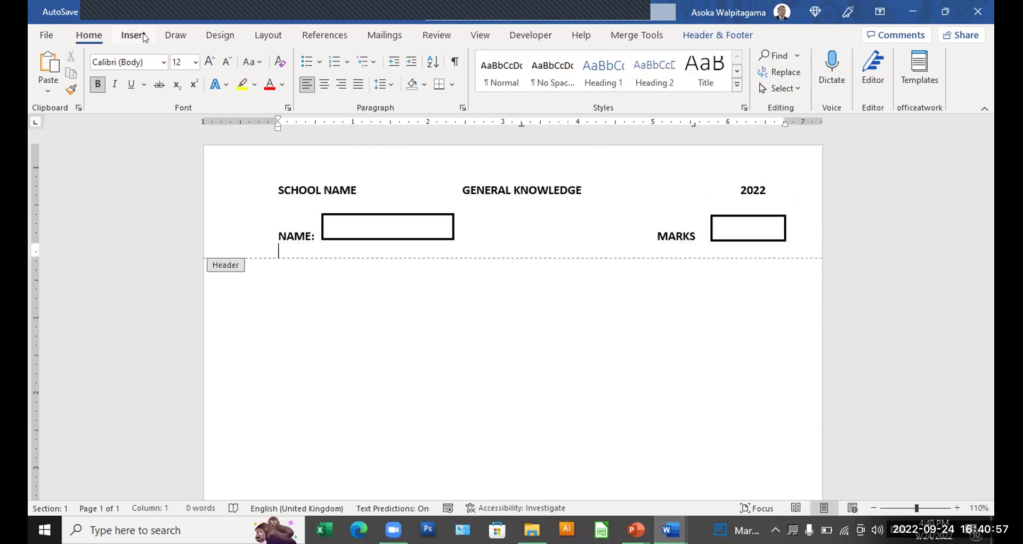
pyautogui.click(141, 37)
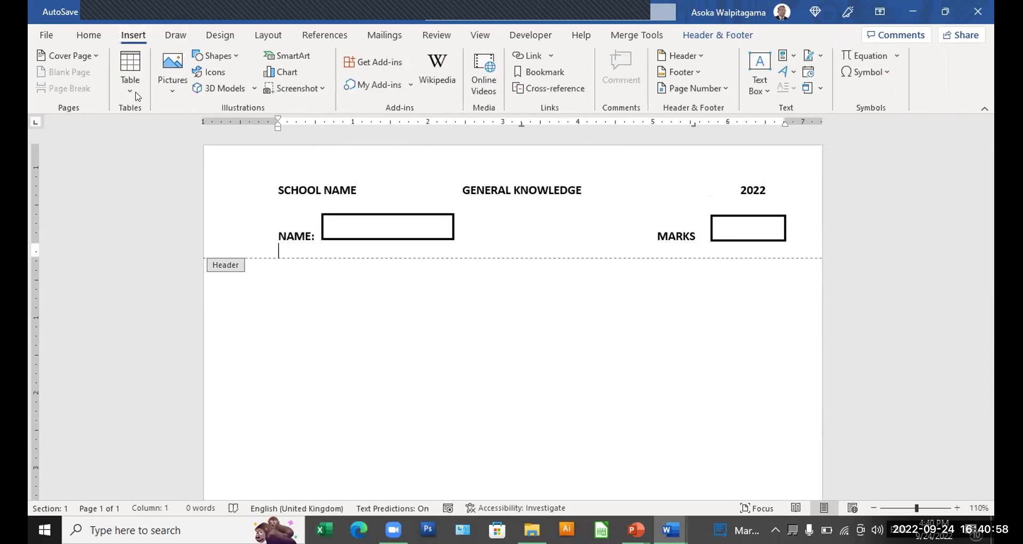
pyautogui.click(212, 55)
pyautogui.click(214, 86)
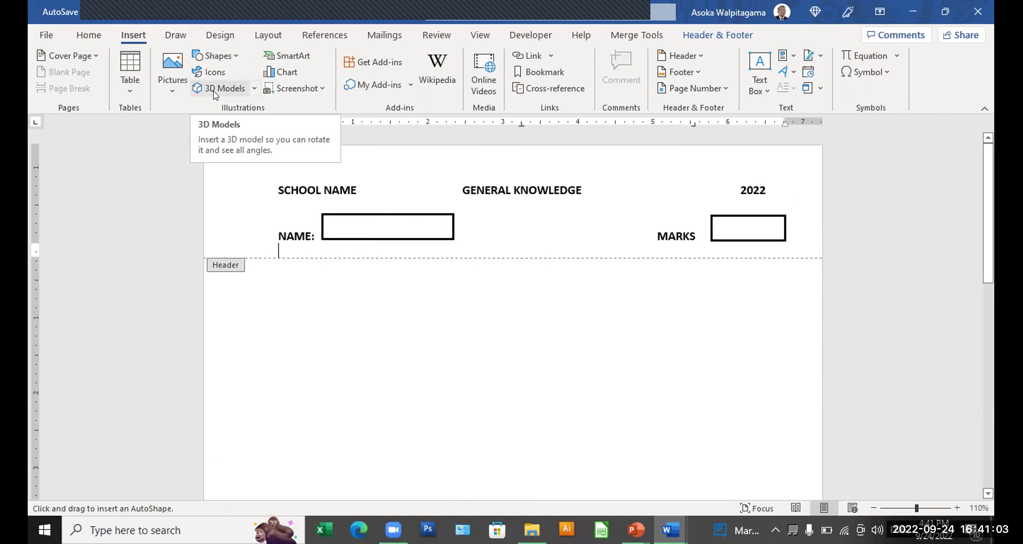
pyautogui.moveTo(269, 253)
pyautogui.mouseDown()
pyautogui.moveTo(648, 227)
pyautogui.moveTo(467, 208)
pyautogui.moveTo(267, 251)
pyautogui.moveTo(788, 264)
pyautogui.mouseUp()
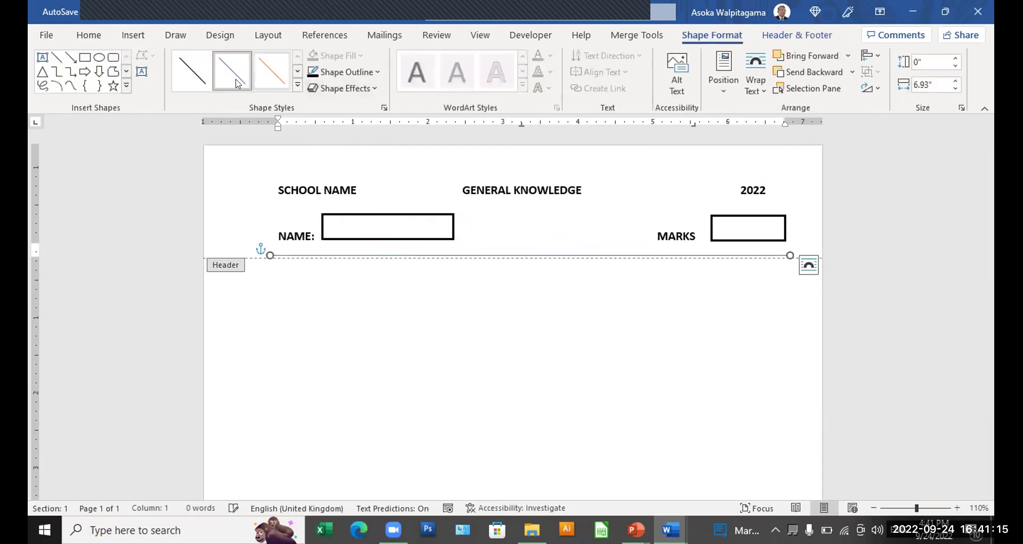
# Step: Apply the black line style with a 2¼ pt weight to the horizontal line and return to the document body
pyautogui.click(194, 75)
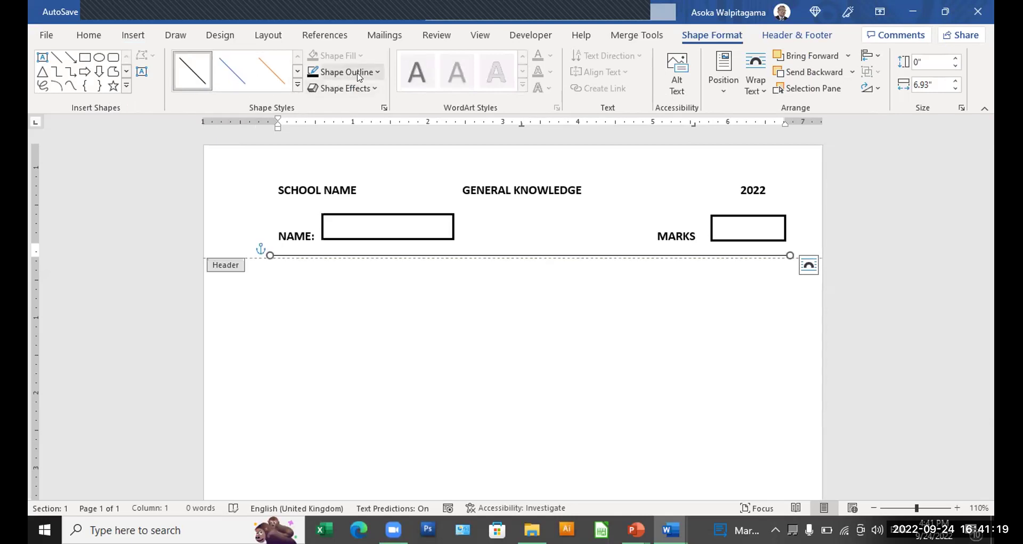
pyautogui.click(346, 72)
pyautogui.moveTo(392, 269)
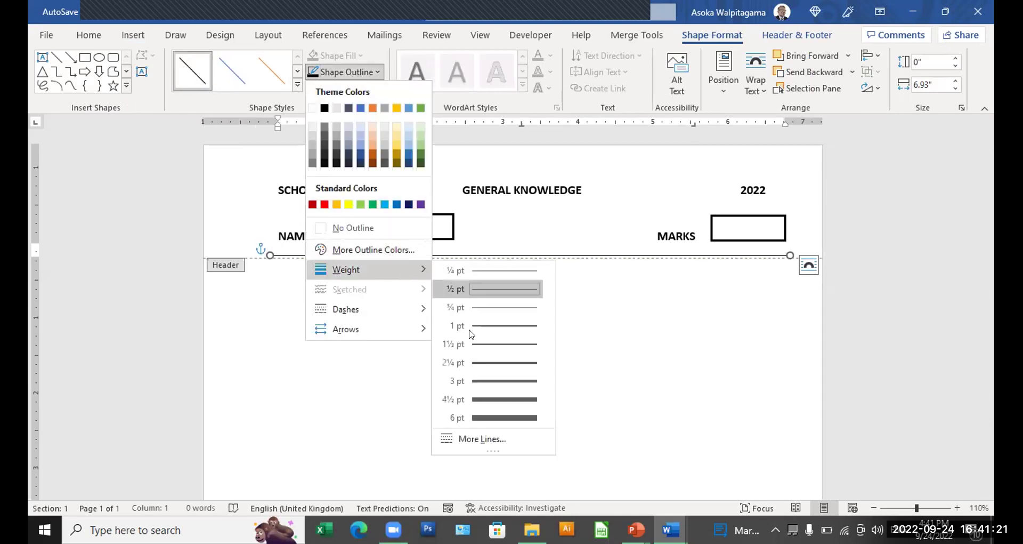
pyautogui.click(473, 359)
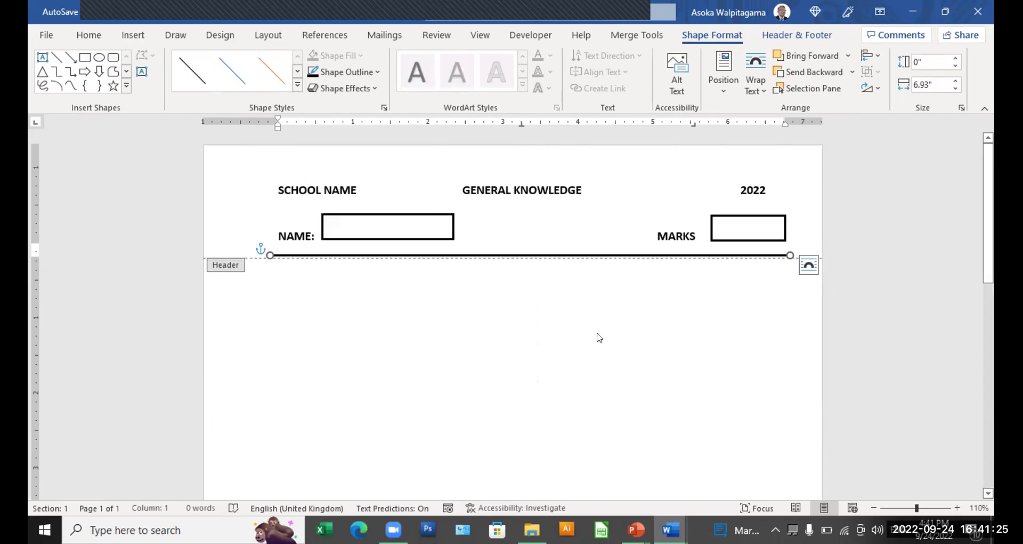
pyautogui.doubleClick(371, 383)
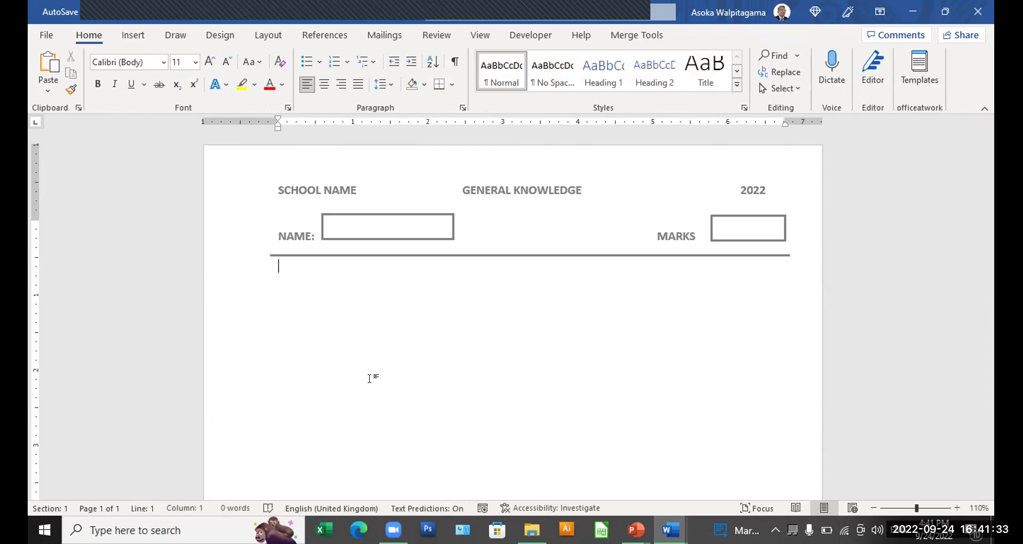
# Step: Below a blank first body line, enter "1.) Answer below" as plain text, undoing the automatic numbering
pyautogui.press('Return')
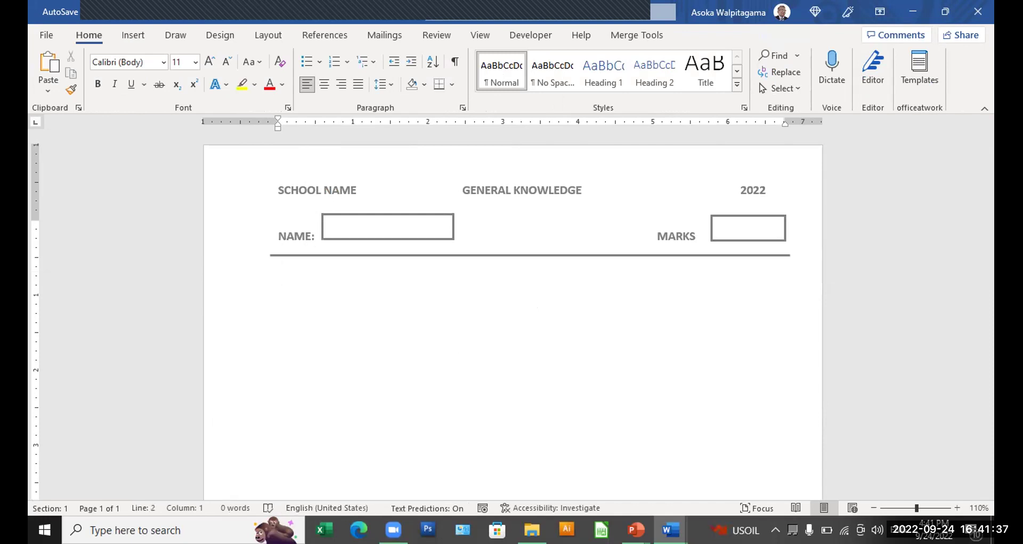
pyautogui.write('g')
pyautogui.press('BackSpace')
pyautogui.write('1')
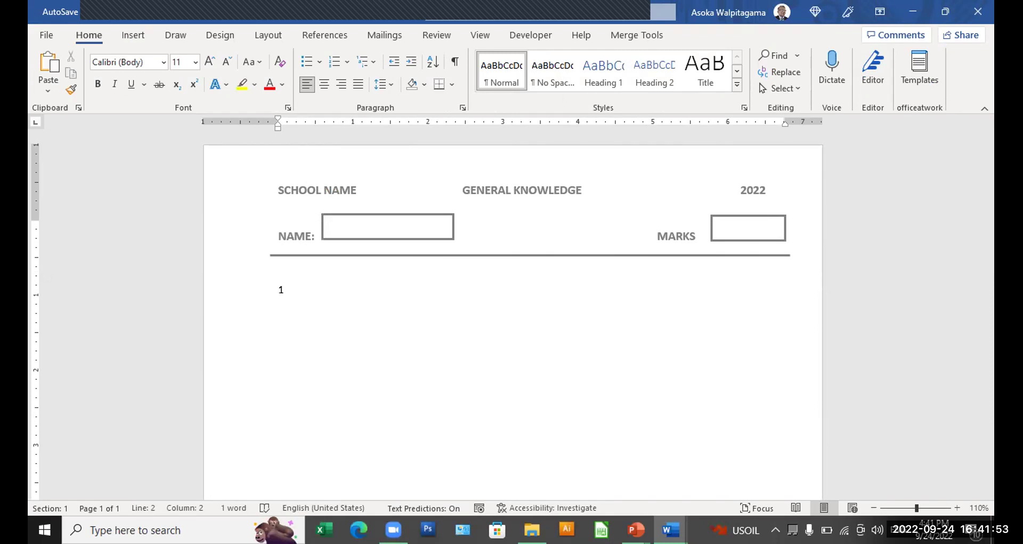
pyautogui.write('.)')
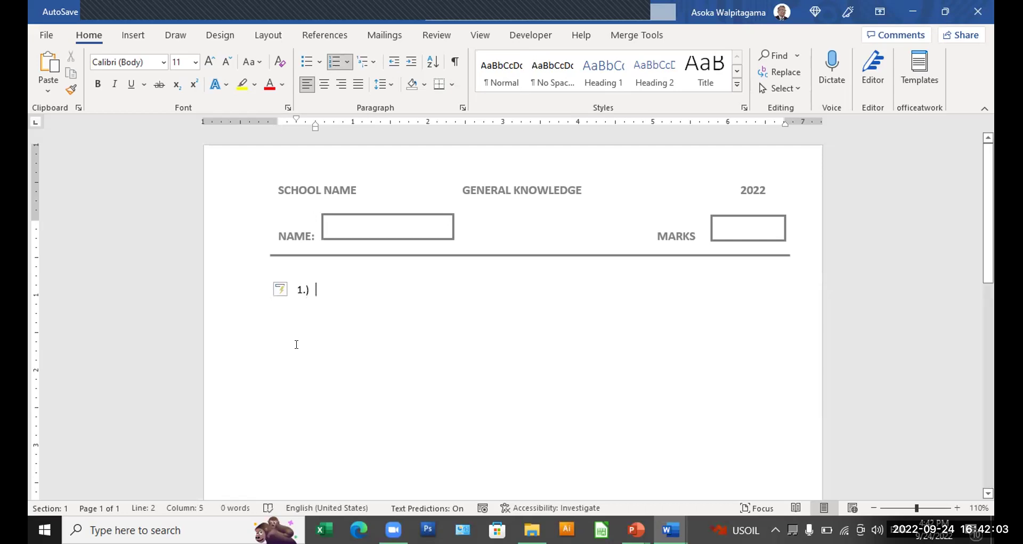
pyautogui.click(287, 292)
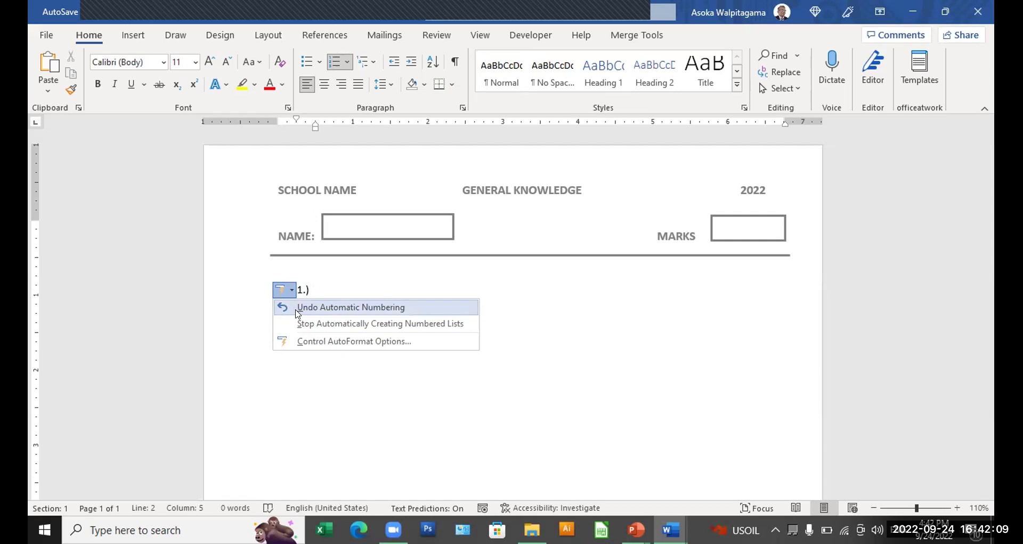
pyautogui.click(297, 309)
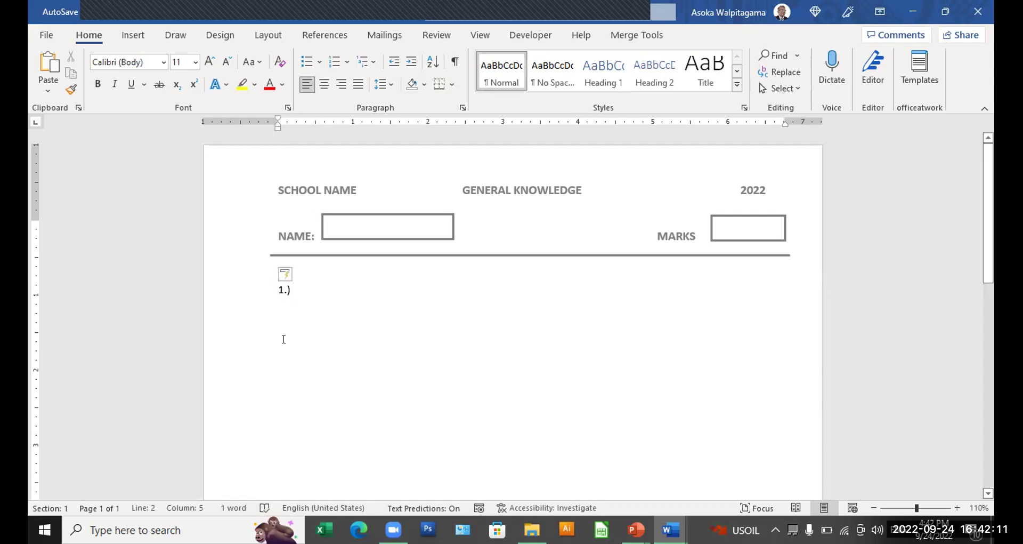
pyautogui.write('Answer below')
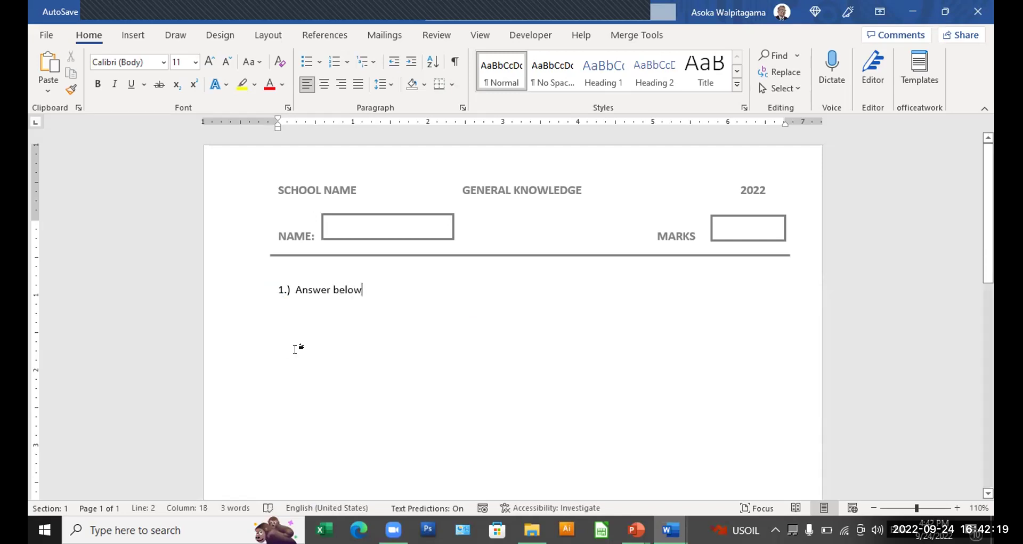
# Step: Add the indented sub-question "a.) 56+32 =" followed by an underscore answer blank on the line below
pyautogui.press('Return')
pyautogui.write('a.')
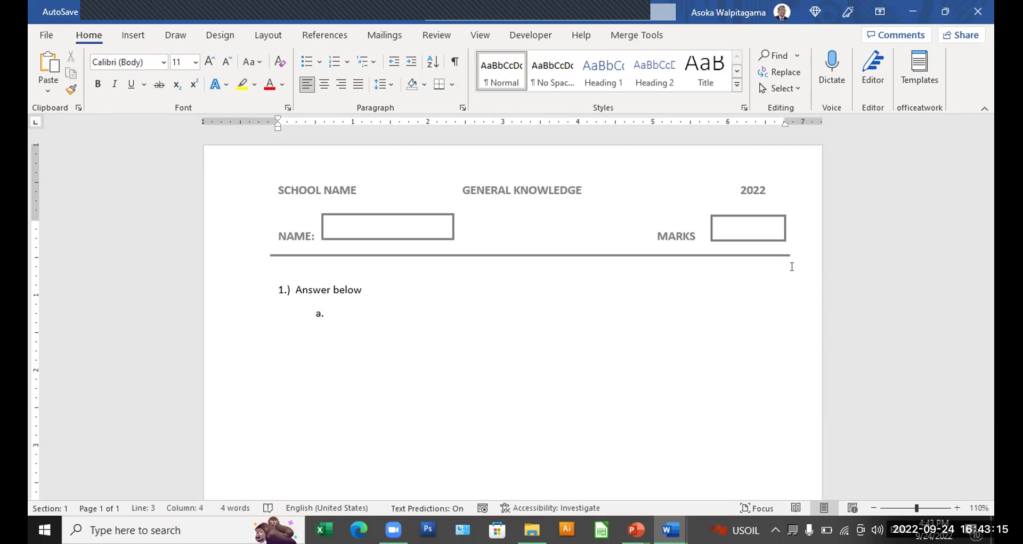
pyautogui.write(') 56+32   =')
pyautogui.write('__________')
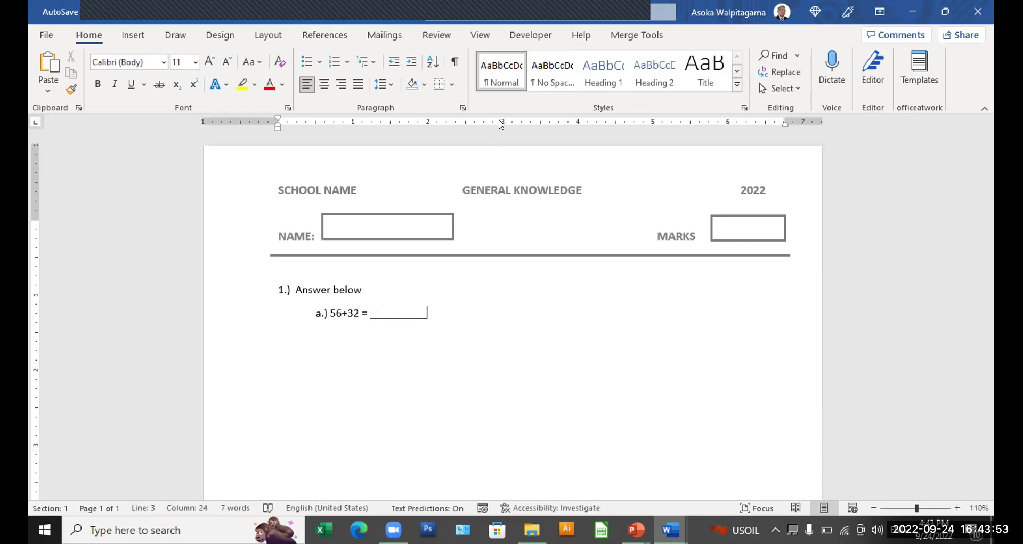
# Step: With the ruler shown, choose the left tab type and set a left tab stop at about 3.75" for the a.) line
pyautogui.click(480, 35)
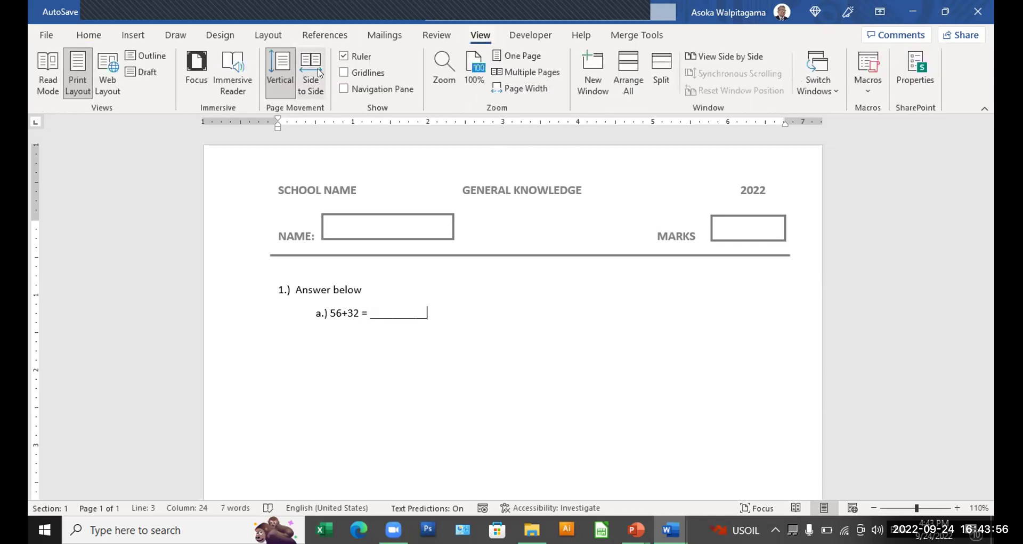
pyautogui.click(343, 56)
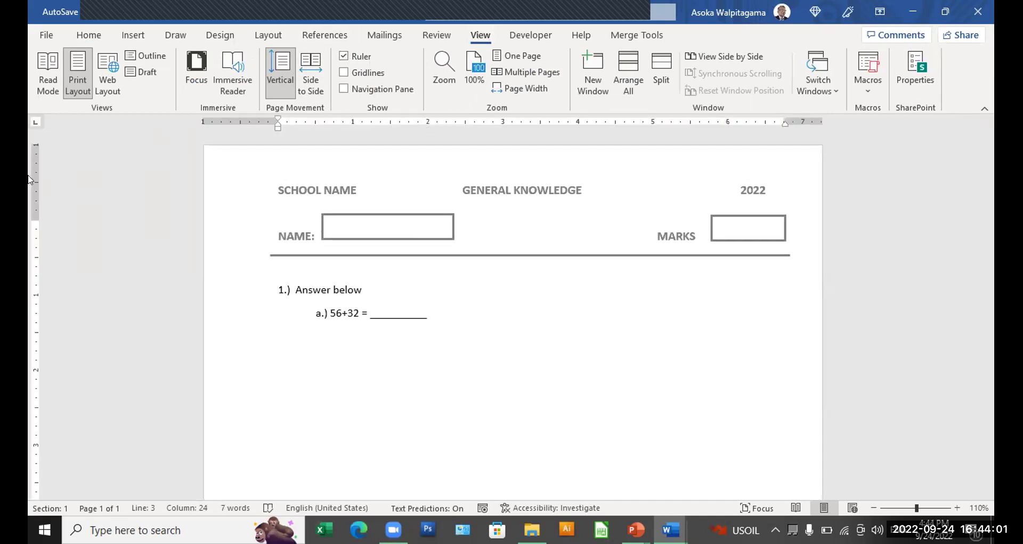
pyautogui.click(35, 124)
pyautogui.click(35, 125)
pyautogui.click(35, 125)
pyautogui.click(34, 124)
pyautogui.click(34, 124)
pyautogui.click(559, 123)
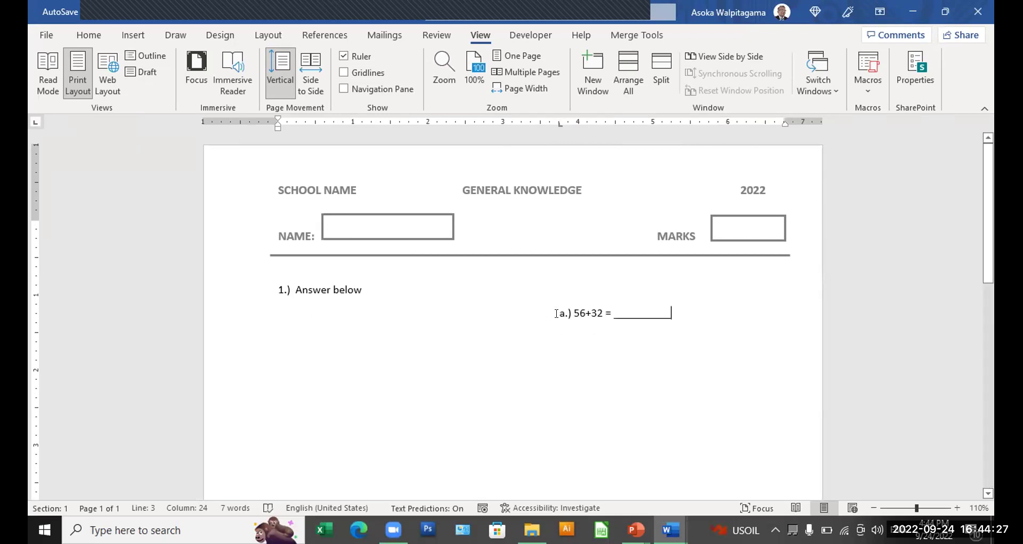
# Step: Replace the tab before a.) by setting a left tab stop at about 0.5" and indenting the a.) line to it
pyautogui.click(560, 313)
pyautogui.press('BackSpace')
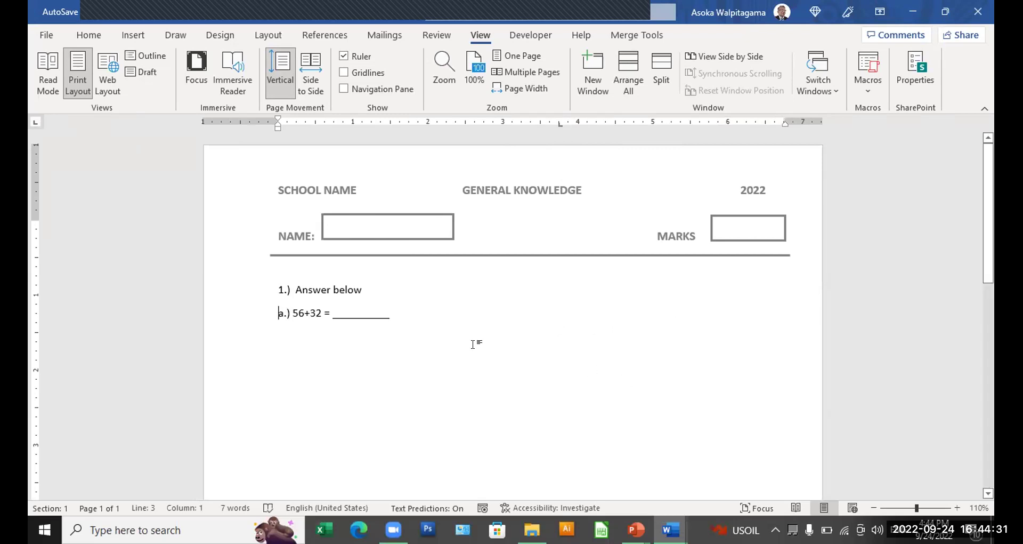
pyautogui.click(314, 125)
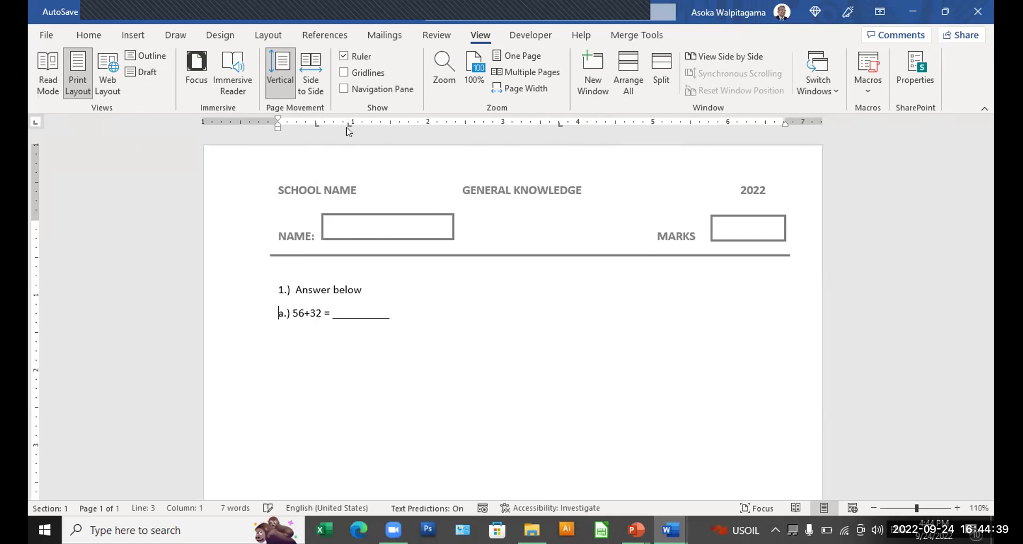
pyautogui.click(349, 128)
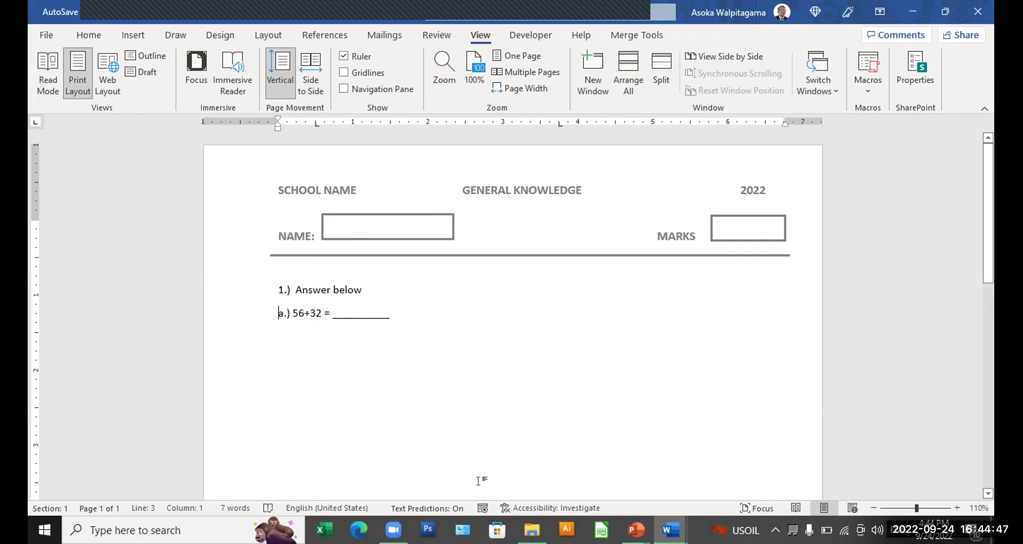
pyautogui.press('Tab')
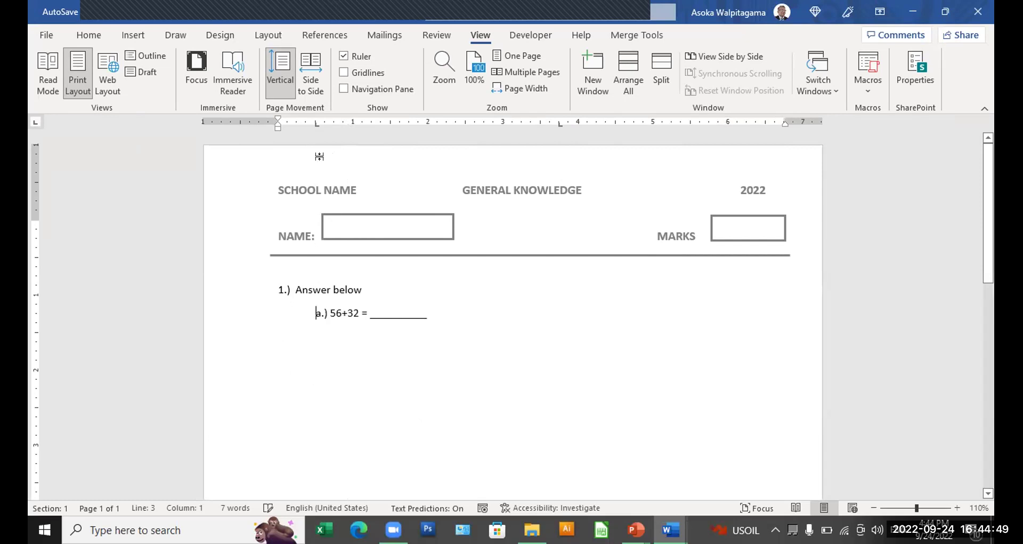
# Step: Add the label "b.)" after the a.) answer blank, aligned to the tab stop at about 3.75"
pyautogui.click(474, 310)
pyautogui.press('Tab')
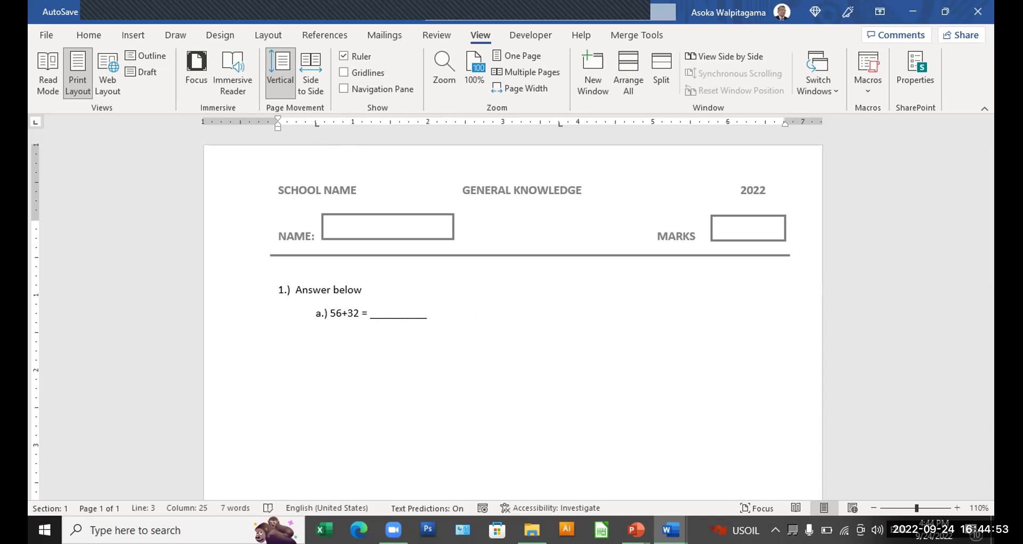
pyautogui.write('b.)')
pyautogui.click(133, 35)
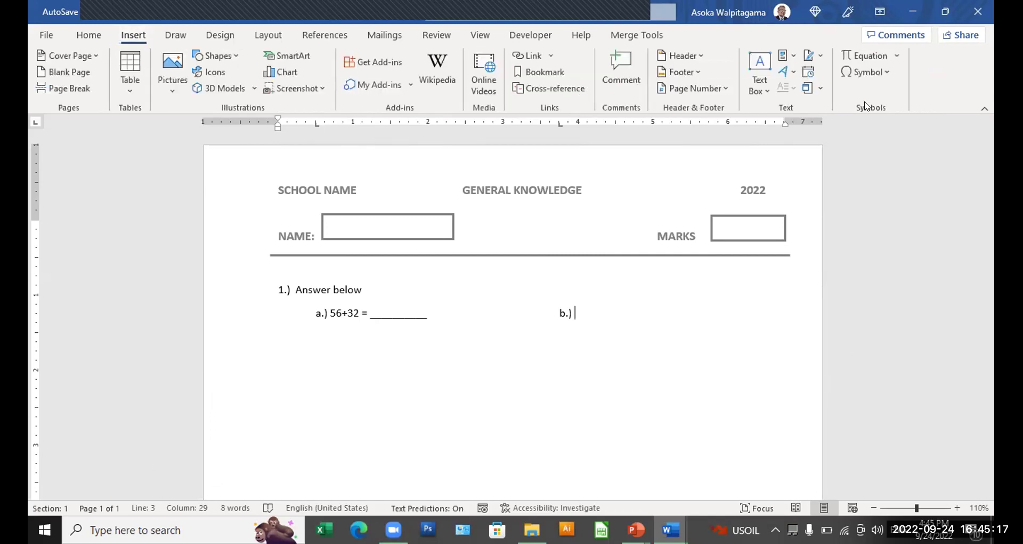
pyautogui.click(873, 62)
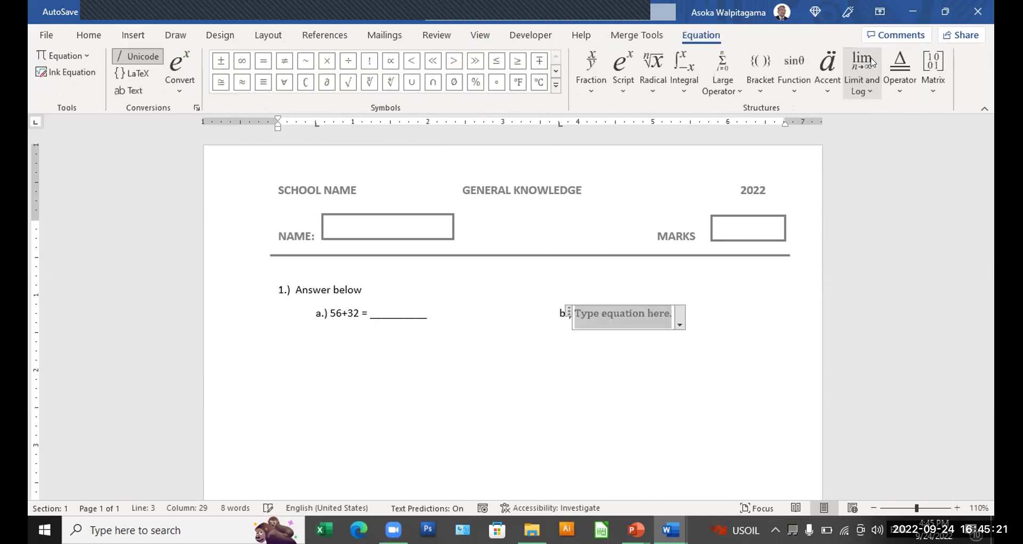
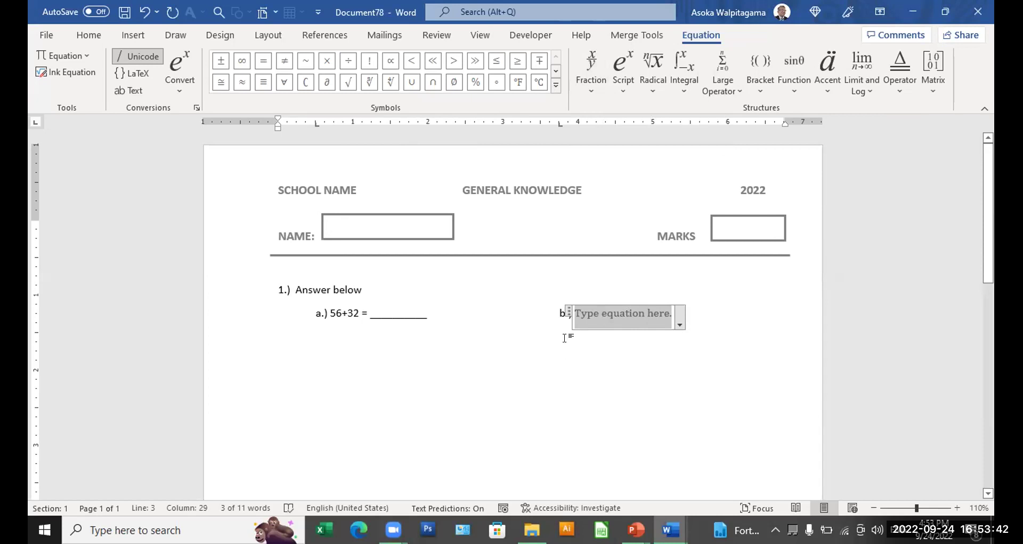
pyautogui.click(568, 315)
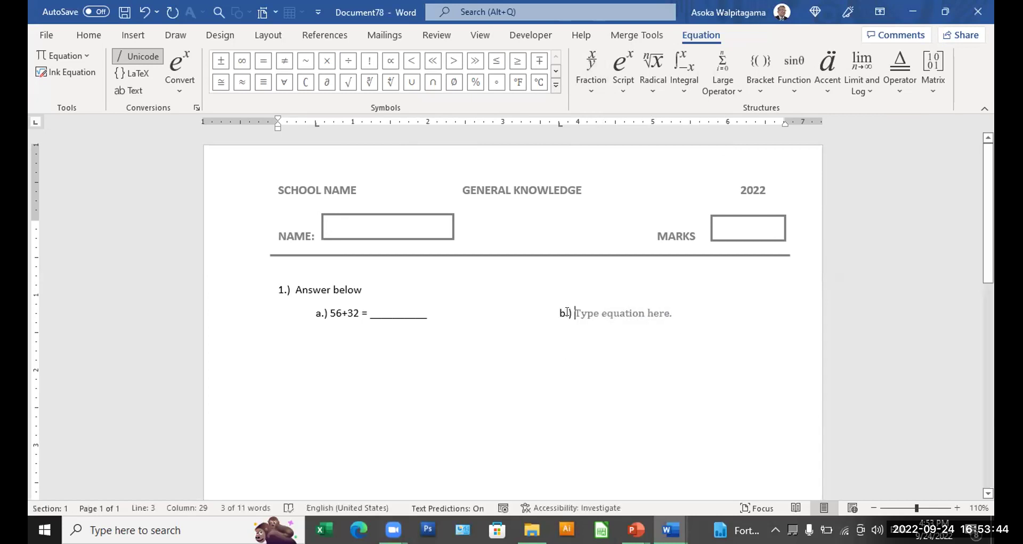
pyautogui.click(568, 314)
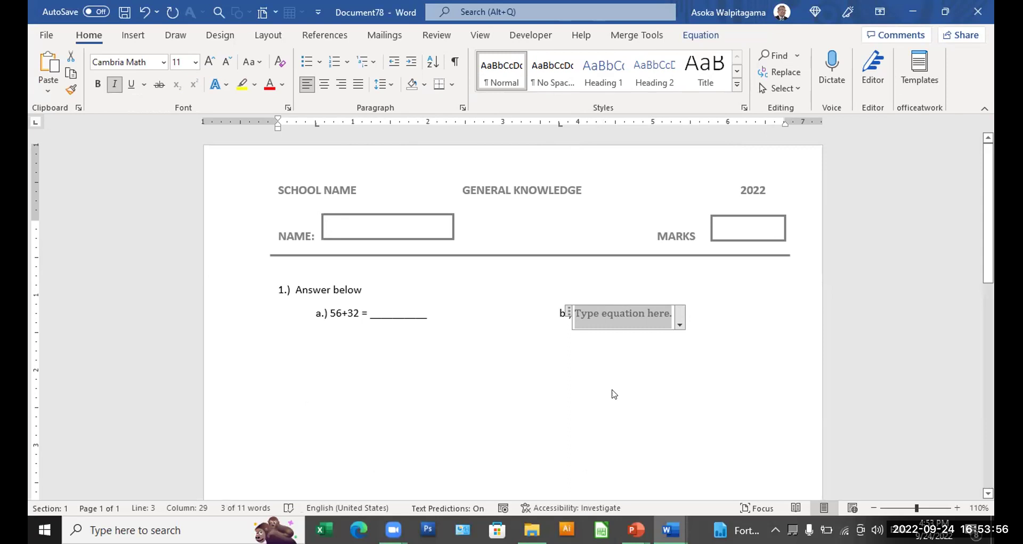
pyautogui.press('BackSpace')
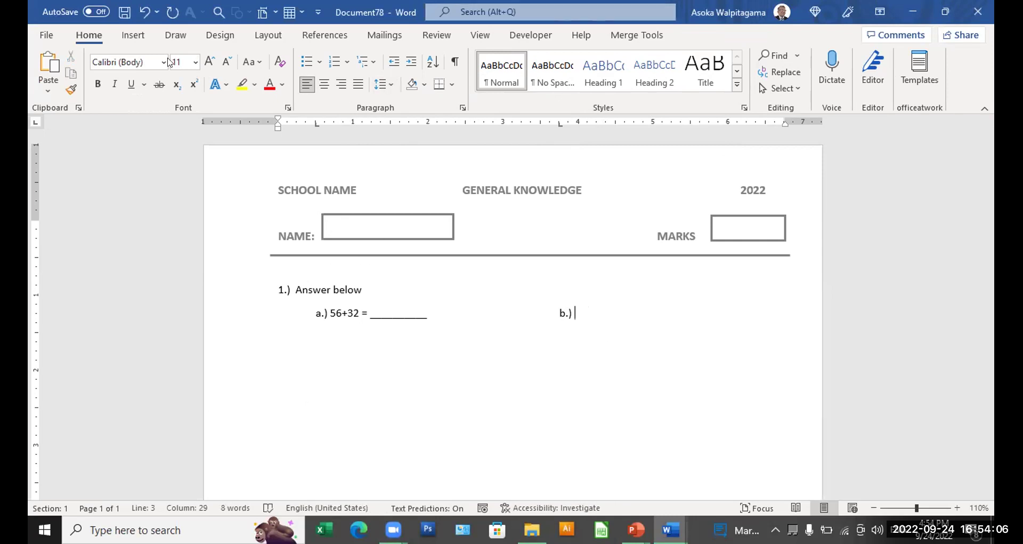
# Step: Insert a new equation after b.) and enter the square root of 49 in it
pyautogui.click(133, 34)
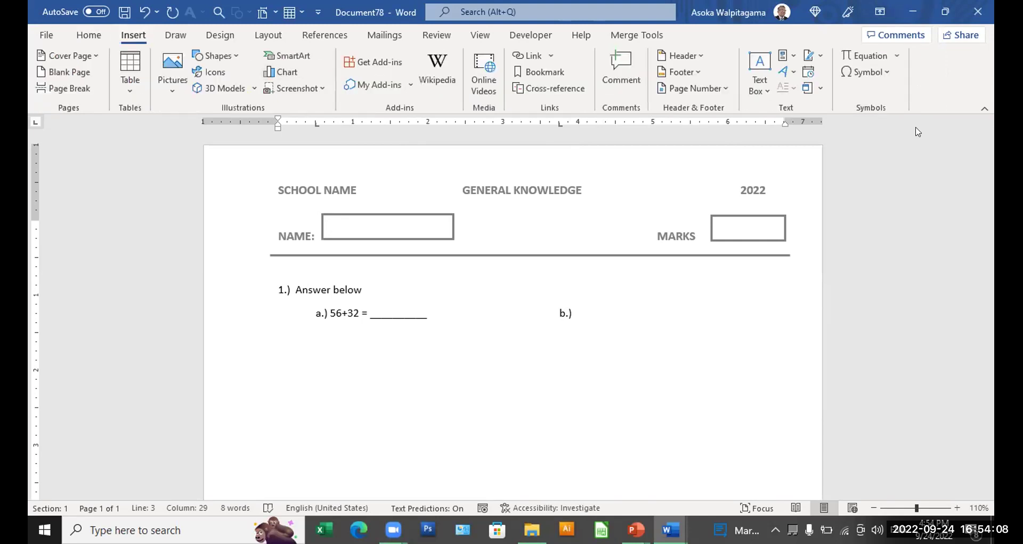
pyautogui.click(877, 55)
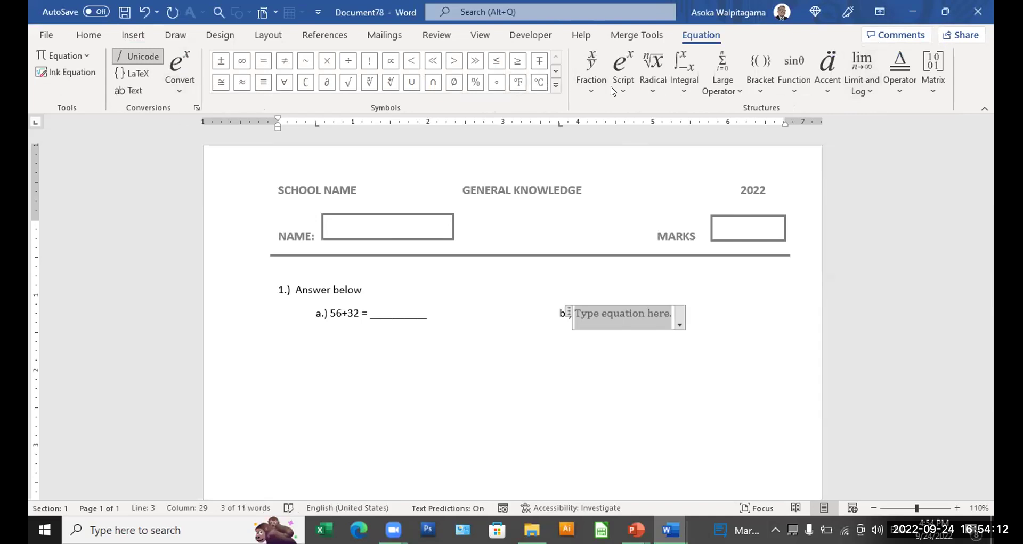
pyautogui.click(556, 88)
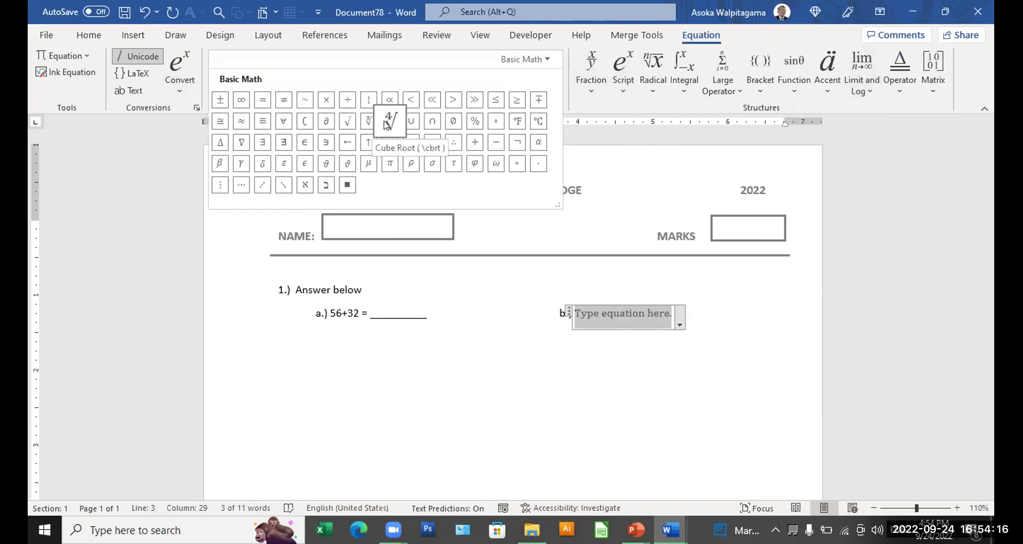
pyautogui.click(349, 121)
pyautogui.write('4')
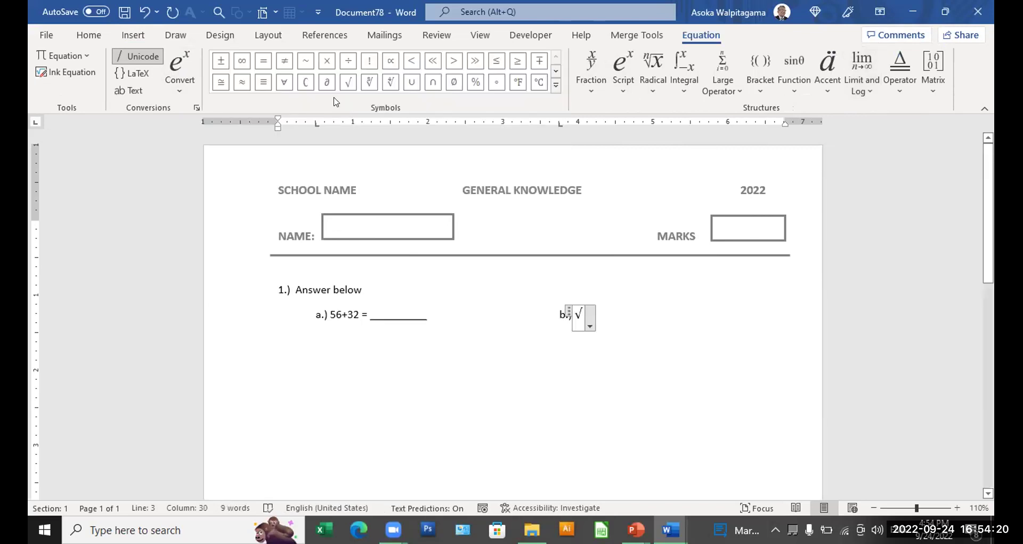
pyautogui.write('9')
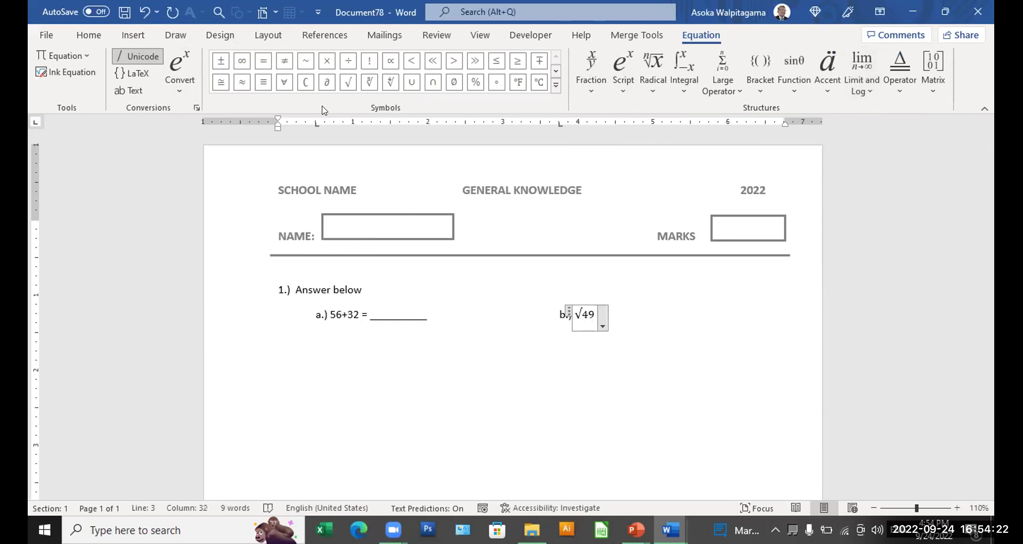
pyautogui.press('space')
pyautogui.press('Right')
# Step: Extend the b.) equation with "+ 2πR", using the π symbol from the Basic Math set
pyautogui.write('+ ')
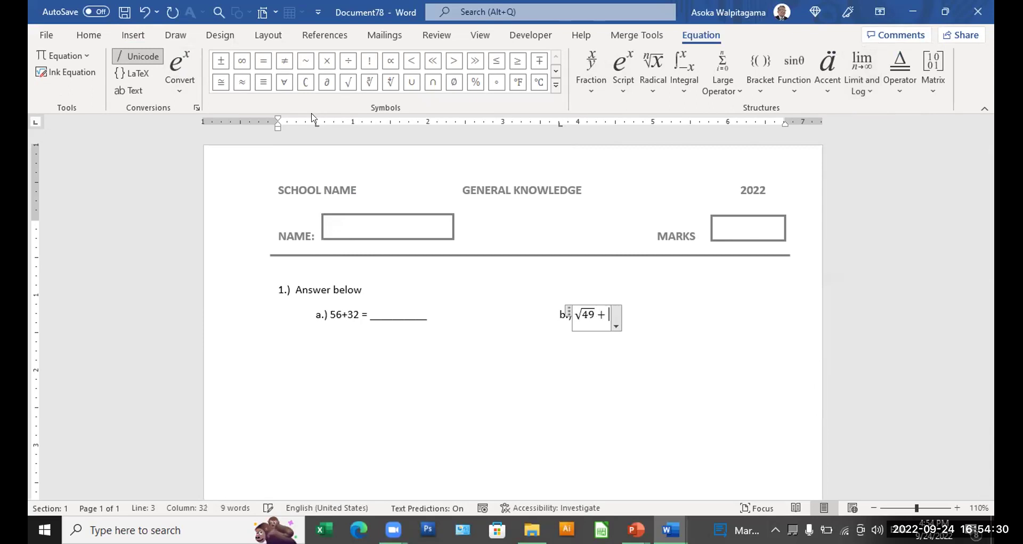
pyautogui.write('2')
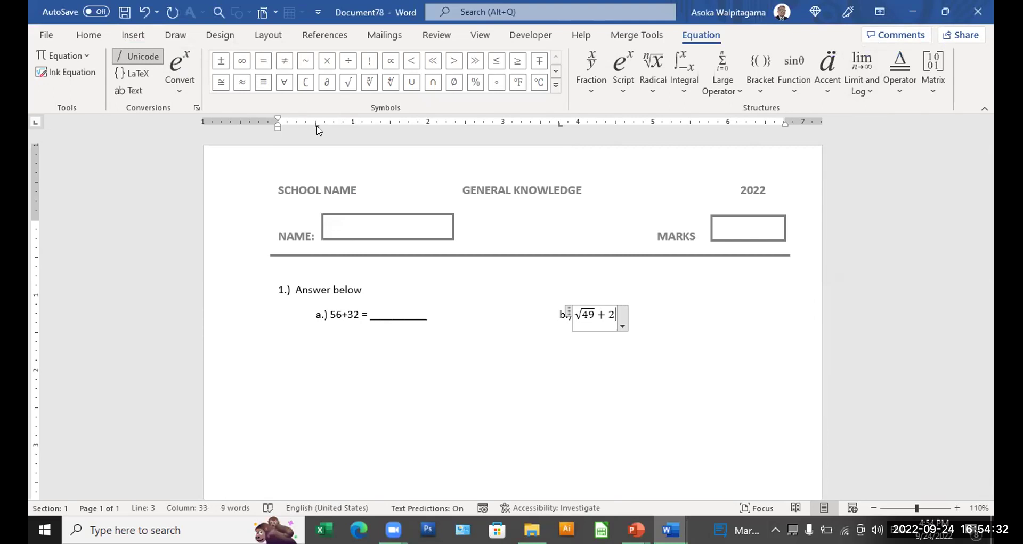
pyautogui.click(555, 84)
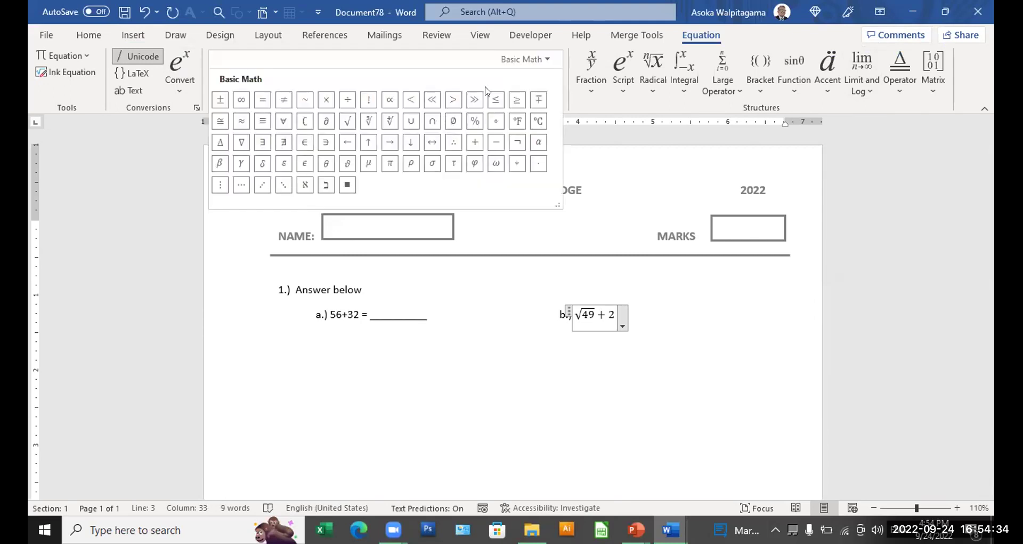
pyautogui.click(390, 165)
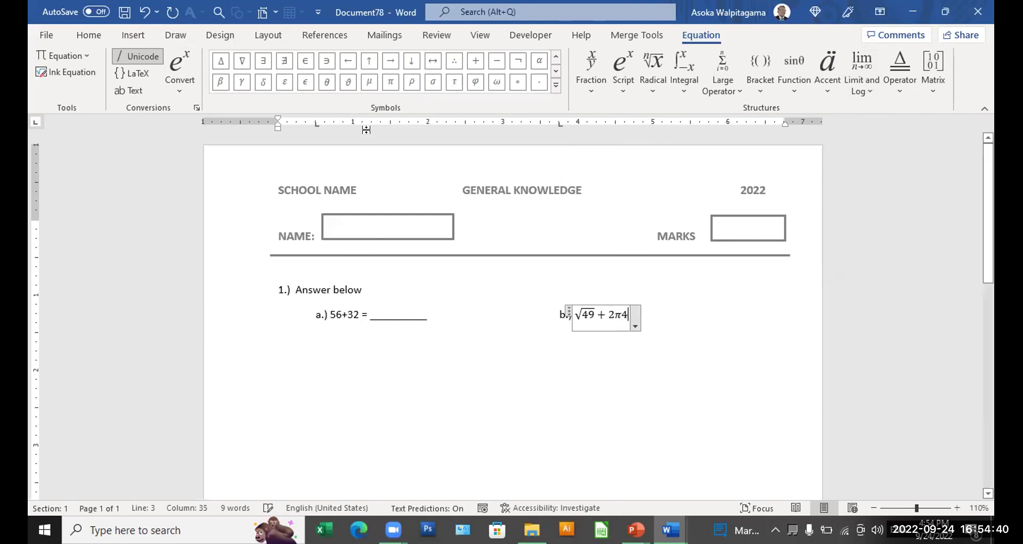
pyautogui.write('R')
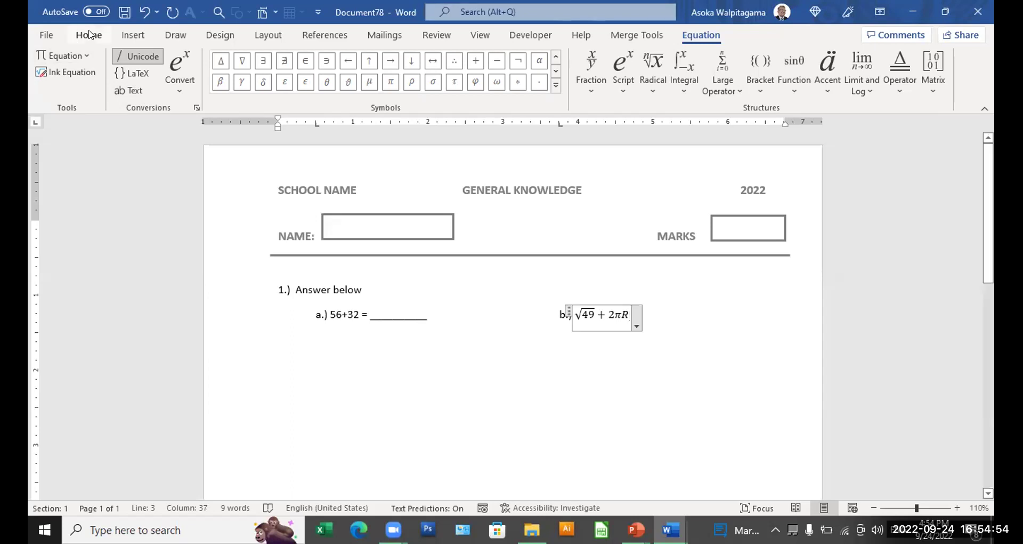
# Step: Place a superscript 2 as normal text just after the b.) equation
pyautogui.click(89, 35)
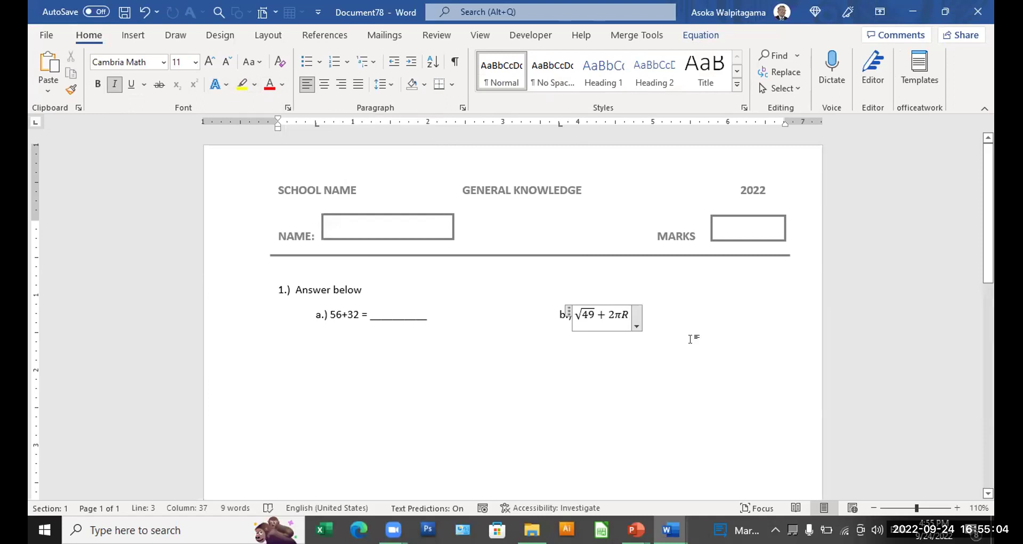
pyautogui.click(691, 338)
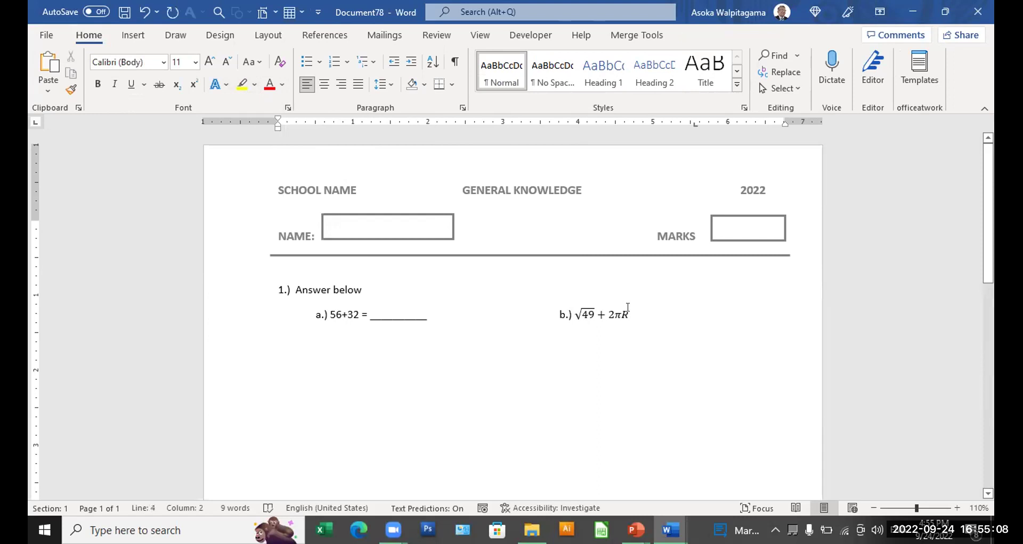
pyautogui.click(631, 317)
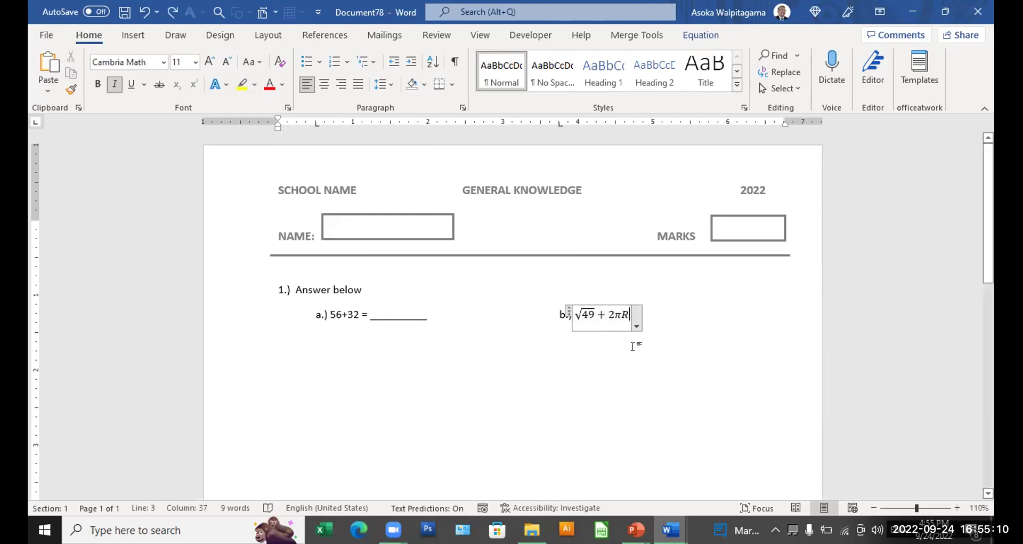
pyautogui.click(635, 344)
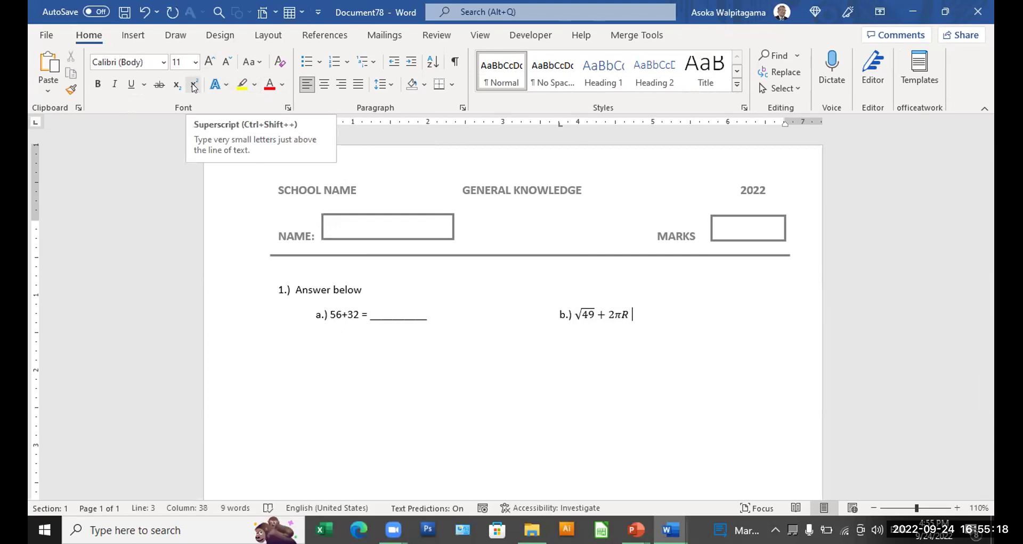
pyautogui.click(195, 86)
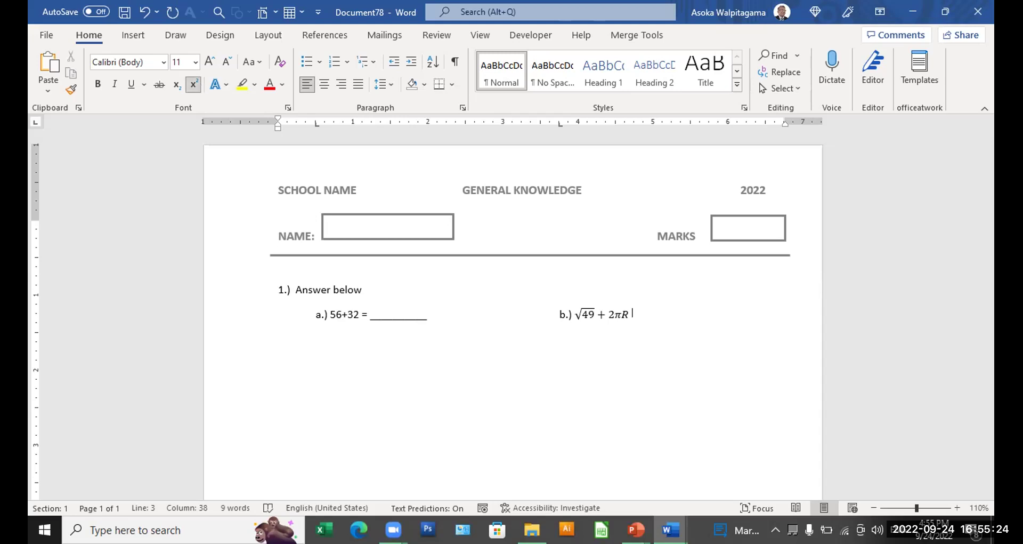
pyautogui.write('2')
# Step: Delete the 2 before π in the b.) equation and close the gap between R and the superscript 2
pyautogui.click(612, 313)
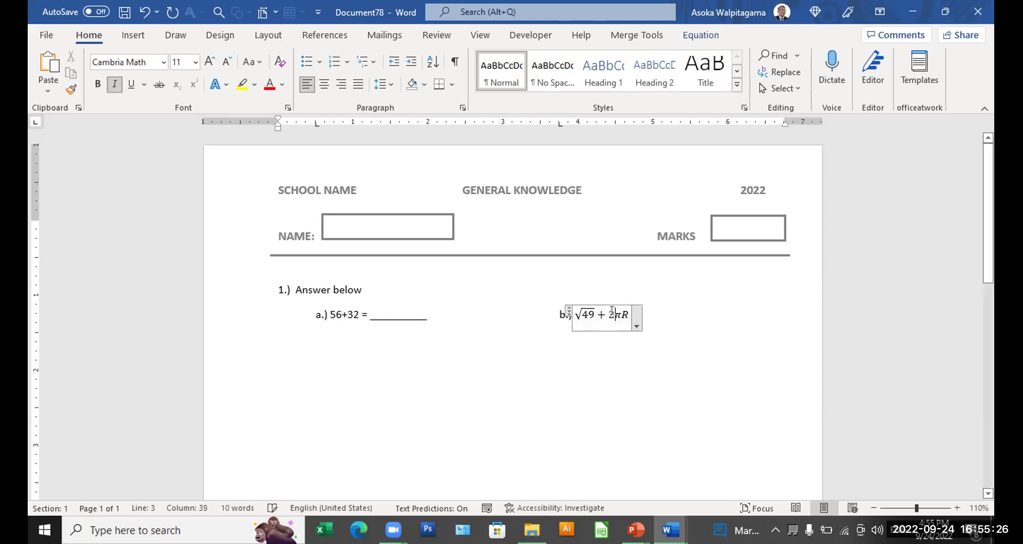
pyautogui.press('BackSpace')
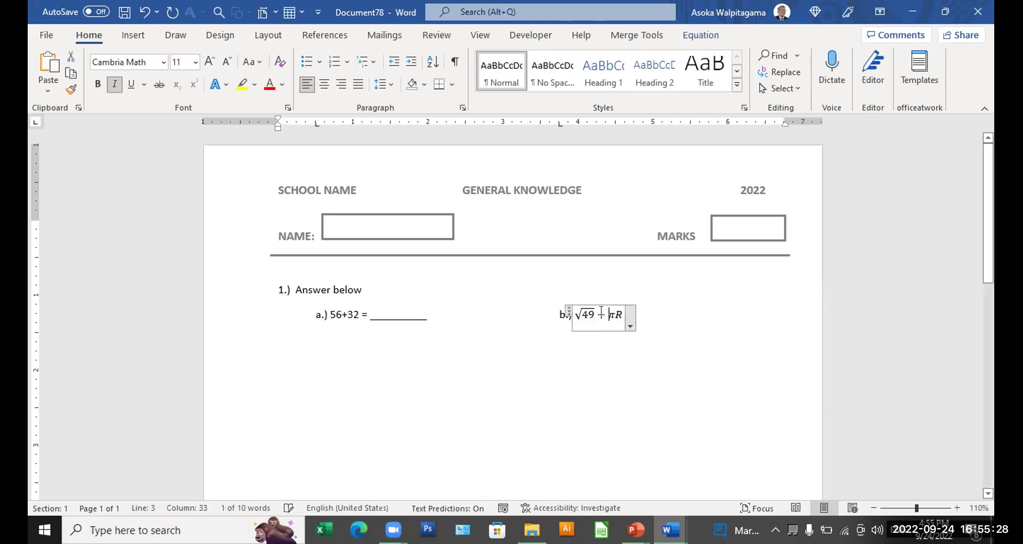
pyautogui.click(667, 313)
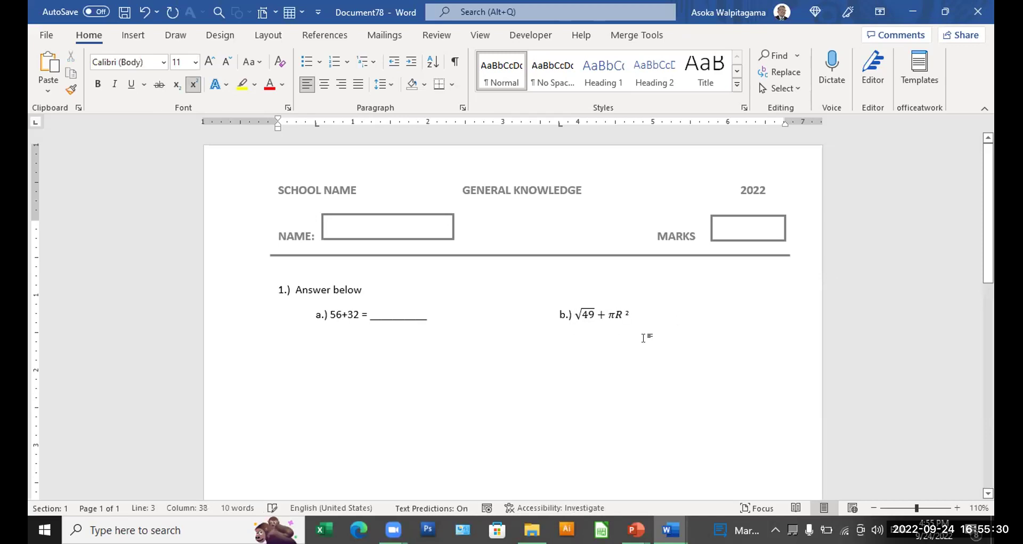
pyautogui.press('BackSpace')
pyautogui.press('BackSpace')
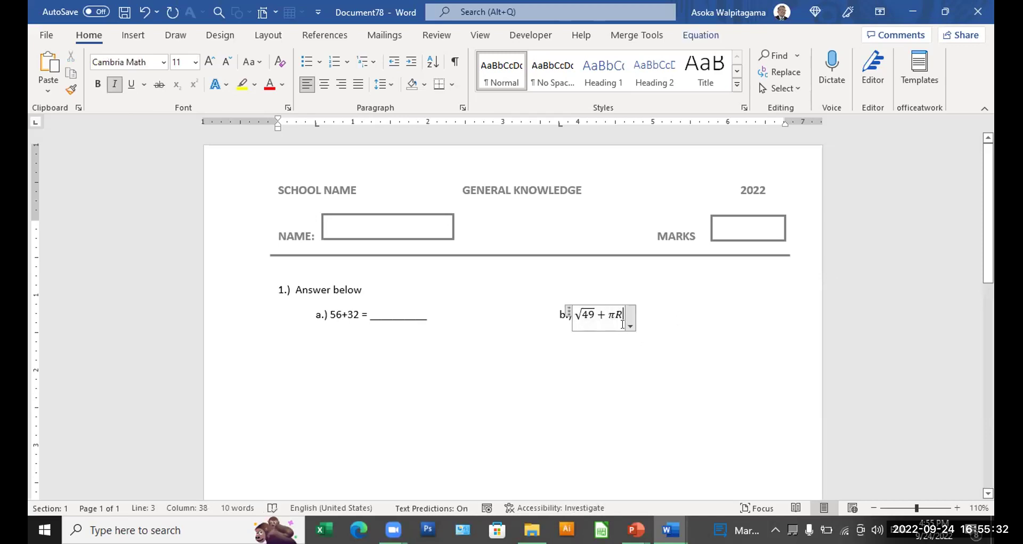
pyautogui.click(669, 352)
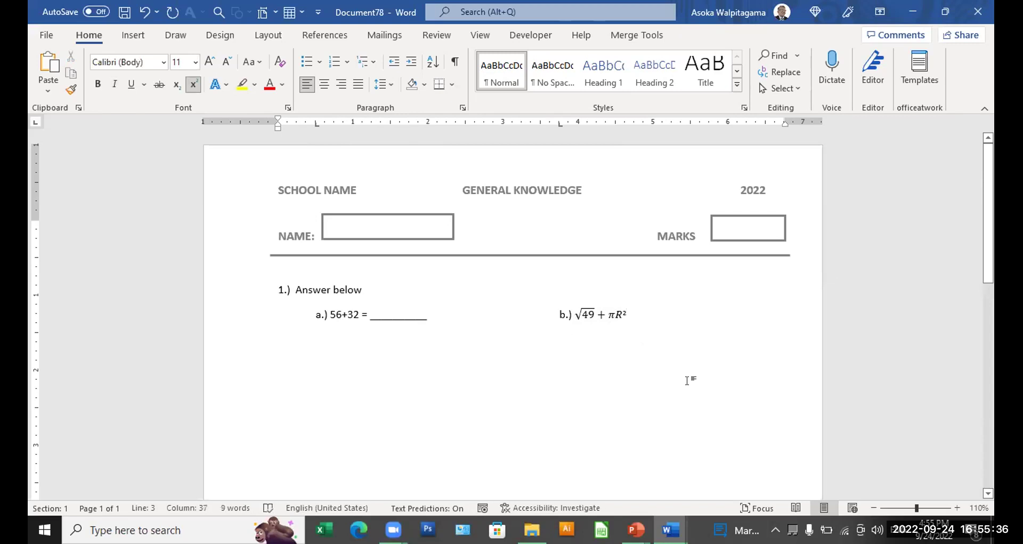
# Step: Start a new line indented to the first tab stop and enter "C.)" with superscript turned off
pyautogui.click(958, 509)
pyautogui.press('Return')
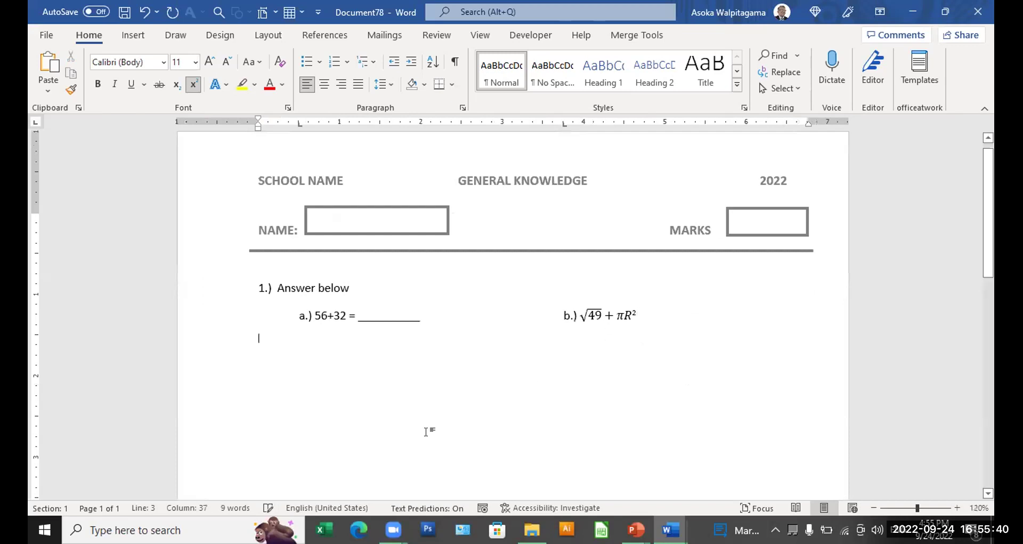
pyautogui.press('Tab')
pyautogui.write('q')
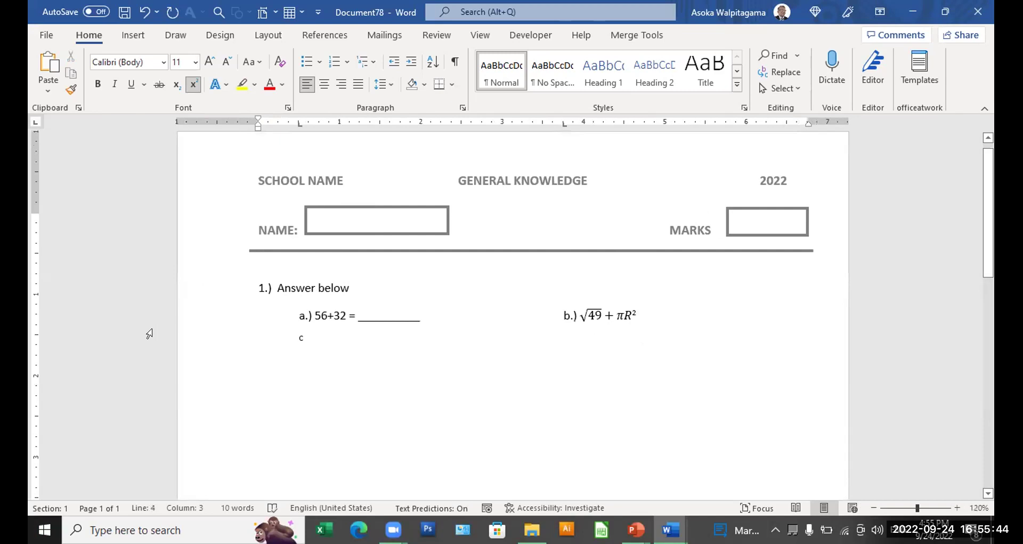
pyautogui.press('BackSpace')
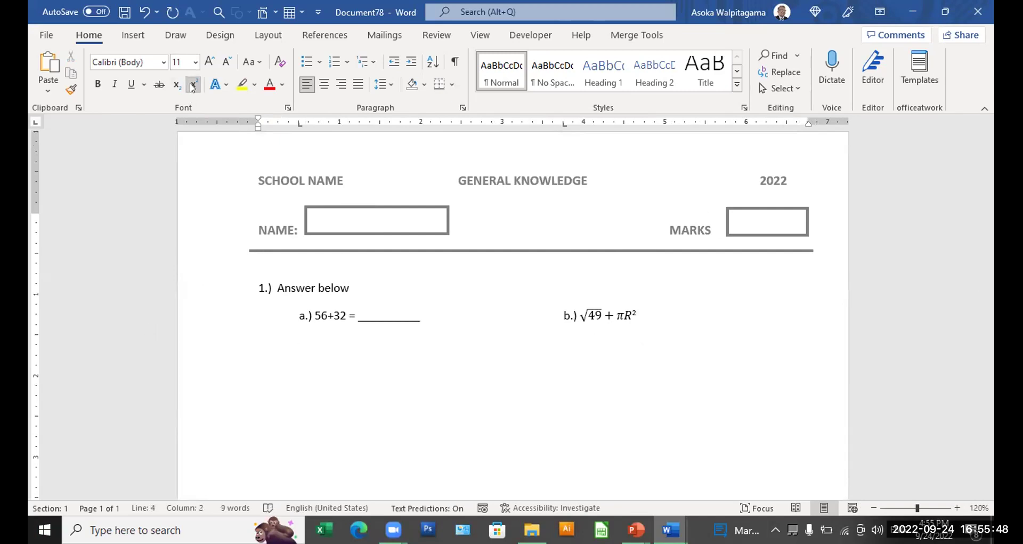
pyautogui.write('c.)')
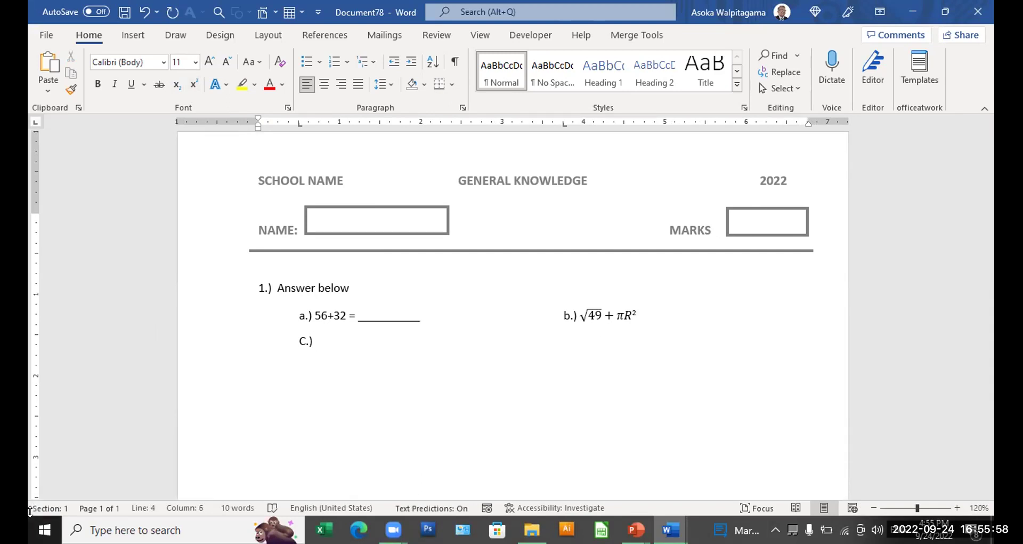
# Step: Enter "FILL THE TABLE BELOW" after "C.)" and convert that phrase to sentence case
pyautogui.write('FILL THE')
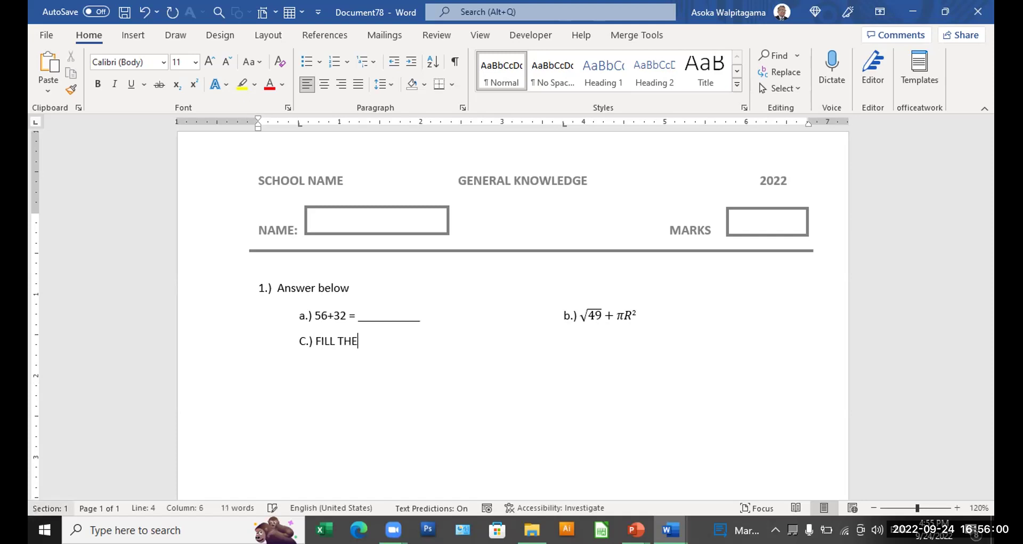
pyautogui.write(' TABLE BELOW')
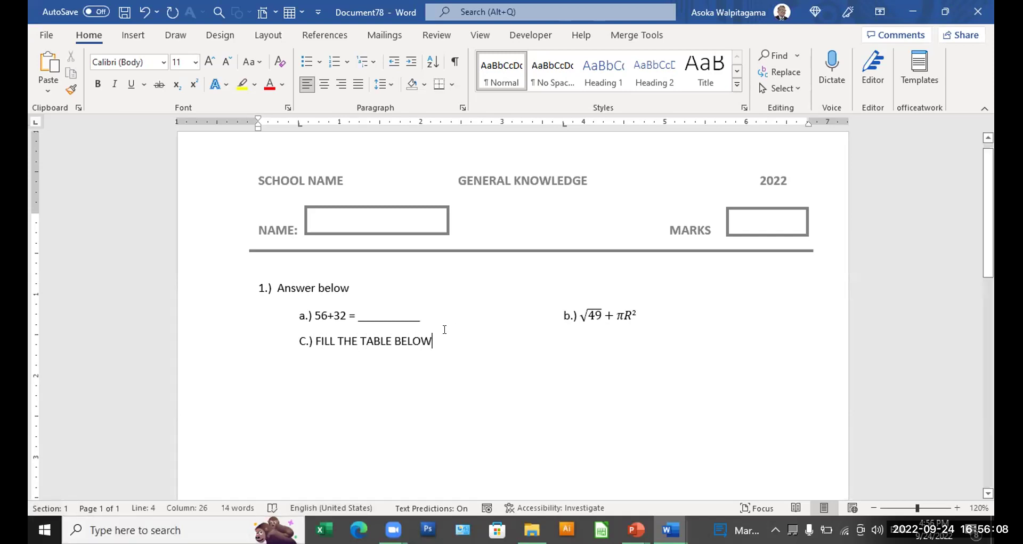
pyautogui.moveTo(433, 344); pyautogui.dragTo(320, 341)
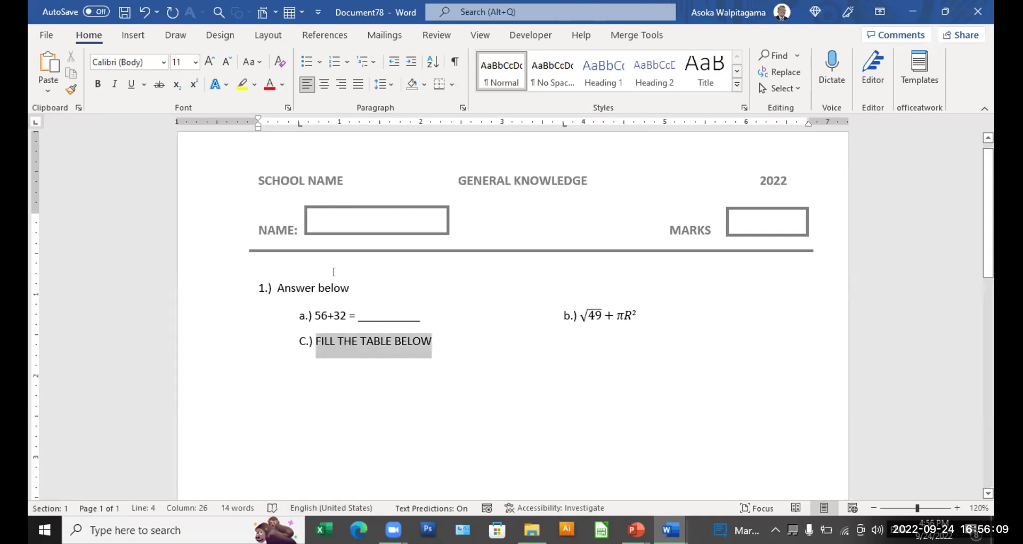
pyautogui.click(261, 64)
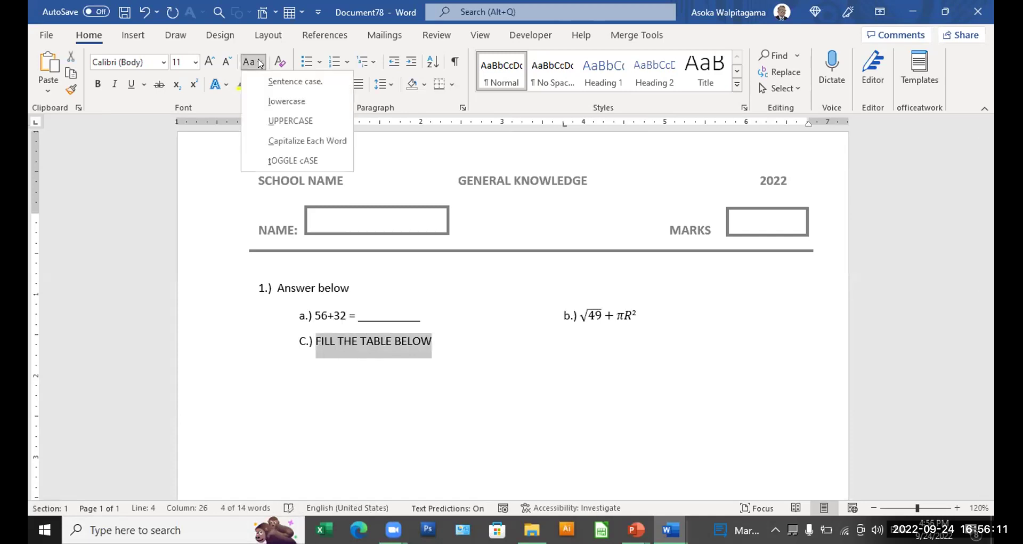
pyautogui.click(280, 83)
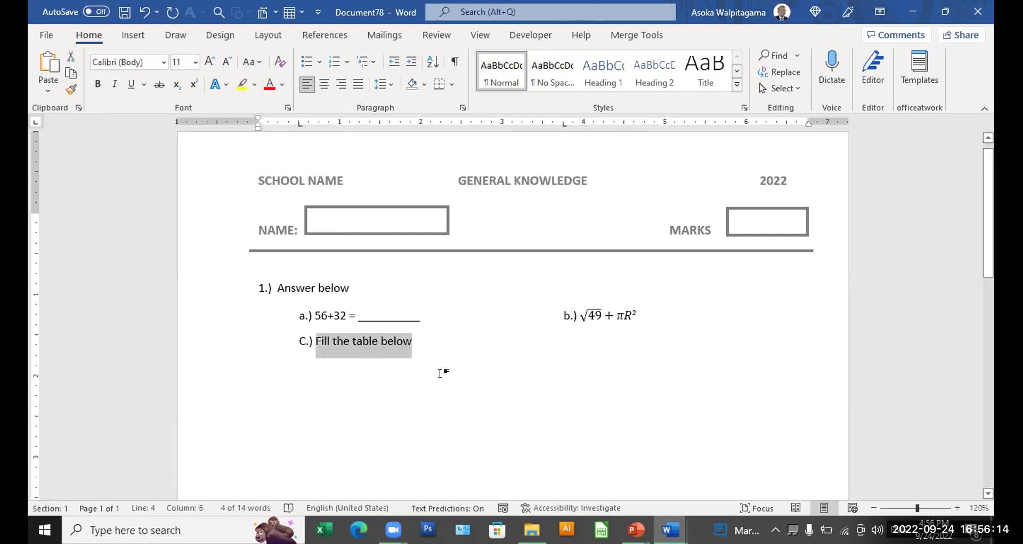
pyautogui.click(446, 353)
# Step: Insert a table with four columns and four rows two lines below the C.) question
pyautogui.press('Return')
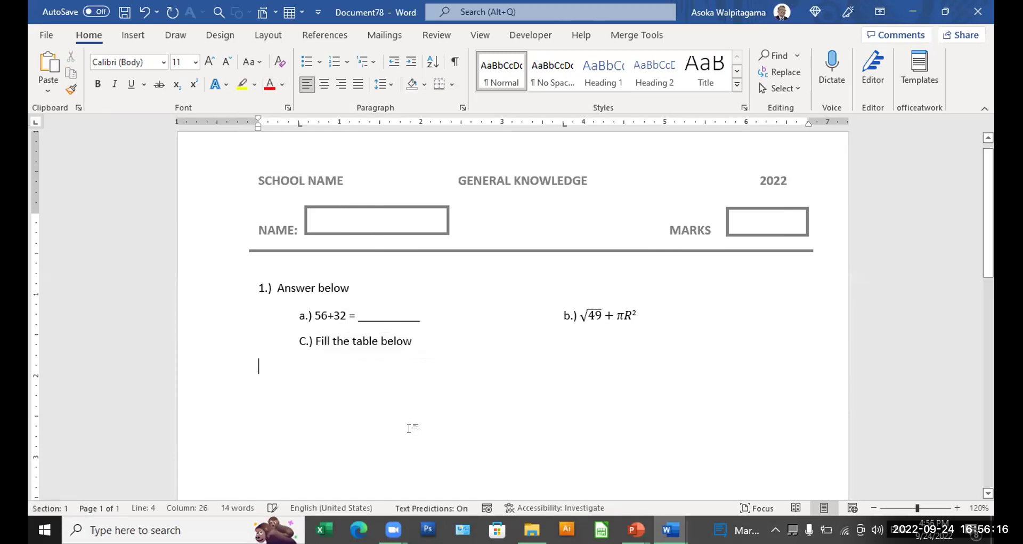
pyautogui.press('Return')
pyautogui.click(134, 35)
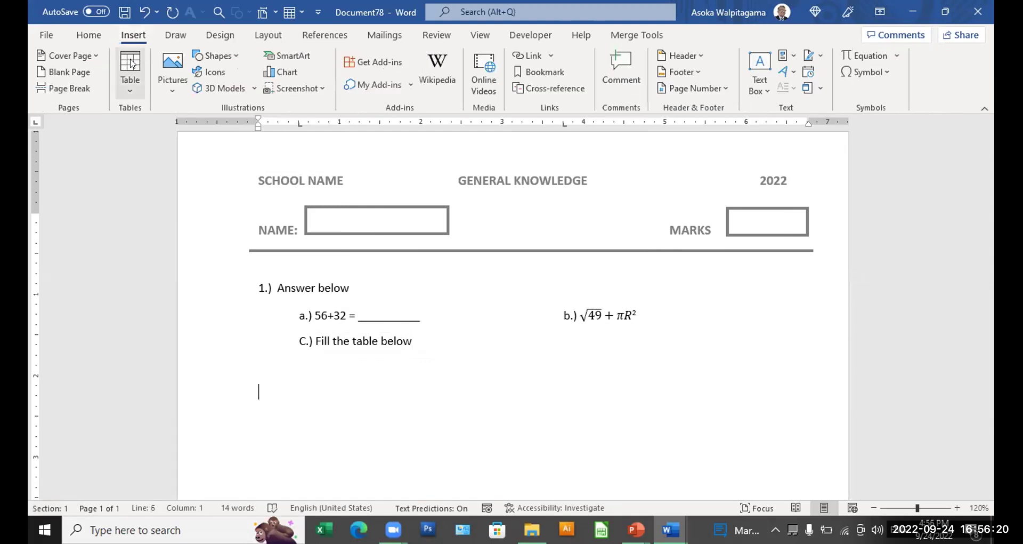
pyautogui.click(131, 65)
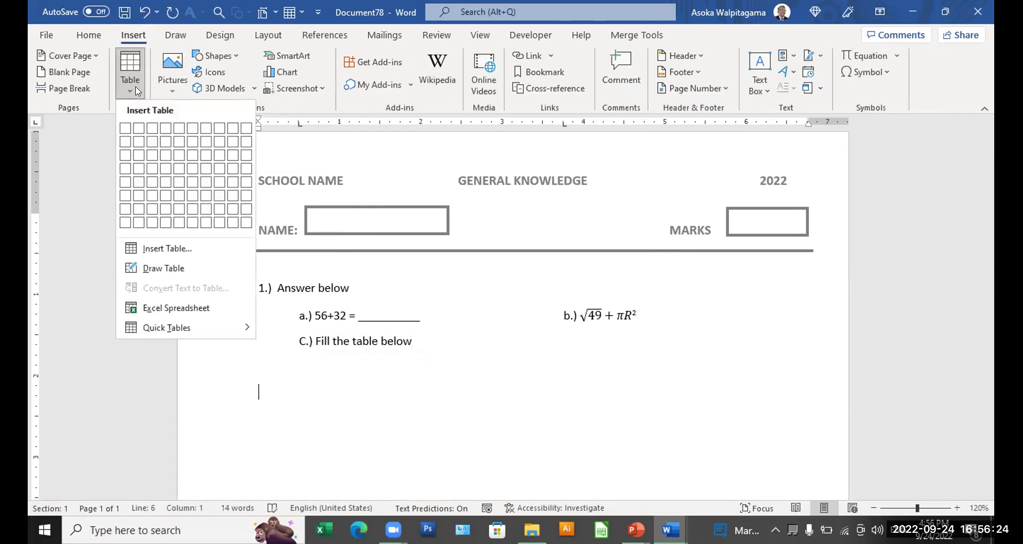
pyautogui.click(167, 174)
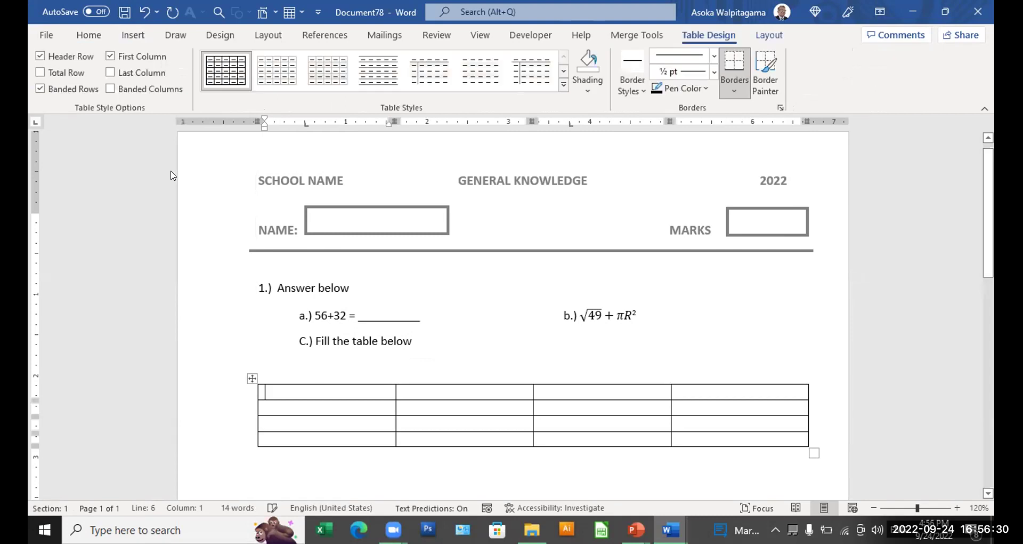
# Step: Fill the table's header row with MONTH, SALES, EXP and PROFIT
pyautogui.write('MONTH')
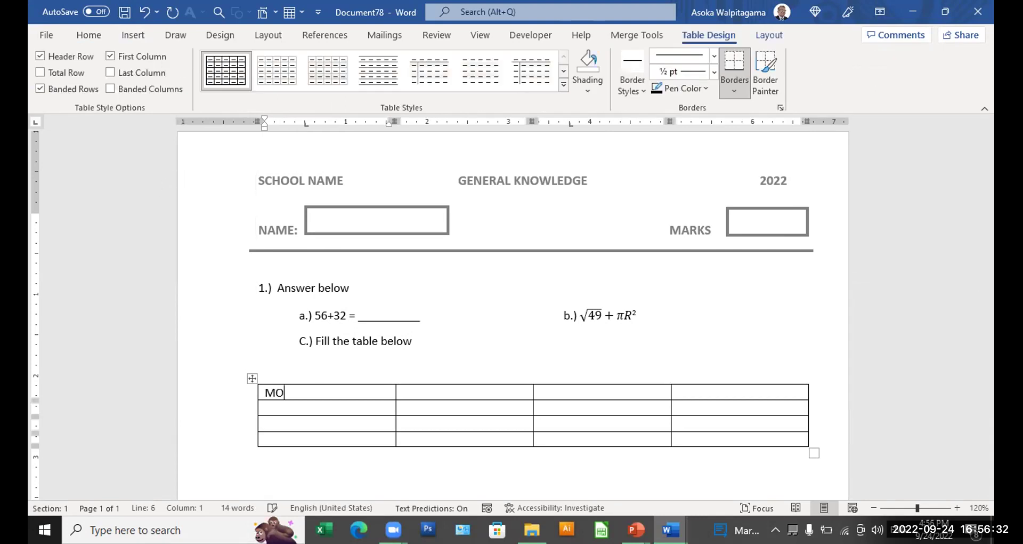
pyautogui.press('Tab')
pyautogui.write('SALES')
pyautogui.press('Tab')
pyautogui.write('EXP')
pyautogui.press('Tab')
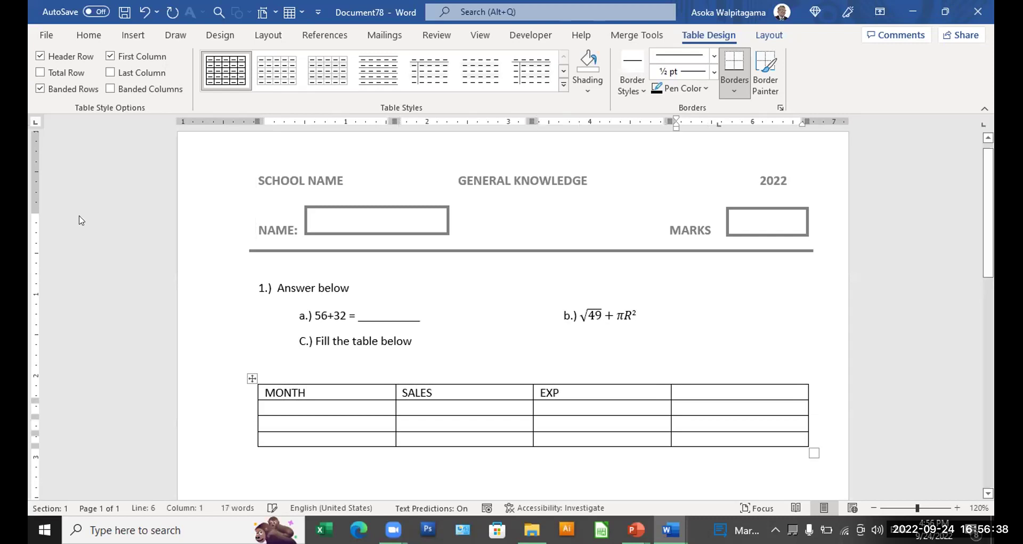
pyautogui.write('PROFIT')
# Step: In the first row under the headings, enter 5000 for SALES and 4500 for EXP
pyautogui.click(455, 404)
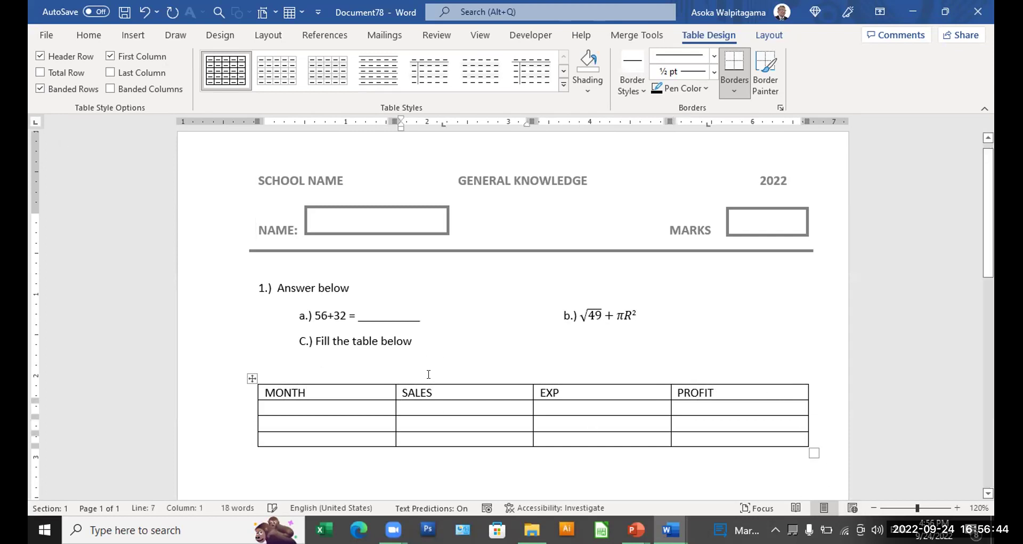
pyautogui.write('5000')
pyautogui.press('Tab')
pyautogui.write('45')
pyautogui.press('Right')
pyautogui.press('Right')
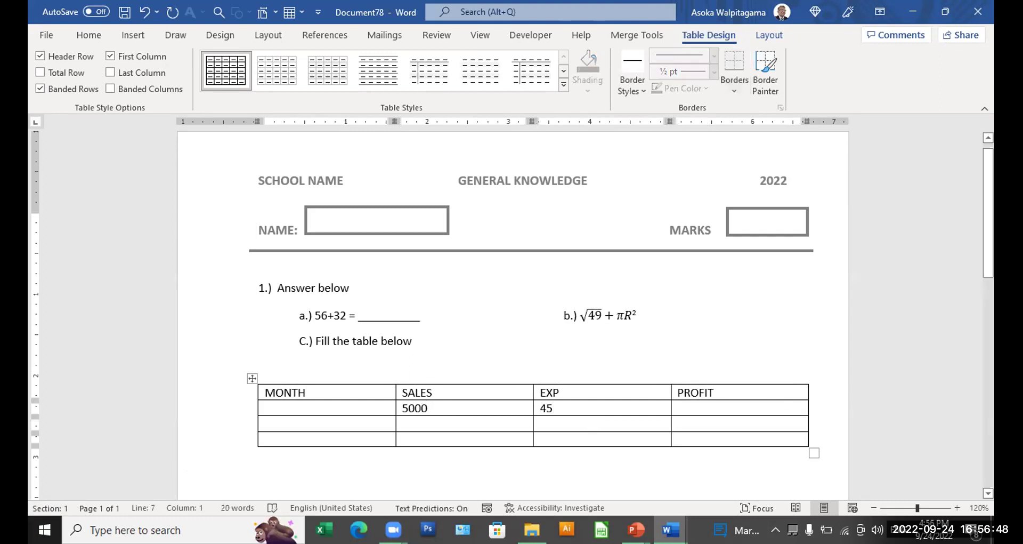
pyautogui.press('Left')
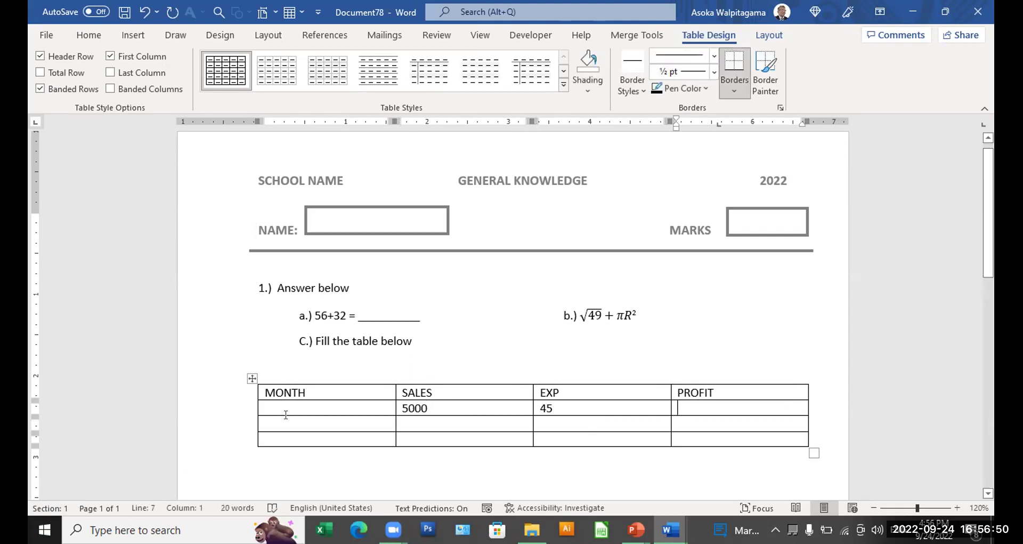
pyautogui.press('Left')
pyautogui.write('00')
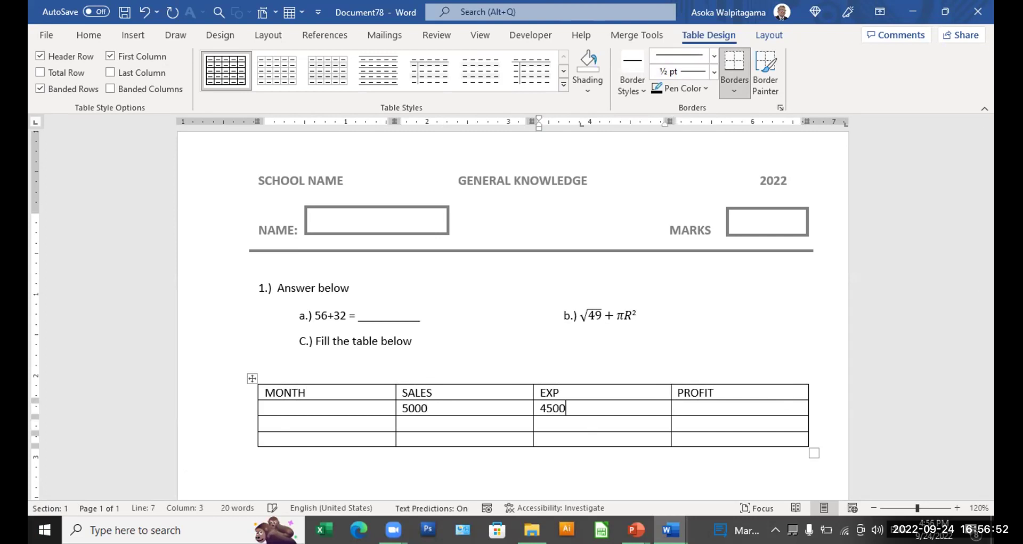
# Step: Enter 3000 and 25 in the last two rows of the EXP column
pyautogui.press('Down')
pyautogui.write('3000')
pyautogui.press('Down')
pyautogui.write('5')
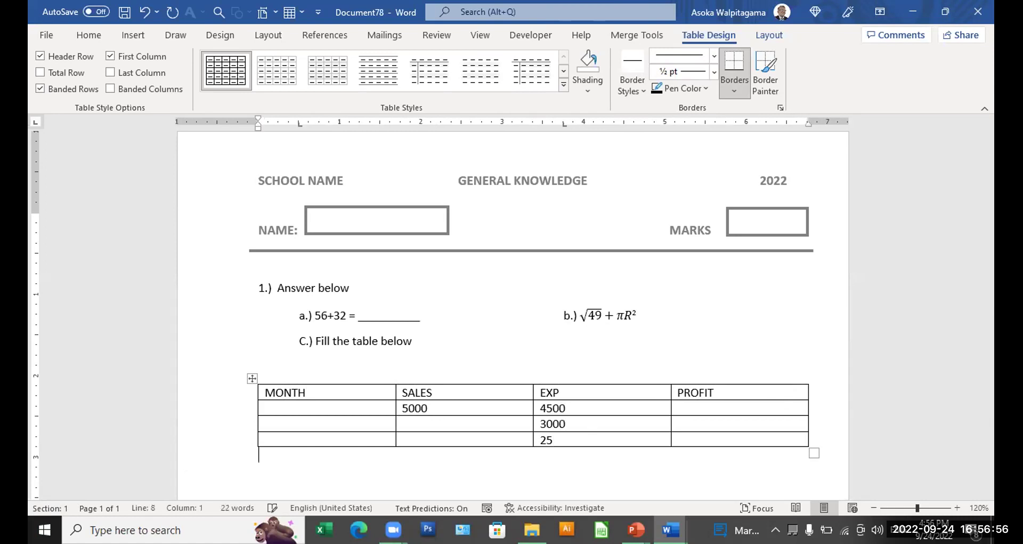
pyautogui.press('Down')
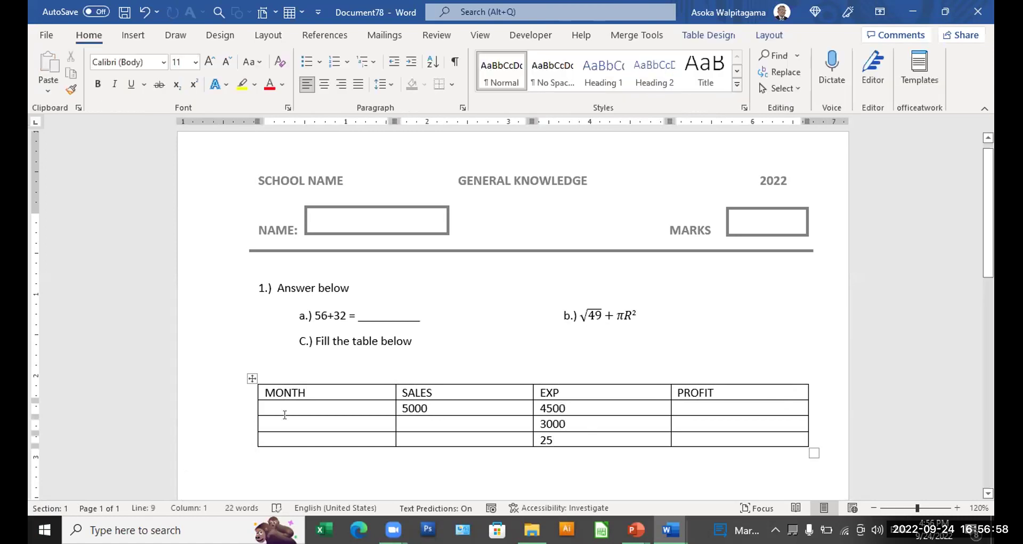
# Step: Enter 6000 and 45 in the last two rows of the SALES column
pyautogui.click(466, 427)
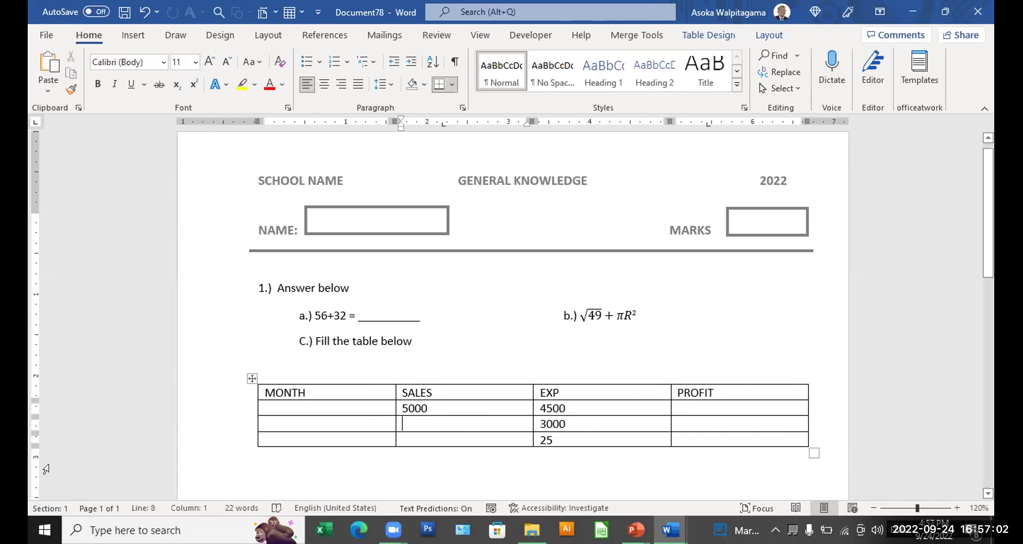
pyautogui.write('60')
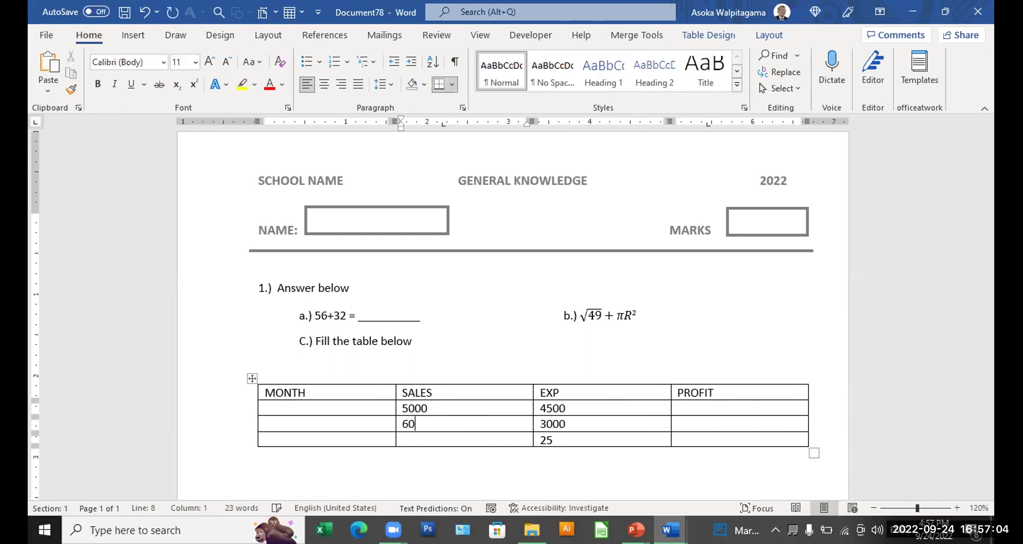
pyautogui.write('00')
pyautogui.press('Down')
pyautogui.write('45')
# Step: Narrow all four table columns and place the table indented just beneath the C.) line, within the page margins
pyautogui.moveTo(251, 372); pyautogui.dragTo(315, 374)
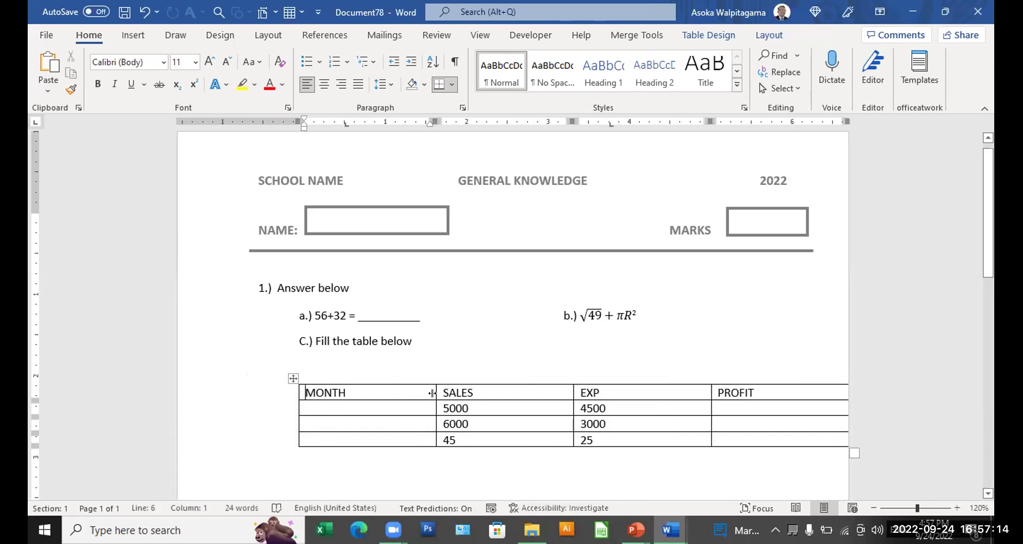
pyautogui.moveTo(433, 392); pyautogui.dragTo(381, 392)
pyautogui.moveTo(569, 389); pyautogui.dragTo(466, 392)
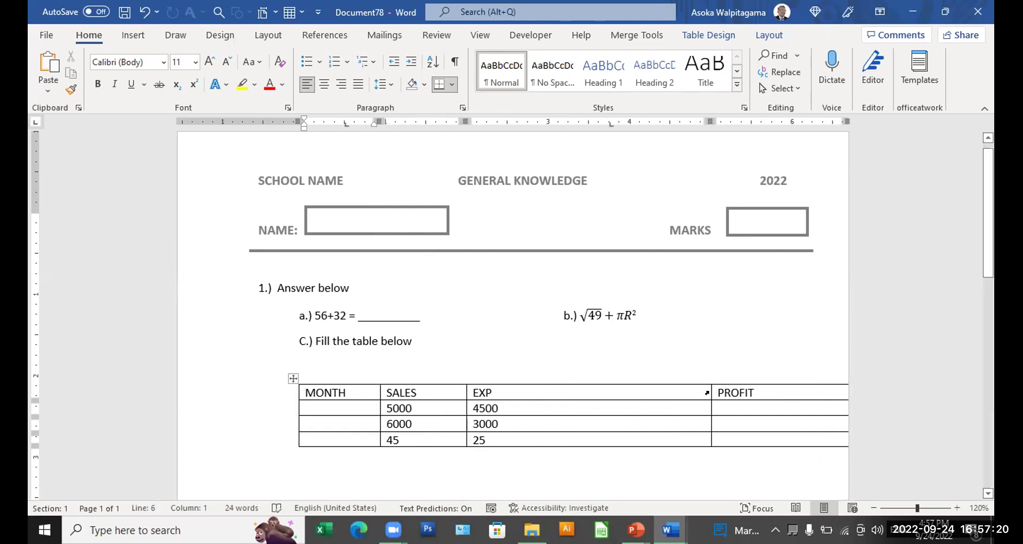
pyautogui.moveTo(712, 392); pyautogui.dragTo(559, 394)
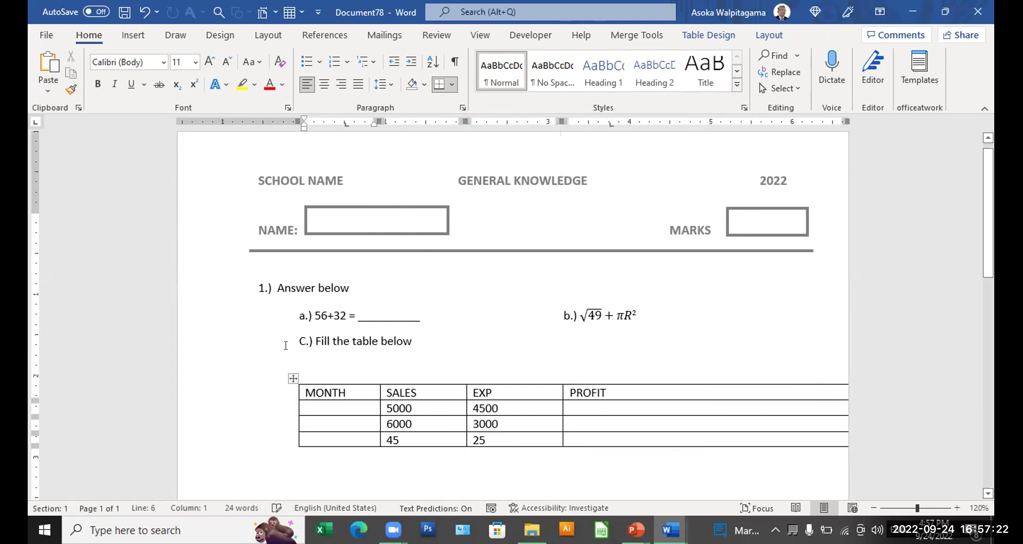
pyautogui.moveTo(293, 378); pyautogui.dragTo(248, 364)
pyautogui.moveTo(802, 395); pyautogui.dragTo(627, 393)
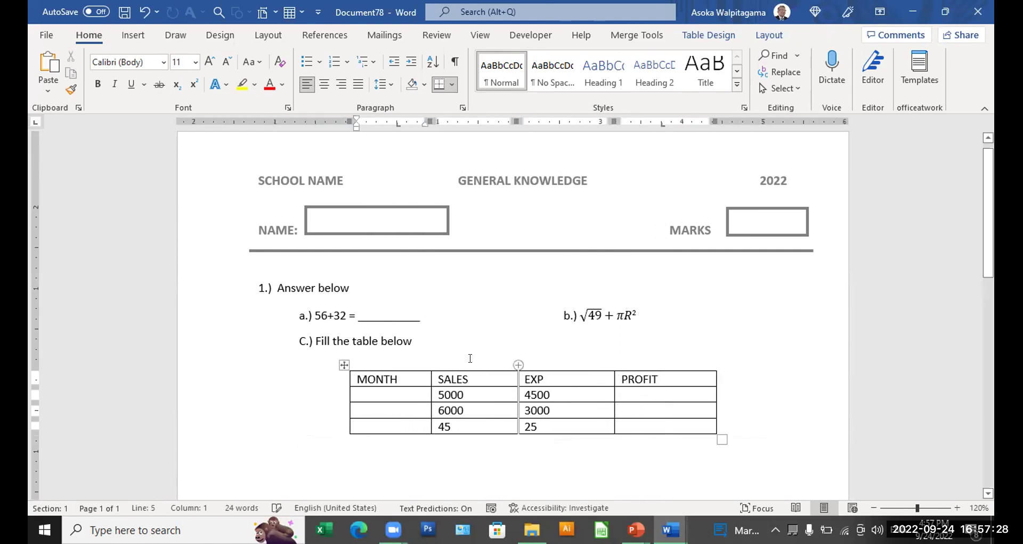
# Step: Apply the green grid table style with a solid header row and banded rows to the table
pyautogui.click(482, 393)
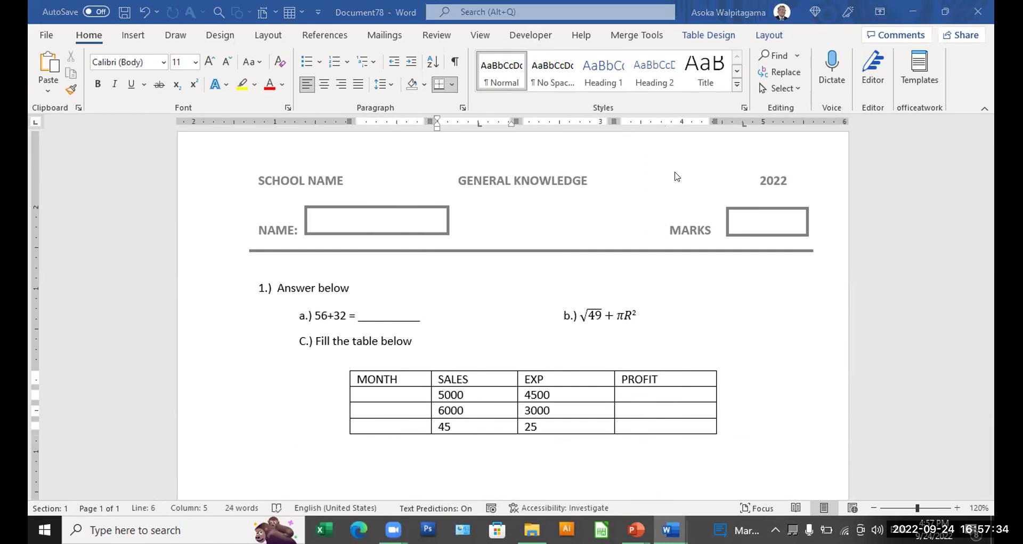
pyautogui.click(724, 38)
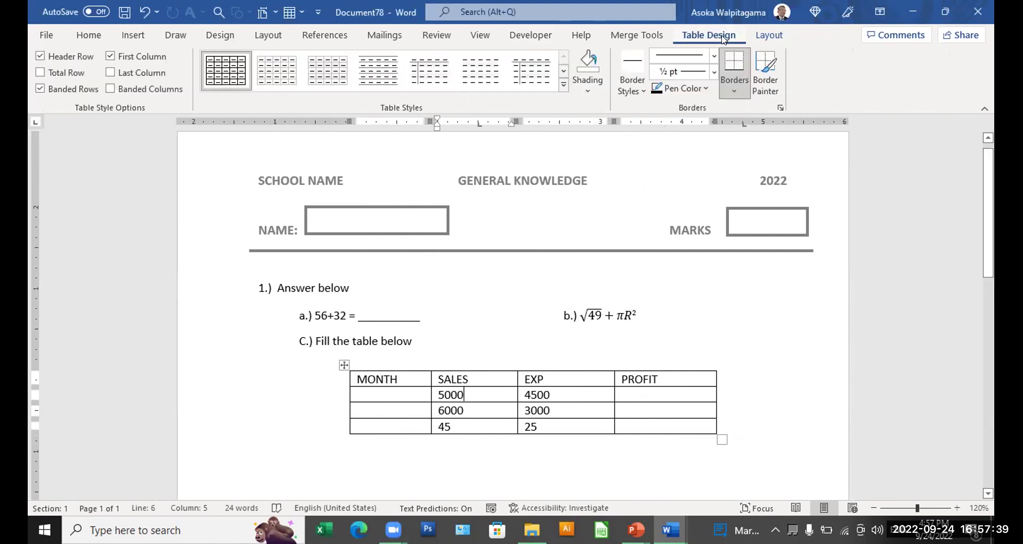
pyautogui.click(563, 85)
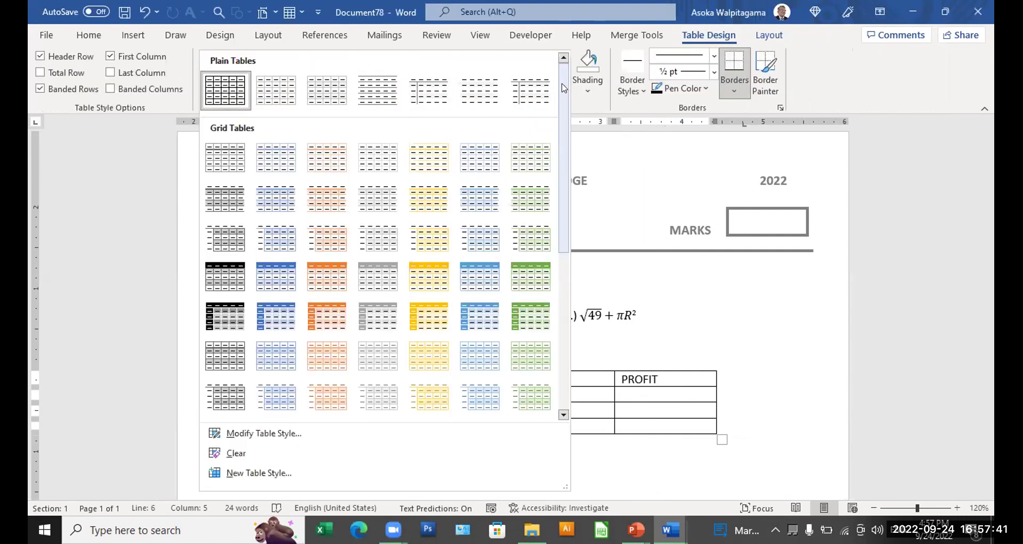
pyautogui.click(530, 276)
pyautogui.click(761, 337)
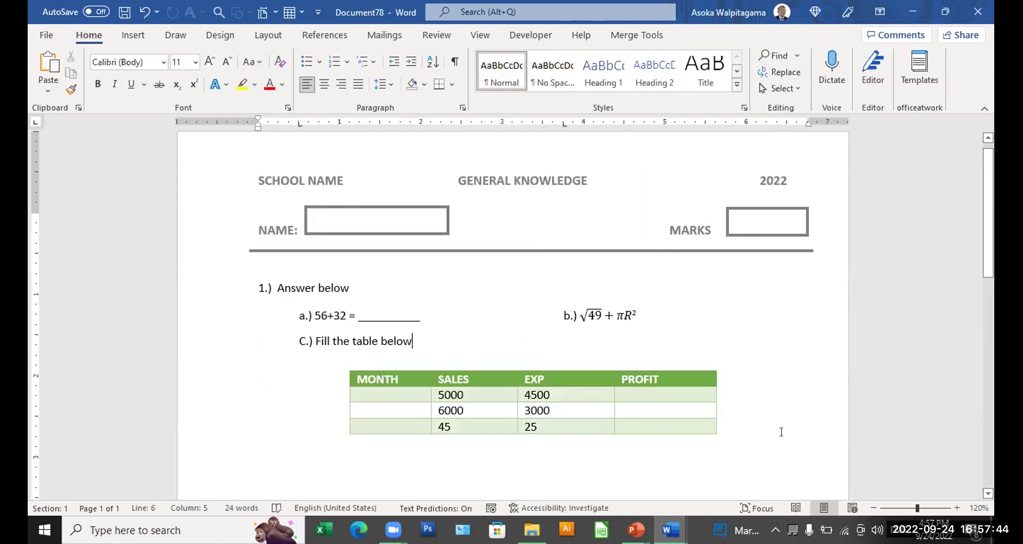
# Step: Below the table, start a new line at the page margin reading "2.) Name the parts of the picture"
pyautogui.click(746, 437)
pyautogui.write('2')
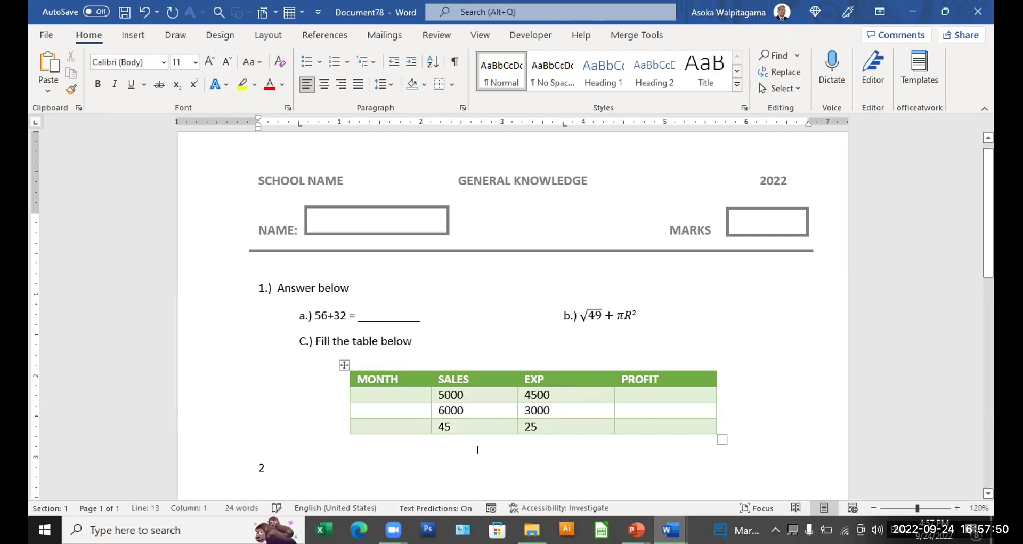
pyautogui.write('.)')
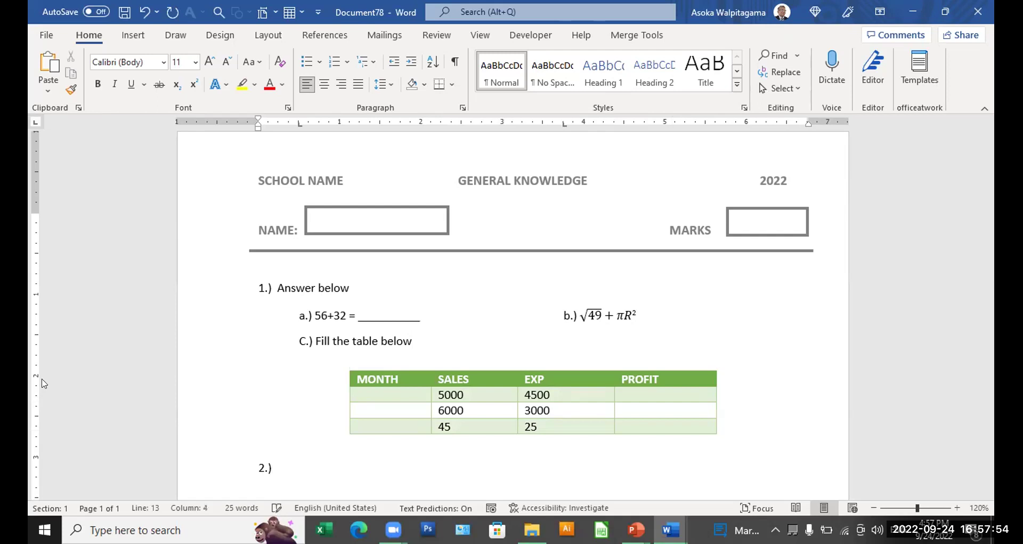
pyautogui.write(' Name the parts of ')
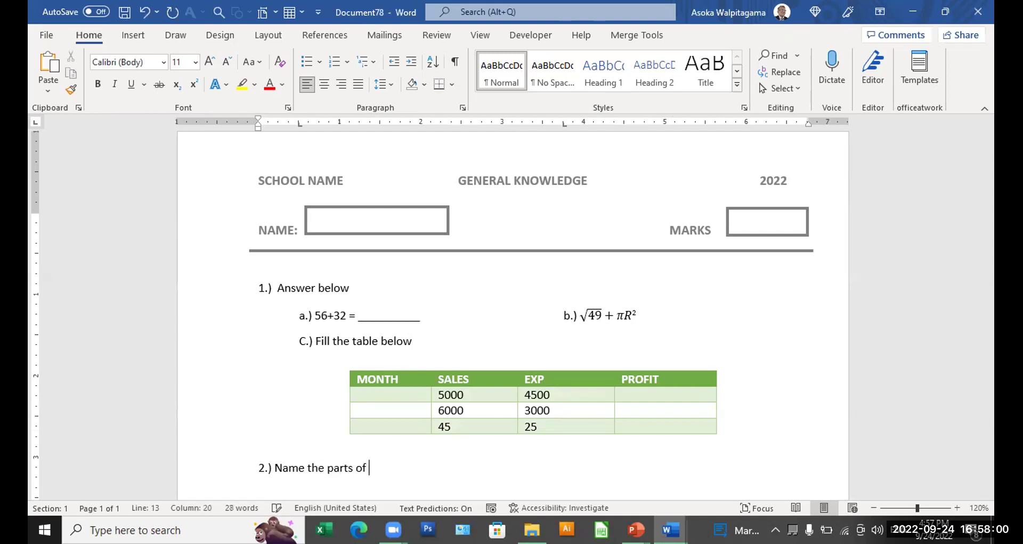
pyautogui.write('the picture')
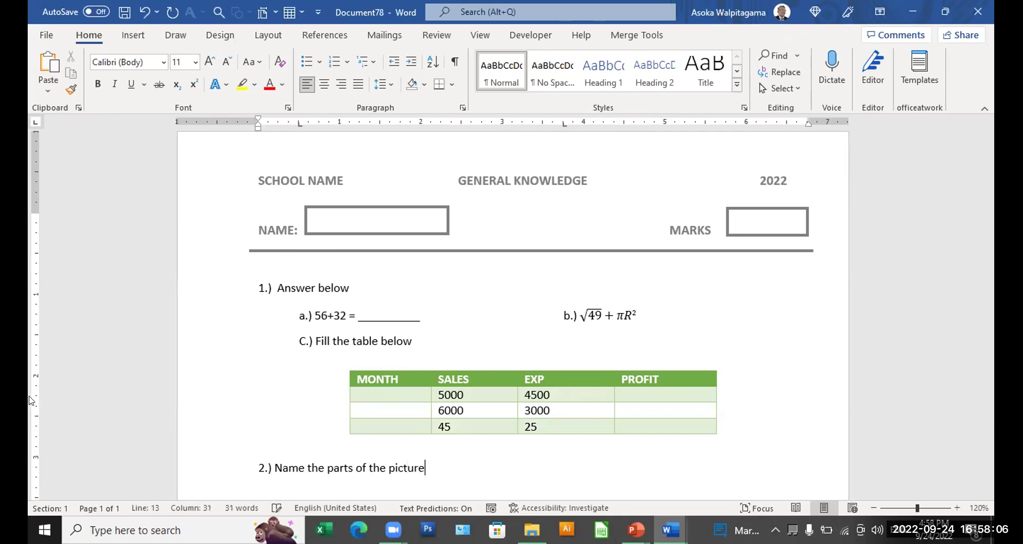
# Step: Leave a blank line below question 2 and start inserting a picture from this device
pyautogui.press('Return')
pyautogui.press('Return')
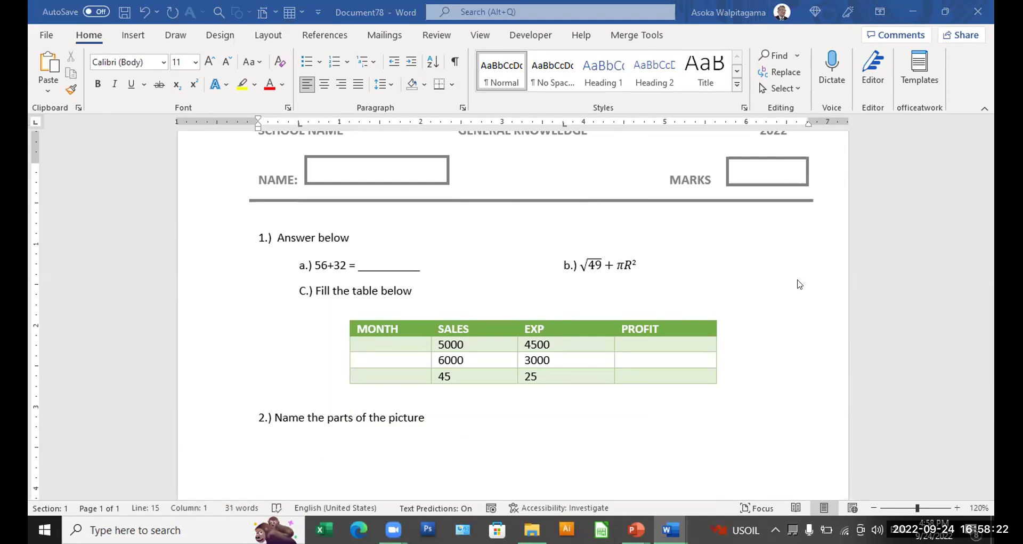
pyautogui.click(134, 36)
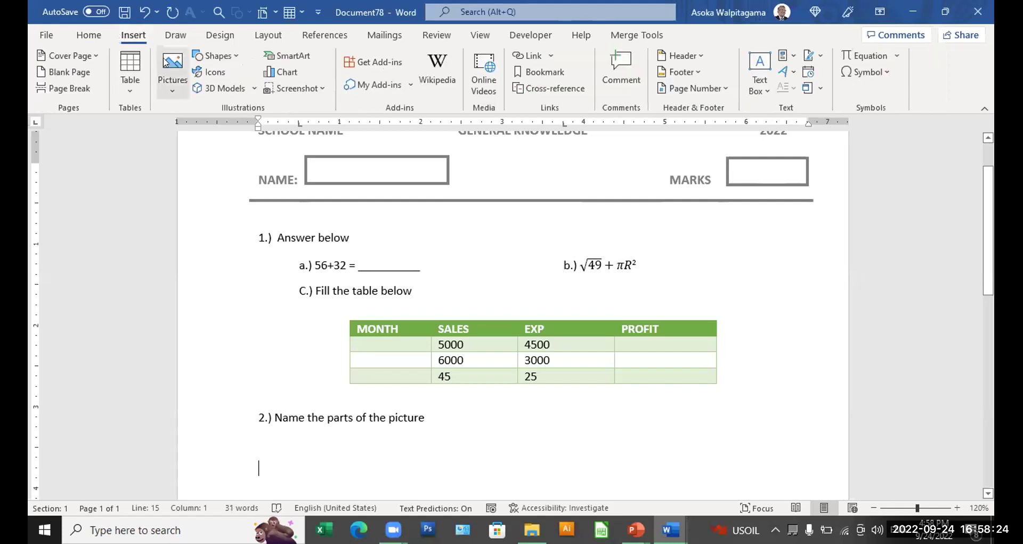
pyautogui.click(173, 61)
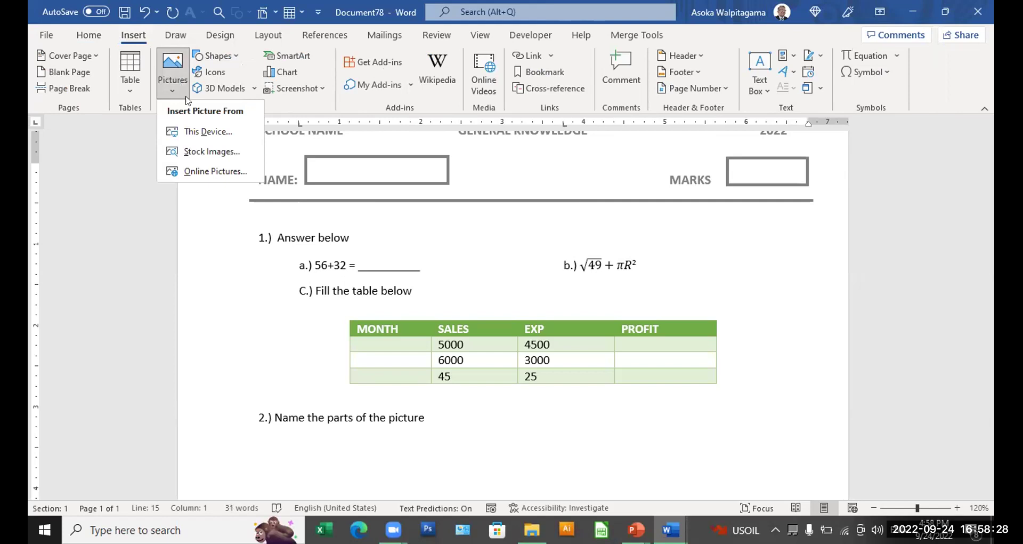
pyautogui.click(198, 135)
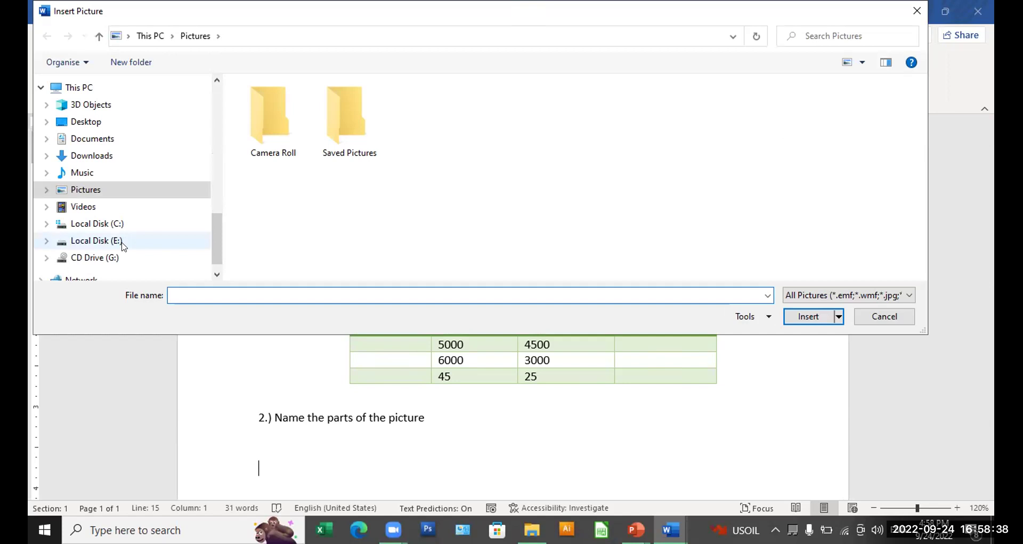
# Step: For the picture to insert, browse to E:\0 TRAINING\0 IT TRN\000 B PVT TRN\0 2022 Training\BLC\SUBJECTS\2 WORD
pyautogui.click(77, 243)
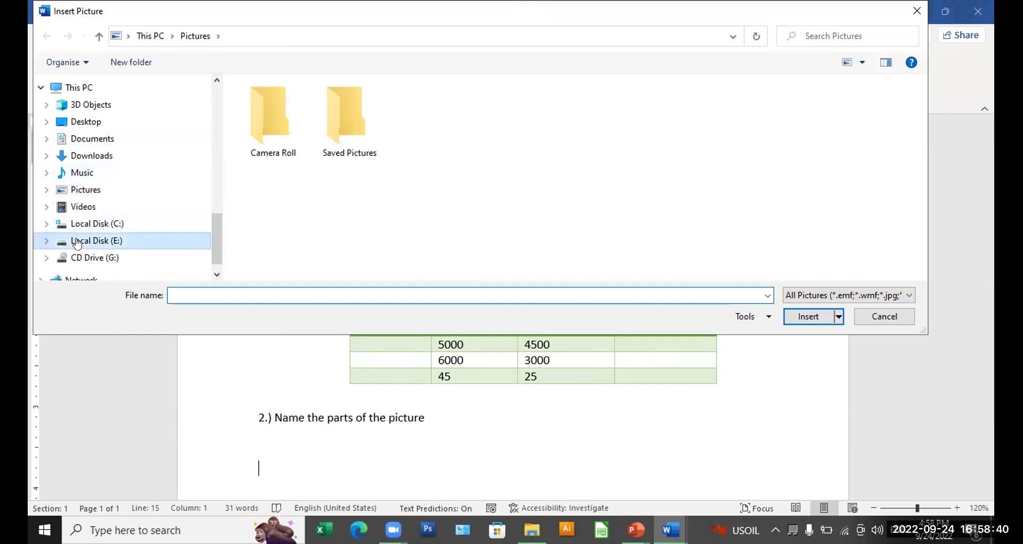
pyautogui.doubleClick(260, 99)
pyautogui.doubleClick(262, 105)
pyautogui.doubleClick(262, 106)
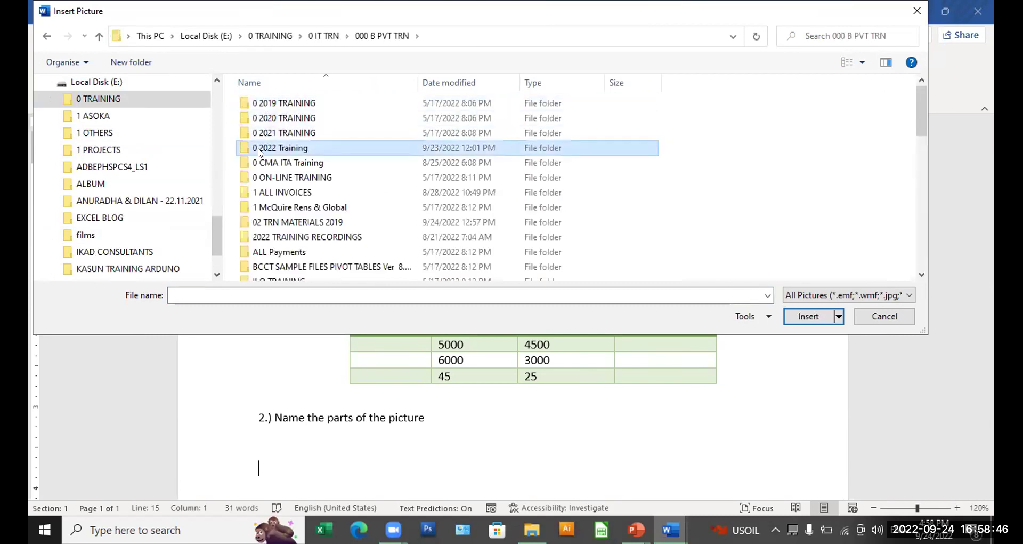
pyautogui.doubleClick(260, 149)
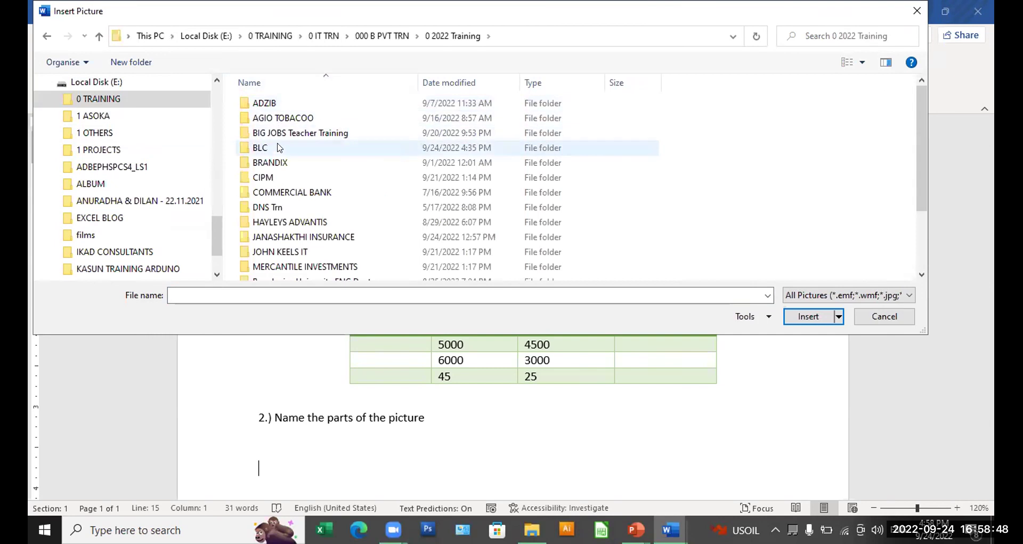
pyautogui.doubleClick(282, 136)
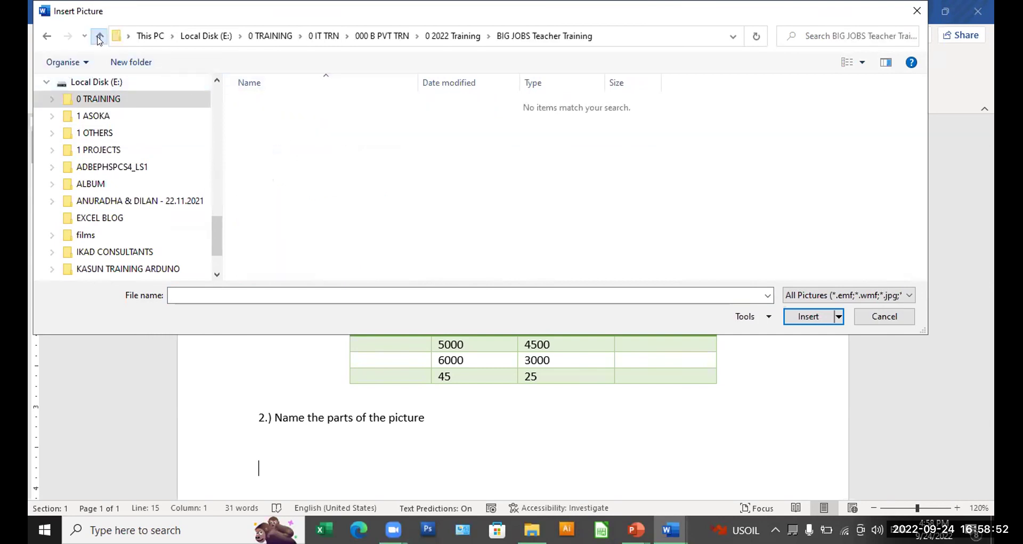
pyautogui.click(99, 38)
pyautogui.doubleClick(272, 152)
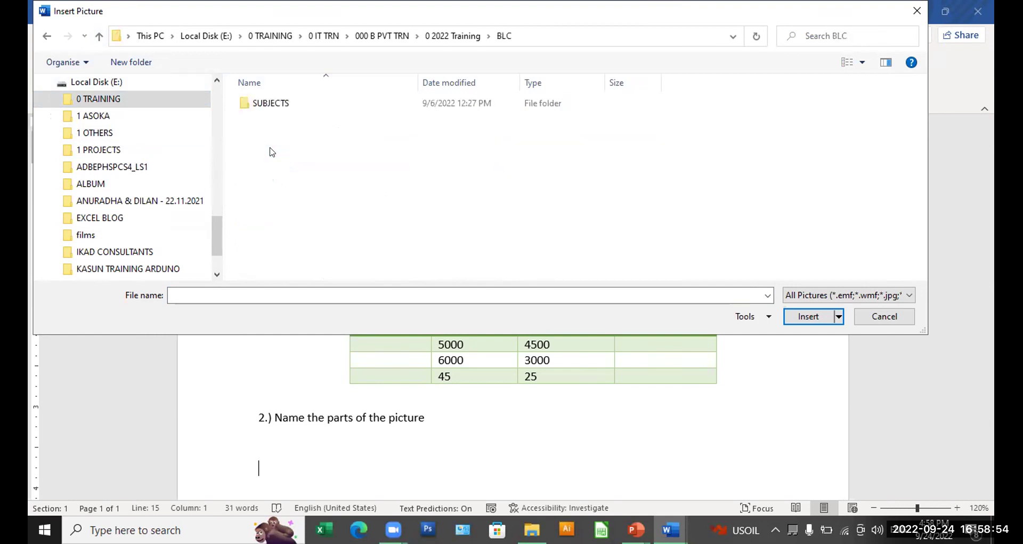
pyautogui.doubleClick(282, 107)
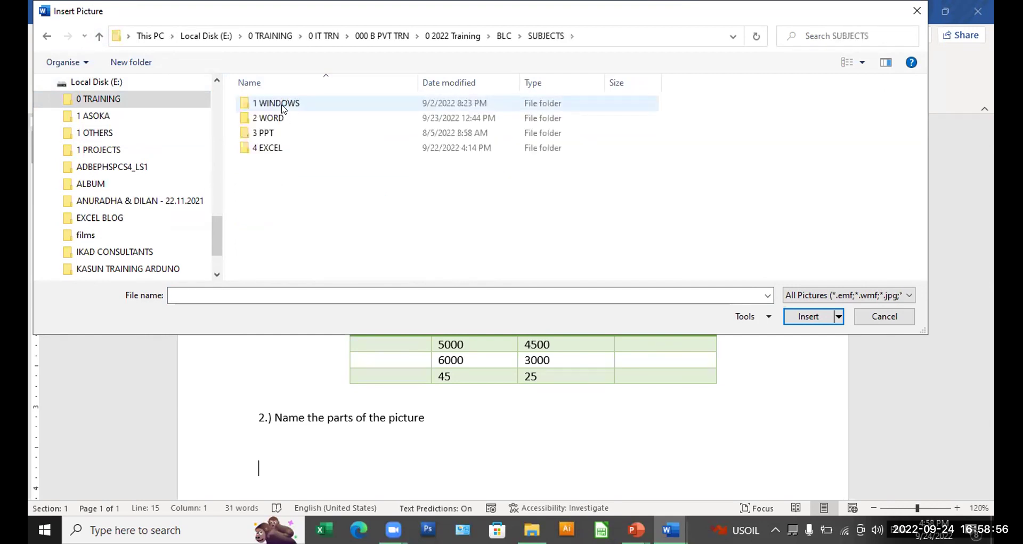
pyautogui.doubleClick(282, 118)
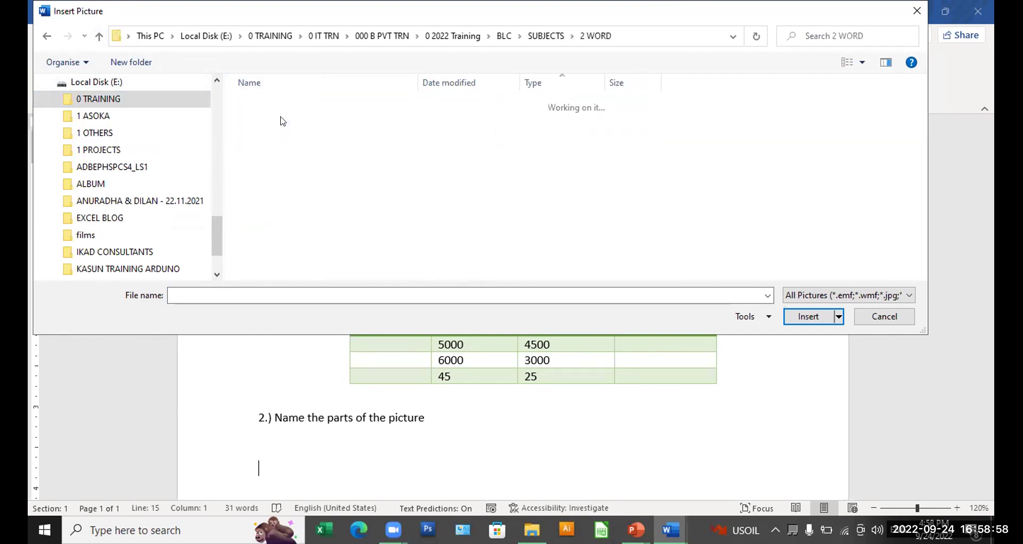
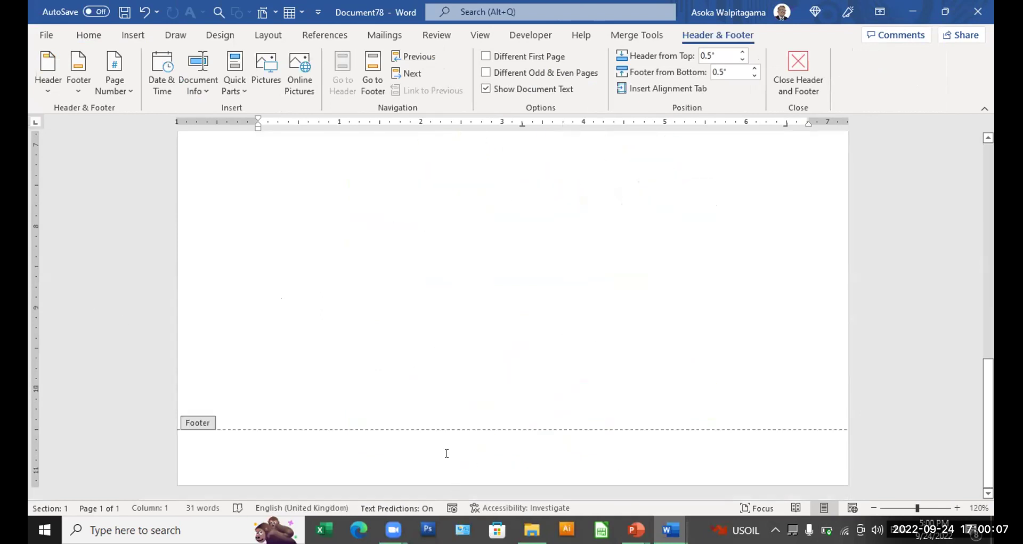
# Step: Insert an Accent Bar 2 page number at the current position in the footer and return to the document body
pyautogui.click(447, 452)
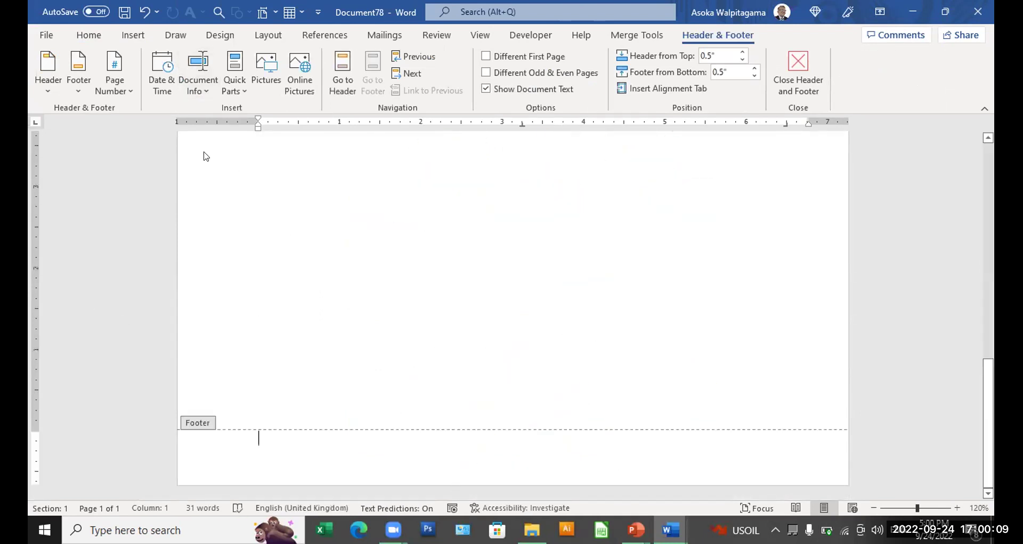
pyautogui.click(122, 85)
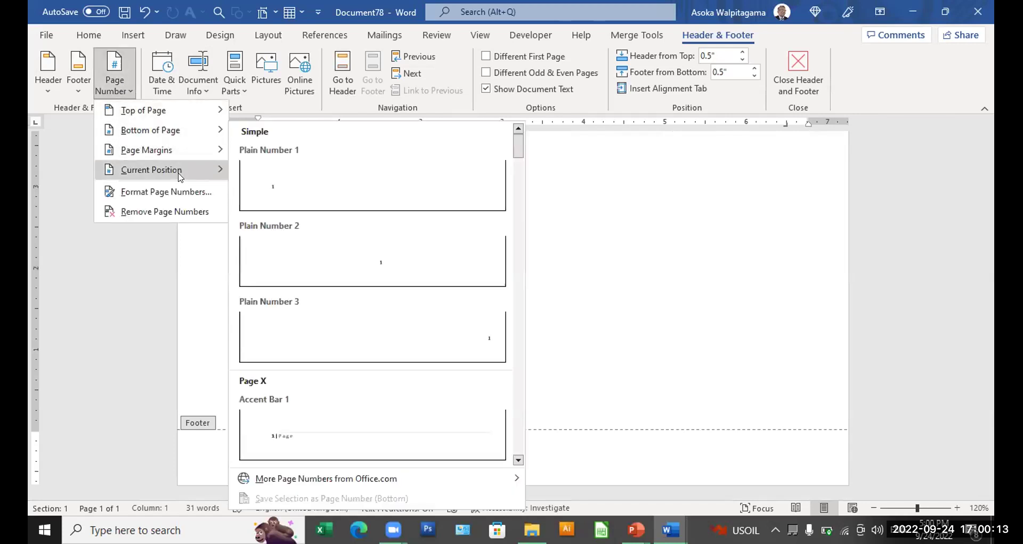
pyautogui.moveTo(183, 169)
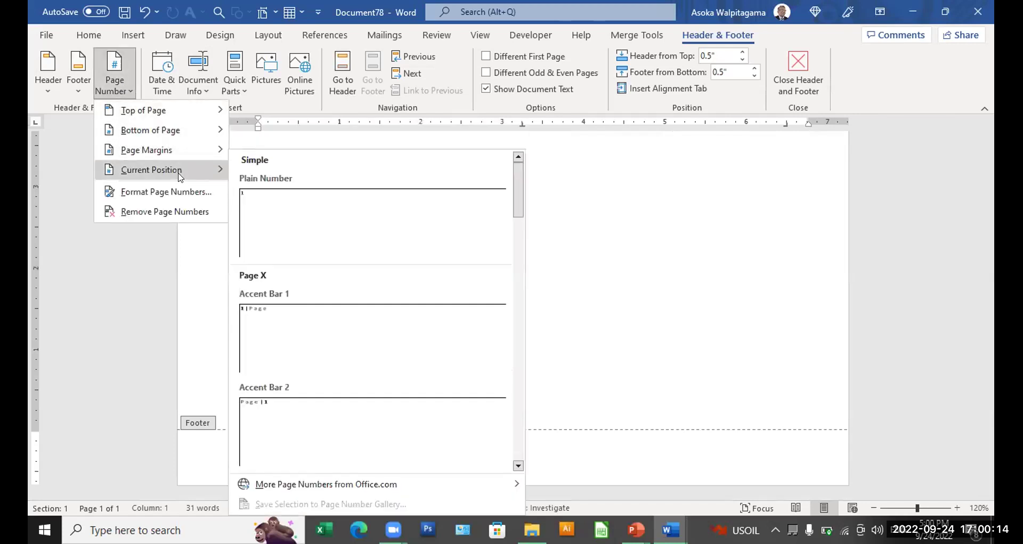
pyautogui.click(306, 404)
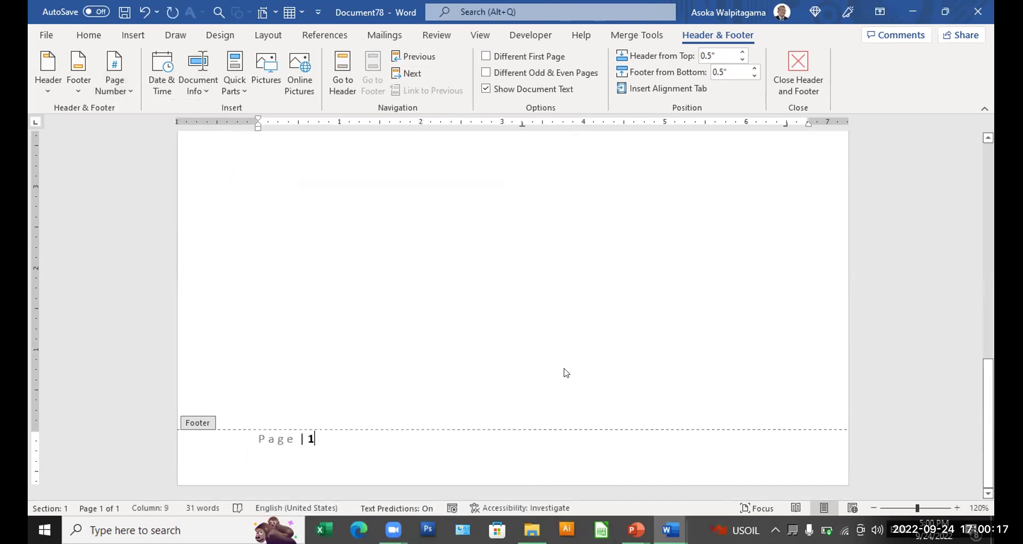
pyautogui.scroll(5, 577, 354)
pyautogui.scroll(5, 578, 353)
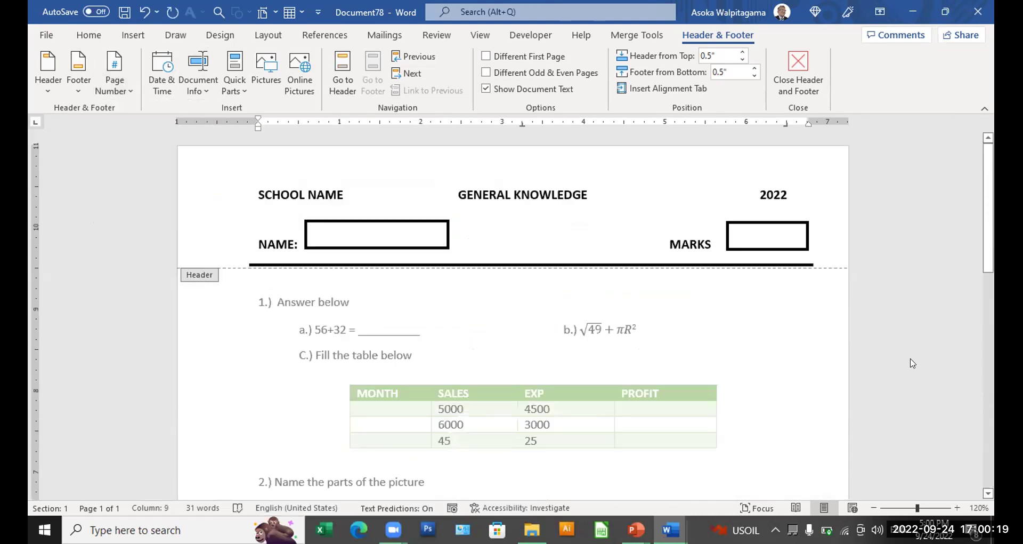
pyautogui.doubleClick(697, 339)
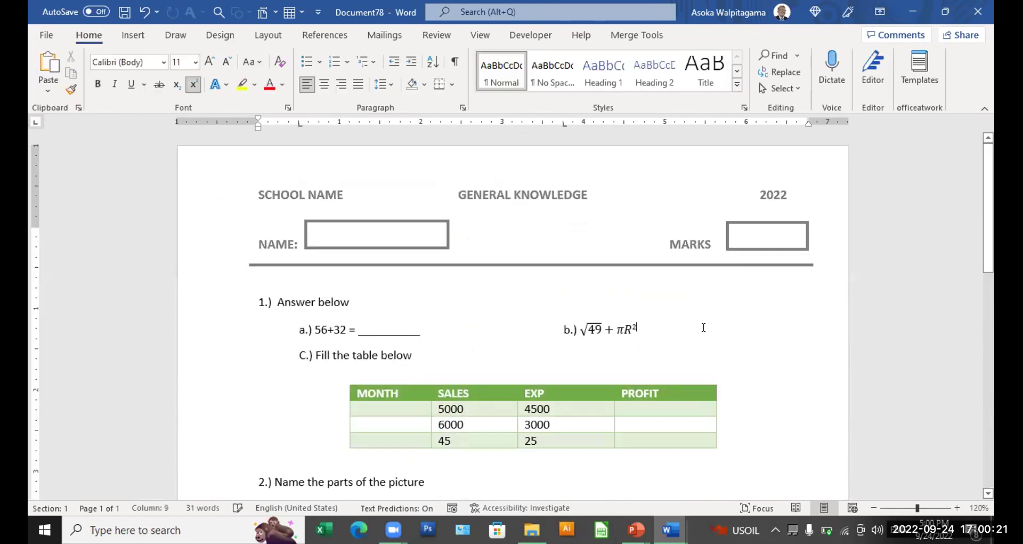
# Step: Crop the ferns and mosses out of the plant picture, leaving it about 2.42" wide, and move it so the arrow points at the gymnosperm tree
pyautogui.scroll(-7, 703, 332)
pyautogui.scroll(2, 480, 313)
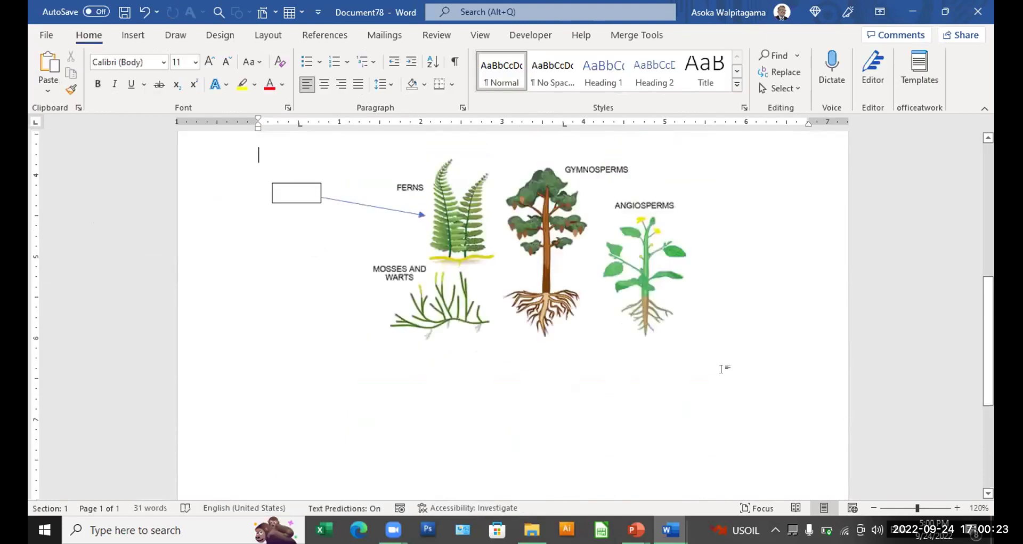
pyautogui.click(475, 239)
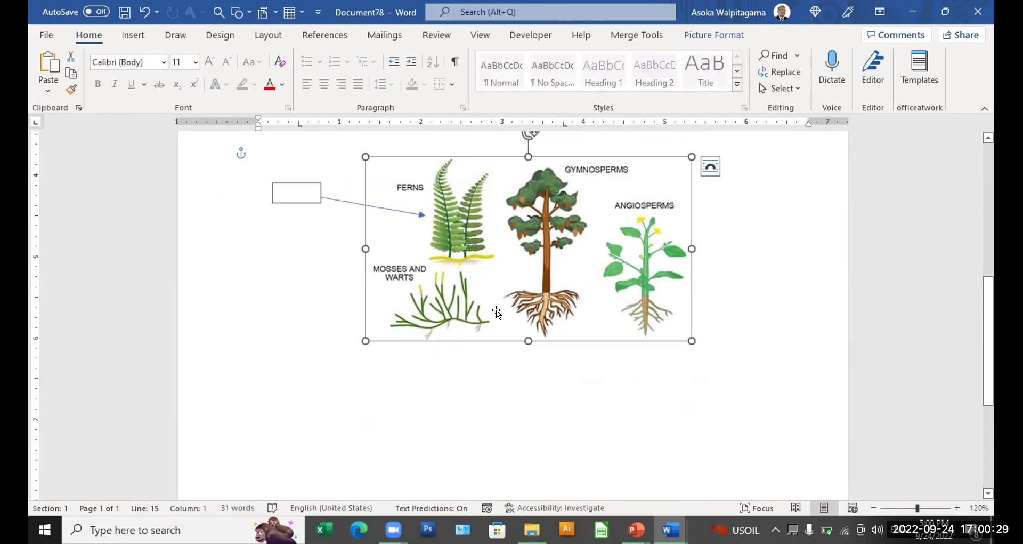
pyautogui.click(715, 35)
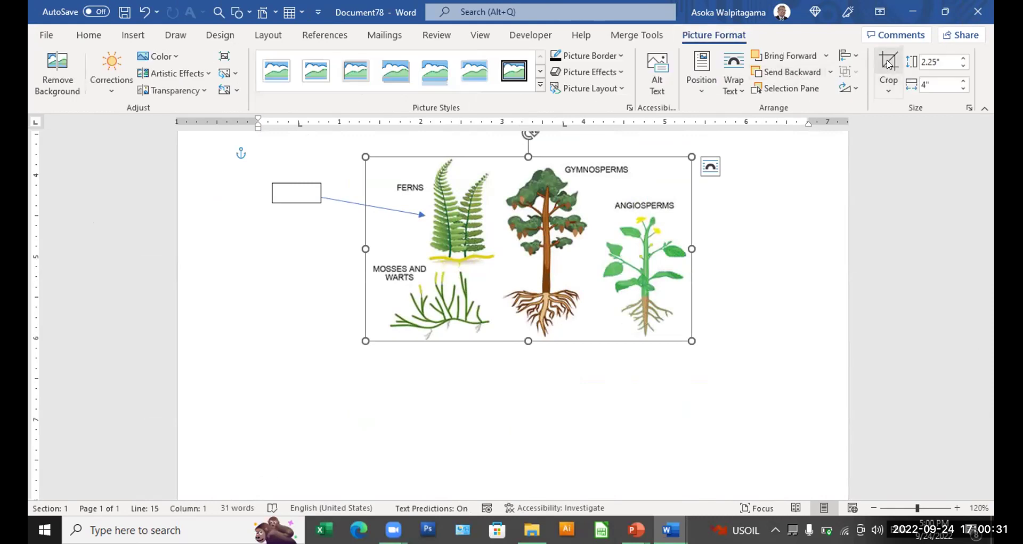
pyautogui.click(888, 63)
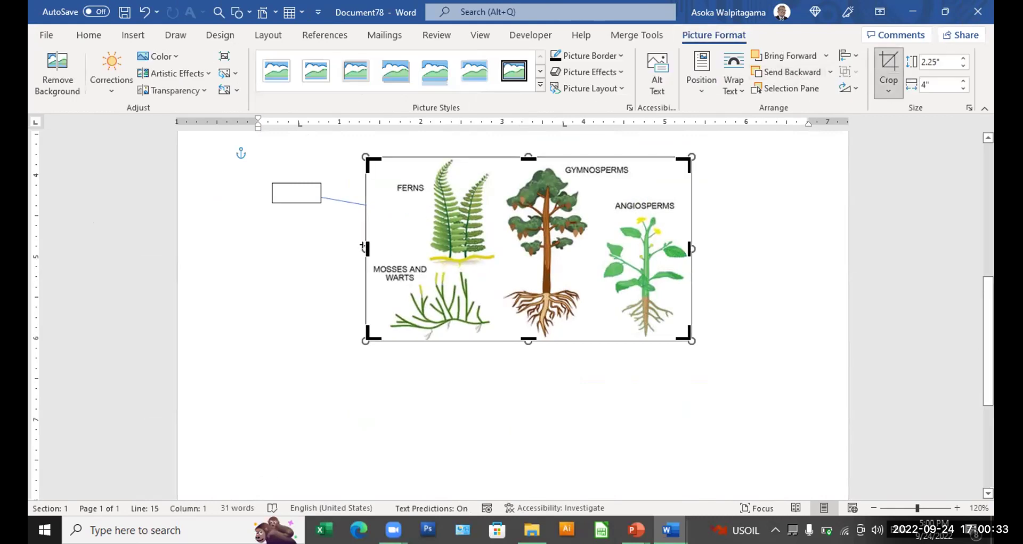
pyautogui.moveTo(367, 248); pyautogui.dragTo(494, 245)
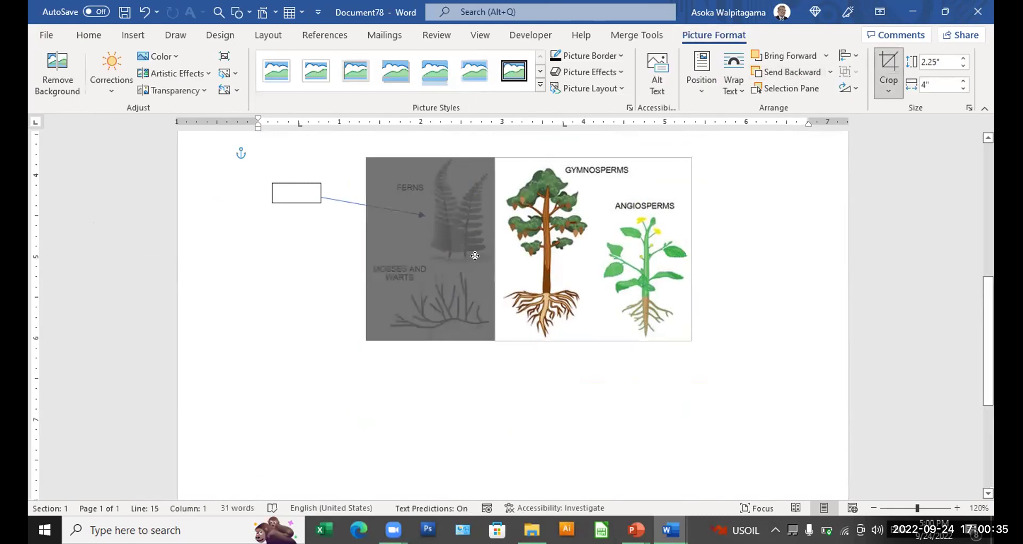
pyautogui.click(888, 63)
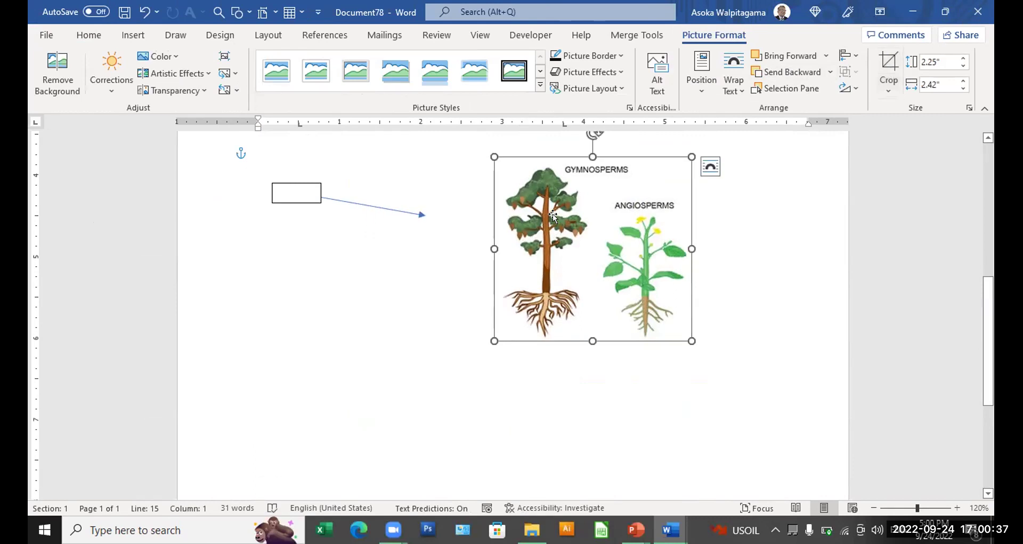
pyautogui.moveTo(552, 214); pyautogui.dragTo(487, 219)
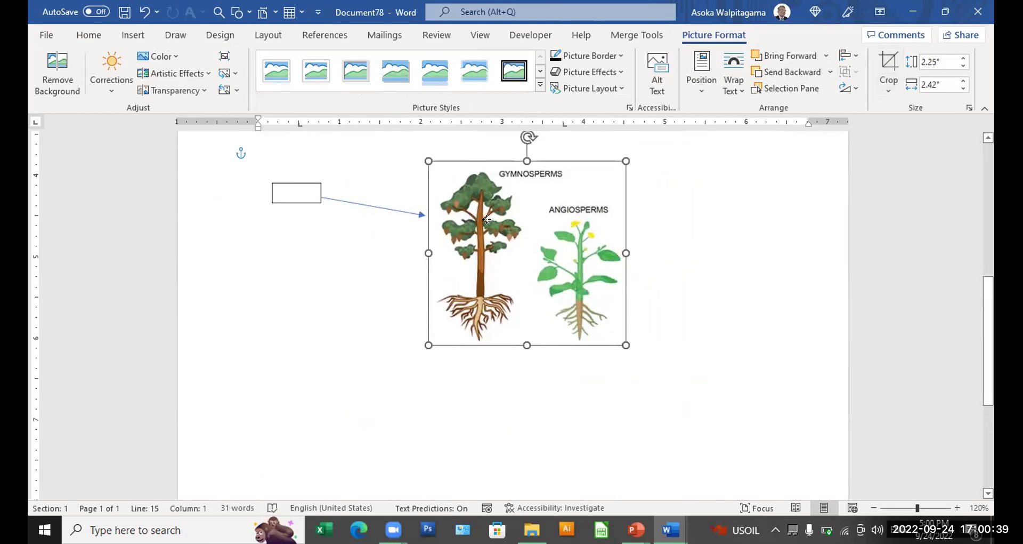
pyautogui.click(727, 251)
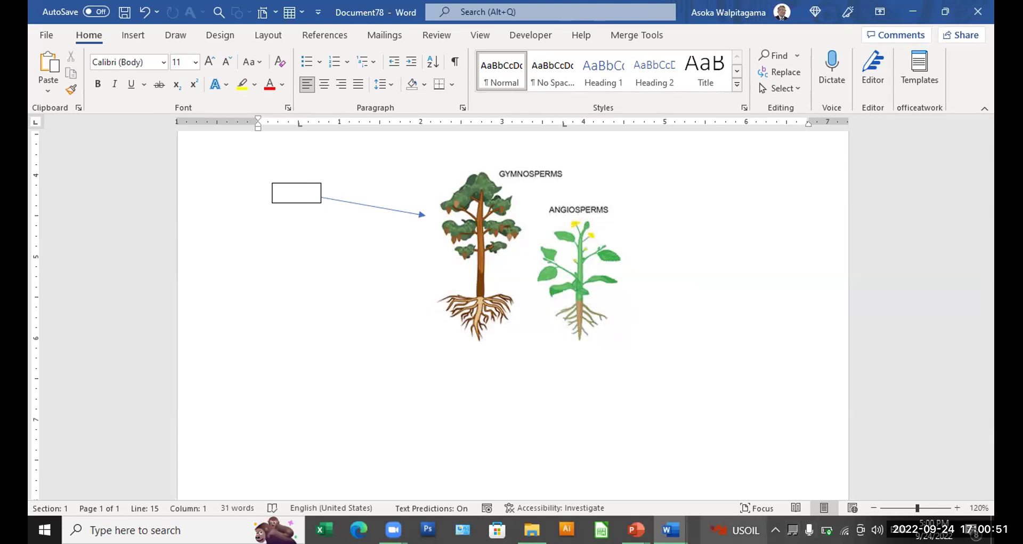
# Step: Dismiss the low-battery notice covering the document
pyautogui.moveTo(393, 529)
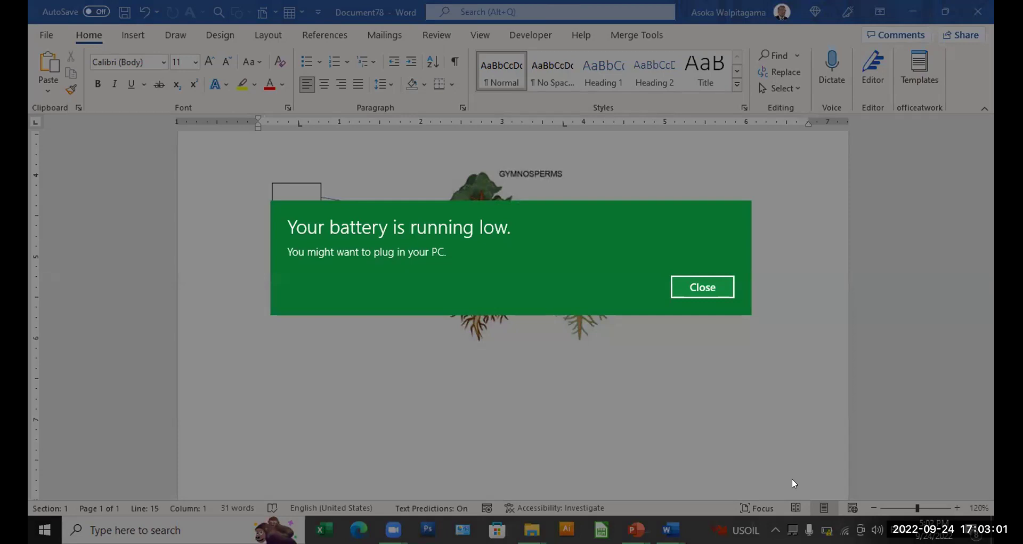
pyautogui.click(719, 283)
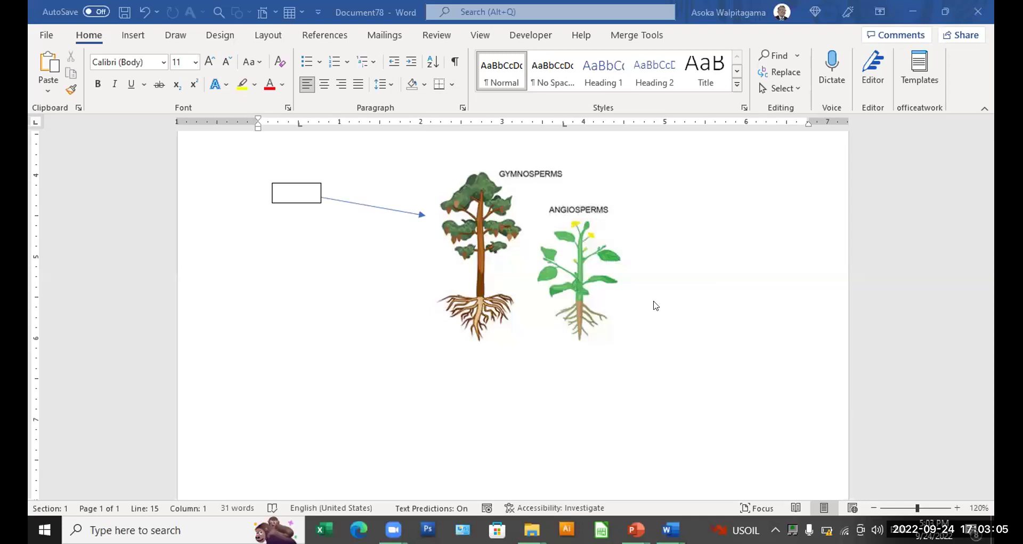